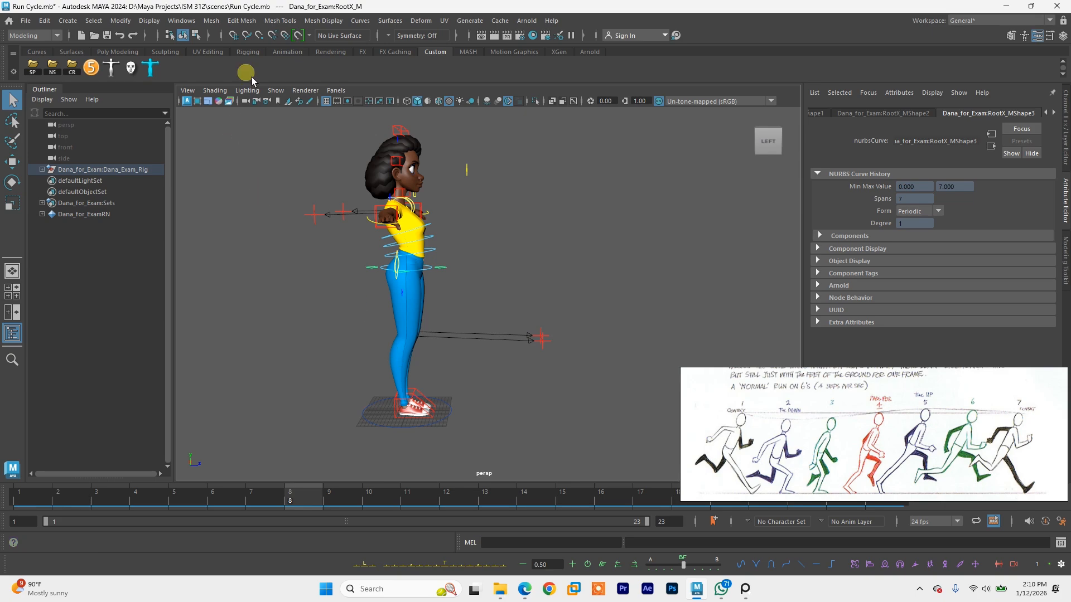
Step: Create a polygon cylinder and scale it into a wide, thin disc under the character, about 36.8 in X and Z and 0.8 in Y
{"action": "left_click", "coordinate": [113, 53]}
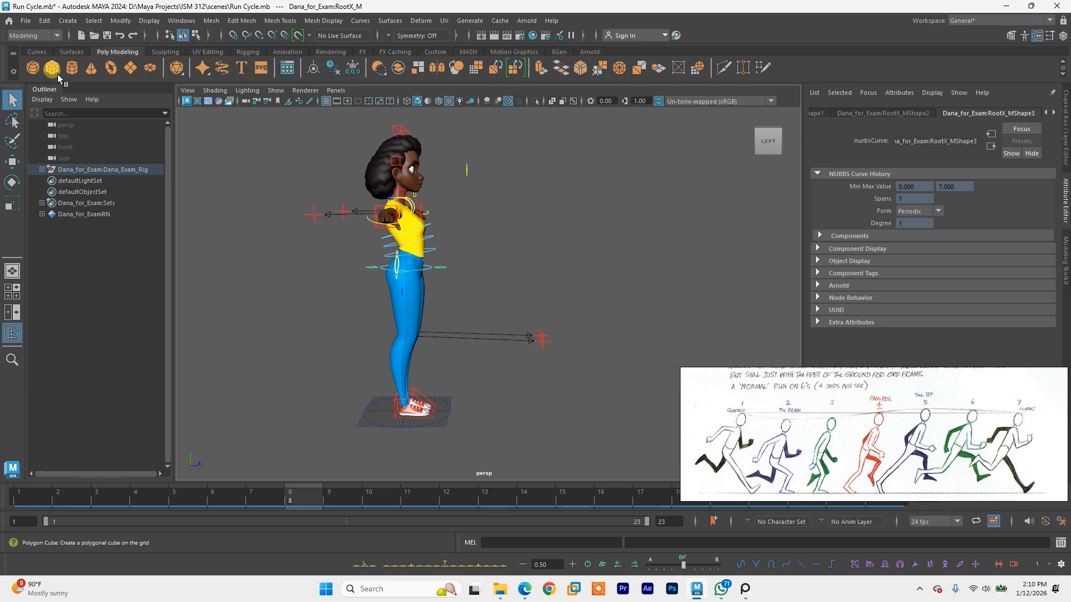
{"action": "left_click", "coordinate": [72, 68]}
{"action": "middle_click_drag", "start_coordinate": [441, 357], "coordinate": [436, 318], "text": "alt"}
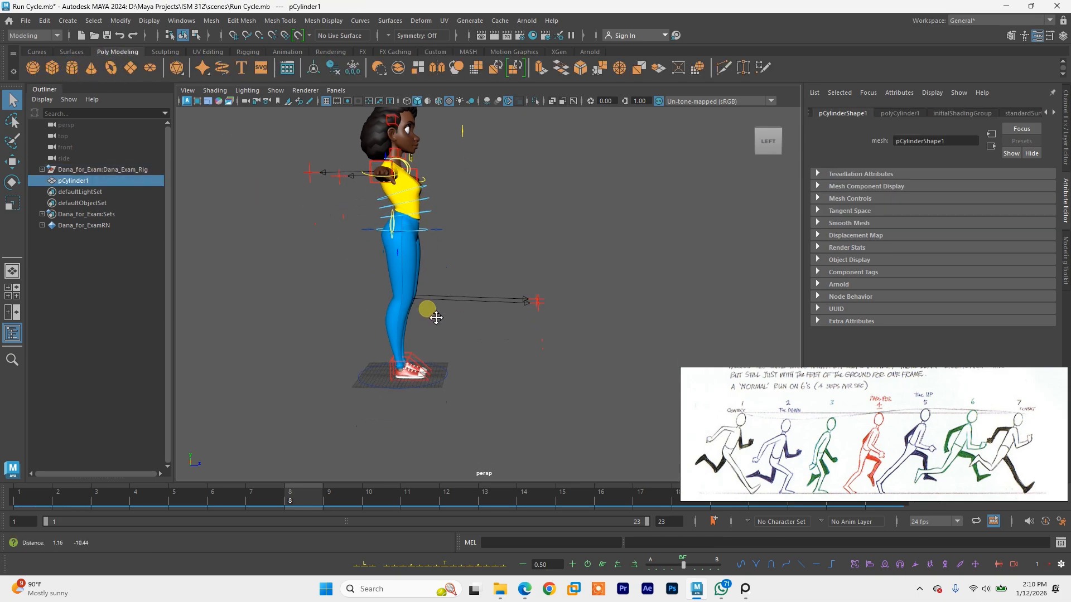
{"action": "left_click_drag", "start_coordinate": [474, 353], "coordinate": [474, 398], "text": "alt"}
{"action": "key", "text": "r"}
{"action": "left_click_drag", "start_coordinate": [403, 326], "coordinate": [420, 377]}
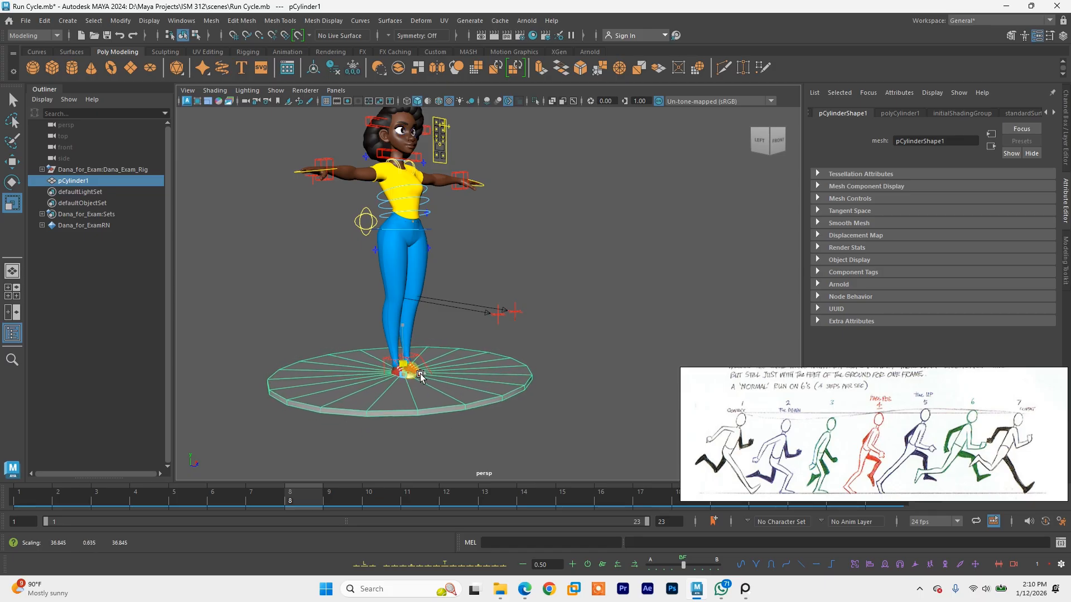
Step: Move the disc down to about -0.67 in Y so its upper surface meets the soles of the character's shoes
{"action": "key", "text": "w"}
{"action": "mouse_move", "coordinate": [410, 337]}
{"action": "left_mouse_down"}
{"action": "mouse_move", "coordinate": [412, 352]}
{"action": "mouse_move", "coordinate": [416, 342]}
{"action": "left_mouse_up"}
{"action": "right_click_drag", "start_coordinate": [394, 379], "coordinate": [533, 450], "text": "alt"}
{"action": "middle_click_drag", "start_coordinate": [467, 337], "coordinate": [521, 237], "text": "alt"}
{"action": "mouse_move", "coordinate": [426, 306]}
{"action": "left_mouse_down", "text": "alt"}
{"action": "mouse_move", "coordinate": [425, 325]}
{"action": "mouse_move", "coordinate": [427, 301]}
{"action": "left_mouse_up", "text": "alt"}
{"action": "right_click_drag", "start_coordinate": [446, 312], "coordinate": [409, 290], "text": "alt"}
{"action": "left_click_drag", "start_coordinate": [435, 287], "coordinate": [444, 326], "text": "alt"}
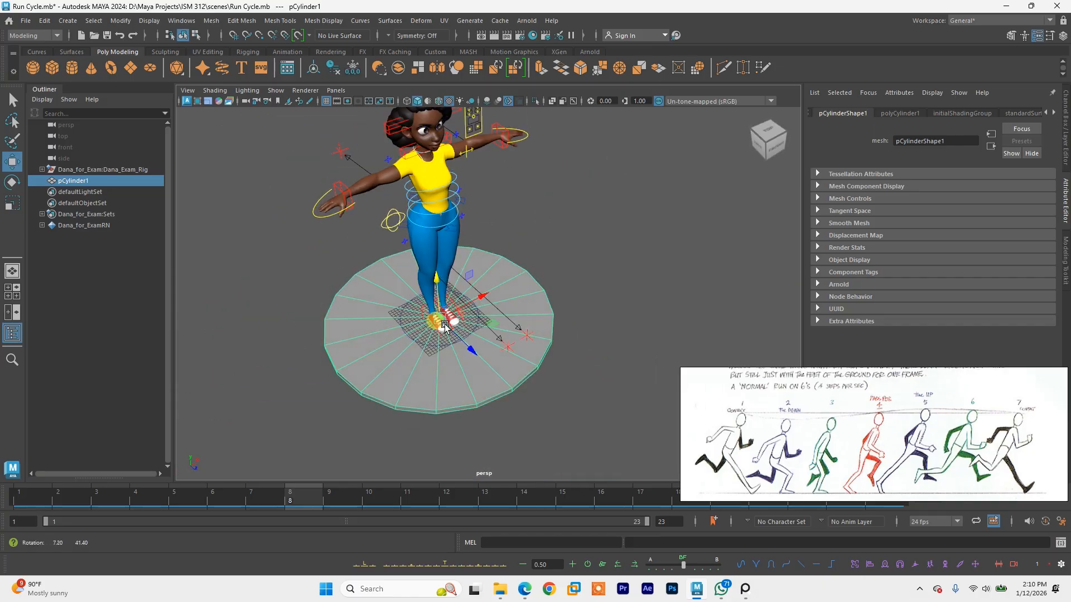
Step: Hide the viewport grid around the character's feet
{"action": "left_click", "coordinate": [327, 102]}
{"action": "left_click_drag", "start_coordinate": [446, 335], "coordinate": [441, 312], "text": "alt"}
{"action": "right_click_drag", "start_coordinate": [446, 320], "coordinate": [519, 357], "text": "alt"}
{"action": "middle_click_drag", "start_coordinate": [501, 296], "coordinate": [513, 265], "text": "alt"}
{"action": "left_click_drag", "start_coordinate": [521, 271], "coordinate": [466, 246], "text": "alt"}
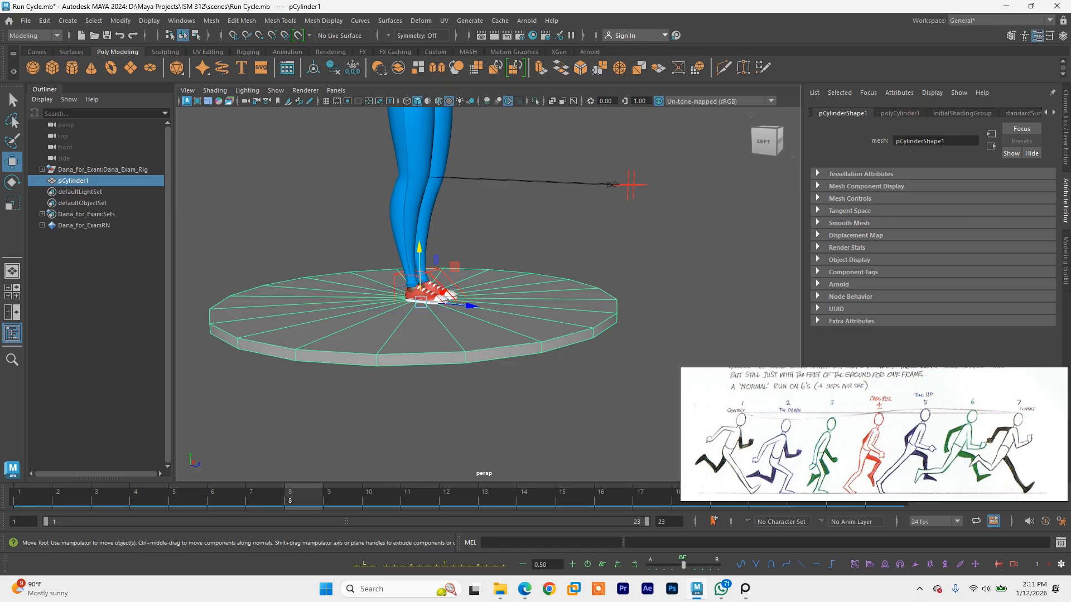
Step: Set the cylinder's Subdivisions Caps to 9 in its polyCylinder1 construction inputs
{"action": "left_click", "coordinate": [1065, 116]}
{"action": "left_click", "coordinate": [958, 240]}
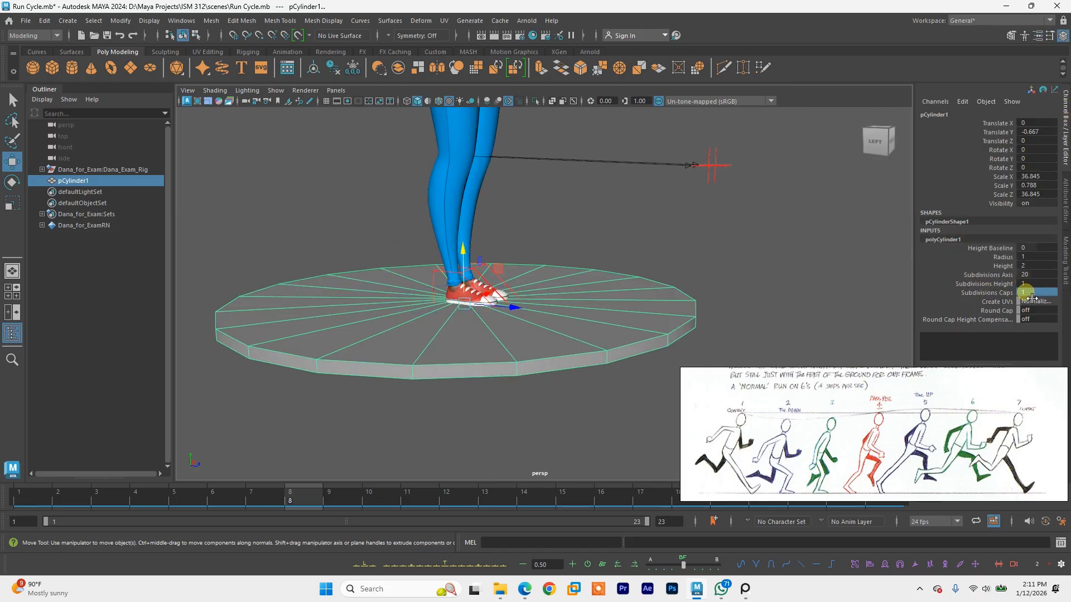
{"action": "scroll", "coordinate": [1023, 292], "scroll_direction": "up", "scroll_amount": 4}
{"action": "scroll", "coordinate": [1023, 293], "scroll_direction": "up", "scroll_amount": 4}
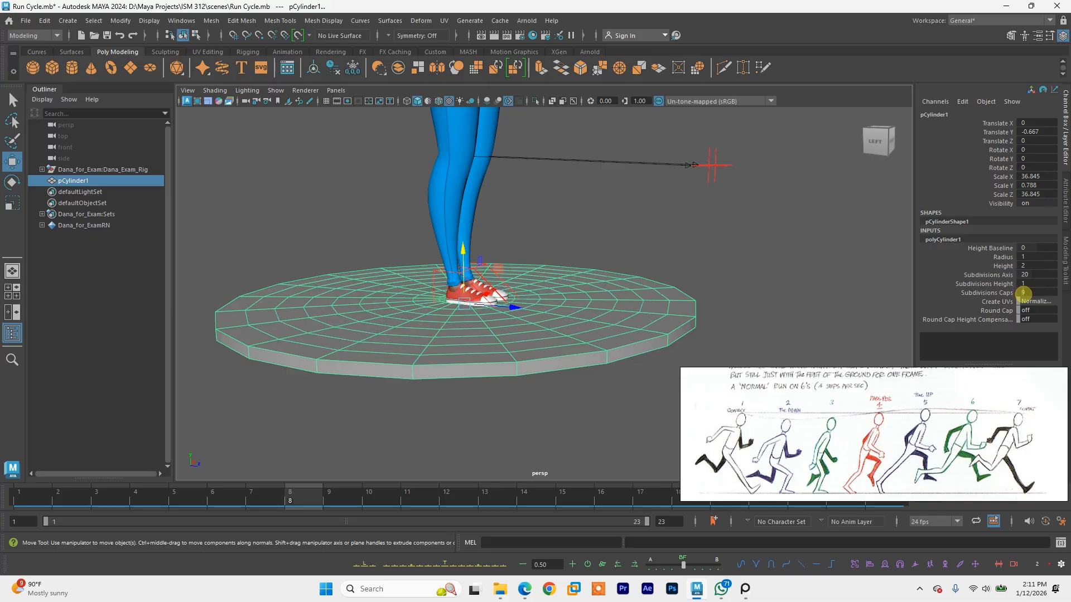
{"action": "left_click_drag", "start_coordinate": [591, 262], "coordinate": [564, 270], "text": "alt"}
{"action": "left_click_drag", "start_coordinate": [531, 210], "coordinate": [614, 220], "text": "alt"}
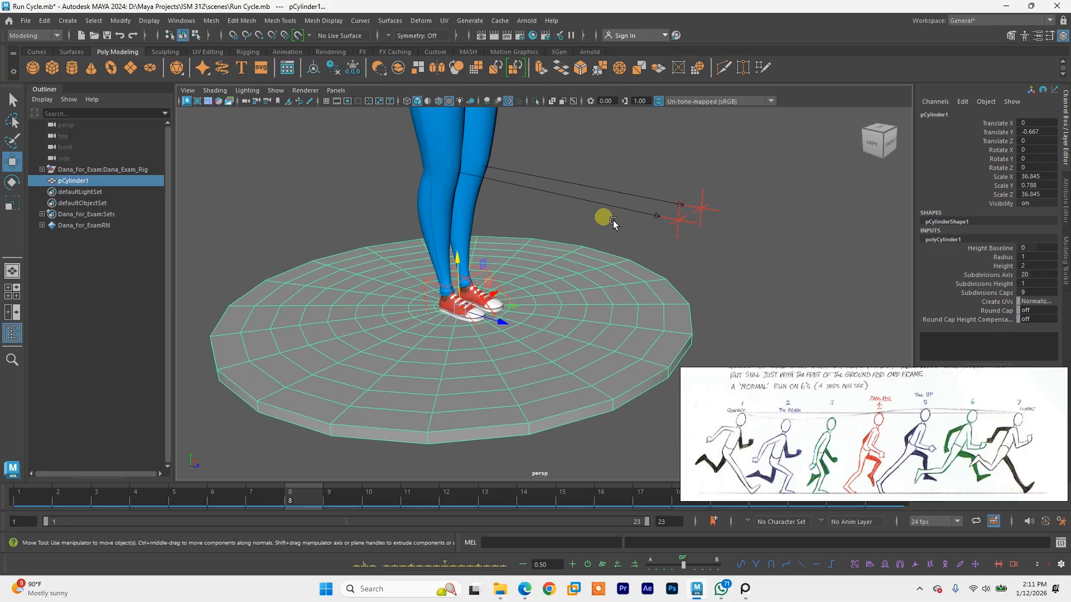
{"action": "left_click_drag", "start_coordinate": [694, 300], "coordinate": [572, 309], "text": "alt"}
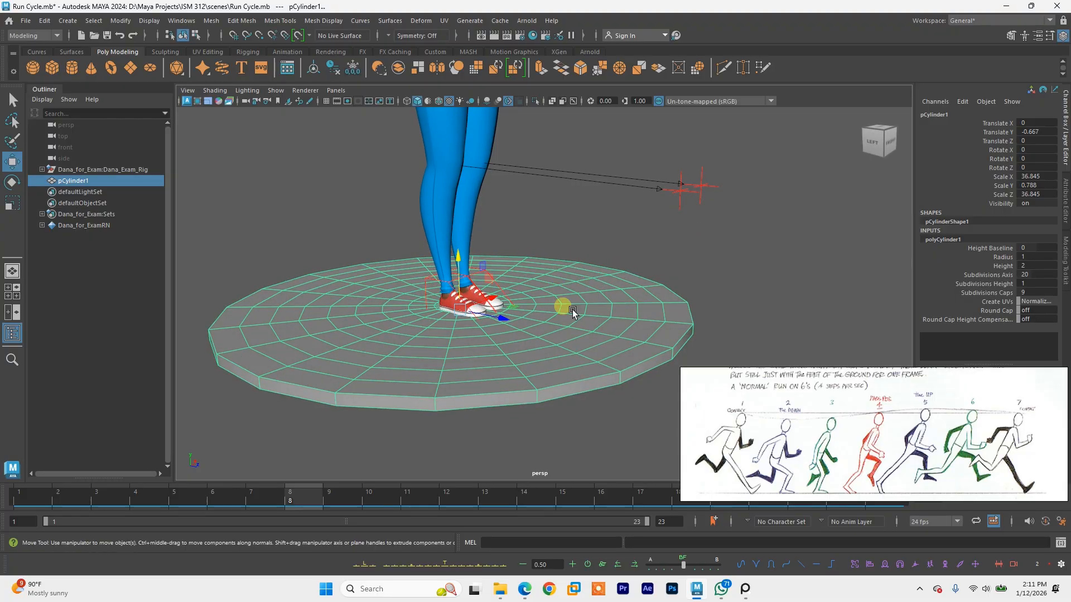
{"action": "right_click_drag", "start_coordinate": [571, 290], "coordinate": [646, 249]}
Step: Rename the pCylinder1 object as Floor
{"action": "double_click", "coordinate": [91, 180]}
{"action": "key", "text": "Caps_Lock"}
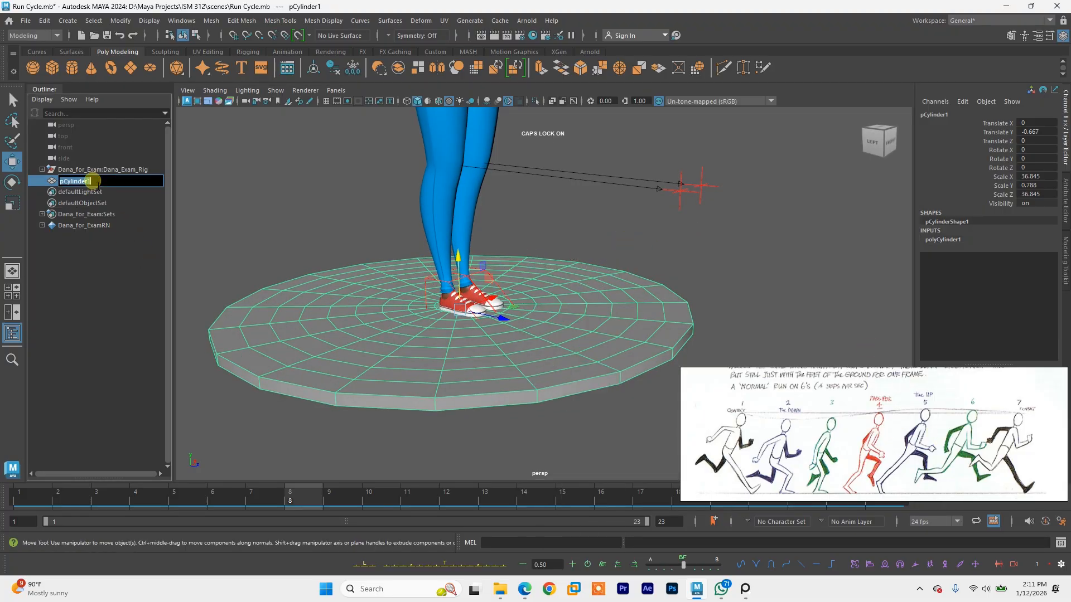
{"action": "type", "text": "Floor"}
{"action": "key", "text": "Return"}
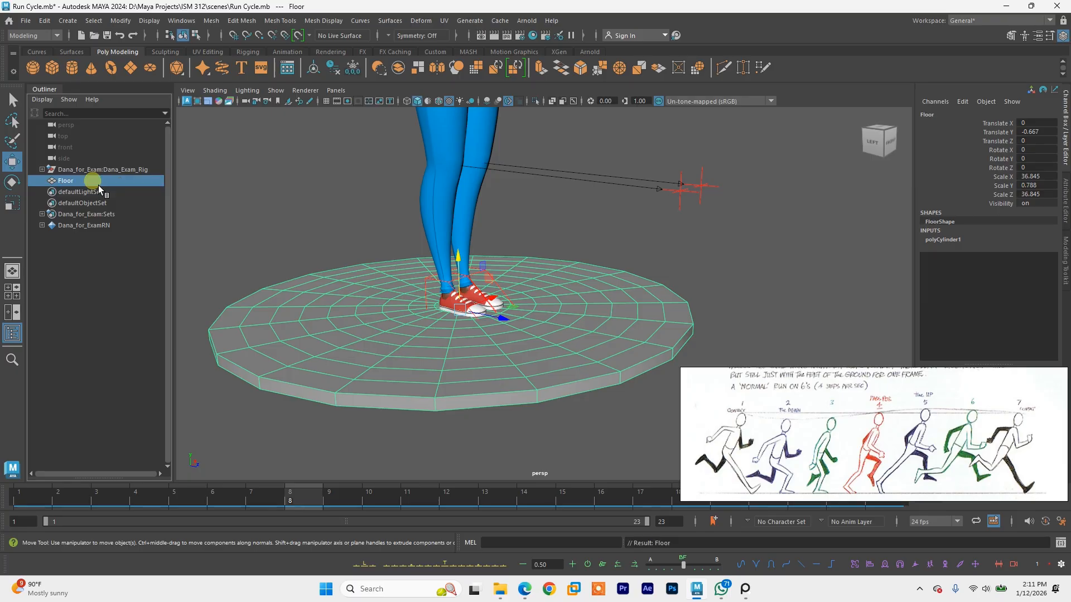
Step: Shift the floating run-cycle reference image away from the display layer list and create a new display layer
{"action": "left_click_drag", "start_coordinate": [820, 412], "coordinate": [502, 446]}
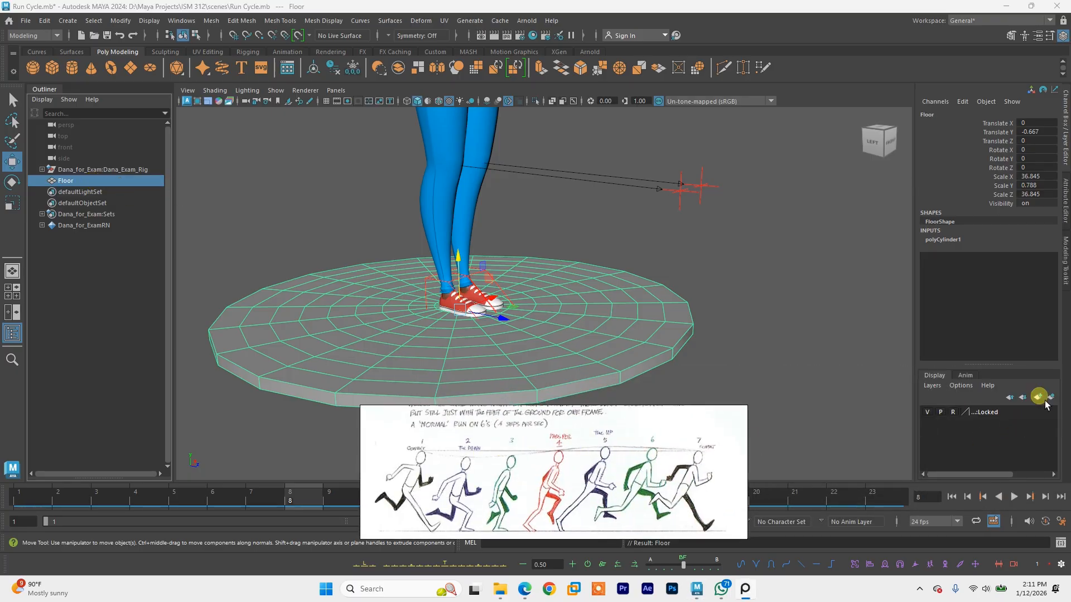
{"action": "left_click", "coordinate": [1051, 397]}
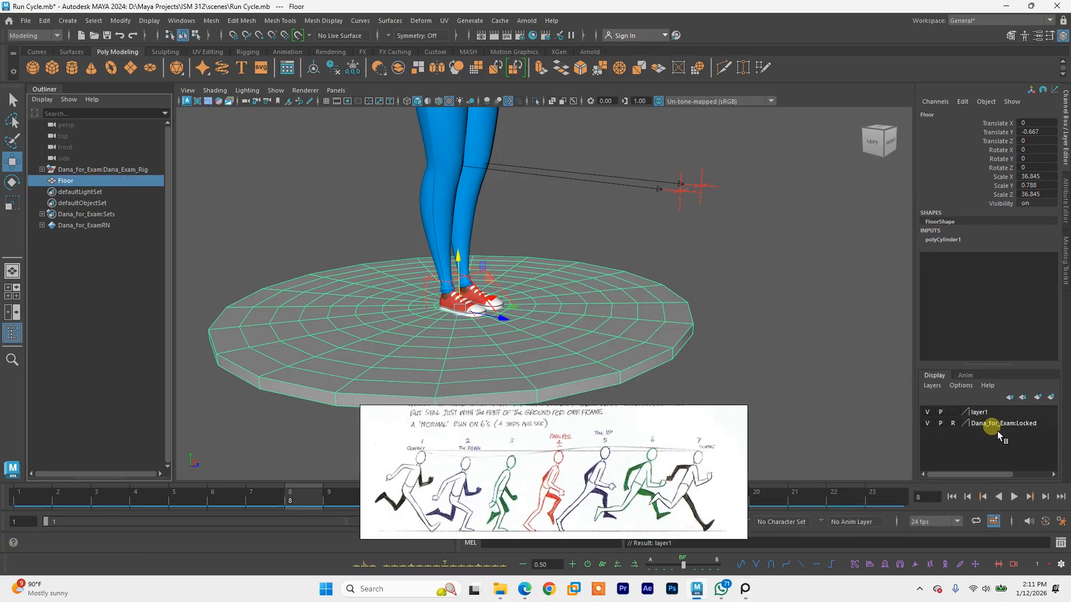
Step: Try to rename layer1 as Floor, set the layer to Reference display, and close its settings
{"action": "double_click", "coordinate": [984, 414]}
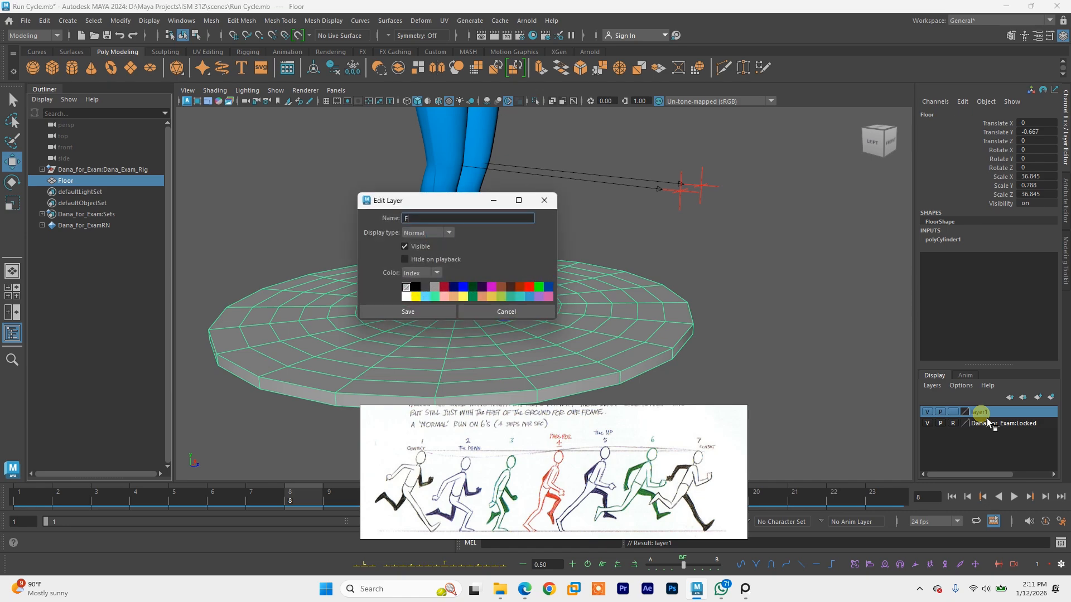
{"action": "type", "text": "Floor"}
{"action": "left_click", "coordinate": [957, 414]}
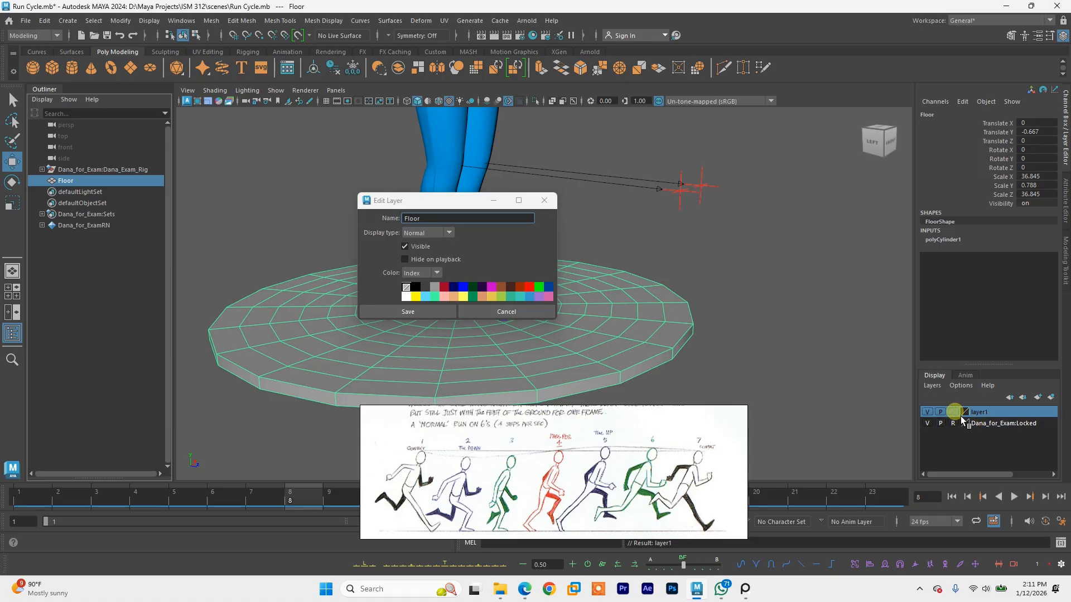
{"action": "left_click", "coordinate": [958, 415]}
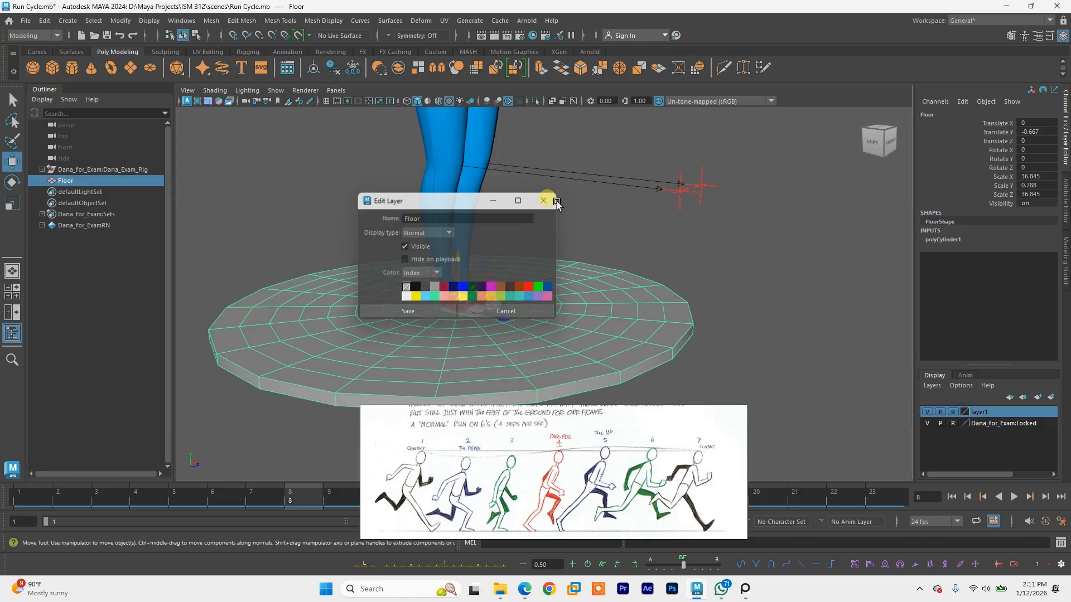
{"action": "left_click", "coordinate": [543, 200]}
Step: Check the Floor disc in smooth mesh preview and return it to the unsmoothed display
{"action": "key", "text": "3"}
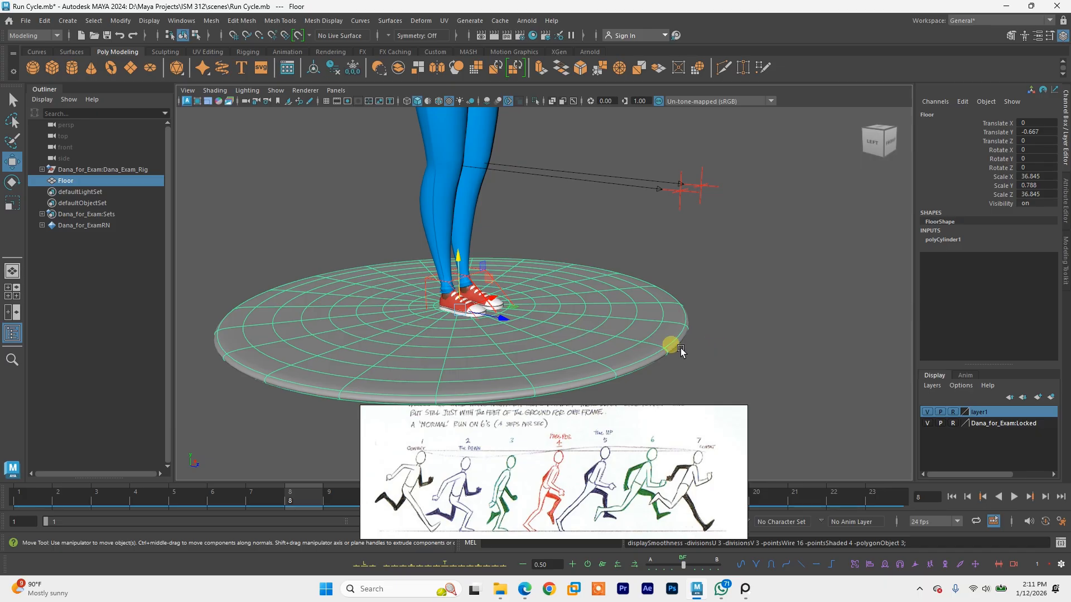
{"action": "left_click_drag", "start_coordinate": [610, 312], "coordinate": [611, 306], "text": "alt"}
{"action": "key", "text": "1"}
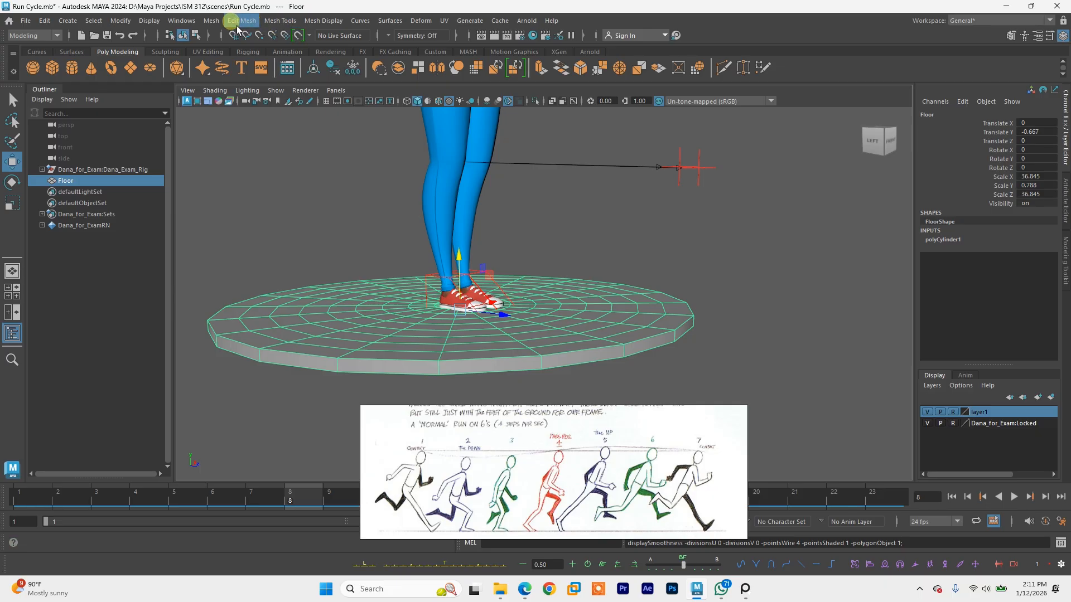
Step: Insert two edge loops around the side of the Floor disc, one near its upper edge and one near its lower edge
{"action": "left_click", "coordinate": [211, 20]}
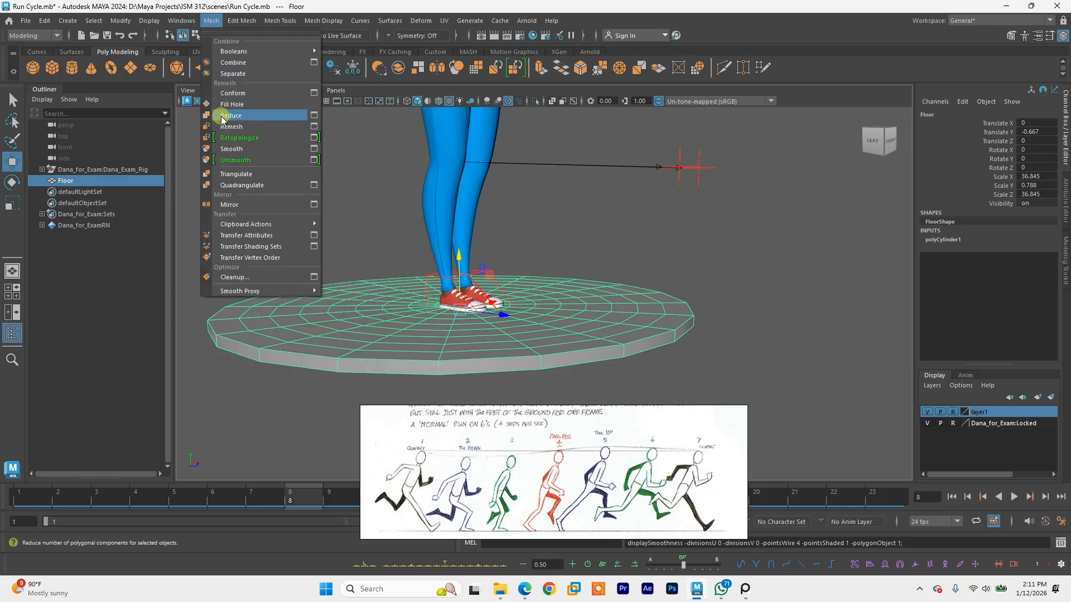
{"action": "mouse_move", "coordinate": [197, 25]}
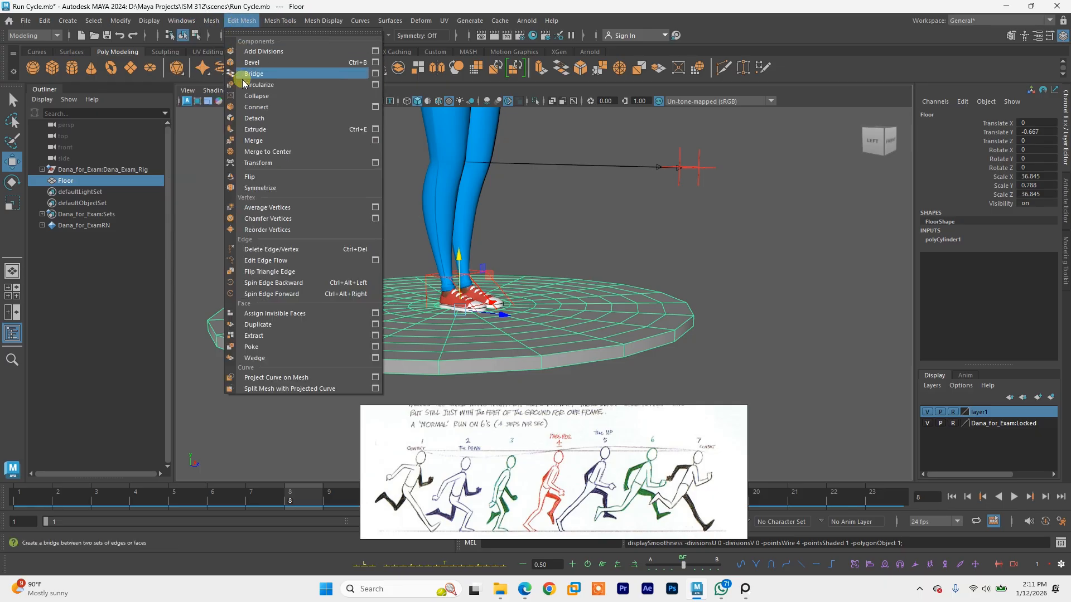
{"action": "mouse_move", "coordinate": [280, 21]}
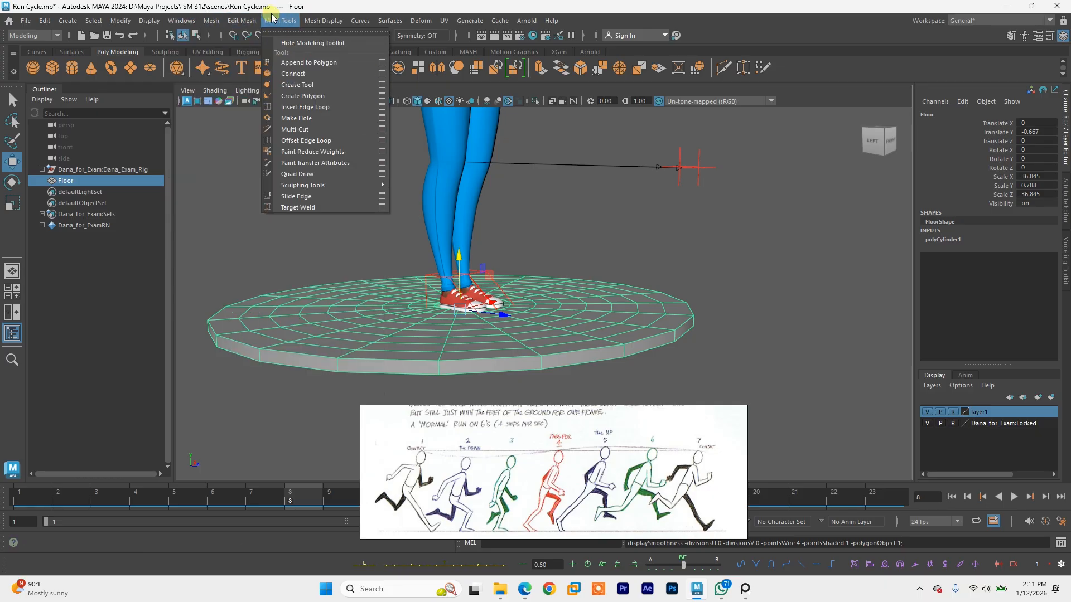
{"action": "left_click", "coordinate": [291, 106]}
{"action": "left_click", "coordinate": [444, 369]}
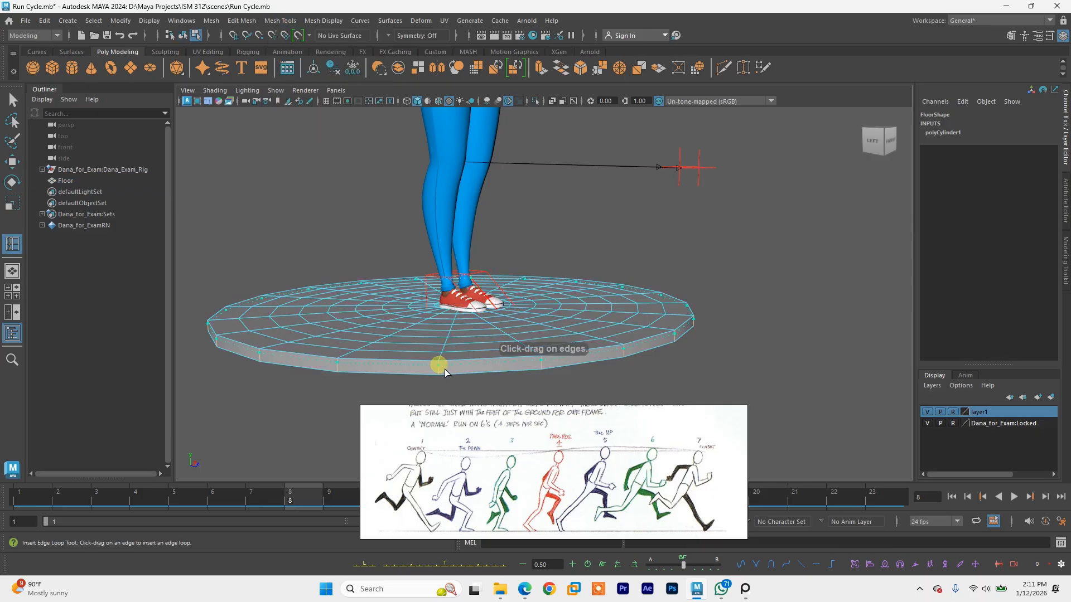
{"action": "left_click", "coordinate": [444, 369]}
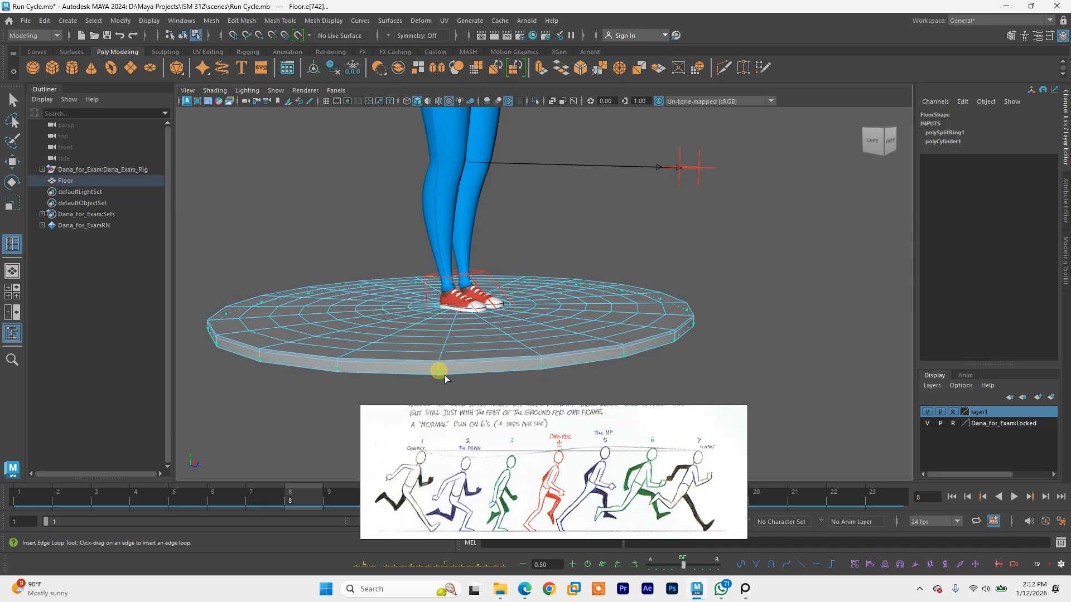
{"action": "left_click", "coordinate": [444, 376]}
{"action": "left_click_drag", "start_coordinate": [467, 372], "coordinate": [454, 333], "text": "alt"}
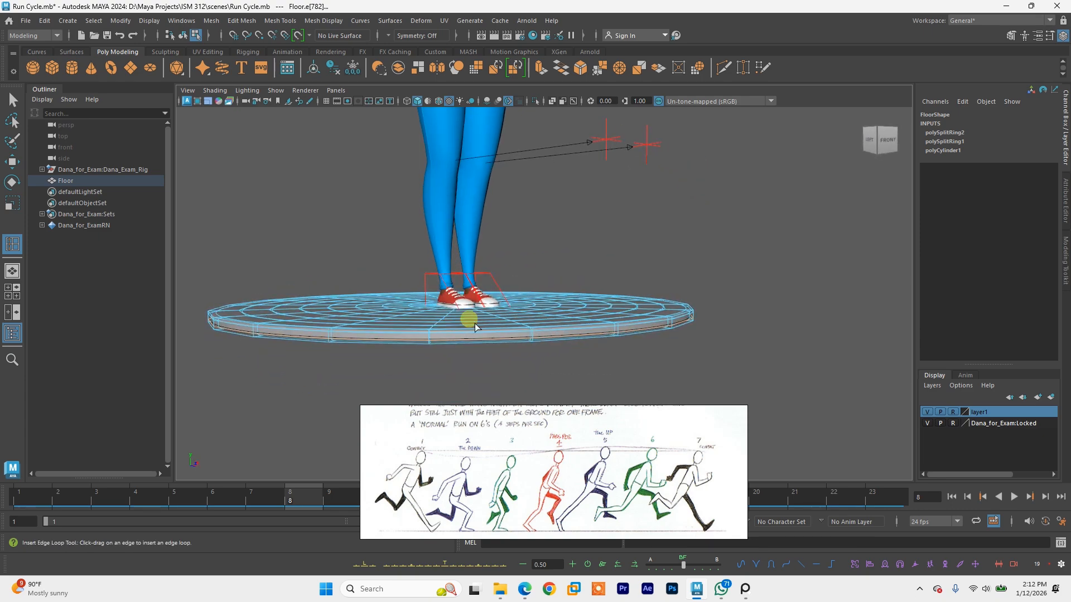
Step: Exit the Insert Edge Loop tool, return to object mode and show the Floor disc in smooth mesh preview
{"action": "left_click", "coordinate": [21, 103]}
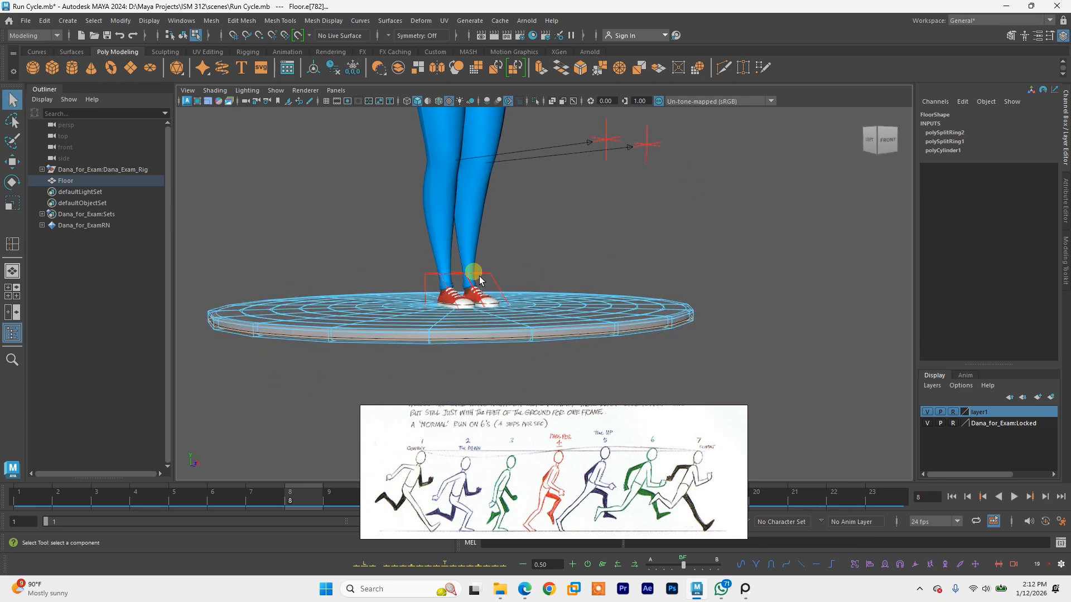
{"action": "left_click_drag", "start_coordinate": [473, 268], "coordinate": [507, 286], "text": "alt"}
{"action": "right_click_drag", "start_coordinate": [558, 231], "coordinate": [604, 219]}
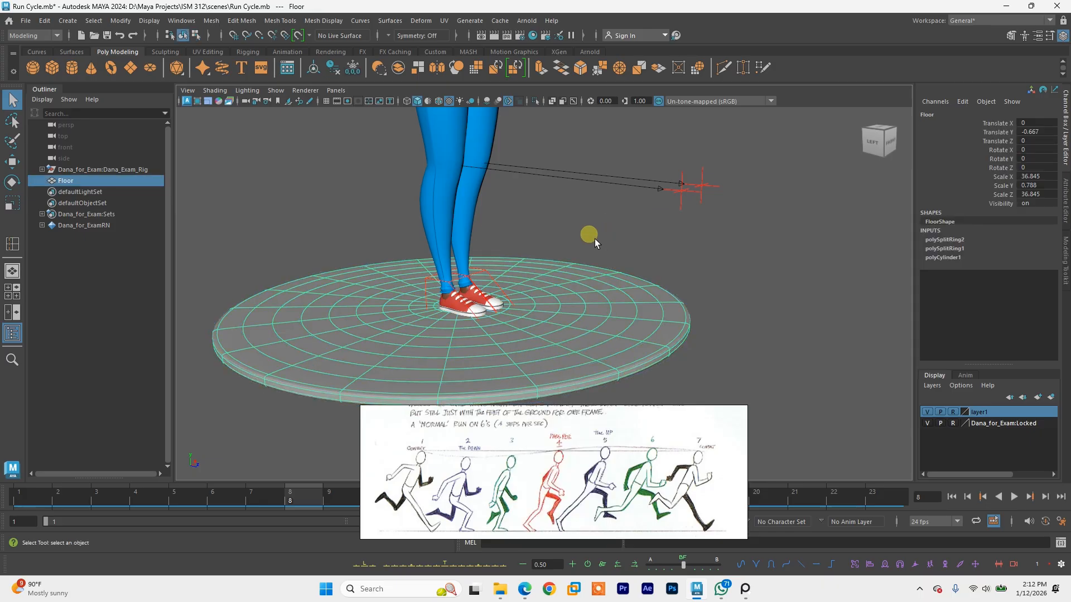
{"action": "left_click_drag", "start_coordinate": [587, 240], "coordinate": [612, 242], "text": "alt"}
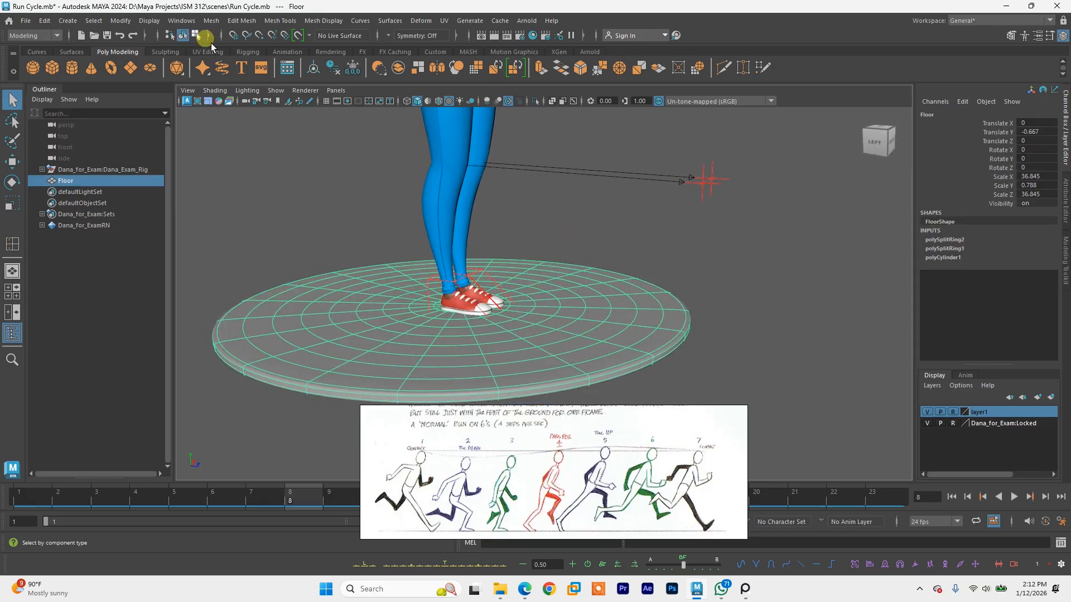
Step: Insert edge loops near the outer rim on the Floor disc's upper and lower faces, and save the scene
{"action": "left_click", "coordinate": [12, 244]}
{"action": "left_click", "coordinate": [322, 384]}
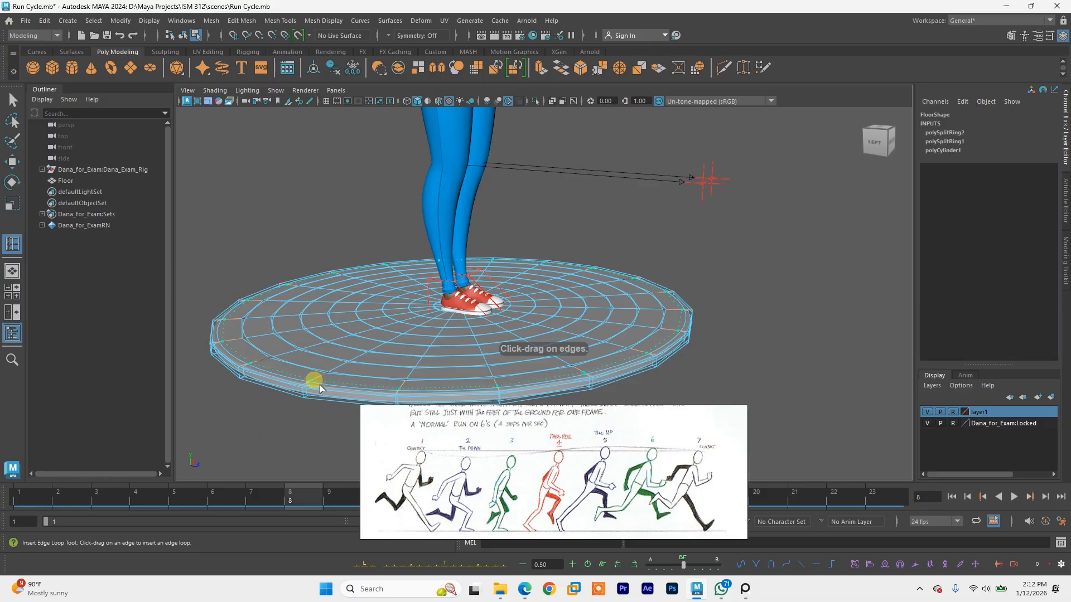
{"action": "left_click_drag", "start_coordinate": [353, 385], "coordinate": [294, 189], "text": "alt"}
{"action": "left_click_drag", "start_coordinate": [312, 220], "coordinate": [342, 281], "text": "alt"}
{"action": "right_click_drag", "start_coordinate": [286, 205], "coordinate": [338, 191]}
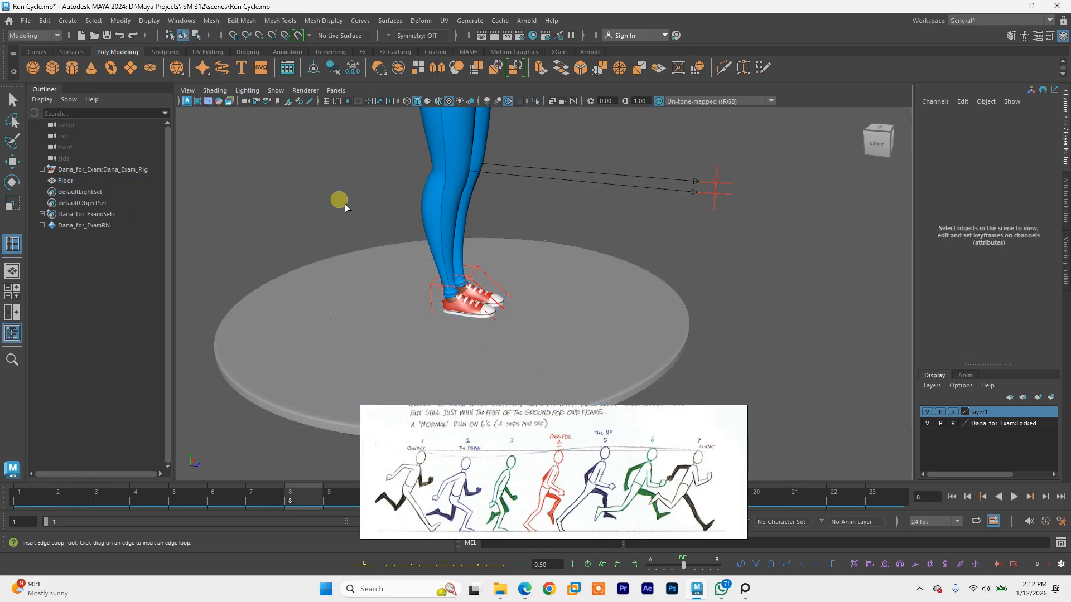
{"action": "mouse_move", "coordinate": [332, 222]}
{"action": "left_mouse_down", "text": "alt"}
{"action": "mouse_move", "coordinate": [312, 232]}
{"action": "mouse_move", "coordinate": [329, 234]}
{"action": "left_mouse_up", "text": "alt"}
{"action": "key", "text": "ctrl+s"}
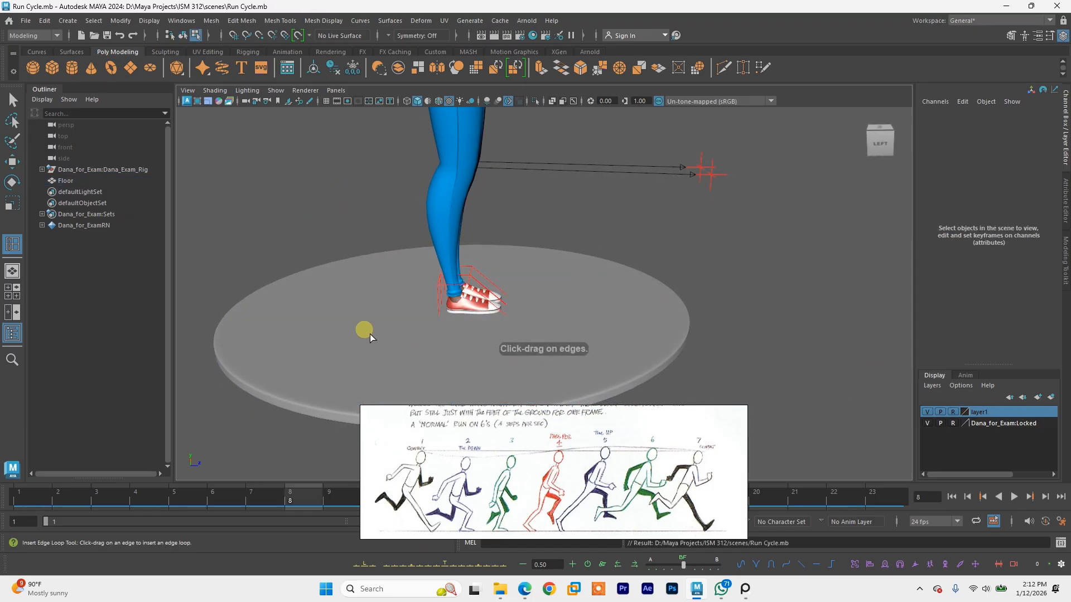
Step: Select the Floor disc in object mode and add it to layer1
{"action": "key", "text": "q"}
{"action": "key", "text": "w"}
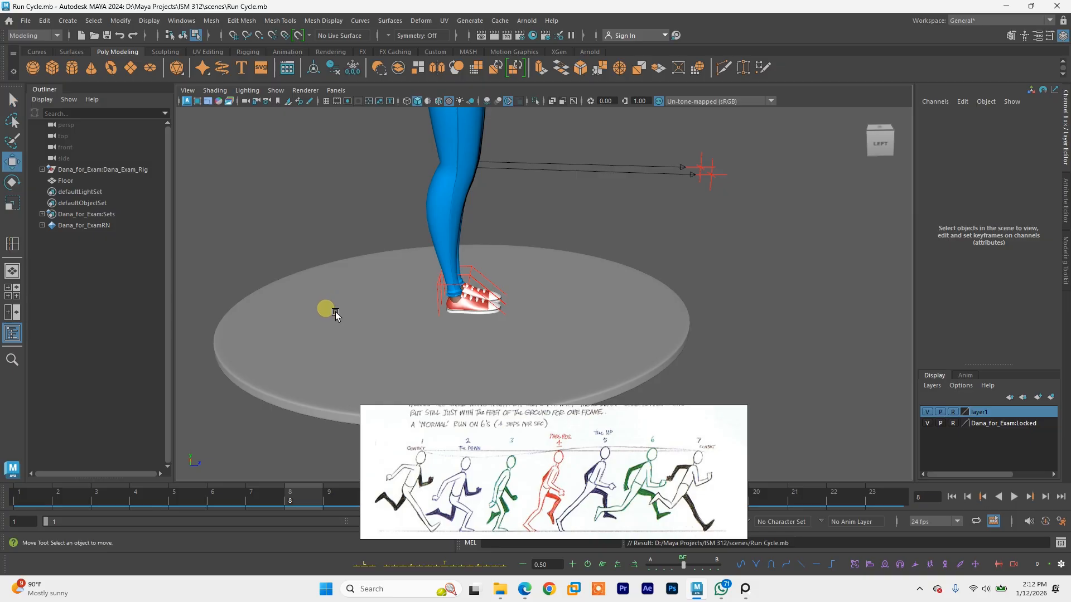
{"action": "left_click", "coordinate": [323, 313]}
{"action": "right_click_drag", "start_coordinate": [239, 196], "coordinate": [293, 187]}
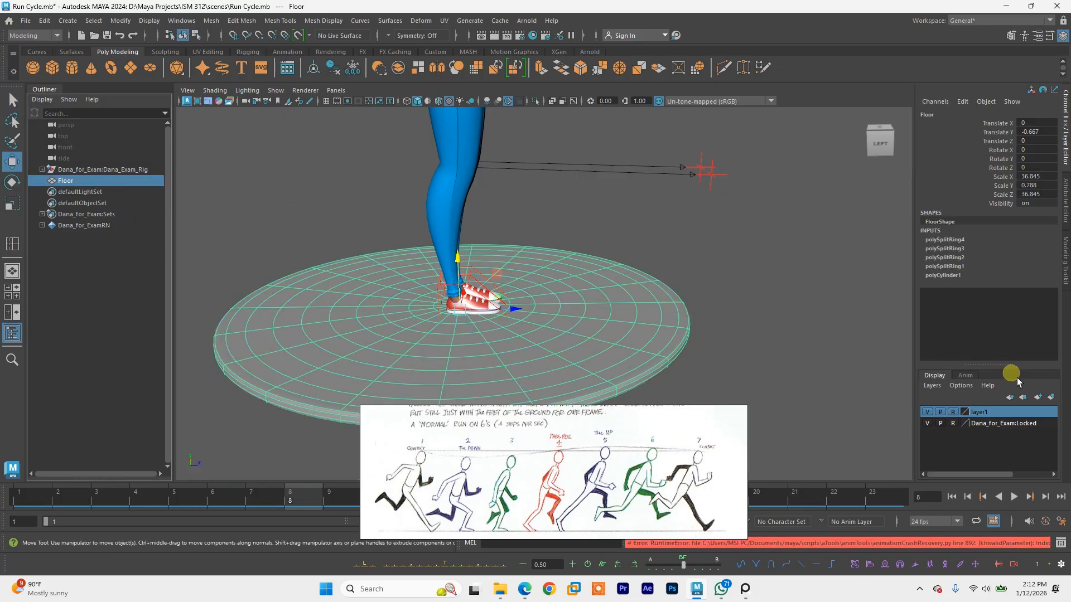
{"action": "right_click", "coordinate": [993, 413]}
{"action": "left_click", "coordinate": [843, 423]}
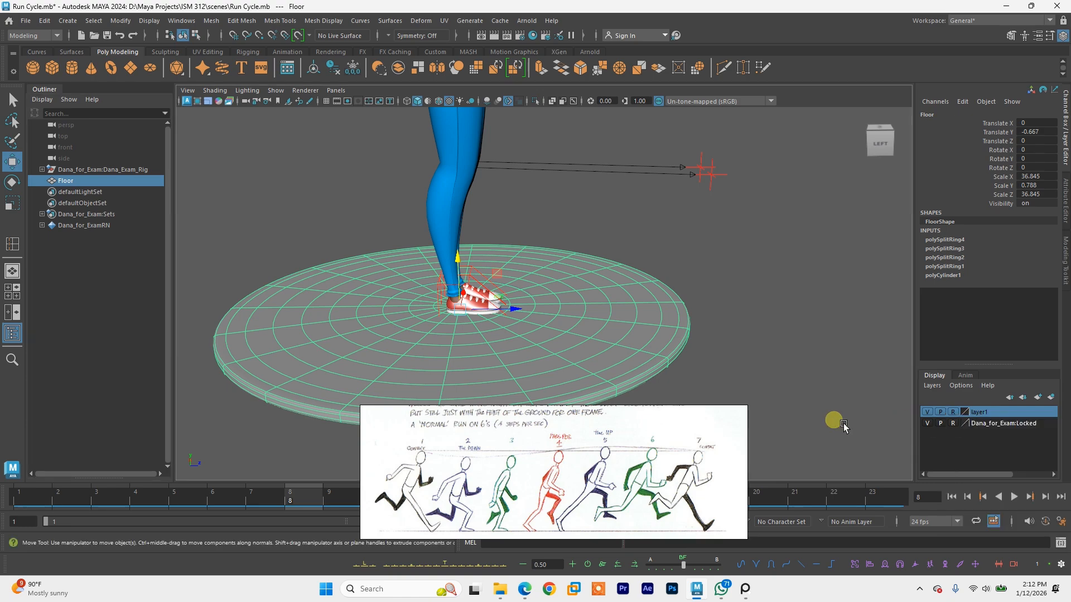
Step: Rename the display layer layer1 to Floor_Layer, keeping its Reference display type
{"action": "double_click", "coordinate": [984, 415]}
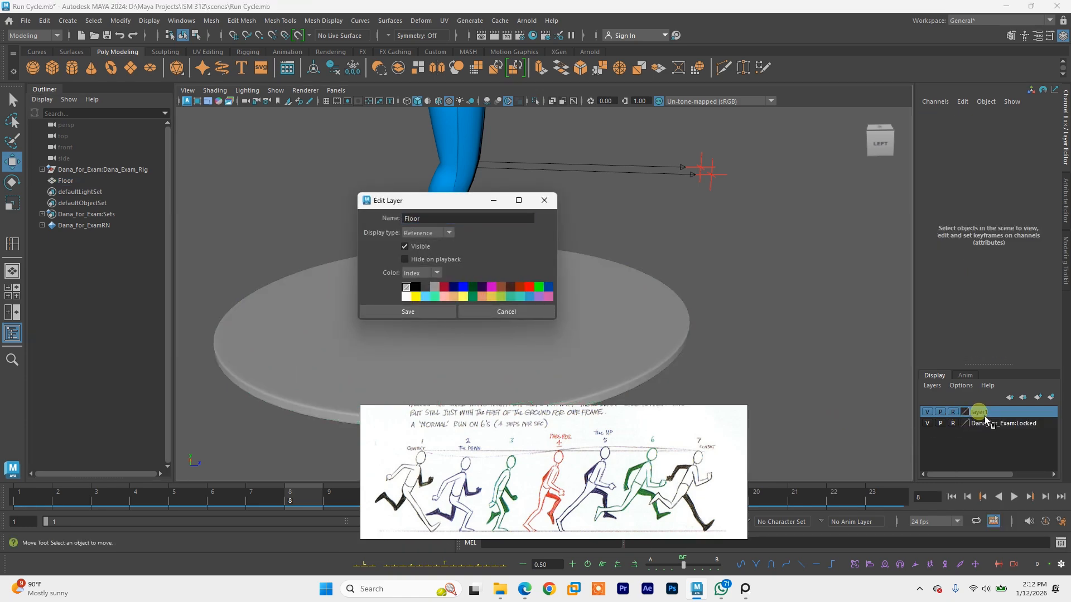
{"action": "left_click", "coordinate": [429, 313]}
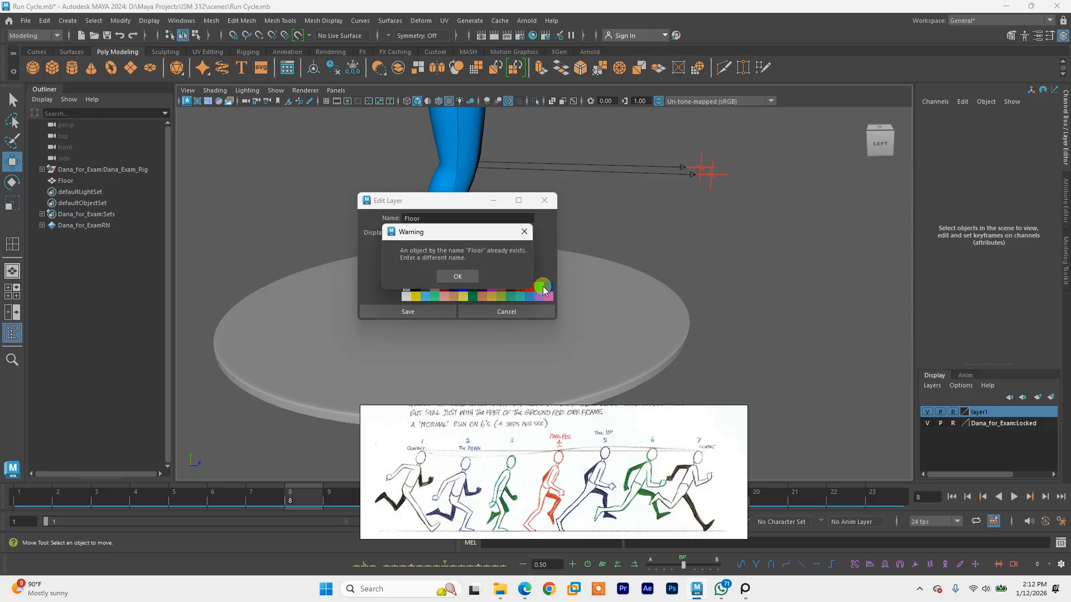
{"action": "left_click", "coordinate": [523, 234]}
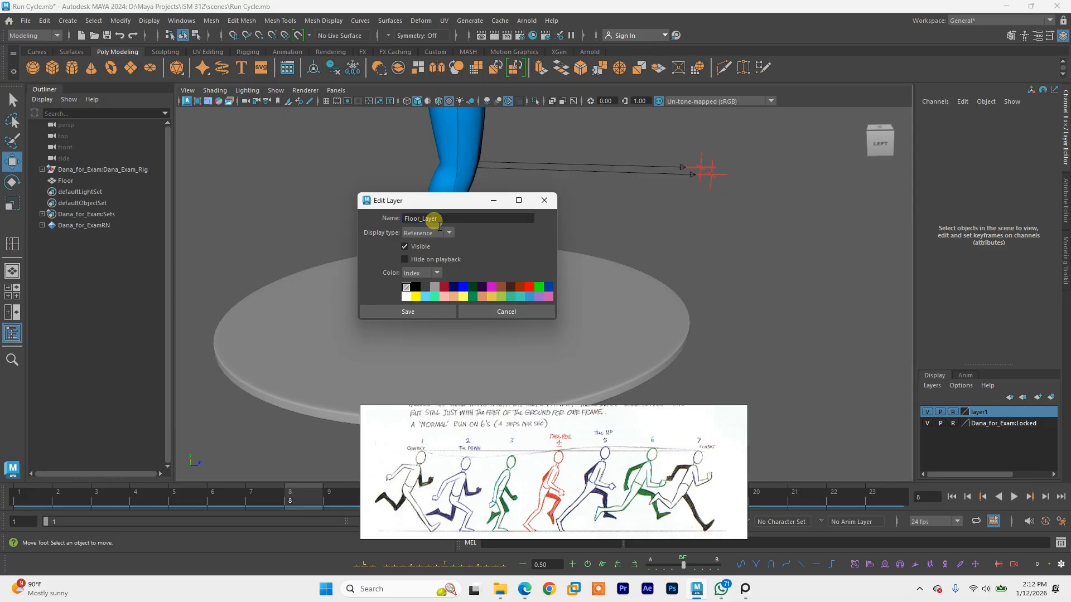
{"action": "left_click", "coordinate": [407, 311]}
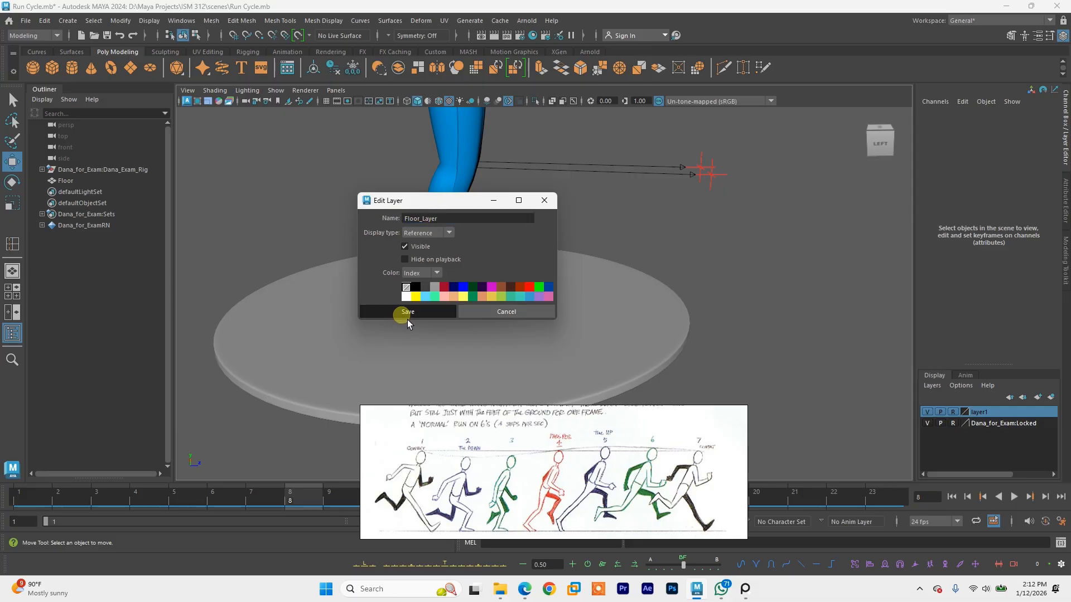
Step: Select the Floor disc and add it to Floor_Layer, checking that it can no longer be selected in the viewport
{"action": "right_click", "coordinate": [1001, 416]}
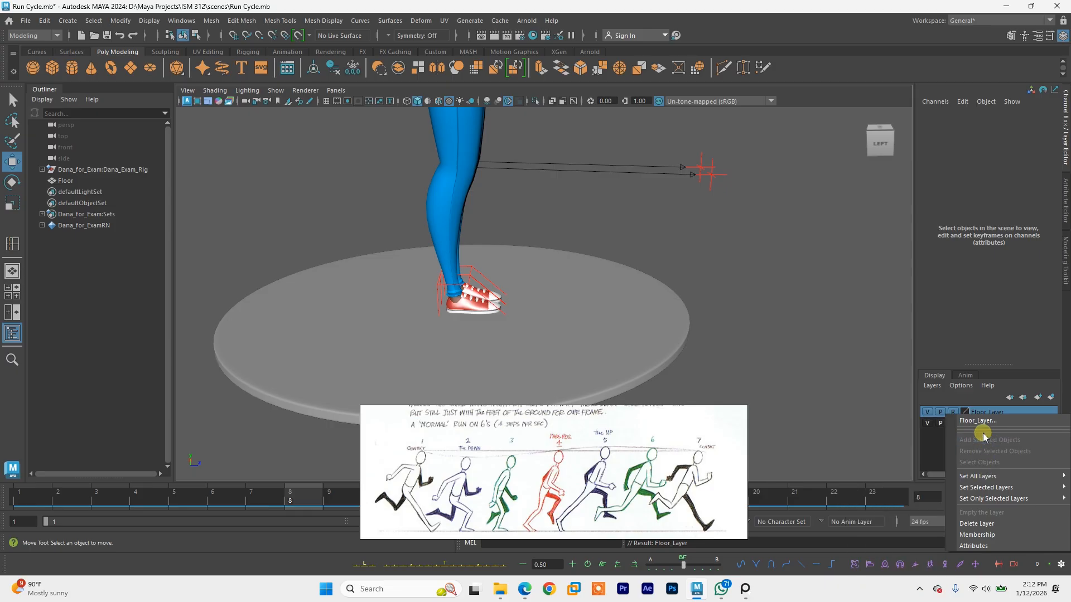
{"action": "mouse_move", "coordinate": [984, 487]}
{"action": "left_click", "coordinate": [681, 323]}
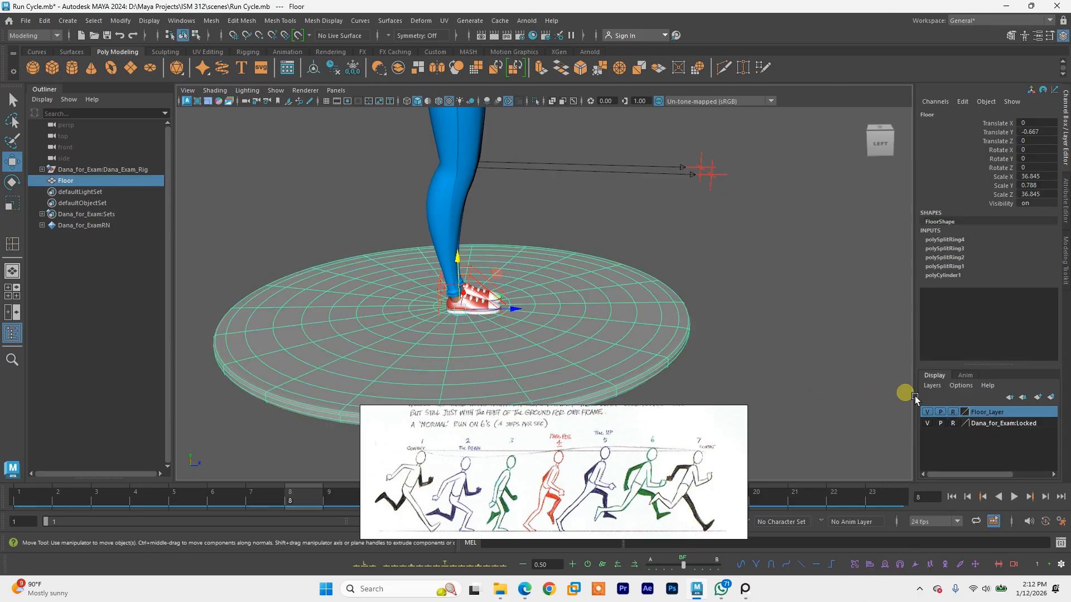
{"action": "double_click", "coordinate": [977, 413]}
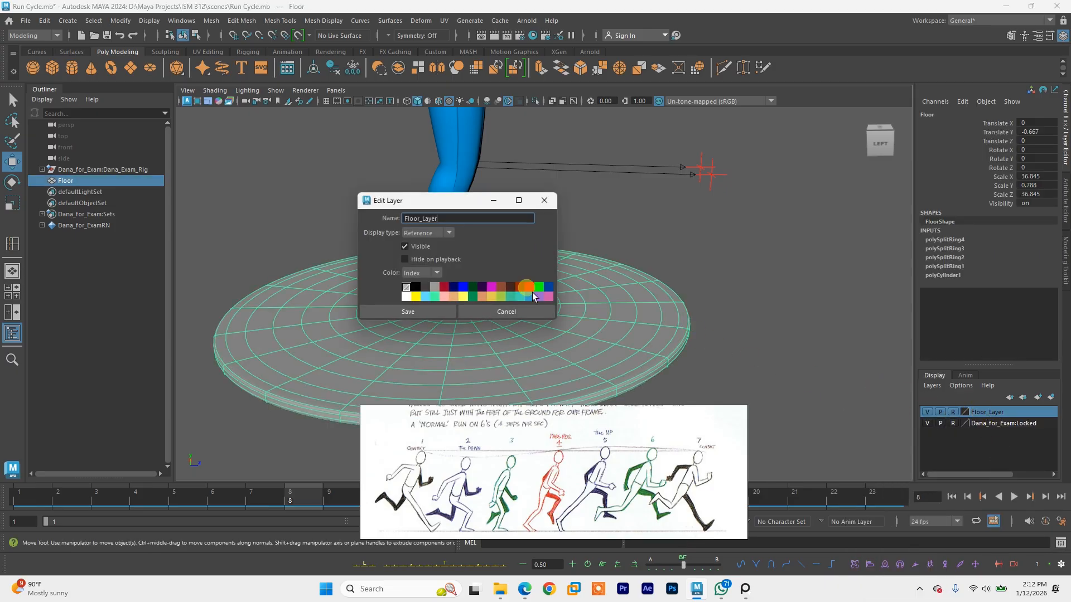
{"action": "left_click", "coordinate": [523, 312]}
{"action": "right_click", "coordinate": [990, 413]}
{"action": "left_click", "coordinate": [982, 416]}
{"action": "left_click", "coordinate": [524, 311]}
{"action": "right_click", "coordinate": [997, 413]}
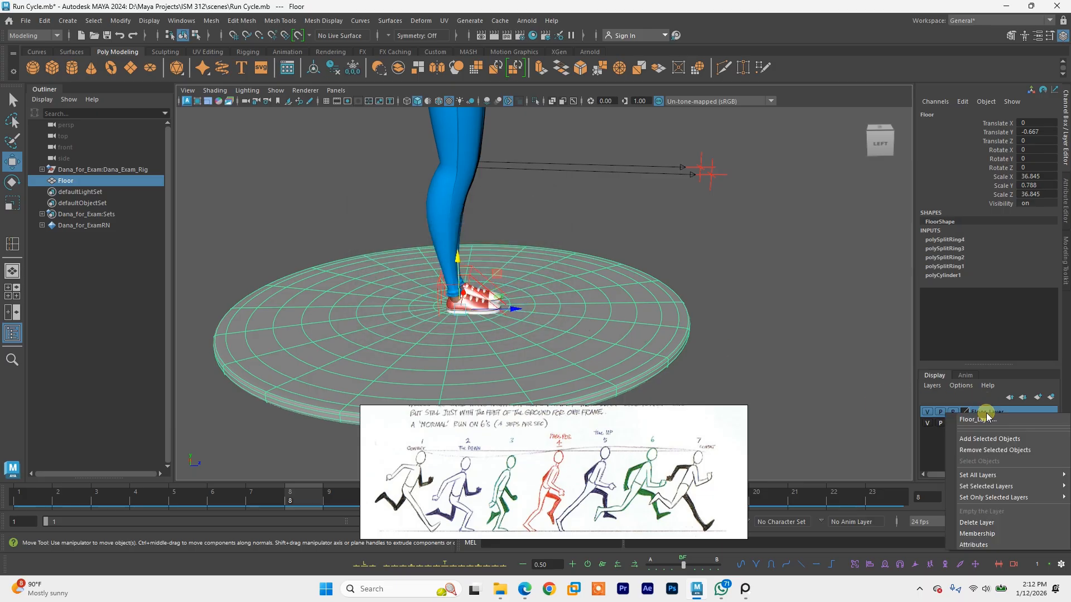
{"action": "left_click", "coordinate": [981, 437]}
{"action": "left_click", "coordinate": [679, 305]}
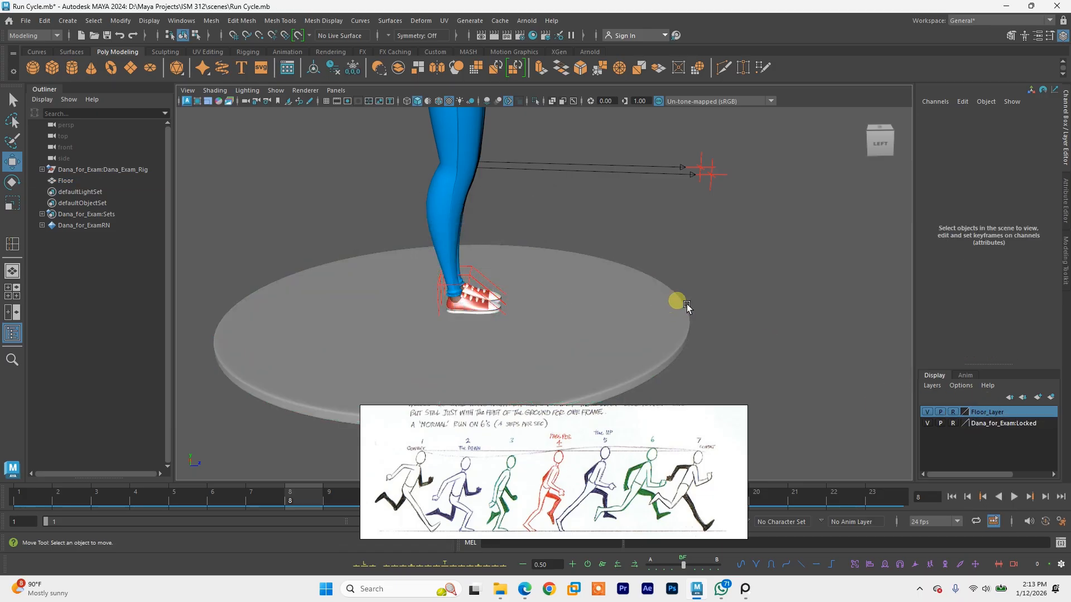
Step: Move the run-cycle reference sheet clear of the character and go to frame 1 on the timeline
{"action": "left_click_drag", "start_coordinate": [646, 320], "coordinate": [881, 425], "text": "alt"}
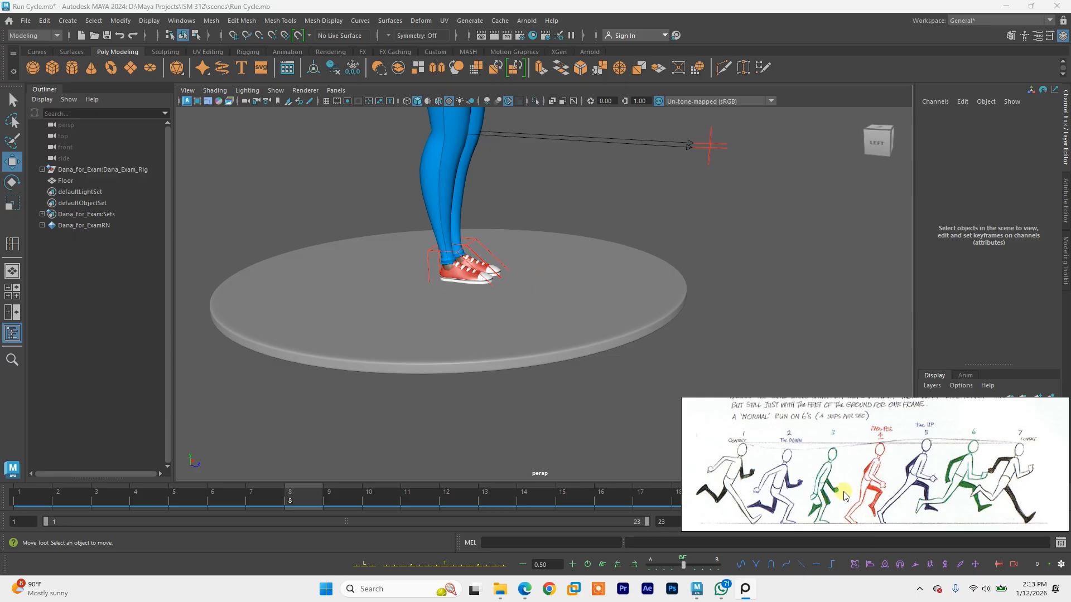
{"action": "mouse_move", "coordinate": [834, 484]}
{"action": "left_mouse_down"}
{"action": "mouse_move", "coordinate": [815, 401]}
{"action": "mouse_move", "coordinate": [739, 363]}
{"action": "mouse_move", "coordinate": [792, 388]}
{"action": "mouse_move", "coordinate": [779, 428]}
{"action": "mouse_move", "coordinate": [856, 489]}
{"action": "mouse_move", "coordinate": [862, 530]}
{"action": "mouse_move", "coordinate": [852, 485]}
{"action": "left_mouse_up"}
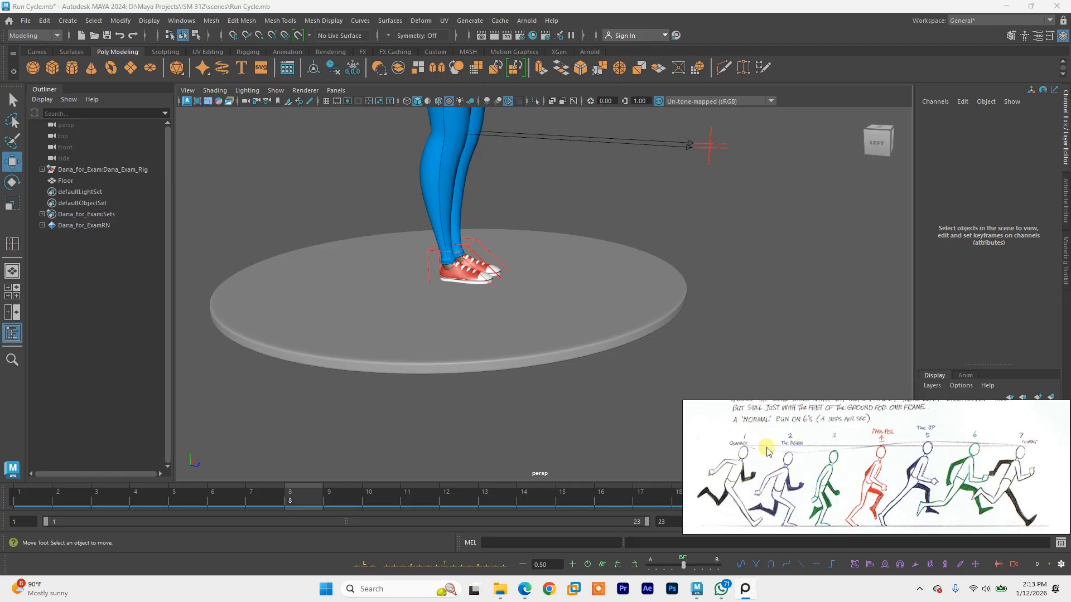
{"action": "middle_click_drag", "start_coordinate": [516, 233], "coordinate": [532, 308], "text": "alt"}
{"action": "scroll", "coordinate": [521, 296], "scroll_direction": "down", "scroll_amount": 4}
{"action": "middle_click_drag", "start_coordinate": [472, 222], "coordinate": [458, 266], "text": "alt"}
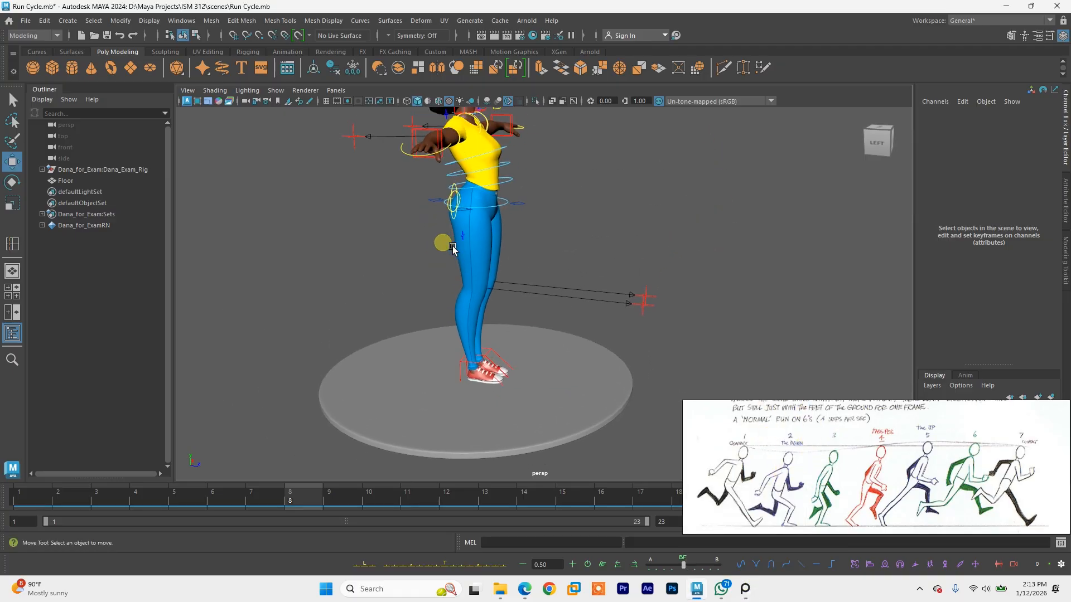
{"action": "mouse_move", "coordinate": [452, 249]}
{"action": "left_mouse_down", "text": "alt"}
{"action": "mouse_move", "coordinate": [503, 256]}
{"action": "mouse_move", "coordinate": [490, 336]}
{"action": "mouse_move", "coordinate": [436, 260]}
{"action": "left_mouse_up", "text": "alt"}
{"action": "left_click", "coordinate": [53, 492]}
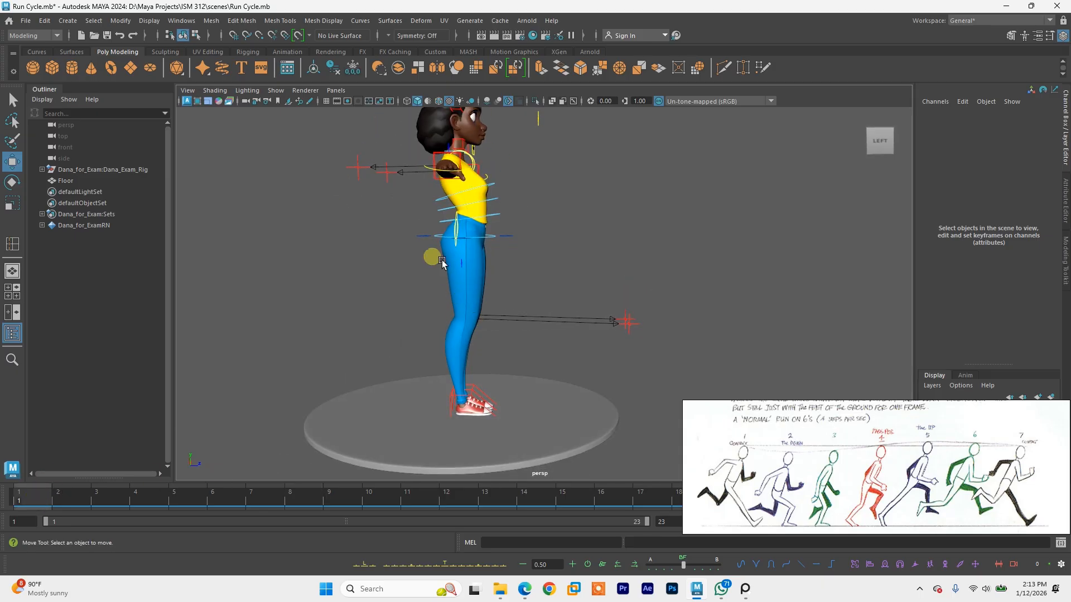
Step: Open the biped character picker, place it beside the character and turn on its Selection option
{"action": "left_click", "coordinate": [435, 52]}
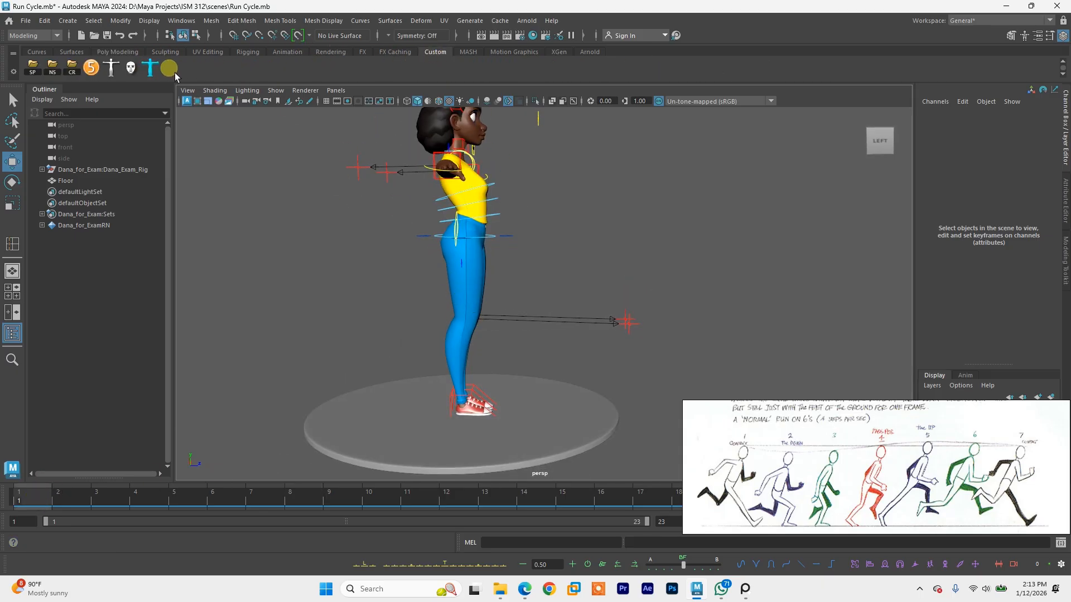
{"action": "left_click", "coordinate": [118, 71]}
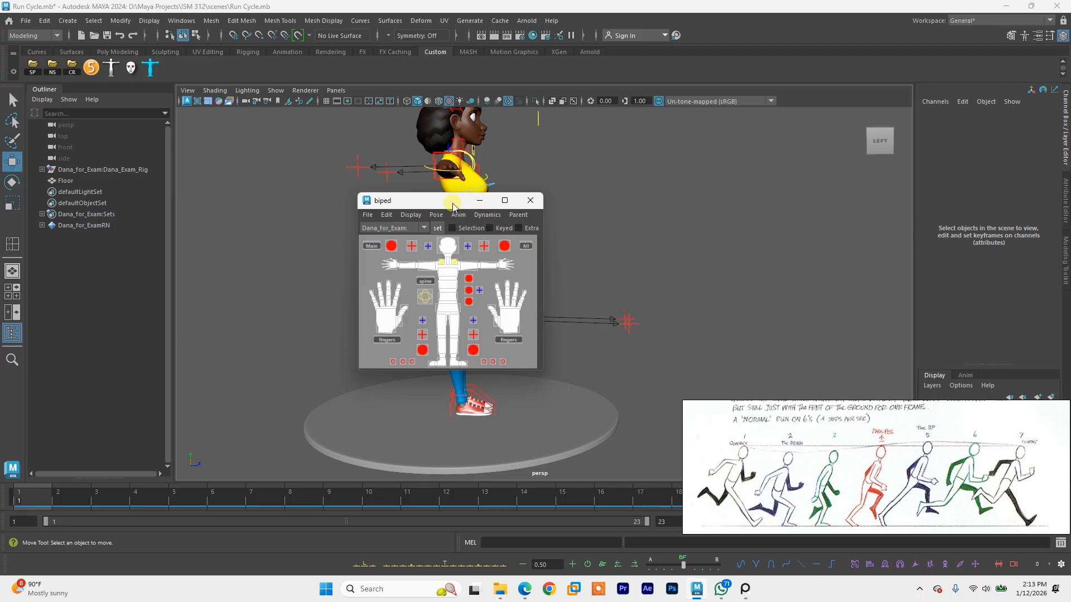
{"action": "left_click_drag", "start_coordinate": [452, 204], "coordinate": [820, 117]}
{"action": "left_click", "coordinate": [815, 160]}
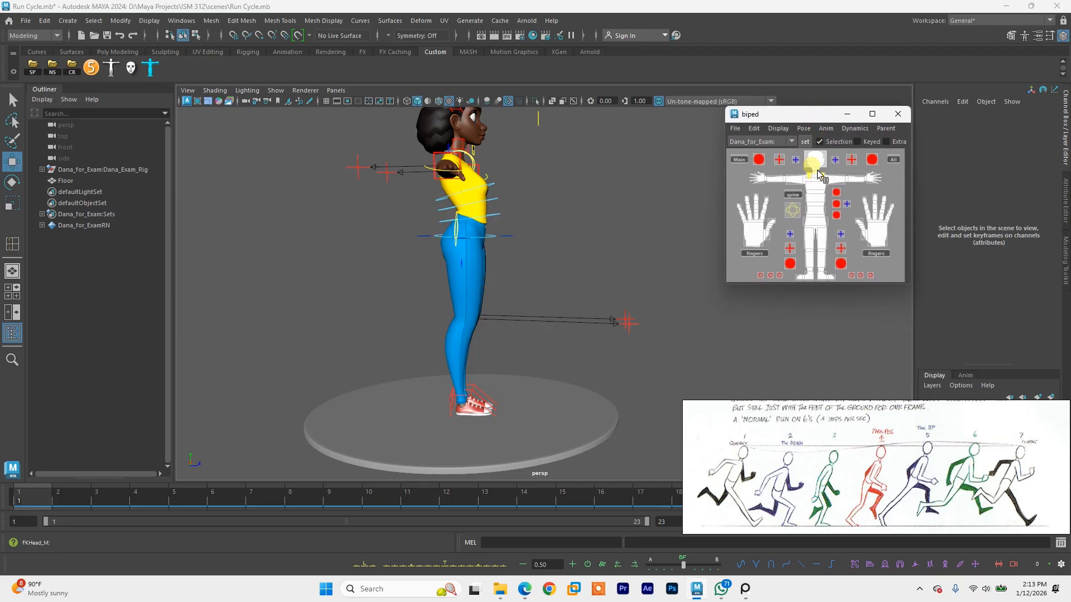
{"action": "left_click", "coordinate": [841, 141]}
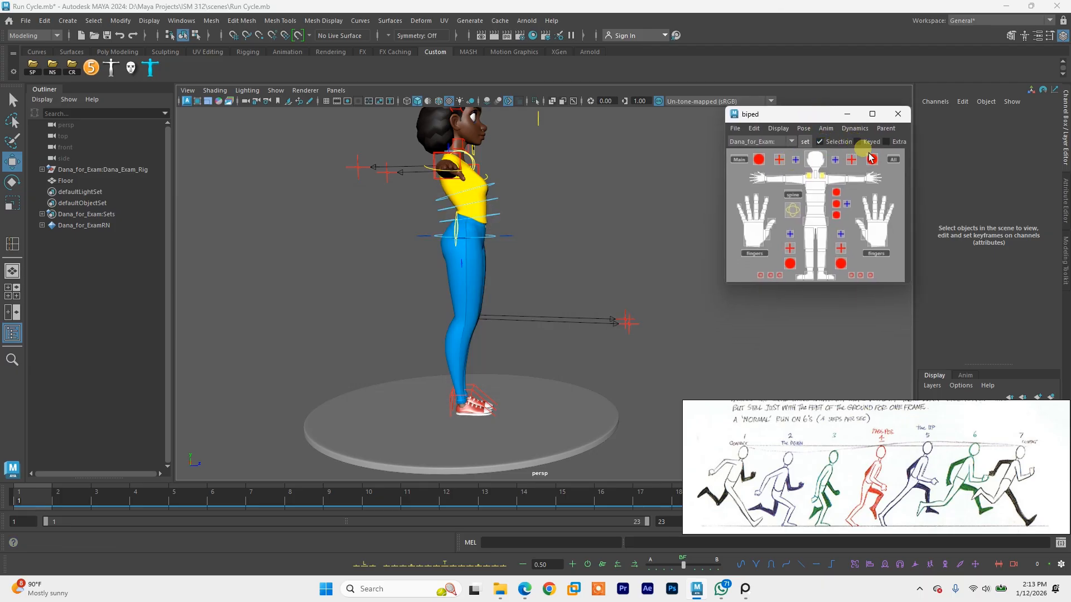
Step: Select all of the rig's controls through the picker and set a key on them at frame 1
{"action": "left_click", "coordinate": [892, 160]}
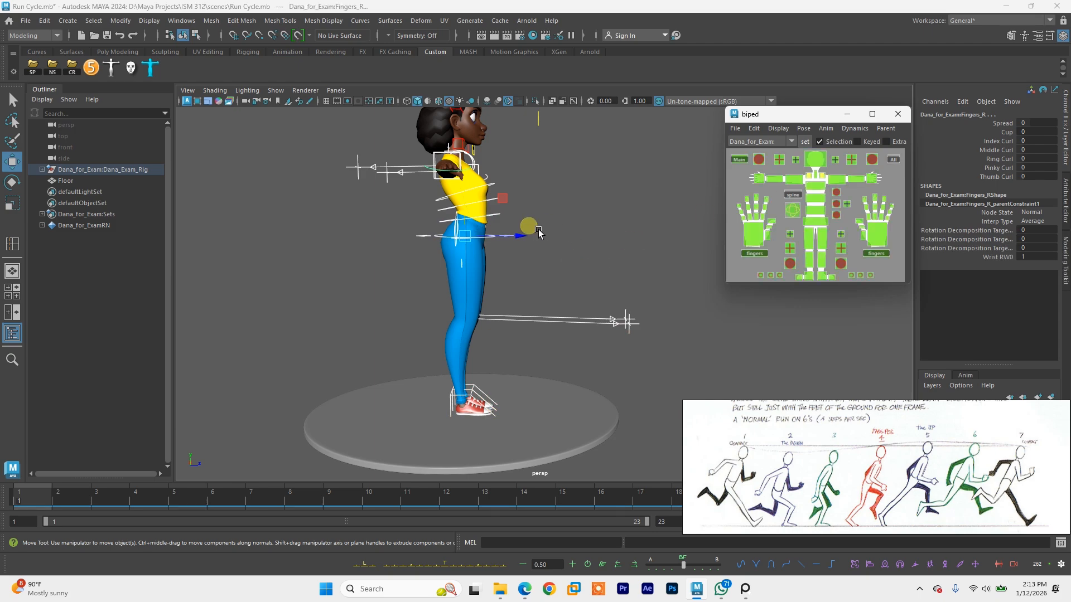
{"action": "left_click_drag", "start_coordinate": [535, 223], "coordinate": [491, 190], "text": "alt"}
{"action": "left_click_drag", "start_coordinate": [507, 260], "coordinate": [475, 255], "text": "alt"}
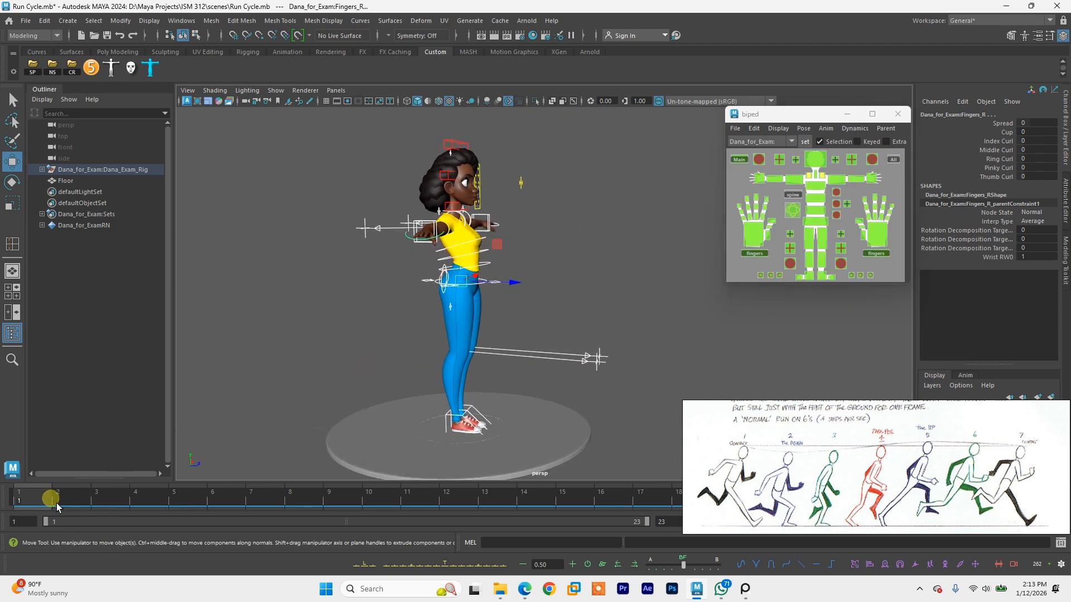
{"action": "key", "text": "s"}
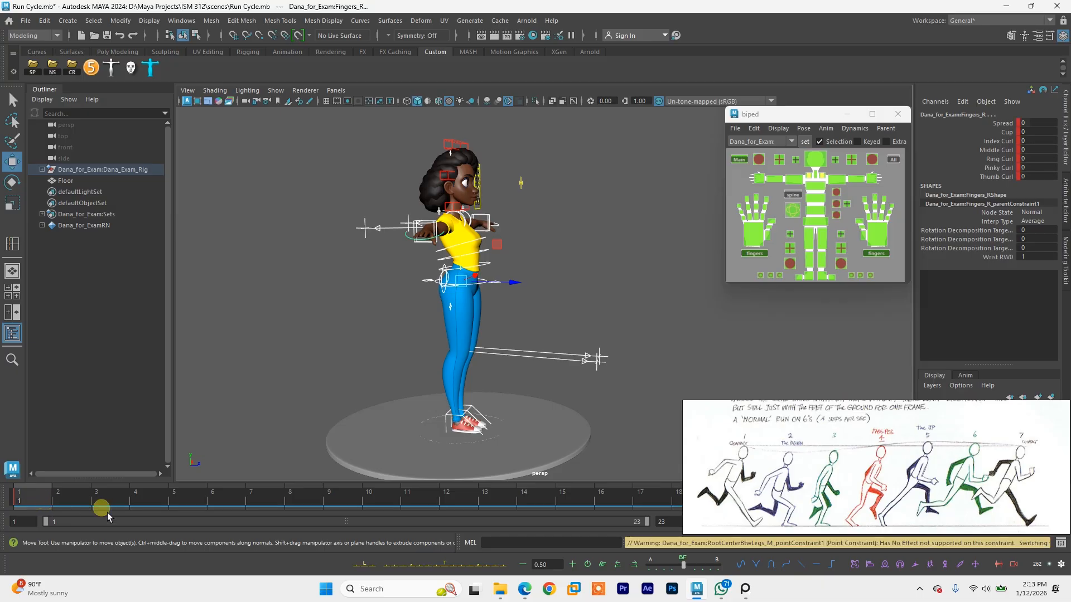
{"action": "left_click_drag", "start_coordinate": [607, 355], "coordinate": [487, 405], "text": "alt"}
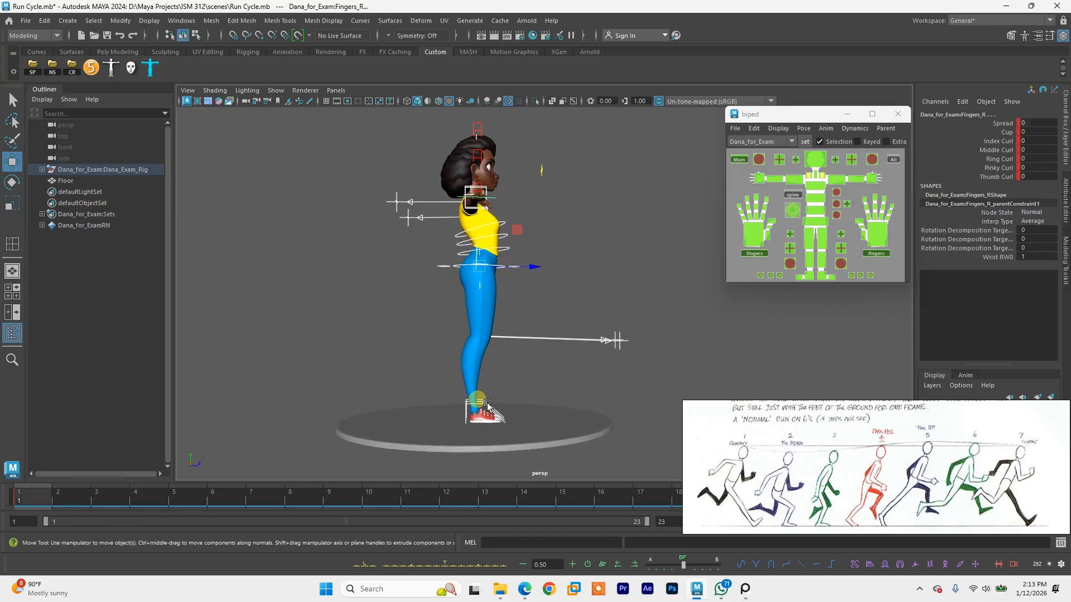
Step: Move the RootX_M hip control forward and slightly down, to about Translate Y -1.8 and Translate Z 8.5
{"action": "left_click", "coordinate": [524, 284]}
{"action": "left_click", "coordinate": [504, 254]}
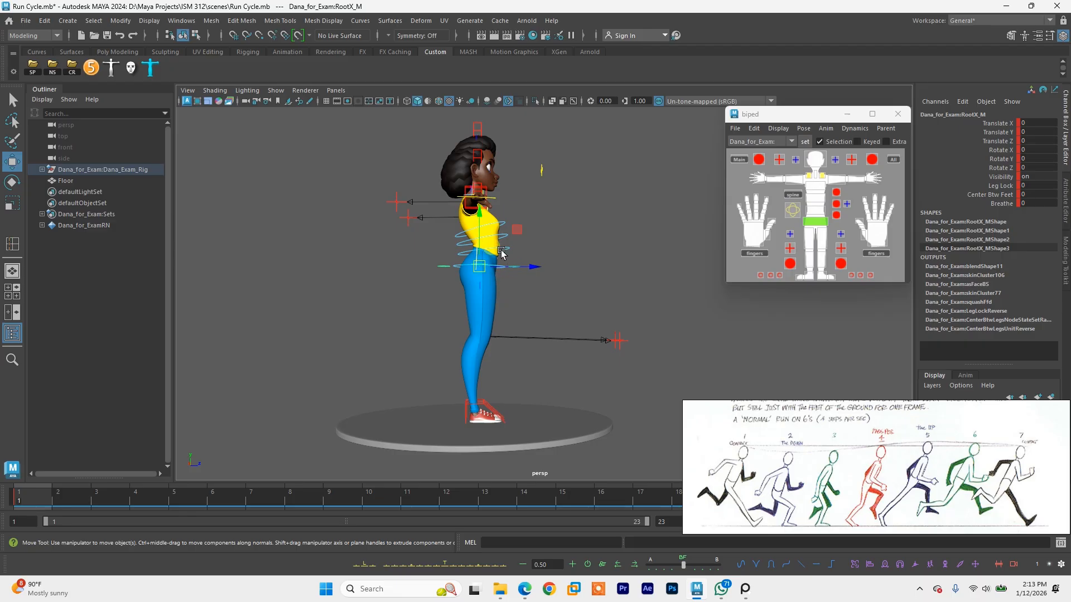
{"action": "left_click_drag", "start_coordinate": [501, 254], "coordinate": [553, 280]}
Step: Raise the left foot control behind the body to about Translate Y 21.9 and Z -8.2, rotated about 131° in X
{"action": "left_click", "coordinate": [503, 415]}
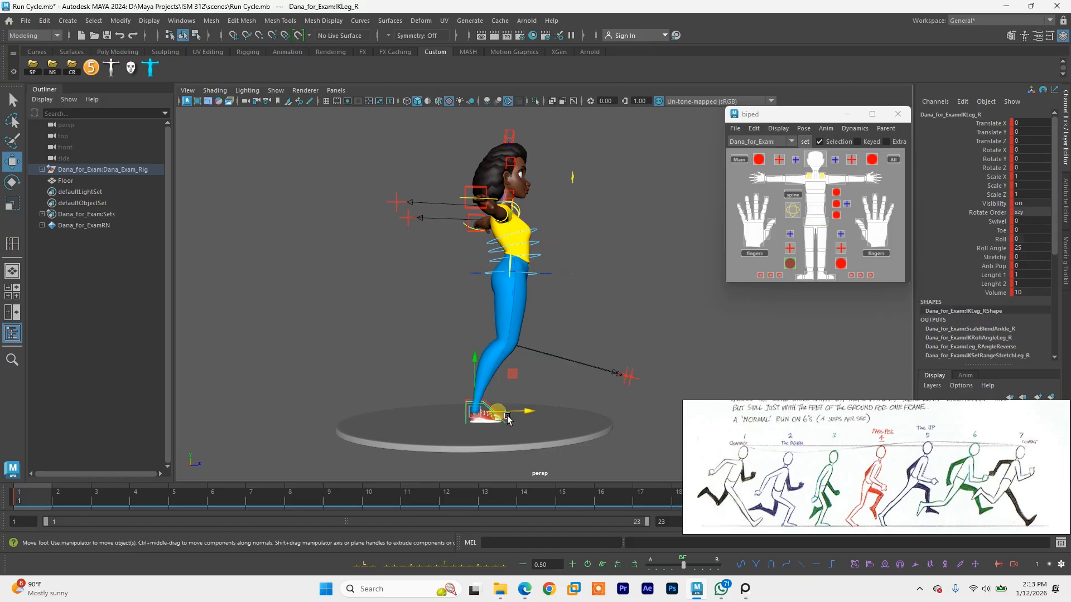
{"action": "left_click", "coordinate": [507, 411]}
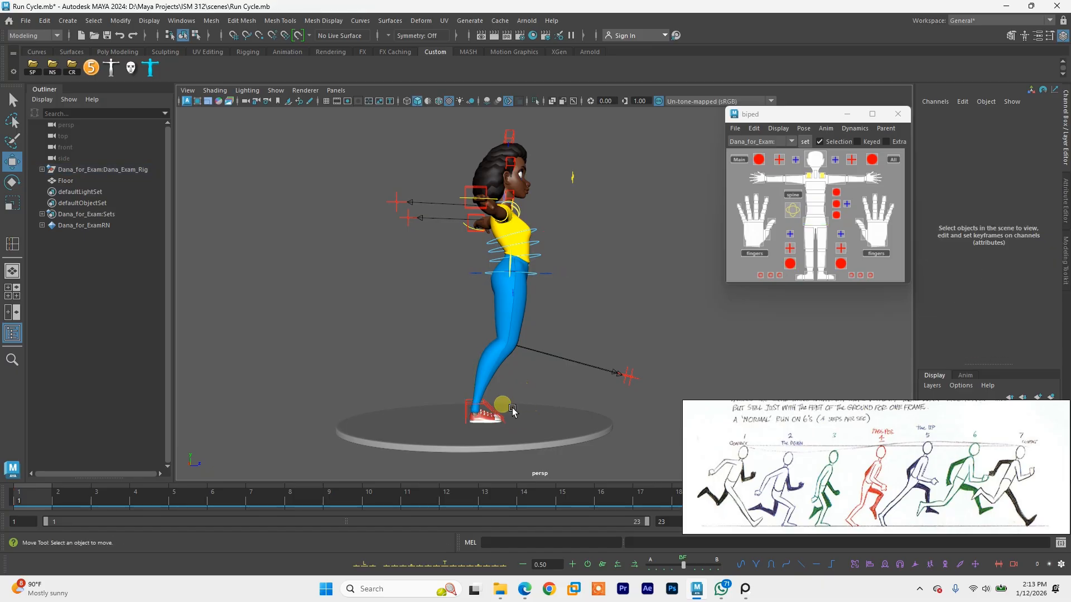
{"action": "left_click", "coordinate": [505, 411]}
{"action": "mouse_move", "coordinate": [505, 411]}
{"action": "left_mouse_down"}
{"action": "mouse_move", "coordinate": [453, 375]}
{"action": "mouse_move", "coordinate": [453, 340]}
{"action": "mouse_move", "coordinate": [495, 350]}
{"action": "mouse_move", "coordinate": [500, 431]}
{"action": "left_mouse_up"}
{"action": "key", "text": "e"}
{"action": "key", "text": "w"}
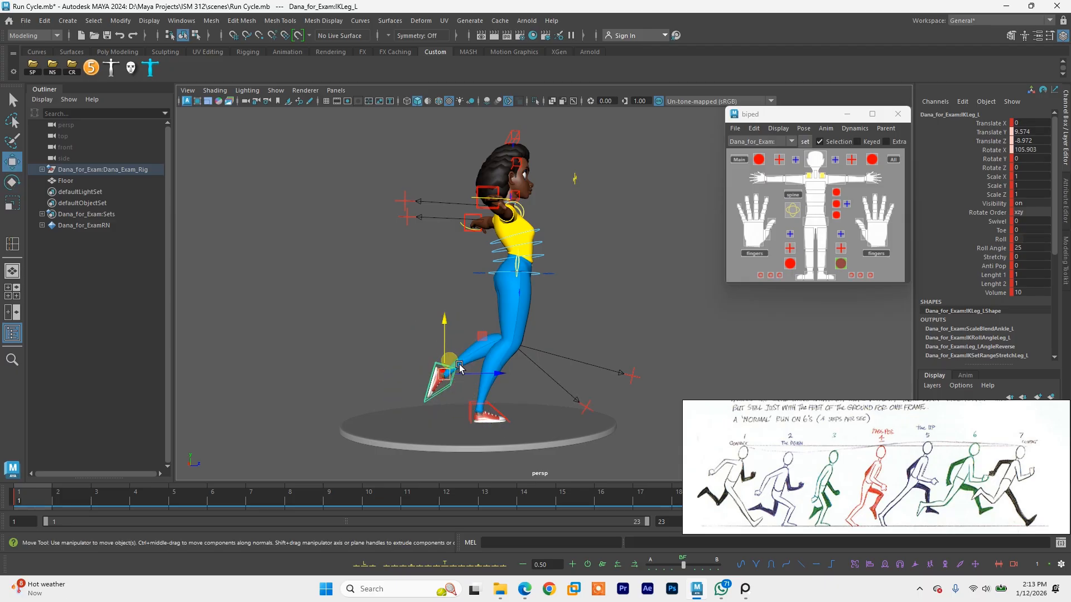
{"action": "left_click_drag", "start_coordinate": [460, 363], "coordinate": [510, 317]}
{"action": "key", "text": "e"}
{"action": "key", "text": "w"}
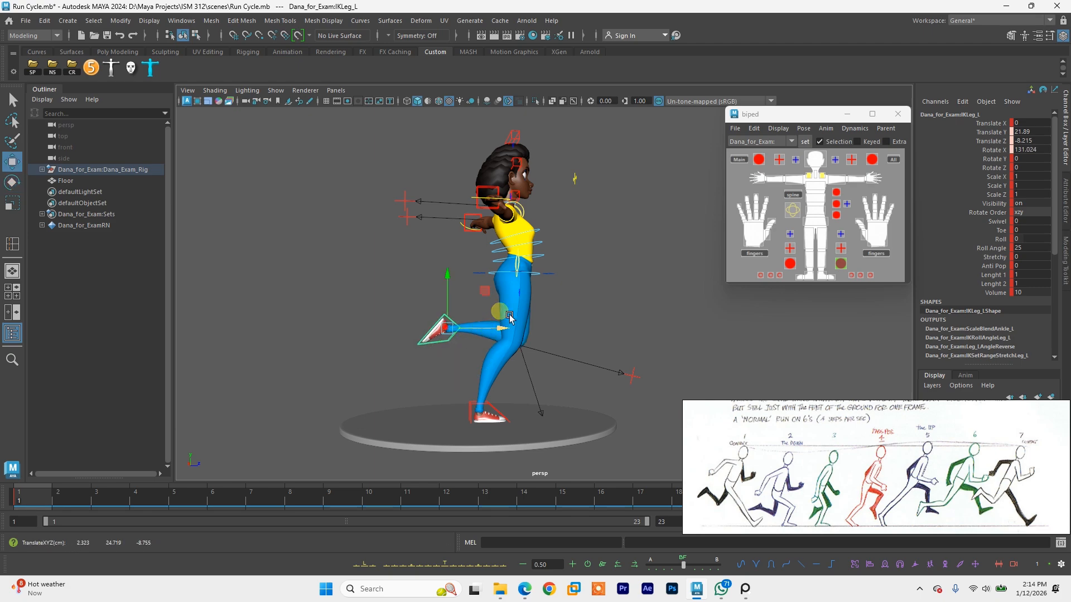
Step: Lean the RootX_M hip control forward to about 9.9° in Rotate X and raise it to about Translate Y -1.2
{"action": "left_click", "coordinate": [556, 276]}
{"action": "middle_click_drag", "start_coordinate": [555, 276], "coordinate": [523, 296], "text": "alt"}
{"action": "key", "text": "e"}
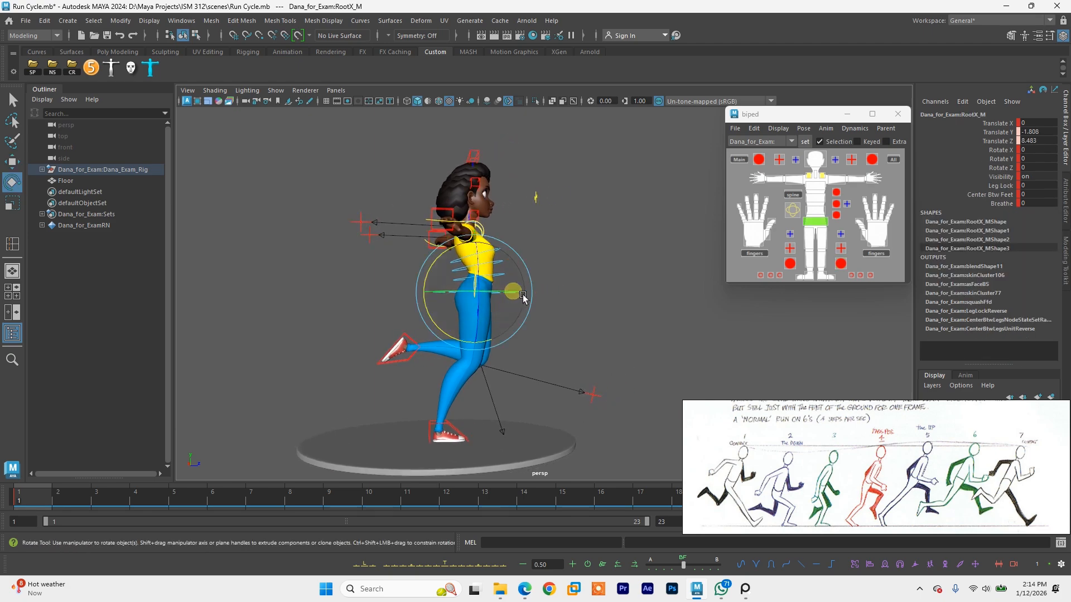
{"action": "left_click_drag", "start_coordinate": [500, 343], "coordinate": [478, 352]}
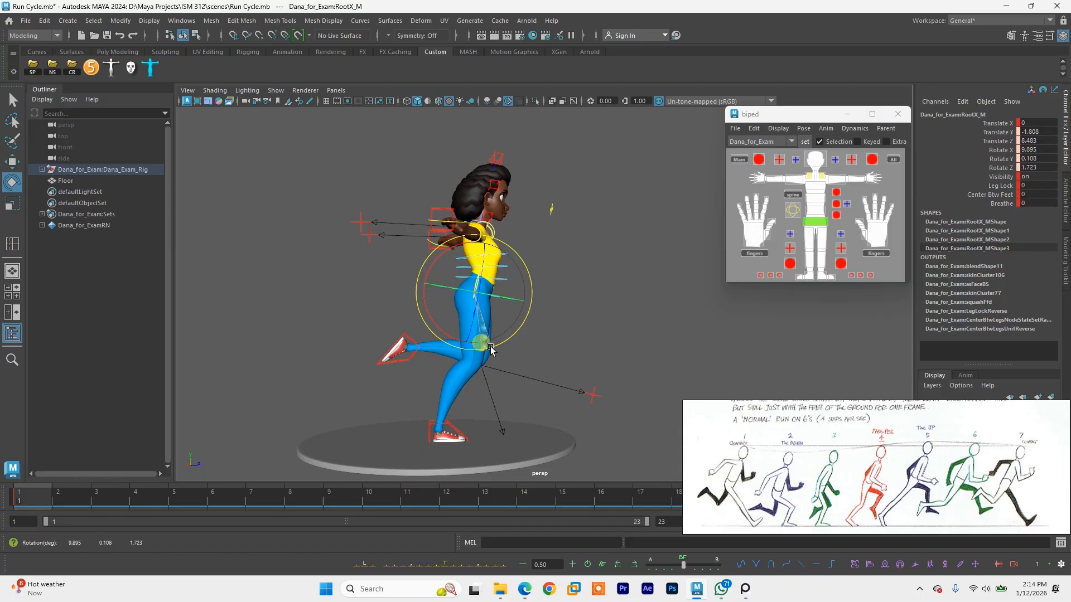
{"action": "key", "text": "w"}
{"action": "left_click_drag", "start_coordinate": [483, 270], "coordinate": [483, 267]}
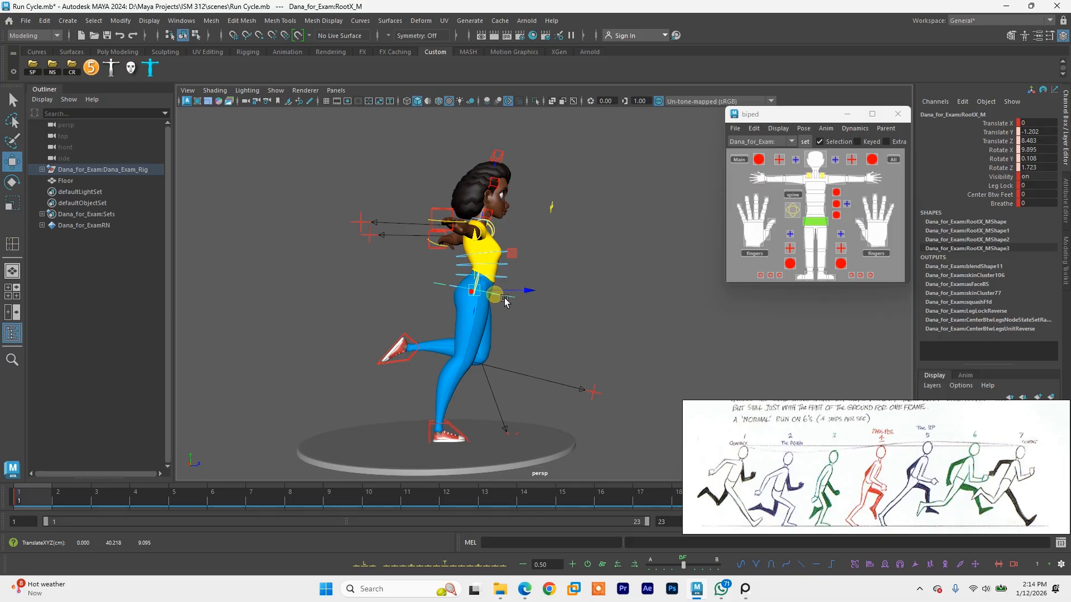
{"action": "left_click_drag", "start_coordinate": [504, 300], "coordinate": [533, 318], "text": "alt"}
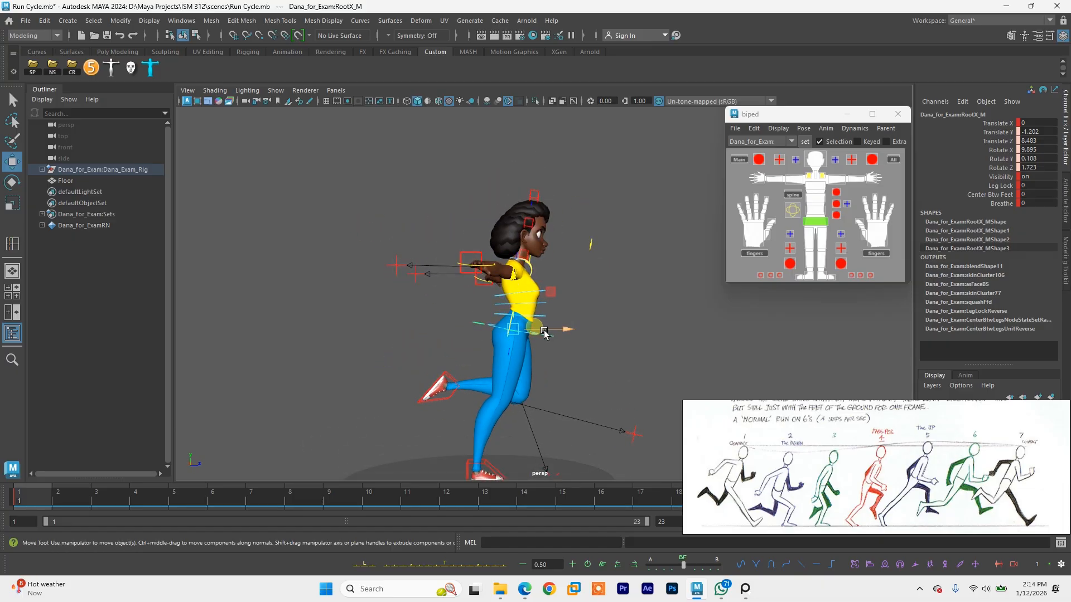
{"action": "key", "text": "e"}
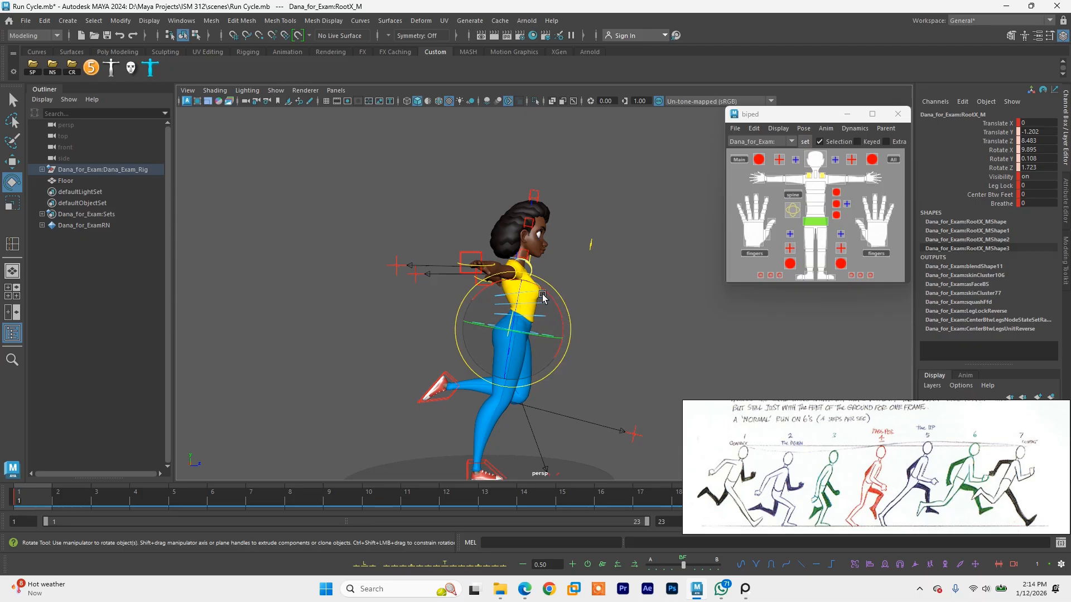
{"action": "left_click_drag", "start_coordinate": [538, 308], "coordinate": [537, 305]}
{"action": "middle_click_drag", "start_coordinate": [537, 305], "coordinate": [520, 289], "text": "alt"}
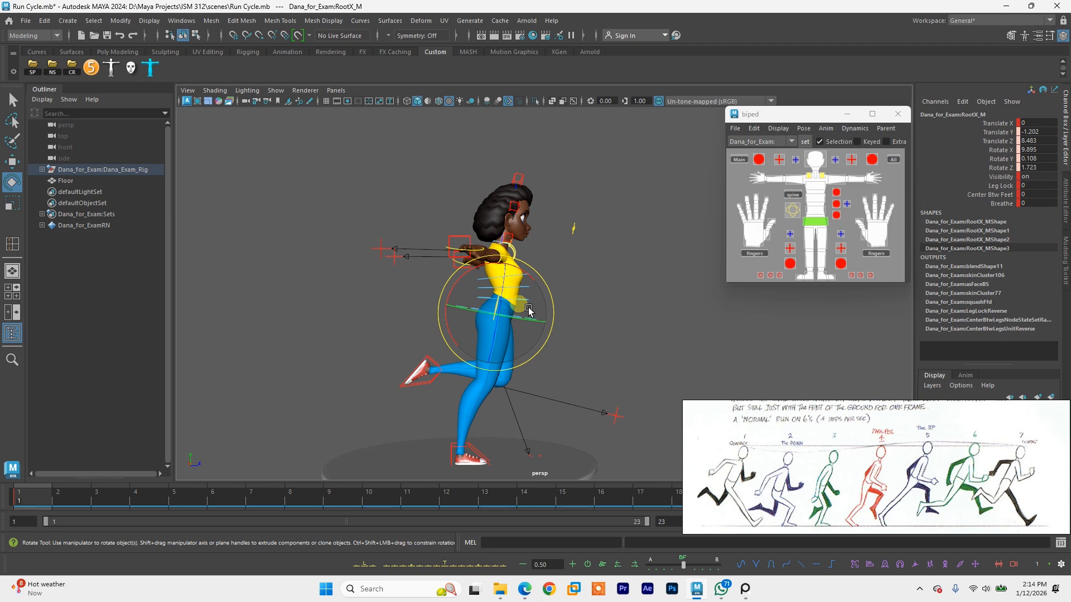
{"action": "left_click_drag", "start_coordinate": [519, 303], "coordinate": [474, 292]}
{"action": "left_click", "coordinate": [590, 312]}
{"action": "key", "text": "w"}
{"action": "left_click", "coordinate": [535, 320]}
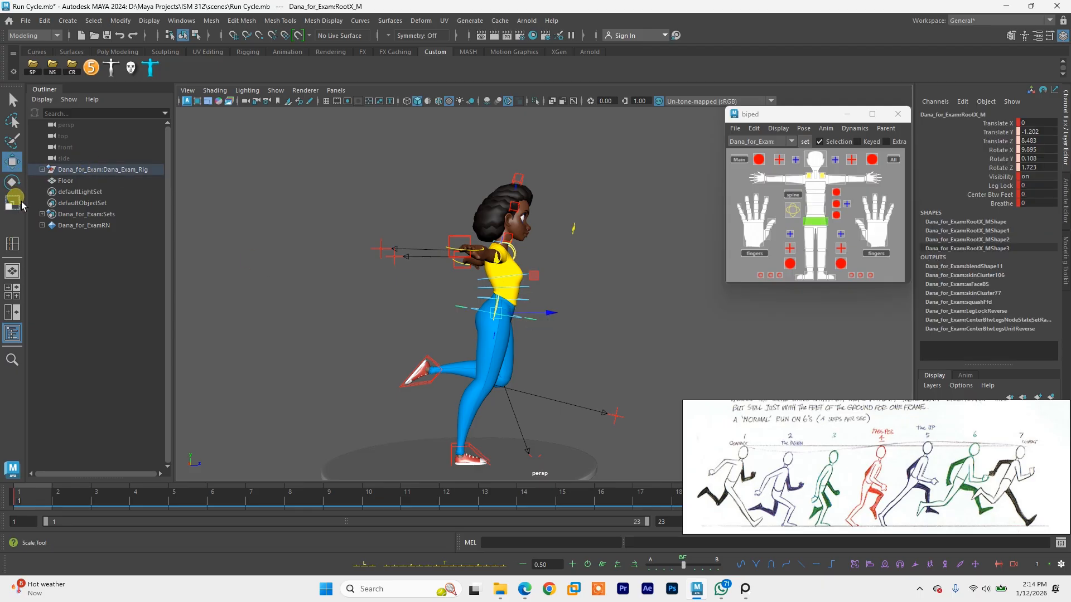
Step: Move the right foot control forward to about Translate Z 19.7 and tilt its toes up to about -45.5° in Rotate X
{"action": "left_click_drag", "start_coordinate": [583, 324], "coordinate": [457, 311], "text": "alt"}
{"action": "left_click", "coordinate": [409, 255]}
{"action": "left_click", "coordinate": [362, 266]}
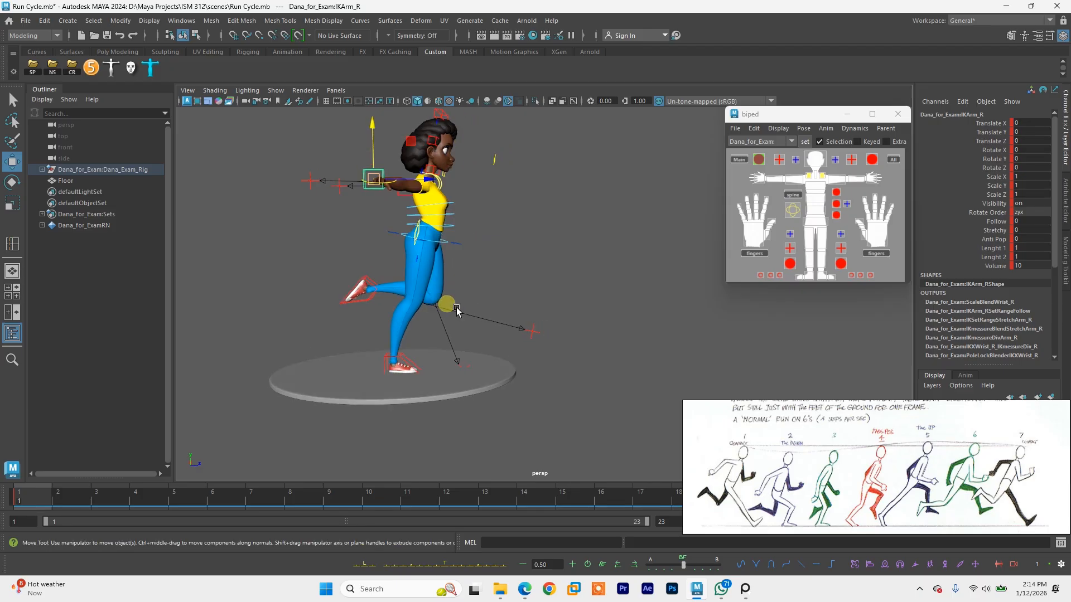
{"action": "left_click", "coordinate": [417, 367]}
{"action": "middle_click_drag", "start_coordinate": [444, 351], "coordinate": [448, 344], "text": "alt"}
{"action": "left_click_drag", "start_coordinate": [449, 344], "coordinate": [520, 323], "text": "alt"}
{"action": "key", "text": "e"}
{"action": "left_click_drag", "start_coordinate": [457, 304], "coordinate": [515, 342]}
{"action": "key", "text": "w"}
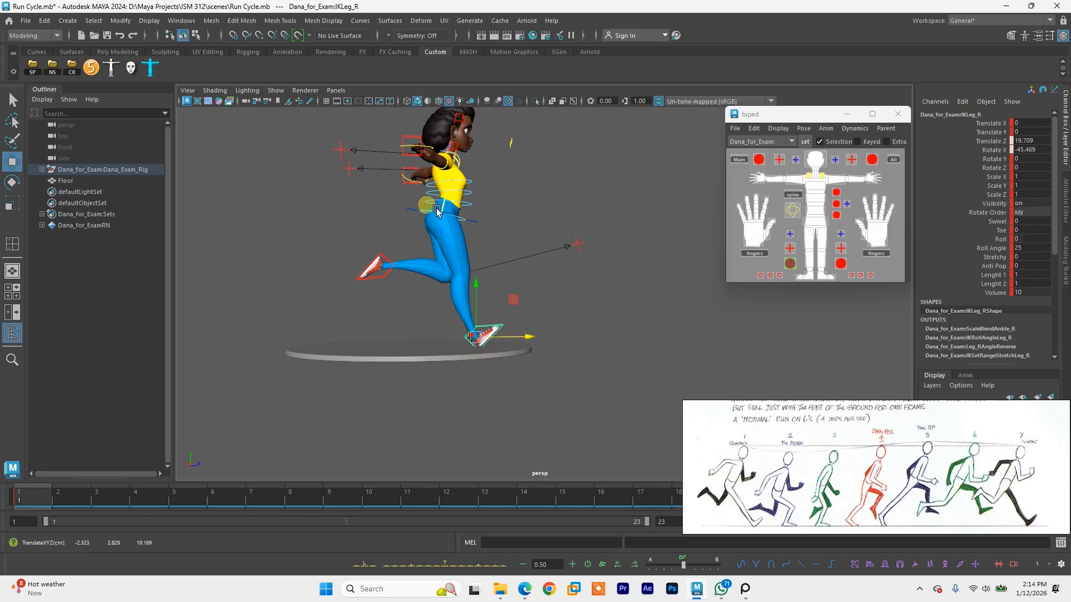
Step: Lower the RootX_M hip control to about Translate Y -3.7
{"action": "left_click", "coordinate": [420, 211]}
{"action": "left_click_drag", "start_coordinate": [439, 186], "coordinate": [451, 194], "text": "alt"}
{"action": "middle_click_drag", "start_coordinate": [451, 194], "coordinate": [472, 228]}
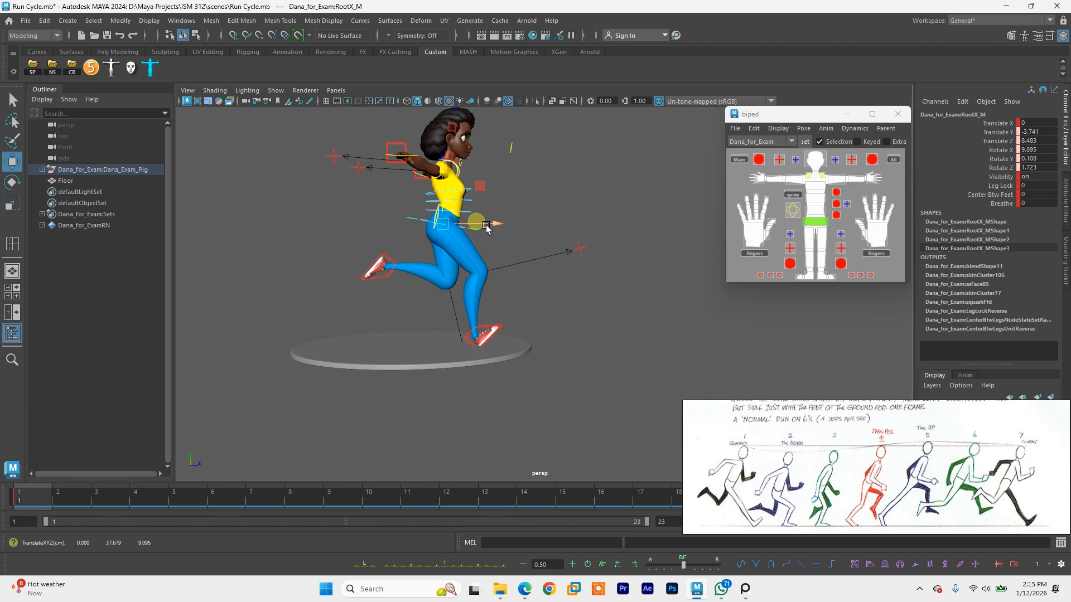
Step: Move the right foot control forward to about Translate Z 26.4 and lower its toes to about -25.2° in Rotate X
{"action": "left_click", "coordinate": [499, 327]}
{"action": "left_click_drag", "start_coordinate": [522, 337], "coordinate": [508, 316]}
{"action": "key", "text": "e"}
{"action": "key", "text": "w"}
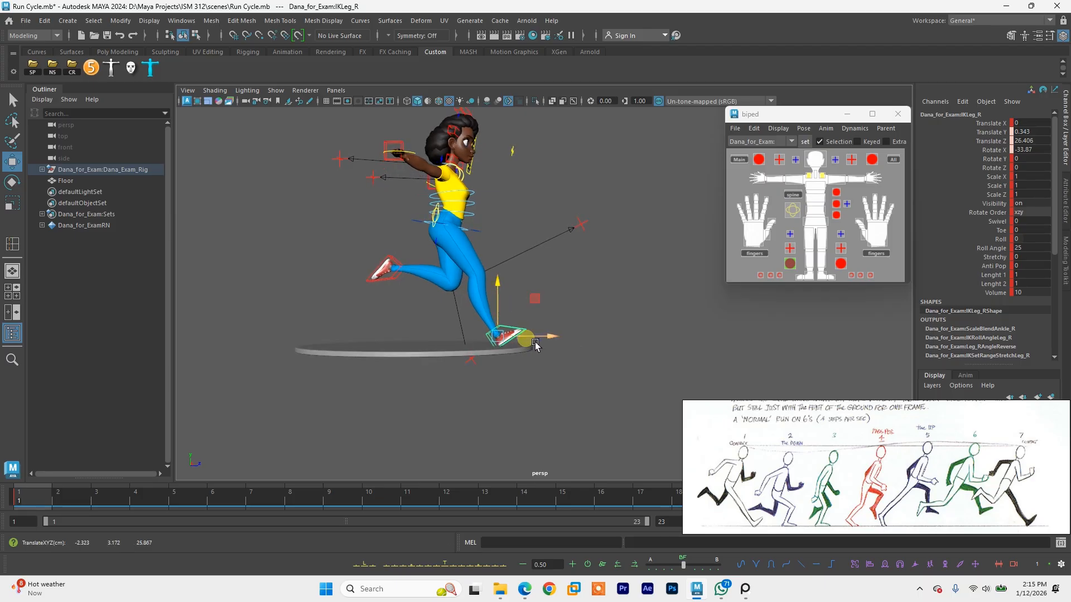
{"action": "key", "text": "e"}
{"action": "left_click_drag", "start_coordinate": [555, 323], "coordinate": [621, 408]}
Step: Try extending the right foot control beyond the disc, undo the trial moves, and settle it at about Translate Z 26.9
{"action": "key", "text": "w"}
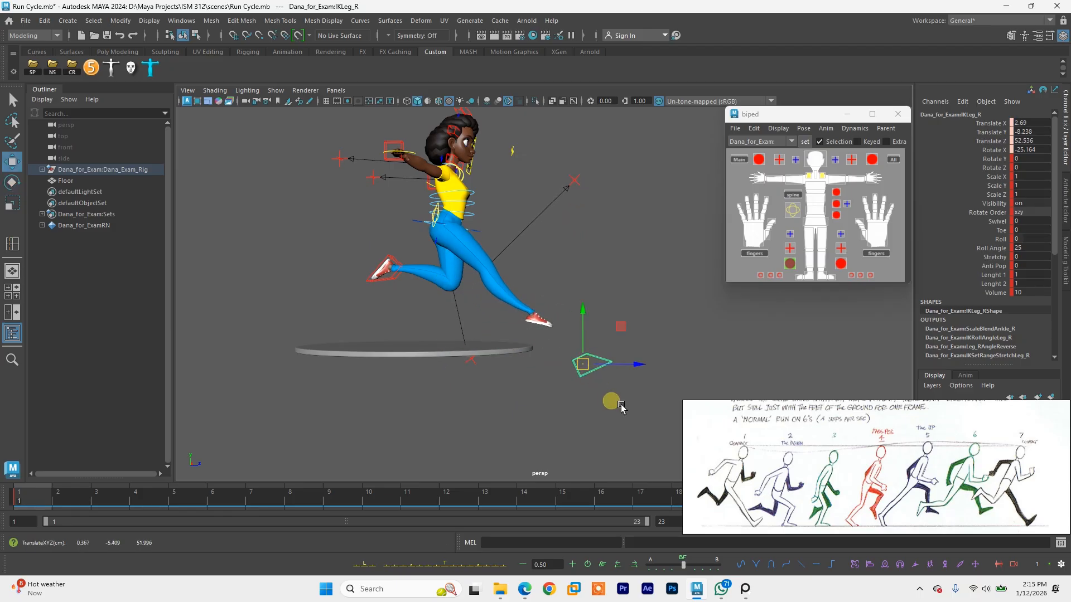
{"action": "key", "text": "ctrl+z"}
{"action": "key", "text": "ctrl+z"}
{"action": "key", "text": "ctrl+z"}
{"action": "key", "text": "ctrl+z"}
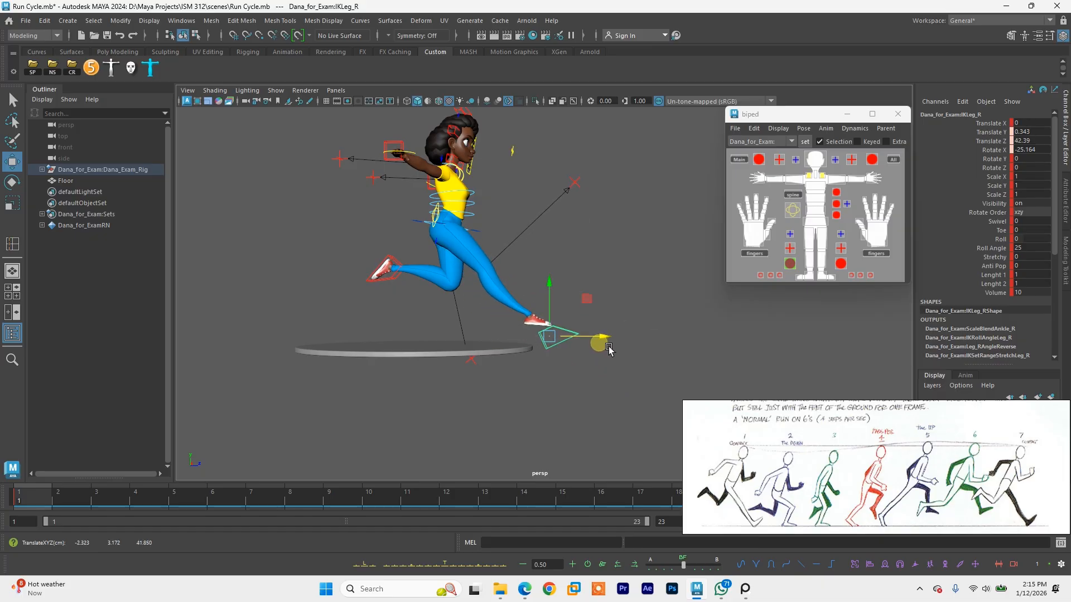
{"action": "key", "text": "ctrl+z"}
{"action": "left_click_drag", "start_coordinate": [550, 339], "coordinate": [533, 338]}
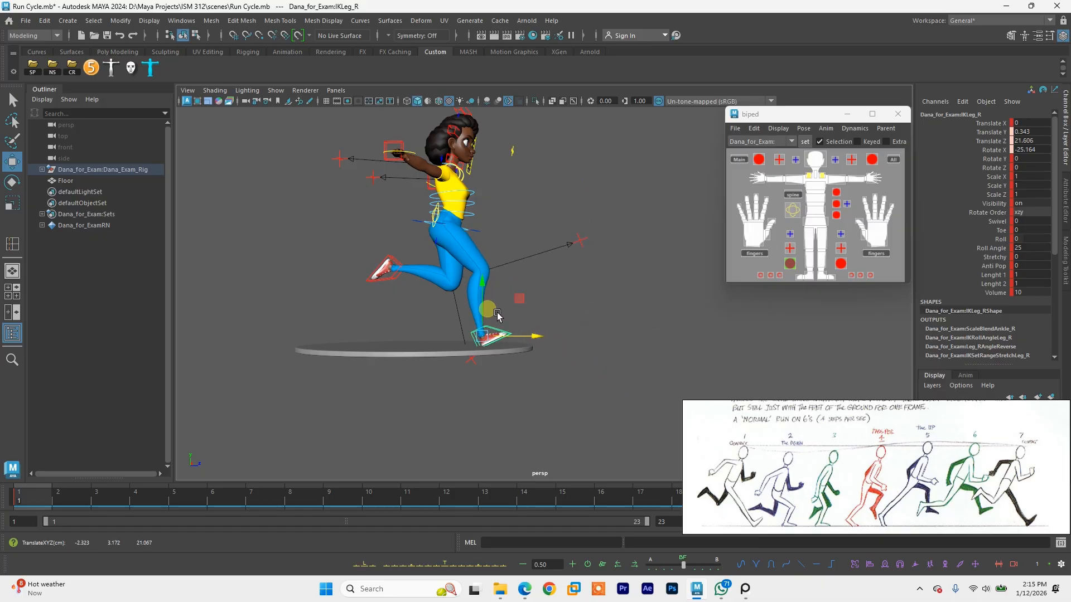
{"action": "left_click_drag", "start_coordinate": [486, 307], "coordinate": [521, 361]}
{"action": "key", "text": "ctrl+z"}
Step: Try swinging the right hand control IKArm_R forward to about Translate Z 11.7, undoing the further move
{"action": "scroll", "coordinate": [516, 356], "scroll_direction": "up", "scroll_amount": 5}
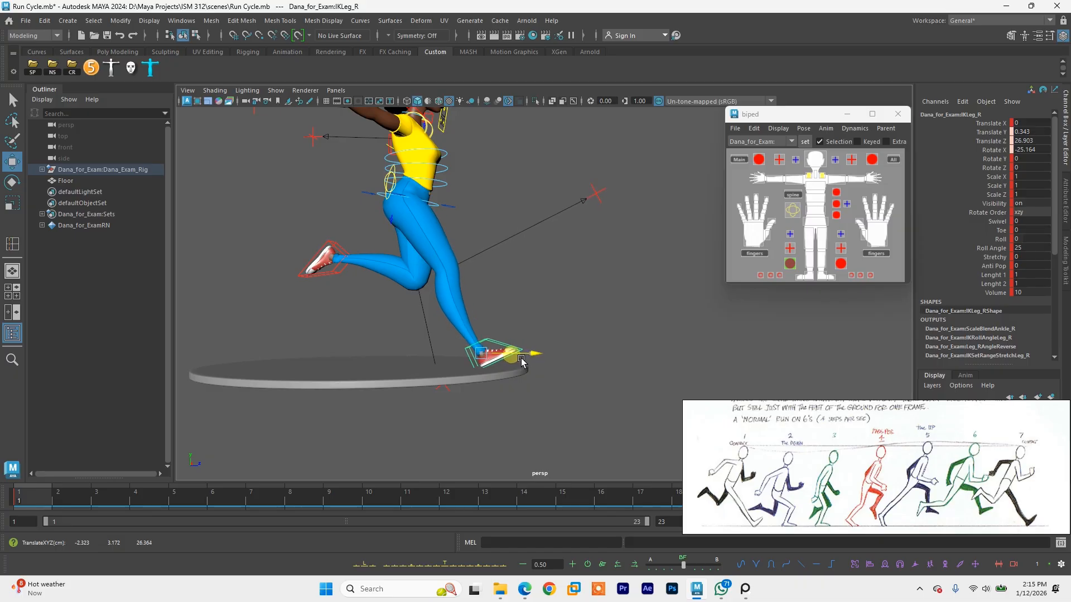
{"action": "left_click_drag", "start_coordinate": [420, 256], "coordinate": [353, 319], "text": "alt"}
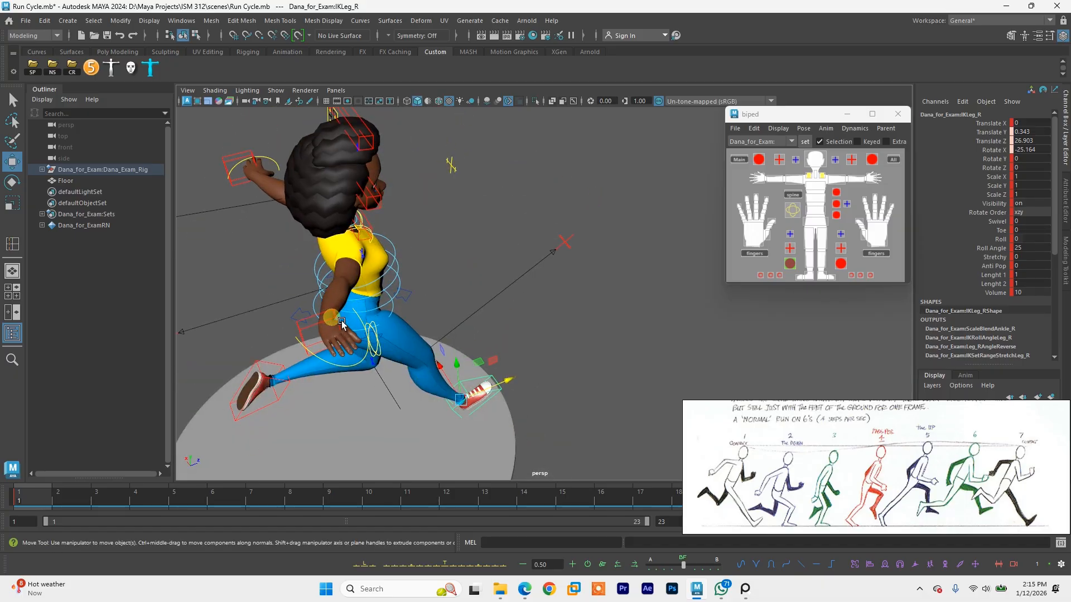
{"action": "left_click", "coordinate": [341, 322]}
{"action": "middle_click_drag", "start_coordinate": [413, 300], "coordinate": [425, 291], "text": "alt"}
{"action": "left_click_drag", "start_coordinate": [369, 309], "coordinate": [455, 278]}
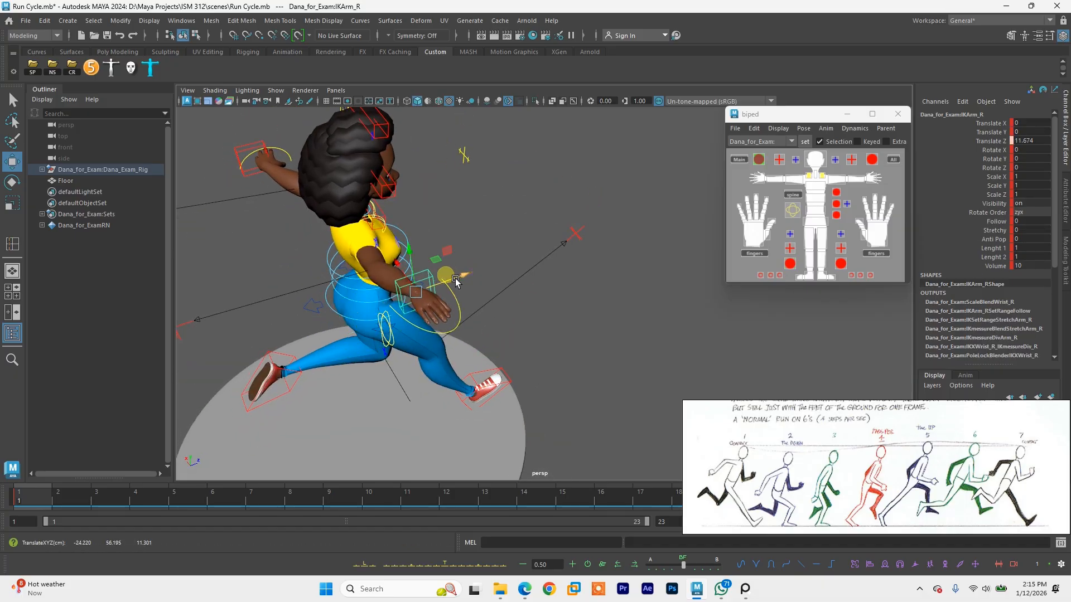
{"action": "left_click_drag", "start_coordinate": [417, 308], "coordinate": [470, 280], "text": "alt"}
{"action": "left_click_drag", "start_coordinate": [392, 291], "coordinate": [598, 253]}
{"action": "key", "text": "ctrl+z"}
{"action": "key", "text": "ctrl+z"}
Step: Swing IKArm_R behind the body to about Translate 13.3, -9.8, -4.4 and rotate it to about 45.9°, -17°, 74.2°
{"action": "left_click_drag", "start_coordinate": [459, 315], "coordinate": [556, 269], "text": "alt"}
{"action": "middle_click_drag", "start_coordinate": [556, 266], "coordinate": [490, 270], "text": "alt"}
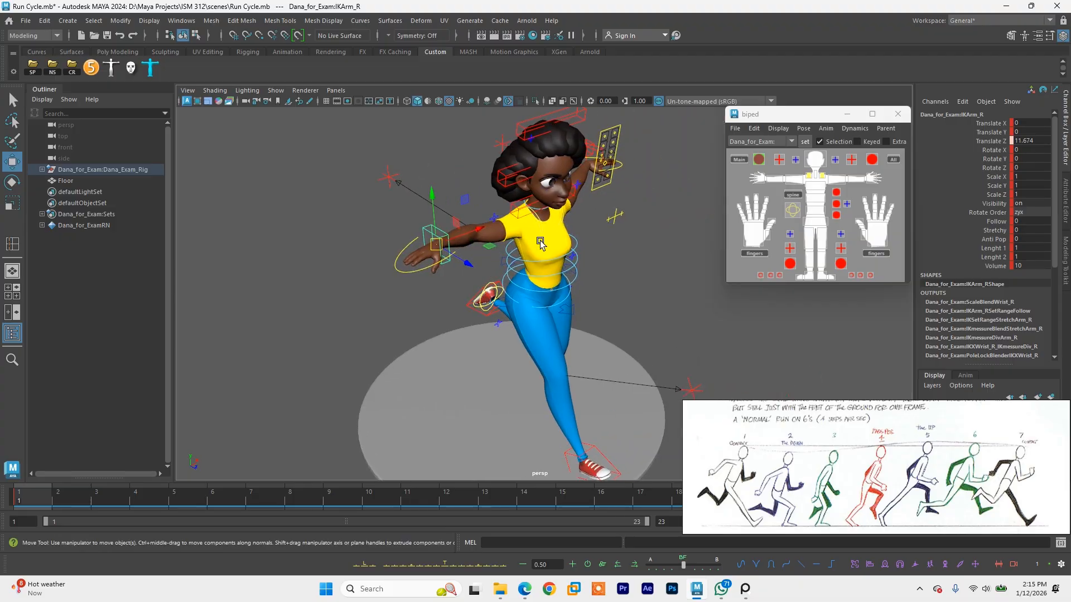
{"action": "left_click_drag", "start_coordinate": [490, 271], "coordinate": [443, 226], "text": "alt"}
{"action": "middle_click_drag", "start_coordinate": [443, 225], "coordinate": [492, 235], "text": "alt"}
{"action": "left_click_drag", "start_coordinate": [492, 245], "coordinate": [565, 255]}
{"action": "left_click_drag", "start_coordinate": [462, 254], "coordinate": [483, 253], "text": "alt"}
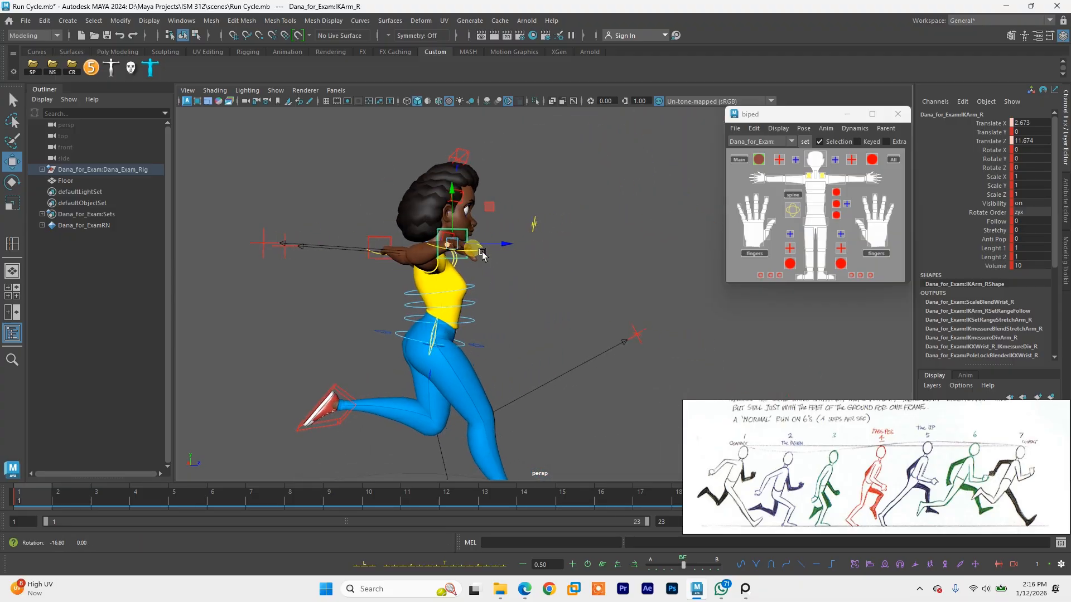
{"action": "left_click_drag", "start_coordinate": [452, 217], "coordinate": [383, 295]}
{"action": "left_click_drag", "start_coordinate": [385, 284], "coordinate": [342, 305], "text": "alt"}
{"action": "left_click_drag", "start_coordinate": [450, 303], "coordinate": [341, 325], "text": "alt"}
{"action": "key", "text": "e"}
{"action": "left_click_drag", "start_coordinate": [389, 286], "coordinate": [329, 307]}
{"action": "key", "text": "w"}
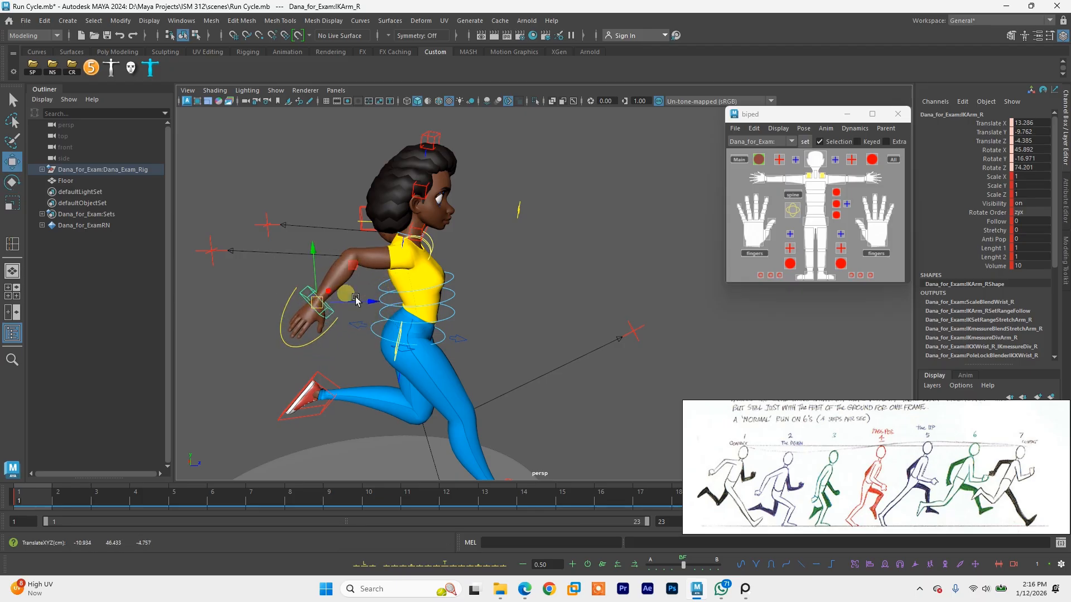
Step: Twist the FKSpine2_M and FKChest_M controls together to about -15.9° in Rotate X
{"action": "scroll", "coordinate": [477, 249], "scroll_direction": "down", "scroll_amount": 2}
{"action": "scroll", "coordinate": [478, 258], "scroll_direction": "up", "scroll_amount": 5}
{"action": "middle_click_drag", "start_coordinate": [478, 257], "coordinate": [559, 253], "text": "alt"}
{"action": "left_click_drag", "start_coordinate": [559, 254], "coordinate": [510, 255], "text": "alt"}
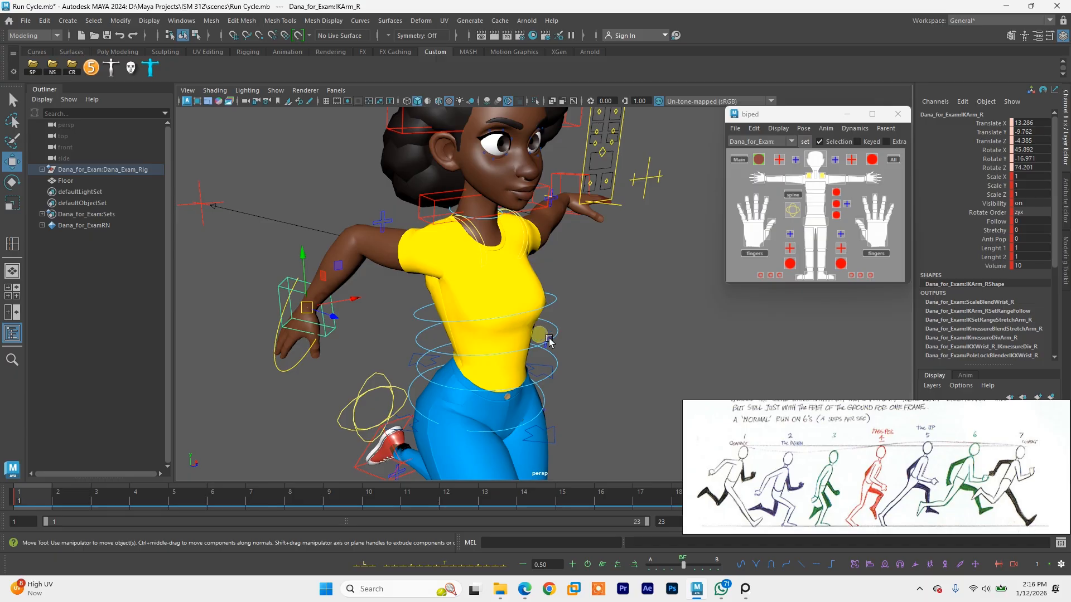
{"action": "left_click_drag", "start_coordinate": [549, 341], "coordinate": [545, 311], "text": "alt"}
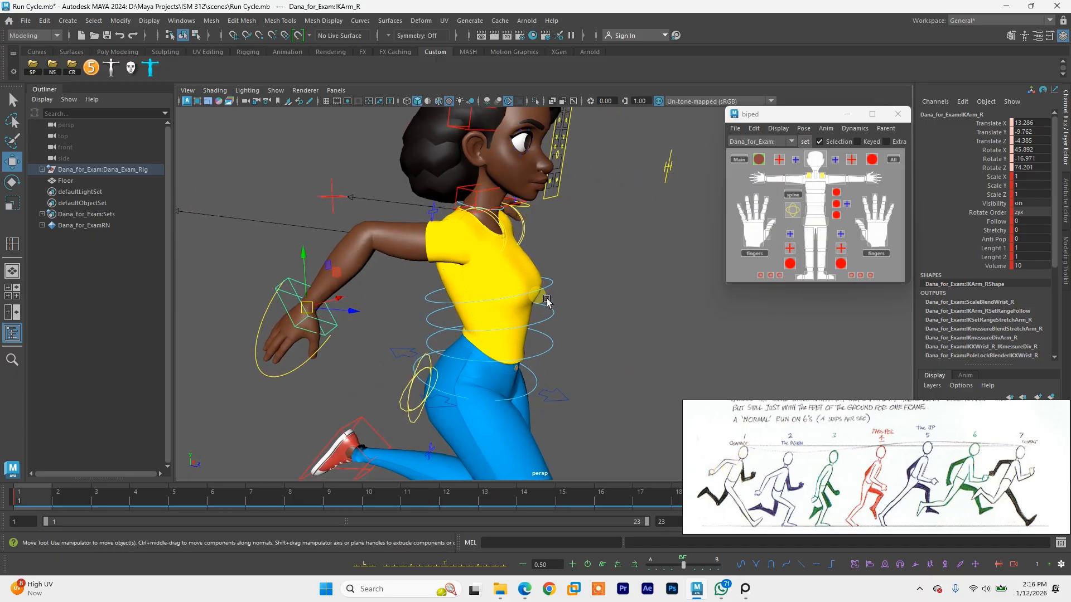
{"action": "left_click", "coordinate": [551, 337]}
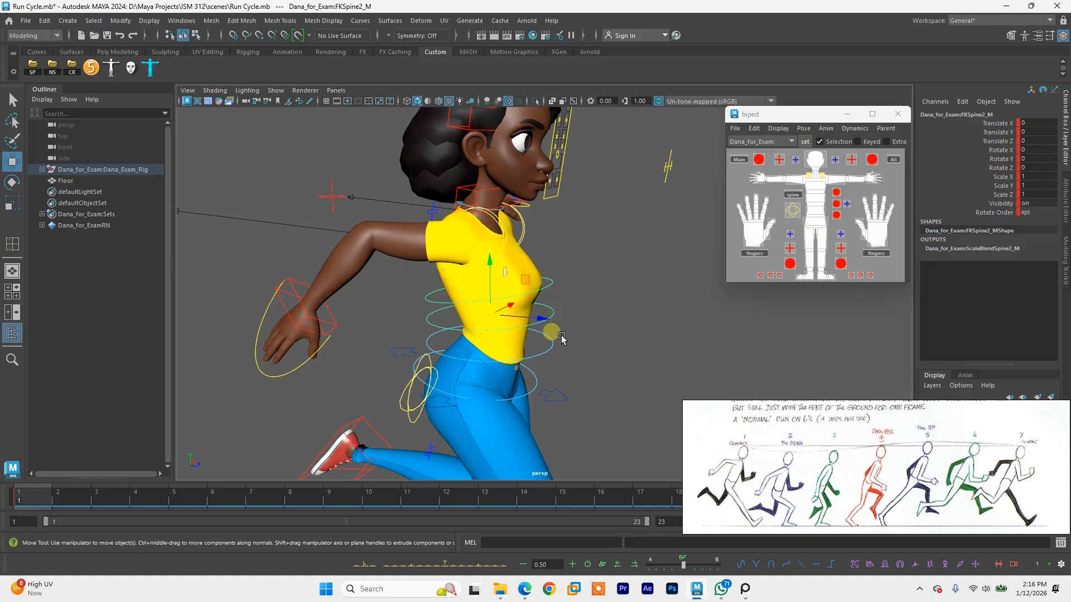
{"action": "left_click", "coordinate": [560, 319]}
{"action": "left_click", "coordinate": [545, 317]}
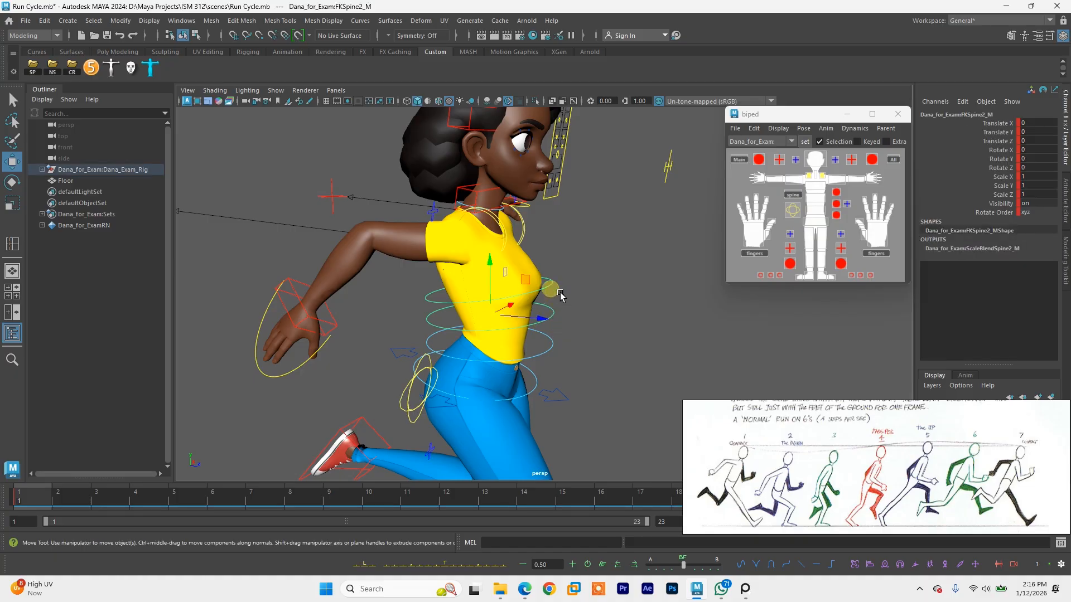
{"action": "key", "text": "e"}
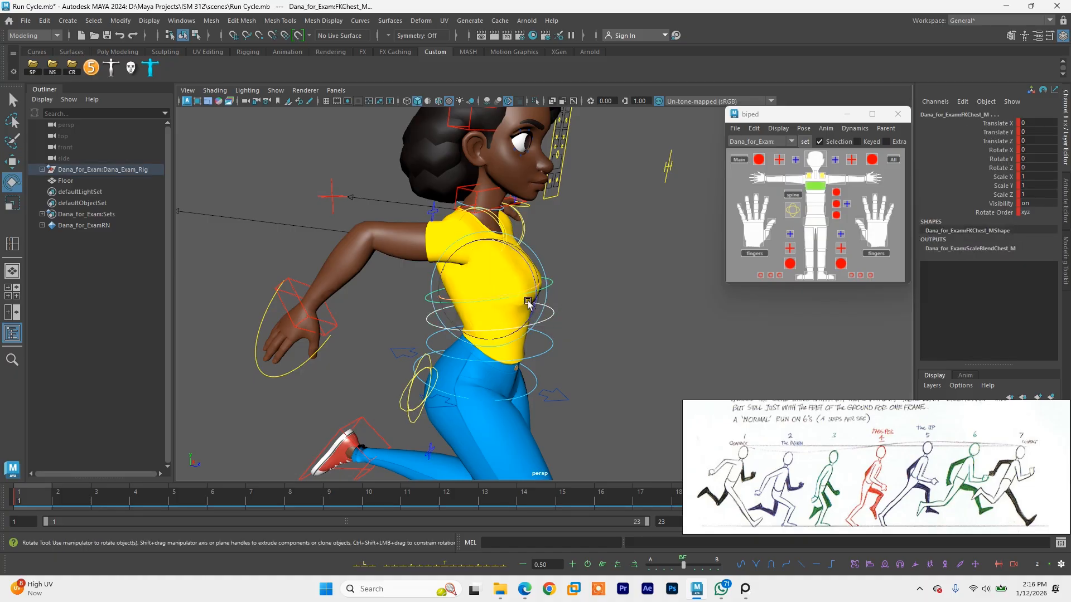
{"action": "mouse_move", "coordinate": [518, 312]}
{"action": "left_mouse_down"}
{"action": "mouse_move", "coordinate": [513, 297]}
{"action": "mouse_move", "coordinate": [553, 322]}
{"action": "mouse_move", "coordinate": [517, 326]}
{"action": "mouse_move", "coordinate": [535, 319]}
{"action": "left_mouse_up"}
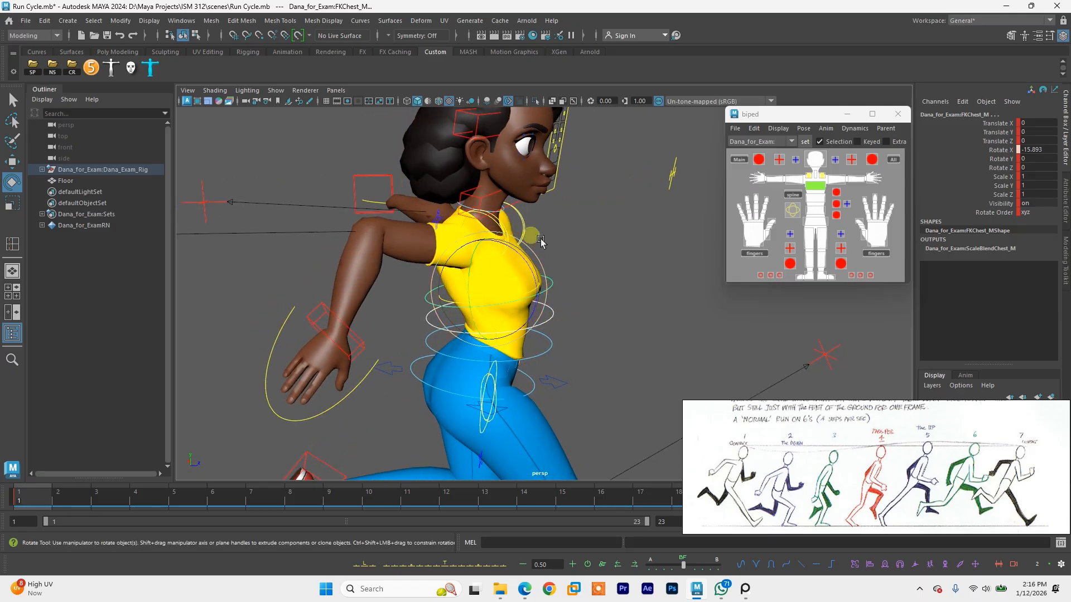
Step: Rotate the right shoulder control FKScapula_R to about 4° in X, -5° in Y and -30.6° in Z
{"action": "left_click", "coordinate": [589, 242]}
{"action": "left_click", "coordinate": [501, 225]}
{"action": "left_click_drag", "start_coordinate": [551, 267], "coordinate": [482, 233], "text": "alt"}
{"action": "left_click_drag", "start_coordinate": [413, 255], "coordinate": [447, 274], "text": "alt"}
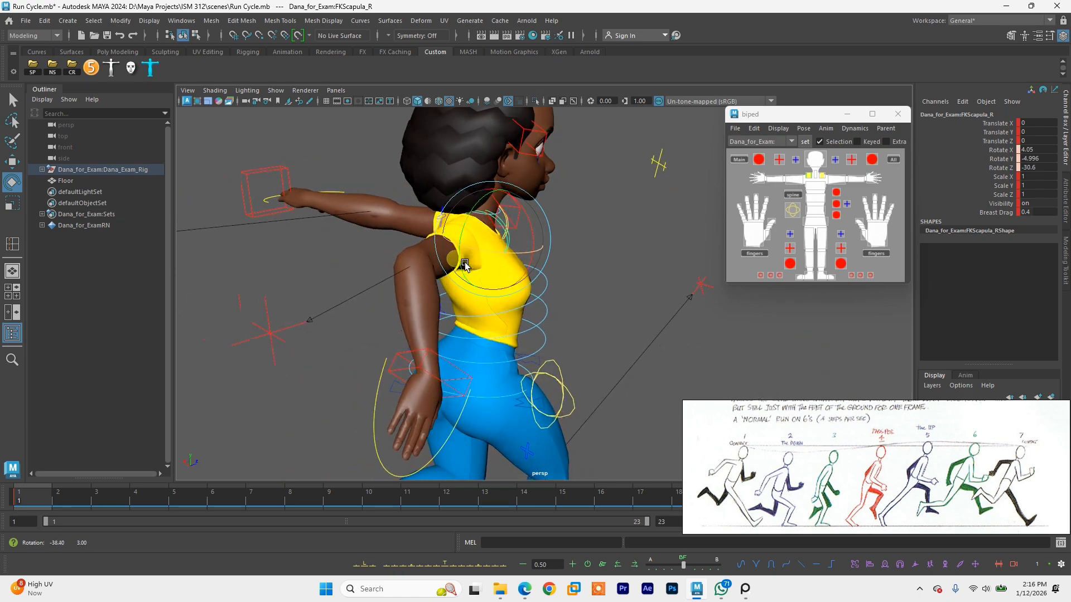
Step: Bring the right hand control IKArm_R closer to the body, to about Translate X 19.9, Y -9.3 and Z -5.3
{"action": "left_click", "coordinate": [436, 374]}
{"action": "scroll", "coordinate": [437, 369], "scroll_direction": "down", "scroll_amount": 4}
{"action": "left_click_drag", "start_coordinate": [438, 368], "coordinate": [415, 354], "text": "alt"}
{"action": "key", "text": "w"}
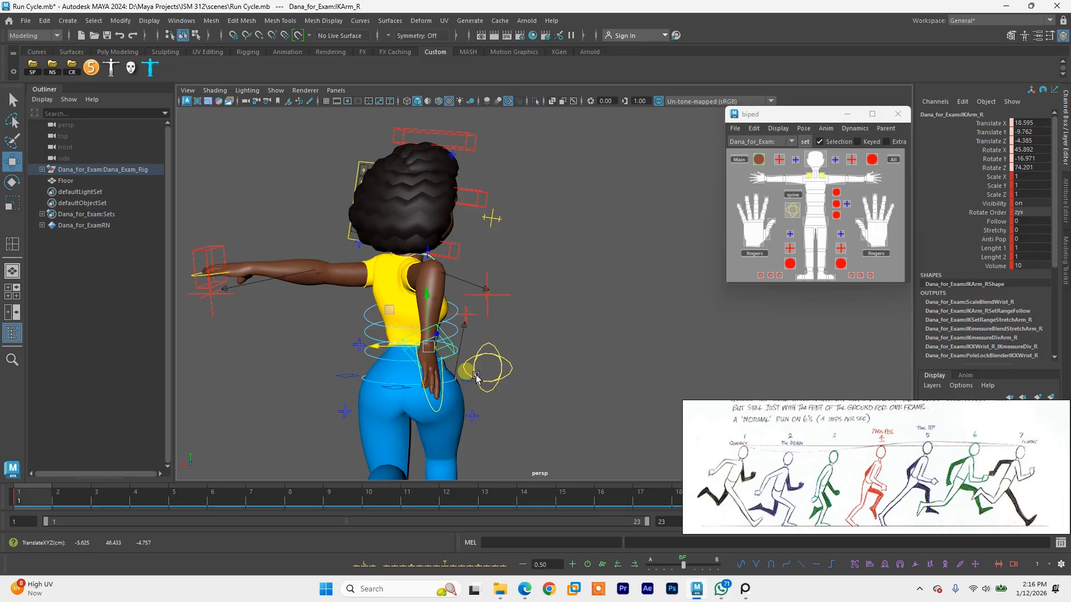
{"action": "left_click_drag", "start_coordinate": [477, 378], "coordinate": [433, 346], "text": "alt"}
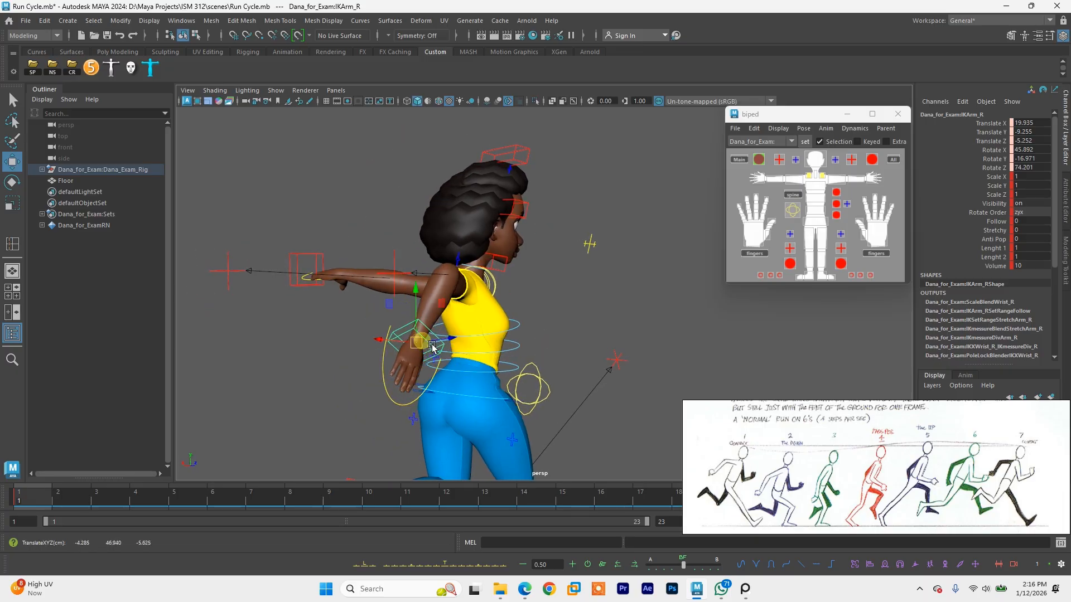
Step: Move the right elbow pole control PoleArm_R to about Translate X 15.3, Y 5.1 and Z 0.6
{"action": "left_click", "coordinate": [229, 271]}
{"action": "left_click_drag", "start_coordinate": [390, 234], "coordinate": [435, 298], "text": "alt"}
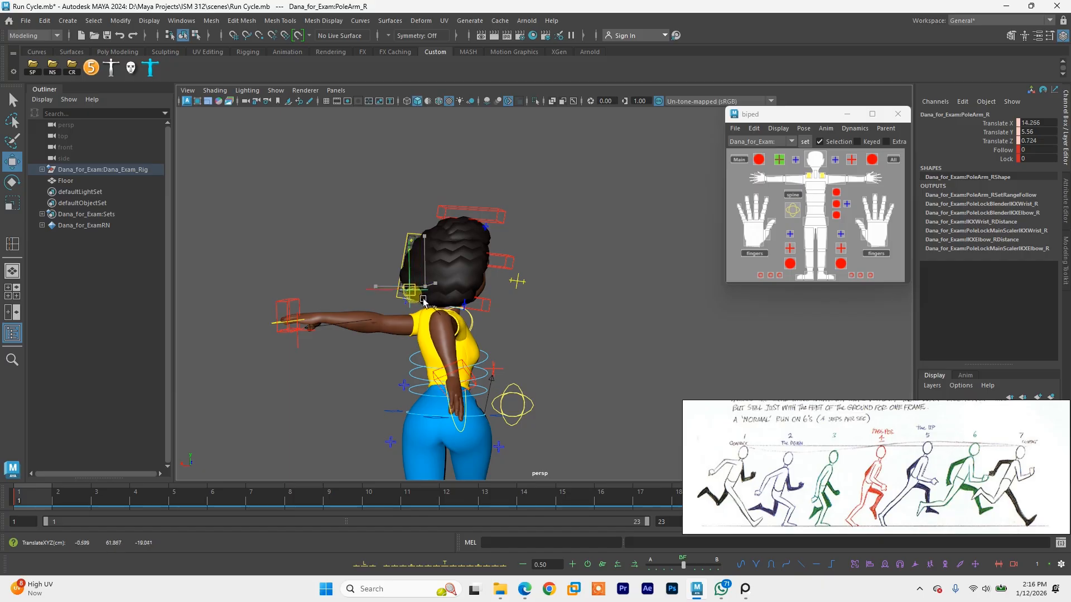
{"action": "left_click_drag", "start_coordinate": [564, 344], "coordinate": [446, 341], "text": "alt"}
{"action": "middle_click_drag", "start_coordinate": [550, 376], "coordinate": [495, 329], "text": "alt"}
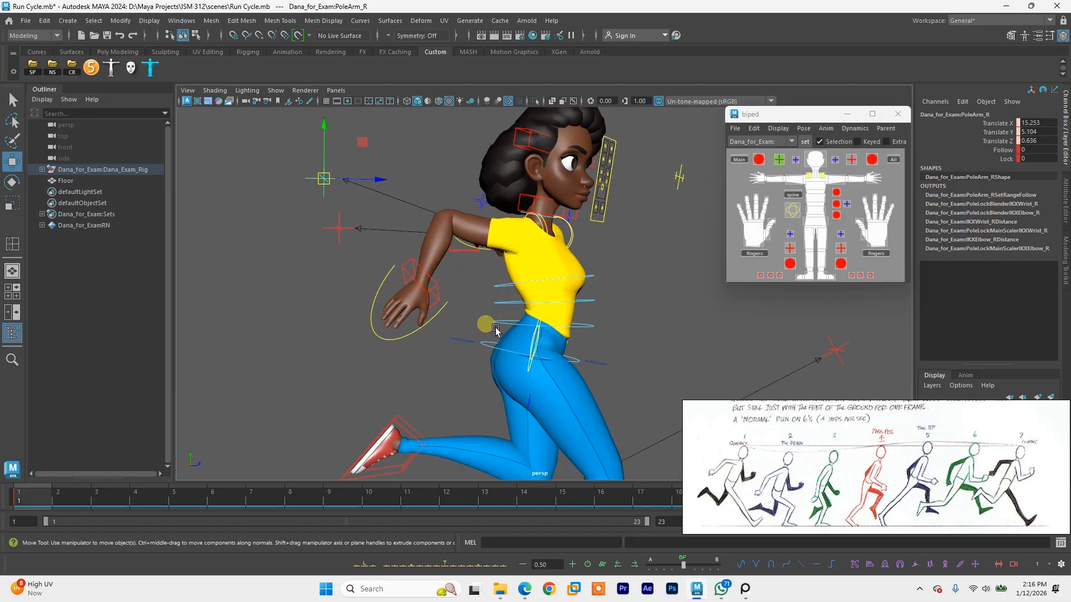
Step: Raise the right hand control IKArm_R and pull it farther back, to about Translate X 20.1, Y -7.9 and Z -7.4
{"action": "left_click", "coordinate": [444, 306]}
{"action": "left_click_drag", "start_coordinate": [424, 287], "coordinate": [407, 277]}
{"action": "left_click_drag", "start_coordinate": [563, 333], "coordinate": [251, 312], "text": "alt"}
{"action": "scroll", "coordinate": [557, 352], "scroll_direction": "up", "scroll_amount": 4}
{"action": "left_click_drag", "start_coordinate": [600, 371], "coordinate": [654, 422], "text": "alt"}
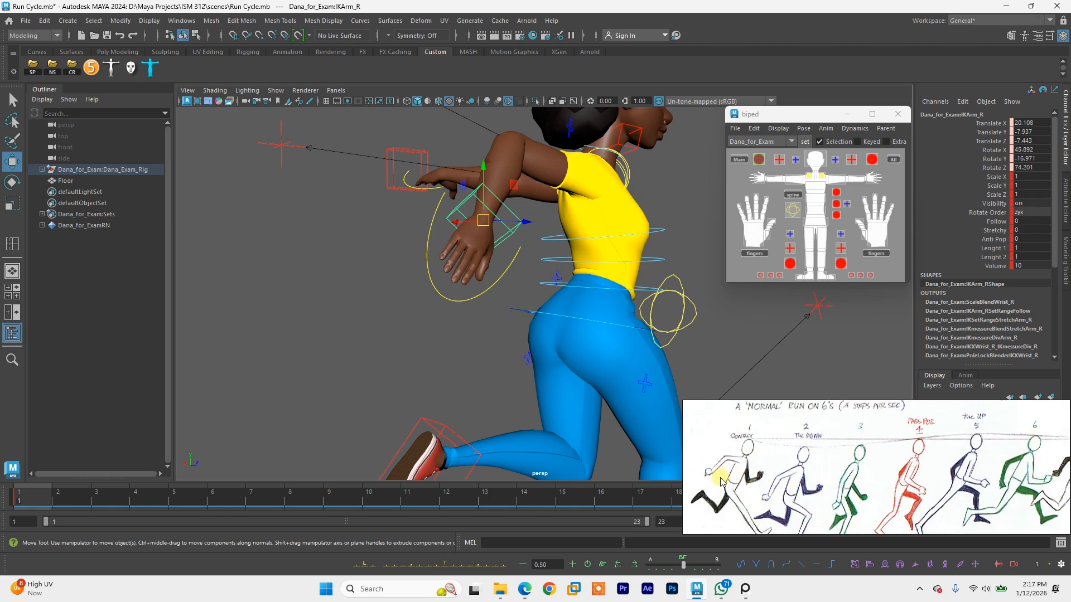
Step: Close the right hand into a fist by setting Index, Middle, Ring, Pinky and Thumb Curl on Fingers_R to about 8.9
{"action": "scroll", "coordinate": [717, 476], "scroll_direction": "up", "scroll_amount": 3}
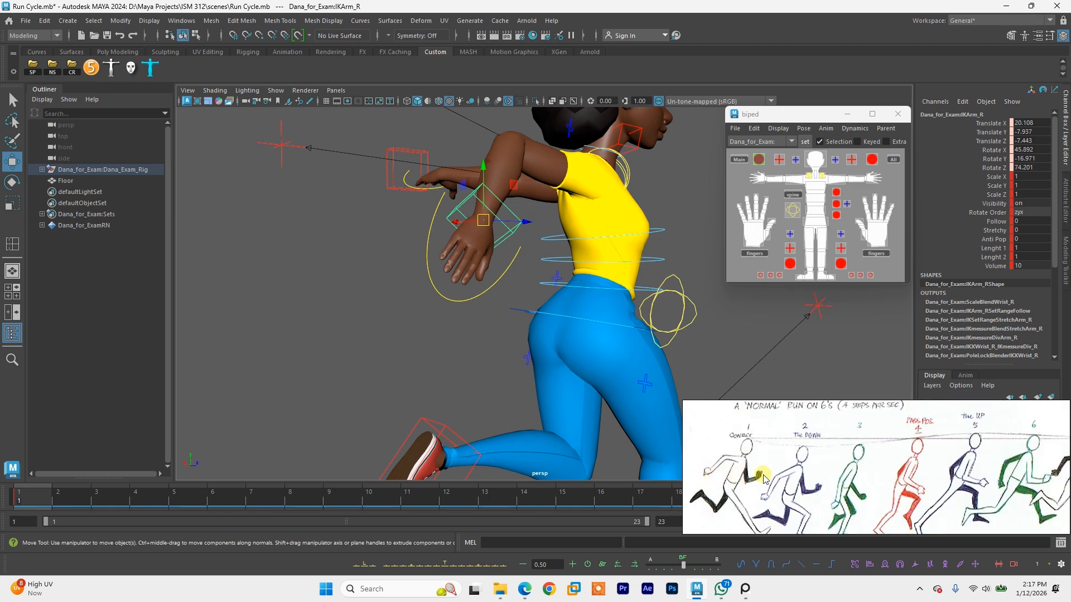
{"action": "middle_click_drag", "start_coordinate": [763, 475], "coordinate": [760, 459]}
{"action": "left_click_drag", "start_coordinate": [476, 294], "coordinate": [455, 343], "text": "alt"}
{"action": "left_click", "coordinate": [475, 303]}
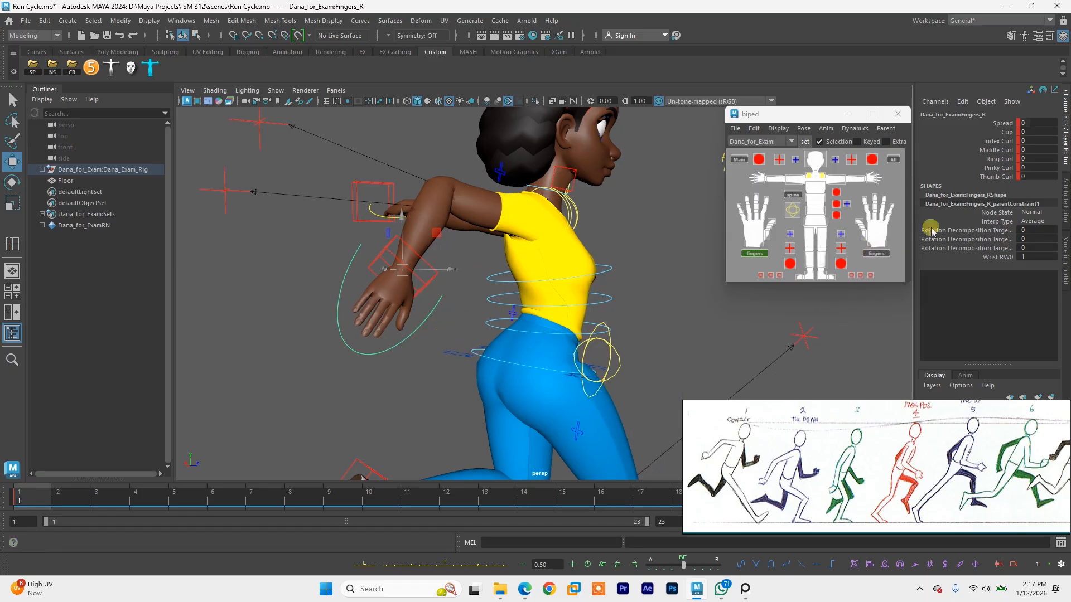
{"action": "left_click", "coordinate": [998, 144]}
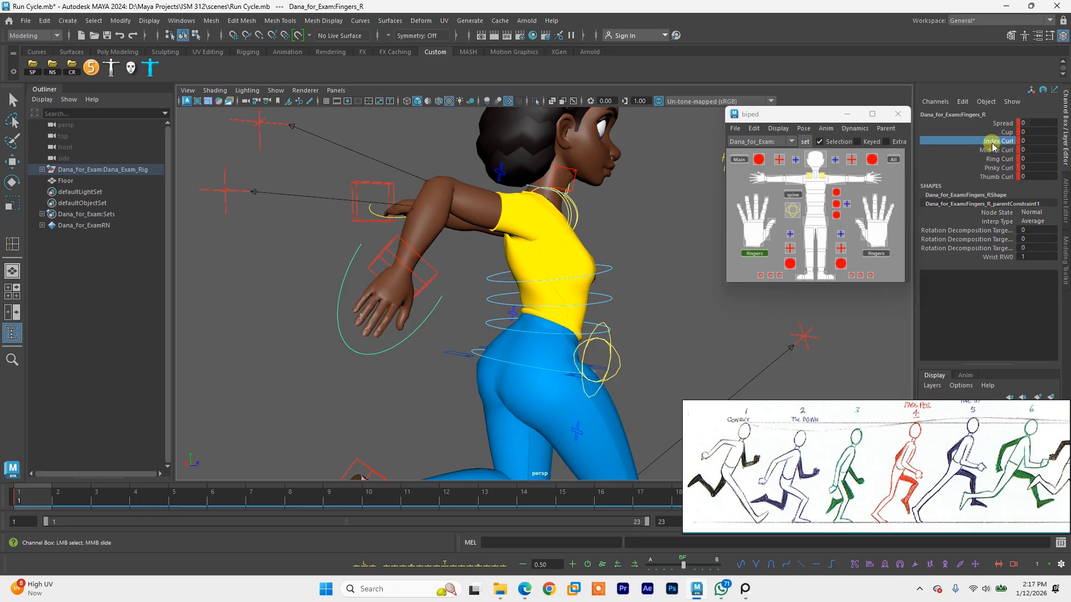
{"action": "left_click", "coordinate": [1001, 178], "text": "shift"}
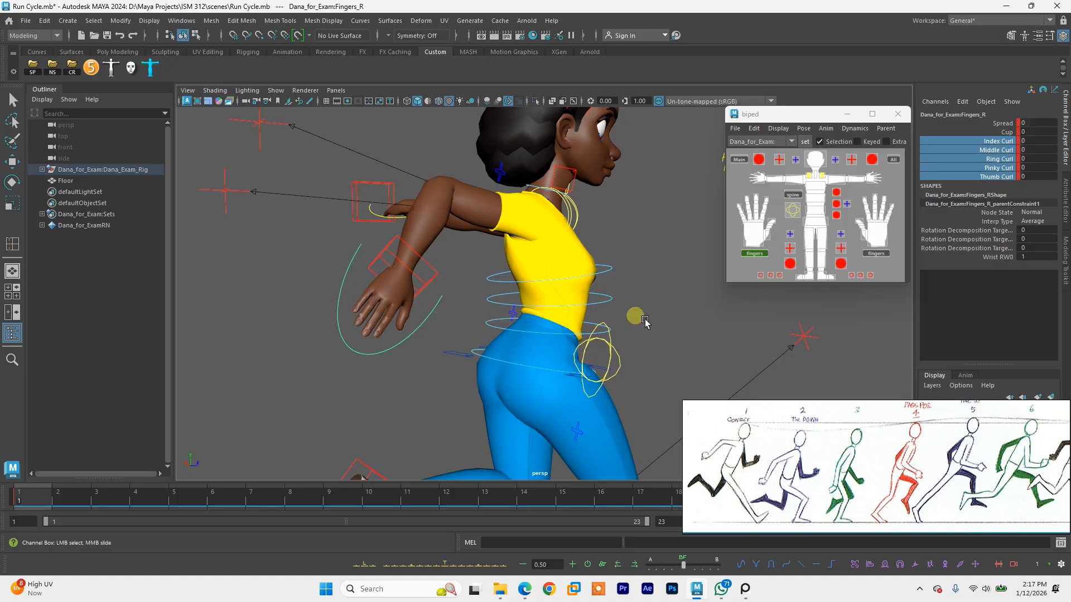
{"action": "middle_click_drag", "start_coordinate": [643, 325], "coordinate": [690, 330]}
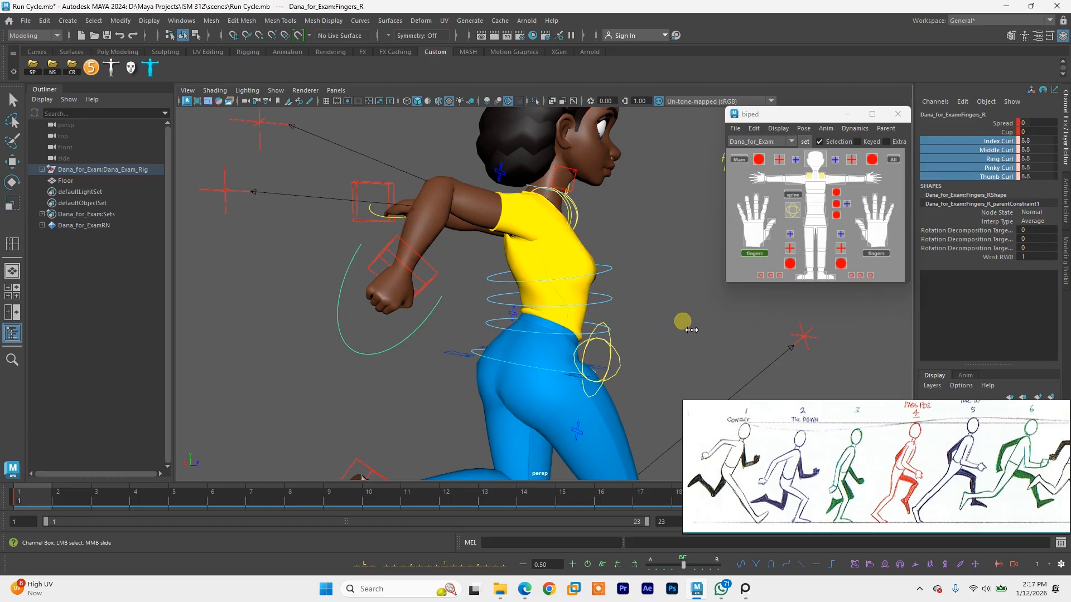
{"action": "left_click_drag", "start_coordinate": [400, 318], "coordinate": [594, 322], "text": "alt"}
{"action": "middle_click_drag", "start_coordinate": [594, 321], "coordinate": [591, 321]}
{"action": "left_click_drag", "start_coordinate": [592, 319], "coordinate": [665, 299], "text": "alt"}
{"action": "middle_click_drag", "start_coordinate": [623, 286], "coordinate": [592, 314], "text": "alt"}
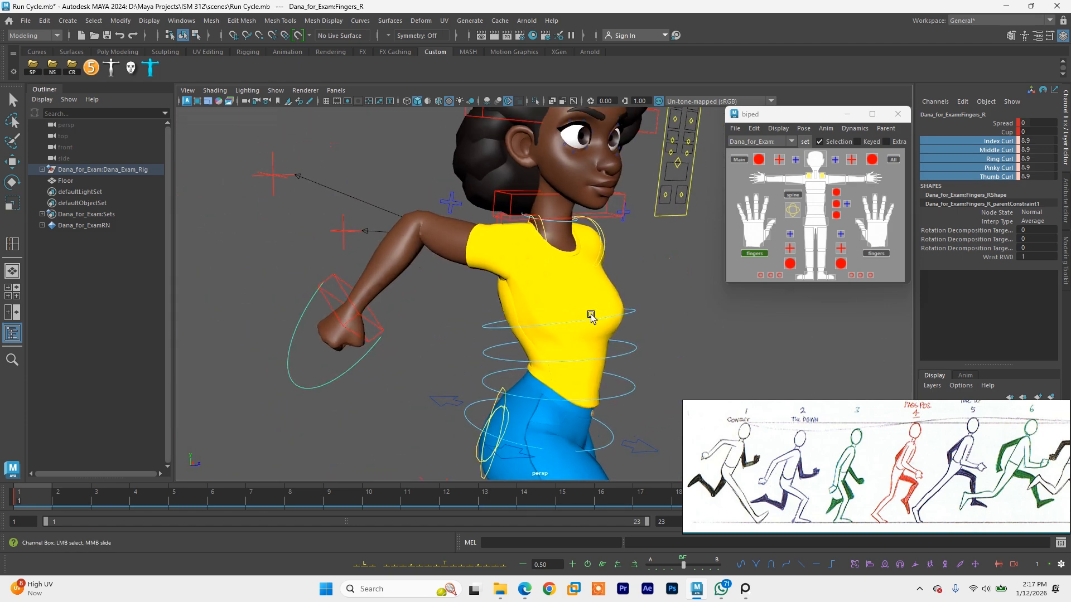
Step: Open the biped picker's pose Mirror options and move the dialog clear of the character's arms
{"action": "mouse_move", "coordinate": [809, 118]}
{"action": "left_mouse_down"}
{"action": "mouse_move", "coordinate": [802, 133]}
{"action": "mouse_move", "coordinate": [806, 104]}
{"action": "left_mouse_up"}
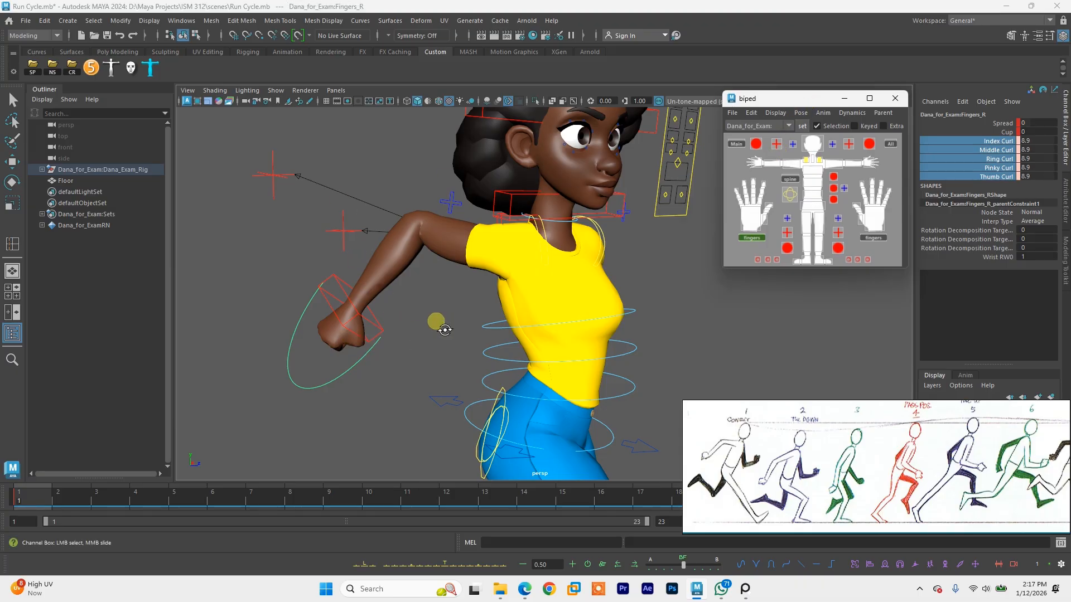
{"action": "left_click_drag", "start_coordinate": [437, 318], "coordinate": [354, 351], "text": "alt"}
{"action": "left_click_drag", "start_coordinate": [639, 281], "coordinate": [418, 338], "text": "alt"}
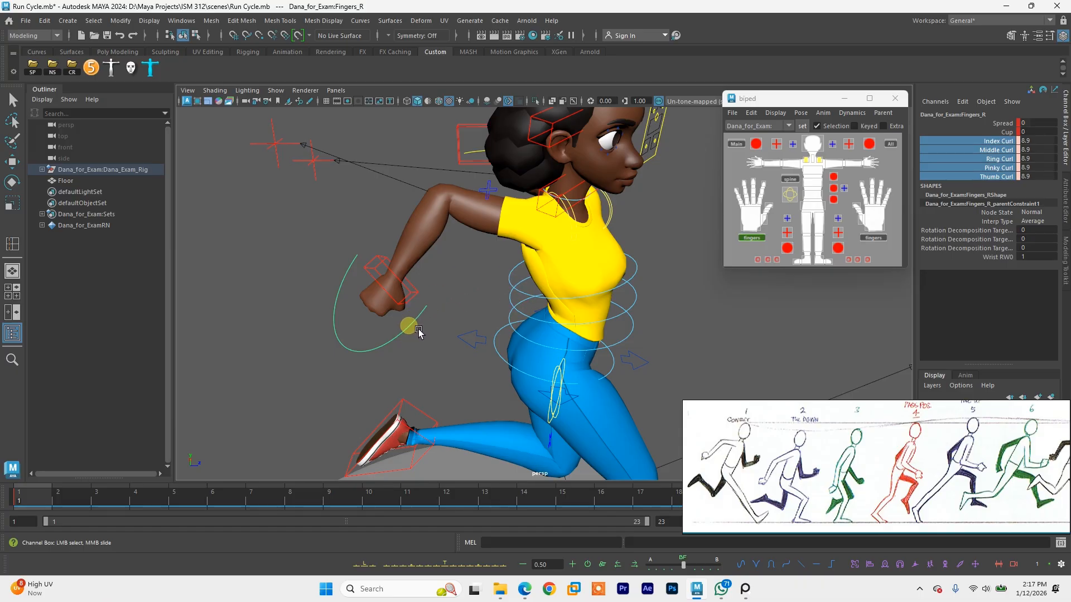
{"action": "left_click_drag", "start_coordinate": [535, 285], "coordinate": [444, 285], "text": "alt"}
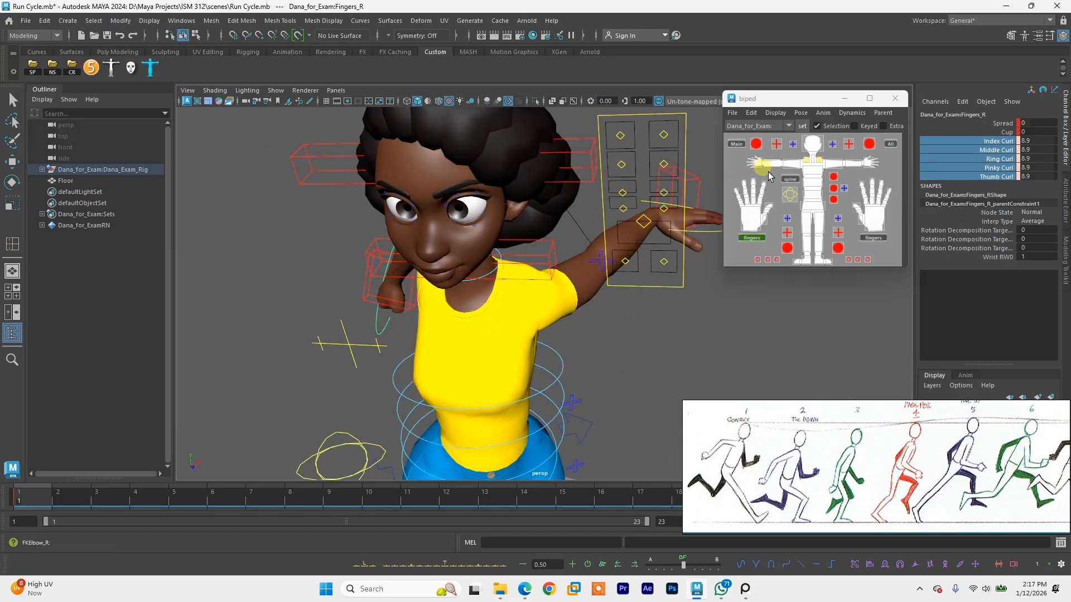
{"action": "left_click_drag", "start_coordinate": [658, 279], "coordinate": [432, 278], "text": "alt"}
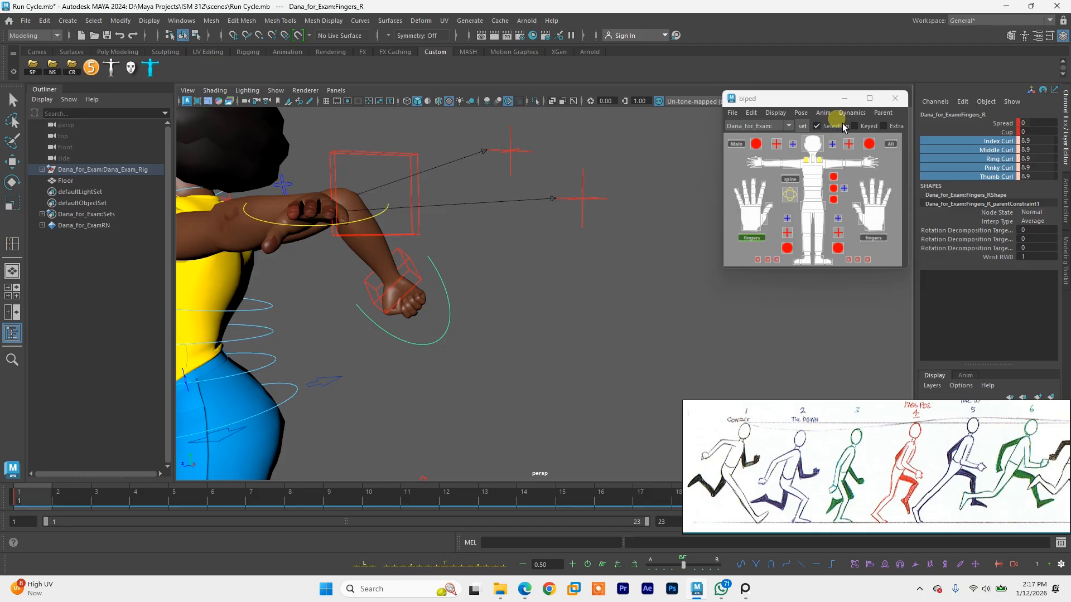
{"action": "left_click_drag", "start_coordinate": [545, 184], "coordinate": [645, 205], "text": "alt"}
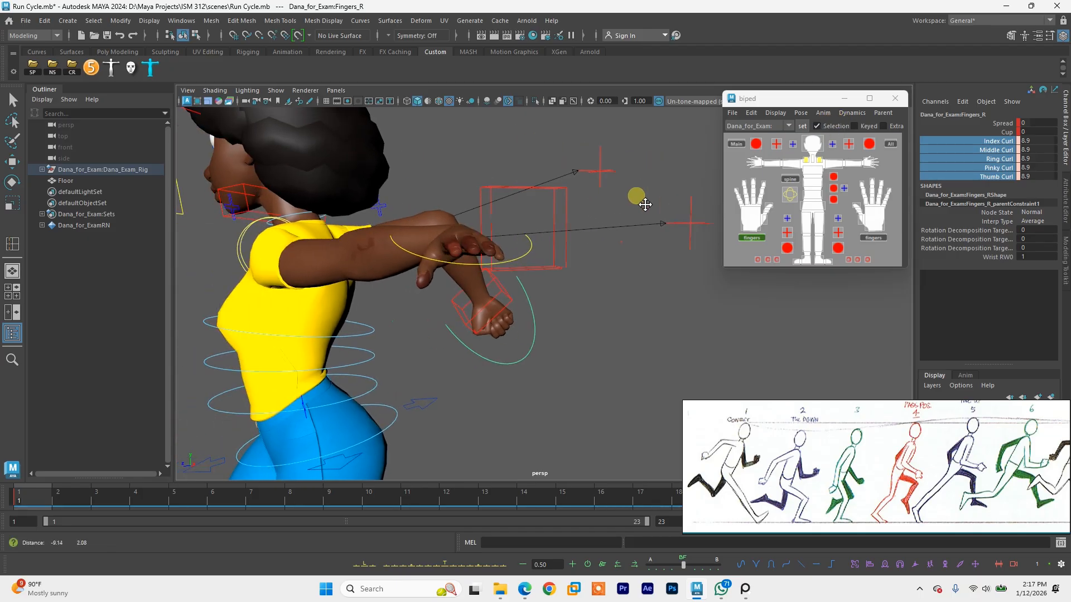
{"action": "left_click", "coordinate": [803, 114]}
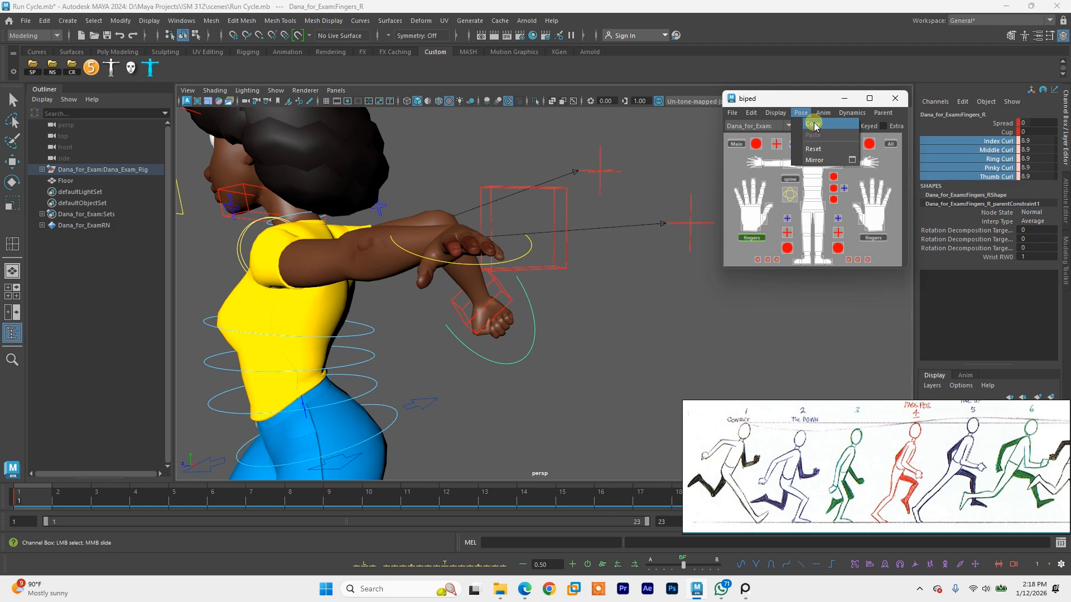
{"action": "left_click", "coordinate": [852, 162]}
{"action": "left_click_drag", "start_coordinate": [426, 207], "coordinate": [536, 61]}
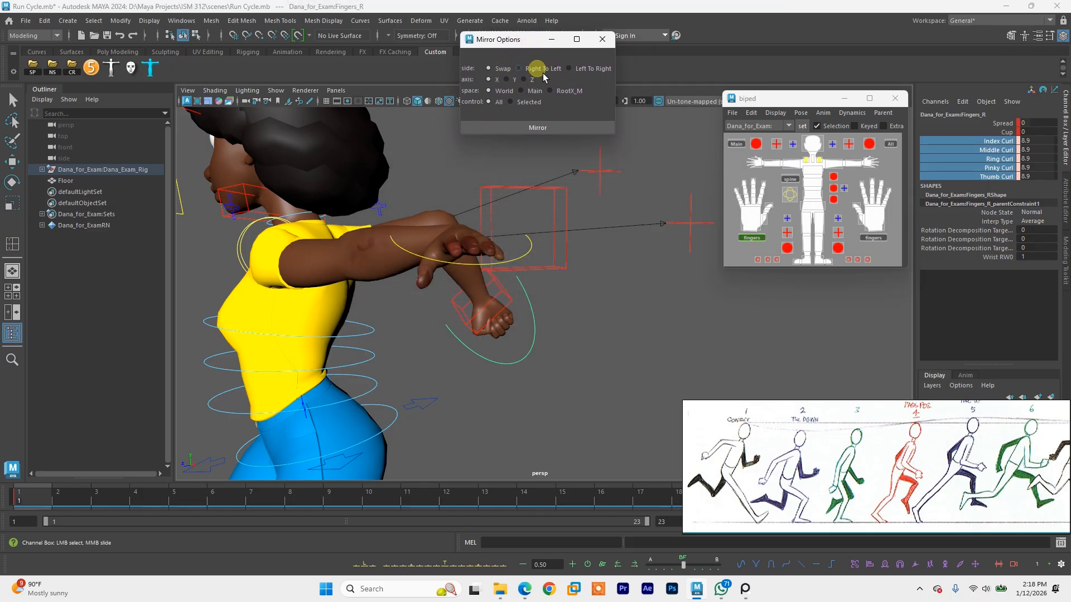
Step: Set the mirroring to side Right To Left, axis X, space RootX_M and only the selected controls
{"action": "left_click", "coordinate": [543, 73]}
{"action": "left_click_drag", "start_coordinate": [518, 283], "coordinate": [511, 309], "text": "alt"}
{"action": "left_click_drag", "start_coordinate": [394, 281], "coordinate": [498, 262], "text": "alt"}
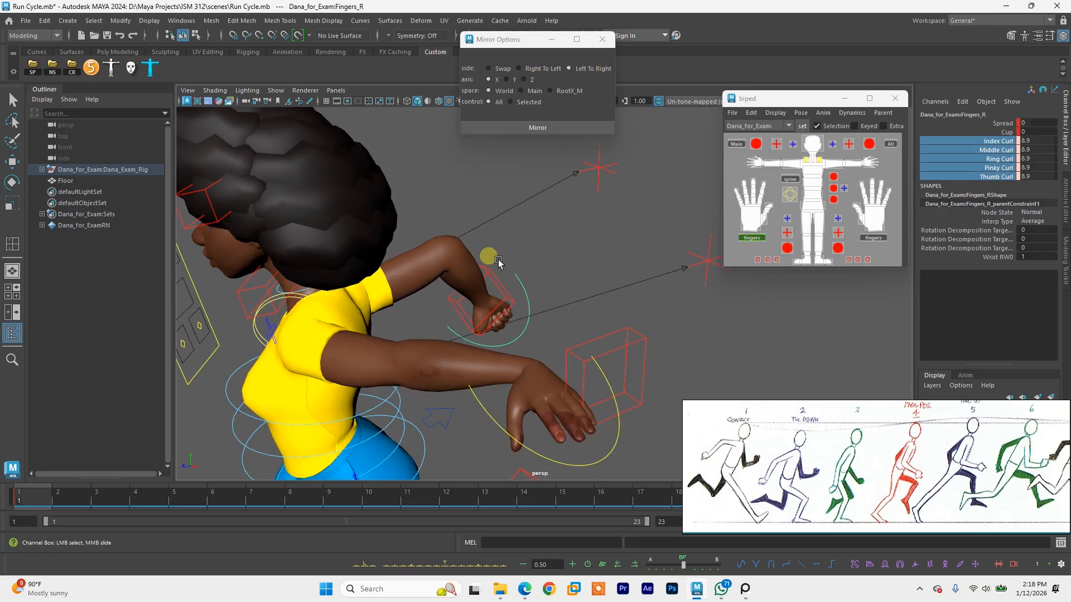
{"action": "left_click", "coordinate": [531, 68]}
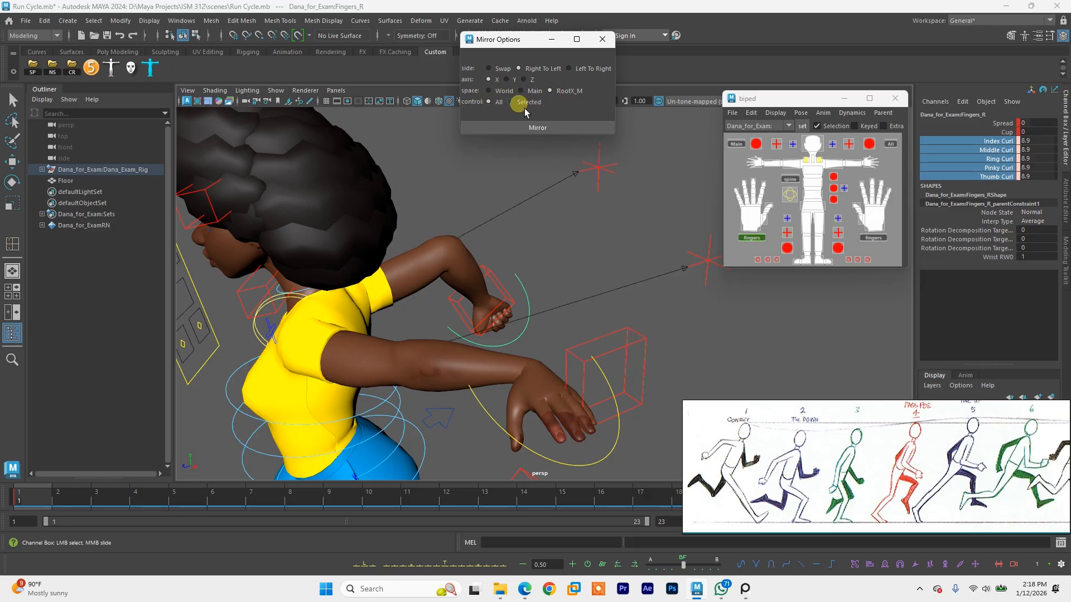
{"action": "left_click", "coordinate": [485, 102]}
{"action": "left_click_drag", "start_coordinate": [542, 305], "coordinate": [512, 301], "text": "alt"}
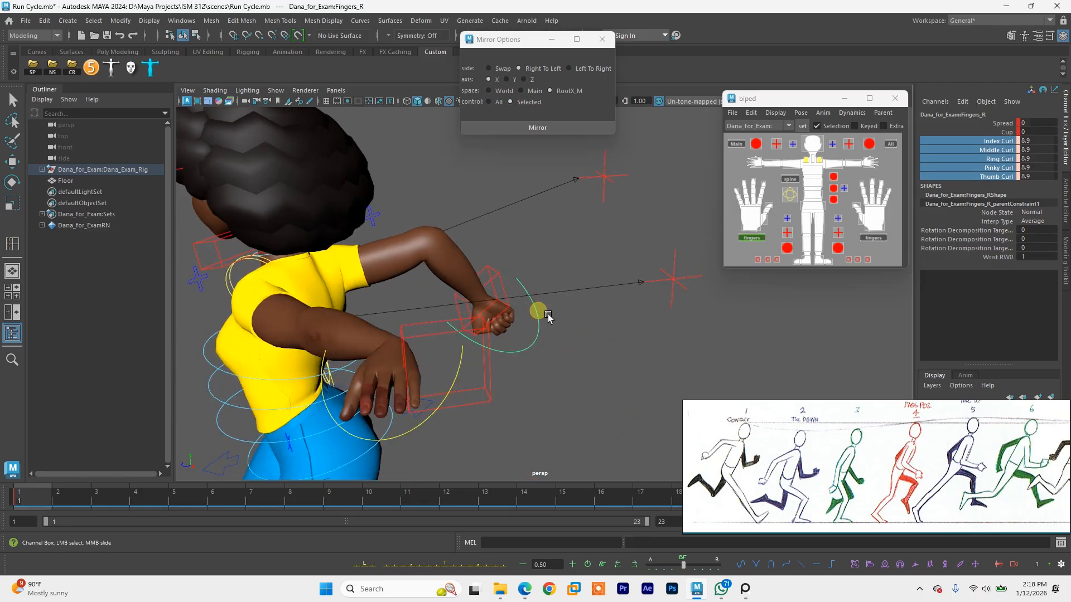
{"action": "left_click", "coordinate": [495, 105]}
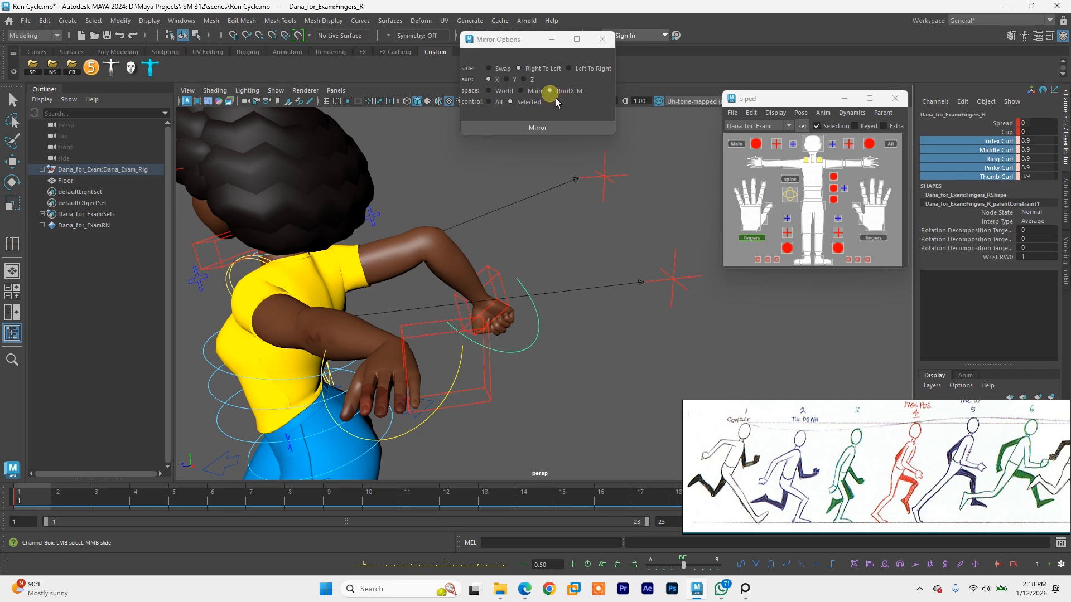
Step: Mirror the finger curls of Fingers_R onto the left hand to close it into a fist
{"action": "left_click_drag", "start_coordinate": [472, 227], "coordinate": [591, 231], "text": "alt"}
{"action": "middle_click_drag", "start_coordinate": [658, 249], "coordinate": [565, 279], "text": "alt"}
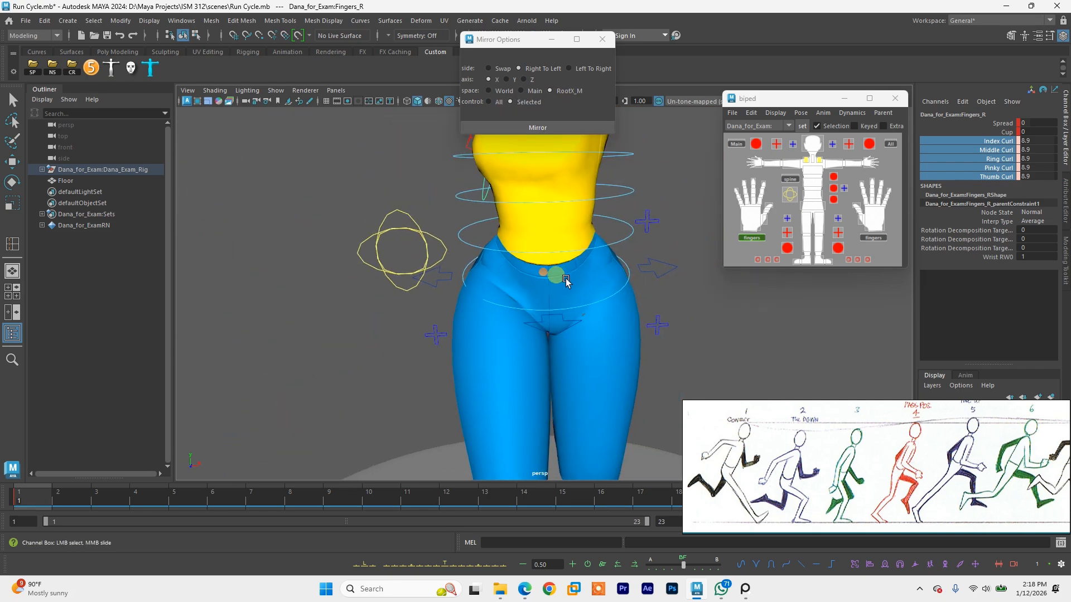
{"action": "middle_click_drag", "start_coordinate": [566, 149], "coordinate": [546, 238], "text": "alt"}
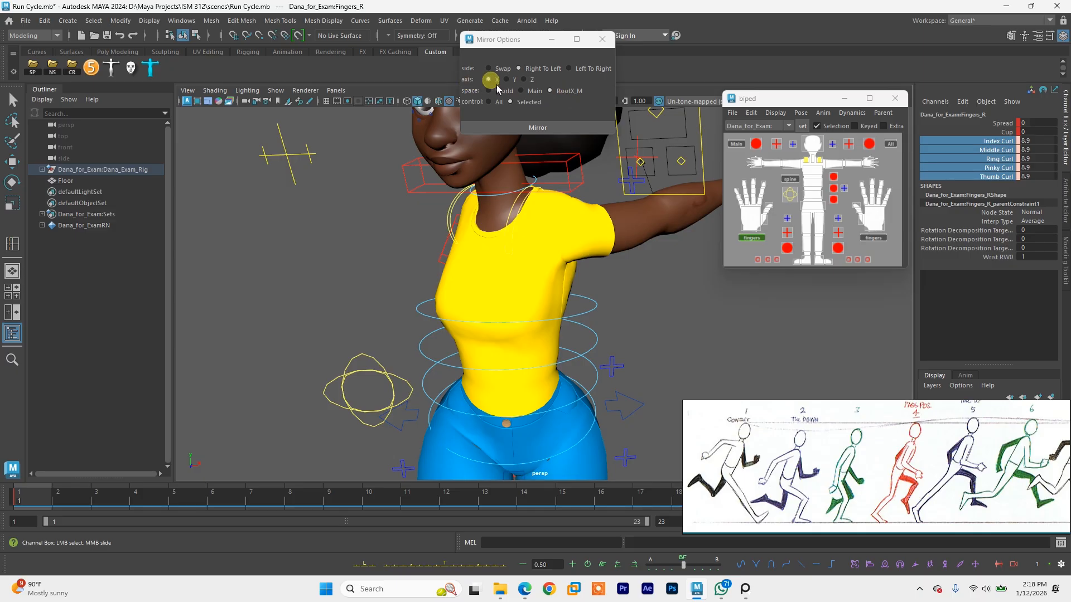
{"action": "right_click_drag", "start_coordinate": [575, 237], "coordinate": [502, 251], "text": "alt"}
{"action": "left_click_drag", "start_coordinate": [502, 251], "coordinate": [537, 236], "text": "alt"}
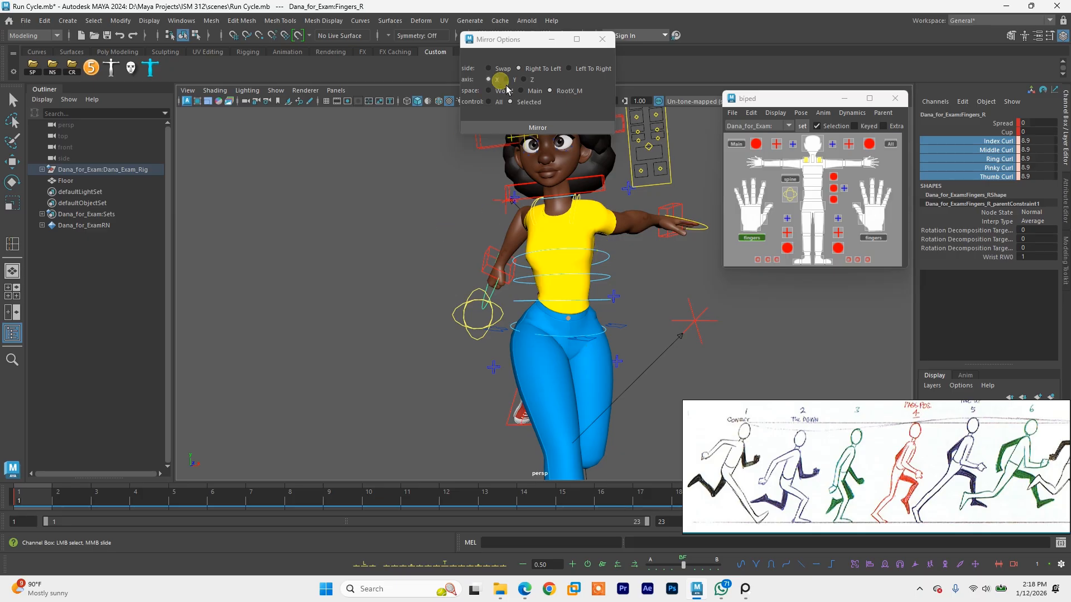
{"action": "left_click_drag", "start_coordinate": [536, 259], "coordinate": [459, 253], "text": "alt"}
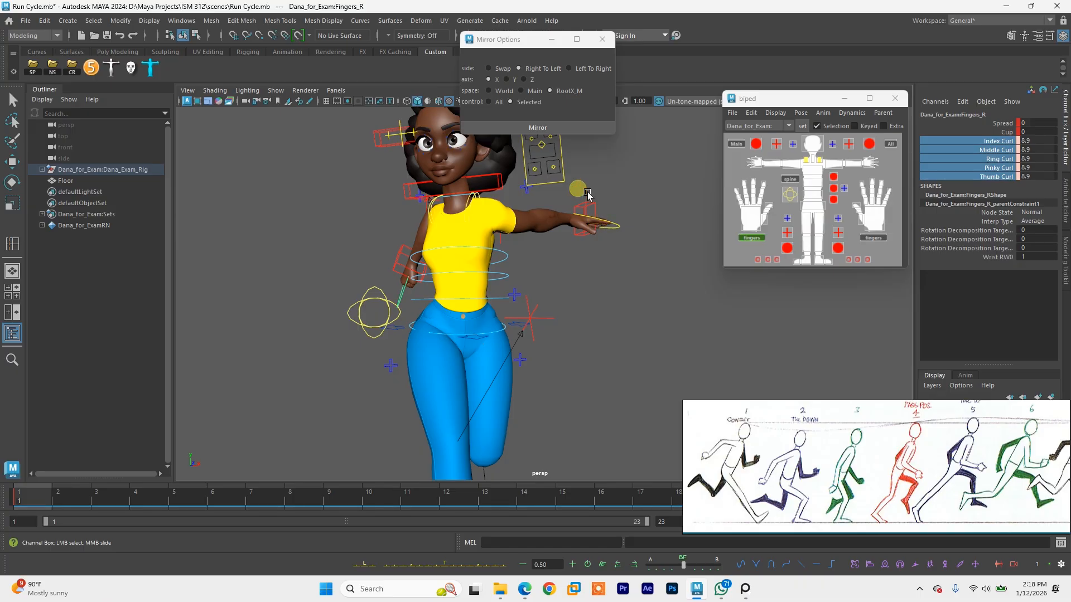
{"action": "left_click_drag", "start_coordinate": [580, 193], "coordinate": [571, 251], "text": "alt"}
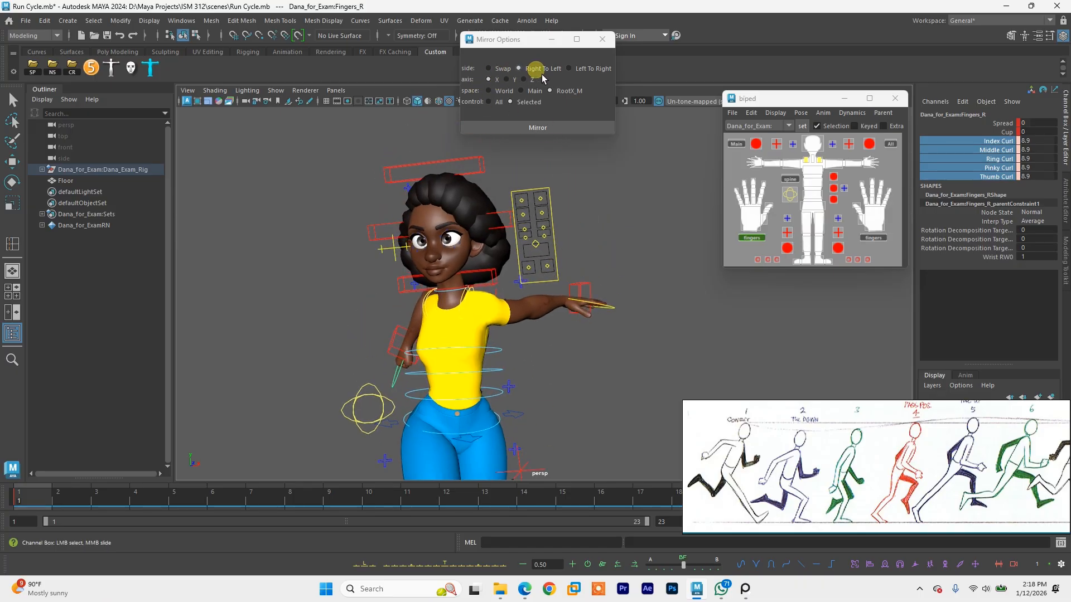
{"action": "left_click", "coordinate": [538, 128]}
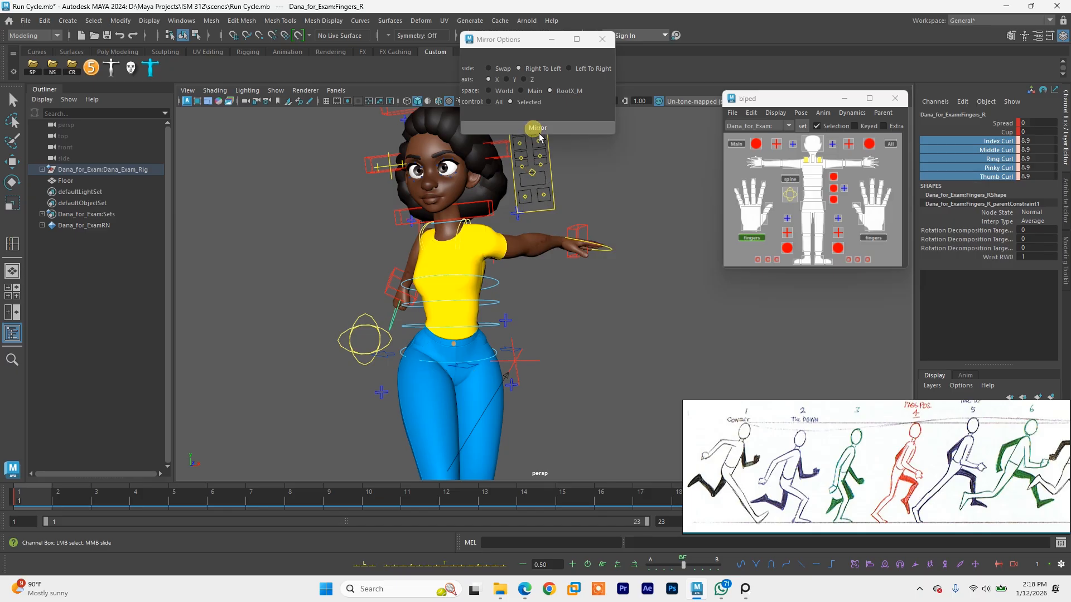
Step: Move IKArm_L in front of the body to about Translate -17.2, -12.2, 24.5 and turn it to about Rotate -71.7, -33.2, -98.1
{"action": "left_click_drag", "start_coordinate": [619, 261], "coordinate": [453, 299], "text": "alt"}
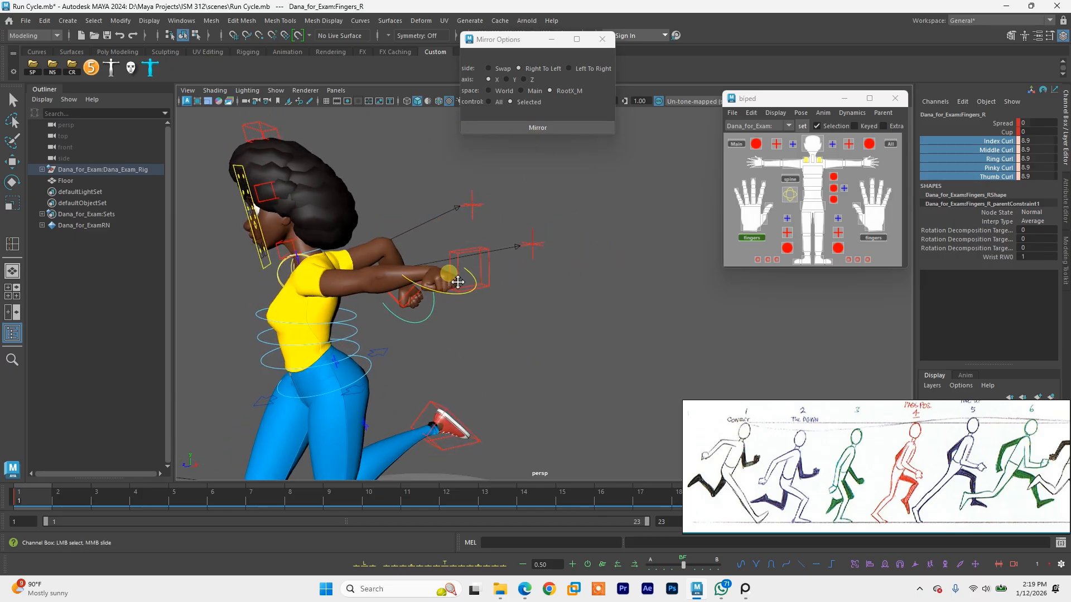
{"action": "middle_click_drag", "start_coordinate": [442, 282], "coordinate": [490, 268], "text": "alt"}
{"action": "left_click", "coordinate": [530, 241]}
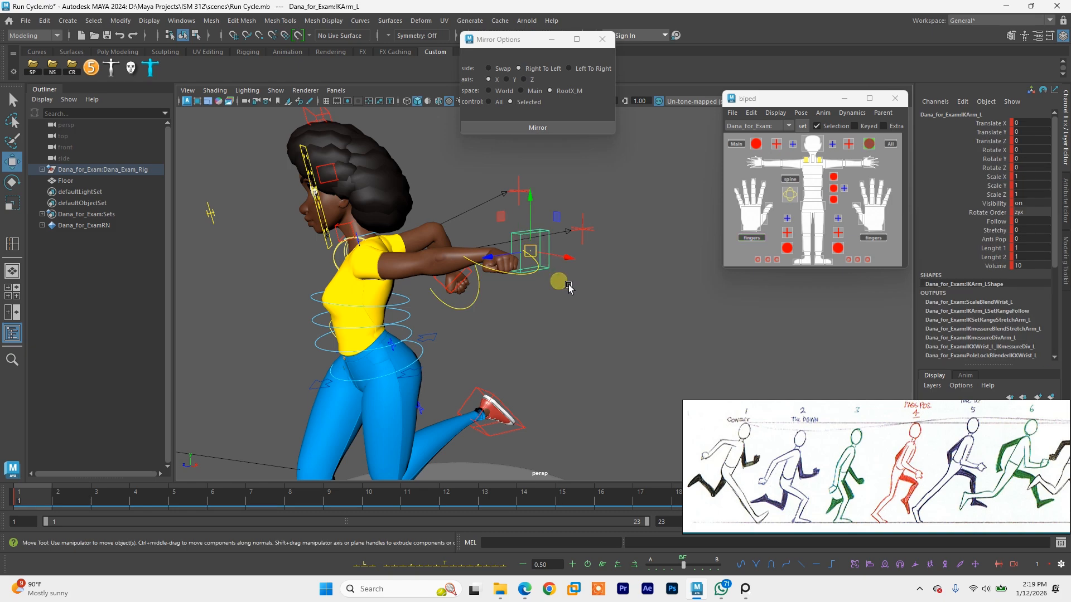
{"action": "left_click_drag", "start_coordinate": [559, 44], "coordinate": [666, 27]}
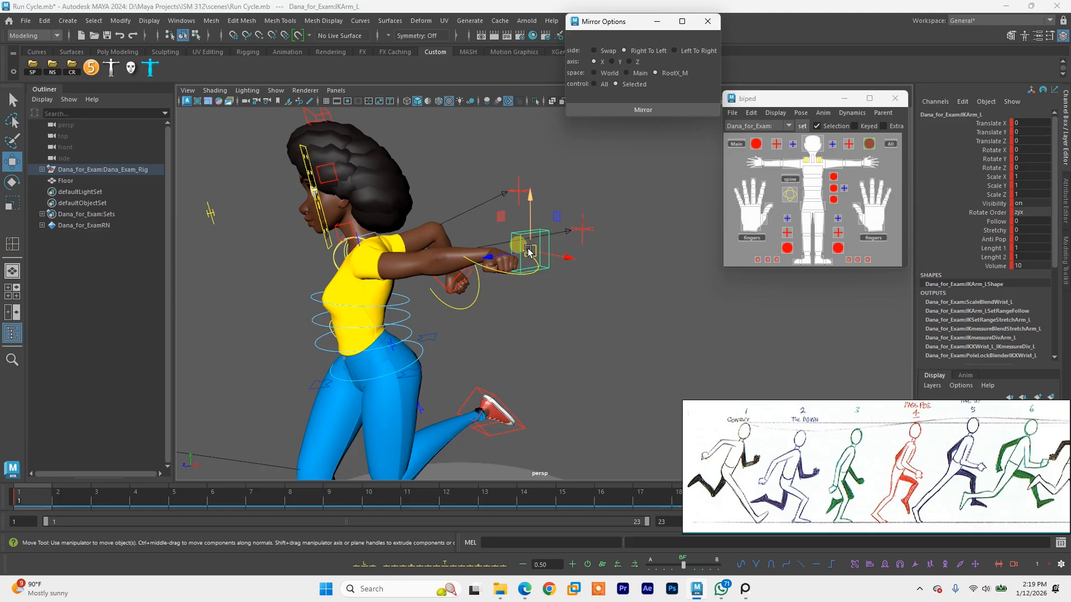
{"action": "left_click_drag", "start_coordinate": [533, 262], "coordinate": [536, 288]}
{"action": "left_click_drag", "start_coordinate": [491, 268], "coordinate": [425, 286]}
{"action": "left_click_drag", "start_coordinate": [484, 311], "coordinate": [388, 321], "text": "alt"}
{"action": "left_click_drag", "start_coordinate": [389, 264], "coordinate": [346, 352]}
{"action": "key", "text": "e"}
{"action": "key", "text": "w"}
Step: Rotate the left shoulder control FKScapula_L to about Rotate Z 13.5
{"action": "left_click_drag", "start_coordinate": [432, 346], "coordinate": [423, 234], "text": "alt"}
{"action": "scroll", "coordinate": [378, 356], "scroll_direction": "up", "scroll_amount": 5}
{"action": "left_click", "coordinate": [406, 214]}
{"action": "key", "text": "e"}
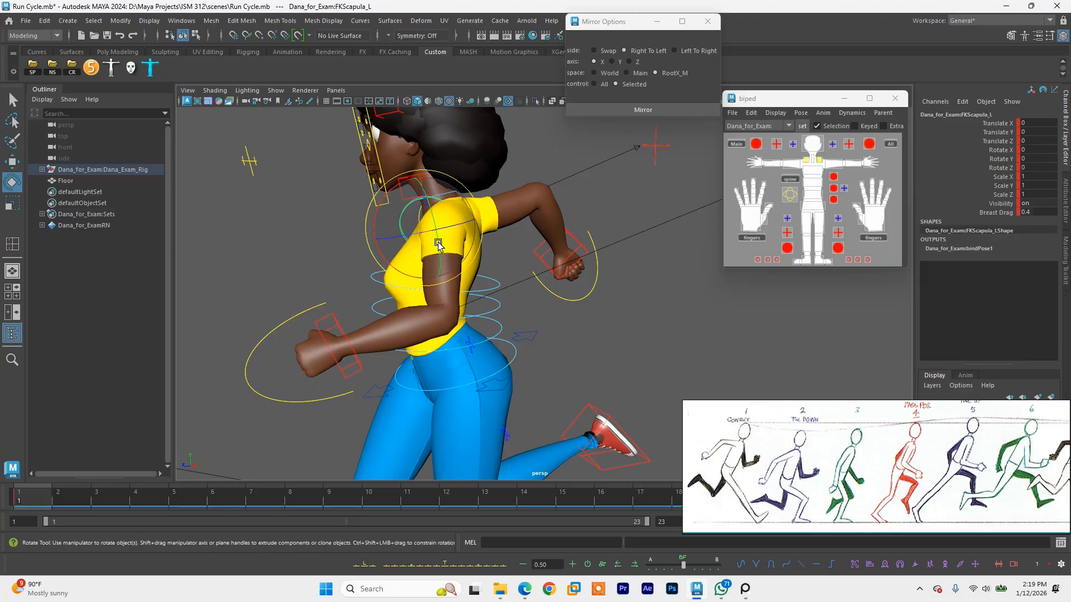
{"action": "left_click_drag", "start_coordinate": [379, 273], "coordinate": [447, 236], "text": "alt"}
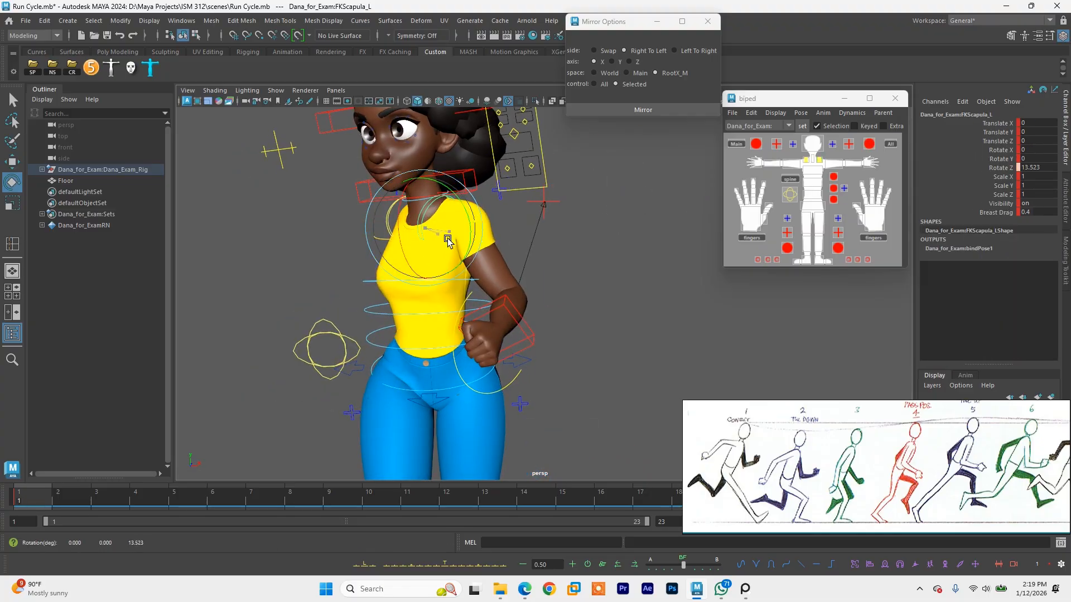
Step: Raise the left hand control IKArm_L and move it outward, to about Translate X -20.7, Y -9.0 and Z 26.8
{"action": "left_click_drag", "start_coordinate": [521, 308], "coordinate": [469, 329], "text": "alt"}
{"action": "left_click", "coordinate": [466, 332]}
{"action": "key", "text": "w"}
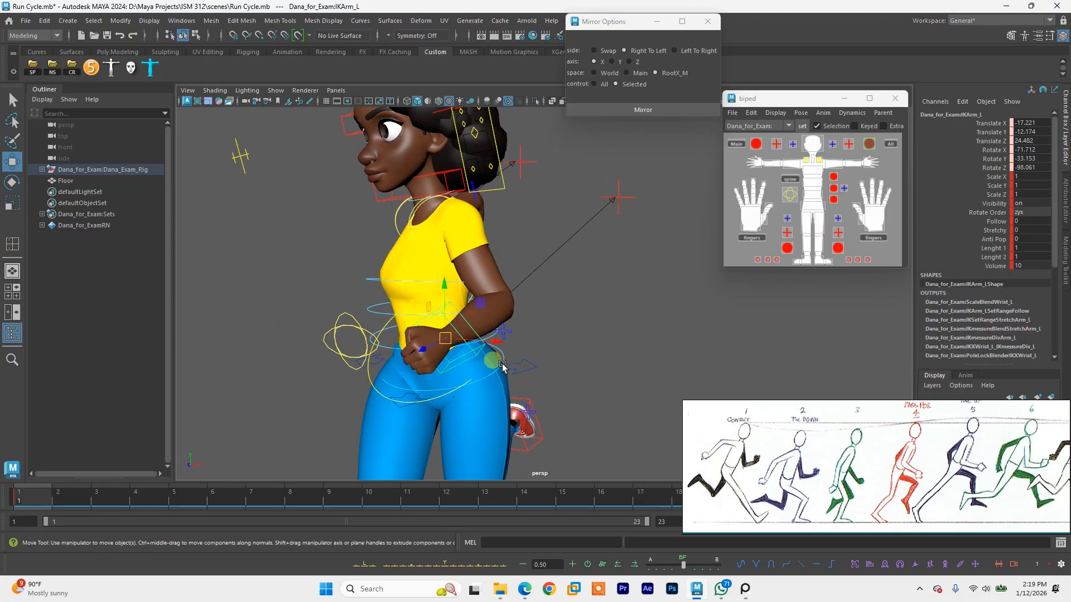
{"action": "left_click_drag", "start_coordinate": [505, 366], "coordinate": [427, 309], "text": "alt"}
{"action": "left_click_drag", "start_coordinate": [459, 336], "coordinate": [534, 344]}
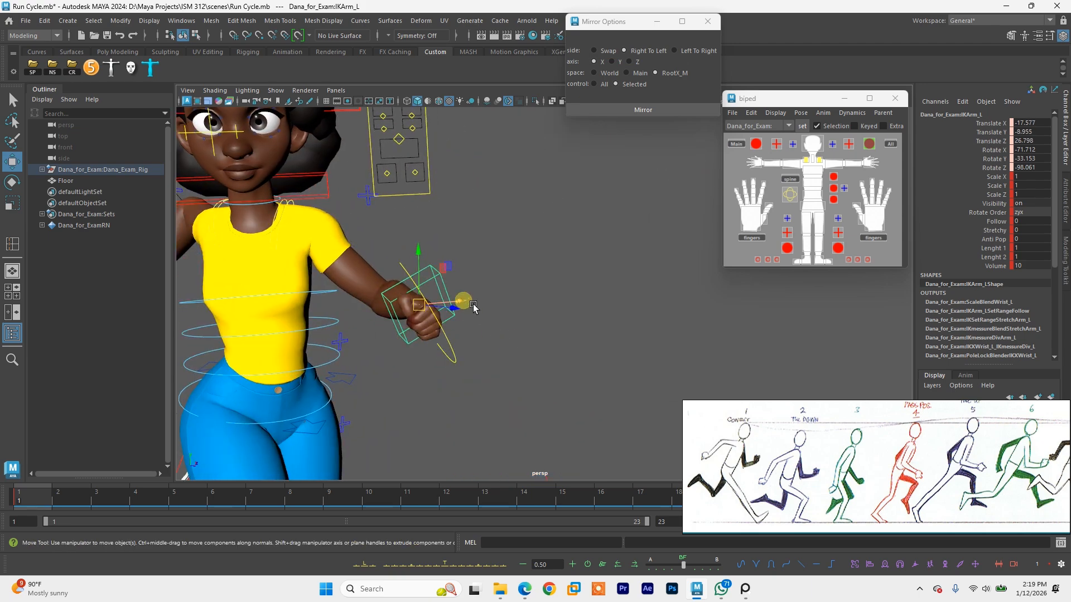
{"action": "left_click_drag", "start_coordinate": [462, 302], "coordinate": [440, 311]}
{"action": "right_click_drag", "start_coordinate": [456, 368], "coordinate": [381, 313], "text": "alt"}
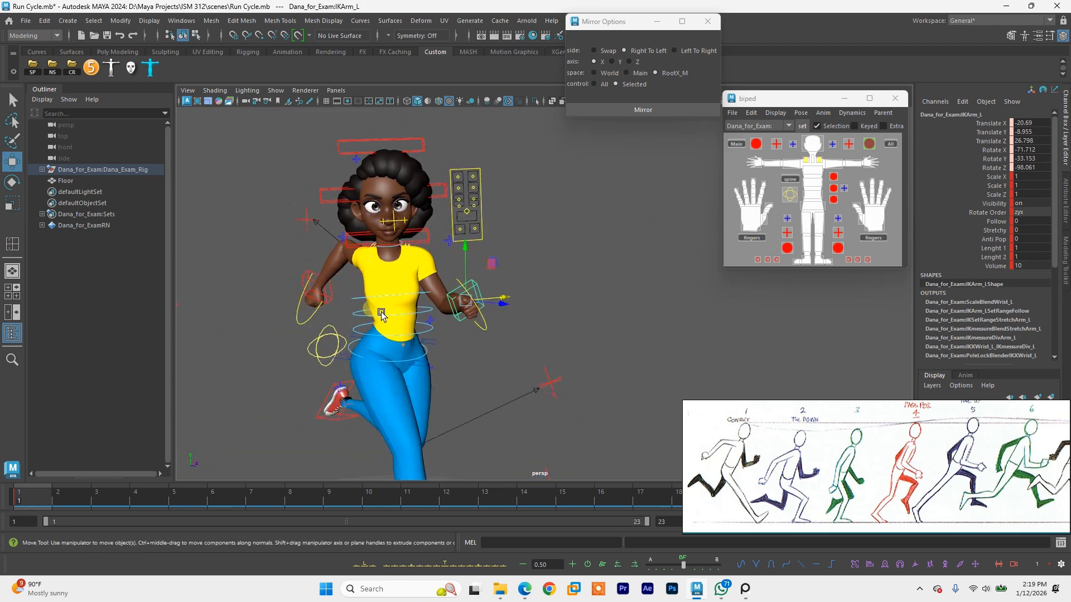
Step: Move the left elbow pole control PoleArm_L closer behind the left elbow
{"action": "left_click_drag", "start_coordinate": [381, 314], "coordinate": [684, 167], "text": "alt"}
{"action": "left_click", "coordinate": [700, 221]}
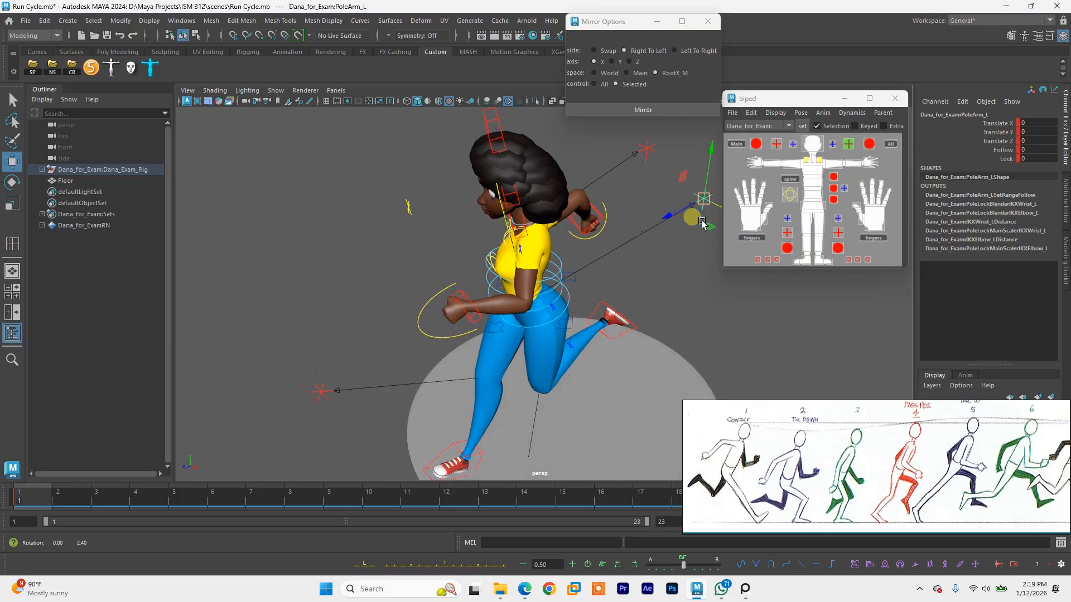
{"action": "left_click_drag", "start_coordinate": [701, 221], "coordinate": [698, 236], "text": "alt"}
{"action": "middle_click_drag", "start_coordinate": [698, 236], "coordinate": [621, 257], "text": "alt"}
{"action": "left_click_drag", "start_coordinate": [580, 237], "coordinate": [500, 338]}
{"action": "left_click_drag", "start_coordinate": [518, 265], "coordinate": [551, 289], "text": "alt"}
{"action": "middle_click_drag", "start_coordinate": [478, 262], "coordinate": [522, 224], "text": "alt"}
{"action": "left_click_drag", "start_coordinate": [558, 292], "coordinate": [537, 291]}
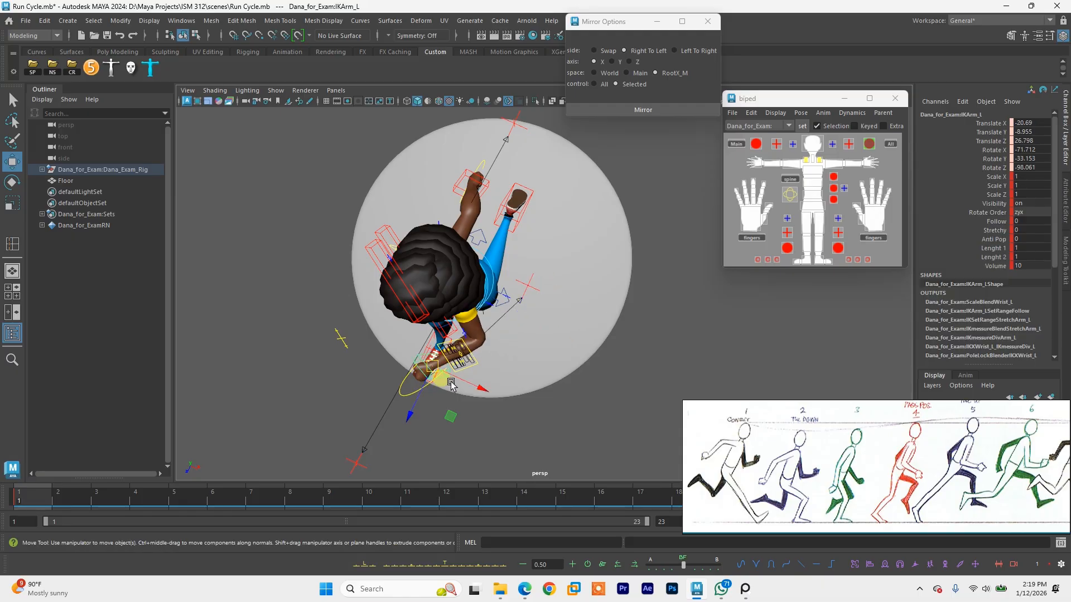
Step: Adjust the left hand control IKArm_L to about Translate -22.1, -9.0, 28.4 and Rotate -109.4, -41.6, -145.3
{"action": "left_click", "coordinate": [437, 384]}
{"action": "key", "text": "e"}
{"action": "left_click_drag", "start_coordinate": [452, 390], "coordinate": [498, 329]}
{"action": "left_click_drag", "start_coordinate": [438, 368], "coordinate": [416, 347]}
{"action": "left_click_drag", "start_coordinate": [506, 379], "coordinate": [547, 365], "text": "alt"}
{"action": "scroll", "coordinate": [429, 379], "scroll_direction": "up", "scroll_amount": 2}
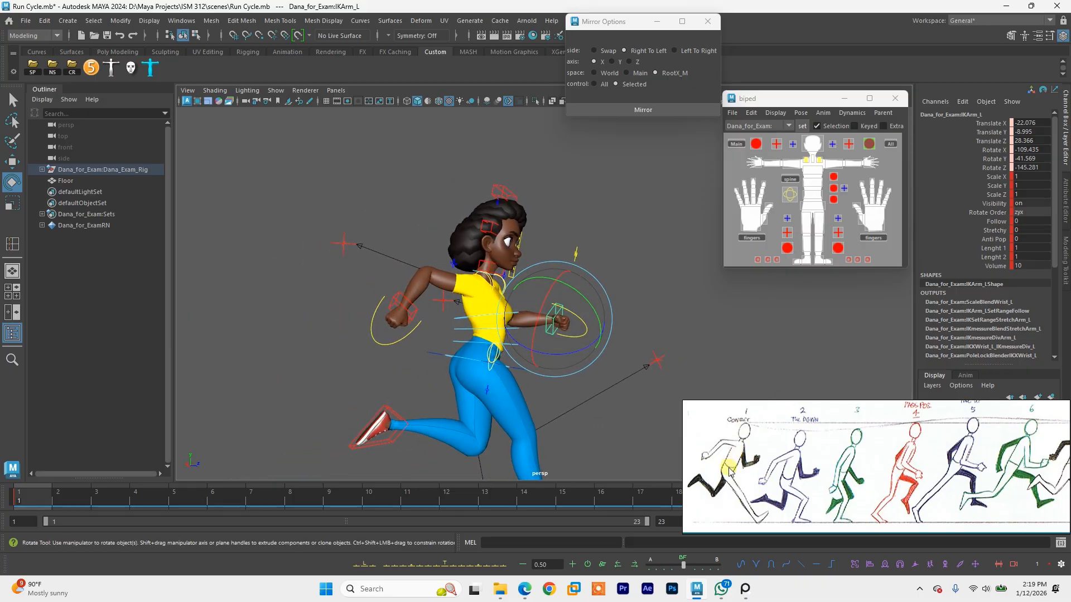
Step: Lean the spine control FKSpine1_M forward to about Rotate Z 15.4 and bring IKArm_R forward to about Translate Z -3.2
{"action": "left_click", "coordinate": [555, 332]}
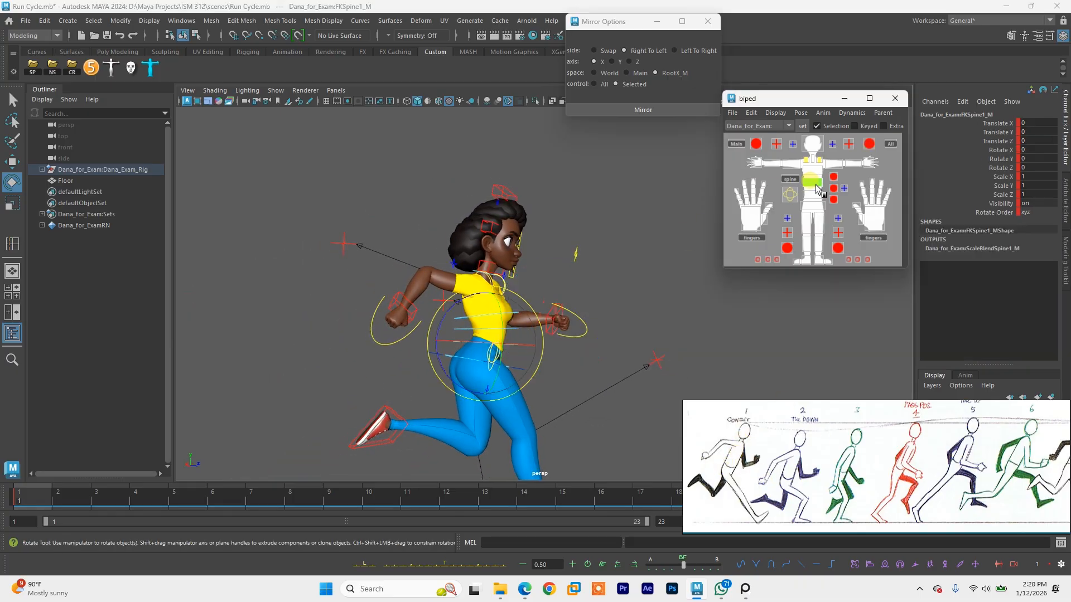
{"action": "mouse_move", "coordinate": [464, 343]}
{"action": "left_mouse_down"}
{"action": "mouse_move", "coordinate": [463, 330]}
{"action": "mouse_move", "coordinate": [475, 331]}
{"action": "left_mouse_up"}
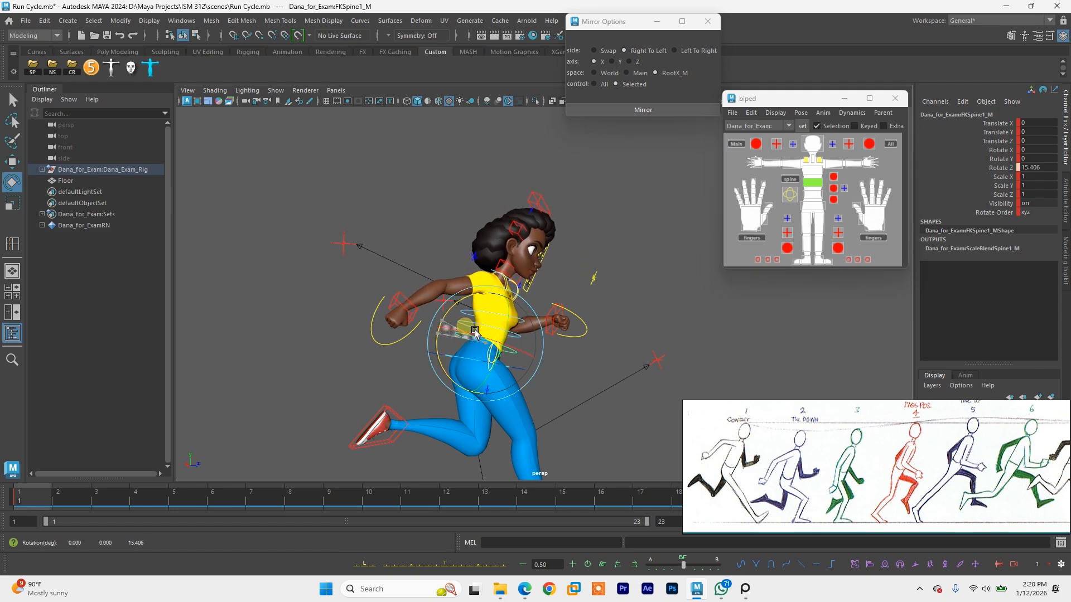
{"action": "left_click", "coordinate": [435, 314]}
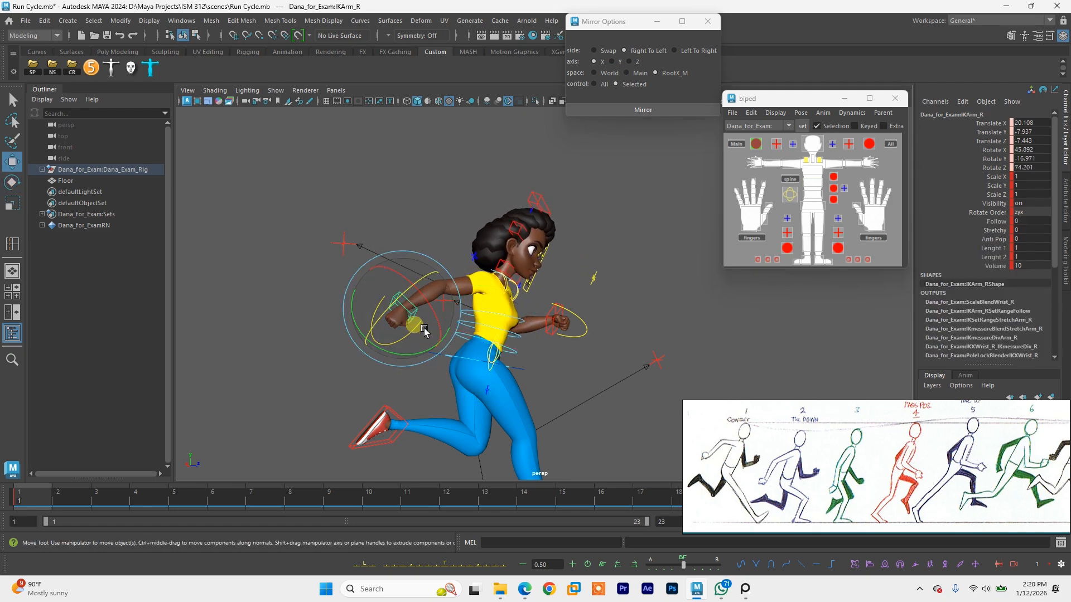
{"action": "key", "text": "w"}
{"action": "left_click_drag", "start_coordinate": [436, 315], "coordinate": [475, 322]}
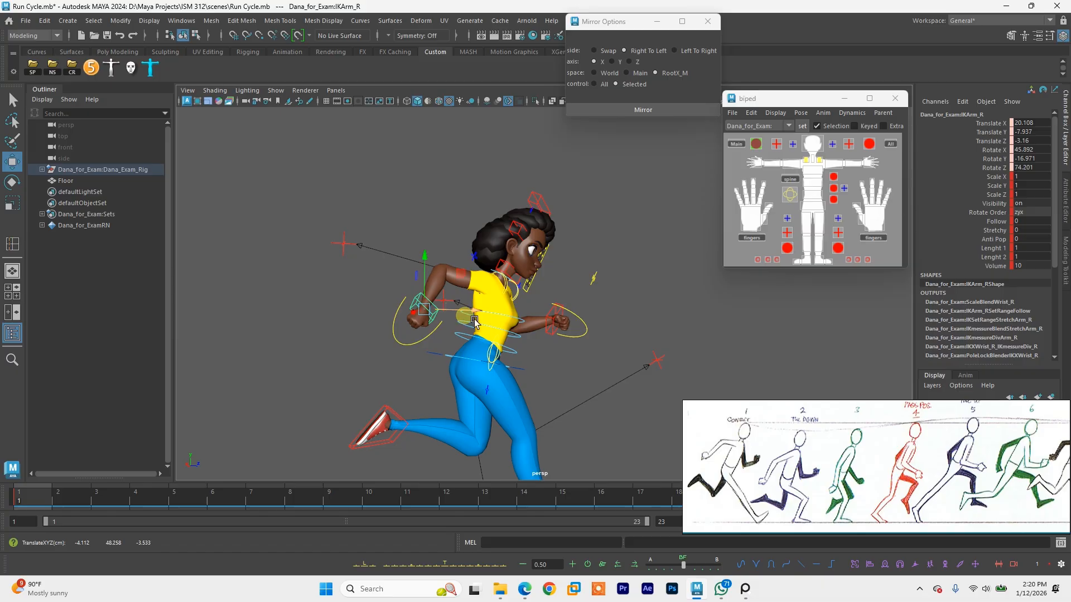
Step: Bend the upper spine control FKSpine2_M to about Rotate X -15.8, Y 1.8 and Z 6.2
{"action": "left_click", "coordinate": [517, 345]}
{"action": "key", "text": "e"}
{"action": "left_click_drag", "start_coordinate": [534, 373], "coordinate": [575, 262]}
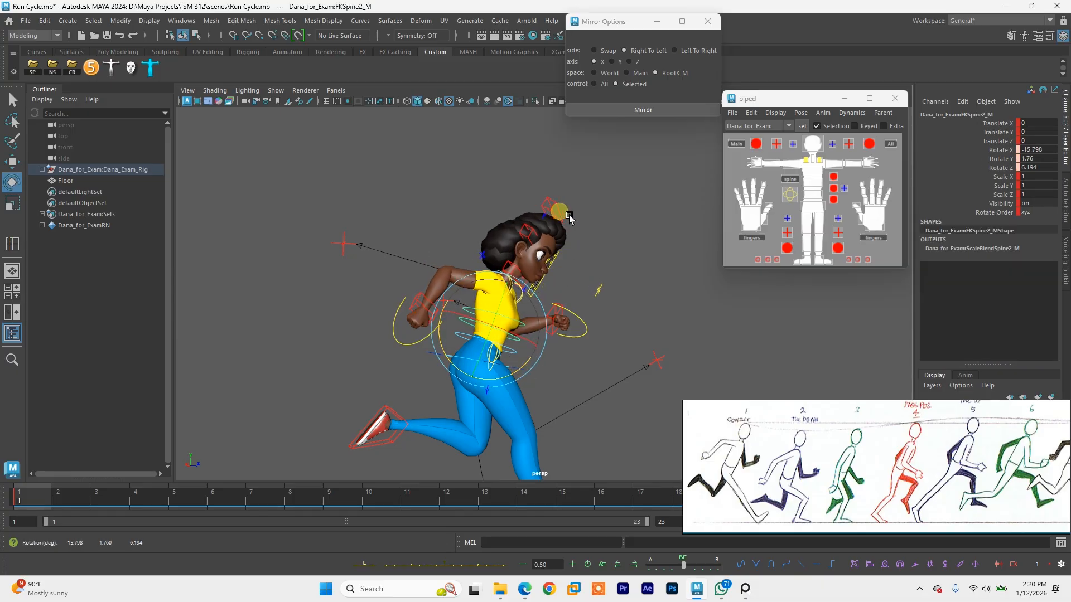
Step: Try lifting the head control FKHead_M to about Rotate Z -18.5 and undo that rotation
{"action": "left_click", "coordinate": [569, 217]}
{"action": "left_click_drag", "start_coordinate": [582, 273], "coordinate": [582, 256]}
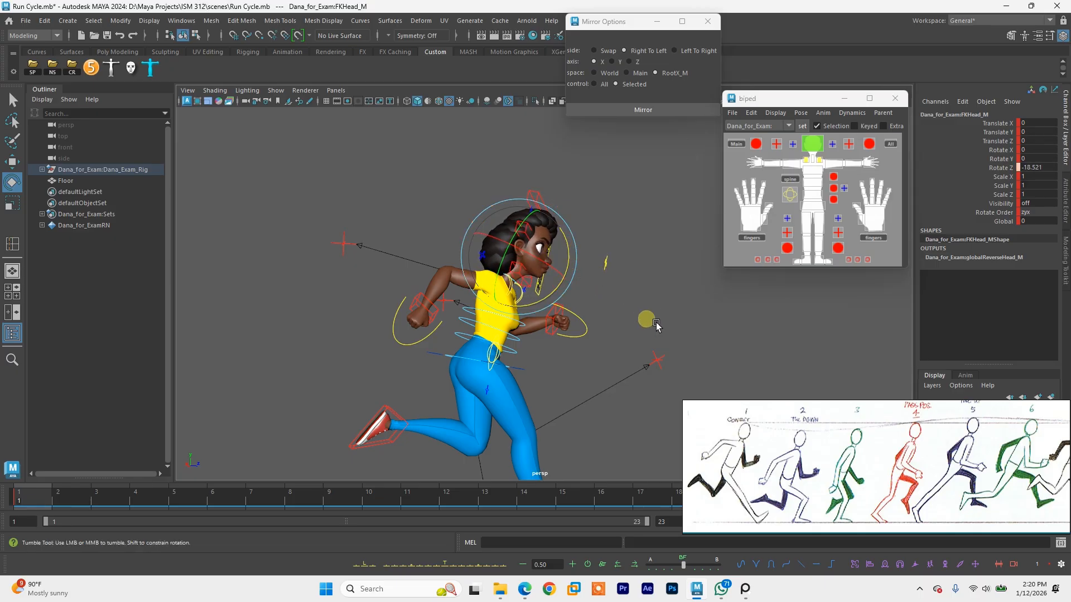
{"action": "left_click_drag", "start_coordinate": [645, 318], "coordinate": [571, 334], "text": "alt"}
{"action": "key", "text": "ctrl+z"}
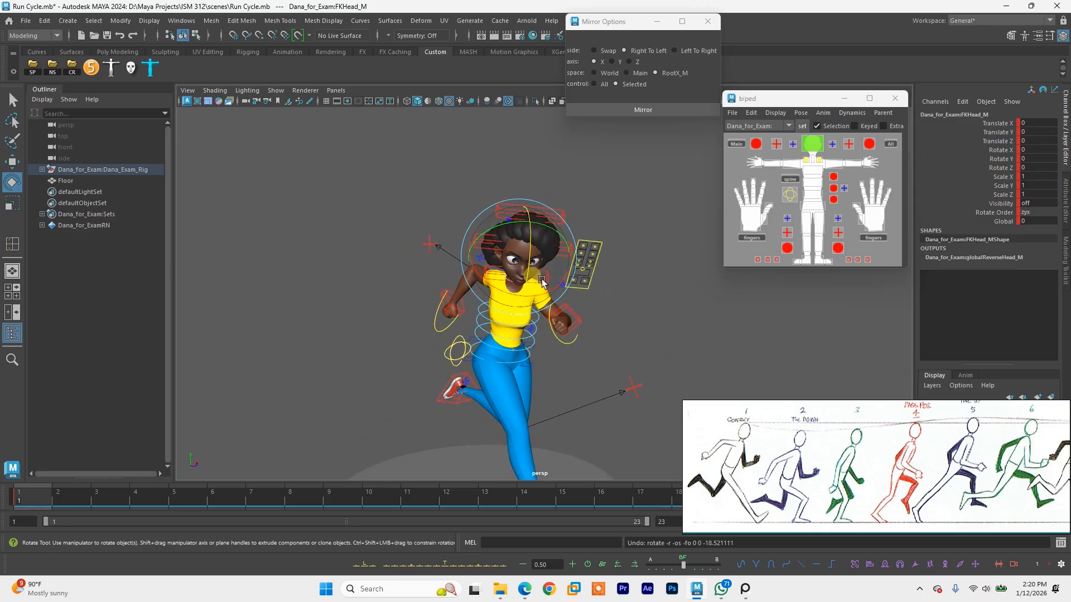
Step: Undo the recent test rotations and set the Global attribute of the head control FKHead_M to 10
{"action": "left_click_drag", "start_coordinate": [496, 286], "coordinate": [457, 291], "text": "alt"}
{"action": "scroll", "coordinate": [573, 309], "scroll_direction": "up", "scroll_amount": 3}
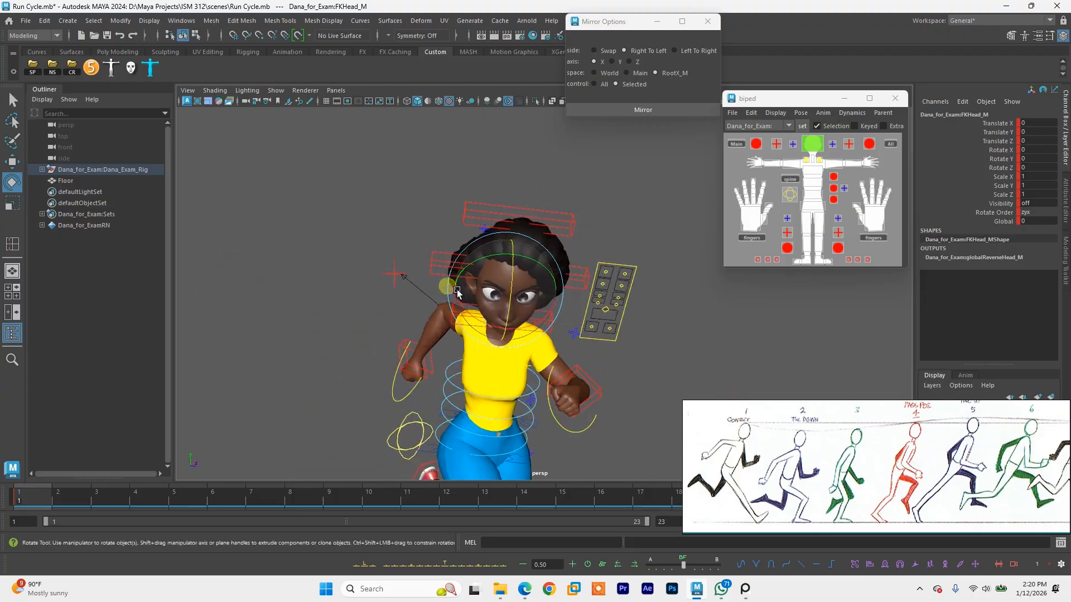
{"action": "left_click_drag", "start_coordinate": [531, 291], "coordinate": [509, 302], "text": "alt"}
{"action": "key", "text": "ctrl+z"}
{"action": "key", "text": "ctrl+z"}
{"action": "key", "text": "ctrl+z"}
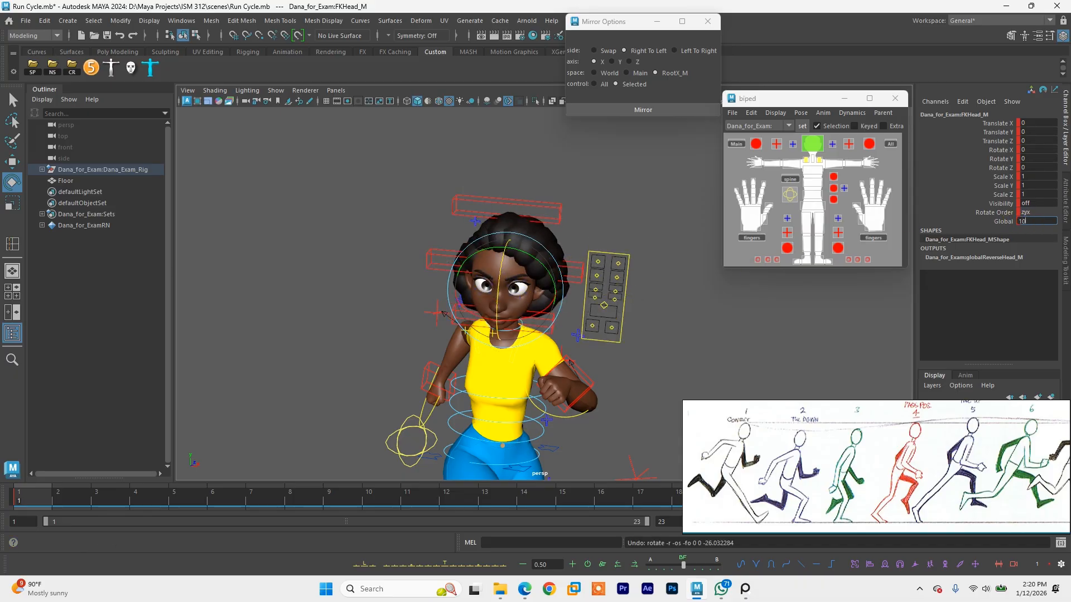
{"action": "type", "text": "10"}
{"action": "key", "text": "Return"}
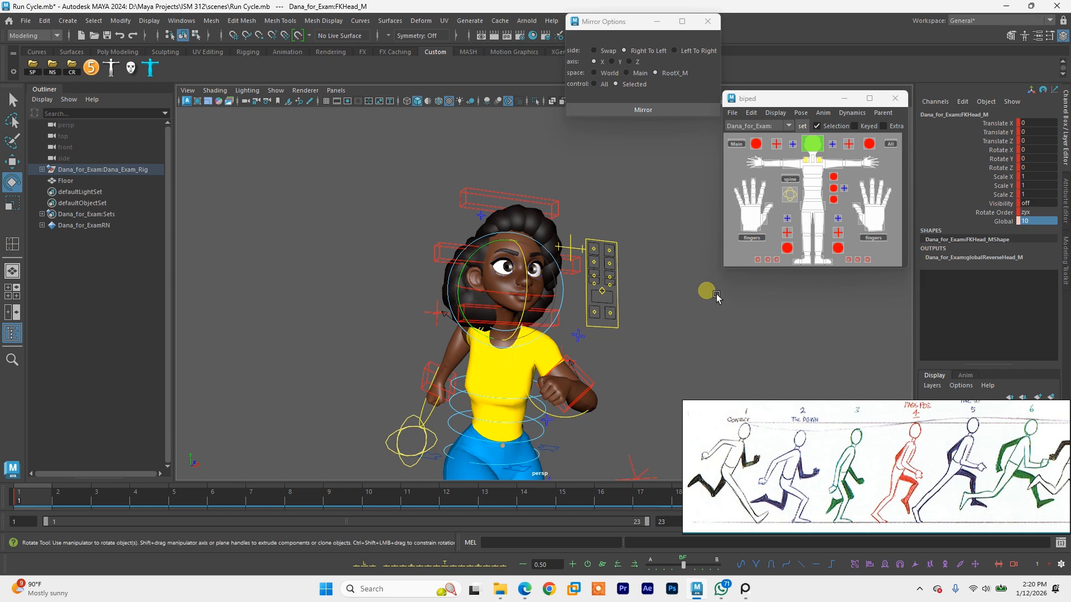
Step: Turn the head control FKHead_M to about Rotate X -13.0 and Y 5.5, and save the scene
{"action": "left_click_drag", "start_coordinate": [659, 259], "coordinate": [591, 270], "text": "alt"}
{"action": "left_click_drag", "start_coordinate": [526, 308], "coordinate": [482, 262]}
{"action": "key", "text": "ctrl+z"}
{"action": "key", "text": "ctrl+z"}
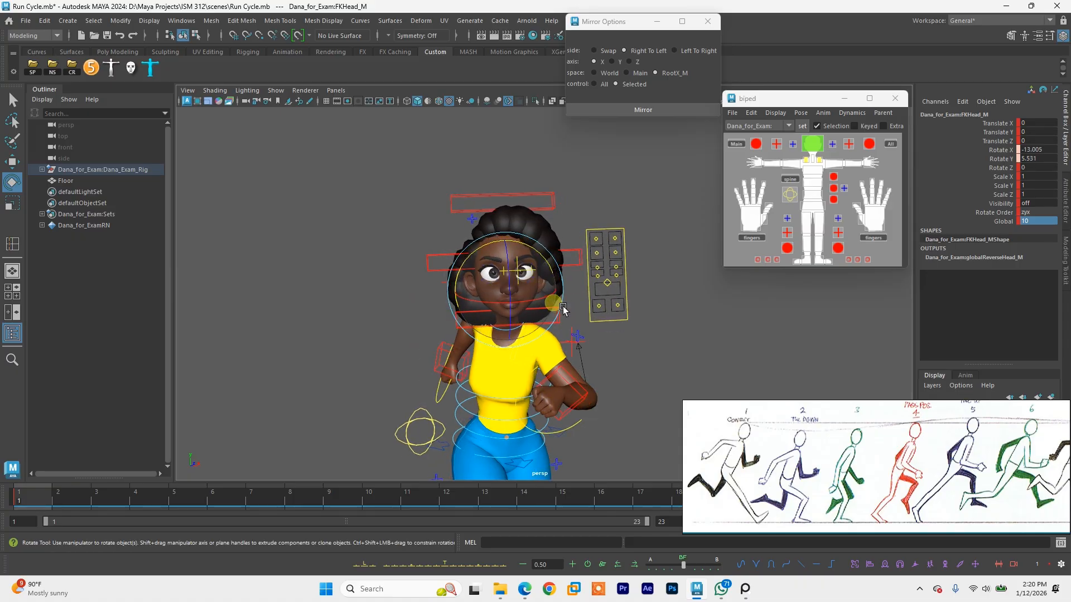
{"action": "left_click_drag", "start_coordinate": [531, 318], "coordinate": [609, 287], "text": "alt"}
{"action": "key", "text": "q"}
{"action": "key", "text": "ctrl+s"}
{"action": "right_click_drag", "start_coordinate": [464, 330], "coordinate": [572, 340], "text": "alt"}
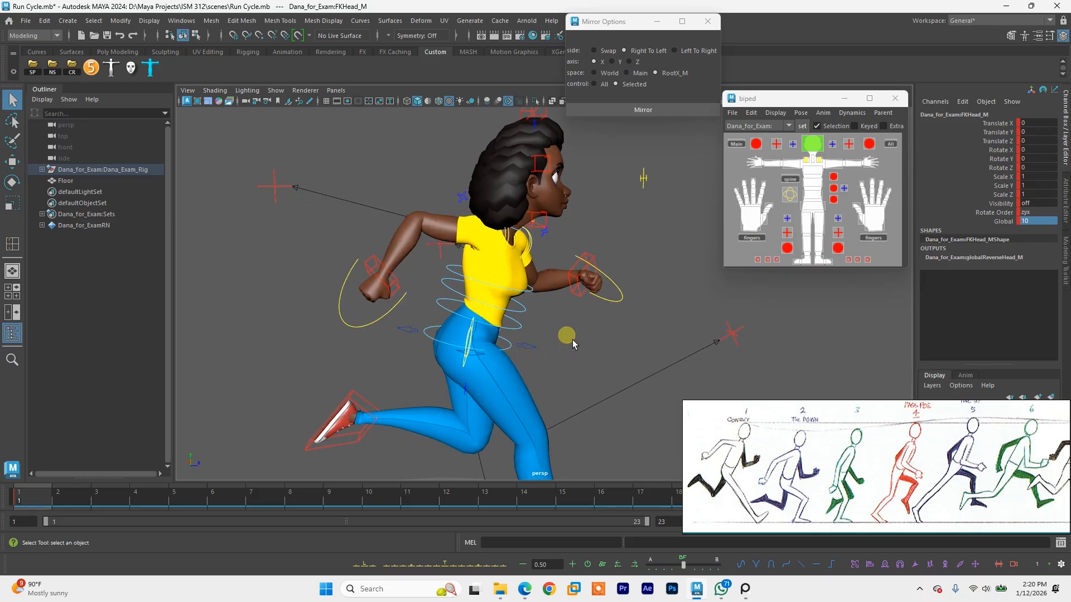
Step: Twist the hip control RootX_M to about Rotate X 8.5, Y 22.8 and Z 5.4
{"action": "left_click_drag", "start_coordinate": [572, 340], "coordinate": [535, 350], "text": "alt"}
{"action": "left_click", "coordinate": [534, 350]}
{"action": "left_click_drag", "start_coordinate": [604, 359], "coordinate": [517, 362], "text": "alt"}
{"action": "key", "text": "e"}
{"action": "middle_click_drag", "start_coordinate": [540, 388], "coordinate": [533, 274], "text": "alt"}
{"action": "left_click_drag", "start_coordinate": [533, 278], "coordinate": [588, 311], "text": "alt"}
{"action": "middle_click_drag", "start_coordinate": [517, 279], "coordinate": [516, 327], "text": "alt"}
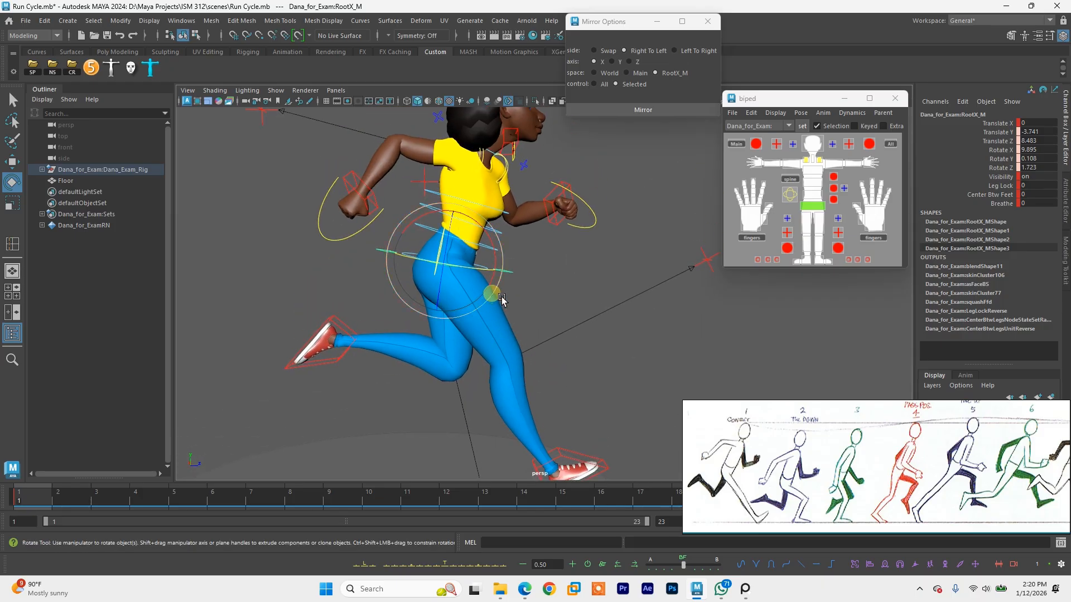
{"action": "middle_click_drag", "start_coordinate": [608, 423], "coordinate": [569, 387], "text": "alt"}
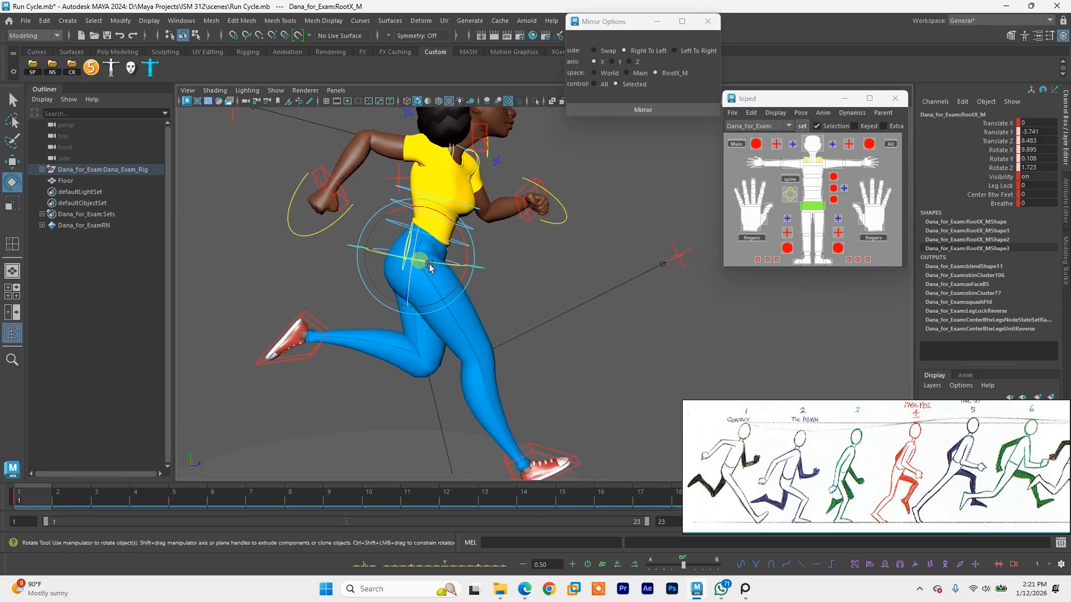
{"action": "left_click_drag", "start_coordinate": [432, 266], "coordinate": [455, 270]}
{"action": "left_click_drag", "start_coordinate": [523, 245], "coordinate": [452, 229], "text": "alt"}
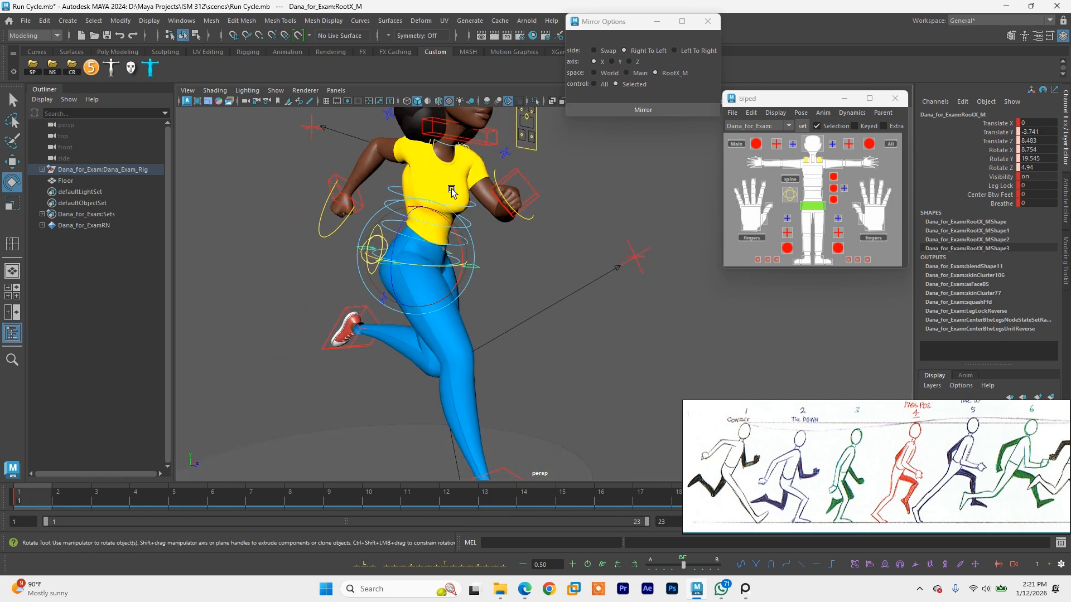
{"action": "left_click_drag", "start_coordinate": [464, 183], "coordinate": [454, 201], "text": "alt"}
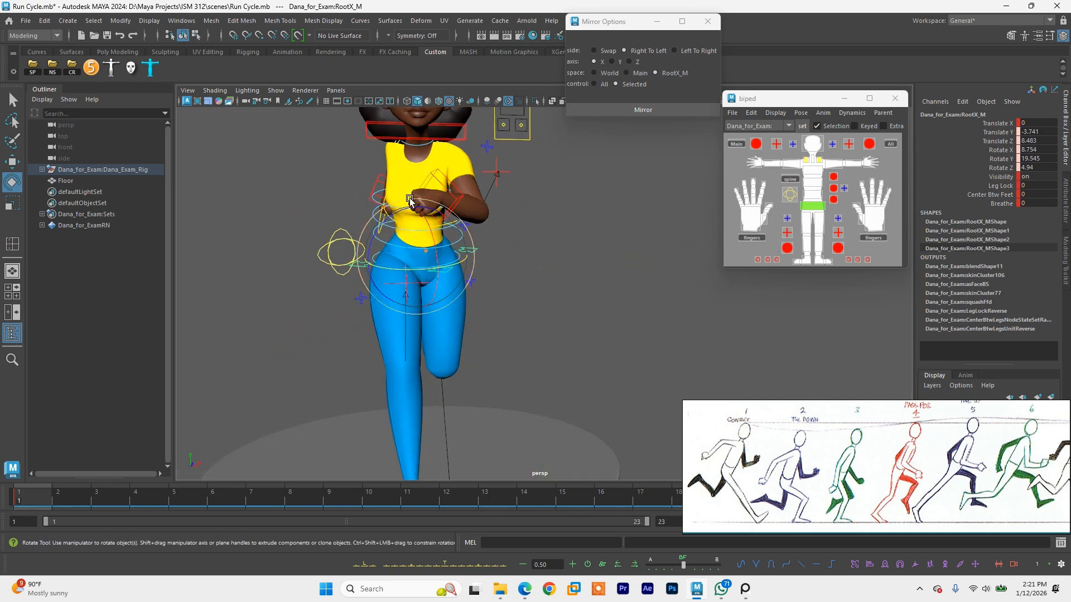
{"action": "left_click_drag", "start_coordinate": [389, 213], "coordinate": [444, 168], "text": "alt"}
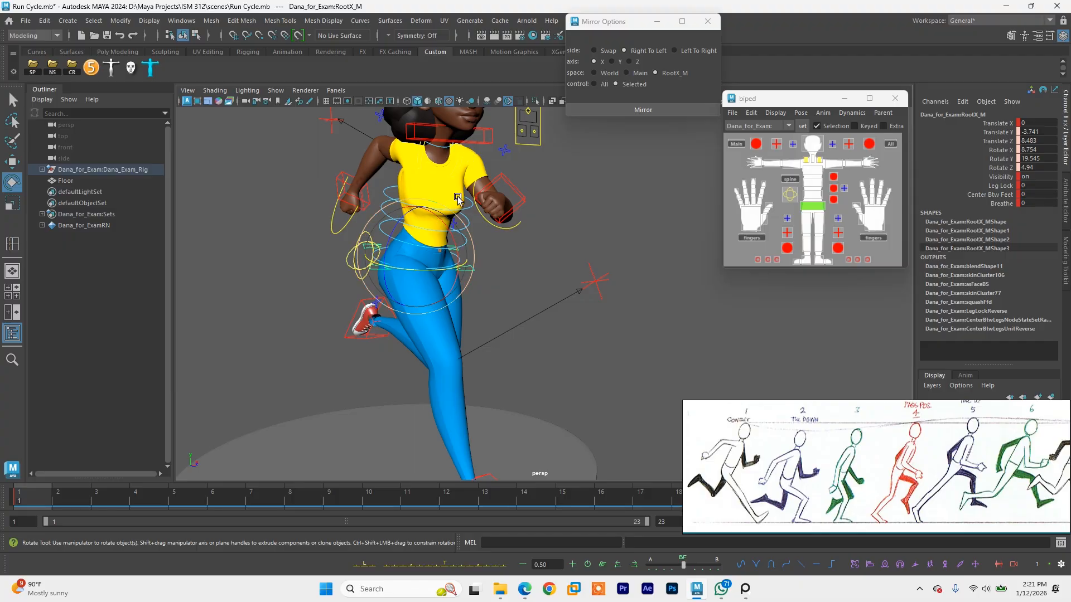
{"action": "left_click_drag", "start_coordinate": [408, 279], "coordinate": [455, 271], "text": "alt"}
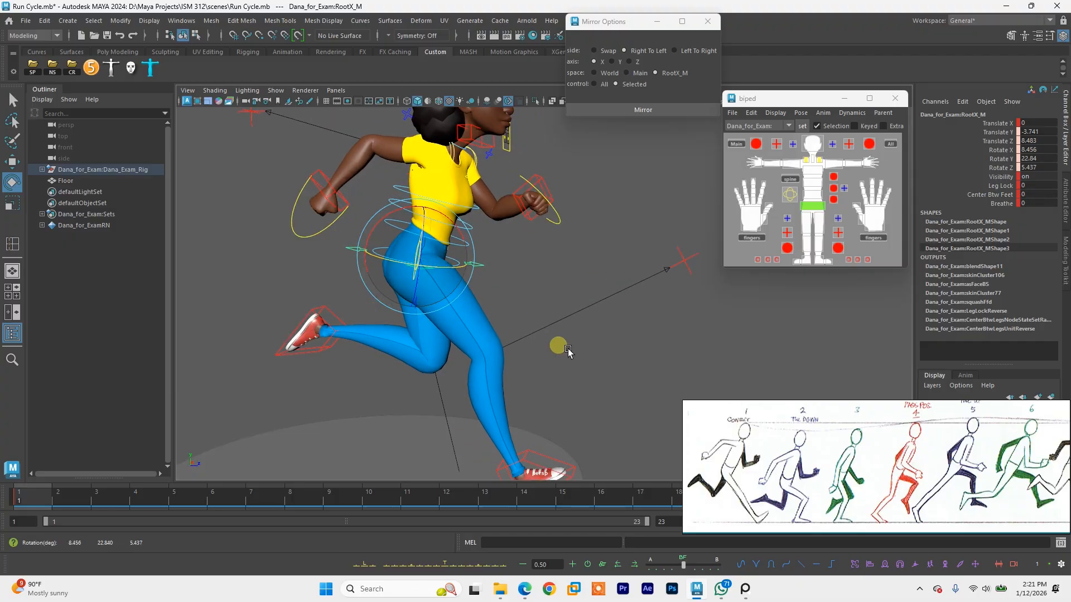
Step: Select the left foot control IKLeg_L and display the viewport with all lights to examine the pose as a silhouette
{"action": "left_click_drag", "start_coordinate": [567, 351], "coordinate": [555, 384], "text": "alt"}
{"action": "left_click", "coordinate": [522, 373]}
{"action": "key", "text": "w"}
{"action": "left_click_drag", "start_coordinate": [459, 316], "coordinate": [396, 274], "text": "alt"}
{"action": "middle_click_drag", "start_coordinate": [397, 273], "coordinate": [546, 325], "text": "alt"}
{"action": "left_click_drag", "start_coordinate": [547, 325], "coordinate": [449, 252], "text": "alt"}
{"action": "left_click", "coordinate": [471, 292]}
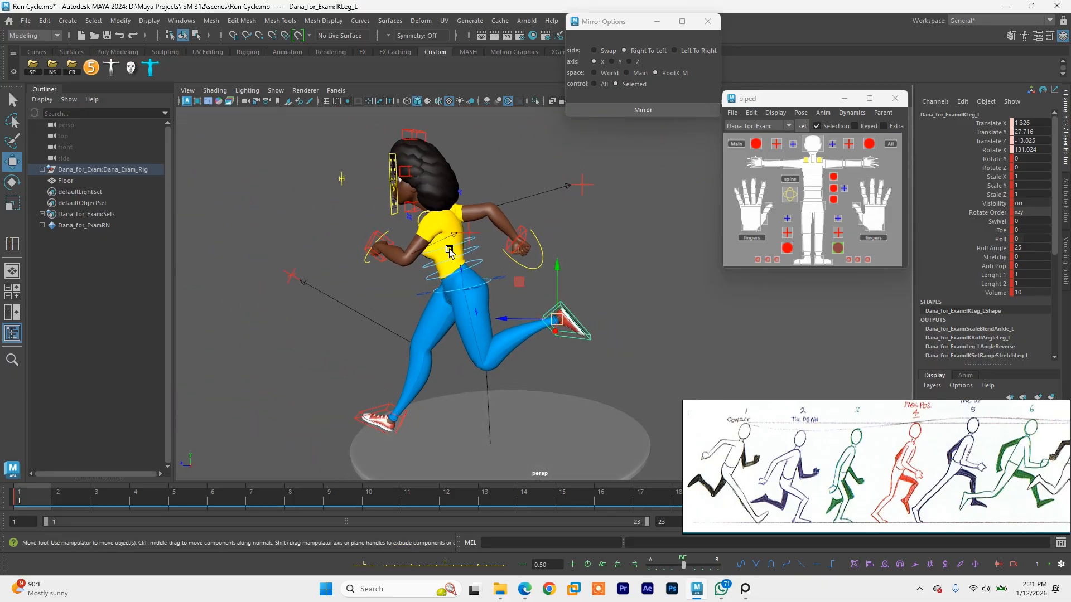
{"action": "left_click", "coordinate": [460, 101]}
{"action": "left_click_drag", "start_coordinate": [510, 203], "coordinate": [501, 252], "text": "alt"}
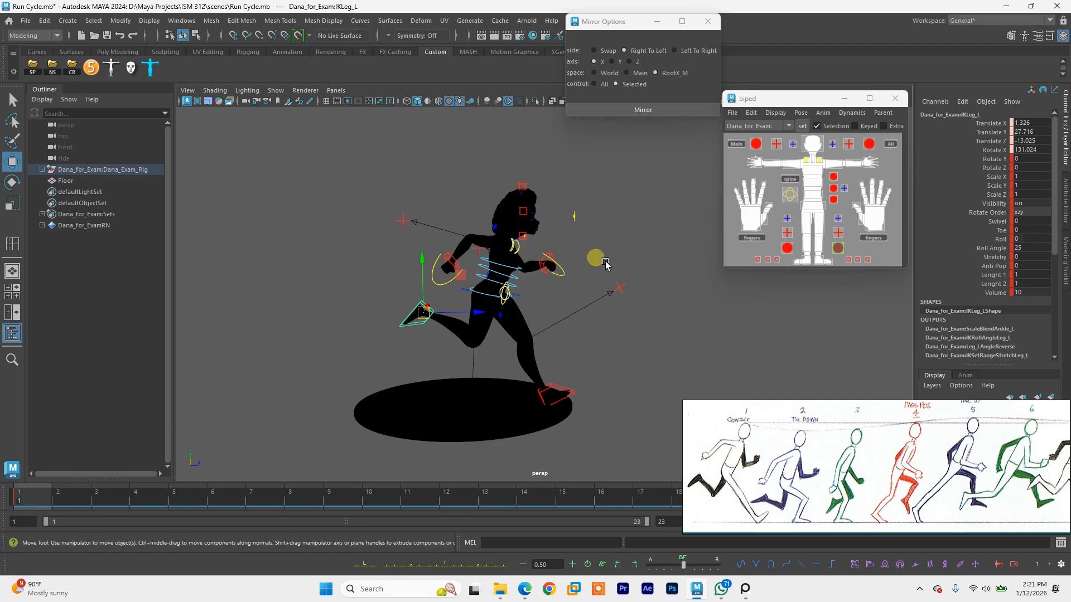
{"action": "left_click_drag", "start_coordinate": [605, 264], "coordinate": [433, 286], "text": "alt"}
Step: Reposition the right elbow control PoleArm_R against the silhouette, save the scene and restore the default viewport lighting
{"action": "left_click", "coordinate": [386, 259]}
{"action": "left_click", "coordinate": [477, 224]}
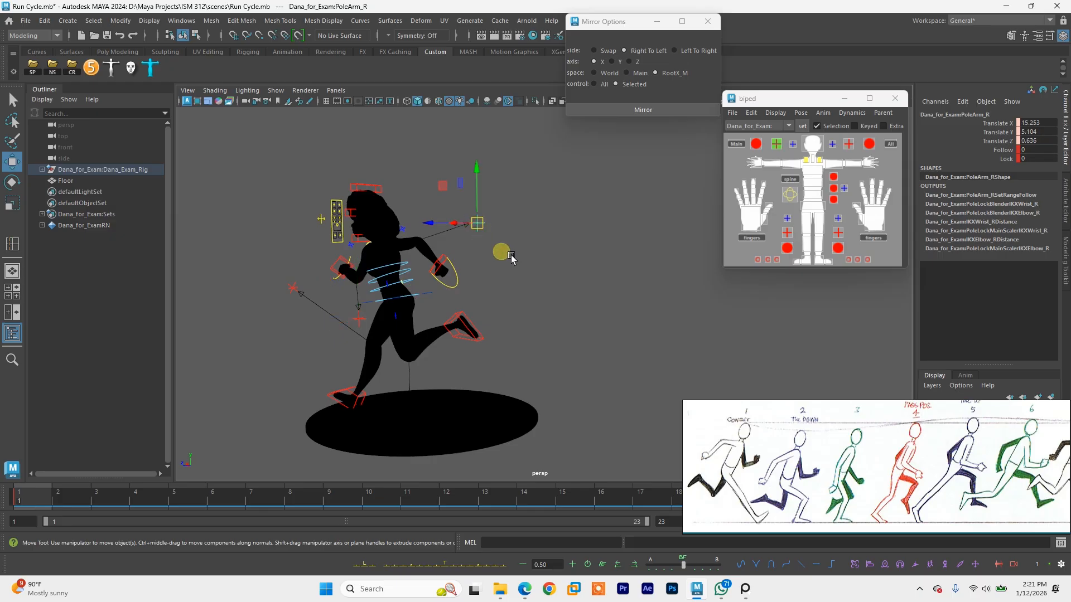
{"action": "left_click_drag", "start_coordinate": [506, 254], "coordinate": [453, 259], "text": "alt"}
{"action": "left_click_drag", "start_coordinate": [476, 225], "coordinate": [411, 192]}
{"action": "left_click", "coordinate": [430, 225]}
{"action": "key", "text": "e"}
{"action": "key", "text": "ctrl+s"}
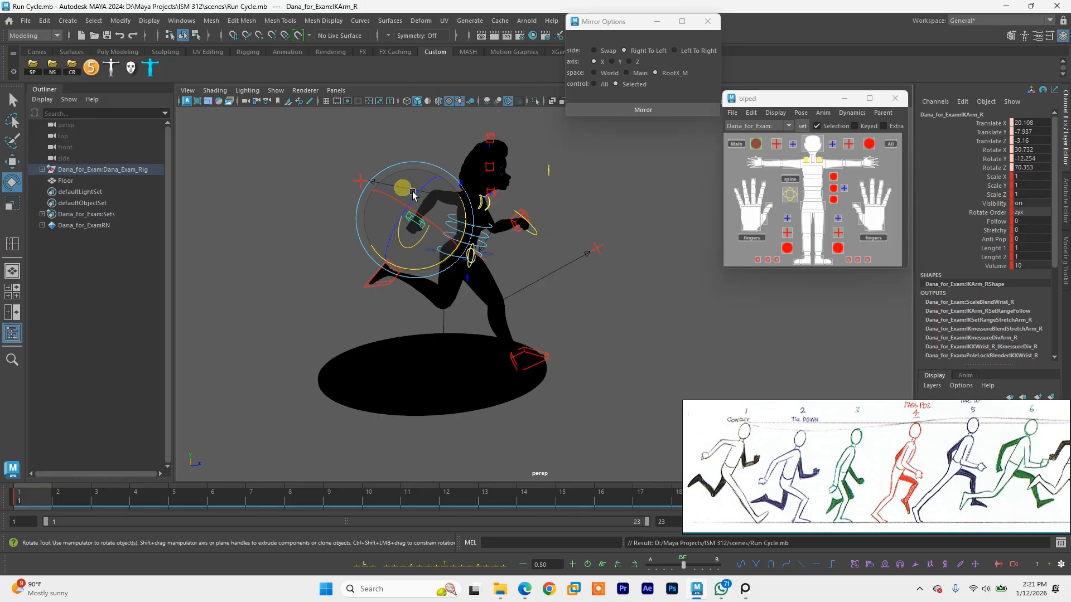
{"action": "left_click", "coordinate": [459, 104]}
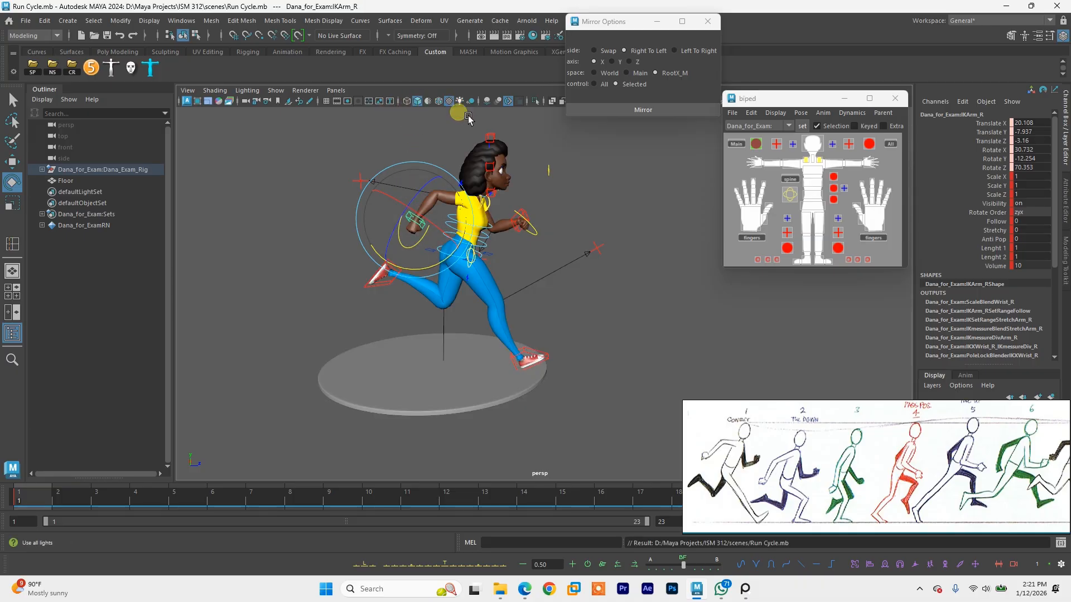
Step: Rotate the right hand control IKArm_R to about X 38.2, Y -0.1 and Z 77.0, and save the scene
{"action": "left_click_drag", "start_coordinate": [494, 251], "coordinate": [502, 264], "text": "alt"}
{"action": "scroll", "coordinate": [503, 263], "scroll_direction": "up", "scroll_amount": 2}
{"action": "scroll", "coordinate": [502, 264], "scroll_direction": "up", "scroll_amount": 2}
{"action": "middle_click_drag", "start_coordinate": [502, 264], "coordinate": [537, 365], "text": "alt"}
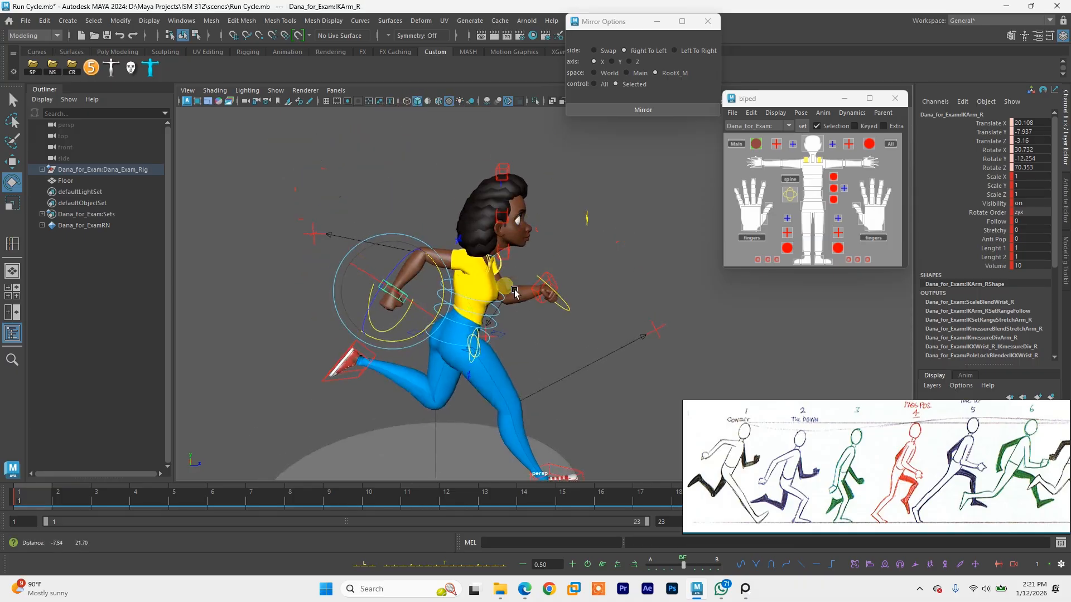
{"action": "left_click", "coordinate": [492, 266]}
{"action": "left_click_drag", "start_coordinate": [483, 227], "coordinate": [492, 228]}
{"action": "left_click_drag", "start_coordinate": [522, 284], "coordinate": [473, 343], "text": "alt"}
{"action": "key", "text": "q"}
{"action": "left_click", "coordinate": [461, 305]}
{"action": "key", "text": "e"}
{"action": "left_click_drag", "start_coordinate": [478, 303], "coordinate": [614, 296], "text": "alt"}
{"action": "left_click", "coordinate": [329, 321]}
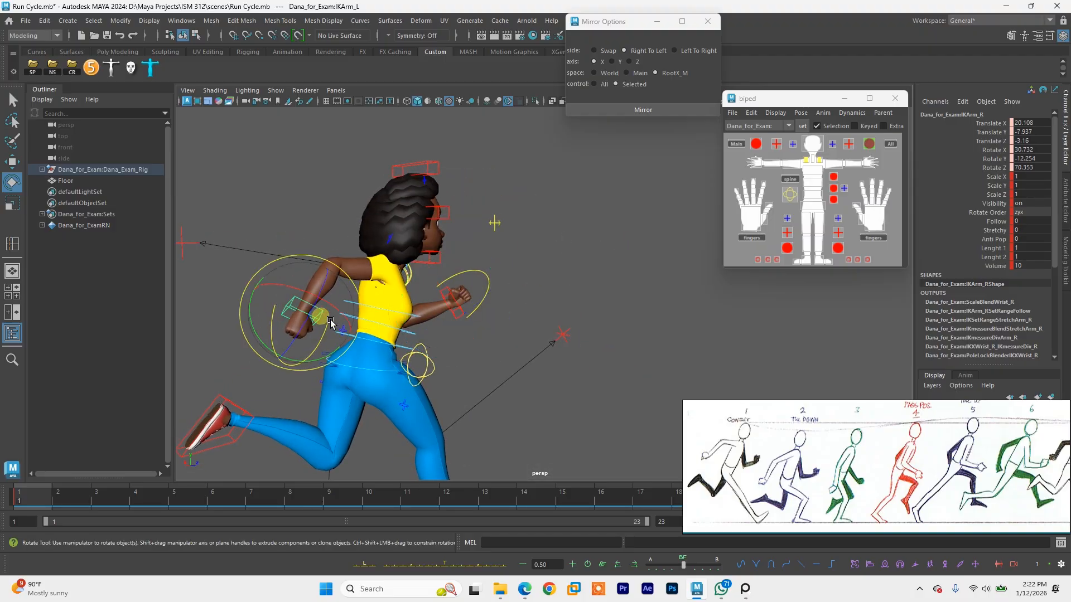
{"action": "left_click_drag", "start_coordinate": [330, 323], "coordinate": [350, 312]}
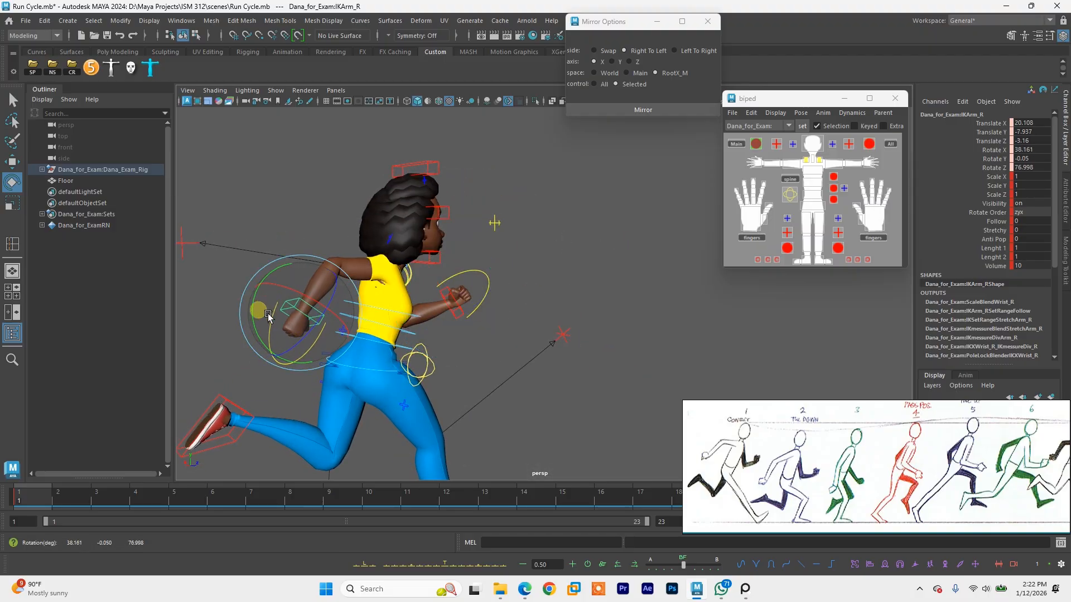
{"action": "left_click", "coordinate": [353, 239]}
{"action": "key", "text": "ctrl+s"}
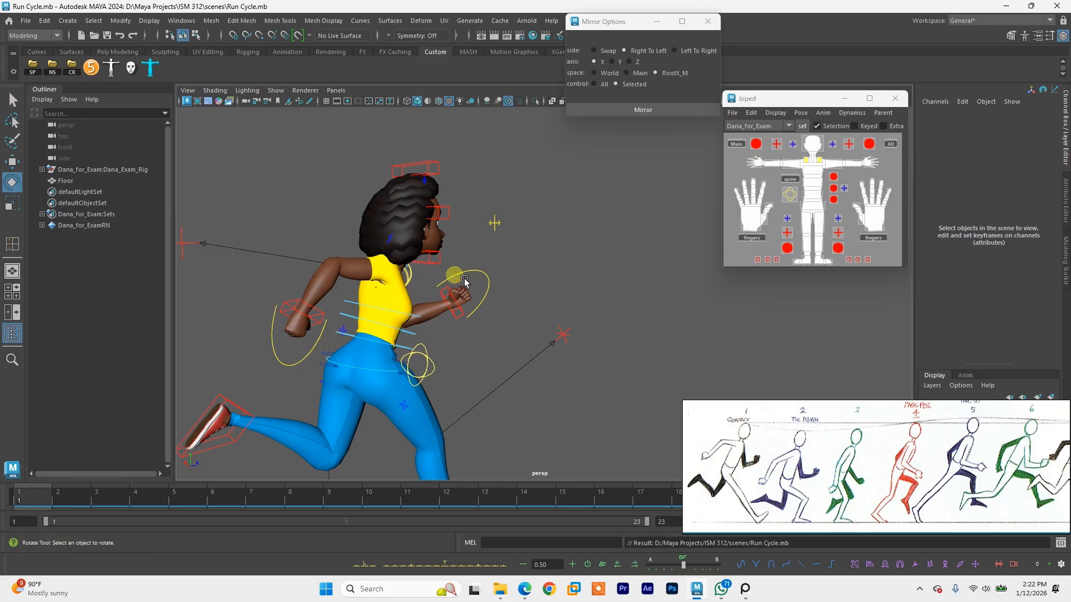
{"action": "scroll", "coordinate": [465, 279], "scroll_direction": "down", "scroll_amount": 3}
{"action": "left_click_drag", "start_coordinate": [474, 280], "coordinate": [508, 318], "text": "alt"}
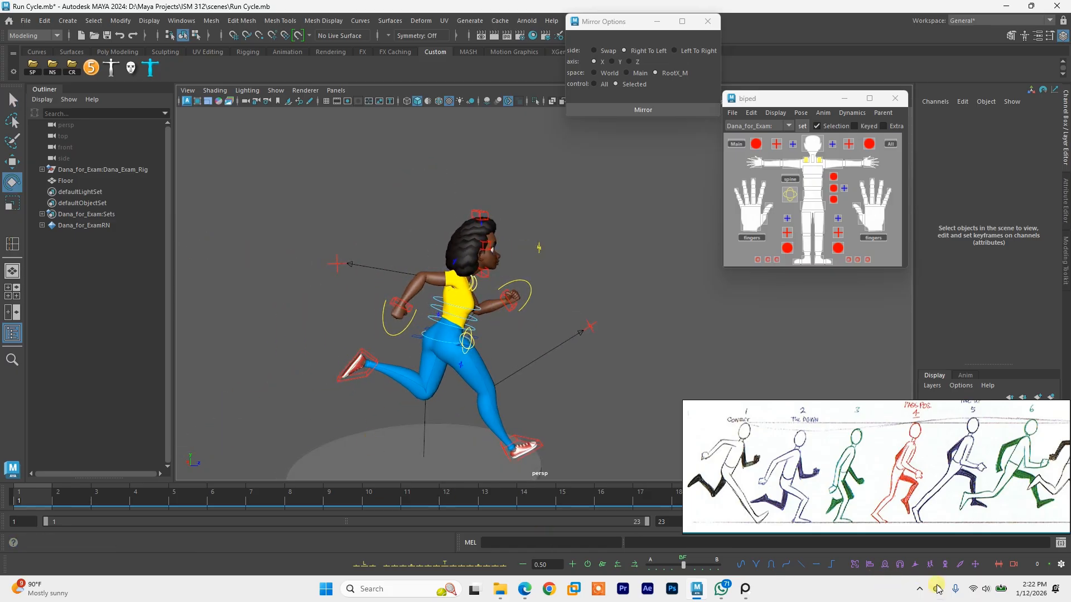
{"action": "left_click", "coordinate": [919, 589]}
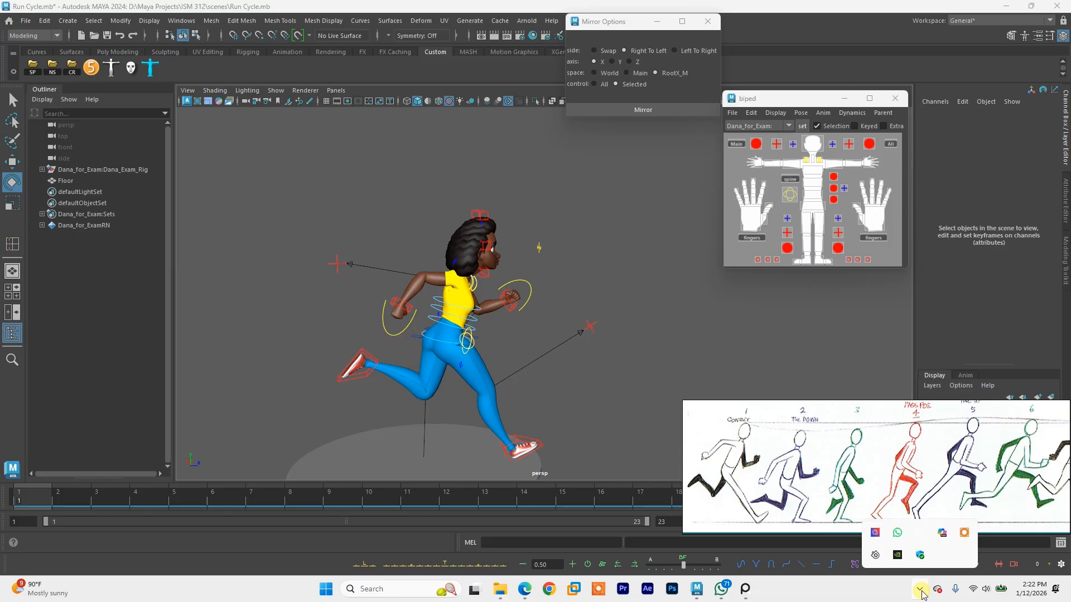
{"action": "left_click", "coordinate": [964, 535]}
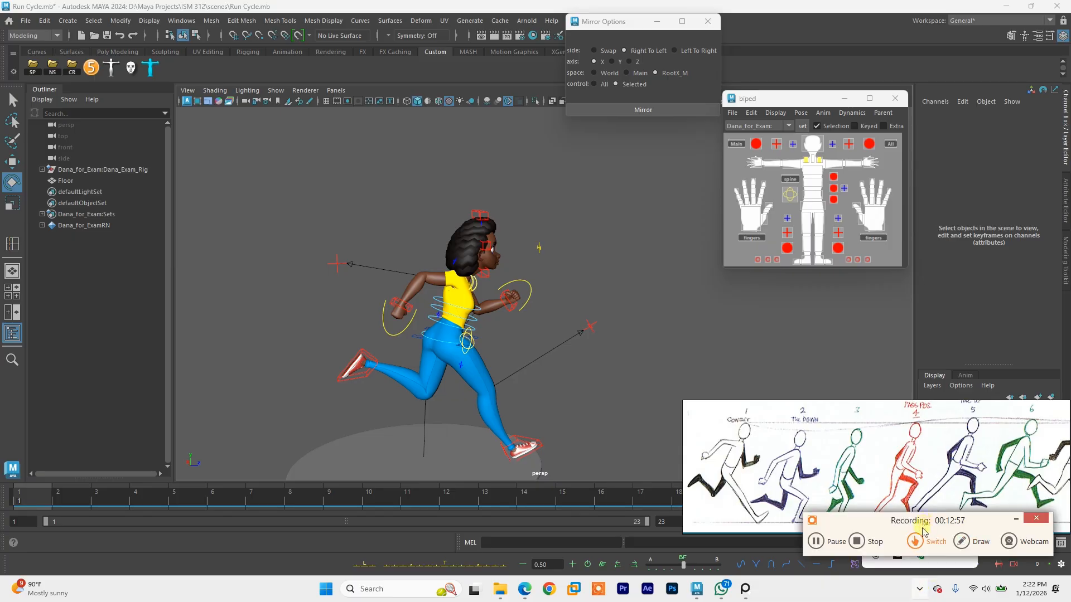
{"action": "left_click", "coordinate": [816, 542]}
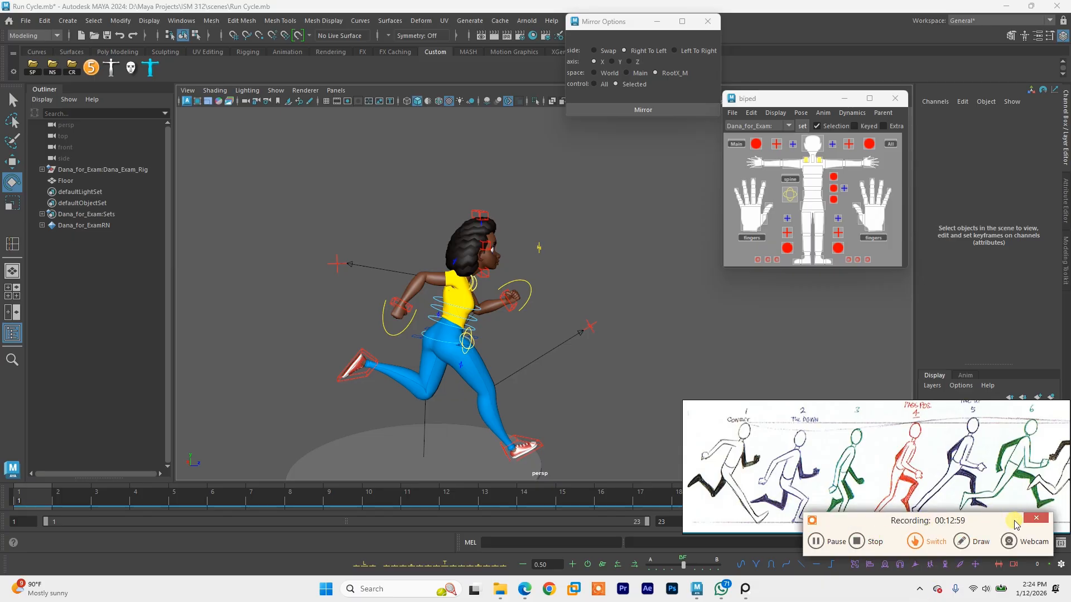
{"action": "left_click", "coordinate": [1014, 521]}
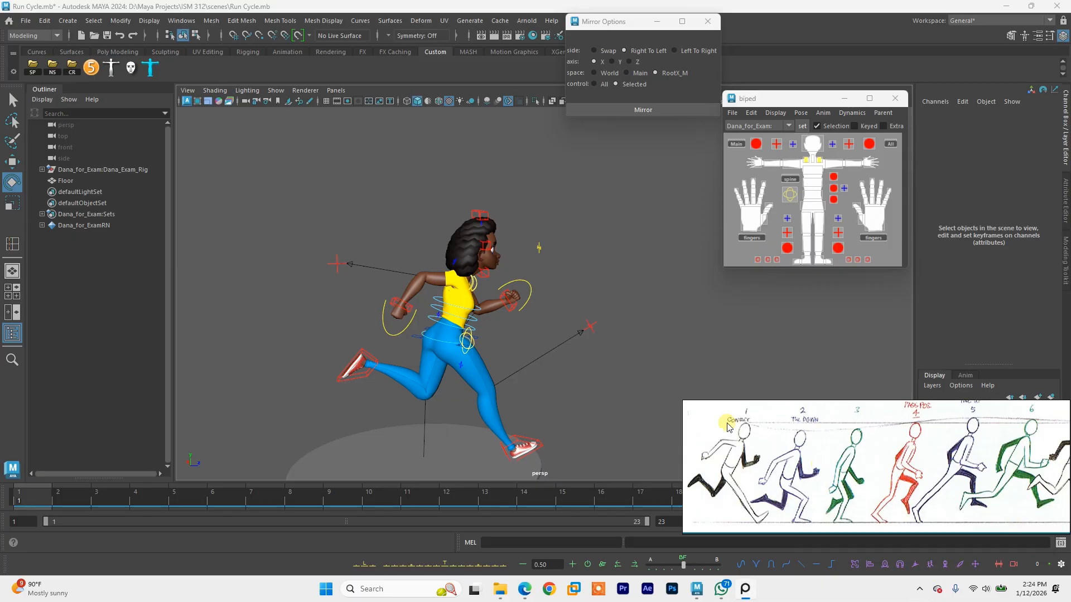
{"action": "left_click", "coordinate": [921, 593]}
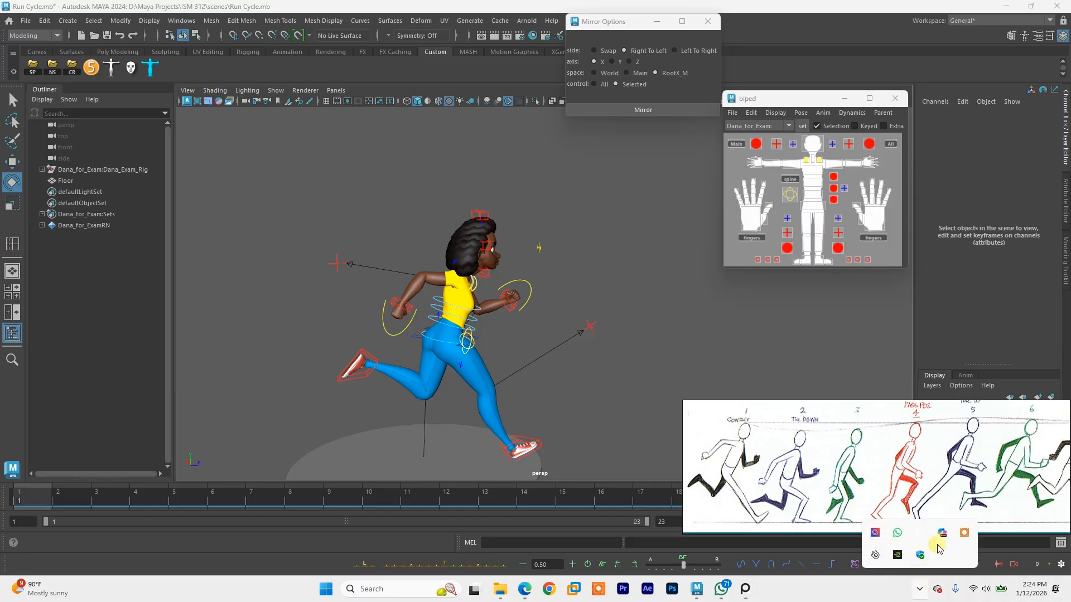
{"action": "left_click", "coordinate": [851, 378]}
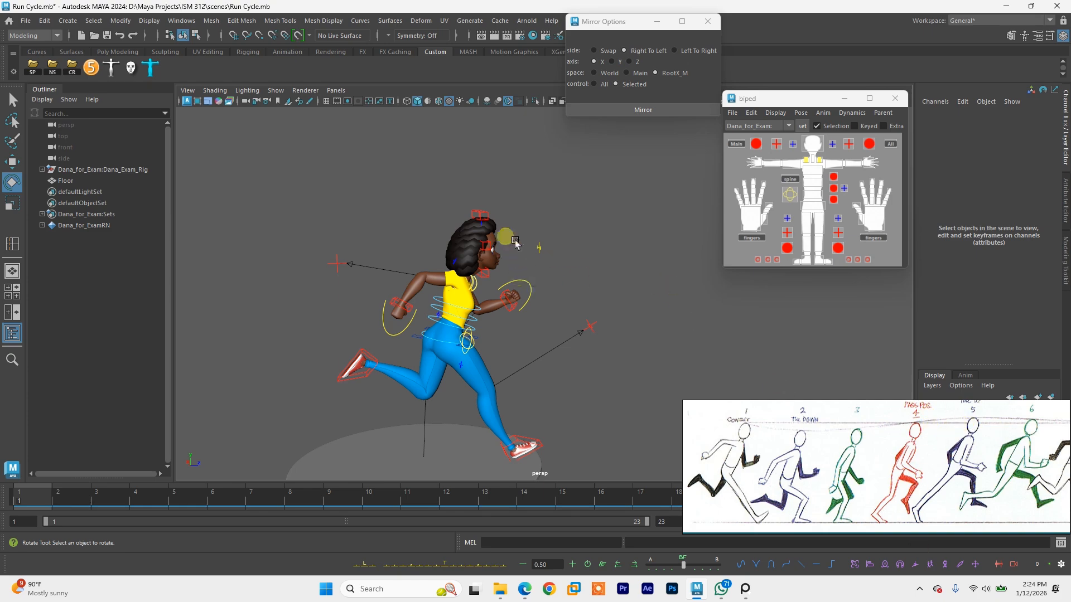
Step: Select all of the rig's controls and key the contact pose at frame 1
{"action": "left_click_drag", "start_coordinate": [514, 243], "coordinate": [544, 295], "text": "alt"}
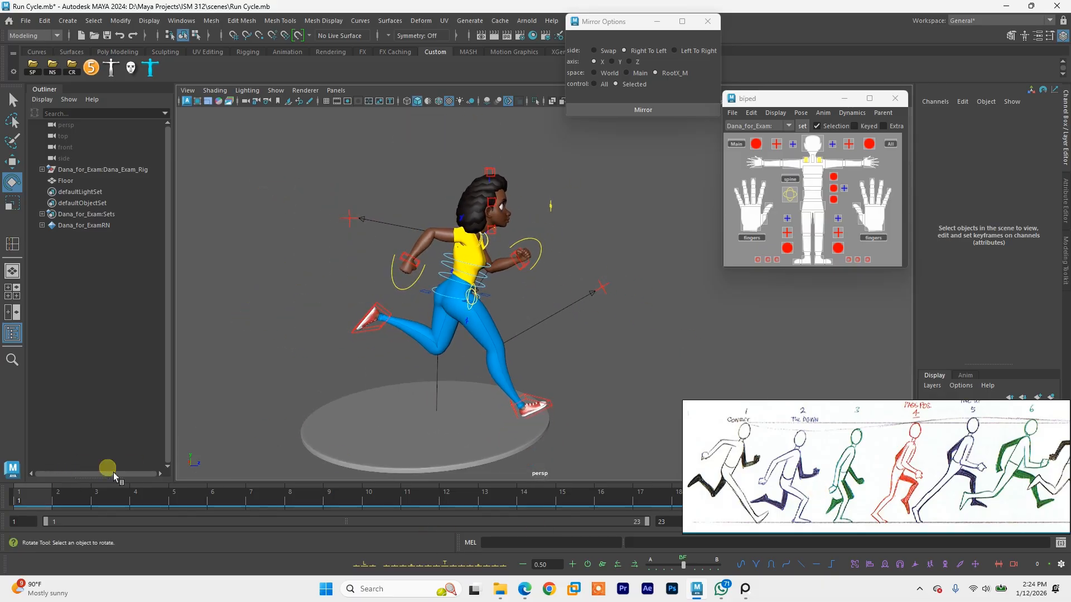
{"action": "left_click", "coordinate": [891, 145]}
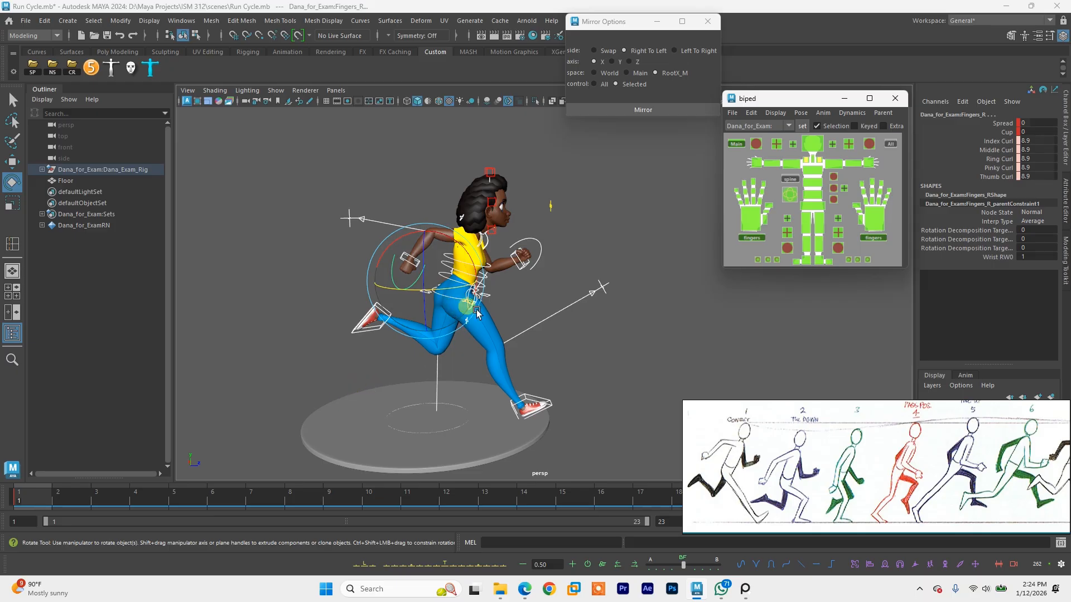
{"action": "key", "text": "q"}
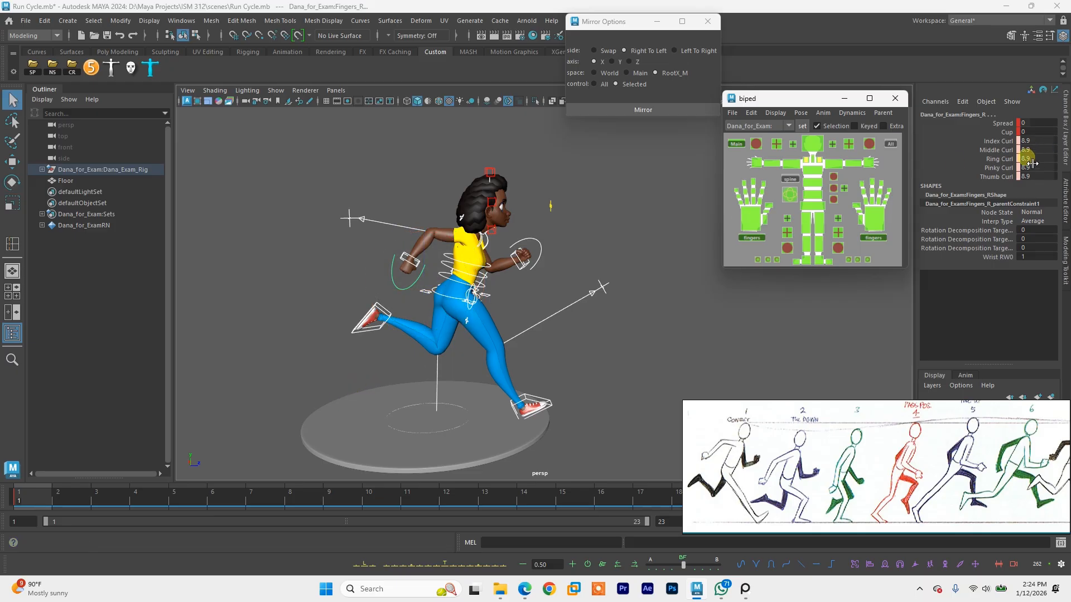
{"action": "key", "text": "s"}
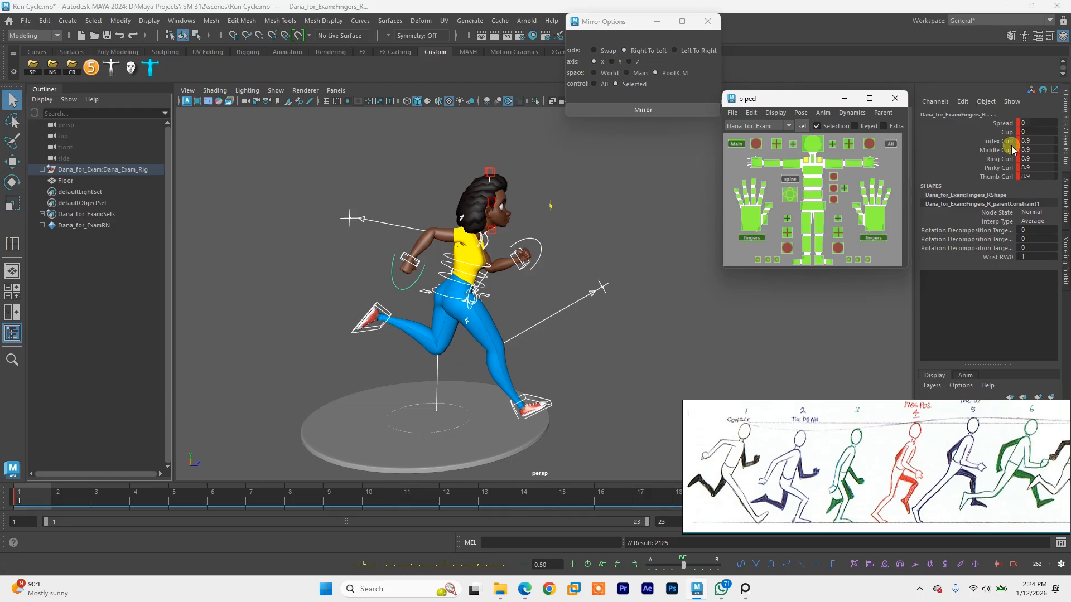
Step: Fit all seven poses of the reference drawing in its window, move it clear of the timeline, and go to frame 12
{"action": "left_click_drag", "start_coordinate": [521, 272], "coordinate": [564, 273], "text": "alt"}
{"action": "left_click_drag", "start_coordinate": [470, 267], "coordinate": [640, 335], "text": "alt"}
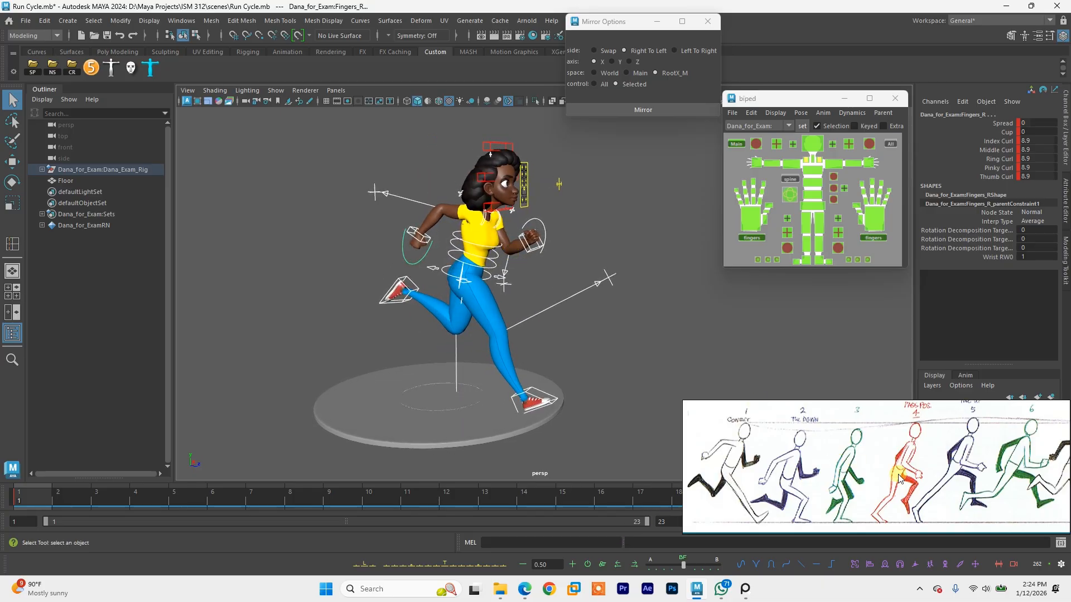
{"action": "scroll", "coordinate": [970, 472], "scroll_direction": "down", "scroll_amount": 3}
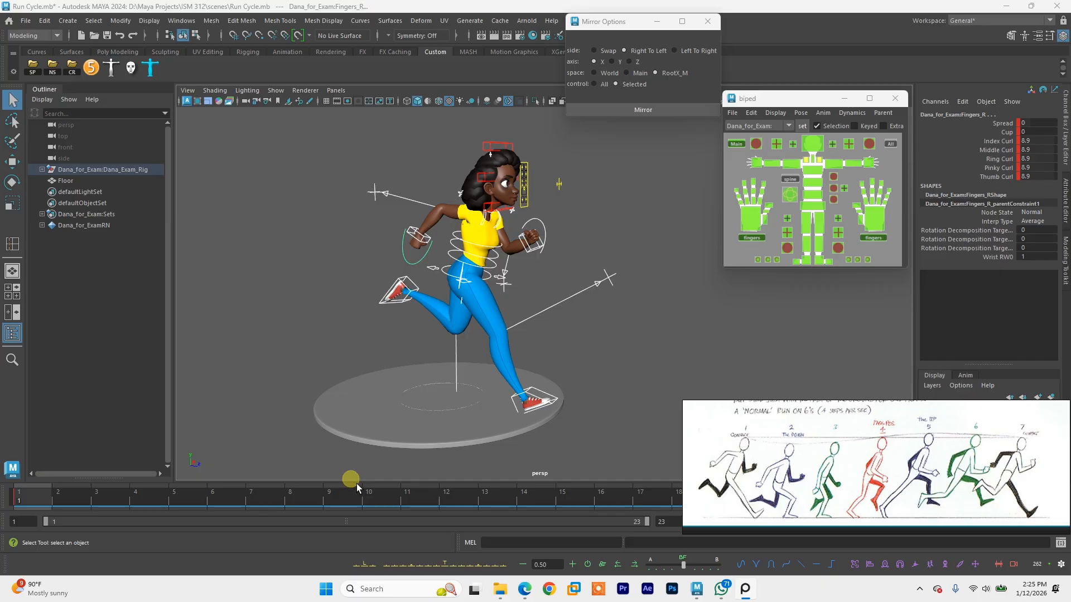
{"action": "left_click_drag", "start_coordinate": [789, 454], "coordinate": [771, 400]}
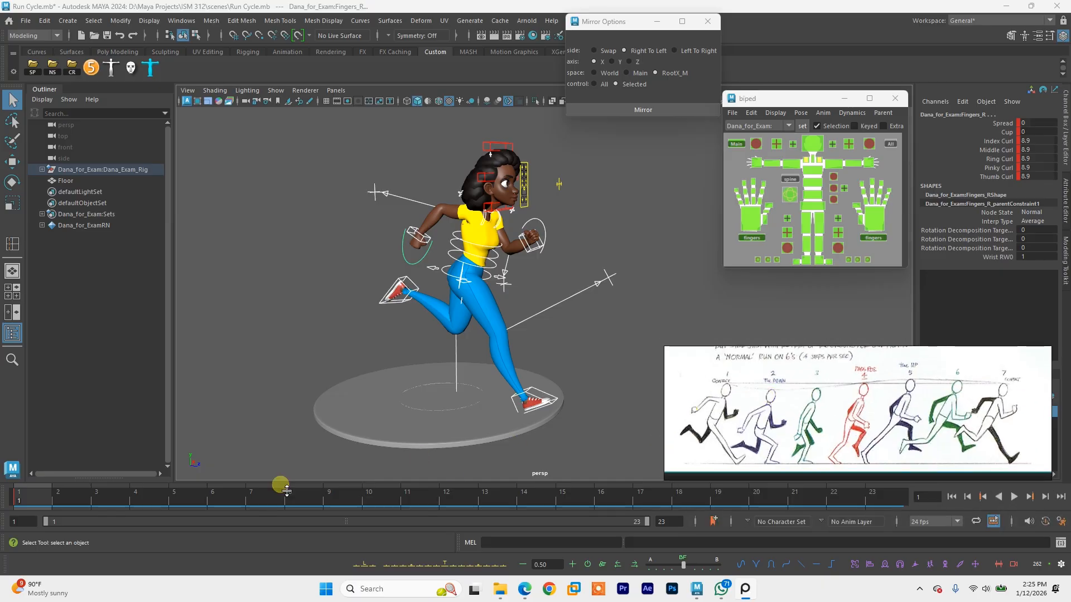
{"action": "left_click", "coordinate": [474, 506]}
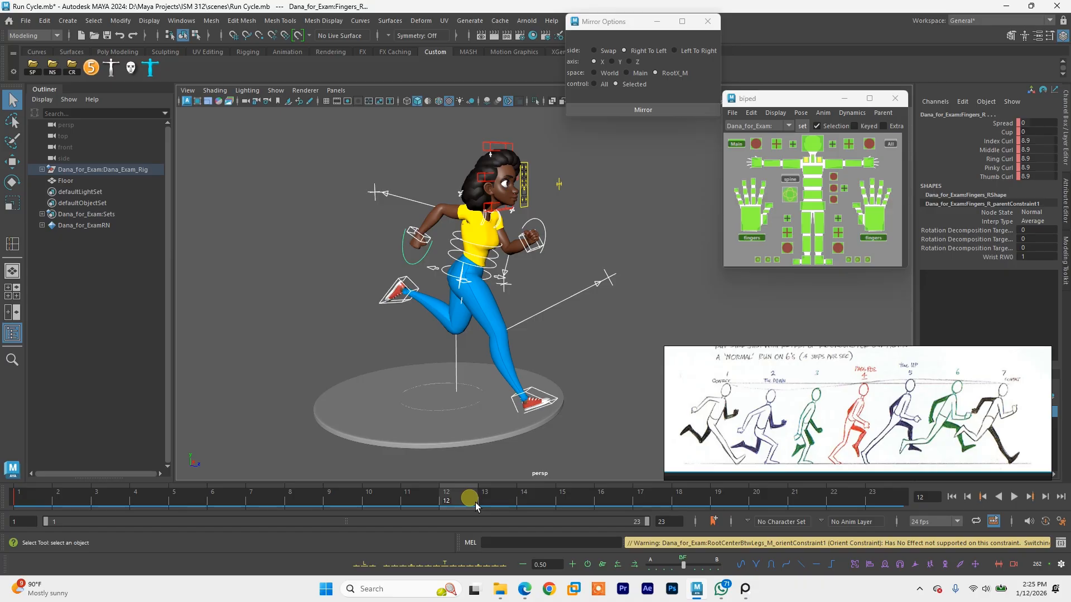
Step: Key the contact pose on all rig controls at frames 12 and 23
{"action": "key", "text": "s"}
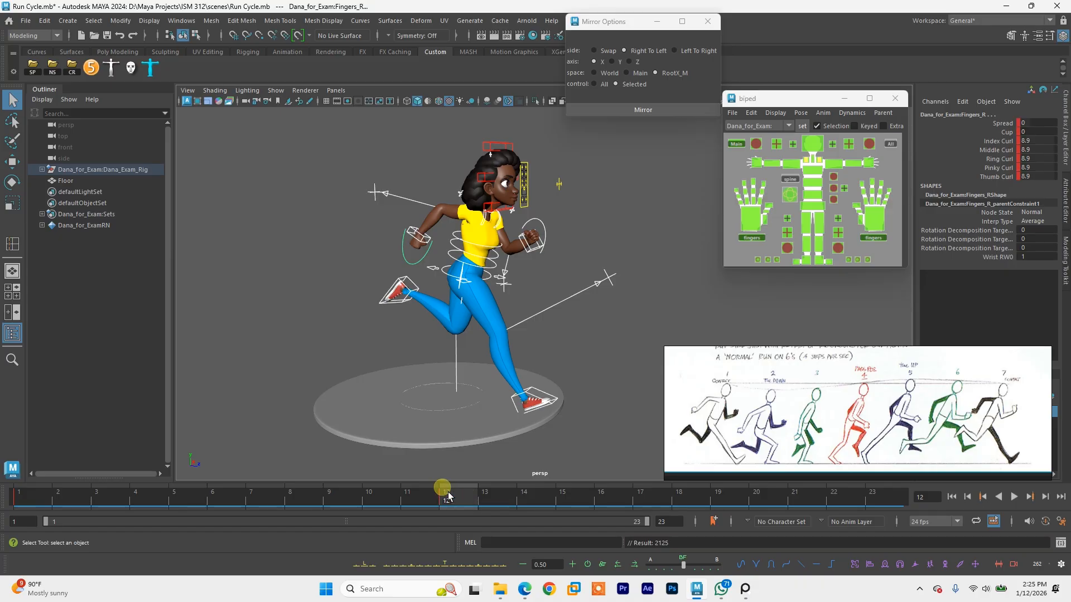
{"action": "left_click", "coordinate": [887, 505]}
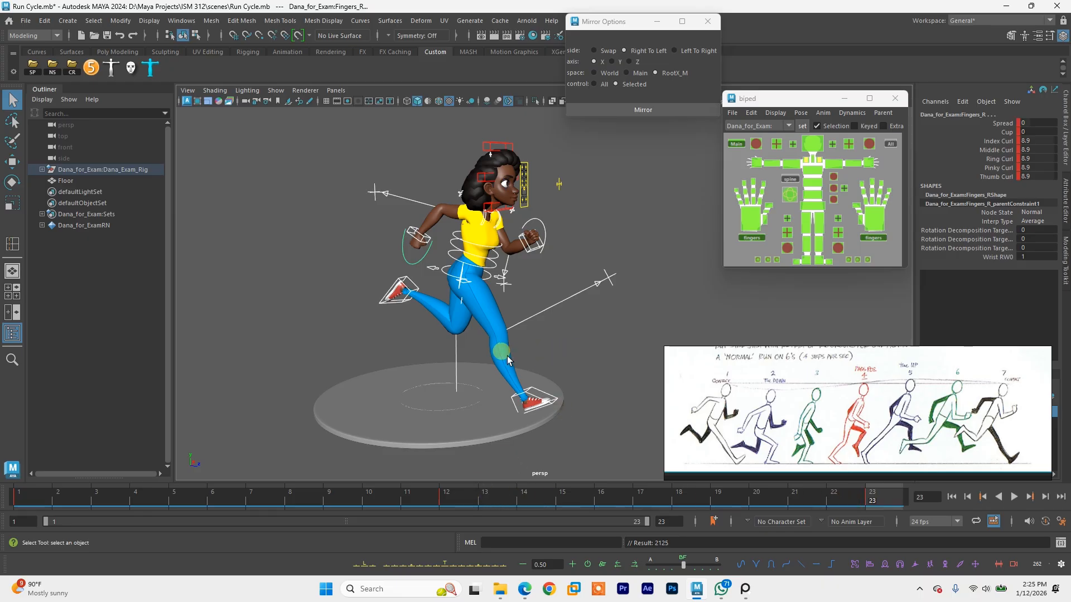
{"action": "mouse_move", "coordinate": [535, 335]}
{"action": "left_mouse_down", "text": "alt"}
{"action": "mouse_move", "coordinate": [475, 333]}
{"action": "mouse_move", "coordinate": [516, 336]}
{"action": "left_mouse_up", "text": "alt"}
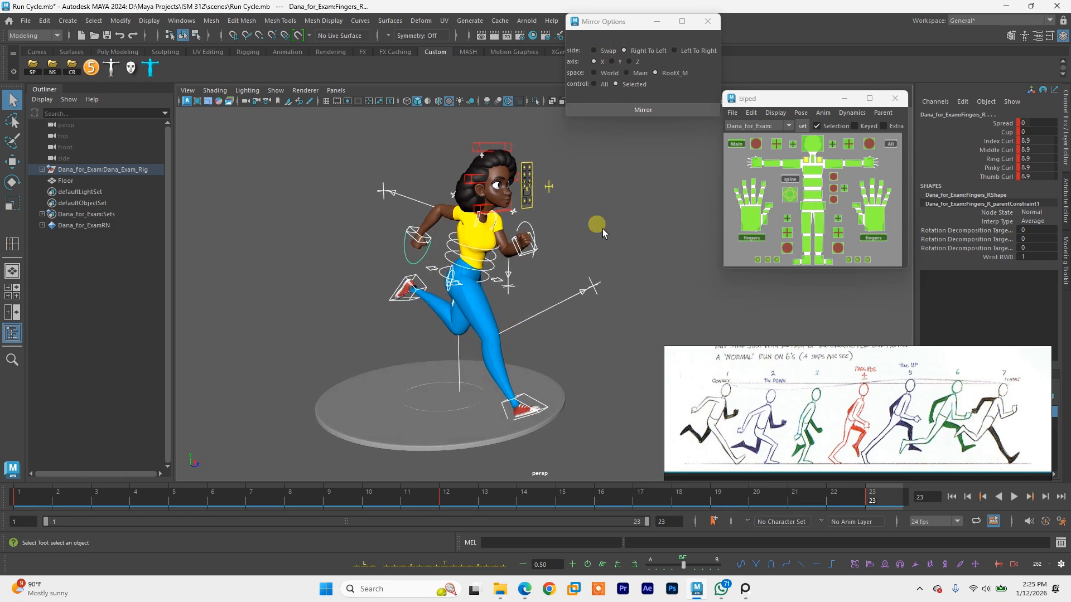
Step: Try to mirror the root, arm and leg controls from right to left at frame 23
{"action": "left_click", "coordinate": [815, 208]}
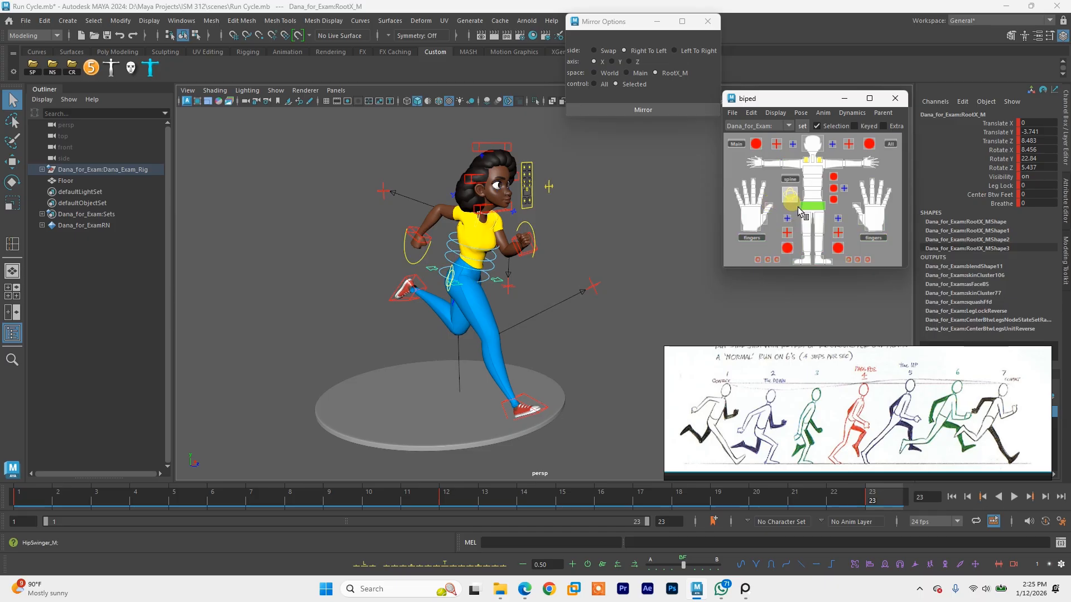
{"action": "left_click", "coordinate": [763, 146]}
{"action": "left_click", "coordinate": [848, 145]}
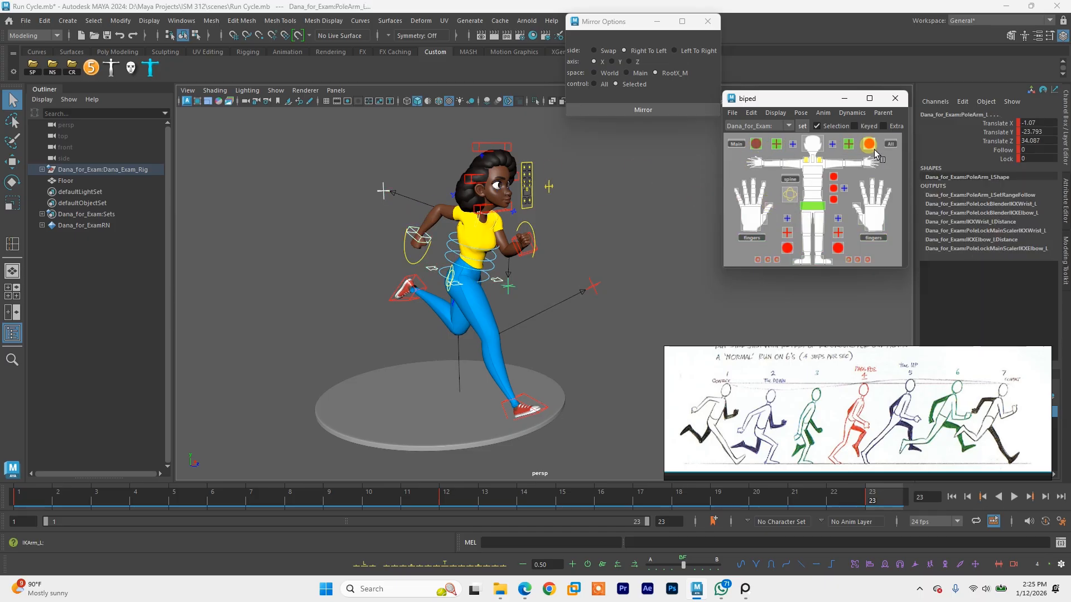
{"action": "left_click", "coordinate": [877, 220]}
{"action": "left_click", "coordinate": [810, 259]}
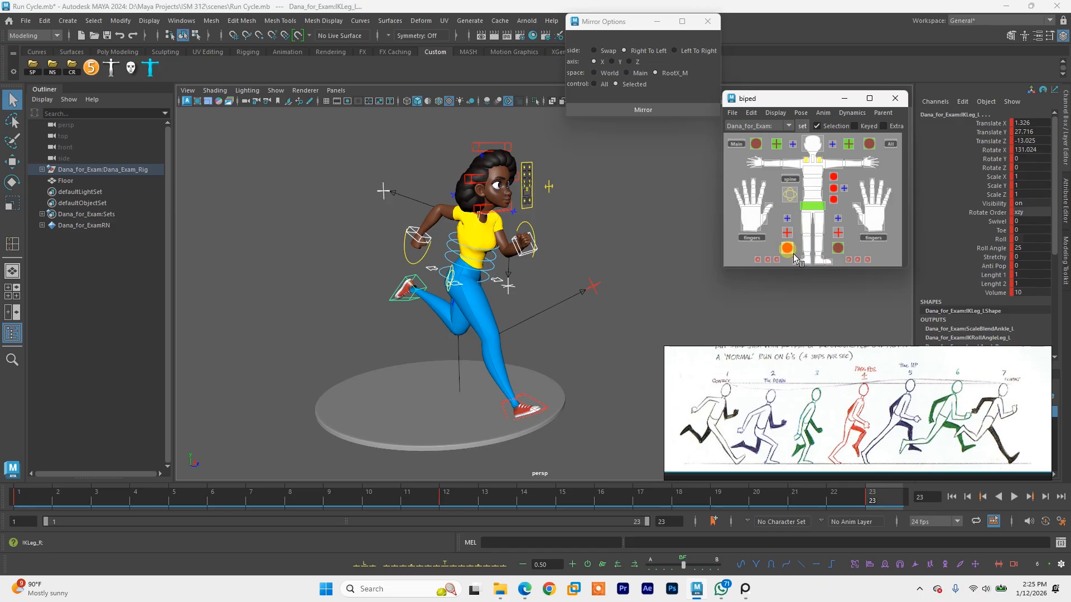
{"action": "left_click", "coordinate": [841, 238]}
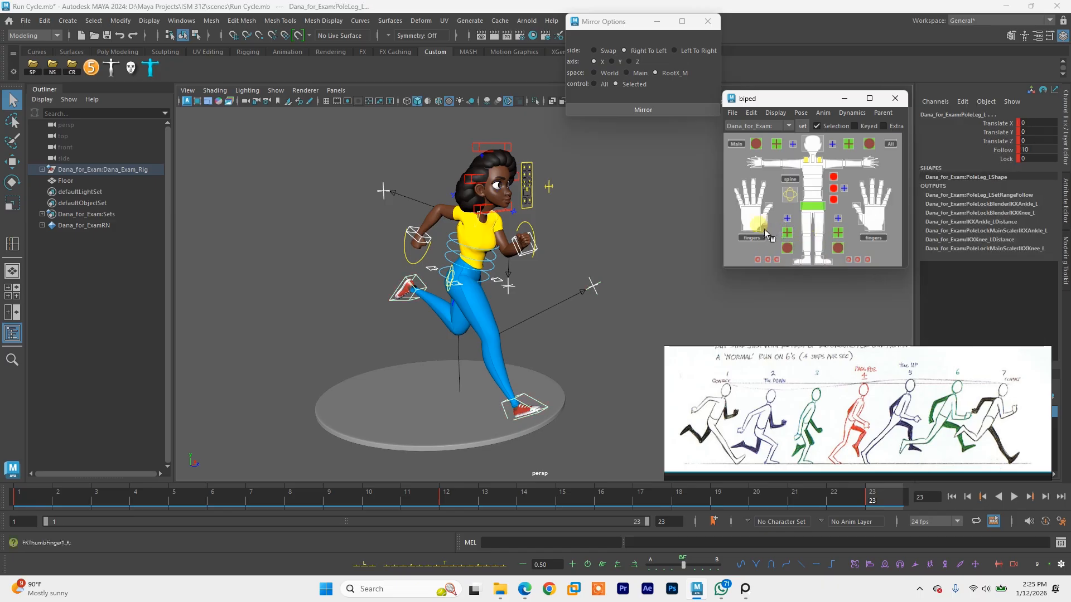
{"action": "left_click_drag", "start_coordinate": [463, 257], "coordinate": [497, 246], "text": "alt"}
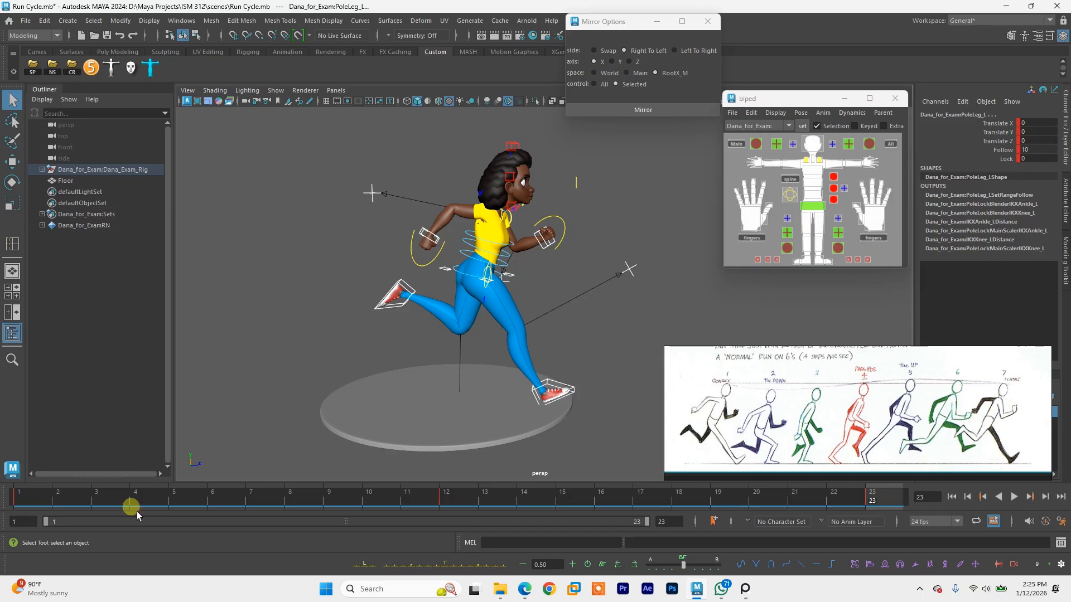
{"action": "left_click", "coordinate": [655, 114]}
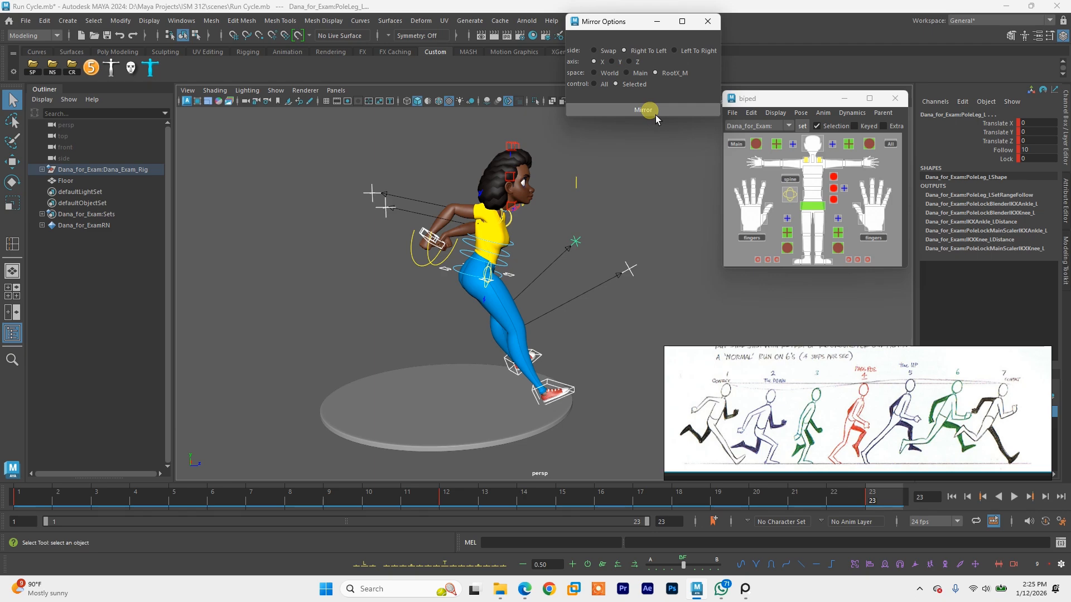
{"action": "left_click_drag", "start_coordinate": [608, 261], "coordinate": [485, 236], "text": "alt"}
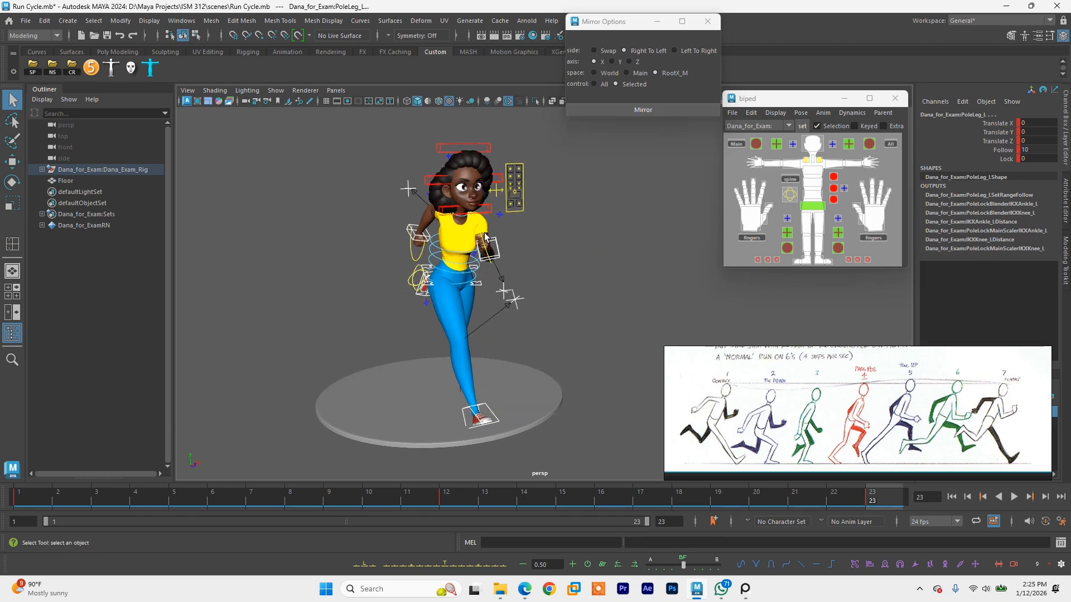
{"action": "right_click_drag", "start_coordinate": [485, 237], "coordinate": [525, 272], "text": "alt"}
{"action": "left_click_drag", "start_coordinate": [458, 225], "coordinate": [575, 230], "text": "alt"}
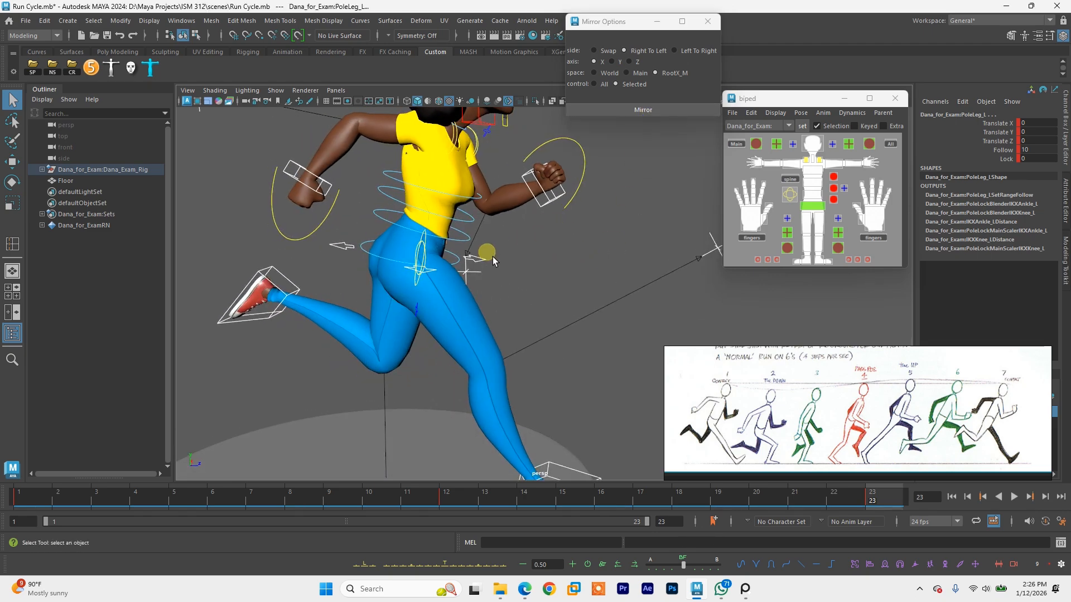
{"action": "left_click_drag", "start_coordinate": [477, 190], "coordinate": [449, 209], "text": "alt"}
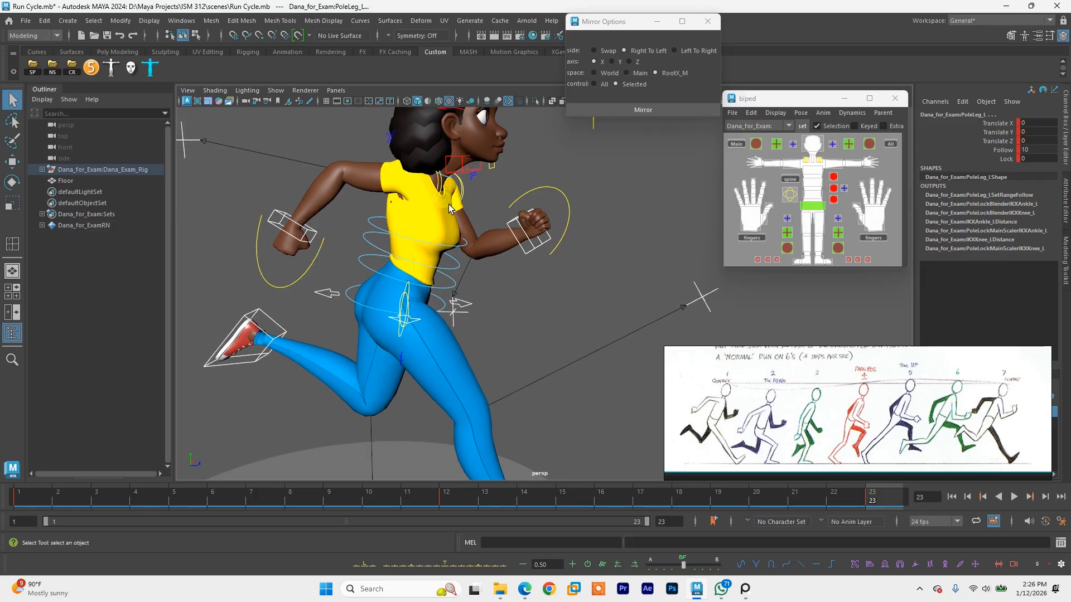
Step: Try the right-to-left mirror again with the shoulder control FKScapula_L added to the selection, and undo it
{"action": "left_click", "coordinate": [449, 194]}
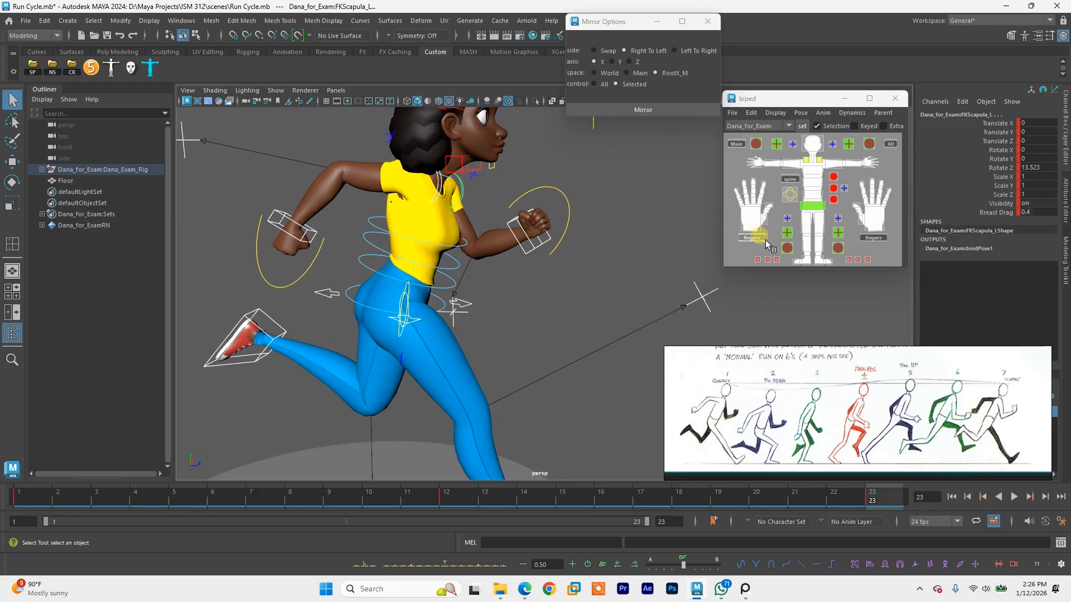
{"action": "left_click", "coordinate": [652, 116]}
{"action": "left_click_drag", "start_coordinate": [557, 198], "coordinate": [350, 244], "text": "alt"}
{"action": "key", "text": "ctrl+z"}
{"action": "left_click_drag", "start_coordinate": [584, 261], "coordinate": [547, 260], "text": "alt"}
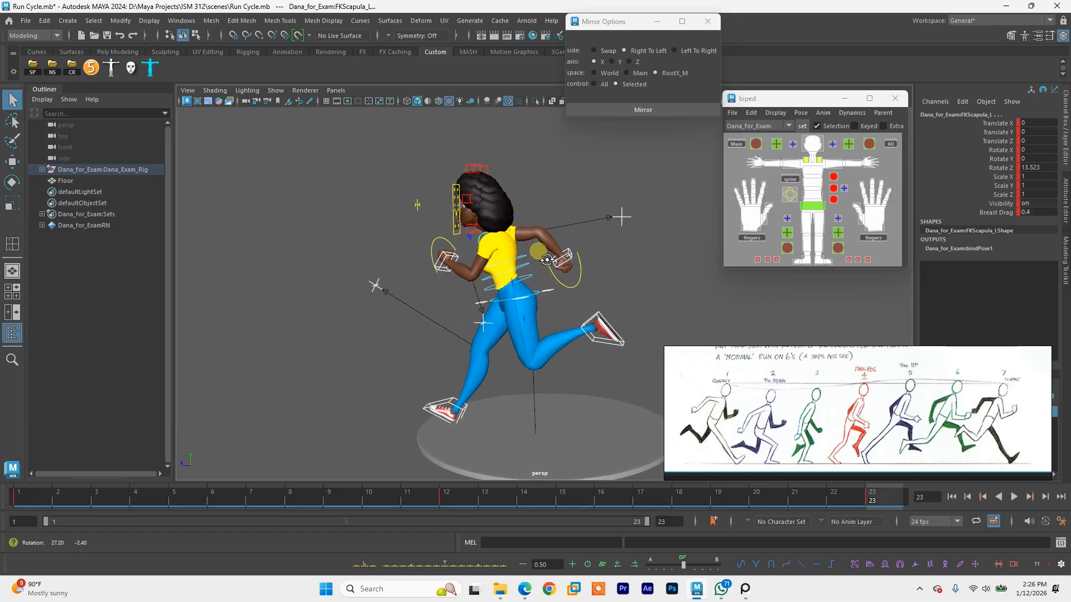
Step: Try to mirror every control of the rig from right to left
{"action": "left_click", "coordinate": [891, 143]}
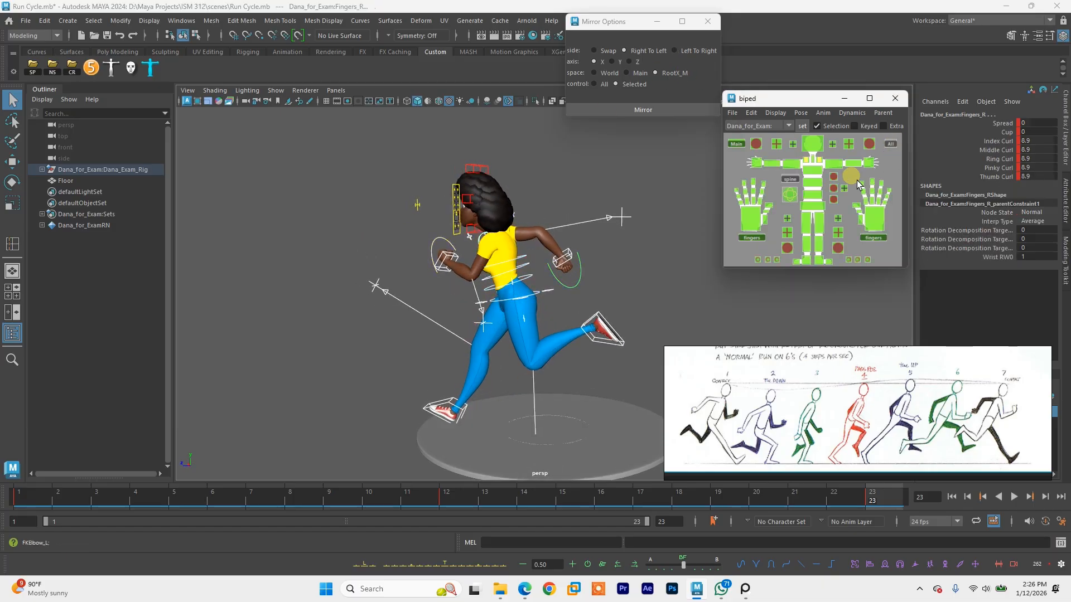
{"action": "left_click", "coordinate": [641, 115]}
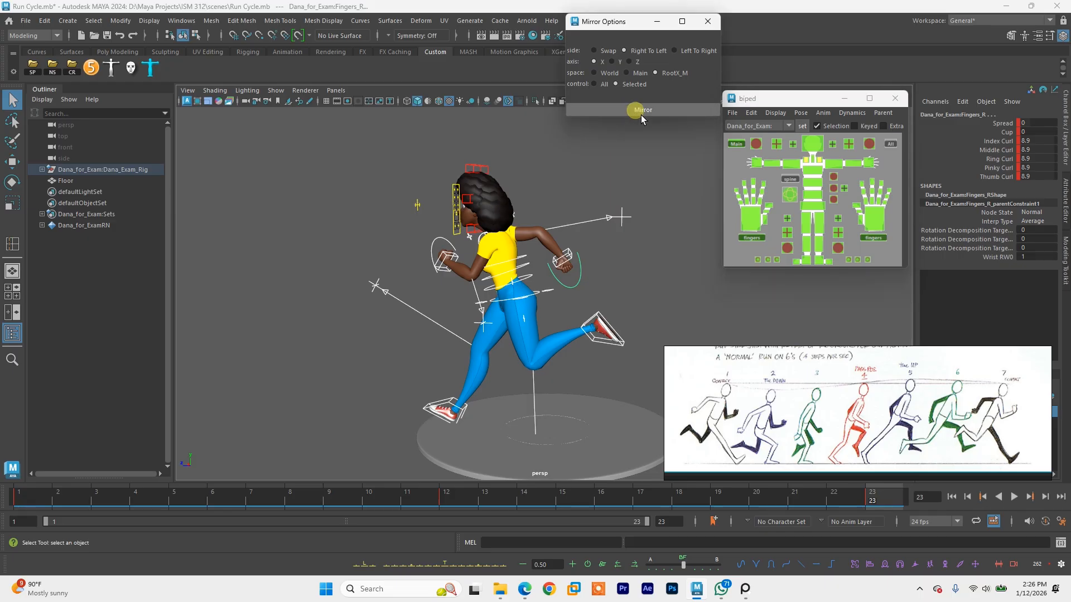
{"action": "left_click_drag", "start_coordinate": [527, 287], "coordinate": [616, 384], "text": "alt"}
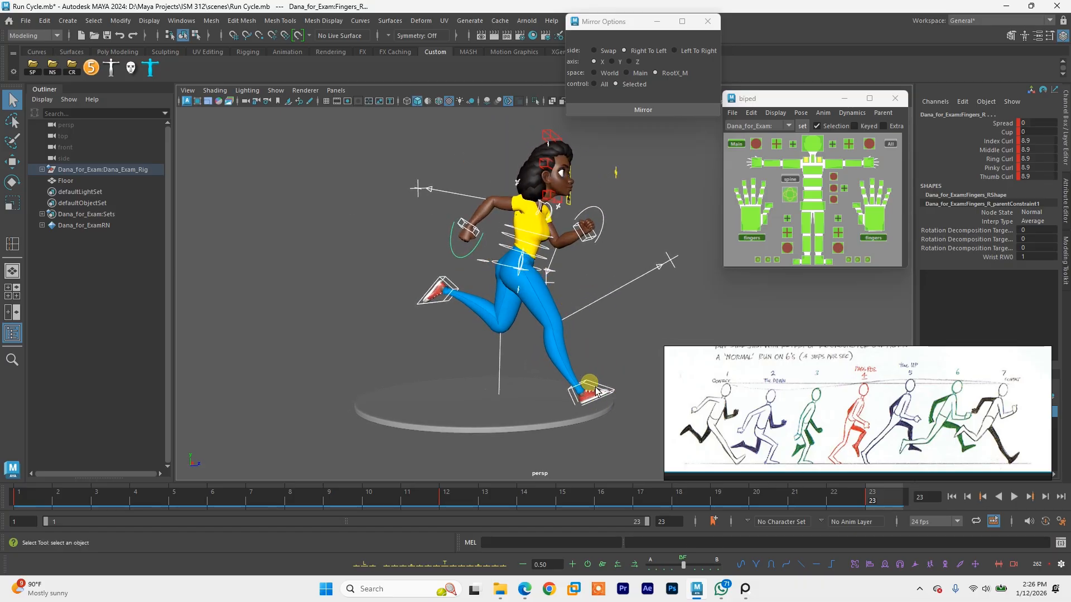
Step: Swing the right foot control IKLeg_R back and up to about Y 27.2, Z -12.0, Rotate X 122.1, and adjust its sideways position
{"action": "left_click", "coordinate": [594, 391]}
{"action": "key", "text": "w"}
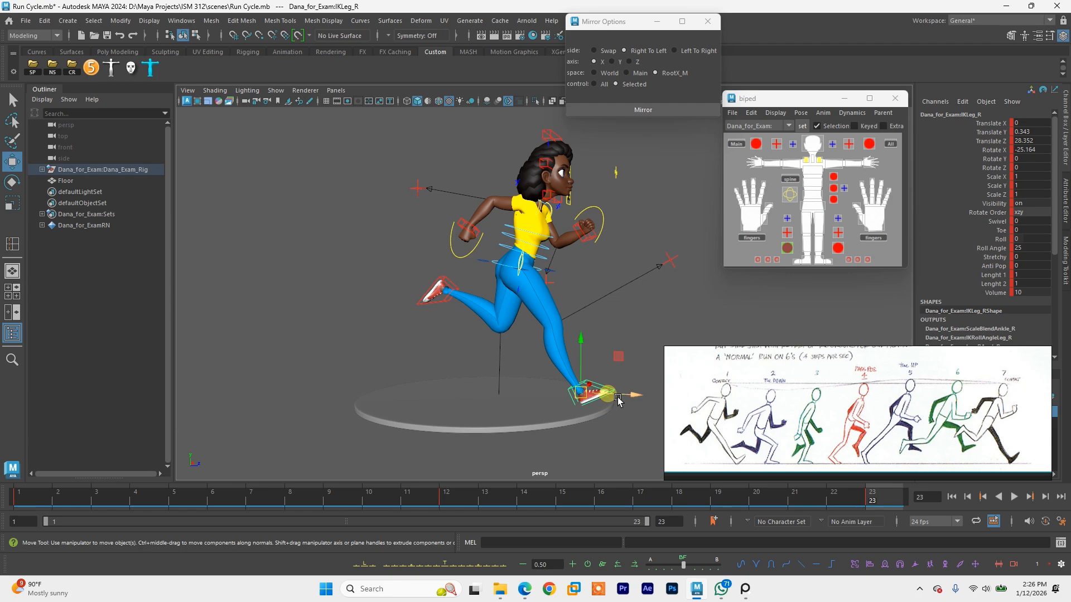
{"action": "left_click_drag", "start_coordinate": [618, 399], "coordinate": [510, 444]}
{"action": "key", "text": "e"}
{"action": "key", "text": "w"}
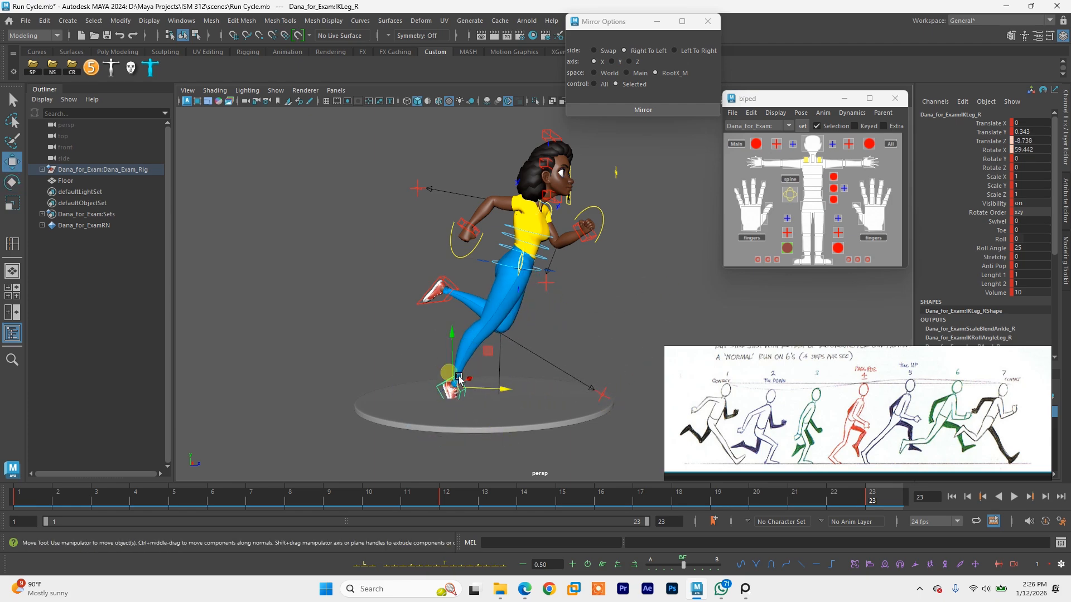
{"action": "left_click_drag", "start_coordinate": [458, 378], "coordinate": [498, 365]}
{"action": "key", "text": "e"}
{"action": "key", "text": "w"}
{"action": "left_click_drag", "start_coordinate": [484, 299], "coordinate": [504, 334]}
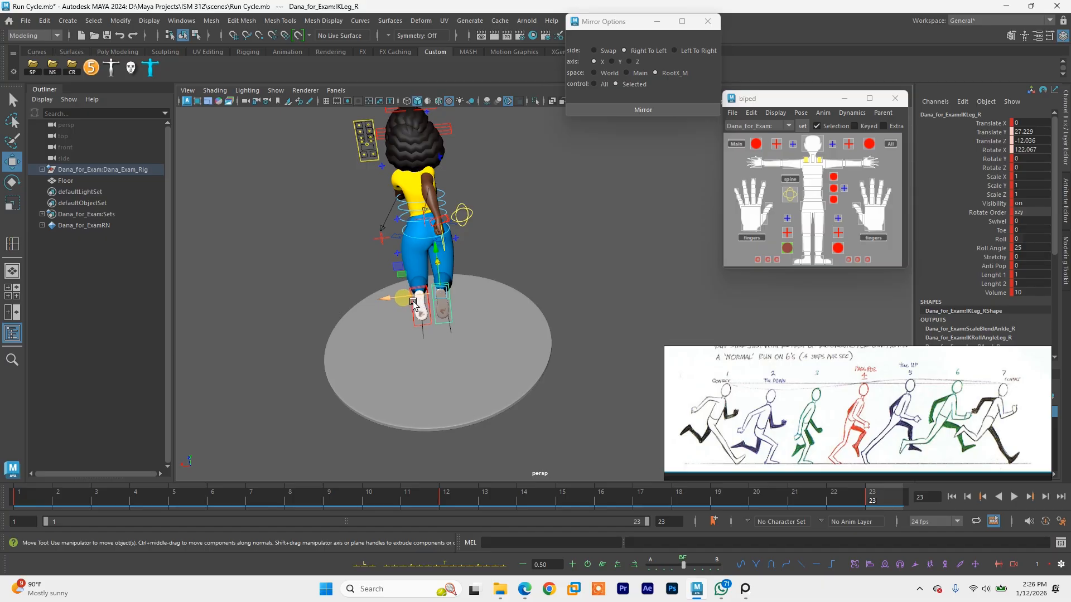
{"action": "left_click_drag", "start_coordinate": [410, 302], "coordinate": [418, 301]}
{"action": "left_click_drag", "start_coordinate": [558, 332], "coordinate": [438, 312], "text": "alt"}
Step: Bring the left foot control IKLeg_L forward and down to about Y 1.1 and Z 26.5, rotated to about X -43.6
{"action": "left_click", "coordinate": [430, 282]}
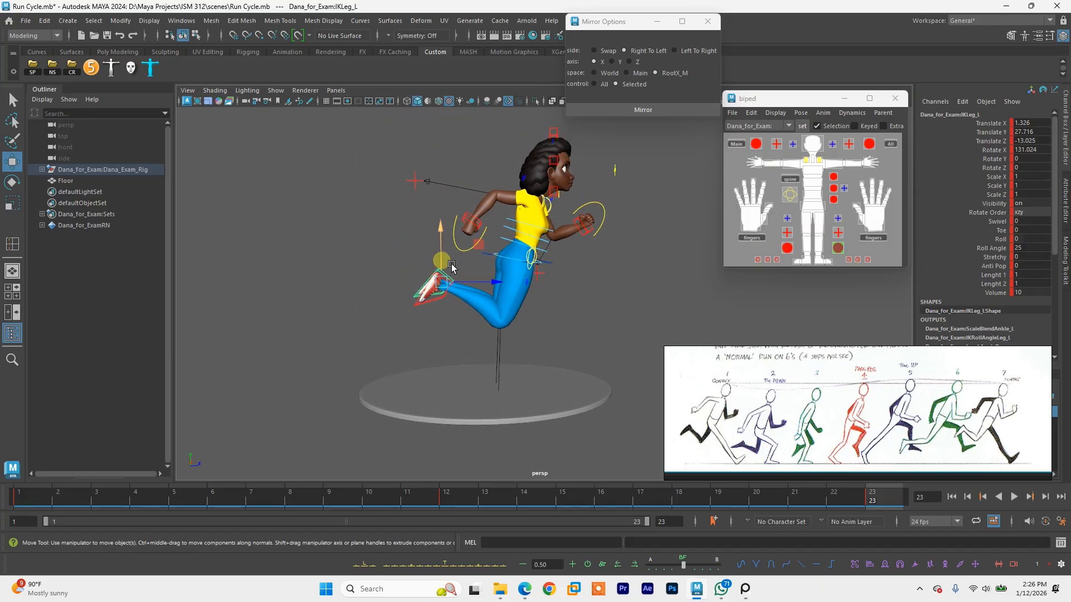
{"action": "left_click_drag", "start_coordinate": [451, 263], "coordinate": [397, 382]}
{"action": "key", "text": "e"}
{"action": "key", "text": "w"}
{"action": "left_click_drag", "start_coordinate": [489, 360], "coordinate": [605, 355]}
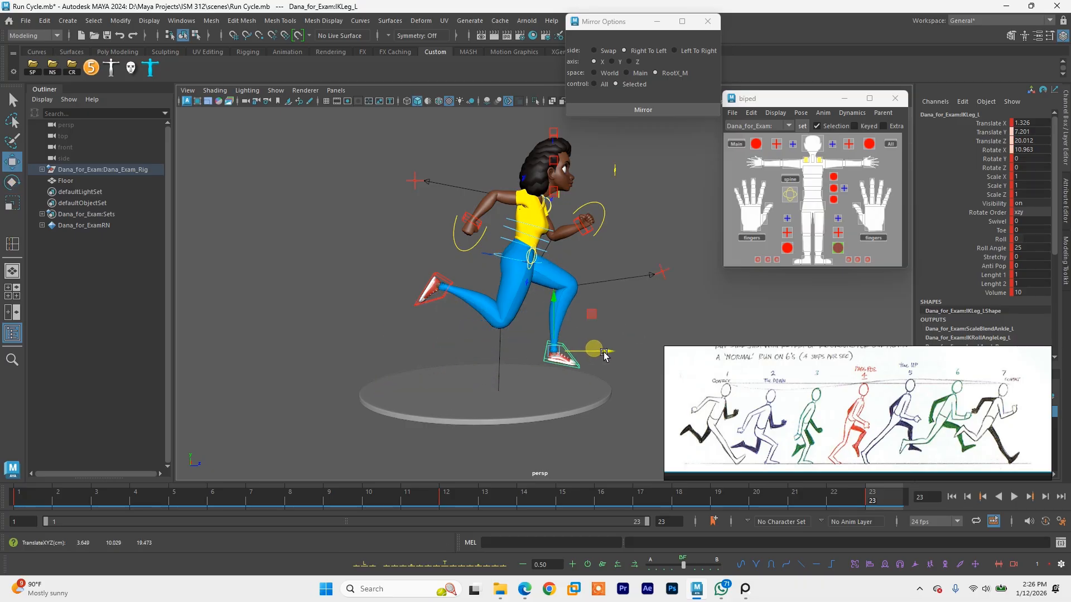
{"action": "left_click_drag", "start_coordinate": [566, 315], "coordinate": [614, 374]}
{"action": "key", "text": "e"}
{"action": "key", "text": "w"}
{"action": "left_click_drag", "start_coordinate": [600, 322], "coordinate": [533, 306], "text": "alt"}
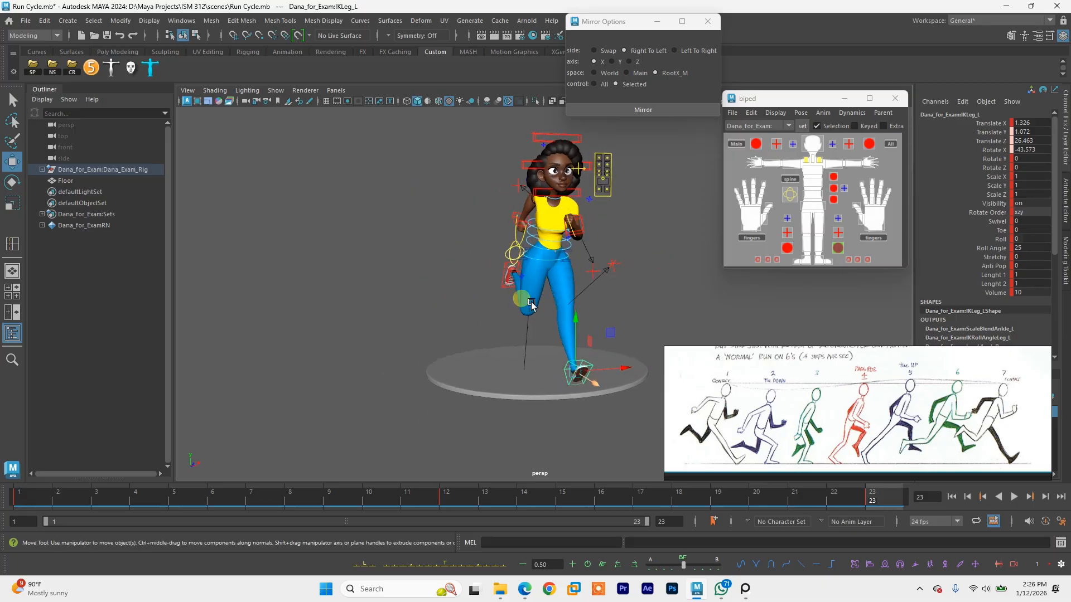
Step: Turn the hips for the opposite contact pose and extend the left foot control IKLeg_L forward to about Z 28.3
{"action": "right_click_drag", "start_coordinate": [533, 306], "coordinate": [573, 248], "text": "alt"}
{"action": "left_click", "coordinate": [591, 227]}
{"action": "key", "text": "e"}
{"action": "left_click_drag", "start_coordinate": [523, 274], "coordinate": [521, 333], "text": "alt"}
{"action": "left_click", "coordinate": [573, 388]}
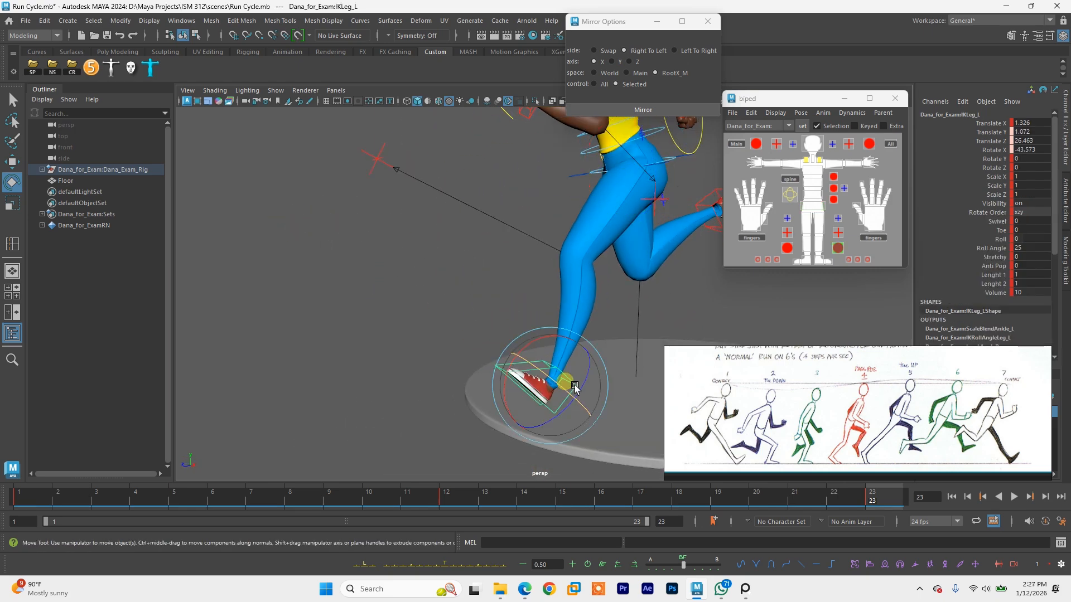
{"action": "key", "text": "w"}
{"action": "left_click_drag", "start_coordinate": [535, 391], "coordinate": [524, 395]}
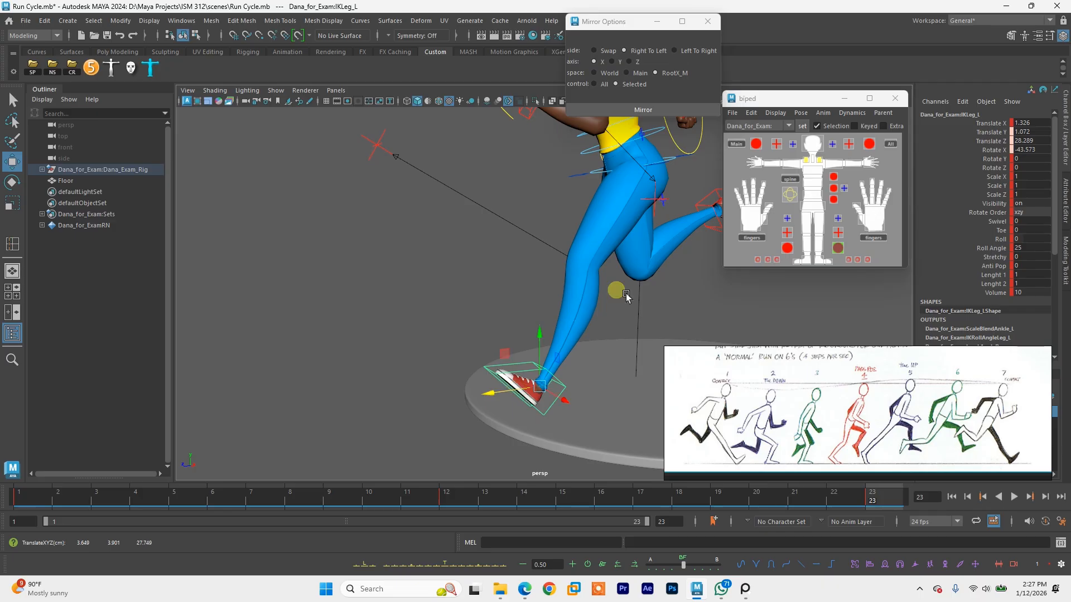
Step: Set the root control RootX_M's rotation to about X 10.0, Y -13.7, Z -0.7, and push the left foot forward to about Z 29.0
{"action": "middle_click_drag", "start_coordinate": [655, 272], "coordinate": [619, 357], "text": "alt"}
{"action": "left_click_drag", "start_coordinate": [630, 304], "coordinate": [590, 282], "text": "alt"}
{"action": "left_click", "coordinate": [603, 280]}
{"action": "key", "text": "e"}
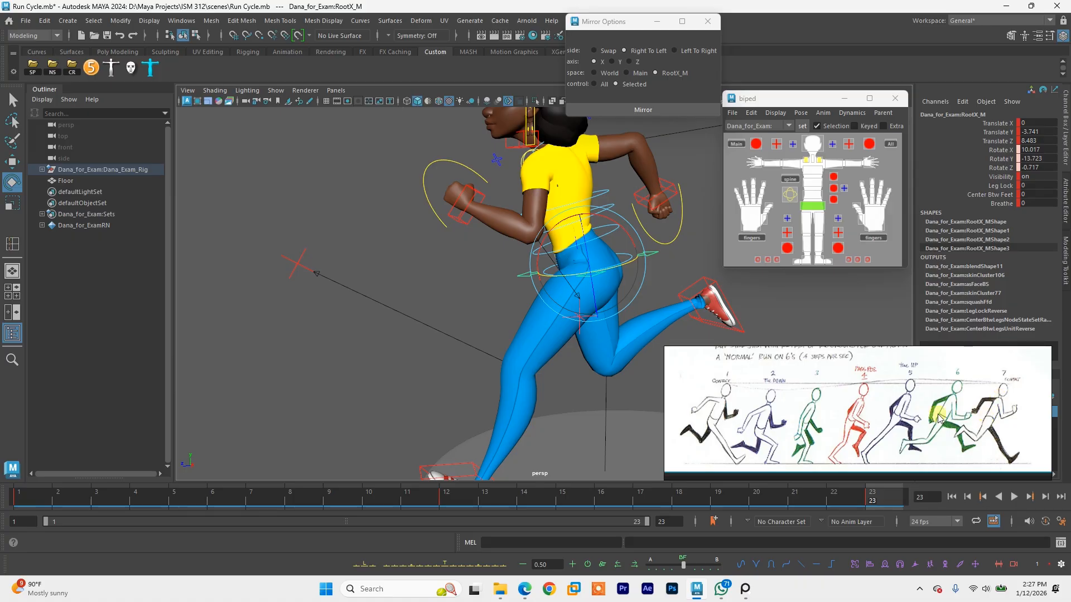
{"action": "middle_click_drag", "start_coordinate": [554, 341], "coordinate": [556, 291], "text": "alt"}
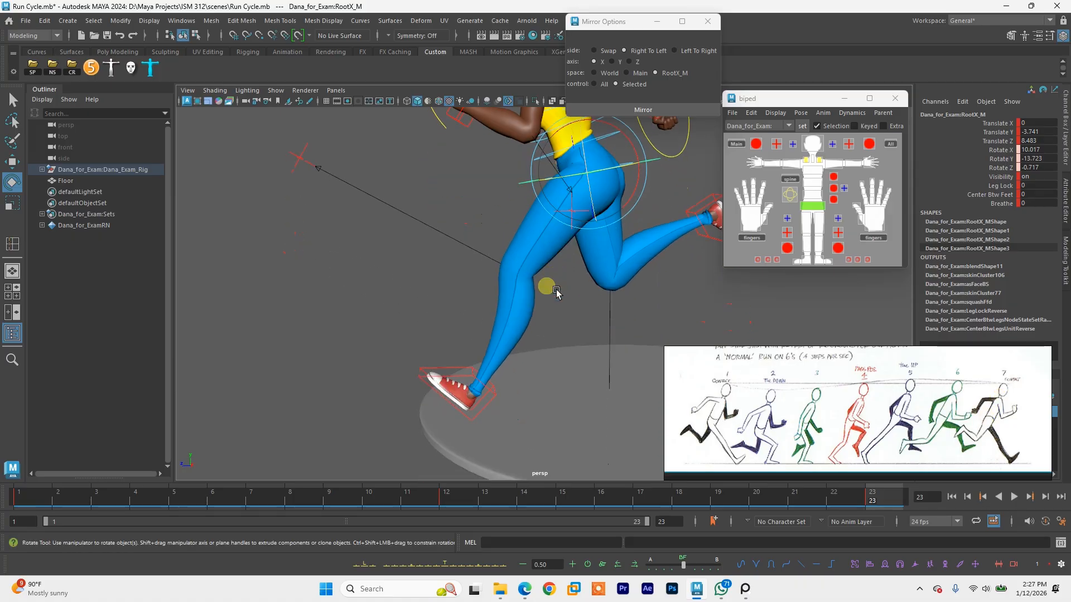
{"action": "left_click", "coordinate": [481, 385]}
{"action": "key", "text": "w"}
{"action": "left_click_drag", "start_coordinate": [464, 399], "coordinate": [459, 401]}
{"action": "left_click_drag", "start_coordinate": [542, 284], "coordinate": [649, 292], "text": "alt"}
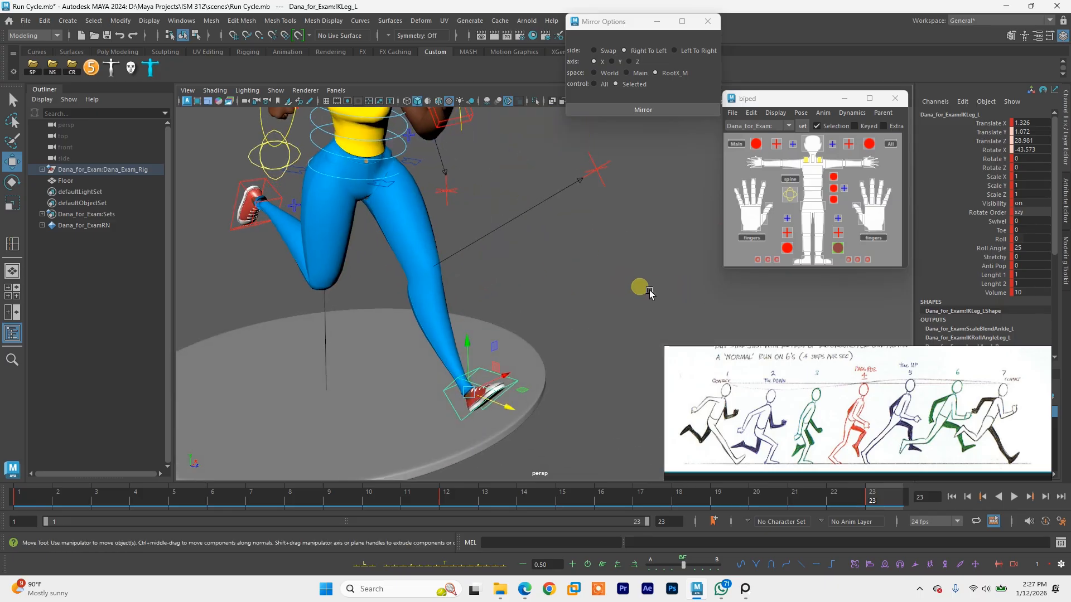
Step: Twist the chest control FKChest_M and the spine control below it together to about Rotate X 14.9
{"action": "scroll", "coordinate": [650, 293], "scroll_direction": "down", "scroll_amount": 1}
{"action": "middle_click_drag", "start_coordinate": [505, 290], "coordinate": [533, 360], "text": "alt"}
{"action": "left_click_drag", "start_coordinate": [495, 289], "coordinate": [519, 287], "text": "alt"}
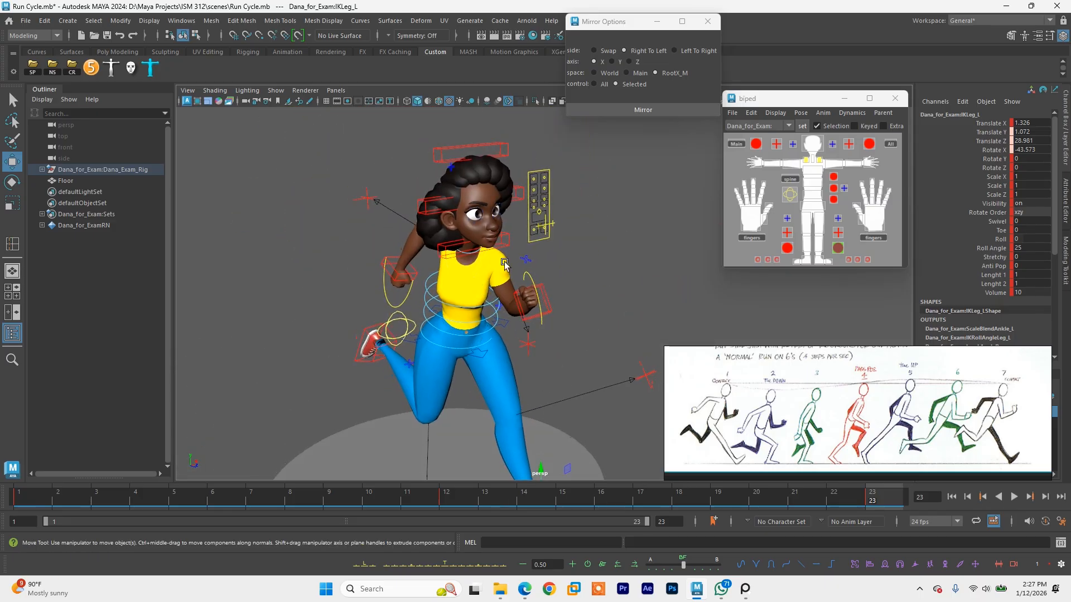
{"action": "left_click", "coordinate": [825, 180]}
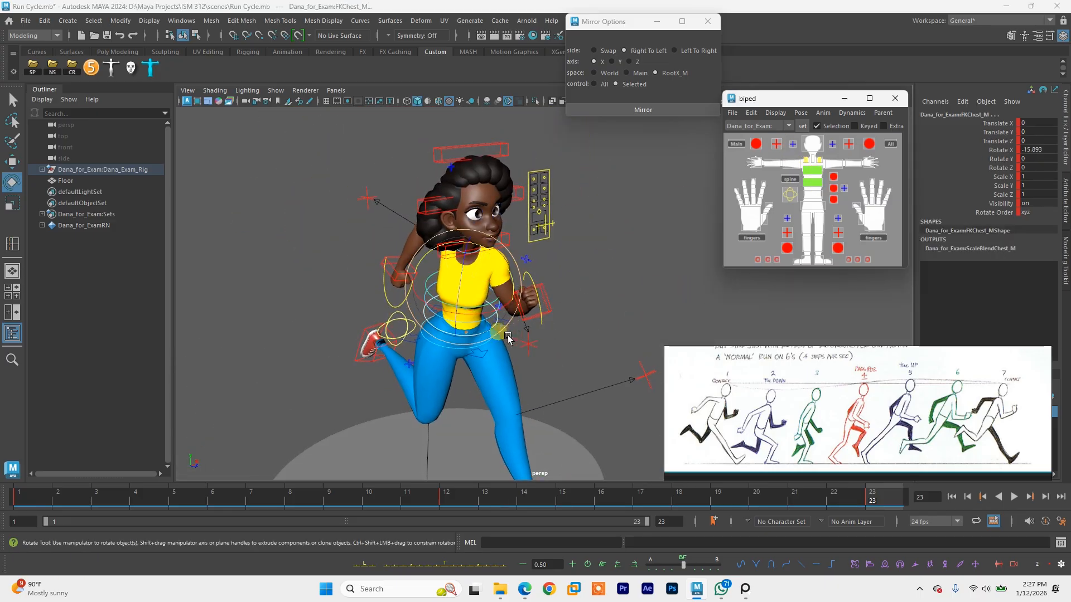
{"action": "key", "text": "e"}
{"action": "left_click_drag", "start_coordinate": [509, 313], "coordinate": [487, 300]}
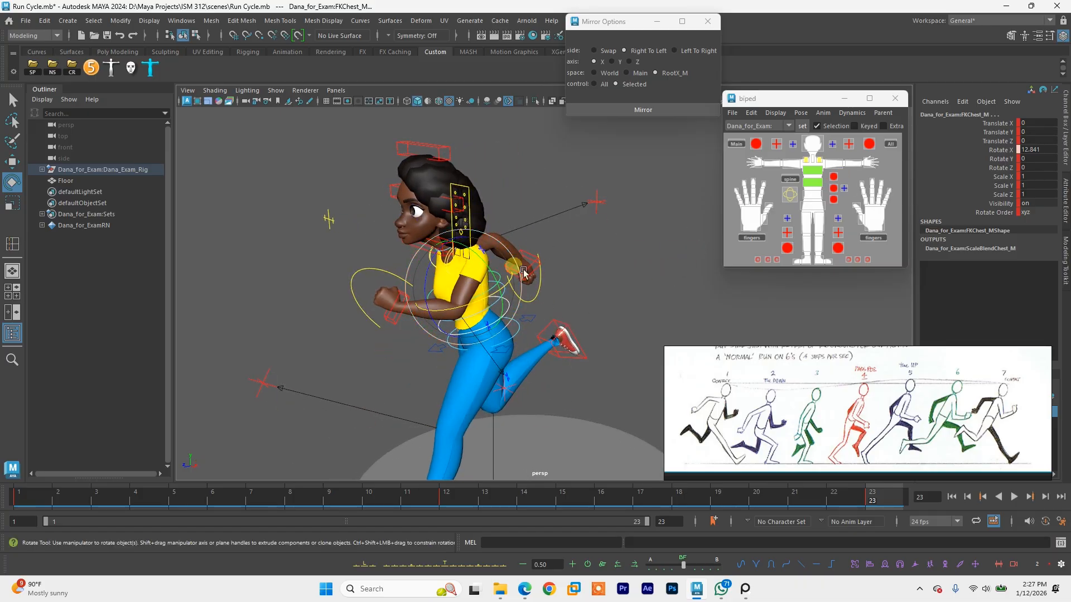
{"action": "left_click", "coordinate": [494, 304]}
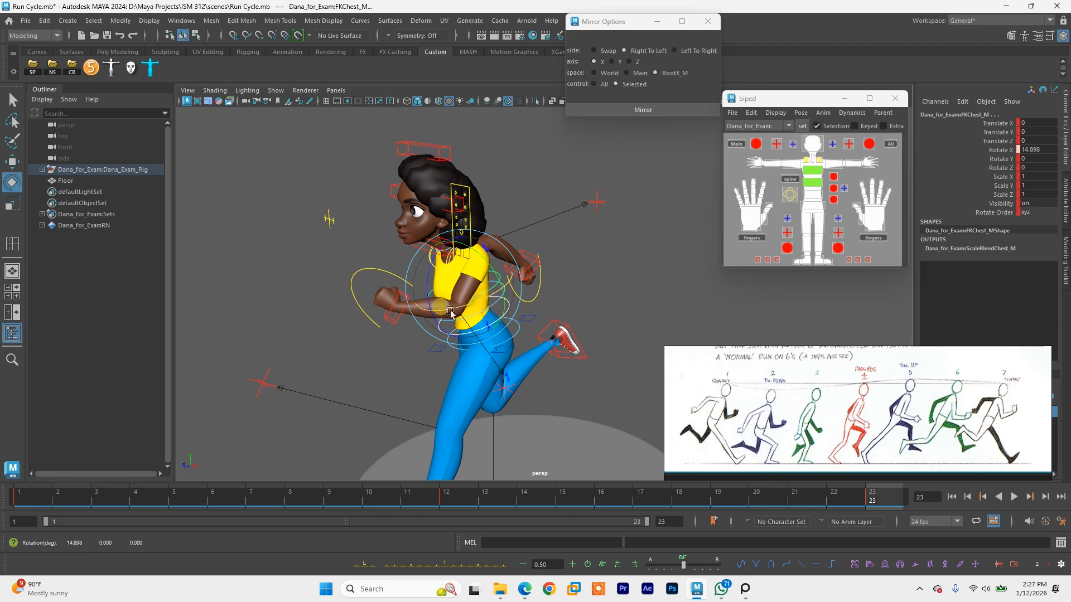
Step: Move the left hand control IKArm_L inward to about X -14.7, Y -9.1, Z 26.1 and rotate it to about X -76.9, Y -15.3, Z -109.7
{"action": "key", "text": "q"}
{"action": "left_click", "coordinate": [406, 304]}
{"action": "key", "text": "w"}
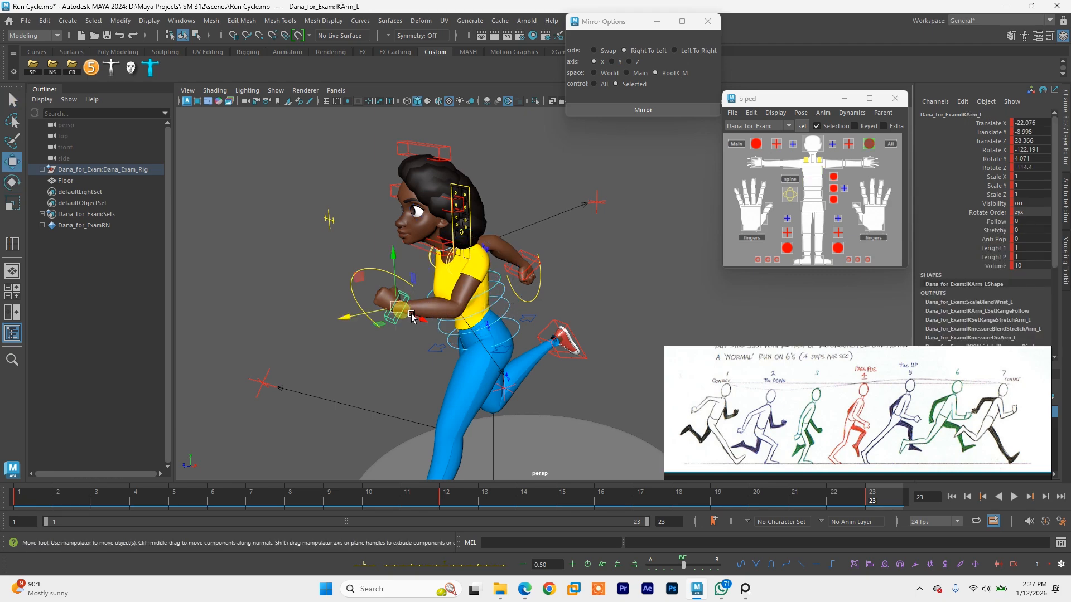
{"action": "left_click_drag", "start_coordinate": [401, 301], "coordinate": [491, 354]}
{"action": "key", "text": "ctrl+z"}
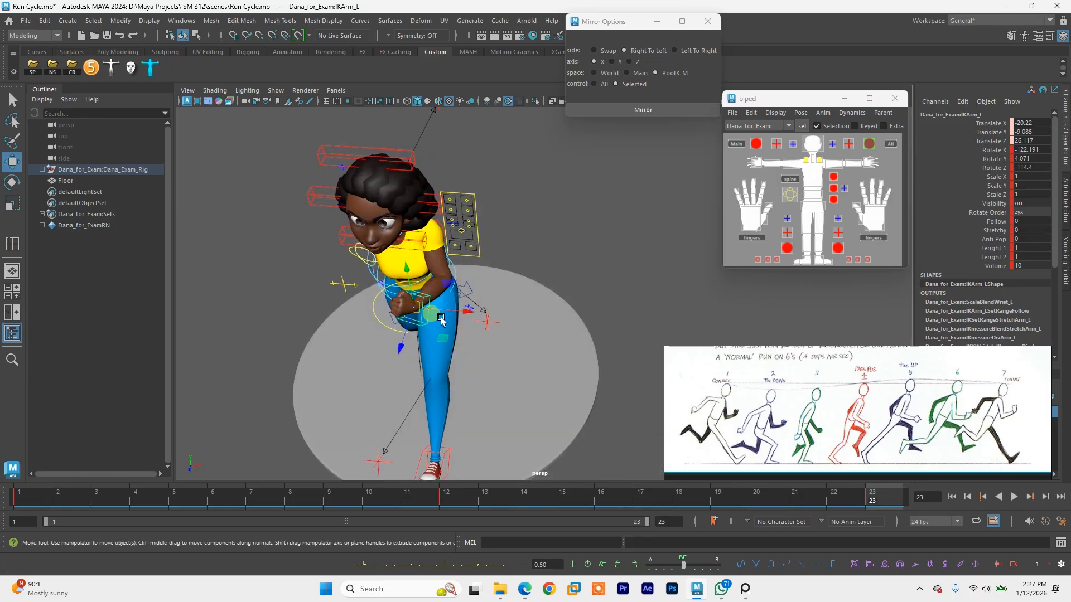
{"action": "left_click_drag", "start_coordinate": [449, 318], "coordinate": [432, 348]}
{"action": "key", "text": "e"}
{"action": "left_click_drag", "start_coordinate": [524, 320], "coordinate": [461, 313], "text": "alt"}
Step: Move the left elbow control PoleArm_L behind the body to about X -2.8, Y -4.8, Z -3.0
{"action": "left_click", "coordinate": [526, 377]}
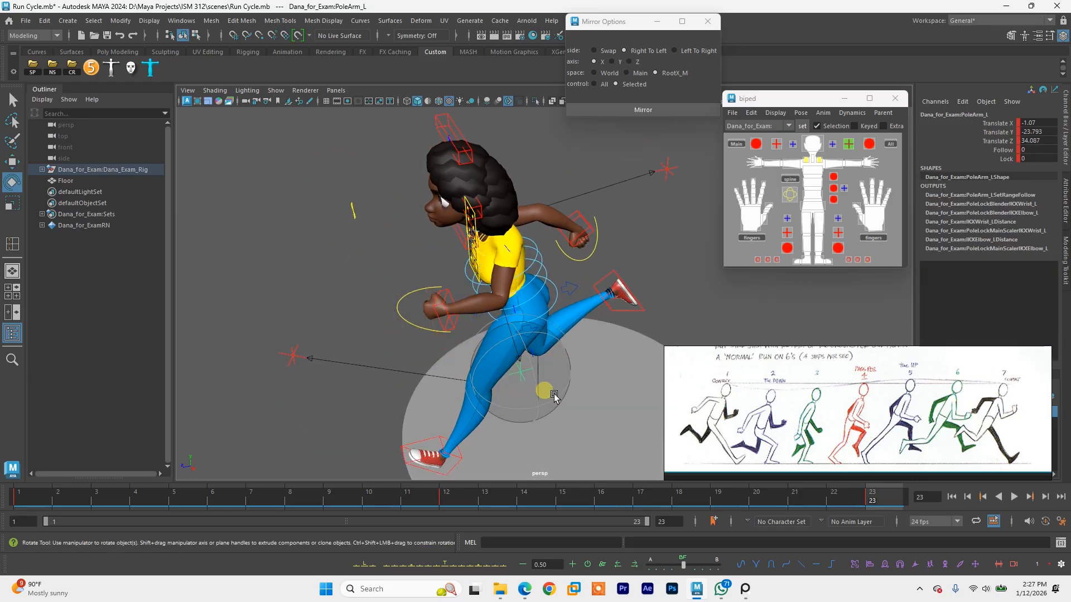
{"action": "key", "text": "w"}
{"action": "left_click_drag", "start_coordinate": [527, 378], "coordinate": [720, 245]}
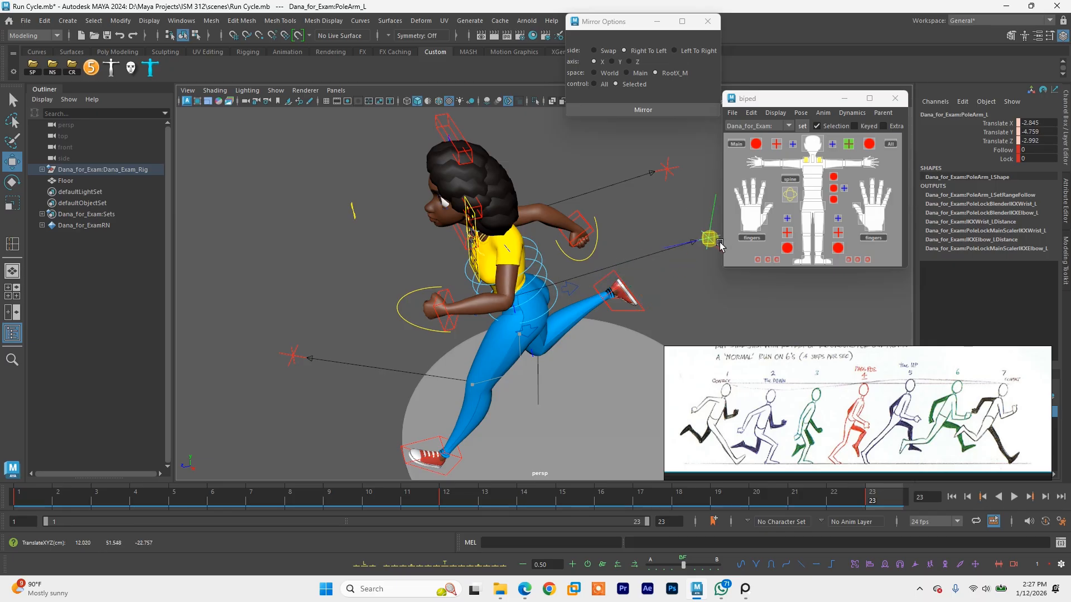
Step: Swing the left hand control IKArm_L back to about Z 4.2 and rotate it to about X 4.5, Y -22.2, Z -78.8
{"action": "left_click", "coordinate": [440, 321]}
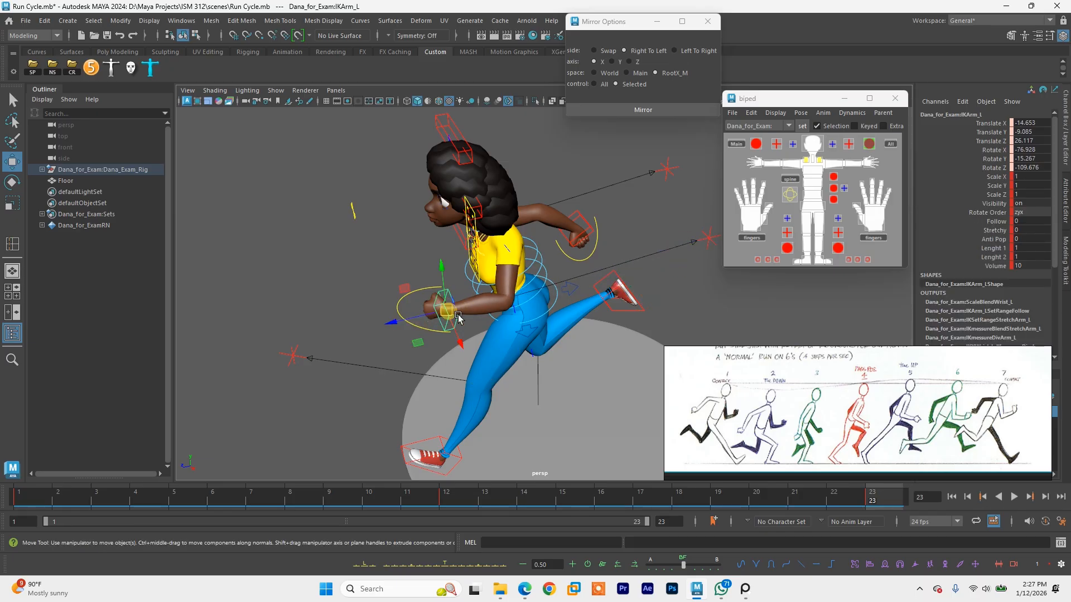
{"action": "left_click_drag", "start_coordinate": [451, 312], "coordinate": [593, 317]}
{"action": "key", "text": "e"}
{"action": "key", "text": "w"}
{"action": "scroll", "coordinate": [636, 287], "scroll_direction": "down", "scroll_amount": 5}
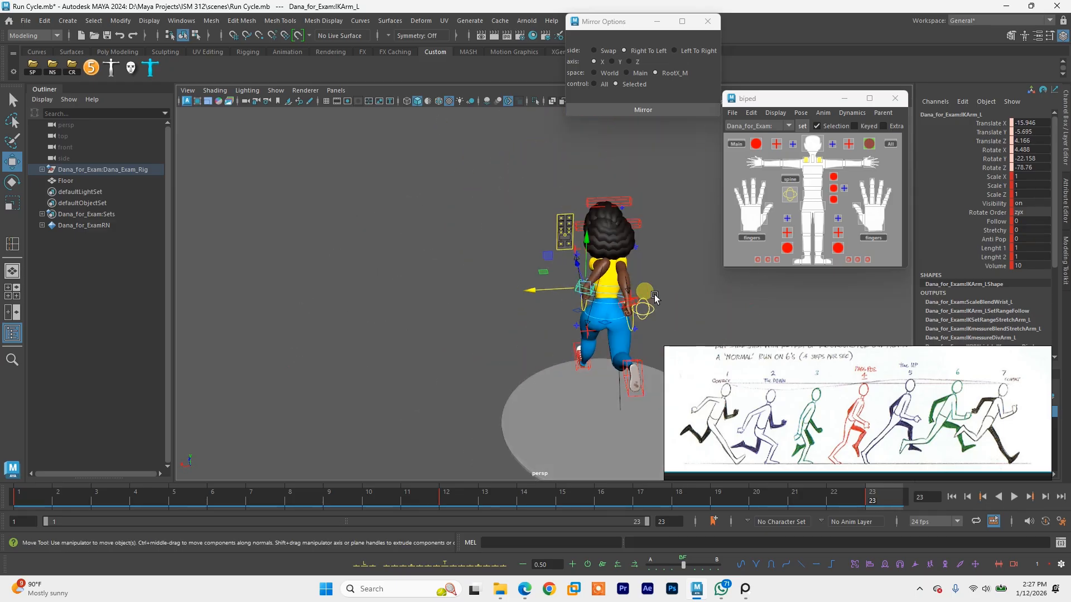
Step: Raise the left elbow control PoleArm_L to about Y 14.3 and set IKArm_L to about X -17.5, Y -12.3, Z 1.8
{"action": "left_click_drag", "start_coordinate": [654, 298], "coordinate": [563, 293], "text": "alt"}
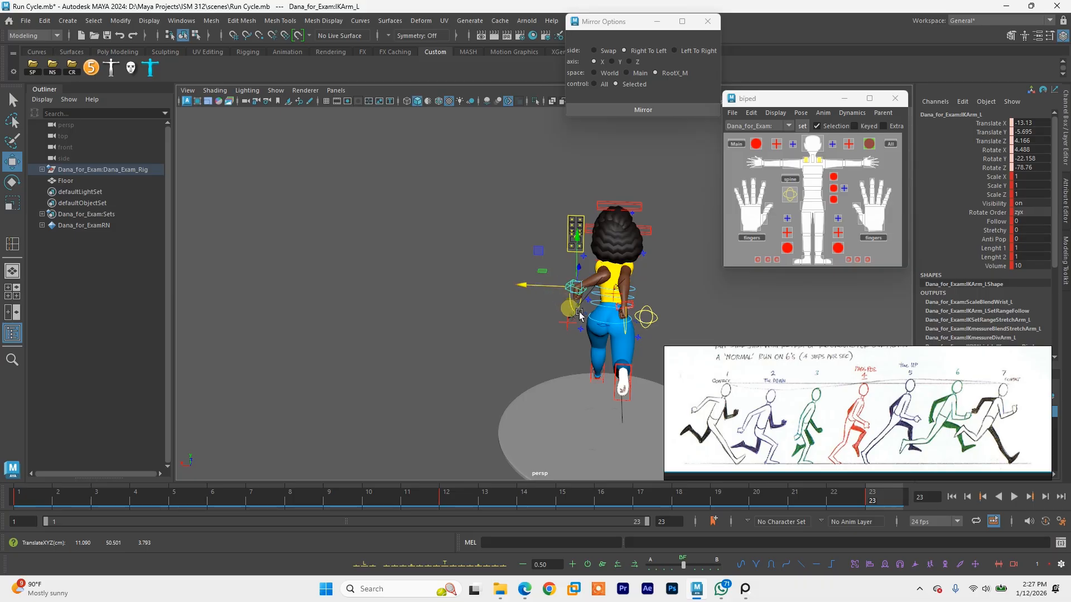
{"action": "left_click", "coordinate": [569, 265]}
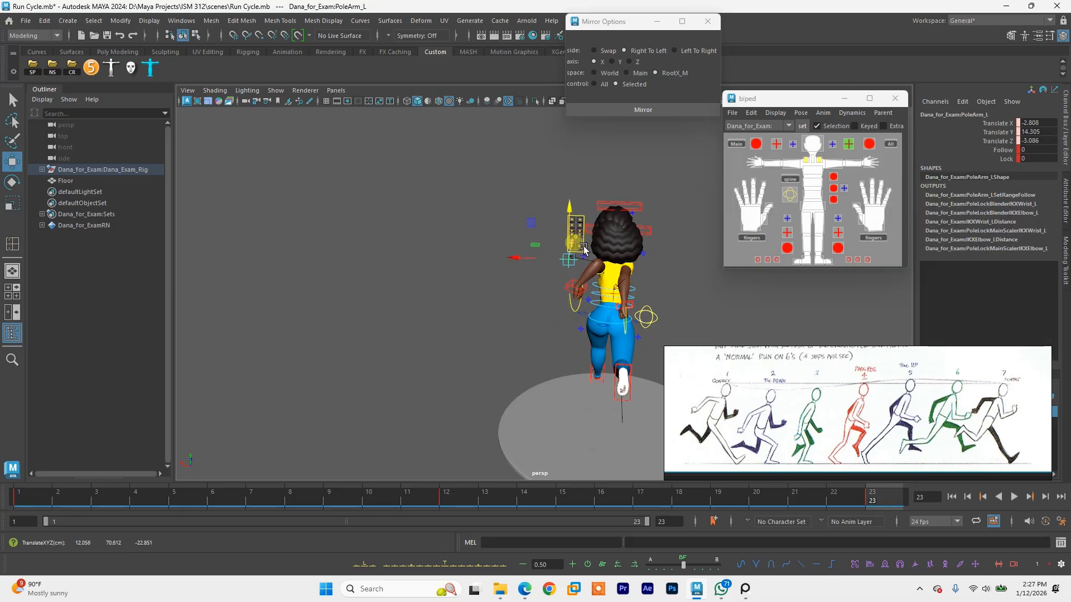
{"action": "left_click", "coordinate": [584, 291]}
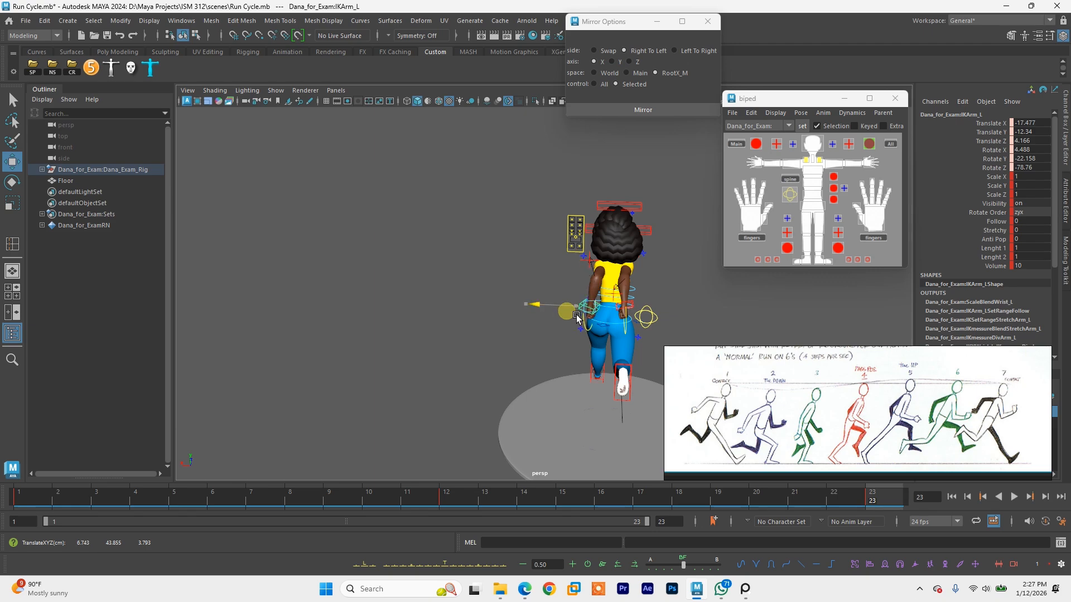
{"action": "left_click_drag", "start_coordinate": [552, 287], "coordinate": [699, 264], "text": "alt"}
{"action": "left_click_drag", "start_coordinate": [585, 309], "coordinate": [587, 310]}
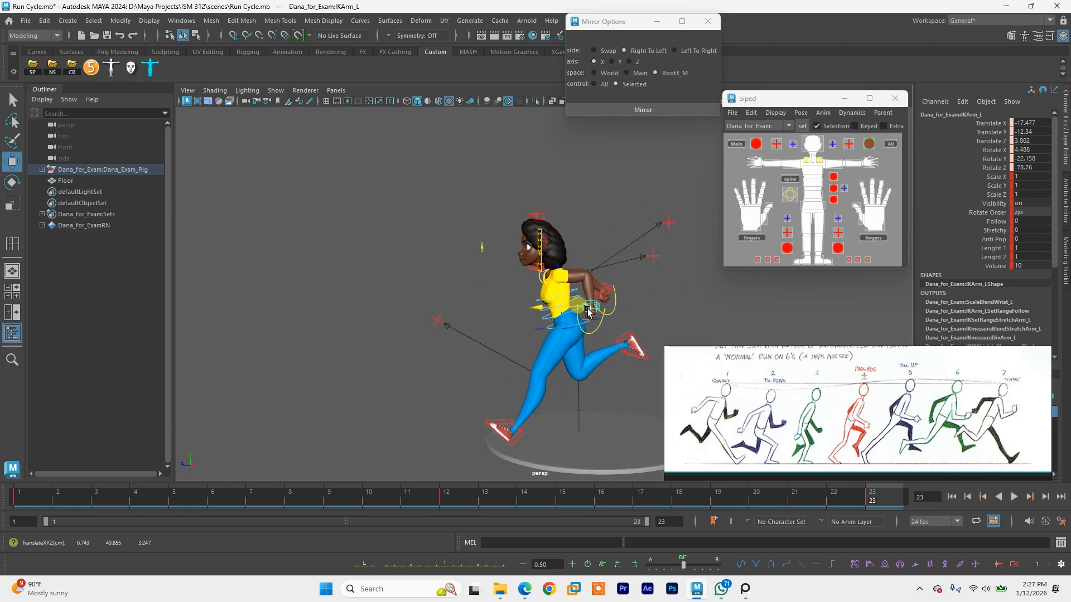
Step: Rotate the left shoulder control FKScapula_L to about X -9.4, Y 8.2, Z -13.1
{"action": "right_click_drag", "start_coordinate": [536, 257], "coordinate": [612, 306], "text": "alt"}
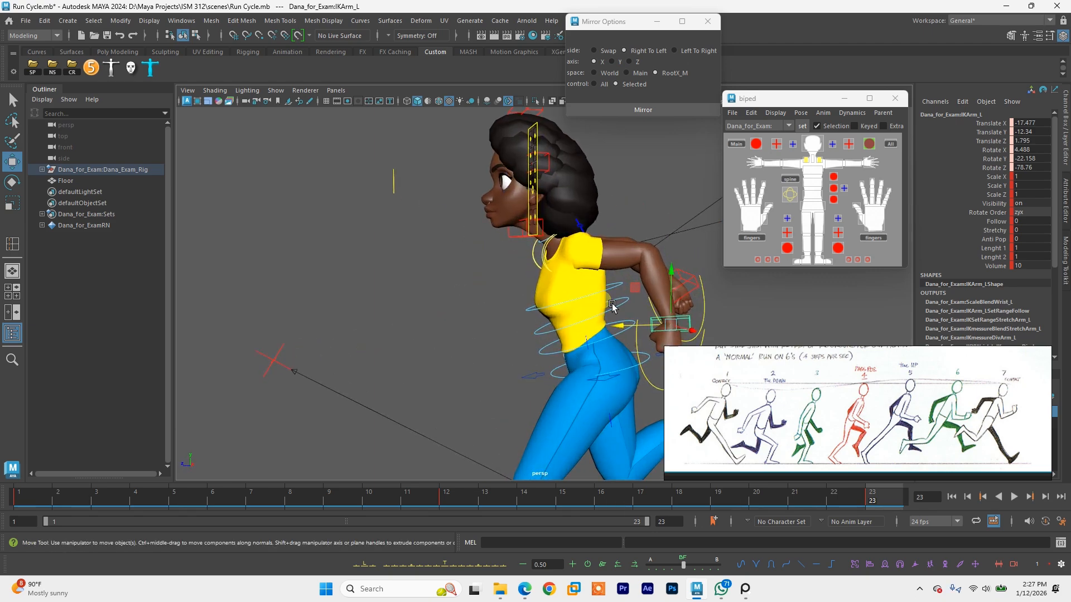
{"action": "left_click", "coordinate": [549, 270]}
{"action": "key", "text": "e"}
{"action": "middle_click_drag", "start_coordinate": [594, 305], "coordinate": [527, 295], "text": "alt"}
{"action": "left_click_drag", "start_coordinate": [539, 279], "coordinate": [590, 296]}
Step: Rotate the chest control FKChest_M and the spine control below it together to refine the upper-body twist
{"action": "left_click", "coordinate": [816, 171]}
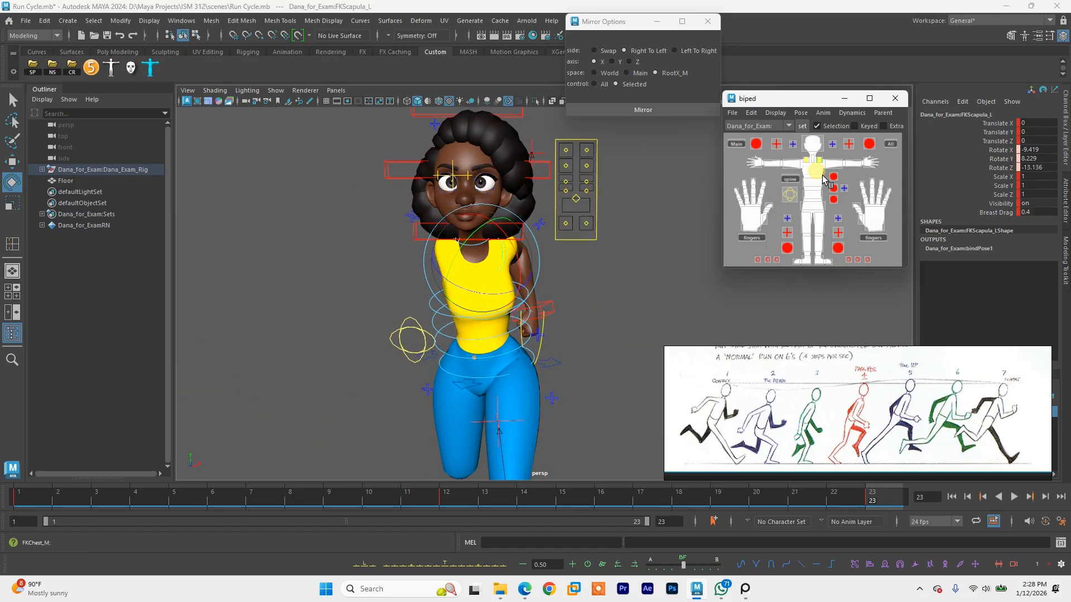
{"action": "left_click", "coordinate": [818, 183], "text": "shift"}
{"action": "left_click_drag", "start_coordinate": [518, 351], "coordinate": [465, 335]}
Step: Move the right hand control IKArm_R inward and forward to about X 13.6, Y -8.4, Z 10.6
{"action": "left_click_drag", "start_coordinate": [546, 333], "coordinate": [497, 299], "text": "alt"}
{"action": "left_click", "coordinate": [383, 288]}
{"action": "key", "text": "w"}
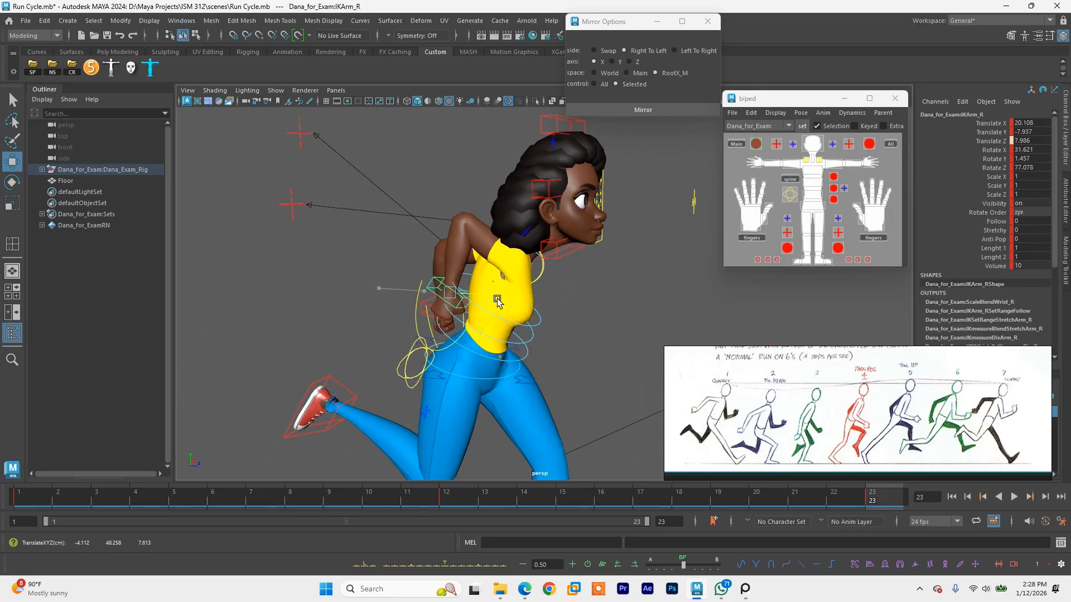
{"action": "left_click_drag", "start_coordinate": [417, 306], "coordinate": [568, 335], "text": "alt"}
{"action": "left_click_drag", "start_coordinate": [451, 296], "coordinate": [501, 299]}
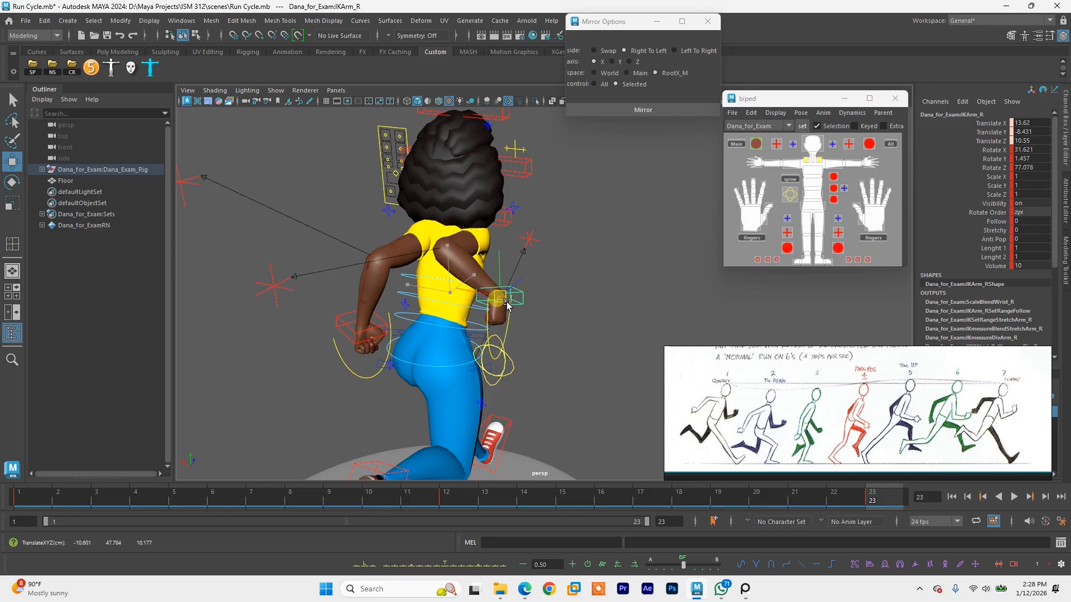
Step: Swing the right hand control IKArm_R in front of the chest and rotate the wrist to match the forward arm
{"action": "left_click_drag", "start_coordinate": [574, 327], "coordinate": [459, 323], "text": "alt"}
{"action": "left_click_drag", "start_coordinate": [556, 306], "coordinate": [652, 316]}
{"action": "key", "text": "e"}
{"action": "left_click_drag", "start_coordinate": [577, 268], "coordinate": [577, 346]}
{"action": "key", "text": "w"}
{"action": "left_click_drag", "start_coordinate": [599, 301], "coordinate": [505, 308]}
{"action": "key", "text": "e"}
{"action": "left_click_drag", "start_coordinate": [612, 323], "coordinate": [513, 254]}
Step: Move the right elbow control PoleArm_R down to about X -4.0, Y -10.6, Z 22.8 and save the scene
{"action": "key", "text": "w"}
{"action": "left_click", "coordinate": [307, 209]}
{"action": "scroll", "coordinate": [381, 224], "scroll_direction": "up", "scroll_amount": 3}
{"action": "left_click_drag", "start_coordinate": [494, 202], "coordinate": [509, 314]}
{"action": "key", "text": "ctrl+s"}
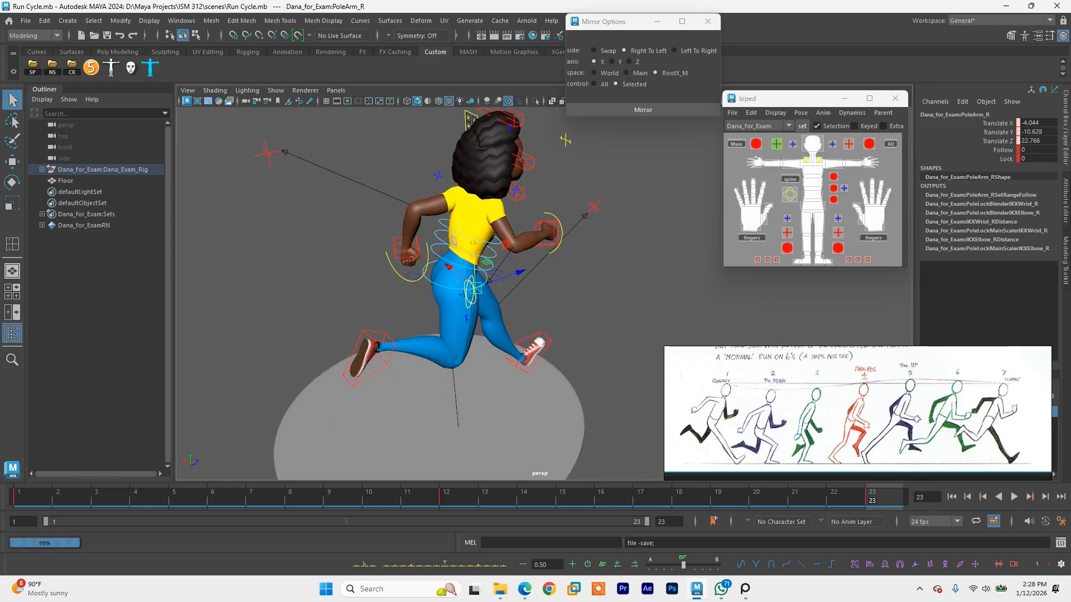
{"action": "left_click", "coordinate": [920, 589]}
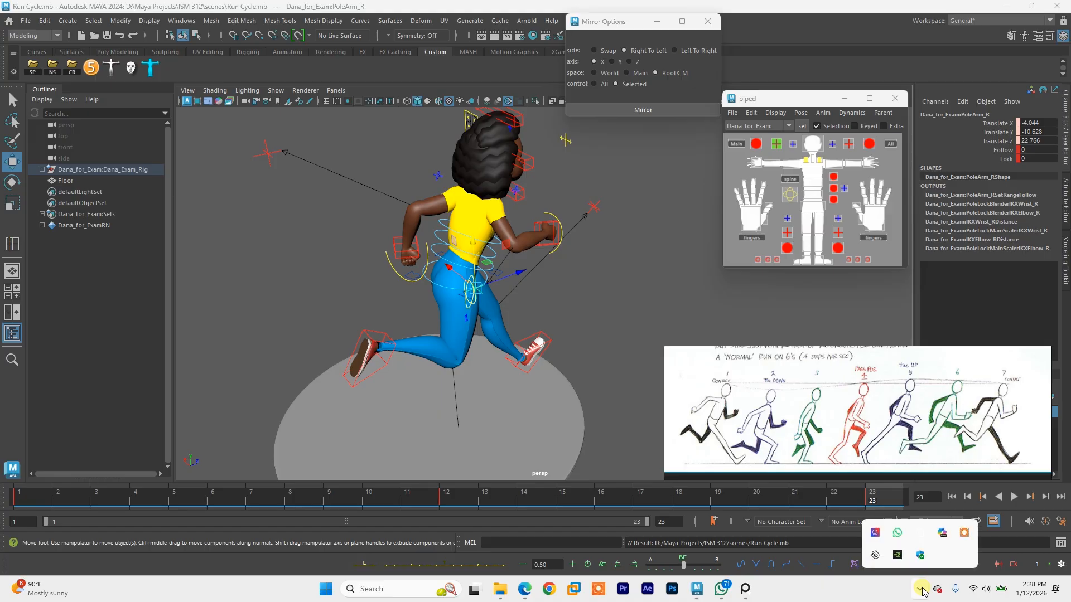
{"action": "left_click", "coordinate": [920, 589]}
Step: Lower the right elbow control PoleArm_R to about Y -19.0 and adjust IKArm_R to about X 19.5, Y -9.8, Z 28.4
{"action": "left_click_drag", "start_coordinate": [520, 300], "coordinate": [487, 338], "text": "alt"}
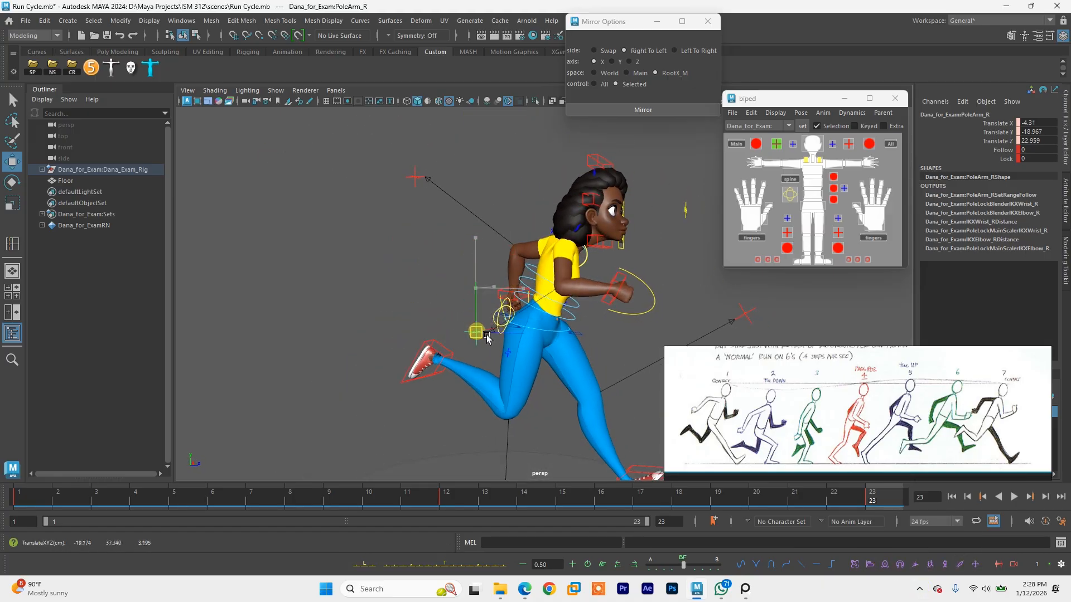
{"action": "left_click", "coordinate": [623, 290]}
{"action": "key", "text": "e"}
{"action": "mouse_move", "coordinate": [616, 293]}
{"action": "left_mouse_down", "text": "alt"}
{"action": "mouse_move", "coordinate": [613, 338]}
{"action": "mouse_move", "coordinate": [621, 274]}
{"action": "left_mouse_up", "text": "alt"}
{"action": "key", "text": "w"}
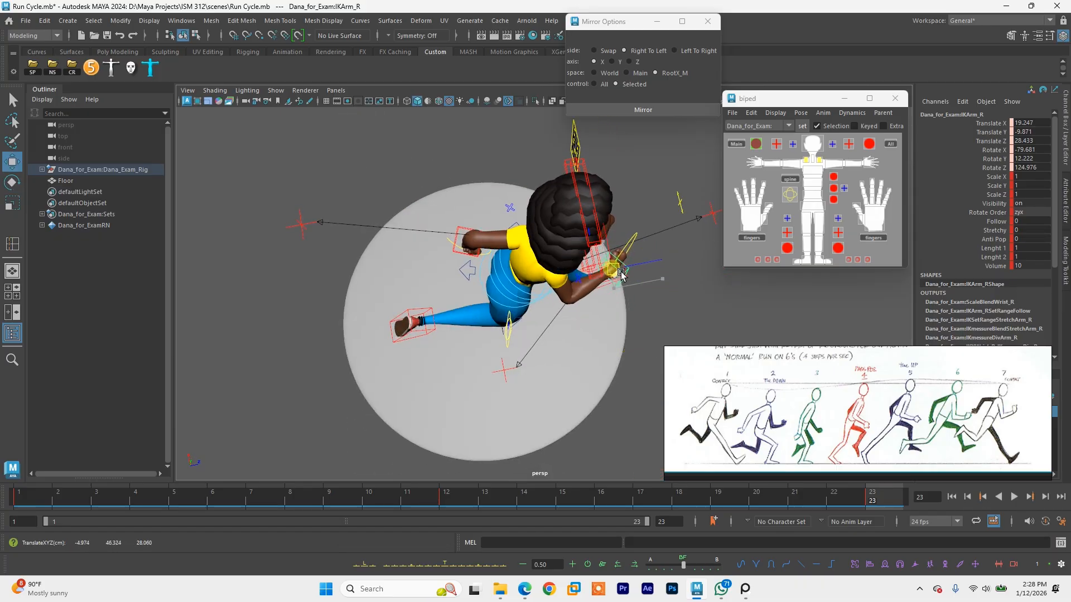
{"action": "left_click_drag", "start_coordinate": [626, 314], "coordinate": [462, 262], "text": "alt"}
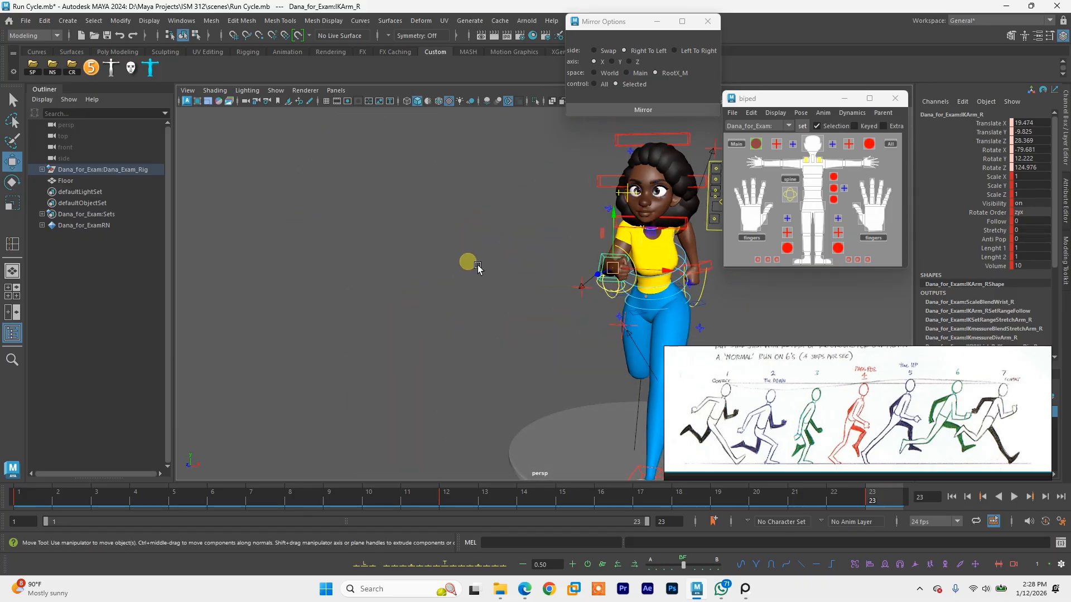
Step: Rotate the right shoulder control FKScapula_R to follow the forward-swinging arm
{"action": "middle_click_drag", "start_coordinate": [644, 311], "coordinate": [536, 312], "text": "alt"}
{"action": "left_click_drag", "start_coordinate": [536, 312], "coordinate": [703, 295], "text": "alt"}
{"action": "left_click", "coordinate": [391, 253]}
{"action": "key", "text": "e"}
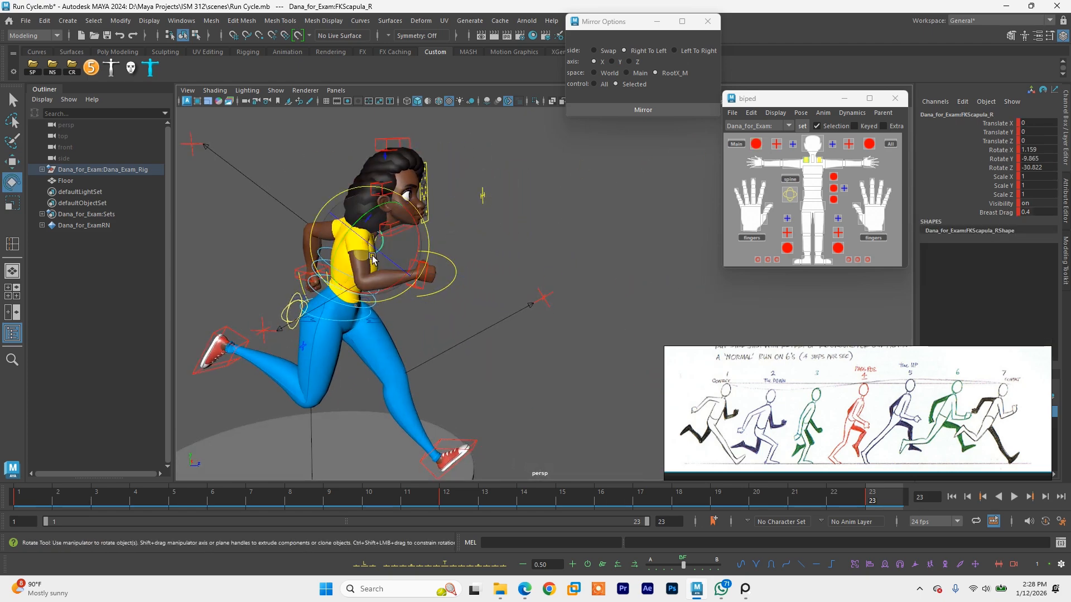
{"action": "left_click_drag", "start_coordinate": [390, 253], "coordinate": [508, 328]}
Step: Compare the contact poses at frames 1 and 23 and turn on automatic keyframing
{"action": "left_click", "coordinate": [40, 504]}
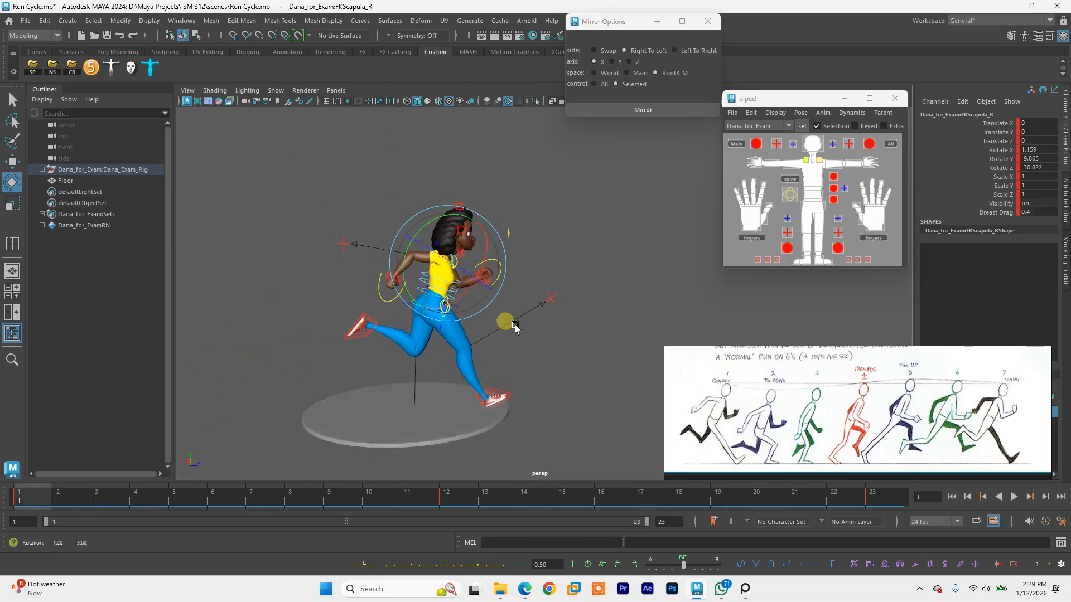
{"action": "key", "text": "q"}
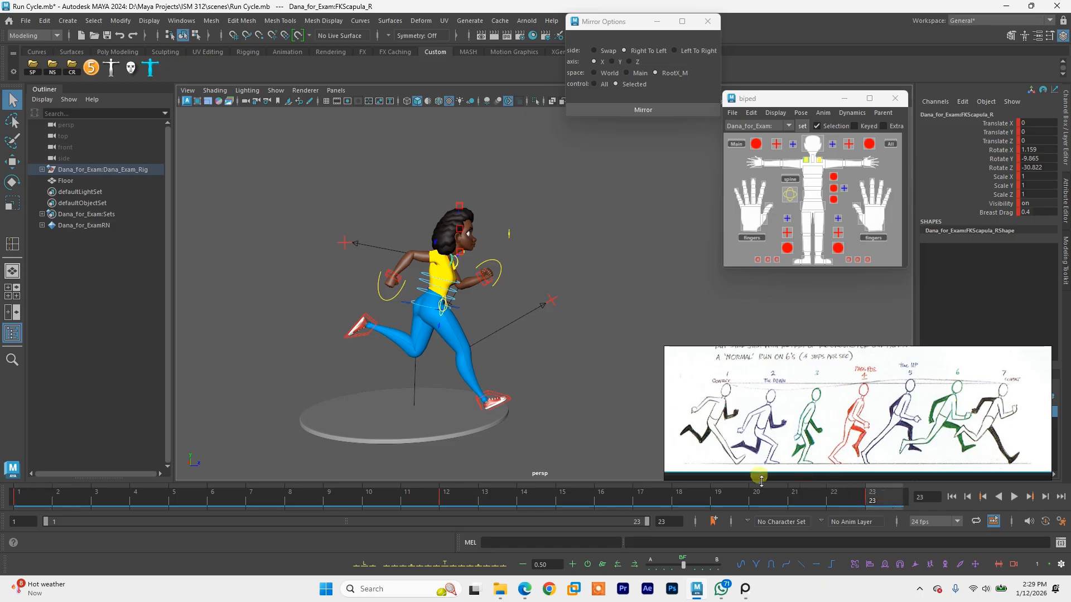
{"action": "left_click_drag", "start_coordinate": [121, 500], "coordinate": [31, 505]}
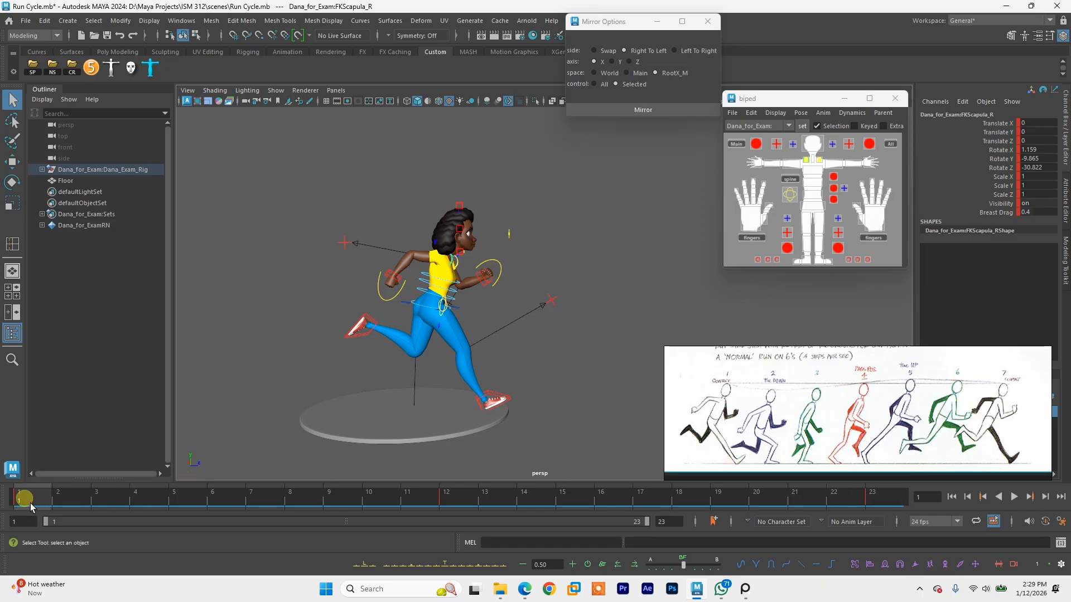
{"action": "left_click", "coordinate": [885, 503]}
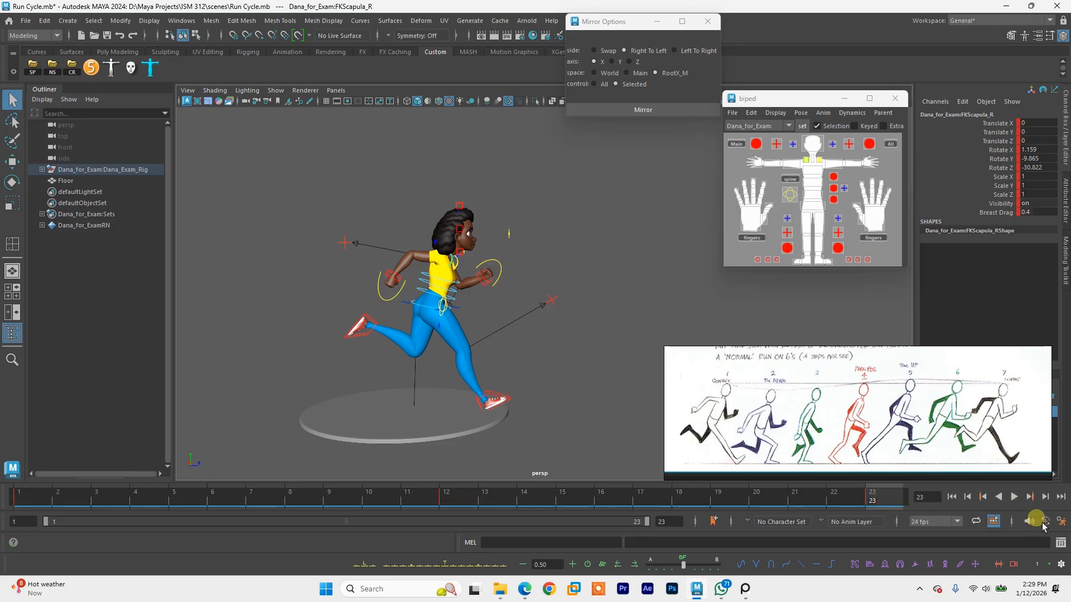
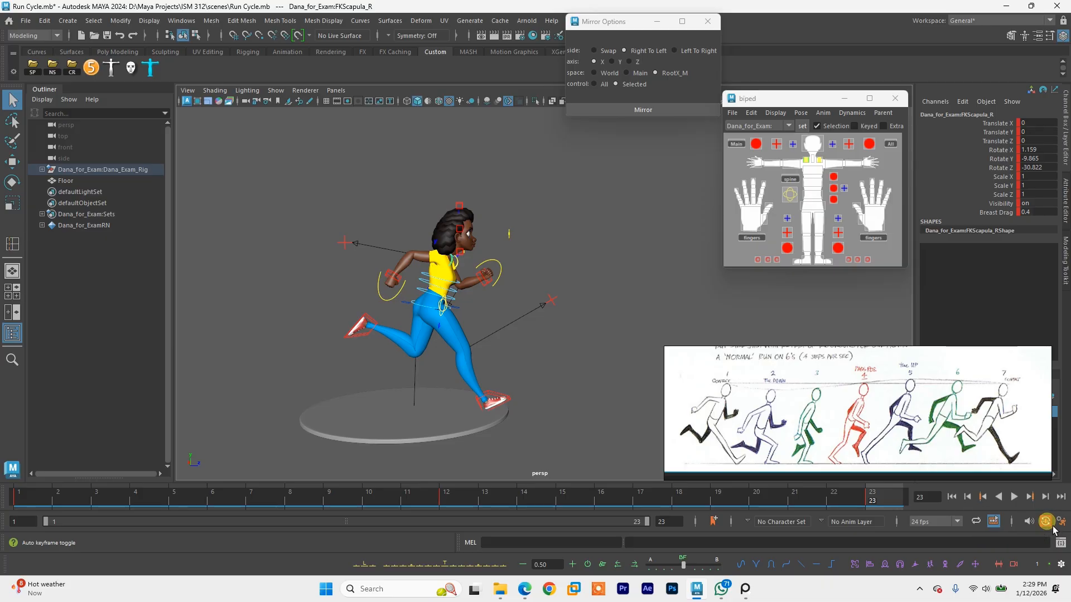
{"action": "left_click", "coordinate": [37, 498]}
{"action": "left_click", "coordinate": [885, 505]}
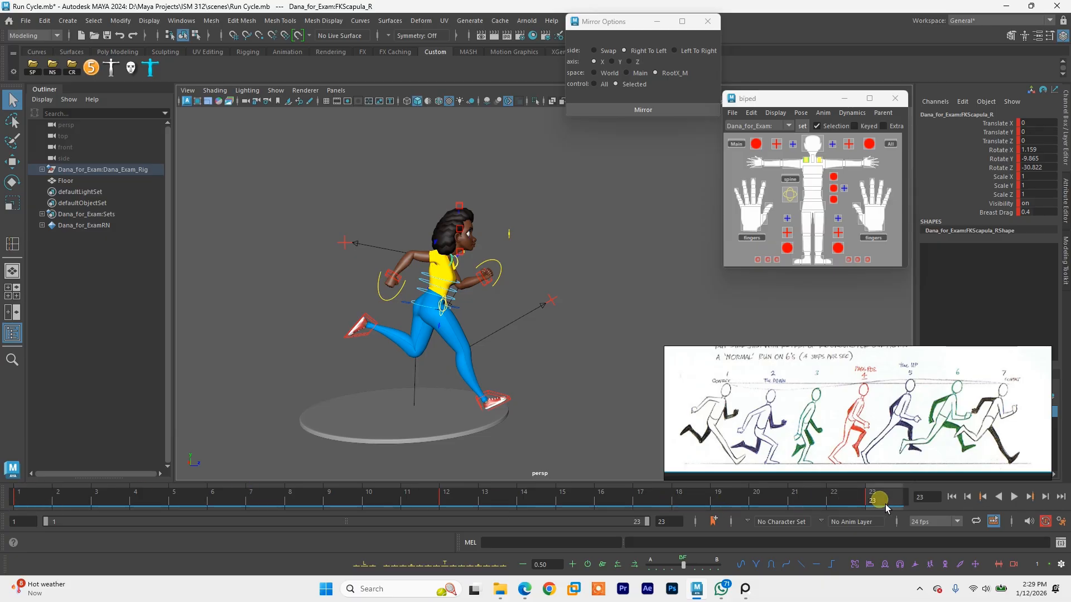
{"action": "left_click", "coordinate": [37, 498]}
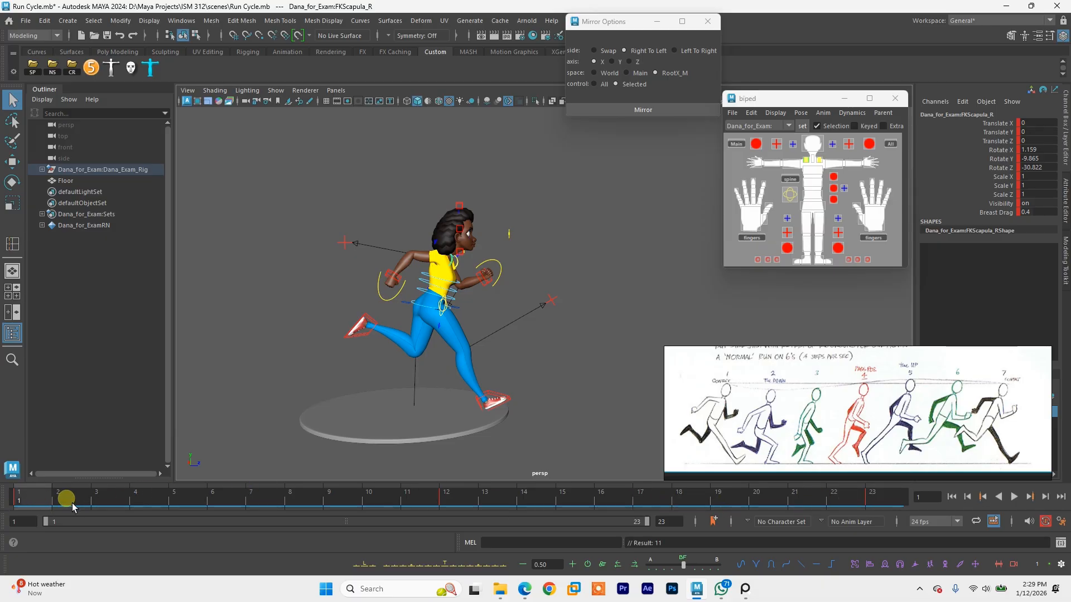
{"action": "left_click", "coordinate": [891, 504]}
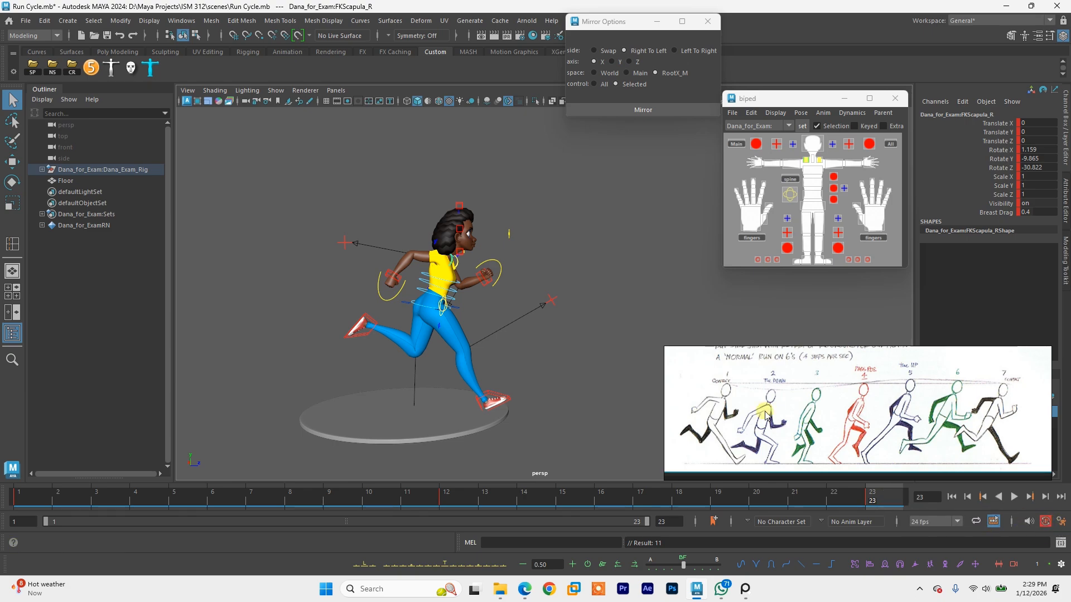
Step: Rotate the root control RootX_M at frame 23 to turn the hips for the opposite contact pose
{"action": "left_click_drag", "start_coordinate": [463, 363], "coordinate": [456, 357], "text": "alt"}
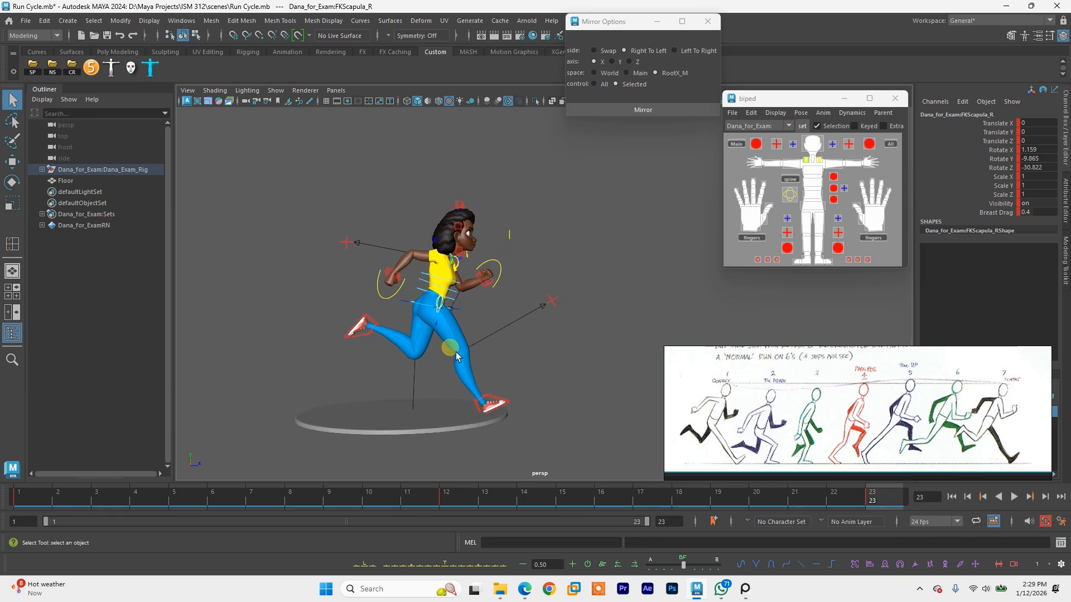
{"action": "left_click", "coordinate": [501, 406]}
{"action": "key", "text": "w"}
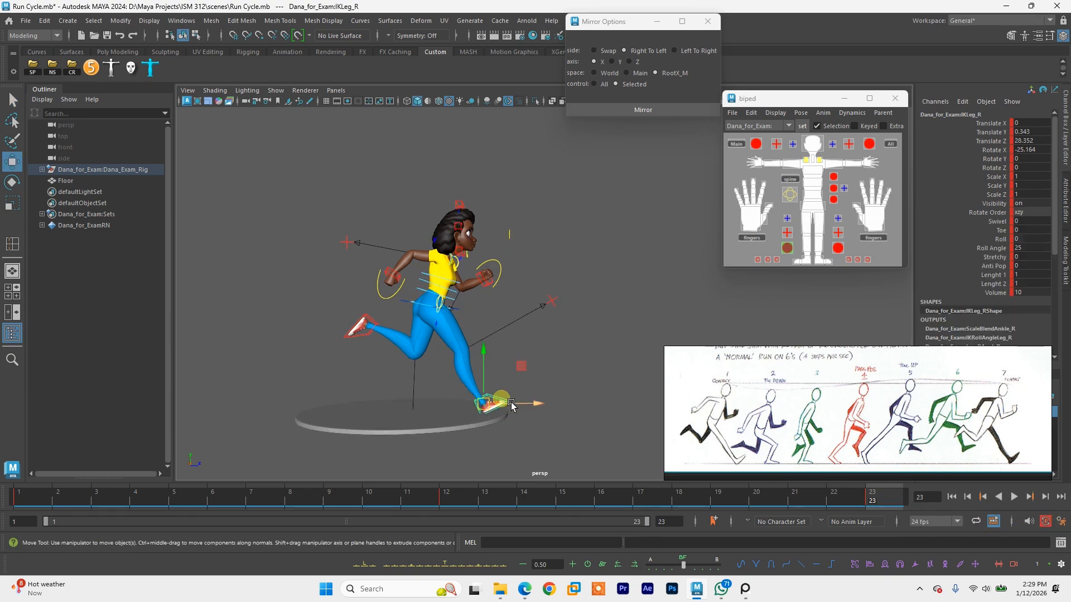
{"action": "left_click", "coordinate": [414, 306]}
{"action": "key", "text": "e"}
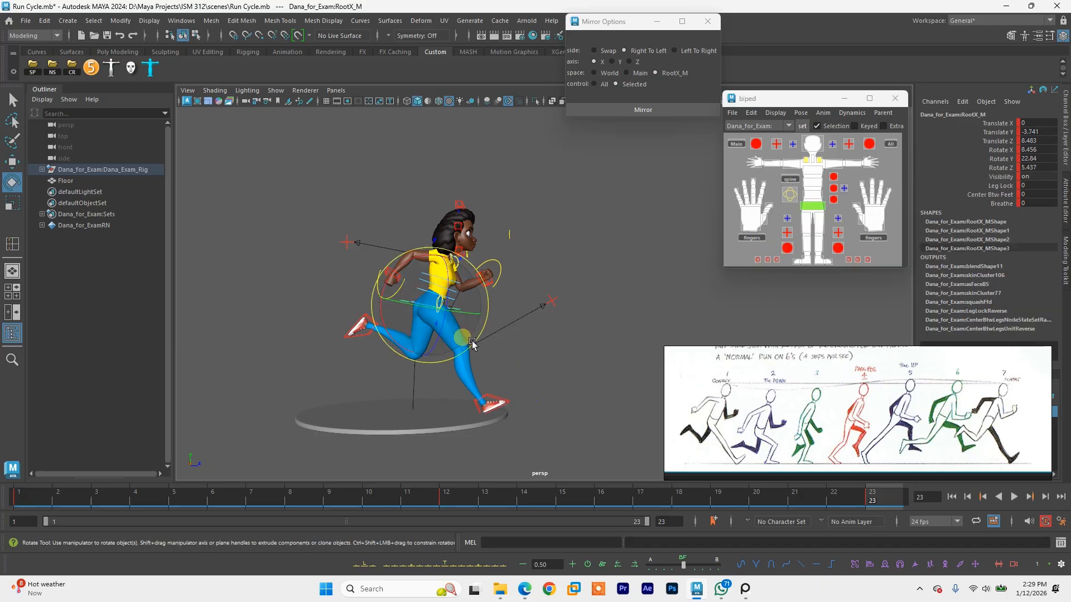
{"action": "left_click_drag", "start_coordinate": [475, 347], "coordinate": [426, 352], "text": "alt"}
{"action": "right_click_drag", "start_coordinate": [426, 352], "coordinate": [454, 366], "text": "alt"}
{"action": "left_click_drag", "start_coordinate": [416, 338], "coordinate": [337, 298]}
Step: Lift the right foot control IKLeg_R behind the body to about Y 27.8 and Z -12.5, rotated to about X 129.5
{"action": "left_click", "coordinate": [478, 429]}
{"action": "key", "text": "w"}
{"action": "key", "text": "e"}
{"action": "left_click_drag", "start_coordinate": [382, 373], "coordinate": [298, 397]}
{"action": "key", "text": "w"}
{"action": "left_click_drag", "start_coordinate": [329, 314], "coordinate": [329, 293]}
{"action": "key", "text": "e"}
{"action": "left_click_drag", "start_coordinate": [374, 338], "coordinate": [349, 367]}
{"action": "key", "text": "w"}
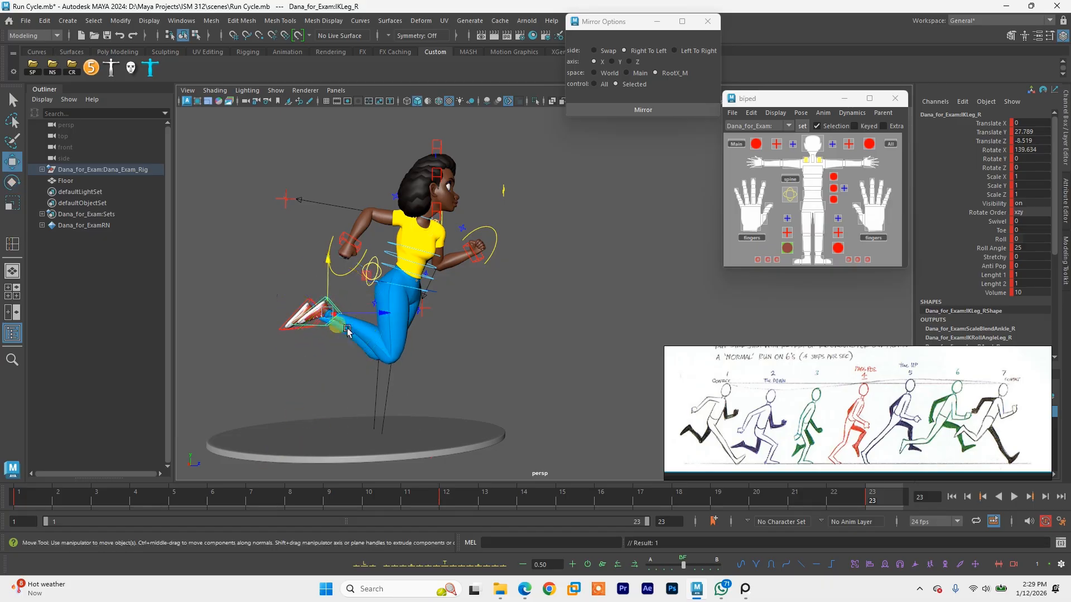
{"action": "left_click_drag", "start_coordinate": [358, 317], "coordinate": [362, 289]}
{"action": "key", "text": "e"}
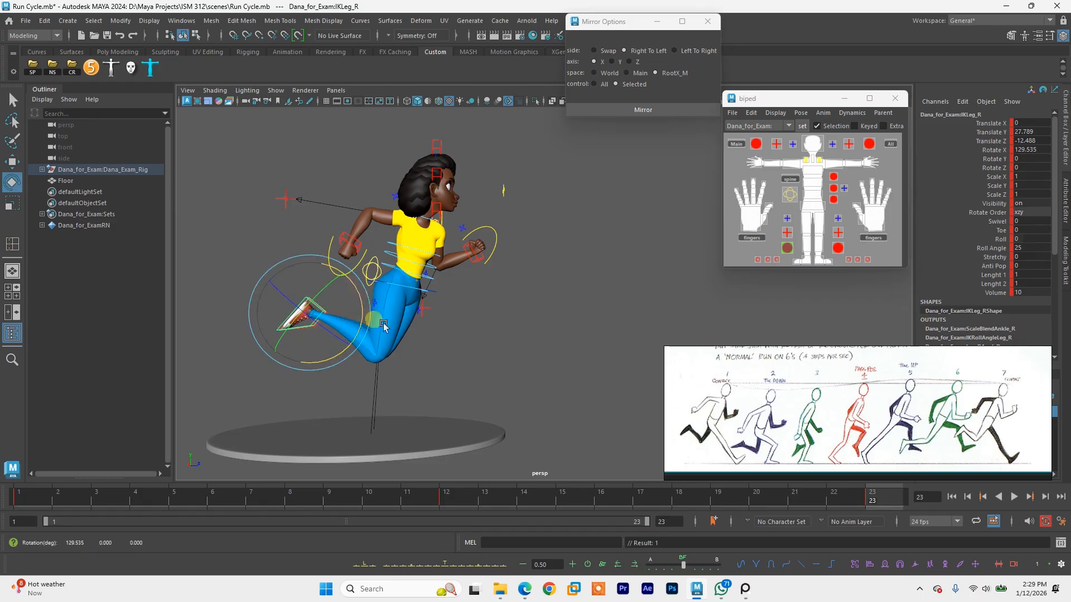
Step: Rotate the left foot control IKLeg_L to about X -13.4 so the sole levels out
{"action": "left_click_drag", "start_coordinate": [383, 325], "coordinate": [531, 359], "text": "alt"}
{"action": "left_click_drag", "start_coordinate": [442, 351], "coordinate": [342, 374], "text": "alt"}
{"action": "key", "text": "q"}
{"action": "key", "text": "w"}
{"action": "key", "text": "e"}
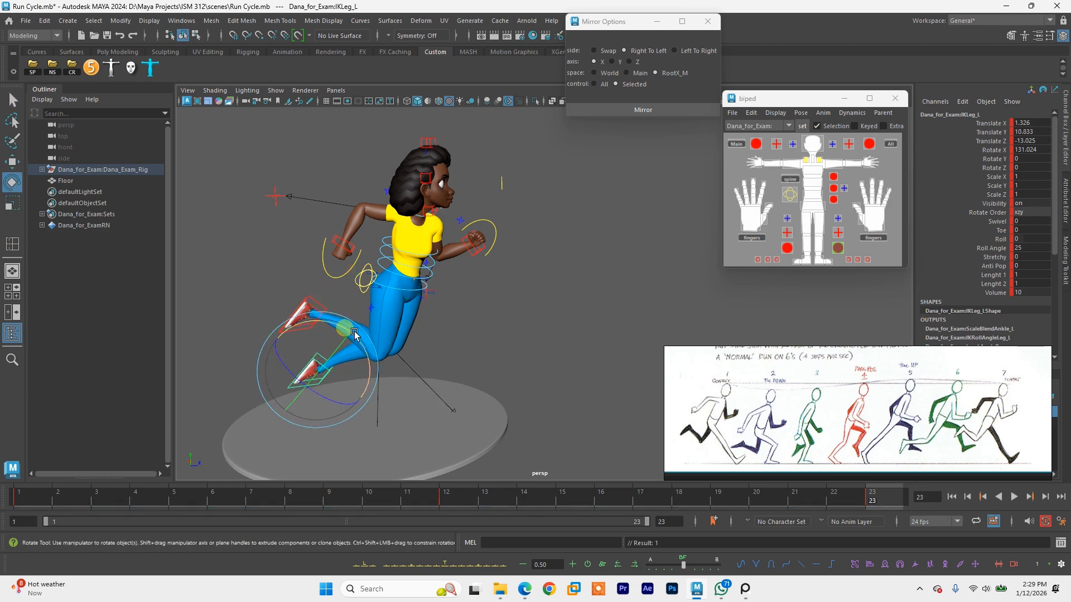
{"action": "left_click_drag", "start_coordinate": [273, 338], "coordinate": [220, 439]}
Step: Move IKLeg_L forward and down to about Y 0.7 and Z 29.0 for the front contact foot, and save the scene
{"action": "key", "text": "w"}
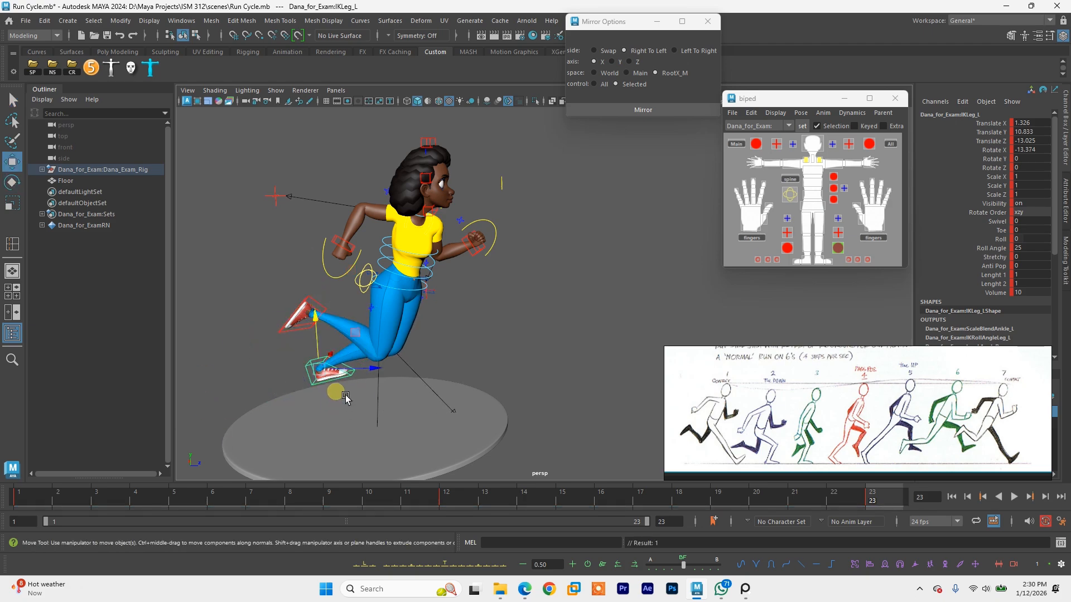
{"action": "left_click_drag", "start_coordinate": [335, 387], "coordinate": [516, 379]}
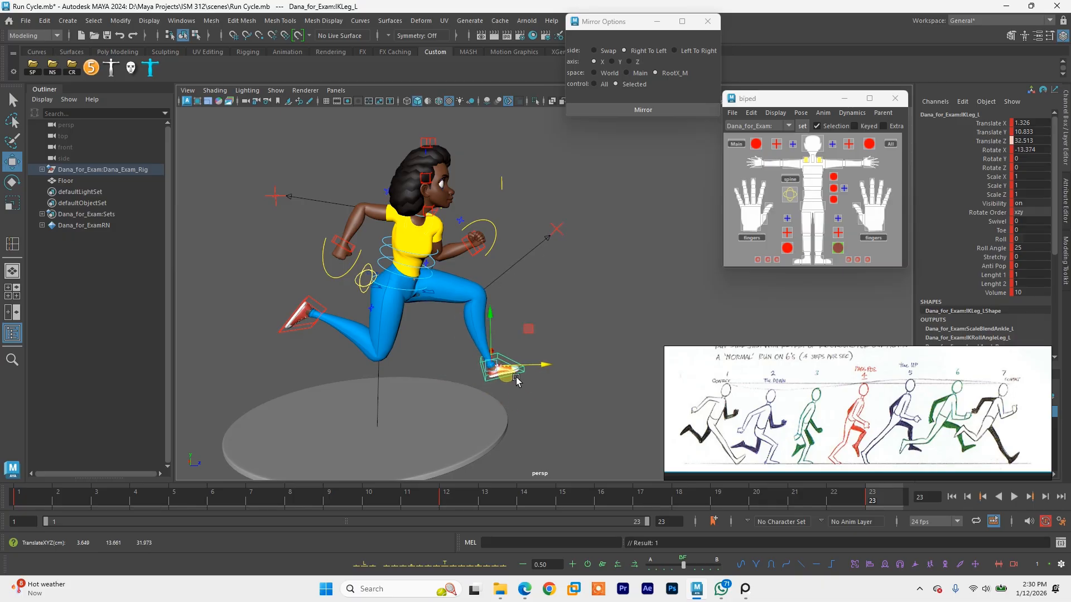
{"action": "left_click_drag", "start_coordinate": [493, 334], "coordinate": [524, 399]}
{"action": "left_click_drag", "start_coordinate": [490, 357], "coordinate": [277, 401]}
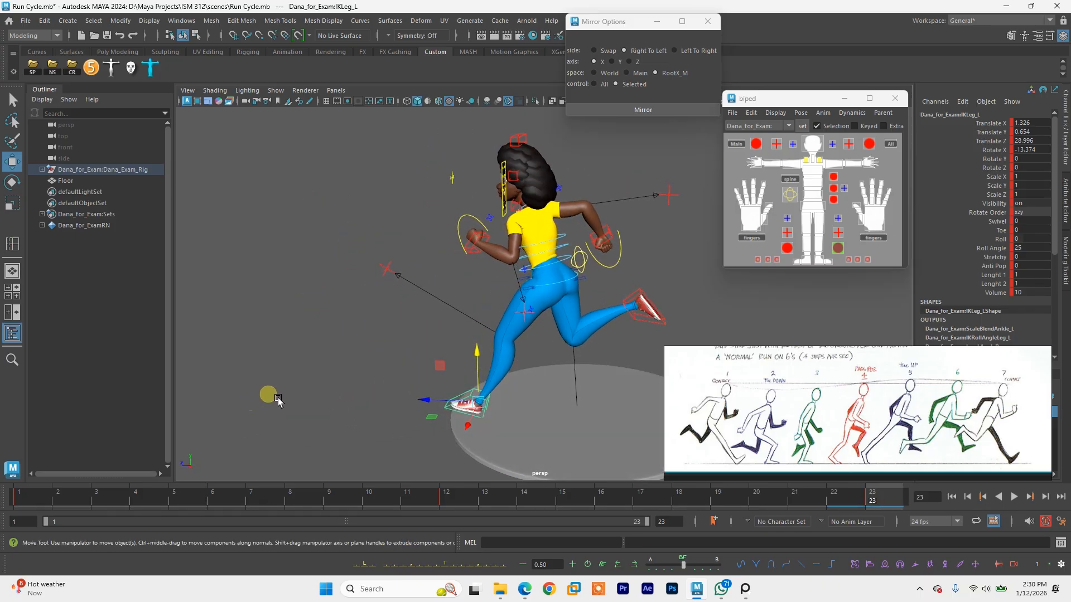
{"action": "key", "text": "ctrl+s"}
Step: Rotate the chest and spine controls FKChest_M and FKSpine1_M together to twist the torso against the hips
{"action": "left_click_drag", "start_coordinate": [455, 290], "coordinate": [566, 297], "text": "alt"}
{"action": "scroll", "coordinate": [410, 344], "scroll_direction": "up", "scroll_amount": 4}
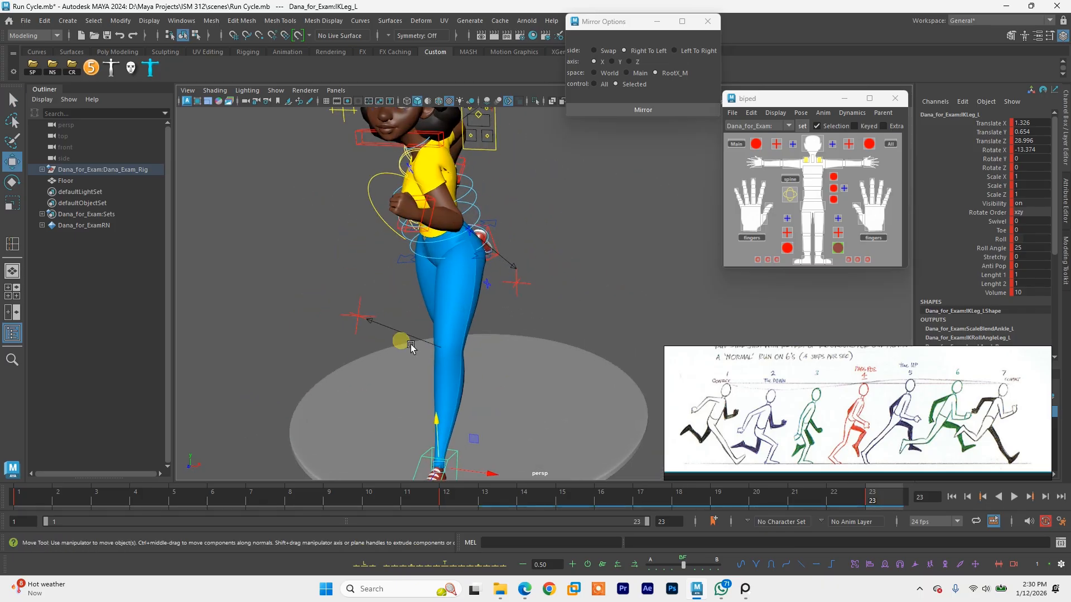
{"action": "left_click_drag", "start_coordinate": [410, 345], "coordinate": [448, 359], "text": "alt"}
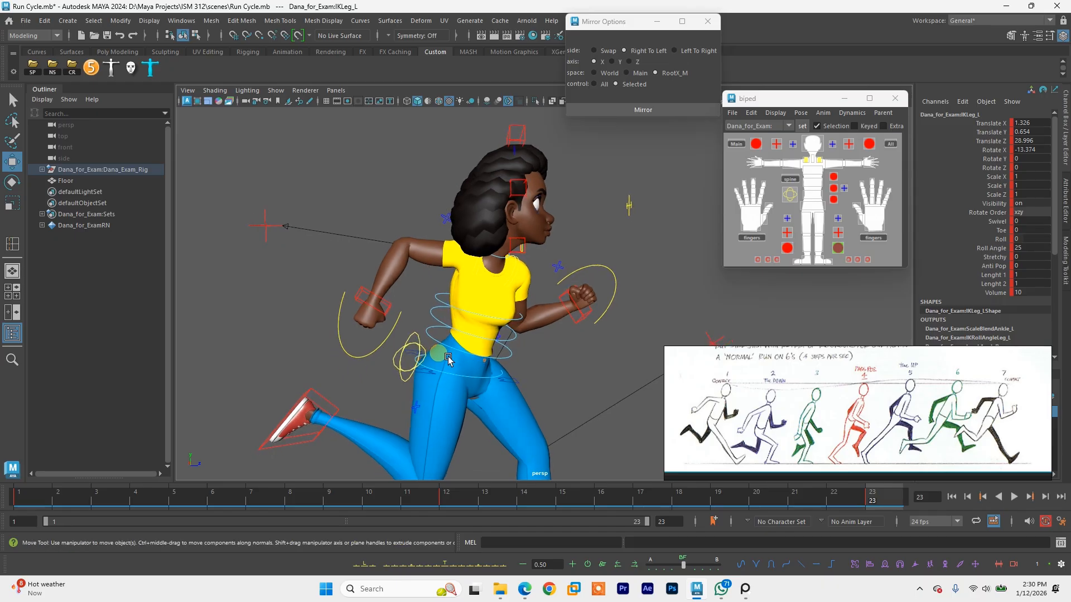
{"action": "left_click", "coordinate": [818, 179]}
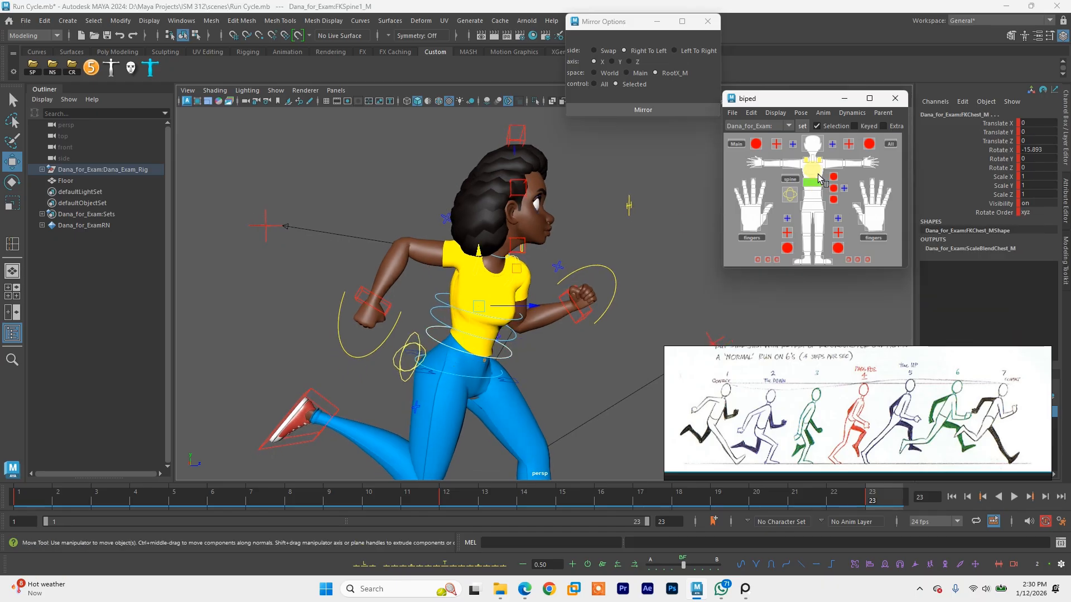
{"action": "key", "text": "e"}
{"action": "mouse_move", "coordinate": [478, 318]}
{"action": "left_mouse_down"}
{"action": "mouse_move", "coordinate": [504, 317]}
{"action": "mouse_move", "coordinate": [485, 335]}
{"action": "mouse_move", "coordinate": [474, 333]}
{"action": "mouse_move", "coordinate": [512, 310]}
{"action": "mouse_move", "coordinate": [424, 318]}
{"action": "mouse_move", "coordinate": [487, 307]}
{"action": "left_mouse_up"}
Step: Bring the right hand control IKArm_R forward to about X 14.0, Y -10.6, Z 24.6, rotated to about X -68.2, Y 40.8, Z 94.1
{"action": "left_click", "coordinate": [392, 327]}
{"action": "key", "text": "w"}
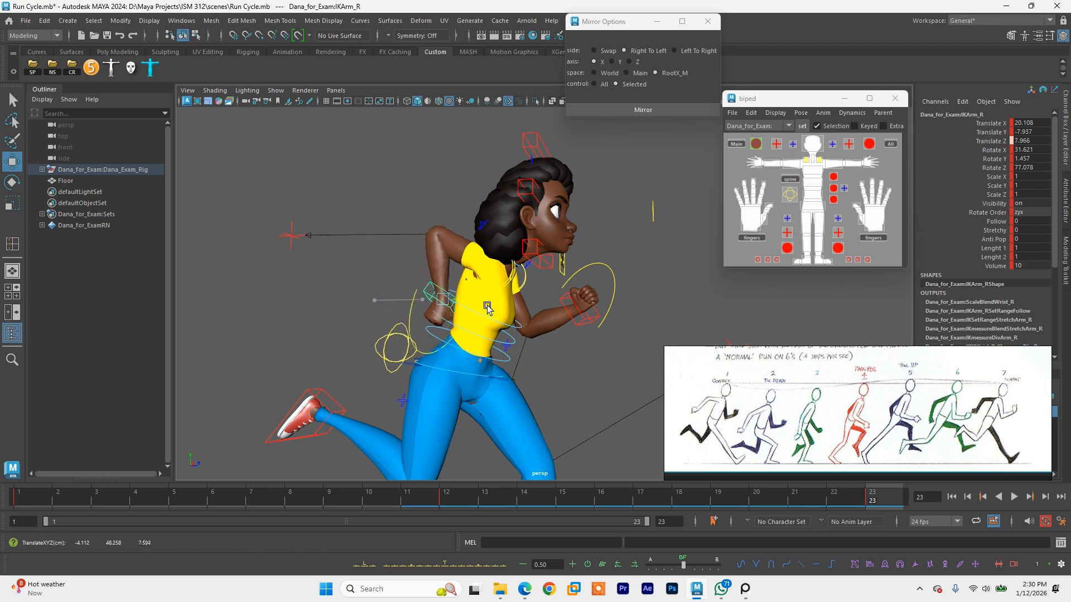
{"action": "left_click_drag", "start_coordinate": [410, 333], "coordinate": [523, 342], "text": "alt"}
{"action": "left_click_drag", "start_coordinate": [422, 304], "coordinate": [377, 324]}
{"action": "left_click_drag", "start_coordinate": [512, 311], "coordinate": [581, 344]}
{"action": "key", "text": "e"}
{"action": "key", "text": "w"}
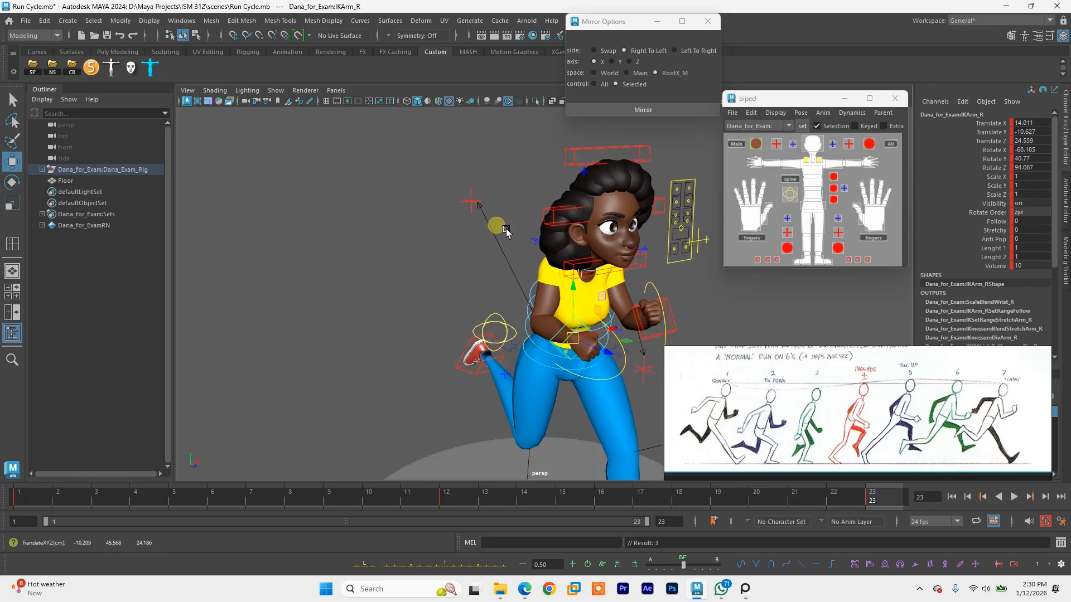
Step: Move the right elbow pole control PoleArm_R down beside the hip to about X 2.5, Y -21.5, Z 31.0
{"action": "left_click", "coordinate": [477, 208]}
{"action": "left_click_drag", "start_coordinate": [480, 217], "coordinate": [561, 255], "text": "alt"}
{"action": "left_click_drag", "start_coordinate": [506, 203], "coordinate": [521, 327]}
{"action": "middle_click_drag", "start_coordinate": [512, 237], "coordinate": [464, 288], "text": "alt"}
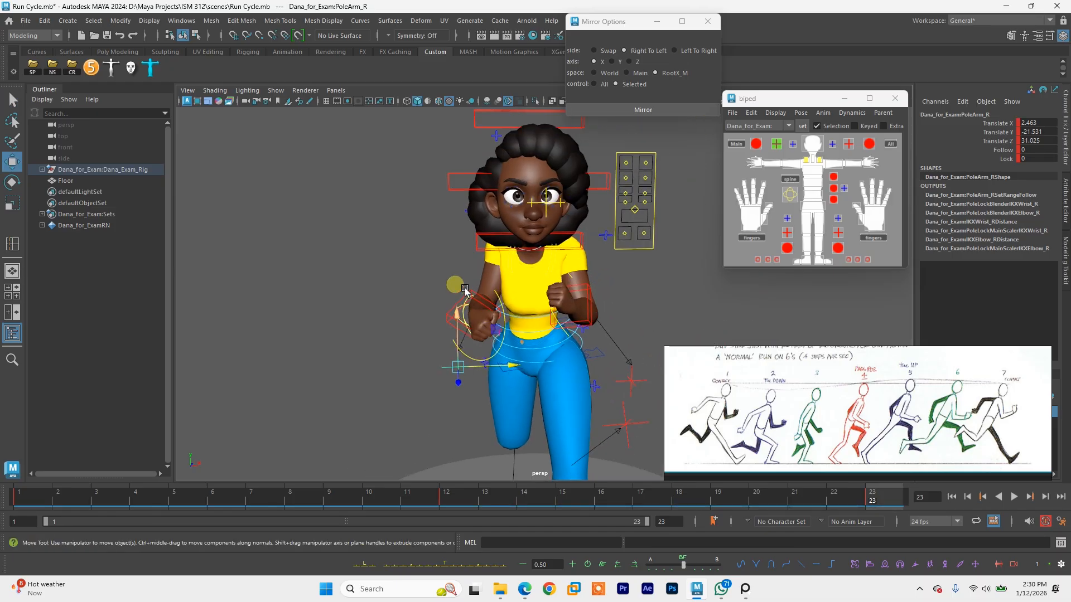
{"action": "left_click_drag", "start_coordinate": [464, 288], "coordinate": [570, 254], "text": "alt"}
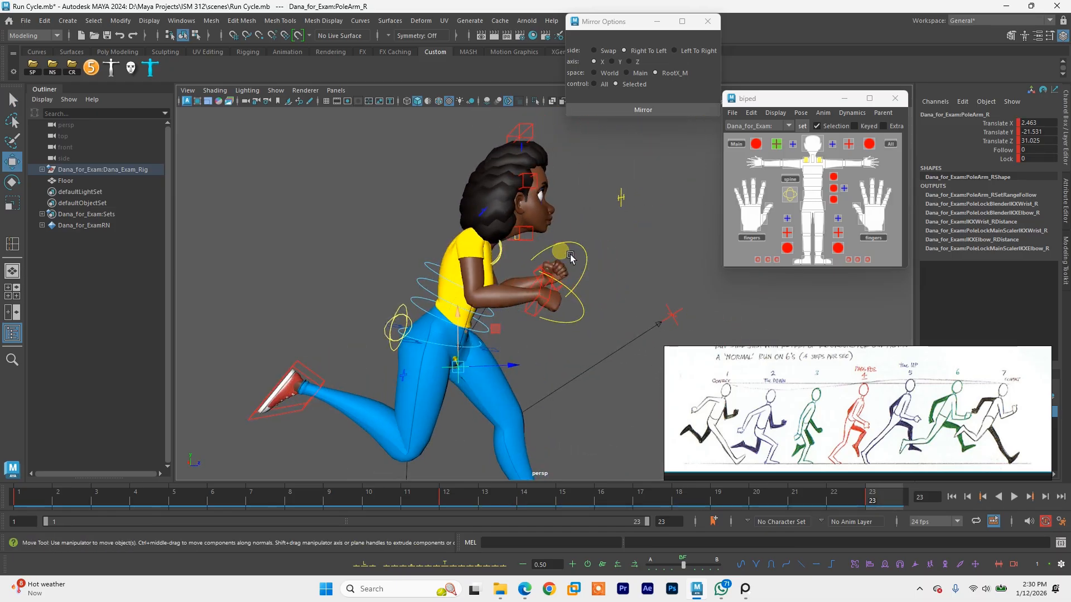
Step: Rotate the right shoulder control FKScapula_R to about X -4.0, Y -11.8, Z 6.5
{"action": "left_click", "coordinate": [509, 258]}
{"action": "key", "text": "e"}
{"action": "left_click_drag", "start_coordinate": [484, 264], "coordinate": [531, 263]}
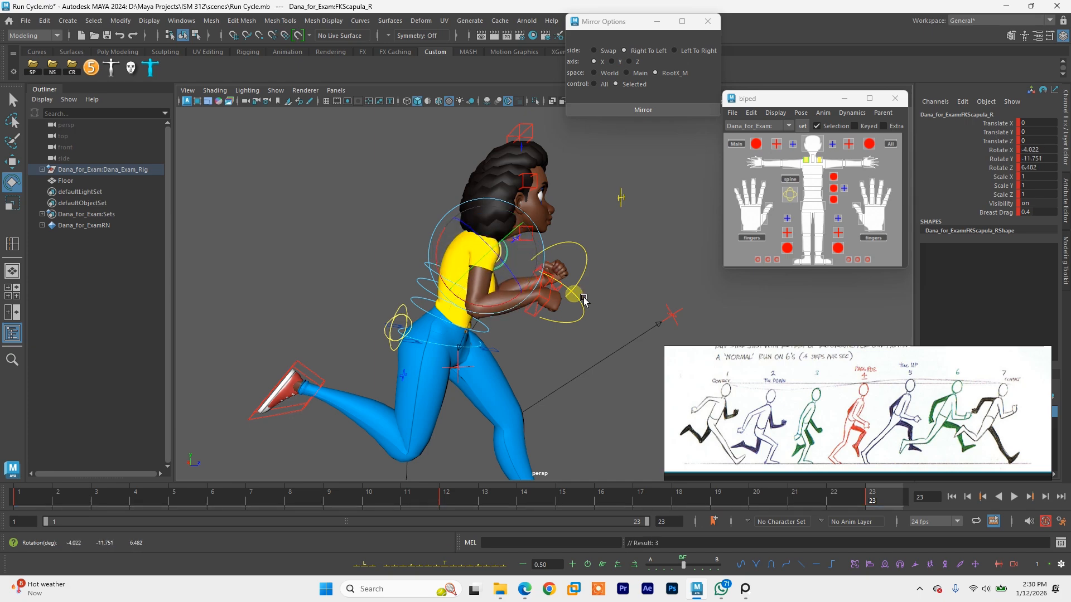
Step: Refine IKArm_R to about X 13.9, Y -11.7, Z 26.0, rotated to about X -95.6, Y 43.9, Z 94.8
{"action": "left_click_drag", "start_coordinate": [575, 295], "coordinate": [463, 275], "text": "alt"}
{"action": "key", "text": "q"}
{"action": "left_click", "coordinate": [457, 286]}
{"action": "key", "text": "e"}
{"action": "key", "text": "w"}
{"action": "left_click_drag", "start_coordinate": [422, 310], "coordinate": [493, 314], "text": "alt"}
{"action": "key", "text": "e"}
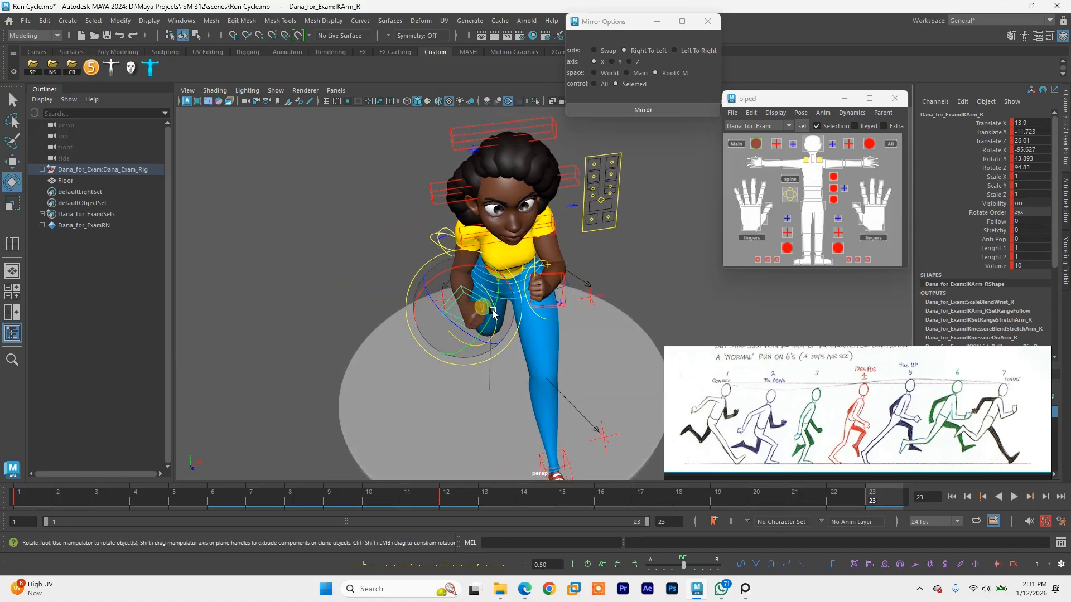
Step: Try to pull the left hand control IKArm_L back toward the hip, and undo the move
{"action": "left_click", "coordinate": [563, 288]}
{"action": "left_click_drag", "start_coordinate": [572, 279], "coordinate": [620, 328], "text": "alt"}
{"action": "key", "text": "w"}
{"action": "key", "text": "e"}
{"action": "middle_click_drag", "start_coordinate": [644, 318], "coordinate": [434, 307], "text": "alt"}
{"action": "key", "text": "w"}
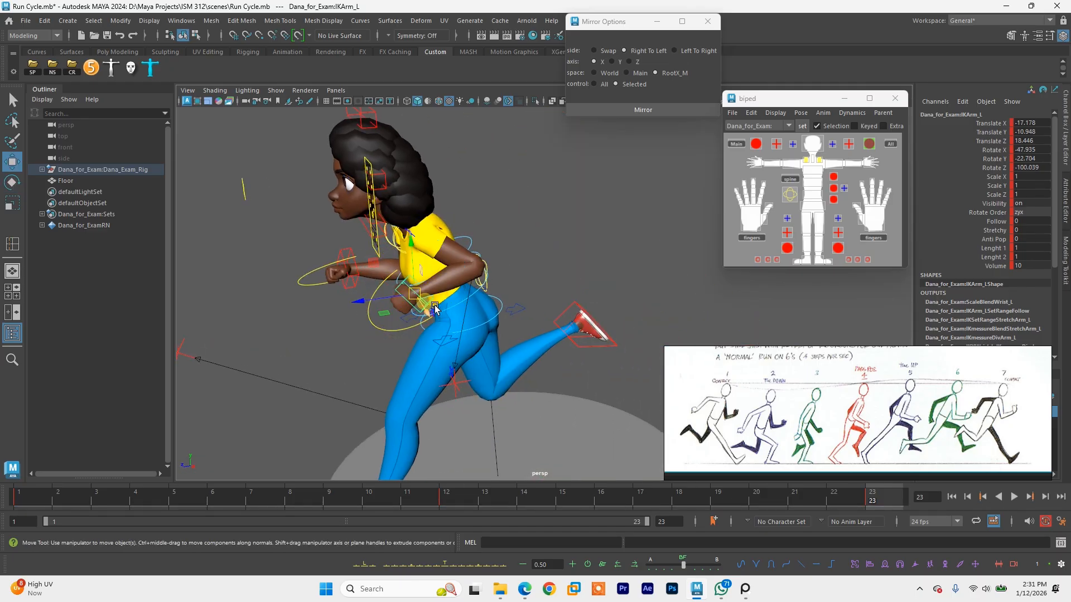
{"action": "left_click_drag", "start_coordinate": [435, 307], "coordinate": [471, 307]}
{"action": "key", "text": "ctrl+z"}
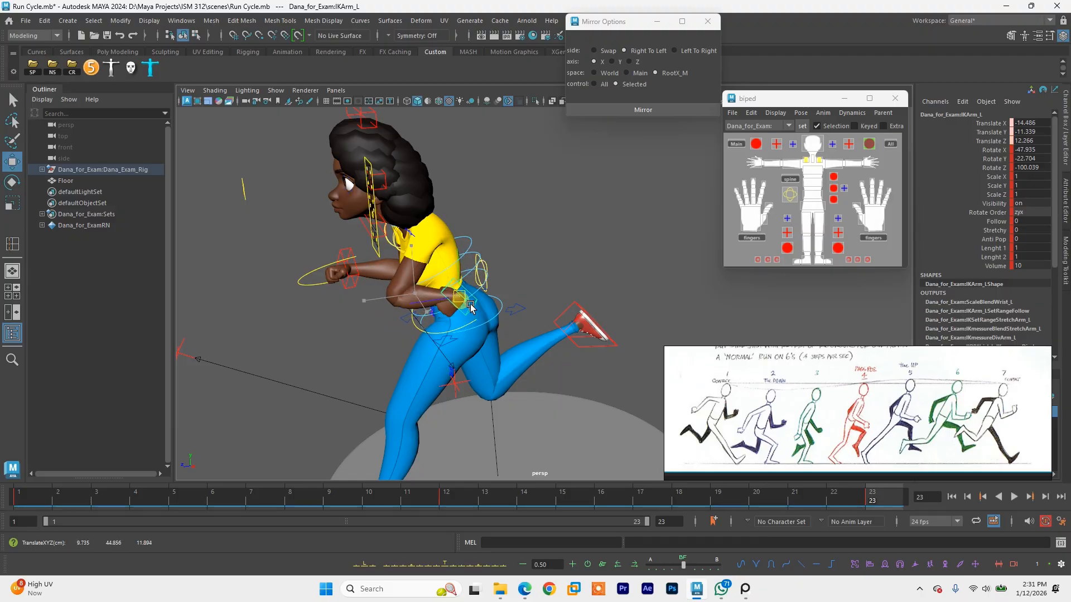
{"action": "key", "text": "ctrl+z"}
Step: Rotate the left shoulder control FKScapula_L to about X -9.1, Y 15.6, Z -8.5
{"action": "left_click_drag", "start_coordinate": [393, 263], "coordinate": [407, 249], "text": "alt"}
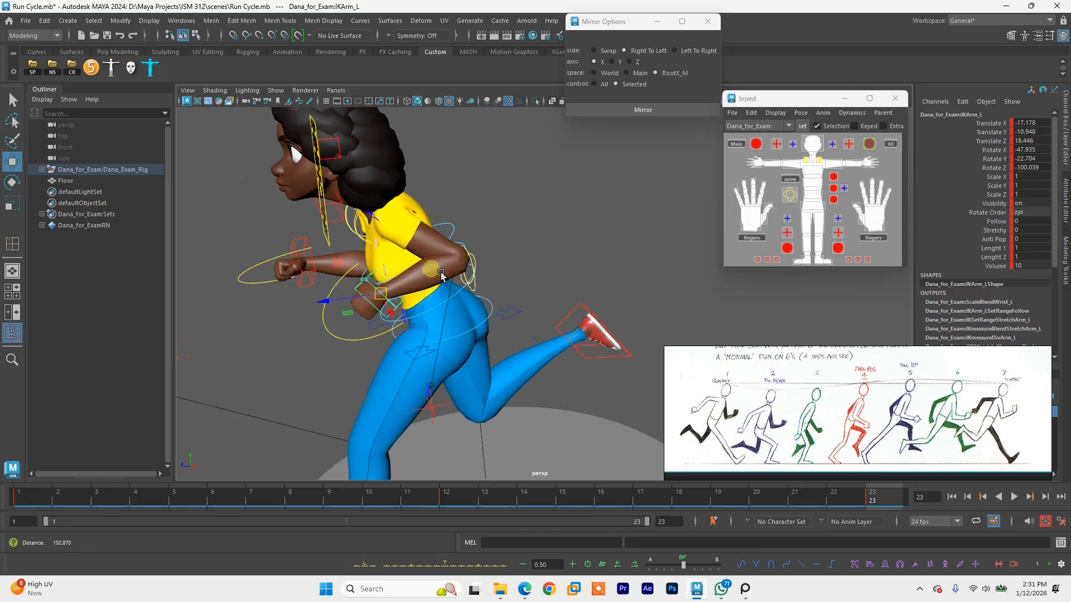
{"action": "right_click_drag", "start_coordinate": [407, 249], "coordinate": [420, 263], "text": "alt"}
{"action": "middle_click_drag", "start_coordinate": [420, 263], "coordinate": [471, 306], "text": "alt"}
{"action": "right_click_drag", "start_coordinate": [471, 306], "coordinate": [429, 287], "text": "alt"}
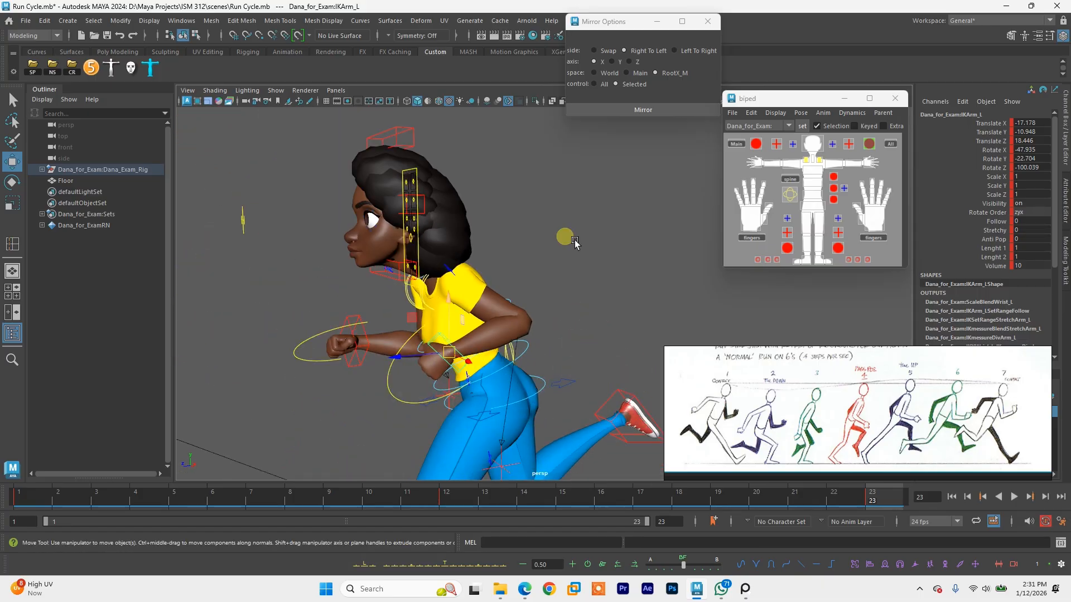
{"action": "left_click", "coordinate": [819, 161]}
{"action": "key", "text": "e"}
{"action": "left_click_drag", "start_coordinate": [463, 284], "coordinate": [394, 349]}
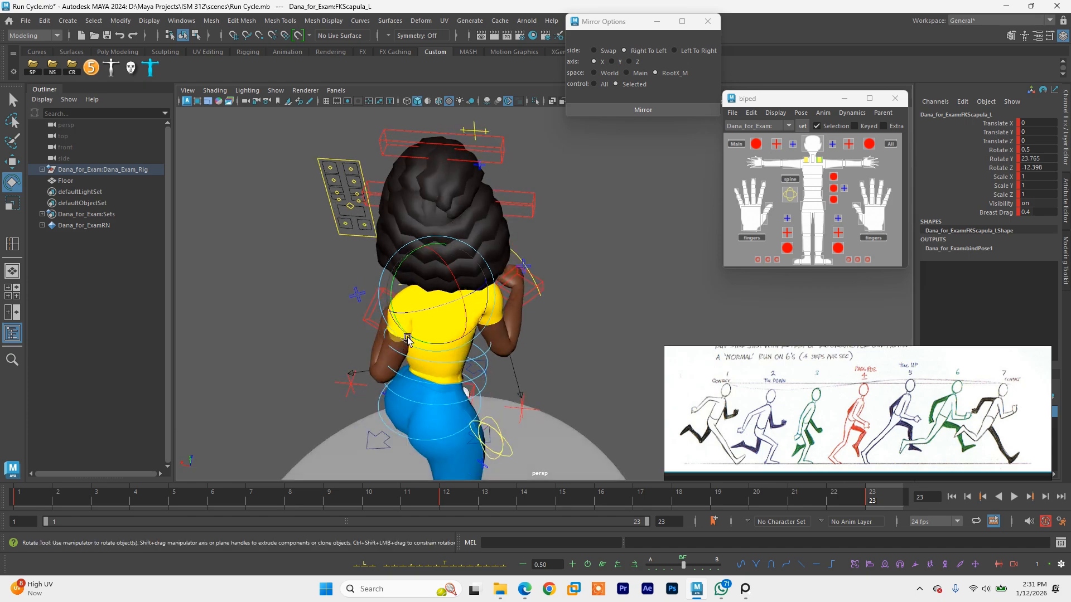
{"action": "left_click_drag", "start_coordinate": [423, 299], "coordinate": [435, 363]}
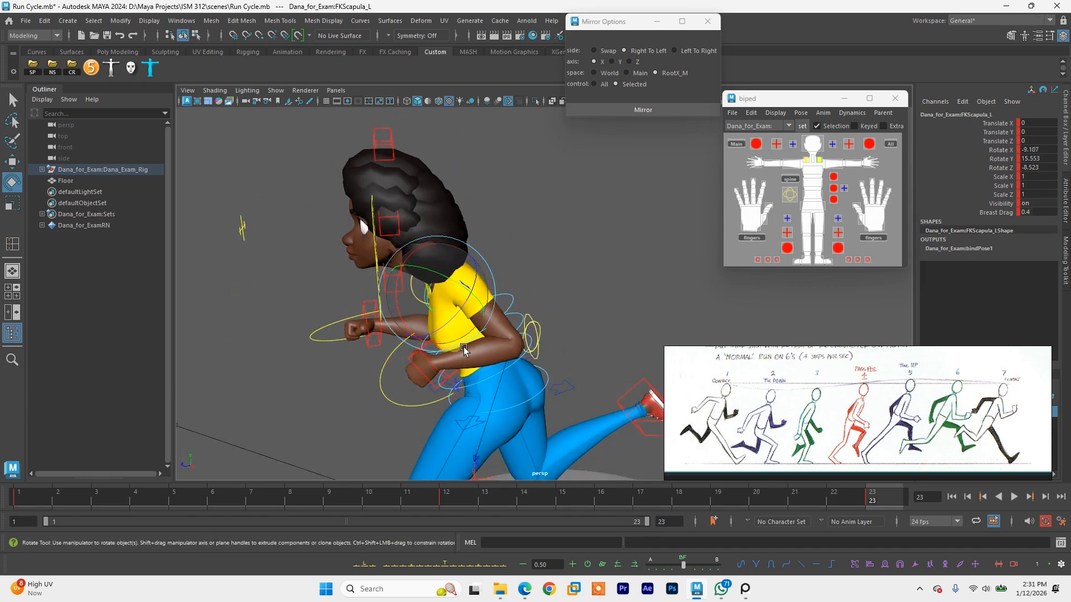
Step: Lower the left hand control IKArm_L to about X -16.1, Y -13.9, Z 18.1, undoing the extra backward move
{"action": "left_click", "coordinate": [448, 378]}
{"action": "key", "text": "w"}
{"action": "key", "text": "q"}
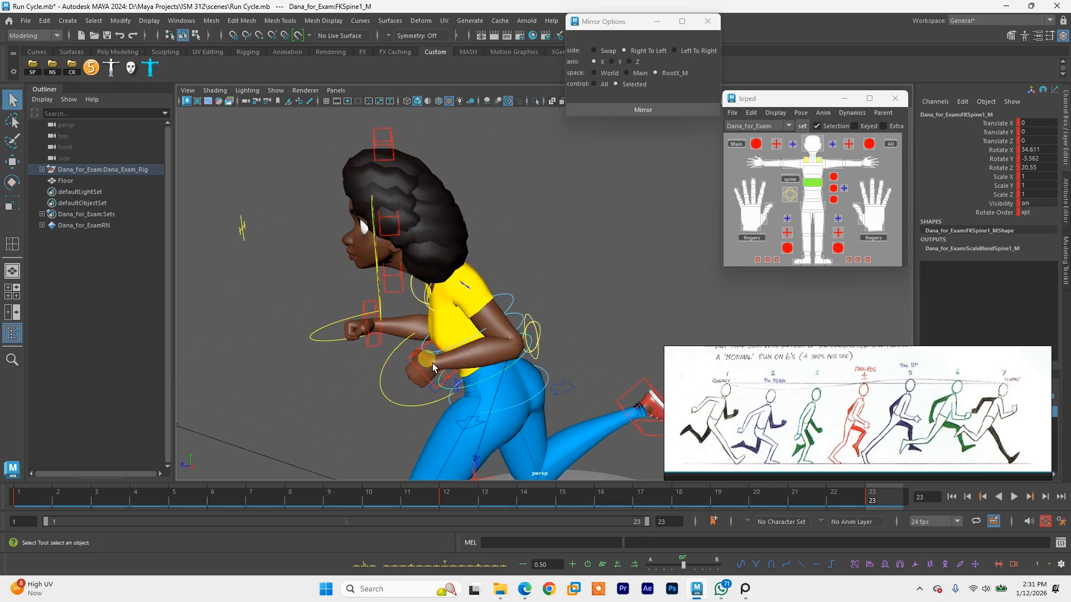
{"action": "left_click", "coordinate": [434, 364]}
{"action": "key", "text": "w"}
{"action": "left_click_drag", "start_coordinate": [442, 371], "coordinate": [448, 395]}
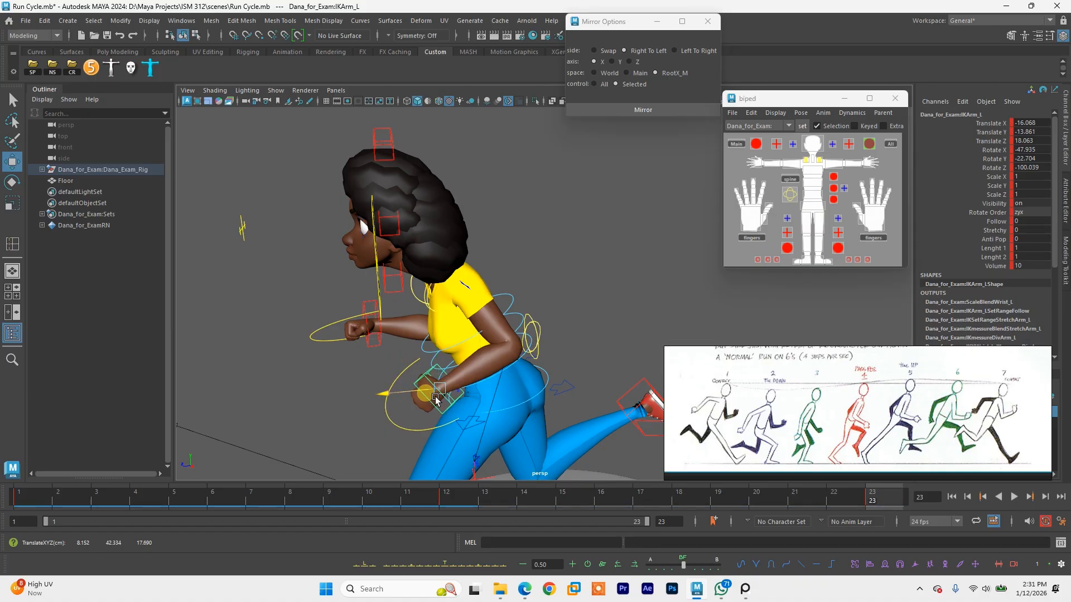
{"action": "middle_click_drag", "start_coordinate": [436, 399], "coordinate": [513, 315], "text": "alt"}
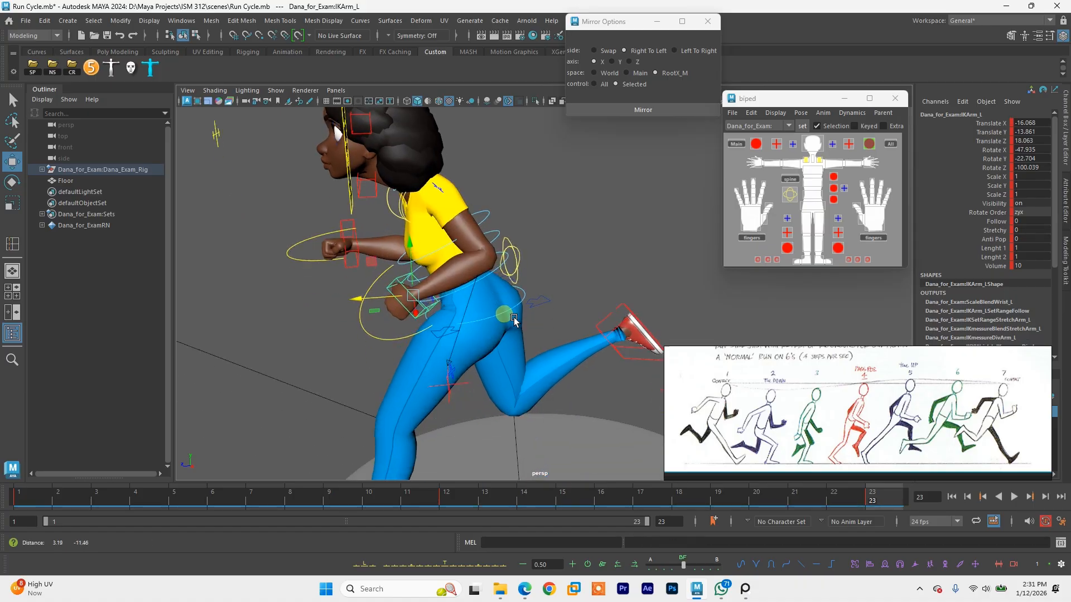
{"action": "left_click_drag", "start_coordinate": [412, 293], "coordinate": [455, 297]}
{"action": "key", "text": "ctrl+z"}
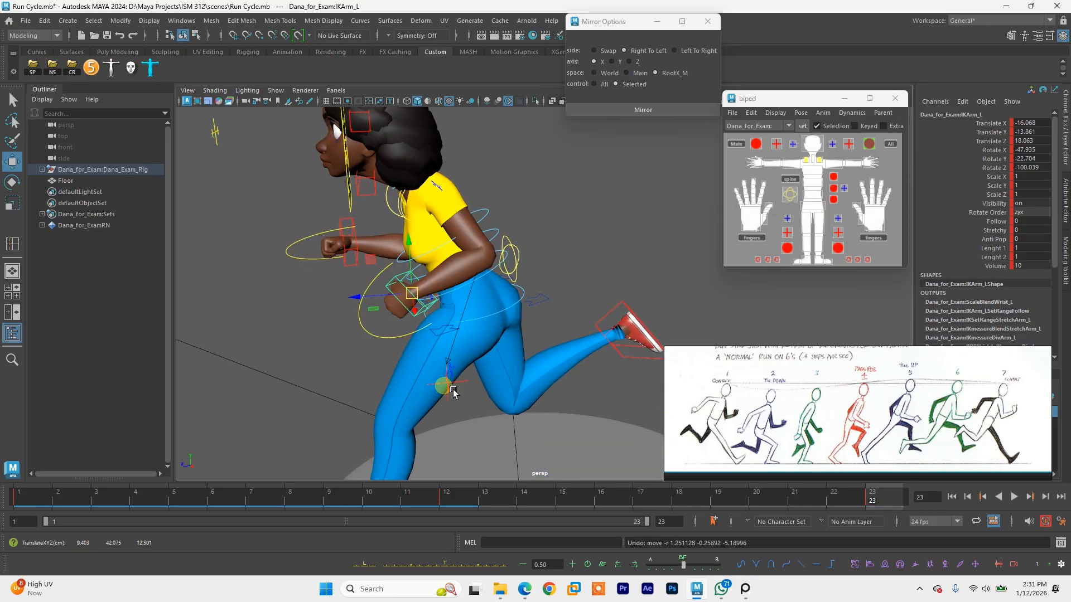
Step: Move the left elbow pole control PoleArm_L behind the back to about X -1.0, Y -6.5, Z 4.5
{"action": "left_click", "coordinate": [453, 392]}
{"action": "scroll", "coordinate": [469, 386], "scroll_direction": "down", "scroll_amount": 4}
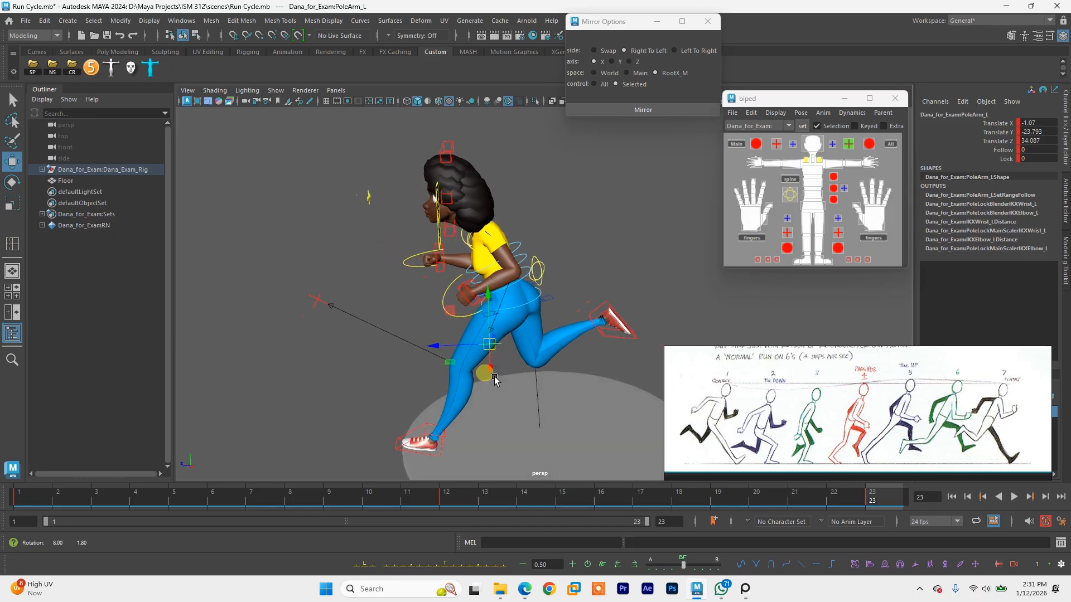
{"action": "left_click_drag", "start_coordinate": [477, 344], "coordinate": [635, 282]}
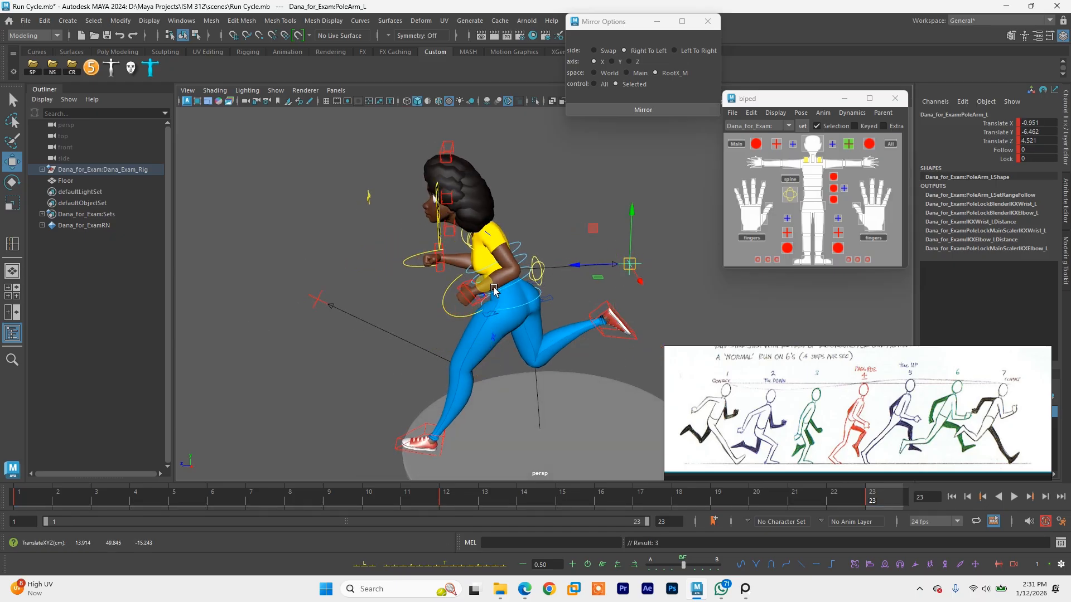
Step: Swing IKArm_L behind the hip to about X -16.1, Y -10.8, Z 4.5, rotated to about X 1.0, Y -22.8, Z -80.1
{"action": "left_click", "coordinate": [478, 297]}
{"action": "key", "text": "e"}
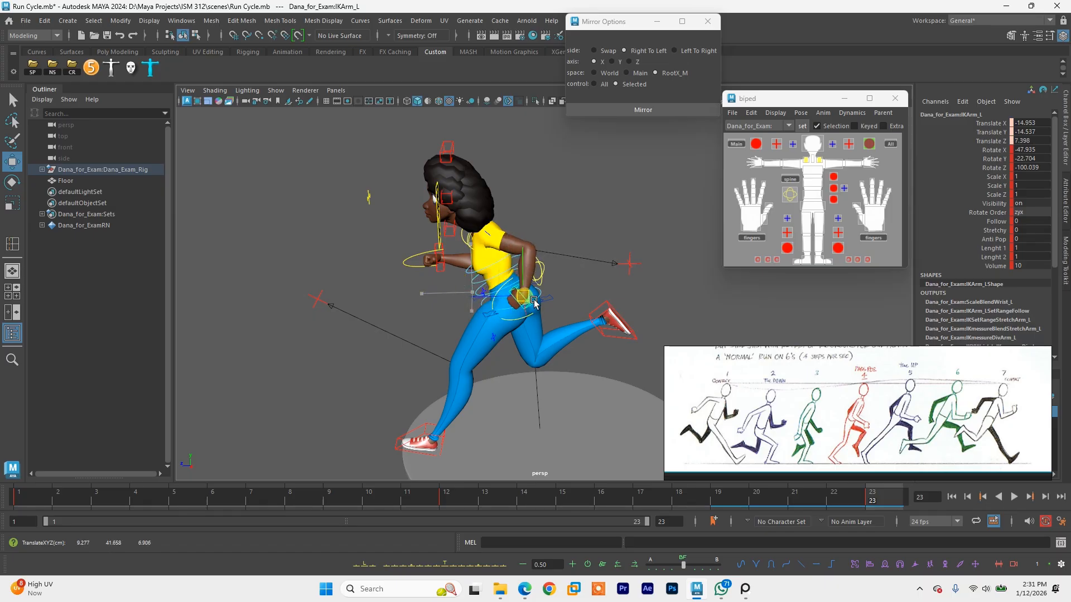
{"action": "left_click_drag", "start_coordinate": [569, 283], "coordinate": [559, 240]}
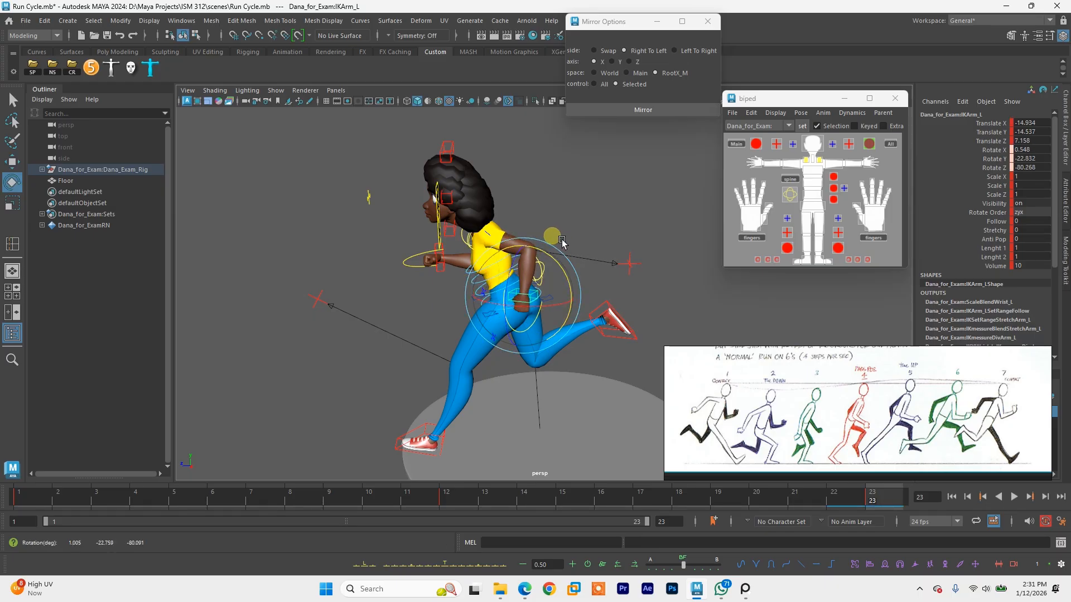
{"action": "key", "text": "w"}
{"action": "left_click_drag", "start_coordinate": [534, 302], "coordinate": [546, 286]}
{"action": "scroll", "coordinate": [546, 284], "scroll_direction": "up", "scroll_amount": 5}
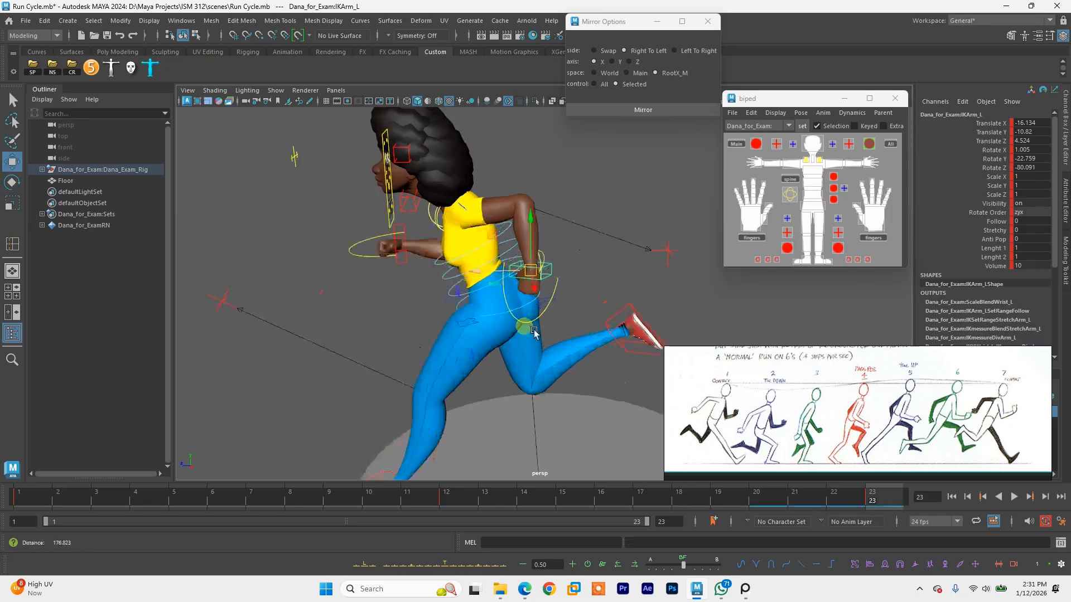
Step: Rotate FKScapula_L to about X 4.1, Y 14.1, Z -19.3 to suit the arm swung back
{"action": "left_click", "coordinate": [822, 160]}
{"action": "key", "text": "e"}
{"action": "middle_click_drag", "start_coordinate": [429, 184], "coordinate": [430, 231], "text": "alt"}
{"action": "left_click_drag", "start_coordinate": [446, 245], "coordinate": [394, 270]}
{"action": "key", "text": "ctrl+z"}
{"action": "left_click_drag", "start_coordinate": [387, 311], "coordinate": [510, 303], "text": "alt"}
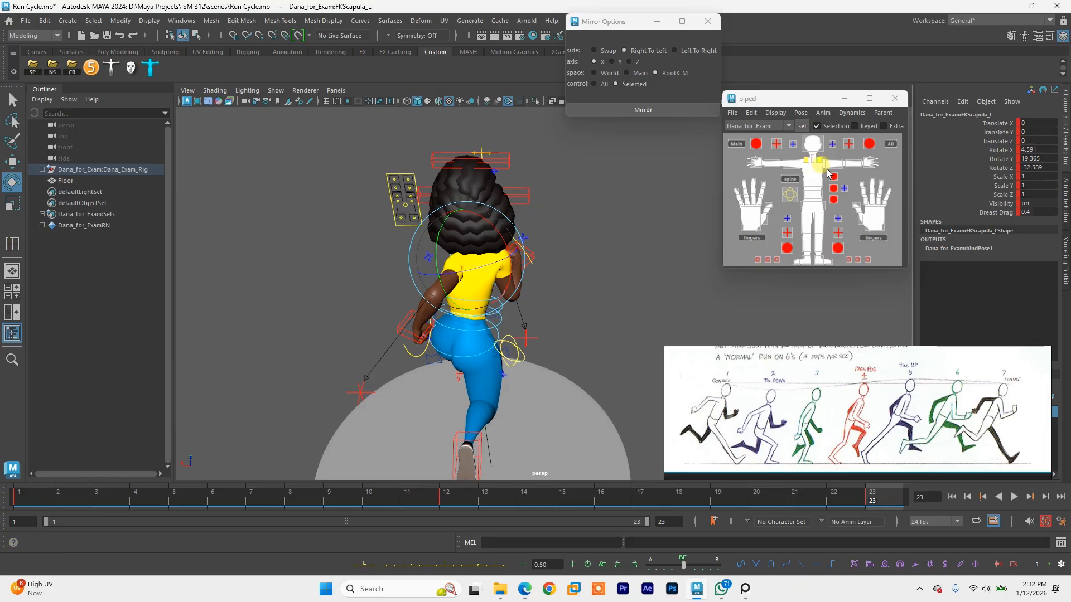
{"action": "left_click_drag", "start_coordinate": [479, 268], "coordinate": [469, 289]}
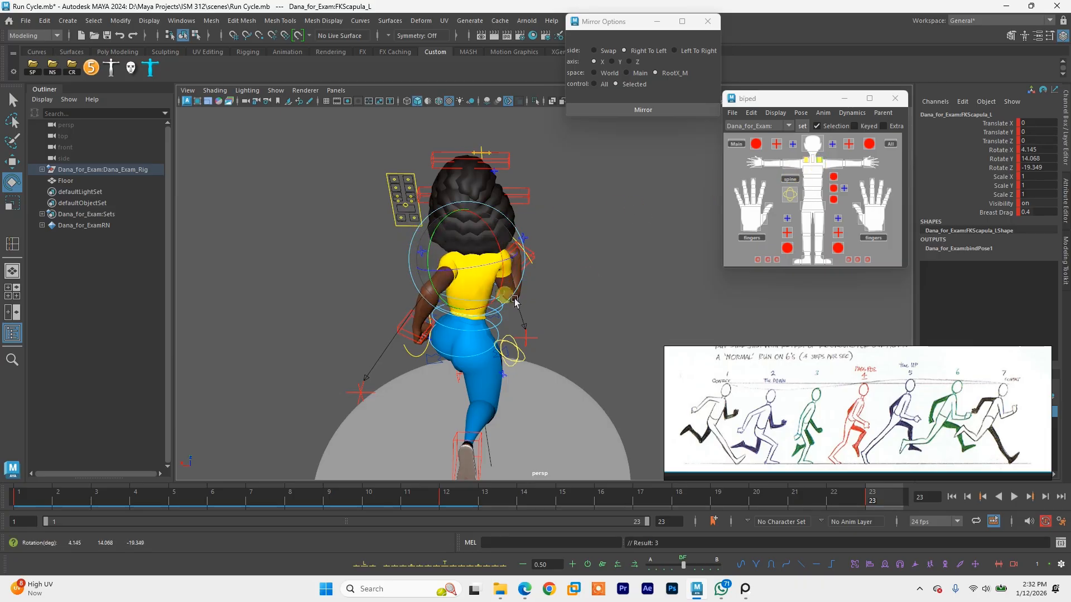
Step: Shift PoleArm_L outward behind the back to about X 4.2 and Z 6.7, and adjust its height
{"action": "left_click", "coordinate": [845, 147]}
{"action": "key", "text": "w"}
{"action": "left_click_drag", "start_coordinate": [399, 363], "coordinate": [472, 320]}
{"action": "middle_click_drag", "start_coordinate": [254, 368], "coordinate": [442, 308], "text": "alt"}
{"action": "left_click_drag", "start_coordinate": [441, 307], "coordinate": [496, 301], "text": "alt"}
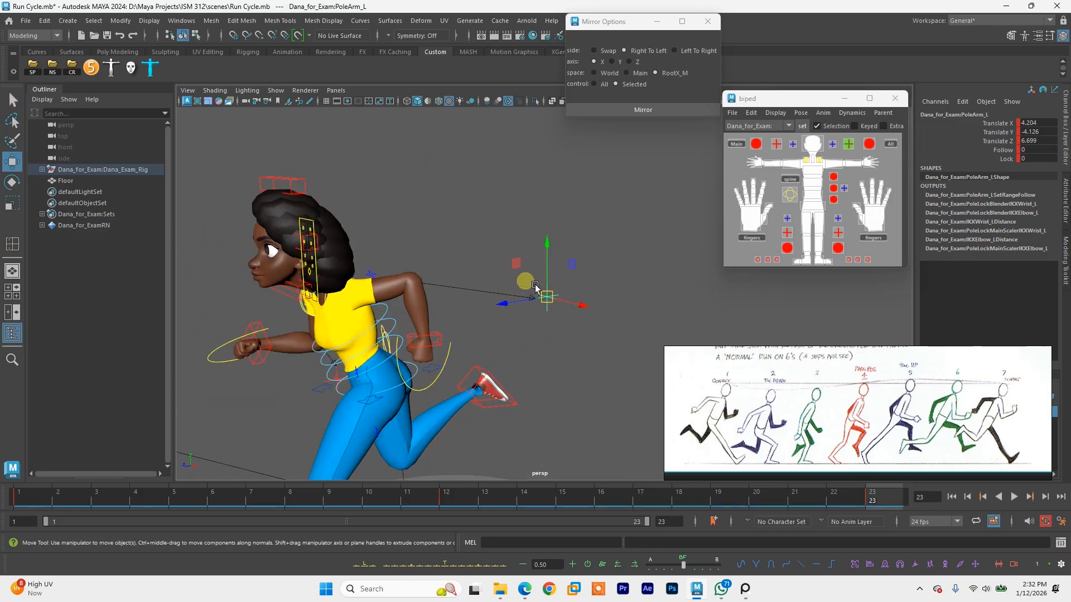
{"action": "left_click_drag", "start_coordinate": [548, 262], "coordinate": [521, 360]}
Step: Push IKArm_R forward to about Z 28.3 and rotate it to about X -113.7, Y 45.7, Z 117.3
{"action": "left_click", "coordinate": [495, 315]}
{"action": "left_click", "coordinate": [570, 328]}
{"action": "left_click", "coordinate": [572, 330]}
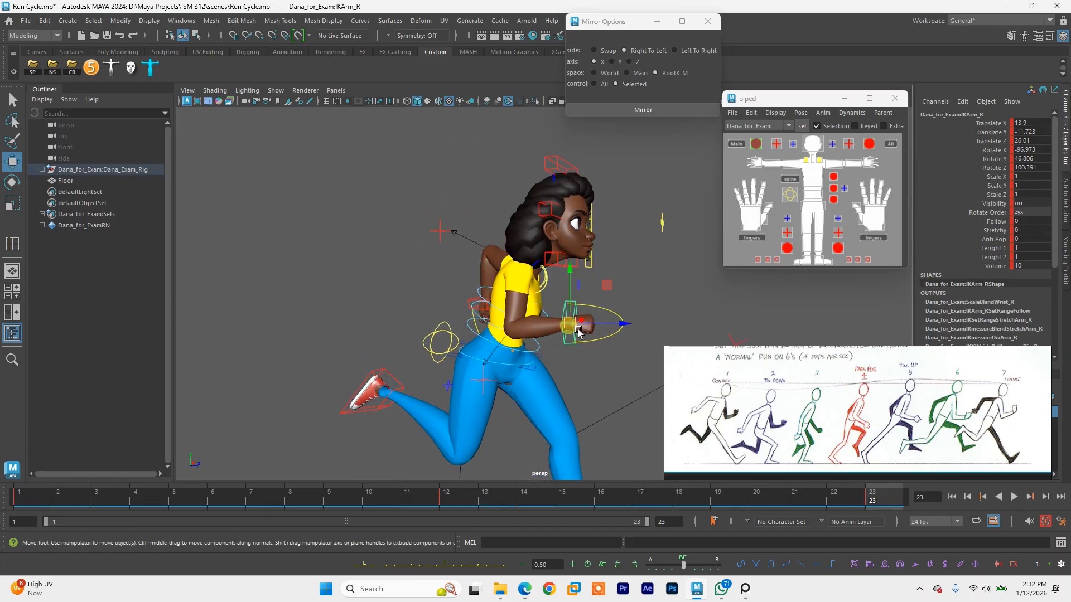
{"action": "middle_click_drag", "start_coordinate": [591, 336], "coordinate": [554, 354], "text": "alt"}
{"action": "mouse_move", "coordinate": [554, 354]}
{"action": "left_mouse_down"}
{"action": "mouse_move", "coordinate": [583, 354]}
{"action": "mouse_move", "coordinate": [573, 370]}
{"action": "mouse_move", "coordinate": [533, 349]}
{"action": "left_mouse_up"}
{"action": "key", "text": "e"}
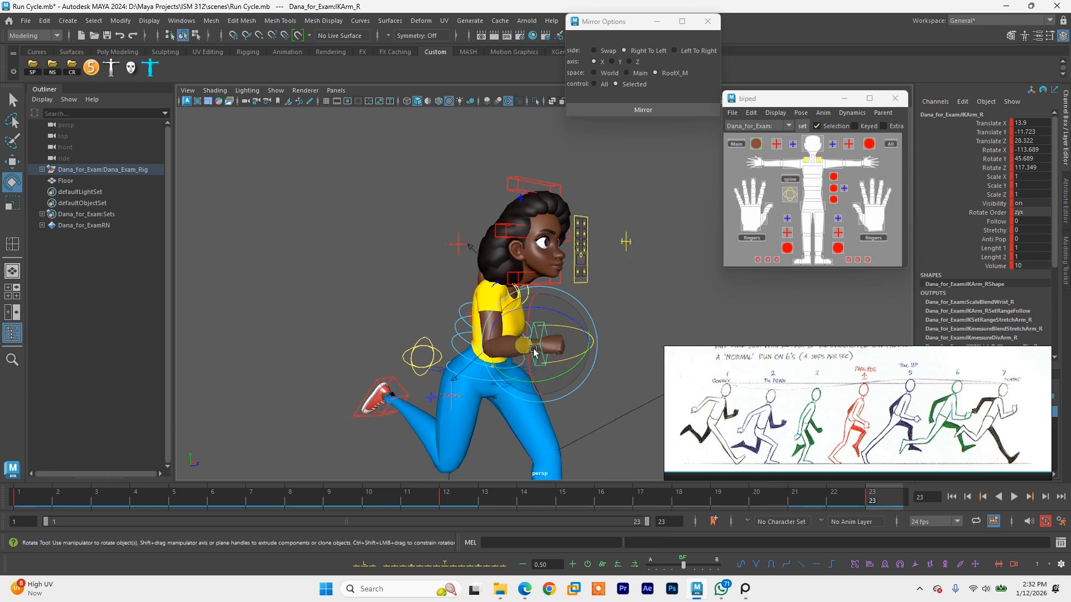
Step: Rotate FKScapula_L to about X 7.7, Y 4.2, Z -26.2
{"action": "left_click", "coordinate": [526, 305]}
{"action": "left_click_drag", "start_coordinate": [526, 305], "coordinate": [341, 331]}
{"action": "key", "text": "q"}
{"action": "left_click", "coordinate": [820, 161]}
{"action": "key", "text": "e"}
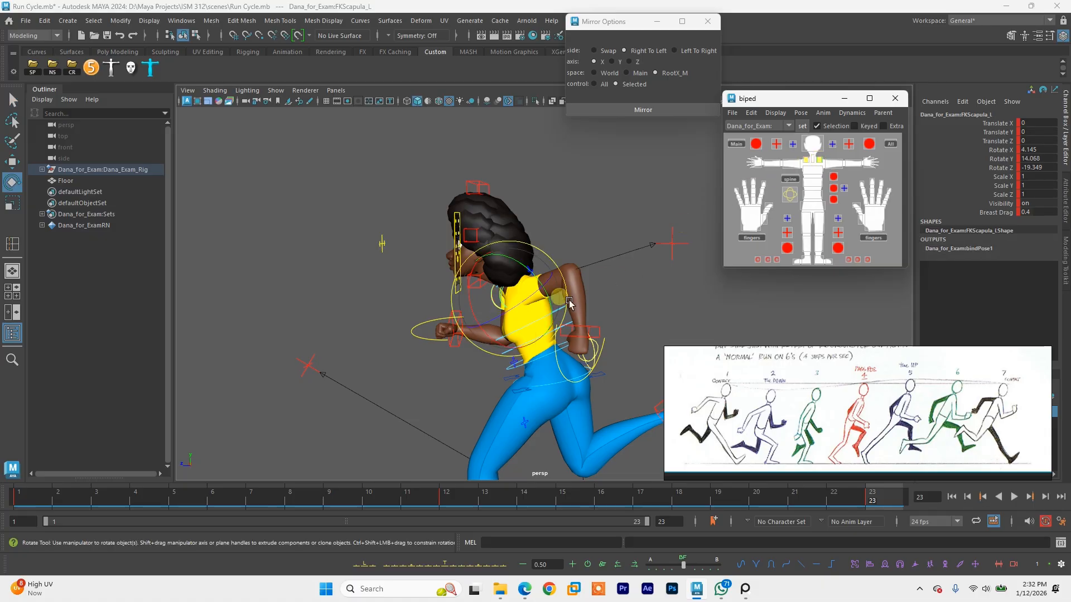
{"action": "left_click_drag", "start_coordinate": [569, 303], "coordinate": [452, 328]}
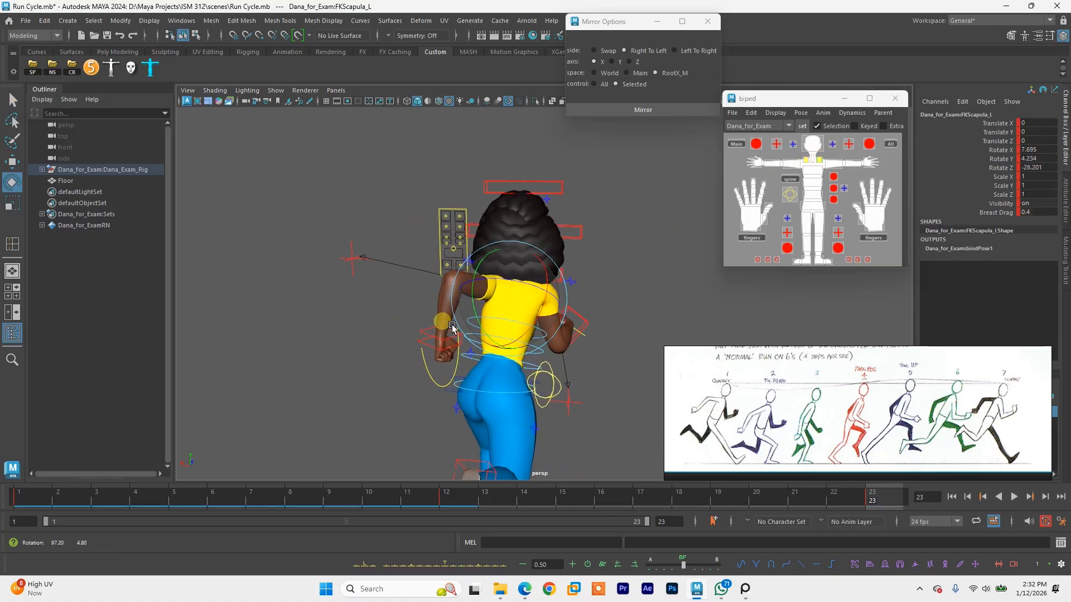
Step: Rotate FKScapula_L to about X 9.8, Y 0.1, Z -20.7, and key all rig controls at frame 23
{"action": "left_click_drag", "start_coordinate": [475, 282], "coordinate": [496, 334]}
{"action": "key", "text": "s"}
{"action": "key", "text": "ctrl+s"}
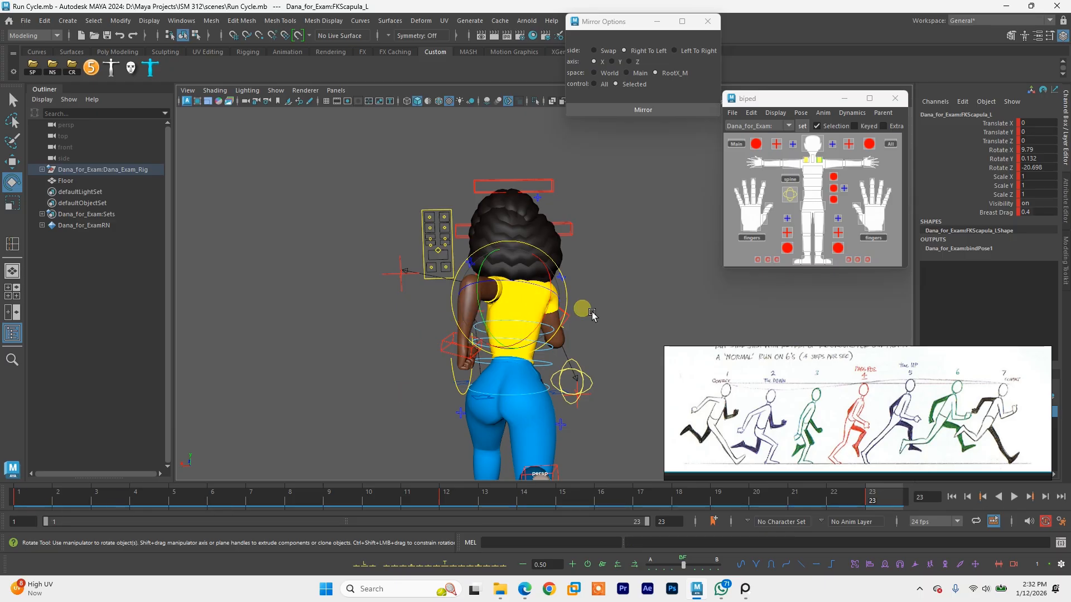
{"action": "left_click", "coordinate": [890, 144]}
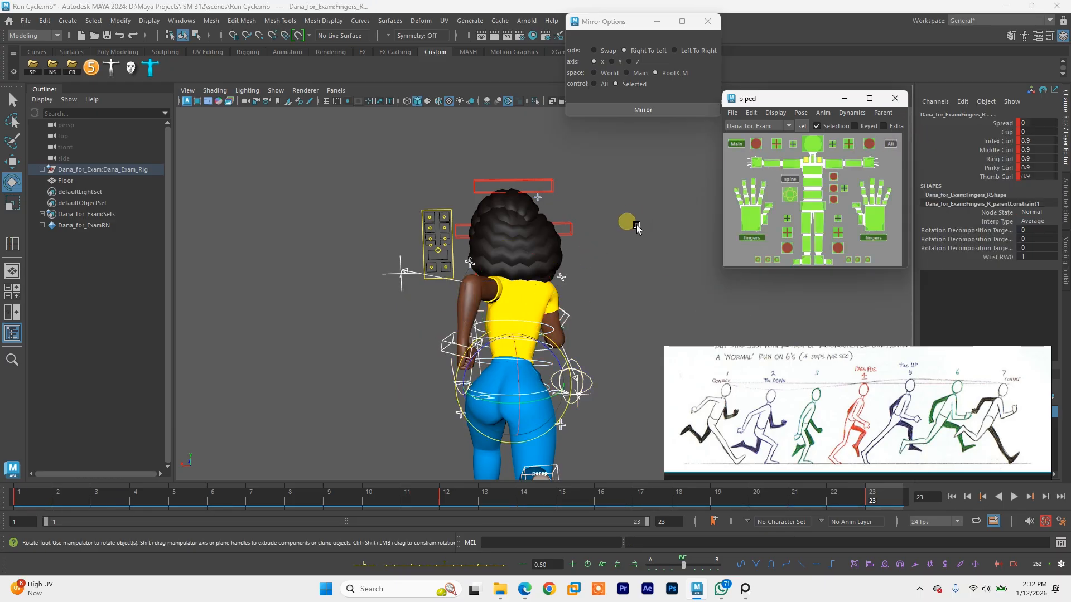
{"action": "key", "text": "s"}
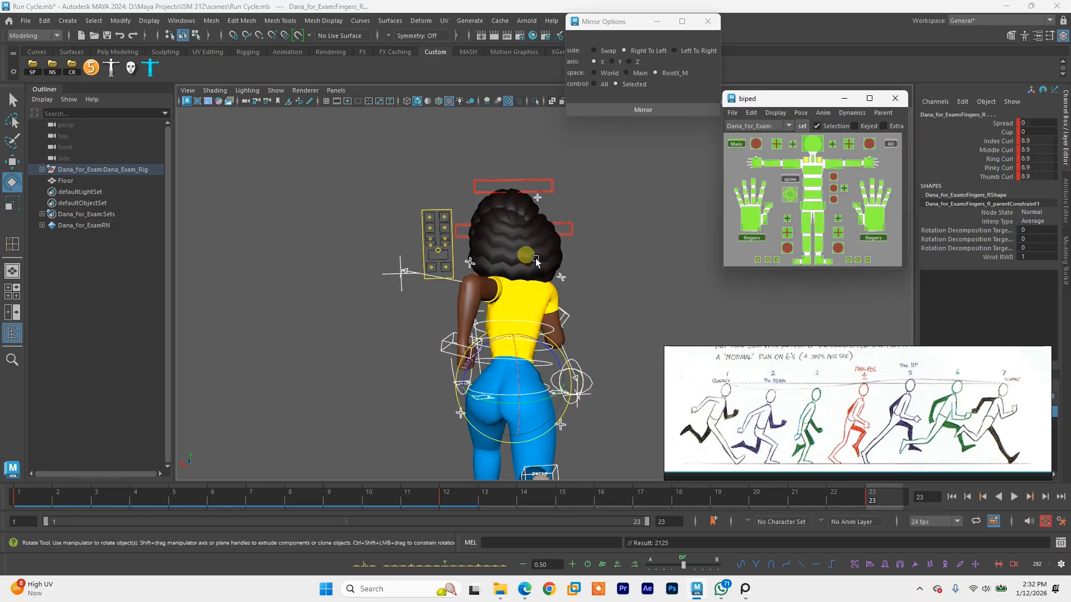
Step: Compare the contact poses at frames 1 and 23 from the side, checking legs, torso lean and arms
{"action": "left_click", "coordinate": [45, 504]}
{"action": "scroll", "coordinate": [410, 312], "scroll_direction": "down", "scroll_amount": 4}
{"action": "left_click_drag", "start_coordinate": [536, 311], "coordinate": [428, 308], "text": "alt"}
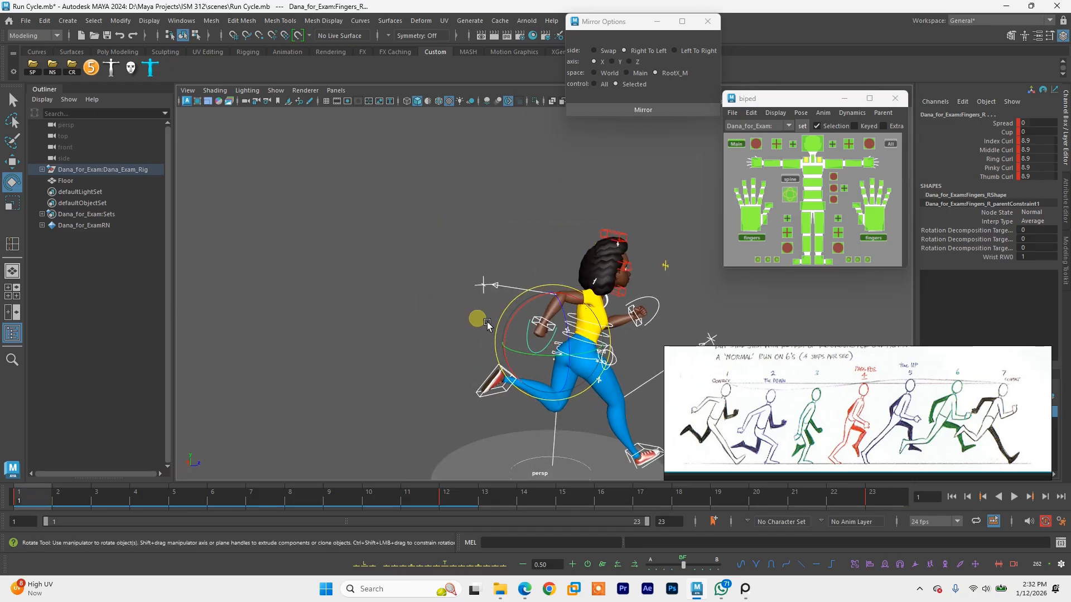
{"action": "middle_click_drag", "start_coordinate": [540, 320], "coordinate": [409, 287], "text": "alt"}
{"action": "key", "text": "q"}
{"action": "left_click_drag", "start_coordinate": [610, 375], "coordinate": [593, 383], "text": "alt"}
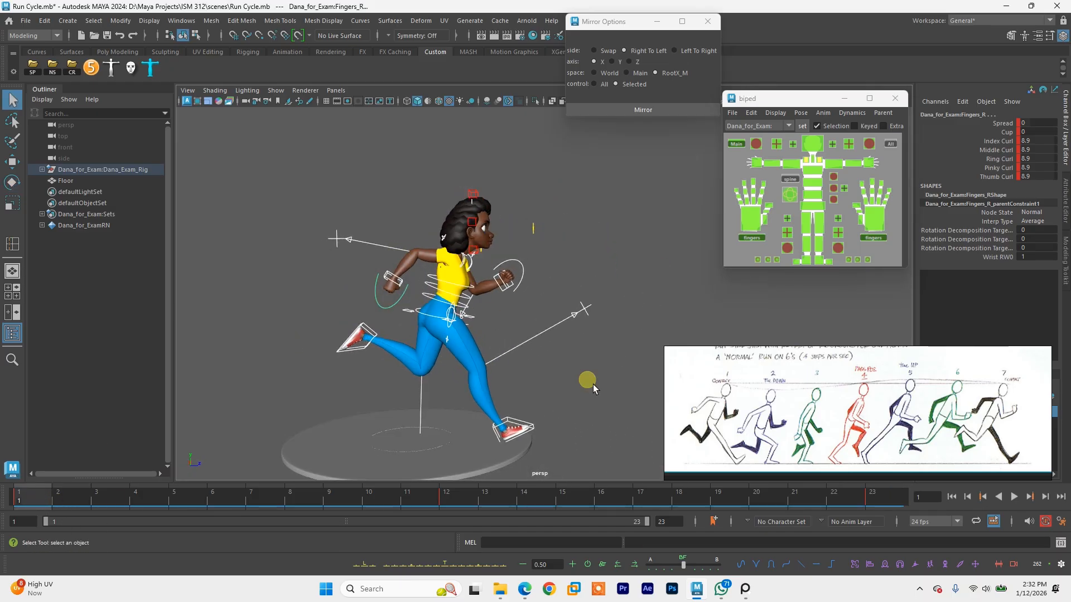
{"action": "left_click", "coordinate": [875, 498]}
{"action": "left_click", "coordinate": [47, 505]}
{"action": "left_click", "coordinate": [894, 505]}
{"action": "left_click", "coordinate": [31, 495]}
{"action": "left_click", "coordinate": [889, 501]}
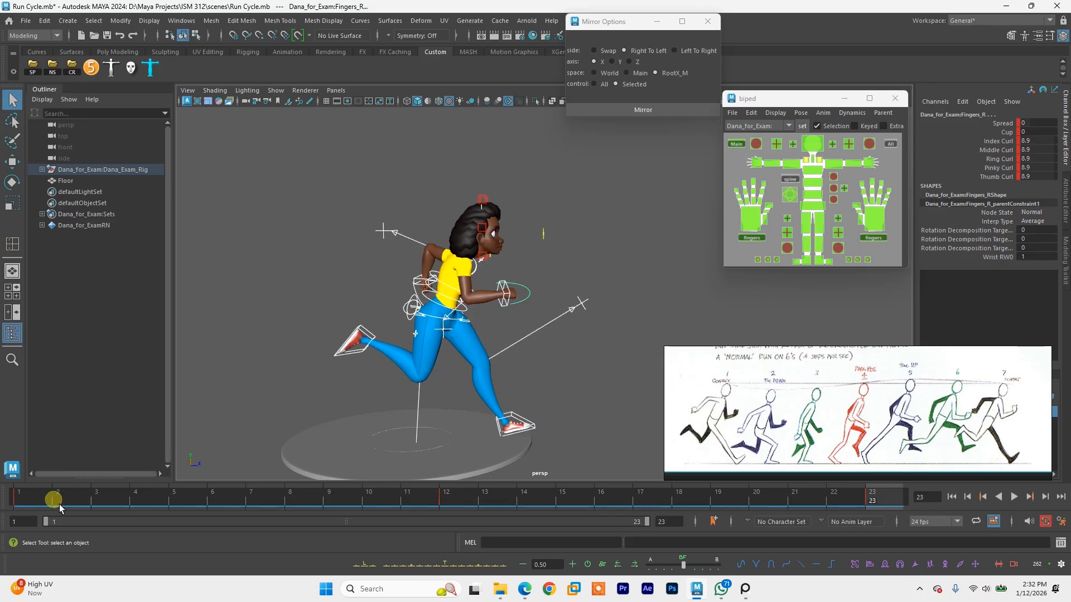
{"action": "left_click", "coordinate": [38, 507]}
{"action": "left_click", "coordinate": [875, 503]}
Step: Rotate RootX_M at frame 23 to about X 14.1, Y -32.1, Z -8.7 to lean the body forward
{"action": "left_click", "coordinate": [814, 203]}
{"action": "key", "text": "e"}
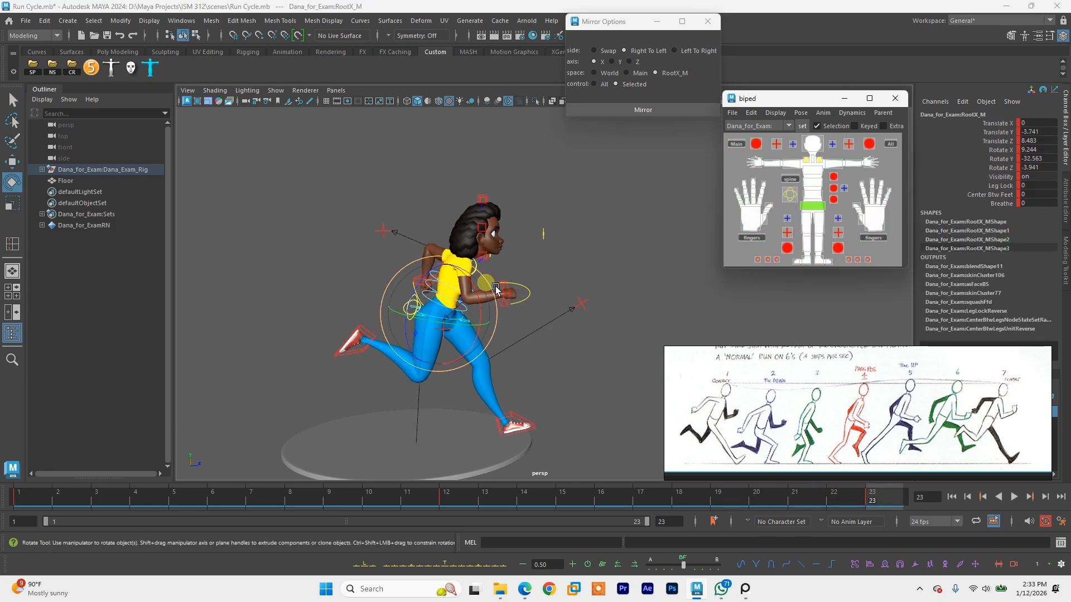
{"action": "right_click_drag", "start_coordinate": [456, 277], "coordinate": [427, 267]}
{"action": "left_click_drag", "start_coordinate": [530, 315], "coordinate": [495, 313], "text": "alt"}
{"action": "key", "text": "ctrl+z"}
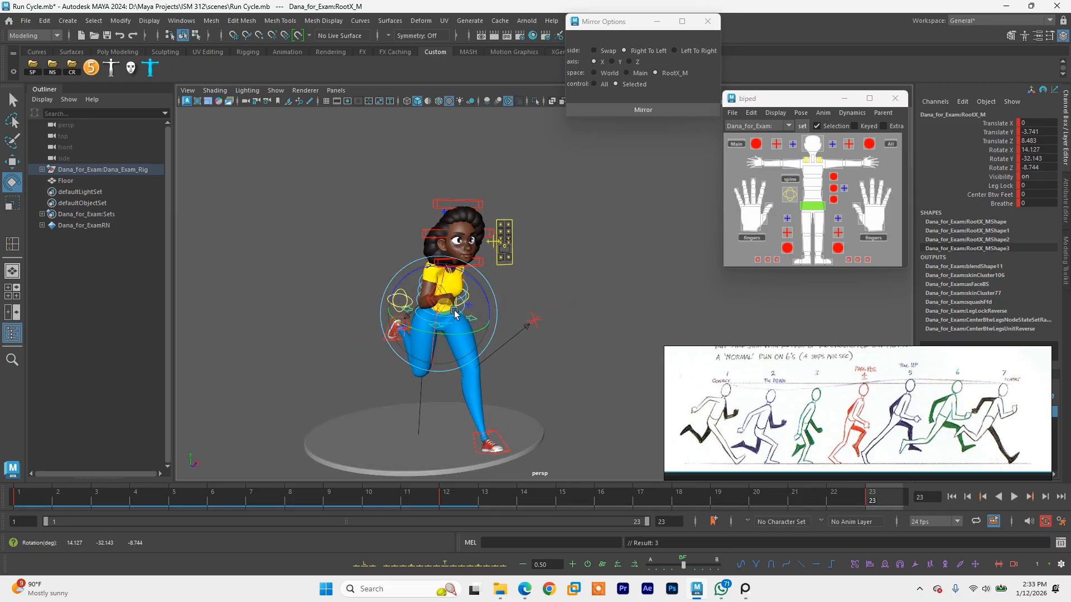
{"action": "left_click_drag", "start_coordinate": [425, 313], "coordinate": [549, 308], "text": "alt"}
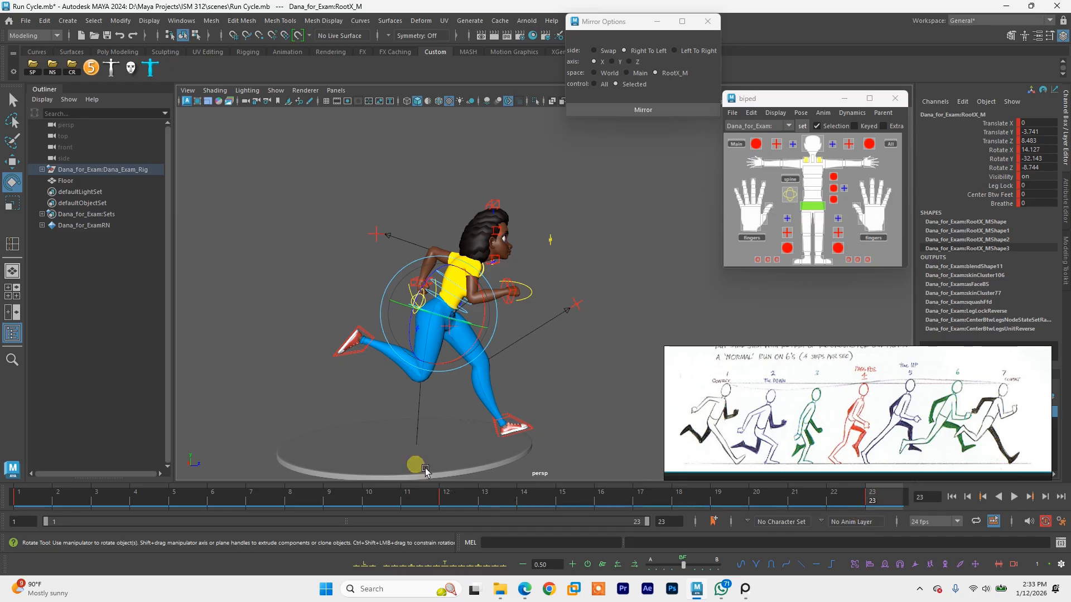
Step: Rotate RootX_M at frame 1 to about X 19.9, Y 20.8, Z 10.0 so its forward lean suits frame 23
{"action": "left_click", "coordinate": [45, 502]}
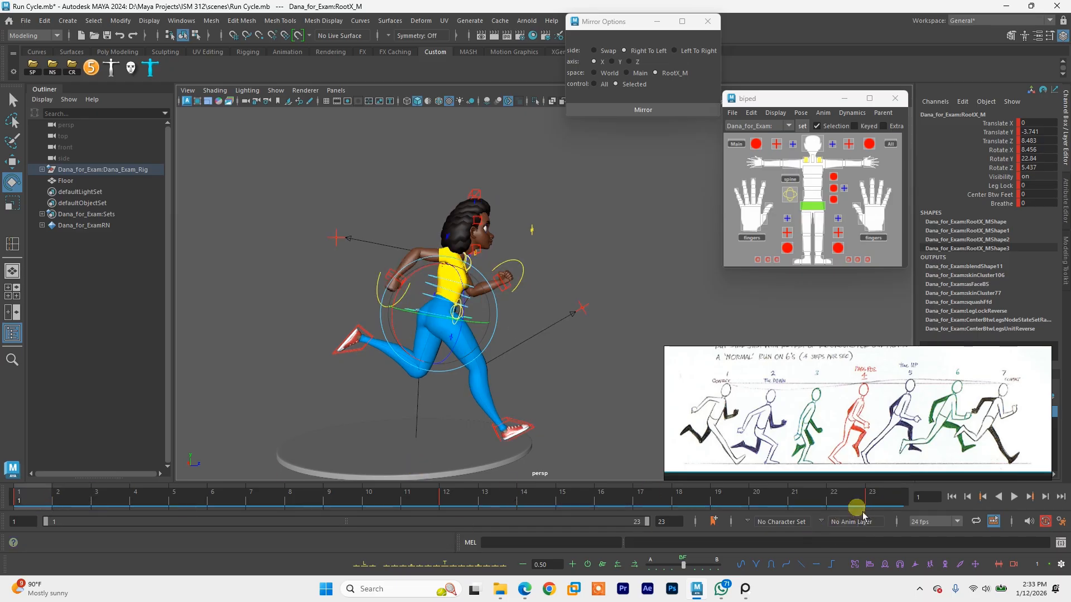
{"action": "left_click", "coordinate": [883, 504]}
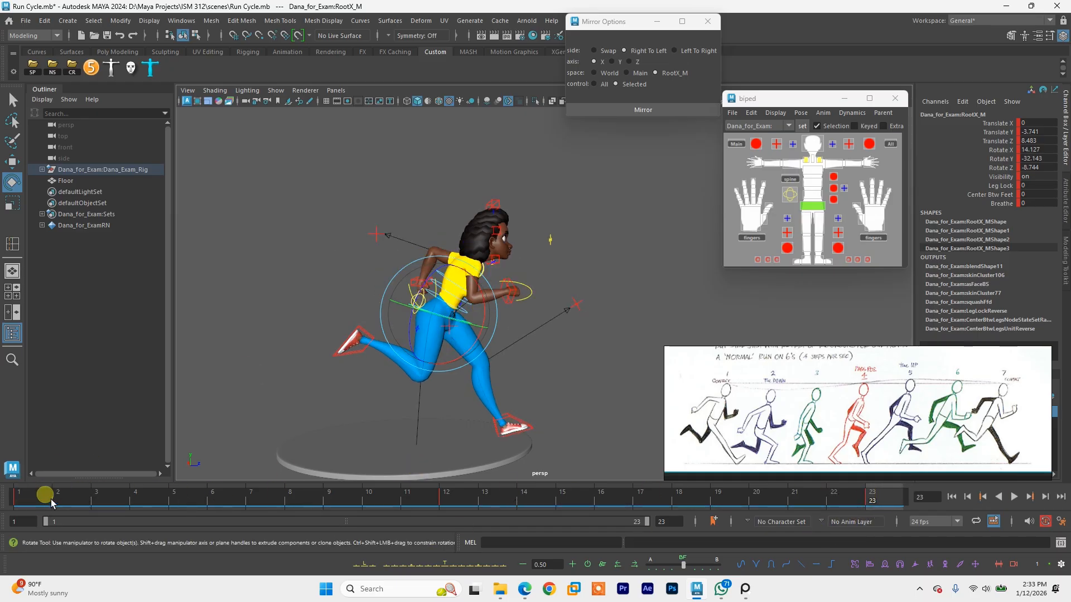
{"action": "left_click", "coordinate": [45, 504]}
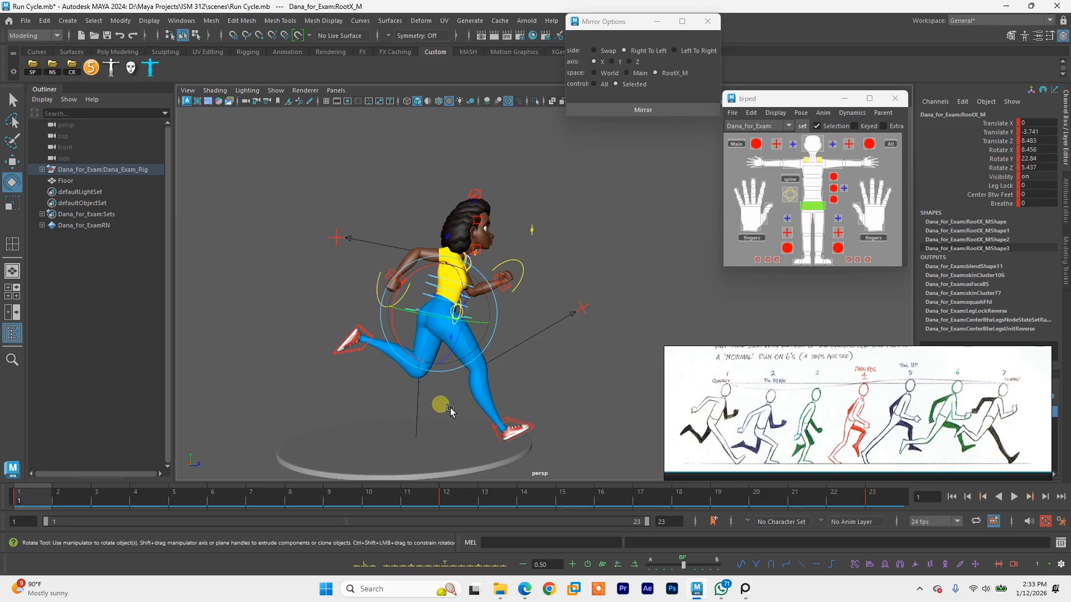
{"action": "left_click_drag", "start_coordinate": [493, 359], "coordinate": [510, 323]}
{"action": "key", "text": "q"}
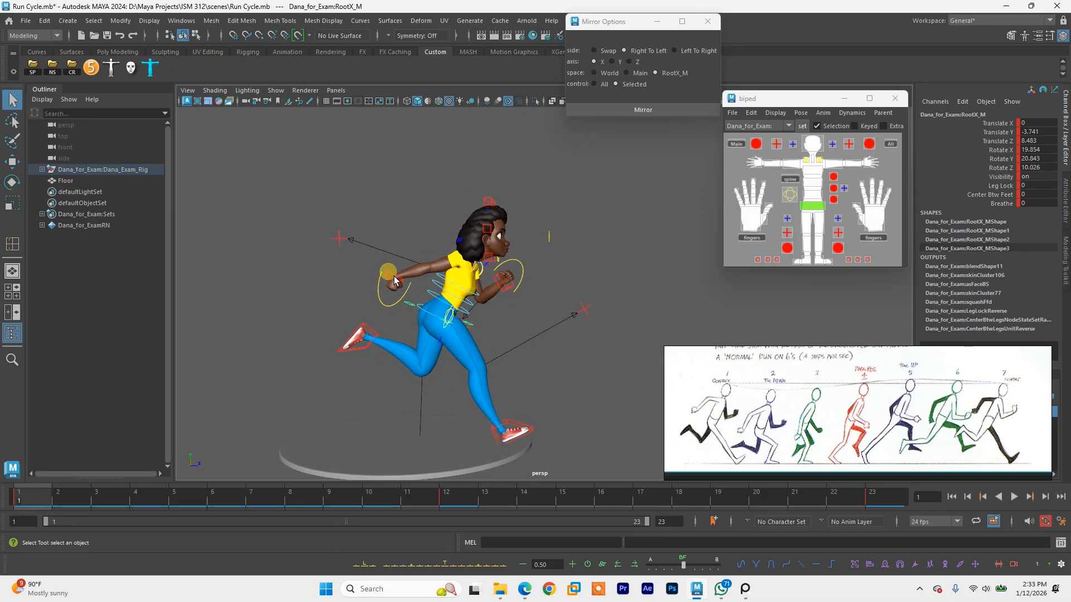
Step: Move IKArm_R at frame 1 to about X 19.1, Y -8.1, Z 1.7 to bend the swung-back arm
{"action": "left_click", "coordinate": [393, 283]}
{"action": "key", "text": "w"}
{"action": "left_click_drag", "start_coordinate": [403, 279], "coordinate": [531, 306]}
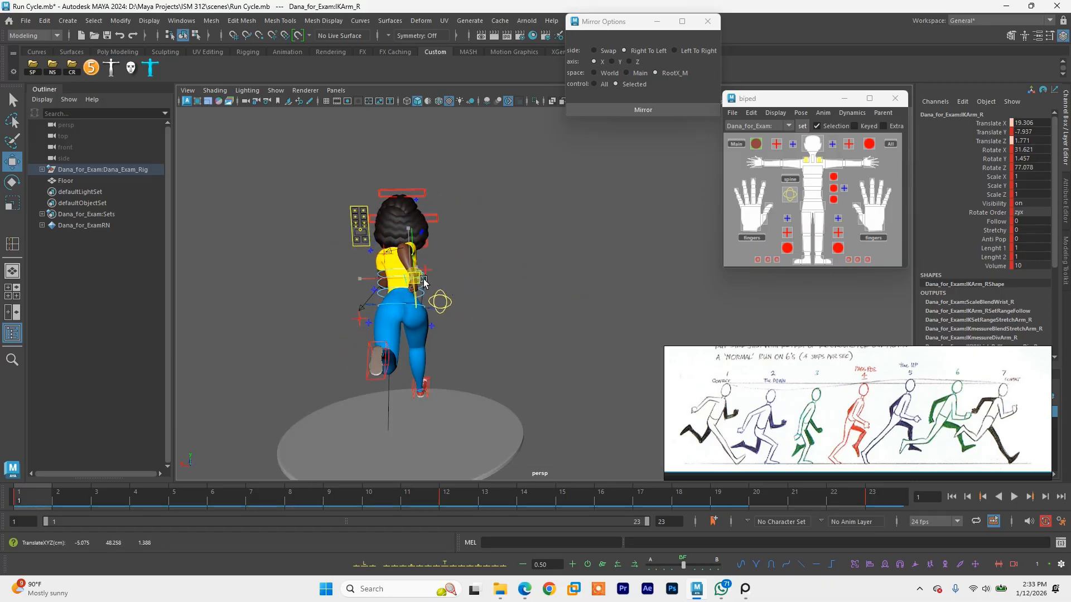
Step: Move PoleArm_R behind the back at frame 1 to about X 9.7, Y 5.4, Z 9.4, and save the scene
{"action": "left_click", "coordinate": [400, 266]}
{"action": "left_click_drag", "start_coordinate": [368, 262], "coordinate": [409, 261]}
{"action": "left_click_drag", "start_coordinate": [521, 300], "coordinate": [388, 287], "text": "alt"}
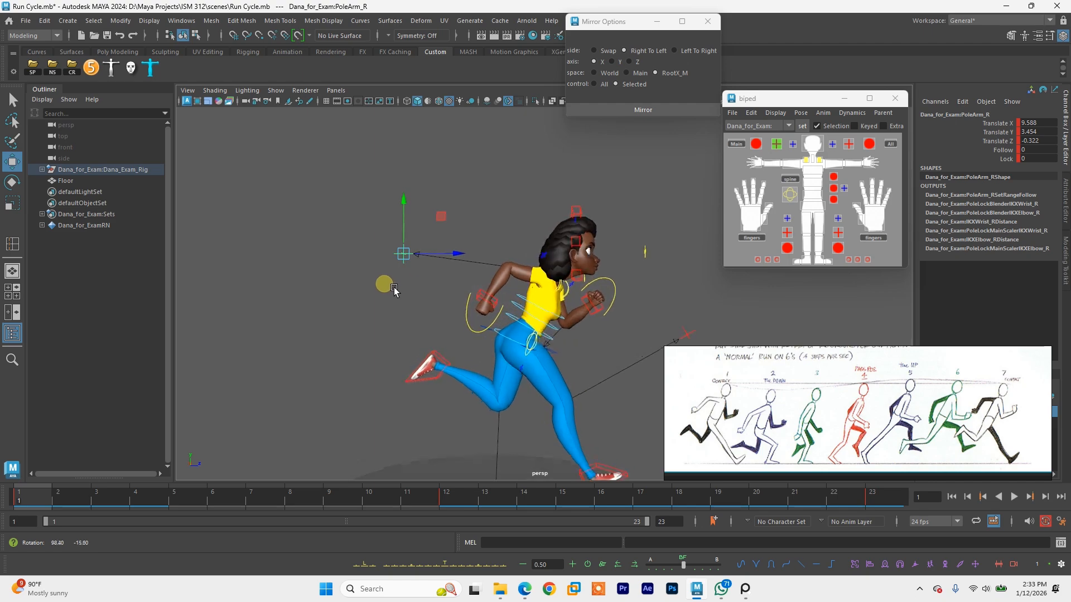
{"action": "left_click_drag", "start_coordinate": [437, 258], "coordinate": [475, 249]}
{"action": "key", "text": "ctrl+s"}
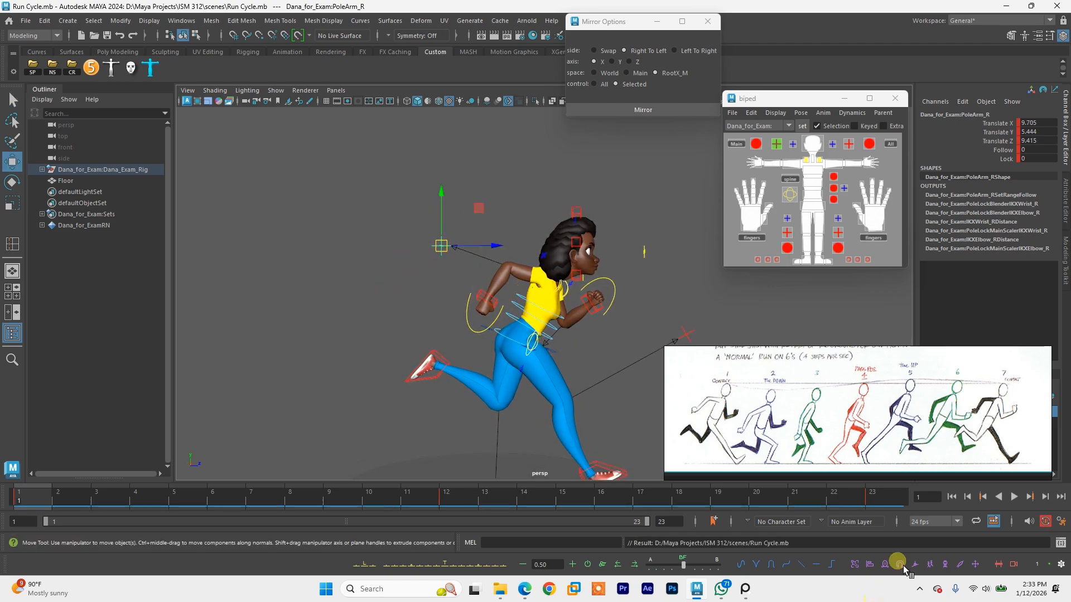
Step: Rotate FKChest_M and FKSpine1_M together at frame 1, bringing the chest to about X -15.8, Y 1.5, Z 5.4
{"action": "left_click", "coordinate": [898, 506]}
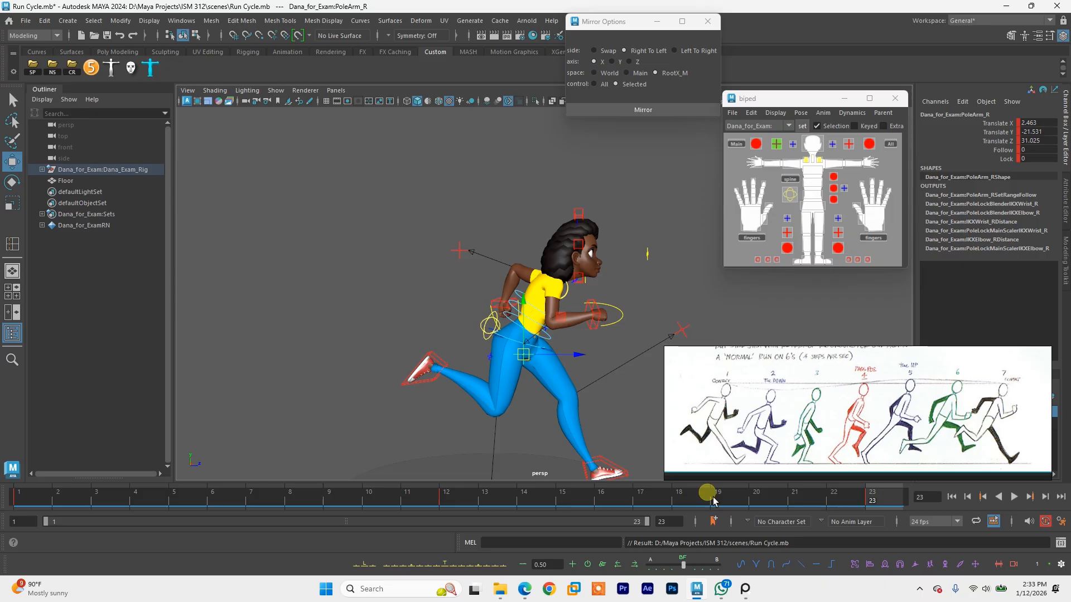
{"action": "left_click", "coordinate": [41, 501]}
{"action": "left_click", "coordinate": [891, 506]}
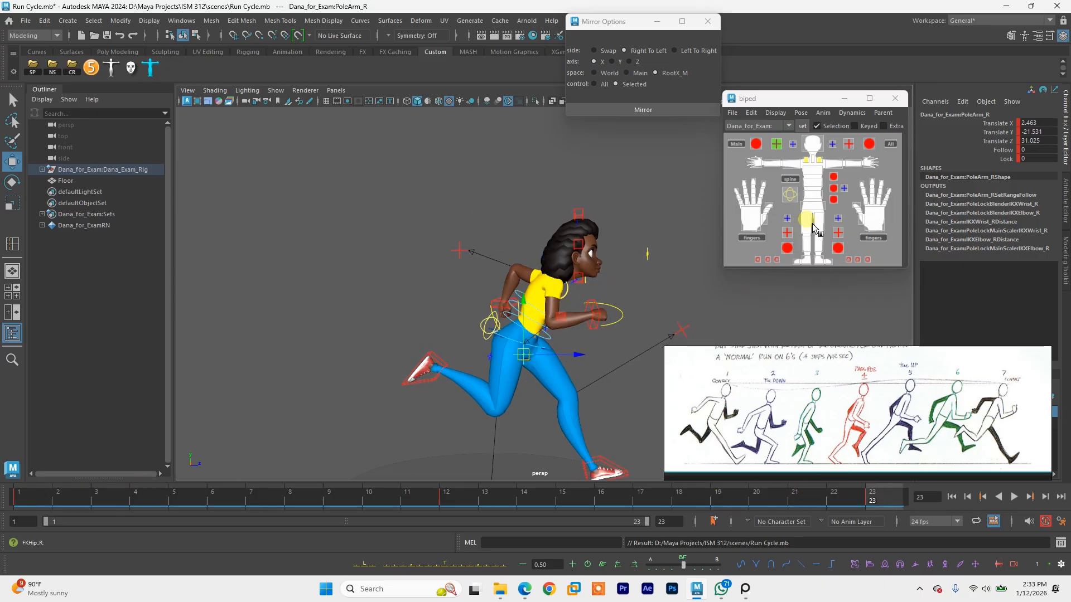
{"action": "left_click", "coordinate": [812, 172]}
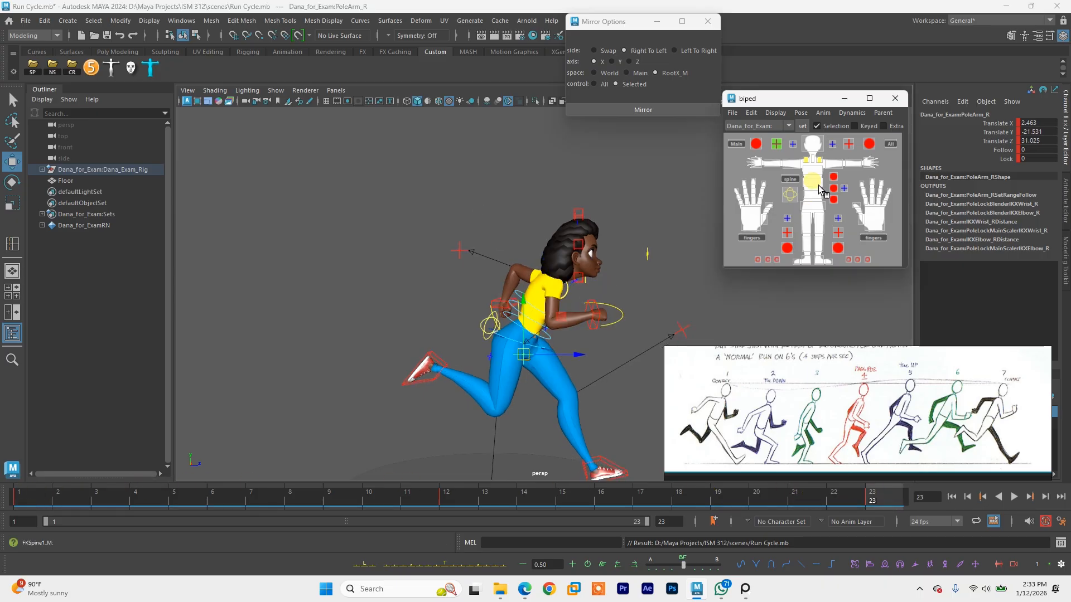
{"action": "left_click", "coordinate": [20, 503]}
{"action": "key", "text": "e"}
{"action": "left_click_drag", "start_coordinate": [590, 301], "coordinate": [598, 314]}
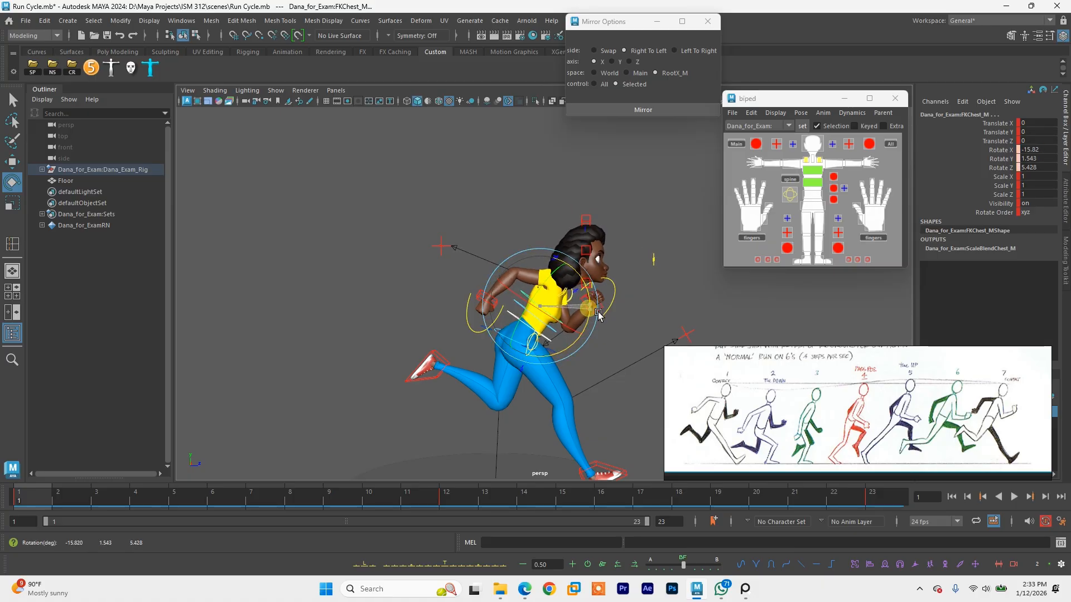
Step: Move IKArm_R at frame 1 to about X 19.3, Y -7.5, Z 3.7, and save the scene
{"action": "left_click", "coordinate": [495, 304]}
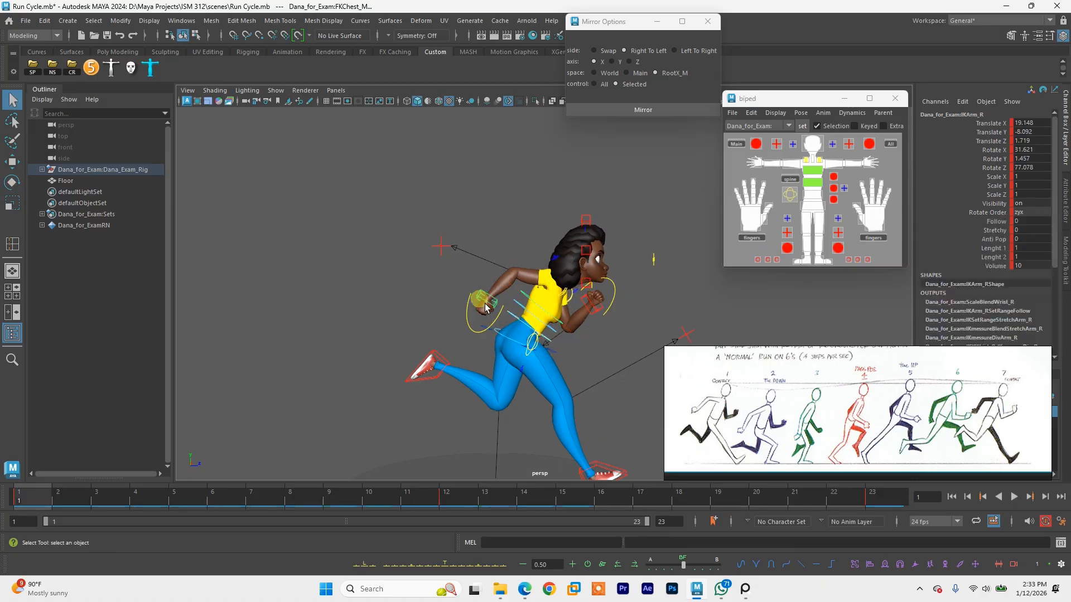
{"action": "key", "text": "w"}
{"action": "left_click_drag", "start_coordinate": [496, 304], "coordinate": [503, 302]}
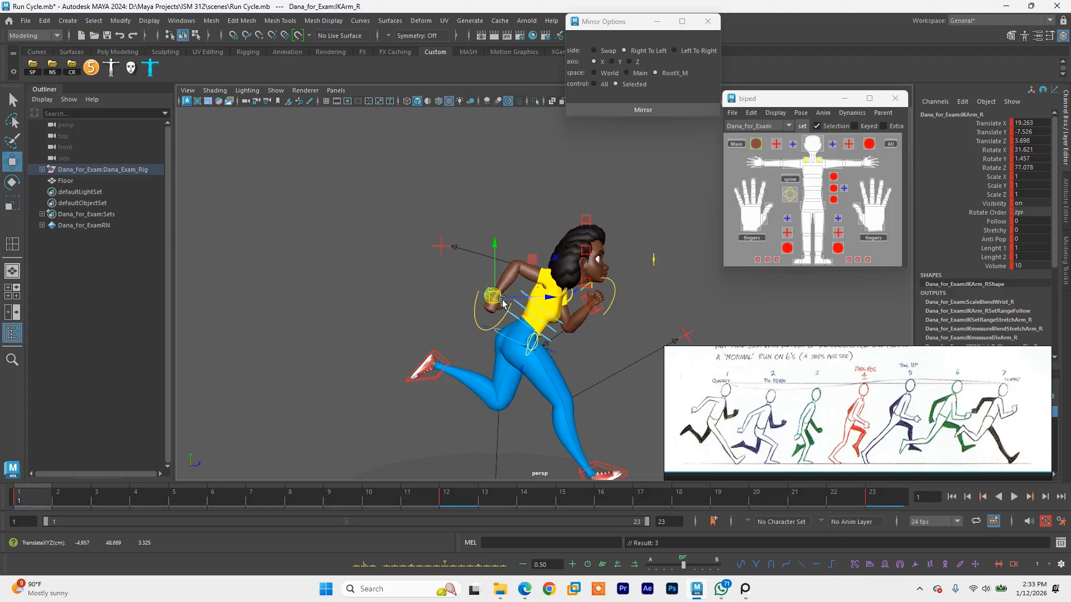
{"action": "key", "text": "ctrl+s"}
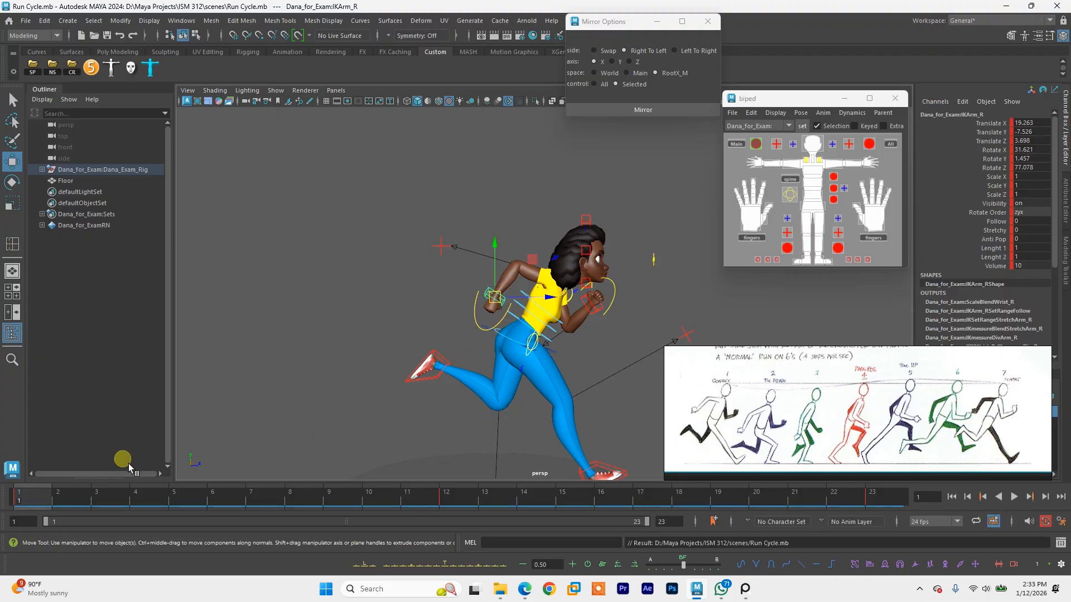
Step: Check the adjusted torso and arms by alternating between frames 1 and 23, and save the scene
{"action": "left_click", "coordinate": [886, 499]}
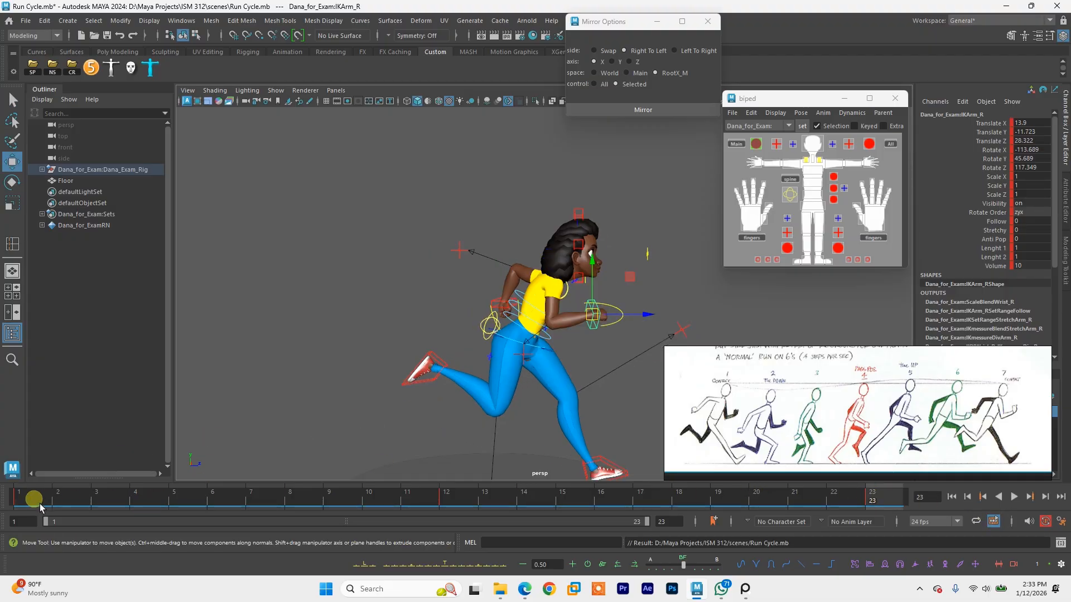
{"action": "left_click", "coordinate": [39, 504]}
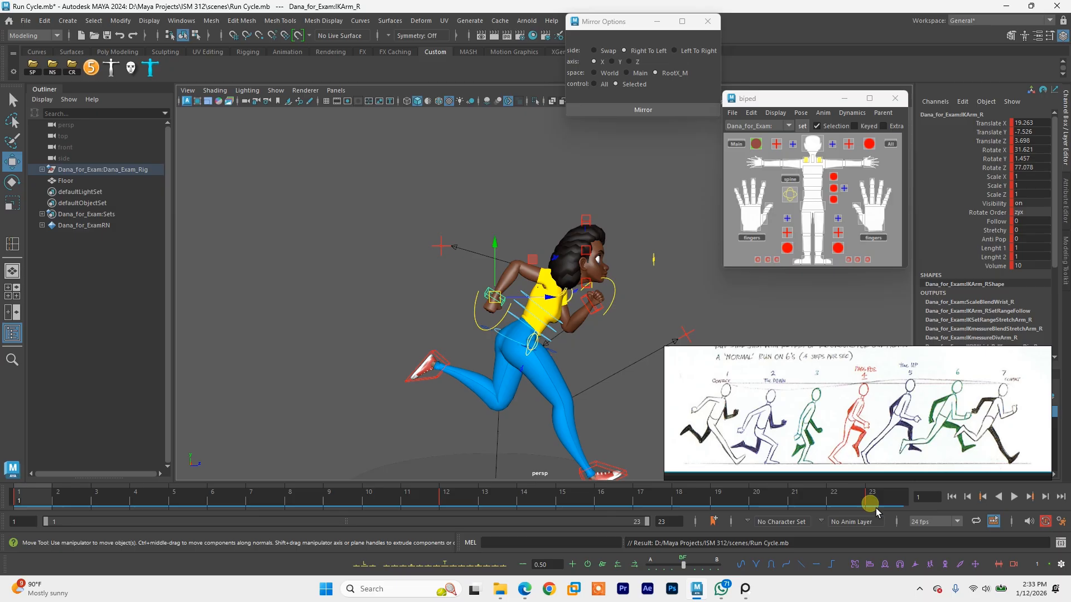
{"action": "left_click", "coordinate": [877, 501]}
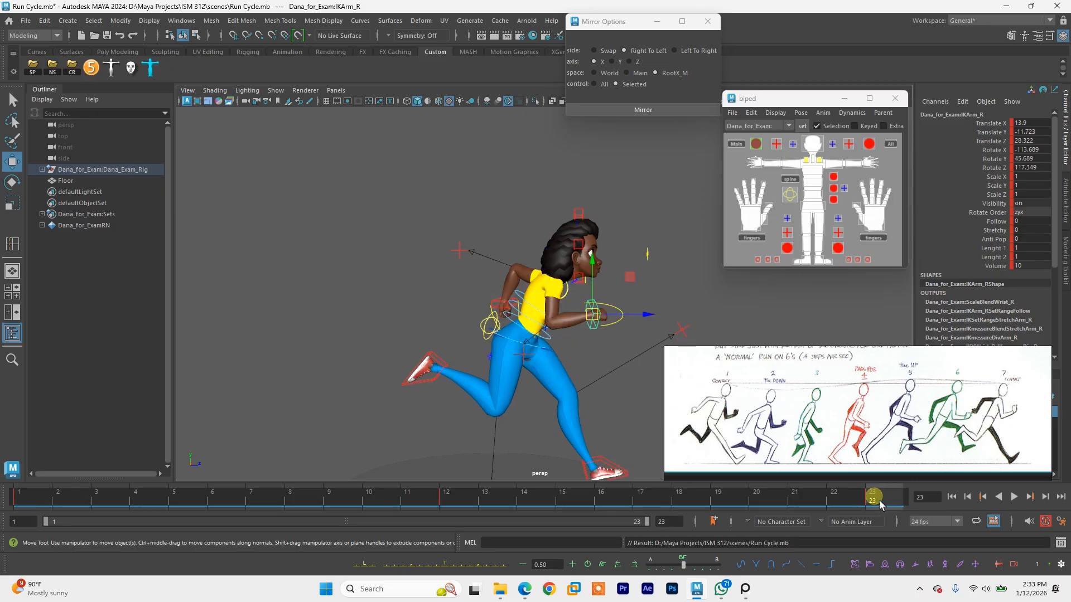
{"action": "left_click", "coordinate": [31, 502]}
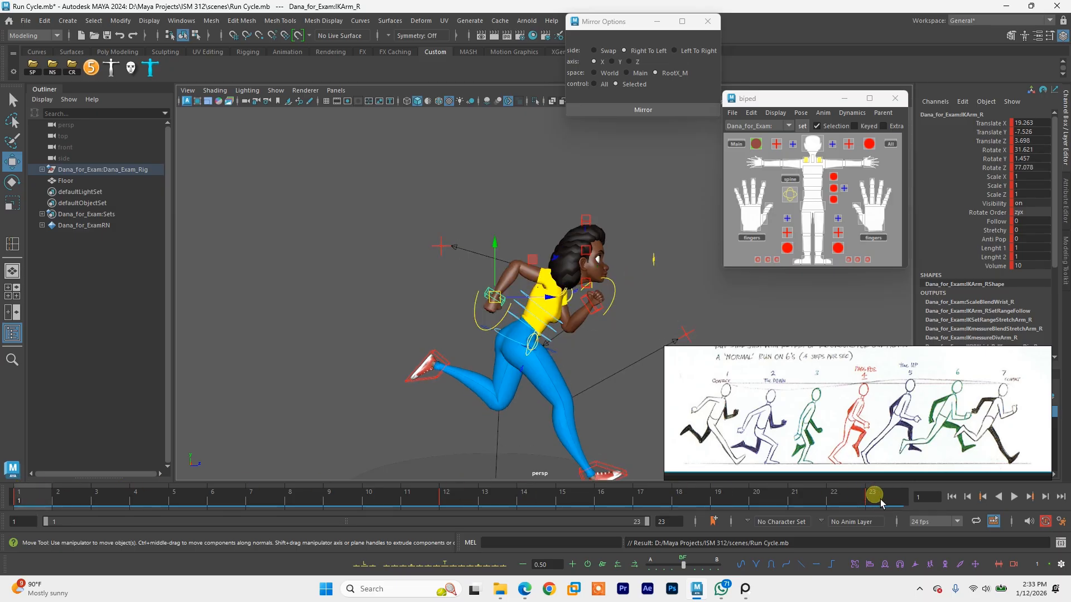
{"action": "left_click", "coordinate": [880, 503]}
{"action": "left_click", "coordinate": [44, 499]}
{"action": "left_click", "coordinate": [887, 502]}
{"action": "left_click", "coordinate": [47, 502]}
{"action": "middle_click_drag", "start_coordinate": [534, 335], "coordinate": [508, 302], "text": "alt"}
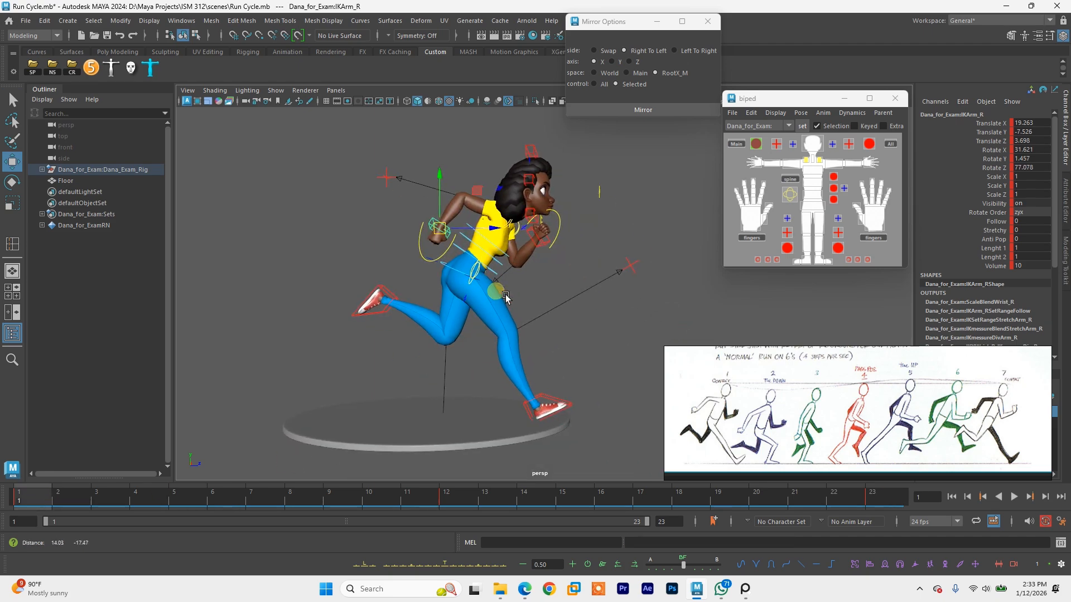
{"action": "left_click", "coordinate": [881, 503]}
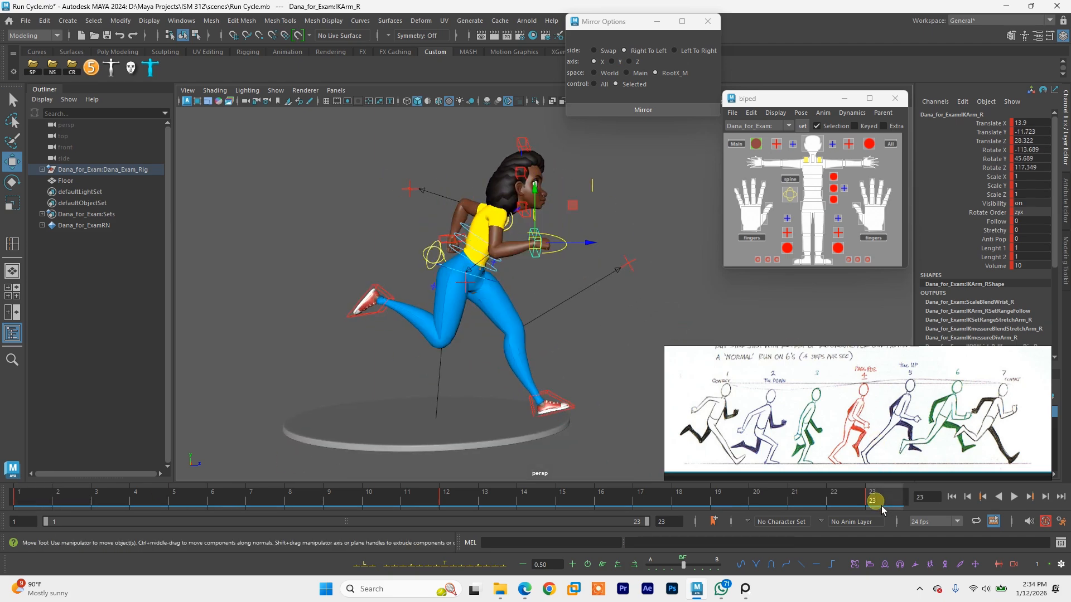
{"action": "key", "text": "ctrl+s"}
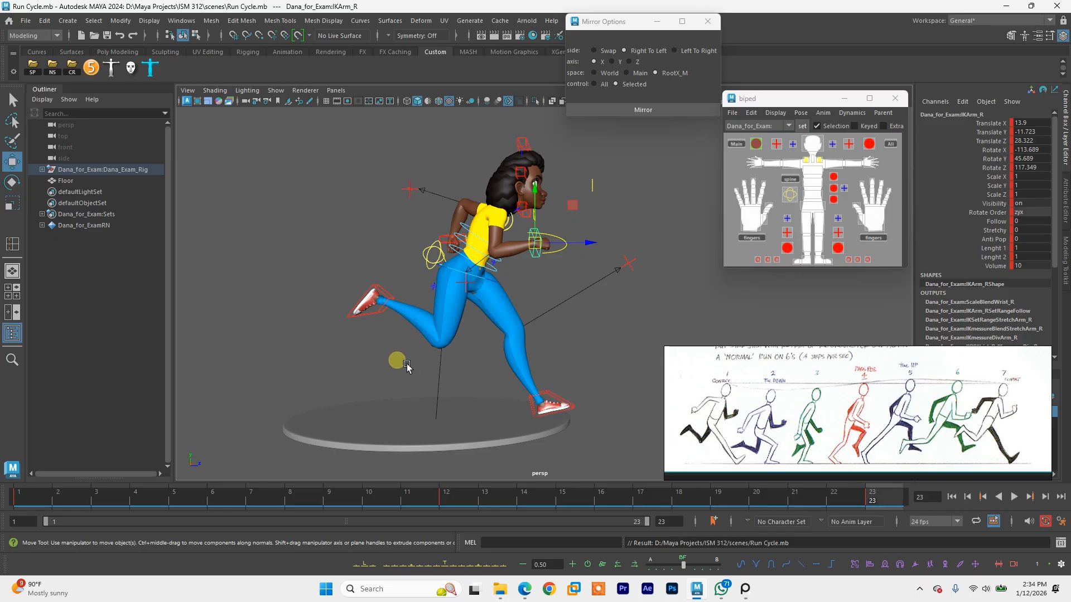
Step: Scrub through the timeline and play back the run animation to review the motion between the contact poses
{"action": "key", "text": "q"}
{"action": "scroll", "coordinate": [480, 291], "scroll_direction": "down", "scroll_amount": 3}
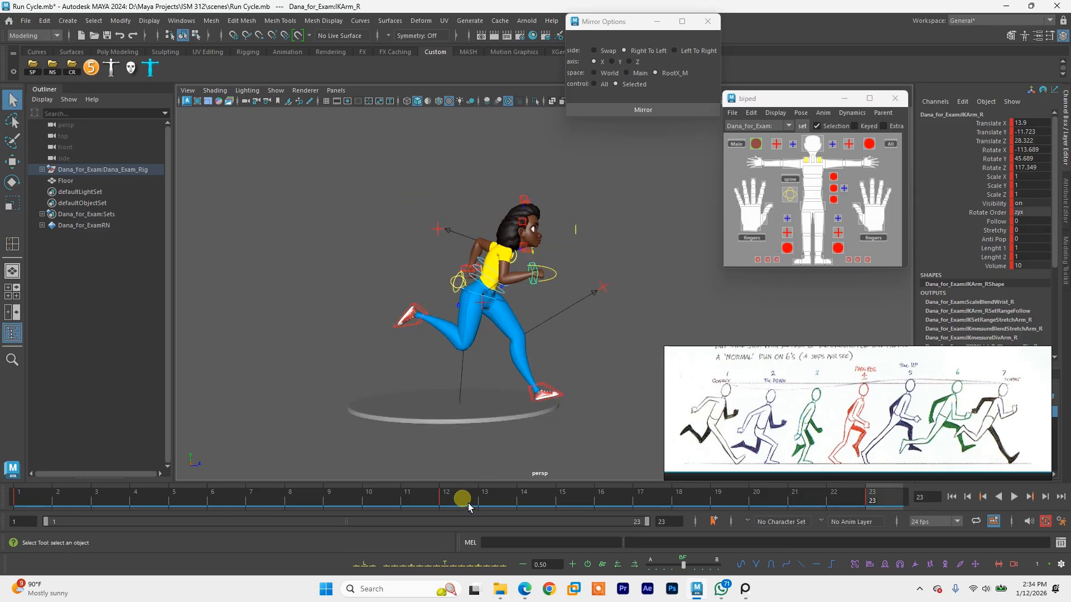
{"action": "left_click_drag", "start_coordinate": [93, 506], "coordinate": [946, 513]}
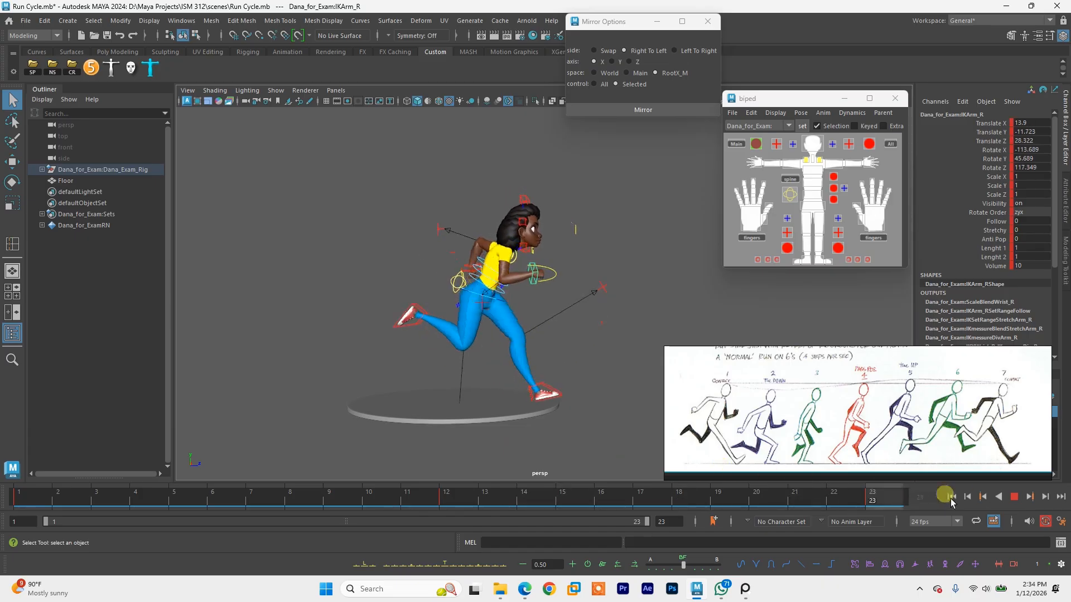
{"action": "left_click", "coordinate": [968, 497]}
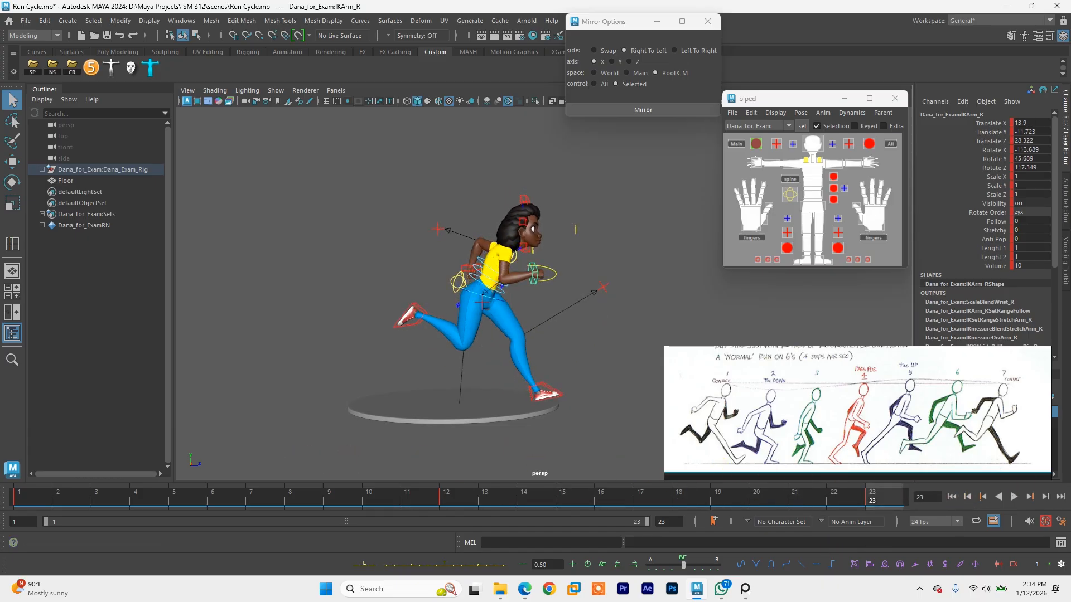
Step: Open the Animation preferences to check the default tangent settings, and save the preferences
{"action": "left_click", "coordinate": [1062, 524]}
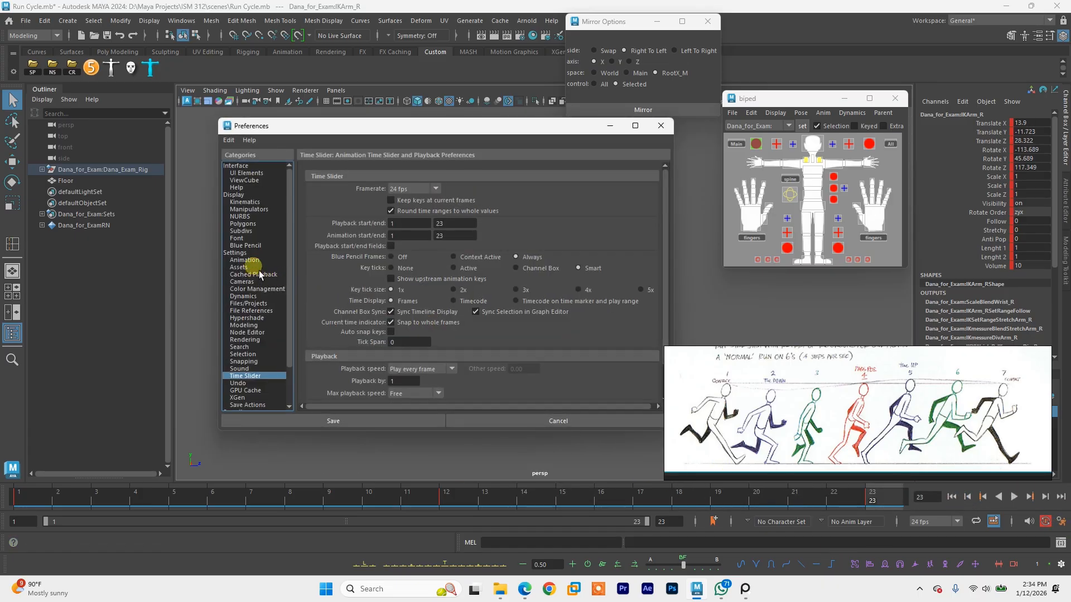
{"action": "left_click", "coordinate": [245, 260]}
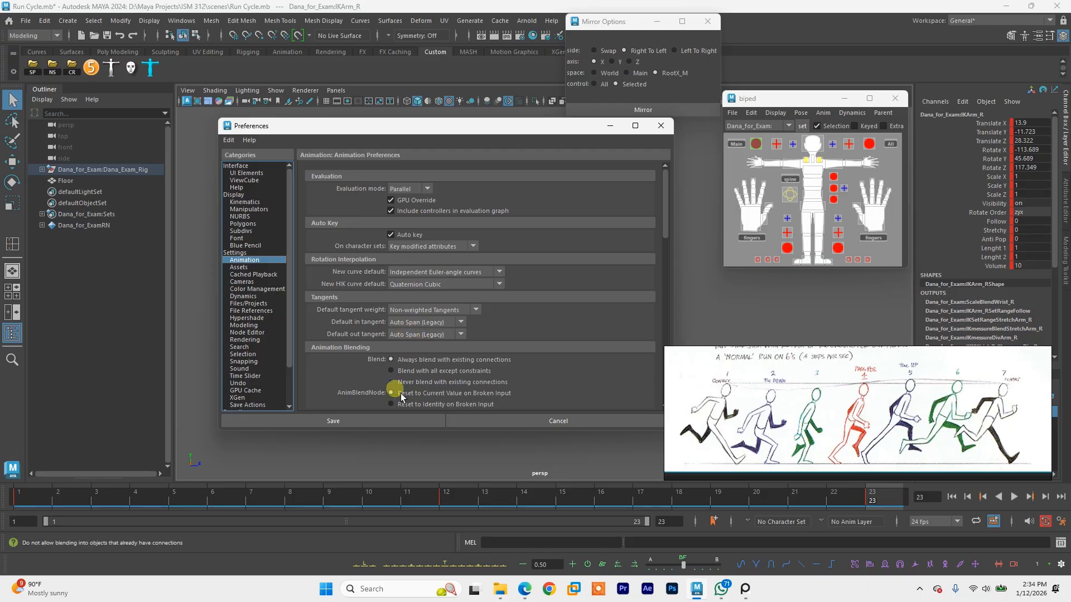
{"action": "left_click", "coordinate": [389, 421]}
Step: Switch to the CROWNSTATION workspace and select all the viewport rig controls' keys in the Graph Editor, clearing the selection at the end
{"action": "left_click_drag", "start_coordinate": [346, 163], "coordinate": [610, 474]}
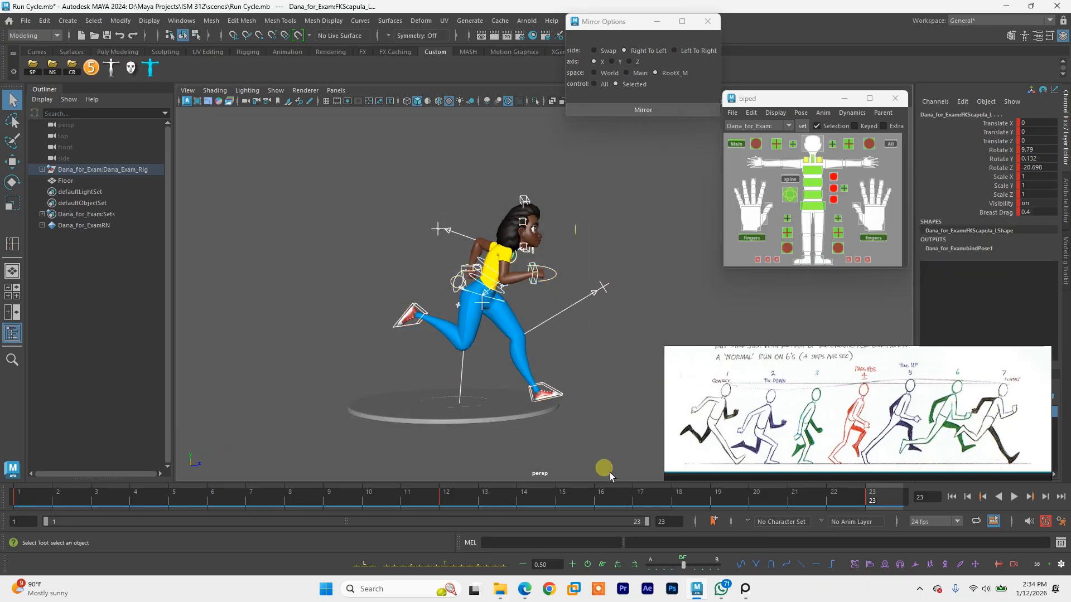
{"action": "left_click", "coordinate": [984, 21]}
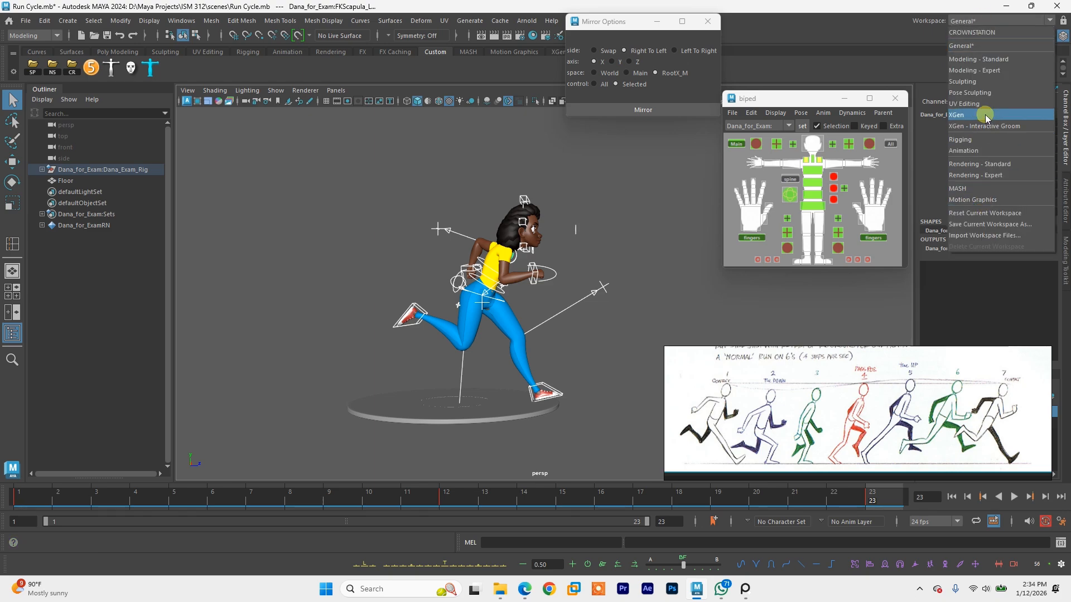
{"action": "left_click", "coordinate": [973, 34]}
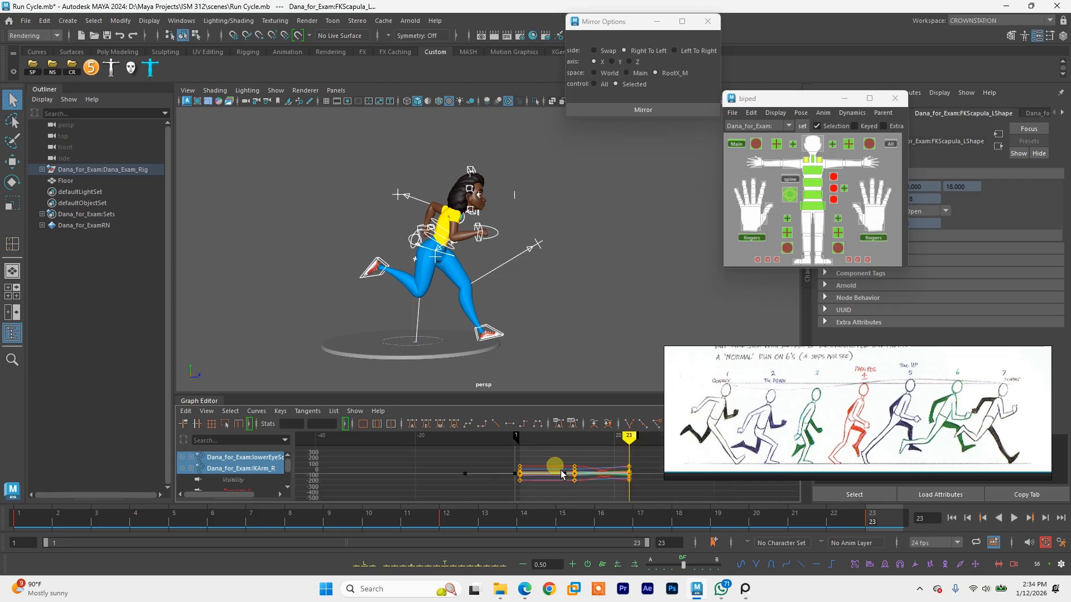
{"action": "middle_click_drag", "start_coordinate": [561, 474], "coordinate": [483, 474], "text": "alt"}
{"action": "left_click_drag", "start_coordinate": [440, 465], "coordinate": [583, 511]}
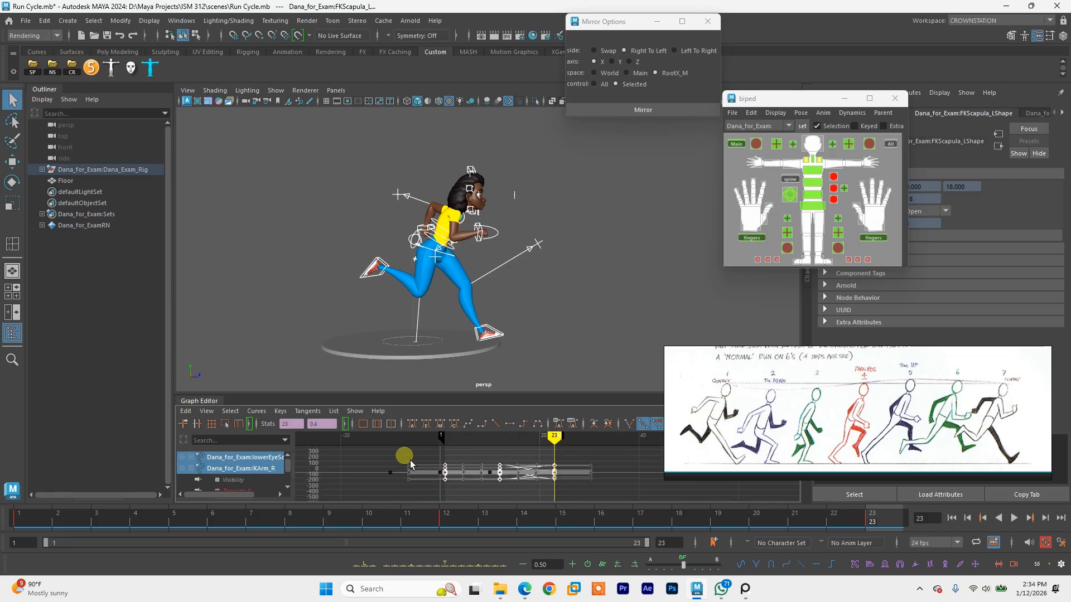
{"action": "left_click", "coordinate": [554, 329]}
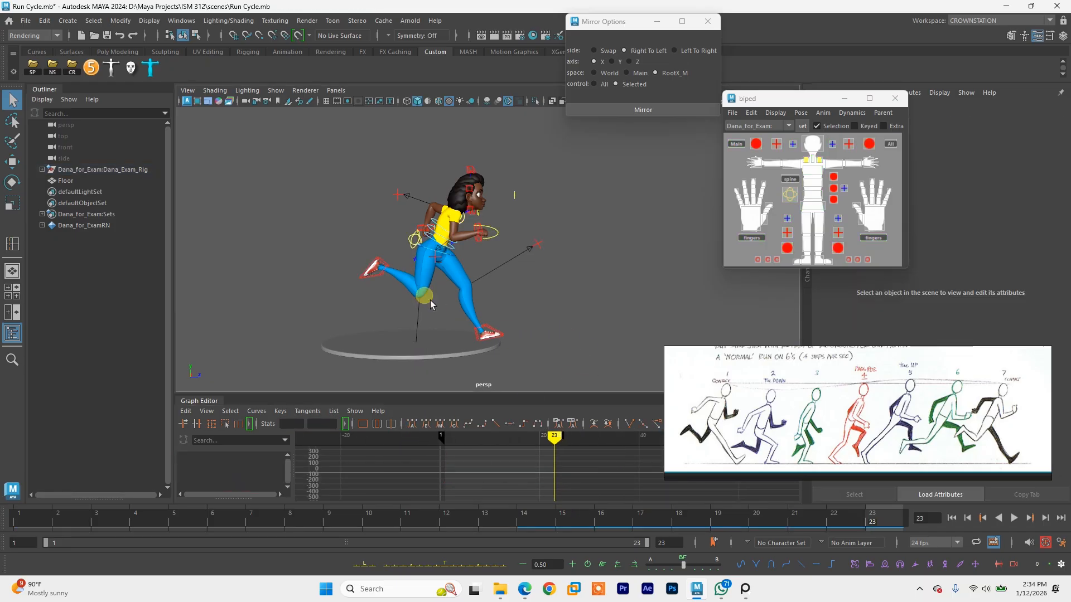
Step: Shrink the Graph Editor to enlarge the viewport, and scrub the run motion back to frame 12
{"action": "left_click_drag", "start_coordinate": [475, 398], "coordinate": [468, 445]}
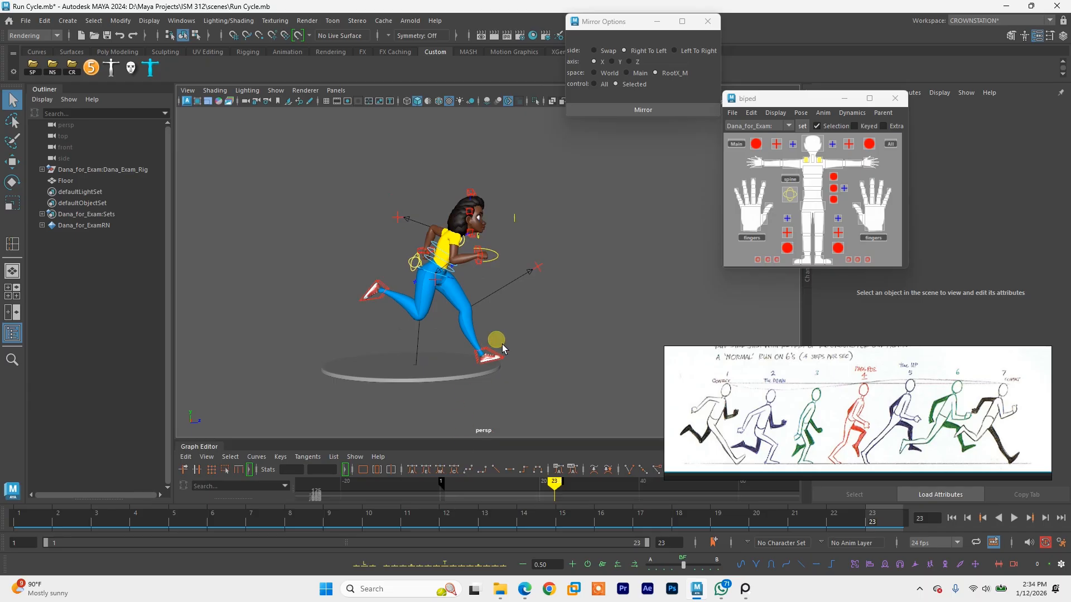
{"action": "scroll", "coordinate": [513, 335], "scroll_direction": "up", "scroll_amount": 2}
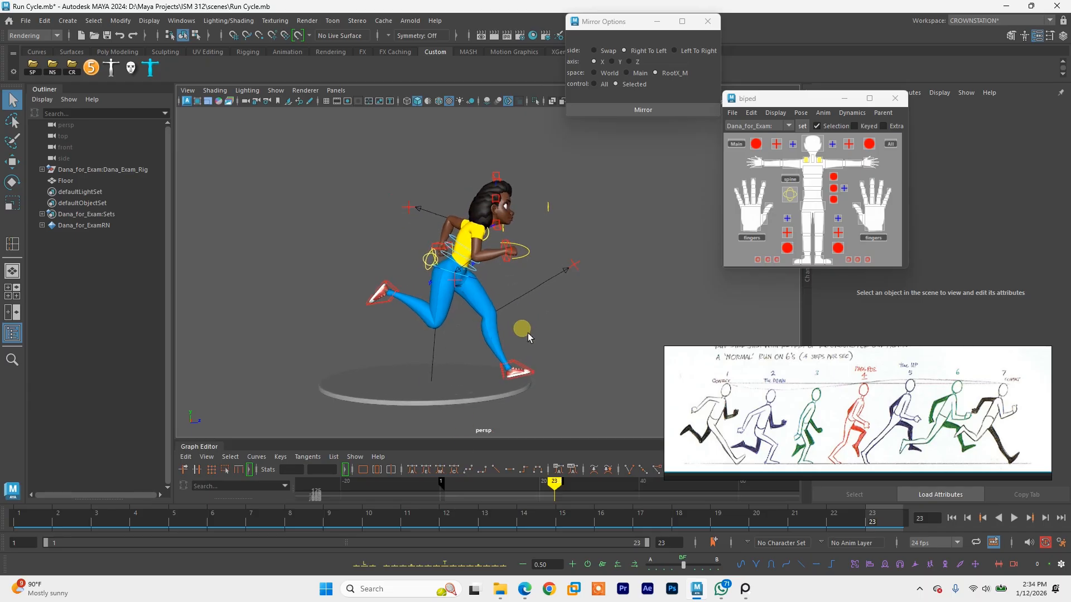
{"action": "left_click_drag", "start_coordinate": [670, 525], "coordinate": [452, 528]}
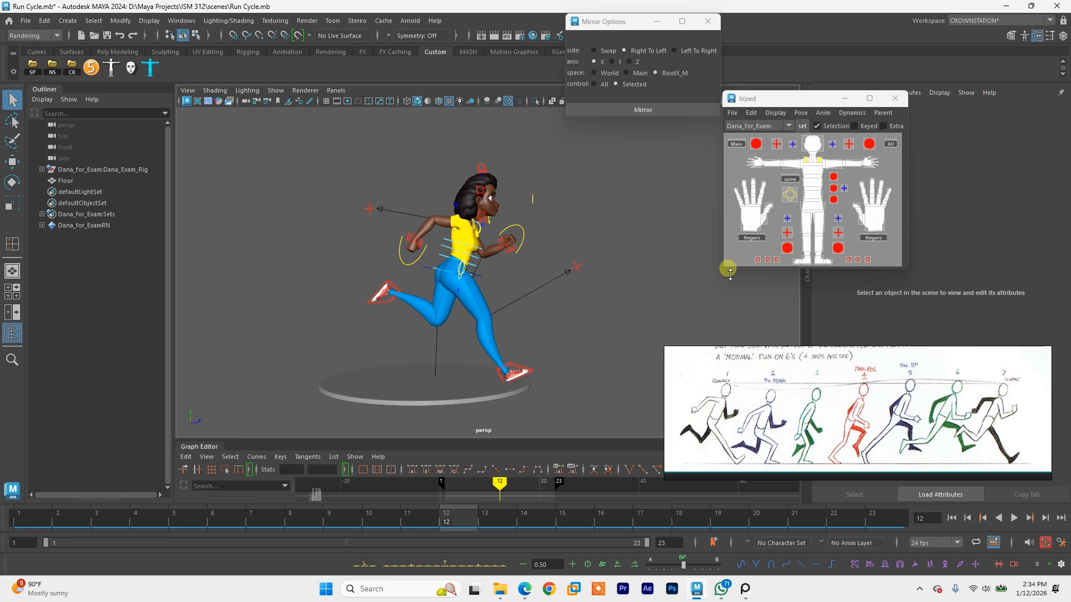
Step: Select all of the rig's controls and key them at frames 4, 7 and 10
{"action": "left_click", "coordinate": [890, 143]}
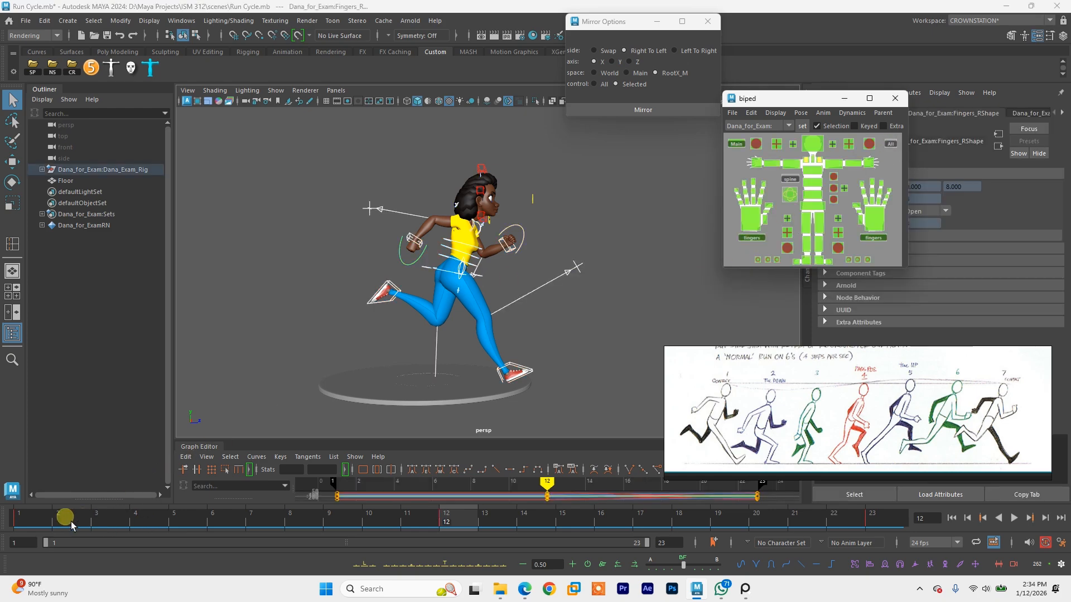
{"action": "left_click", "coordinate": [136, 519]}
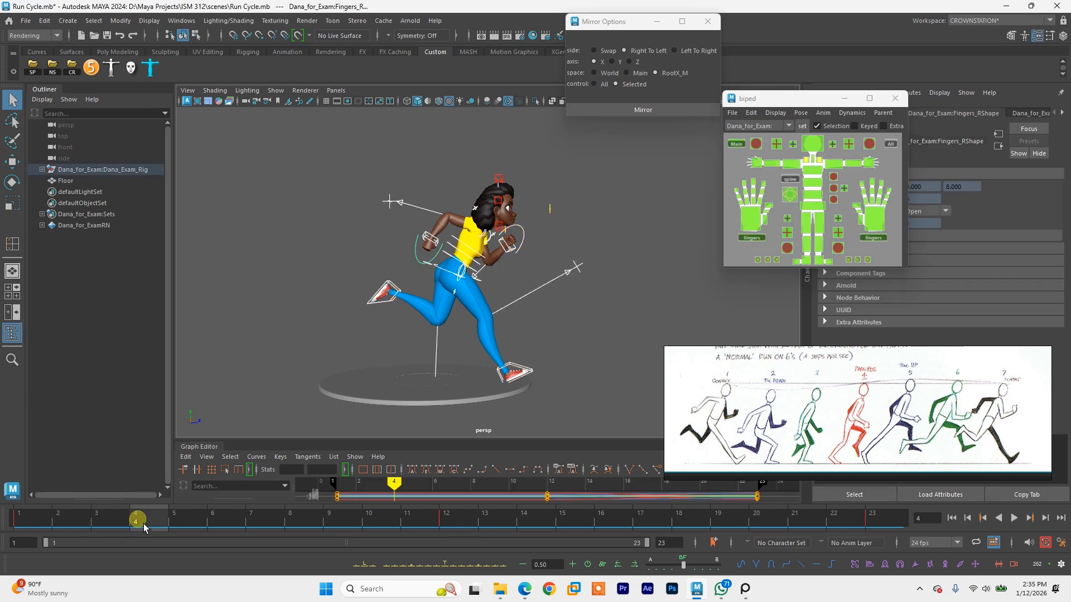
{"action": "left_click", "coordinate": [282, 524]}
{"action": "left_click", "coordinate": [378, 521]}
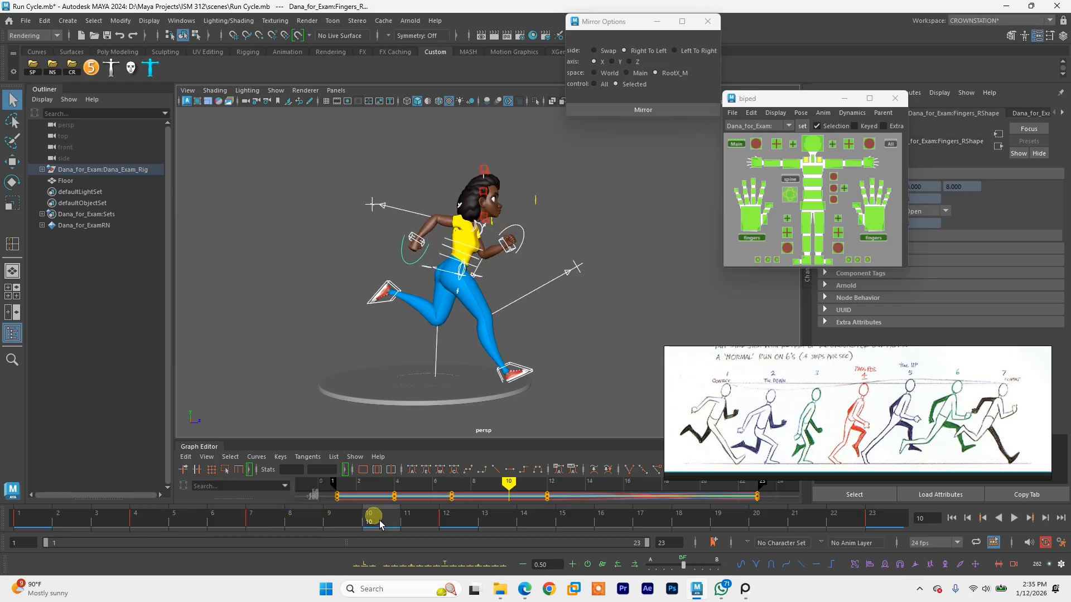
Step: Delete all the controls' keys at frame 12 and key them at frame 13 instead
{"action": "left_click", "coordinate": [488, 519]}
{"action": "left_click", "coordinate": [464, 519]}
{"action": "right_click", "coordinate": [463, 517]}
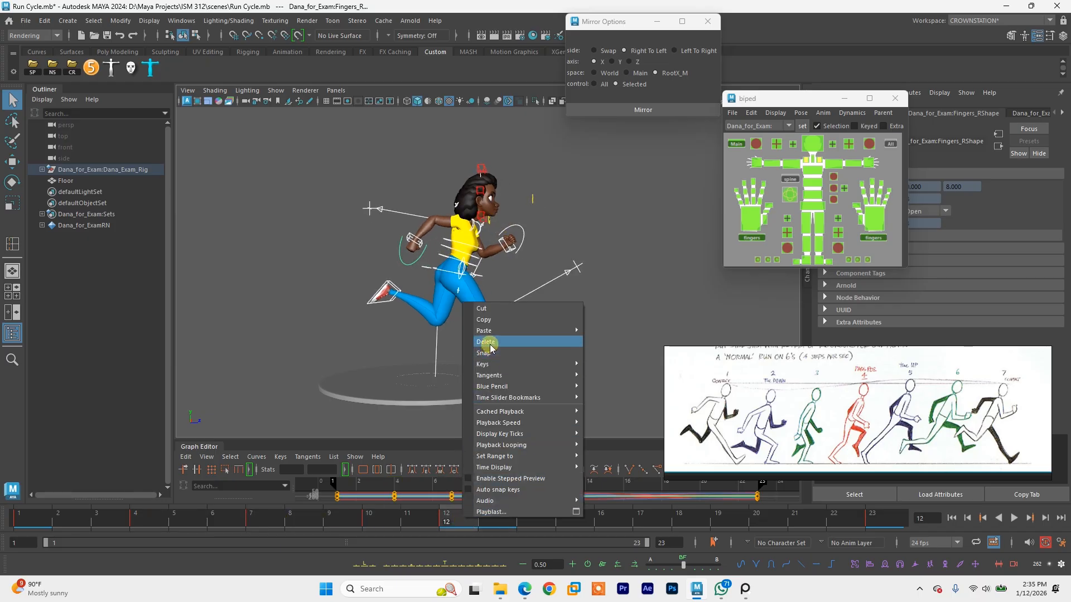
{"action": "left_click", "coordinate": [486, 342]}
{"action": "left_click", "coordinate": [489, 524]}
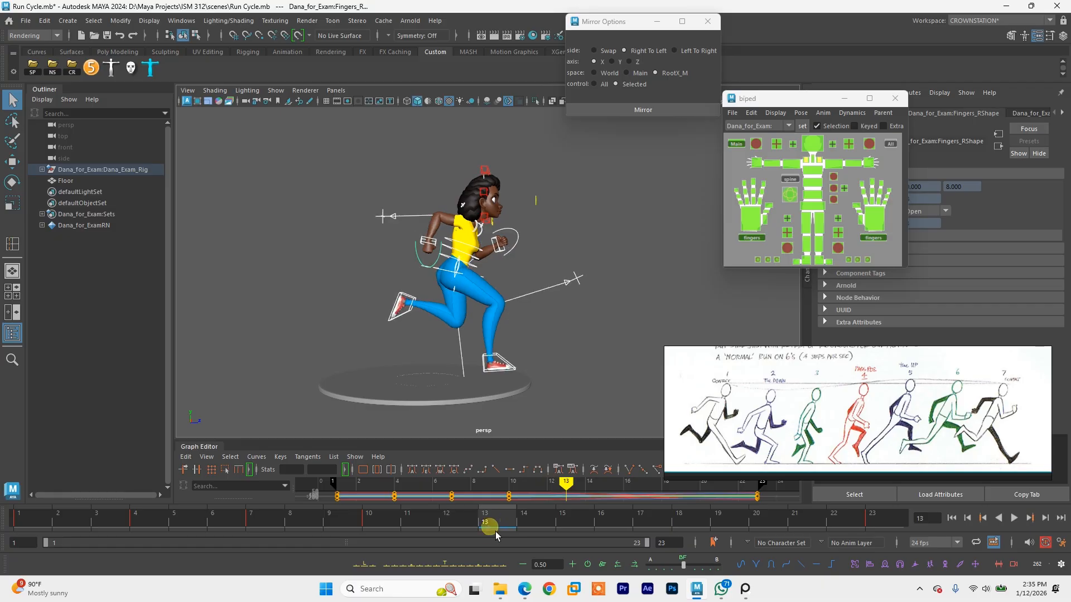
Step: Key all the rig controls at frames 16, 19 and 22
{"action": "left_click", "coordinate": [625, 525]}
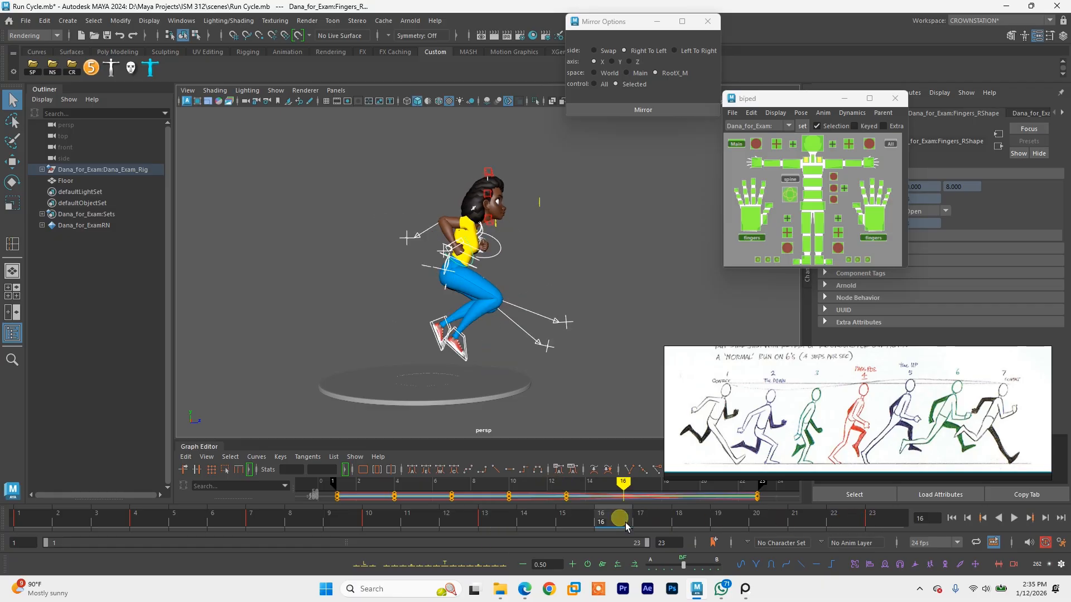
{"action": "left_click", "coordinate": [718, 524]}
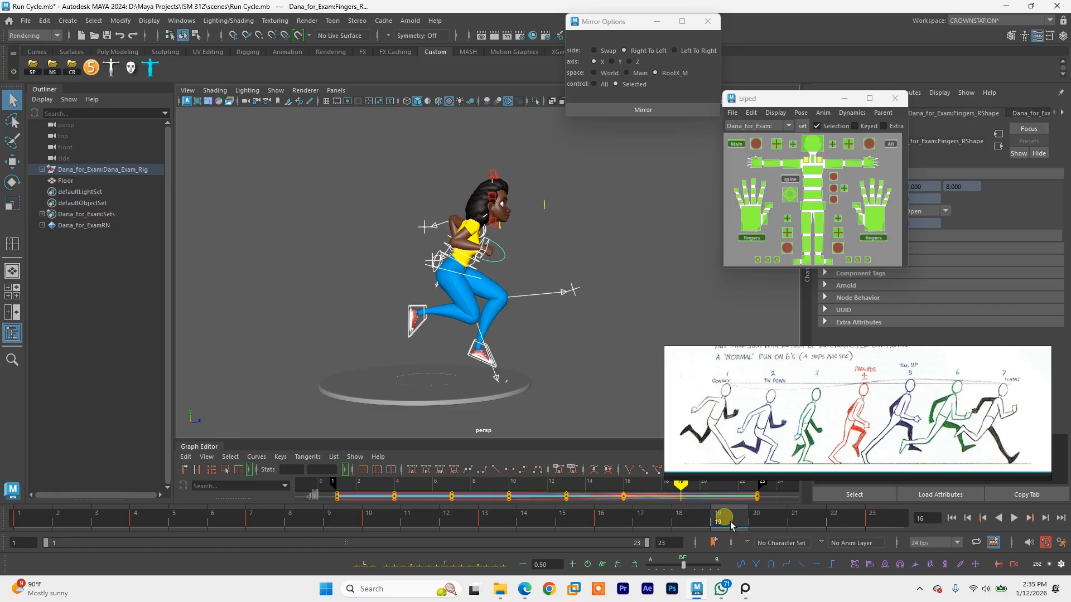
{"action": "left_click", "coordinate": [835, 522]}
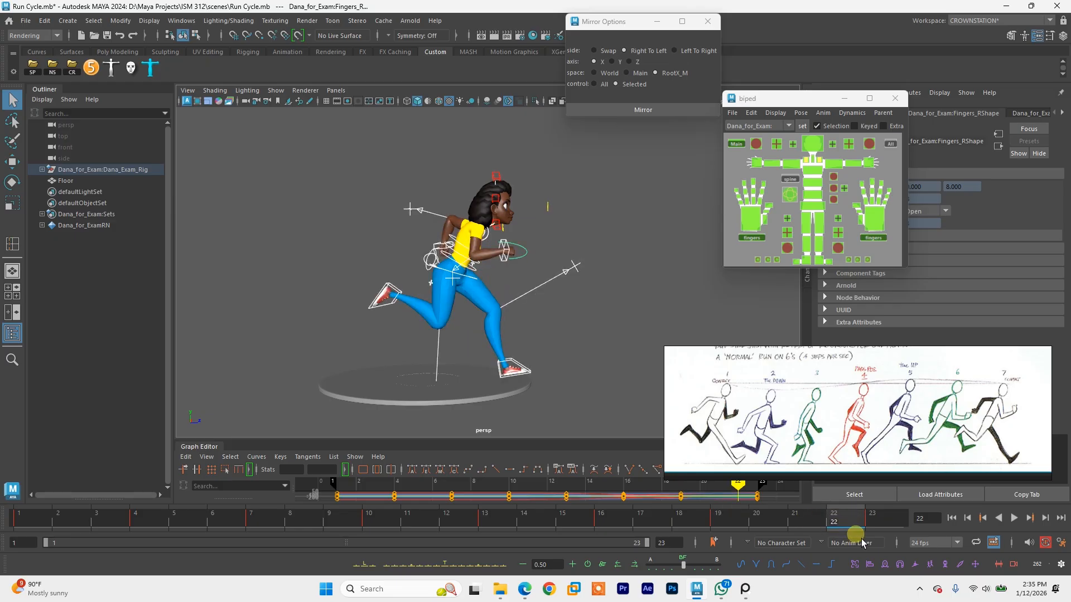
Step: Delete all the rig controls' keys at frame 23
{"action": "left_click", "coordinate": [873, 524]}
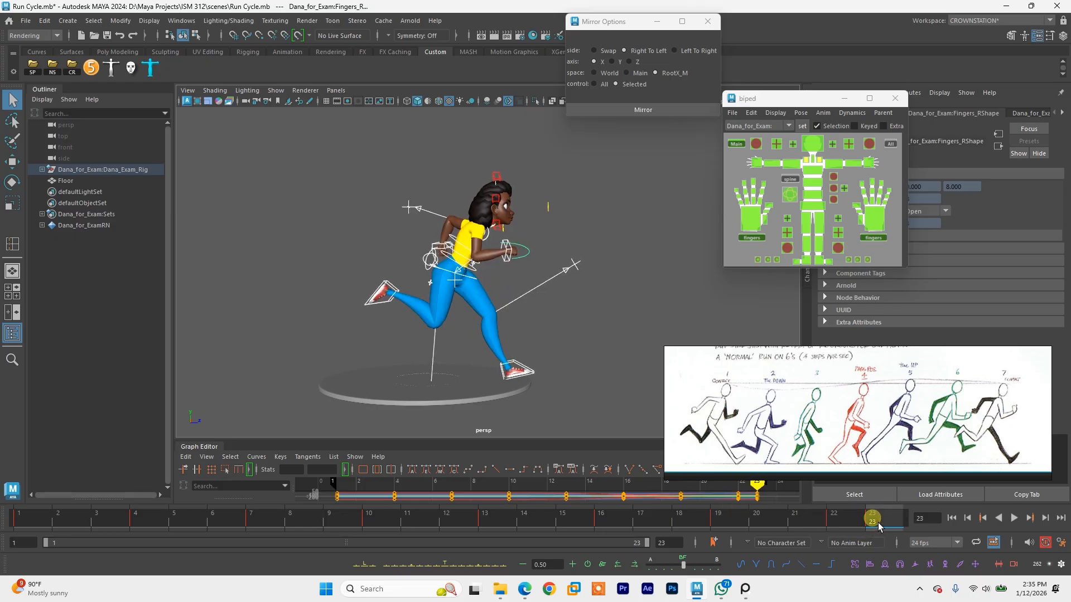
{"action": "right_click", "coordinate": [874, 525]}
{"action": "left_click", "coordinate": [844, 506]}
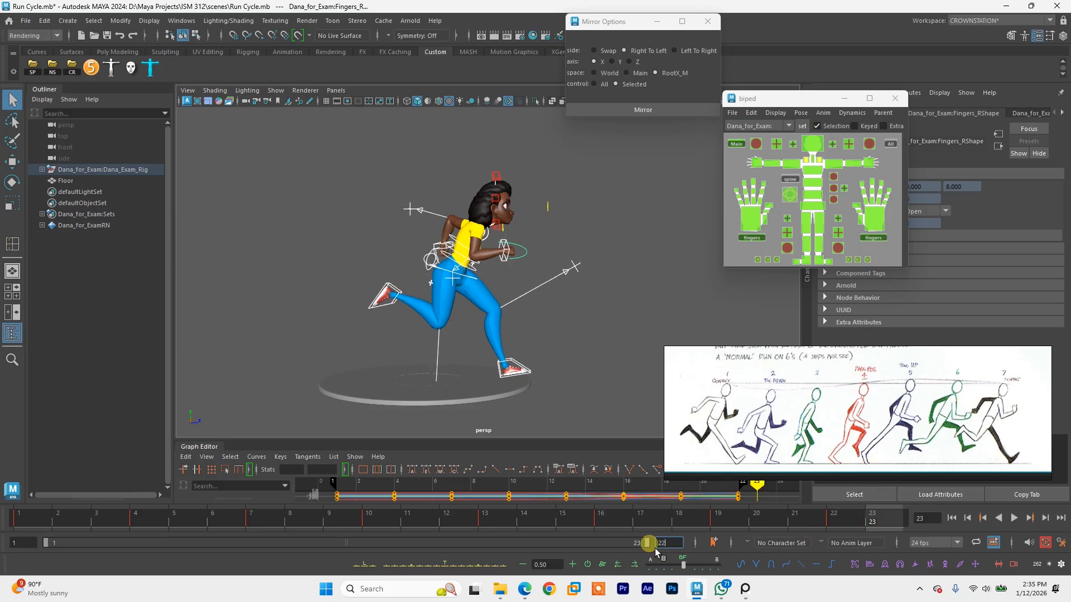
Step: Set the animation end time to frame 22 and save the scene
{"action": "type", "text": "22"}
{"action": "key", "text": "Return"}
{"action": "left_click", "coordinate": [548, 353]}
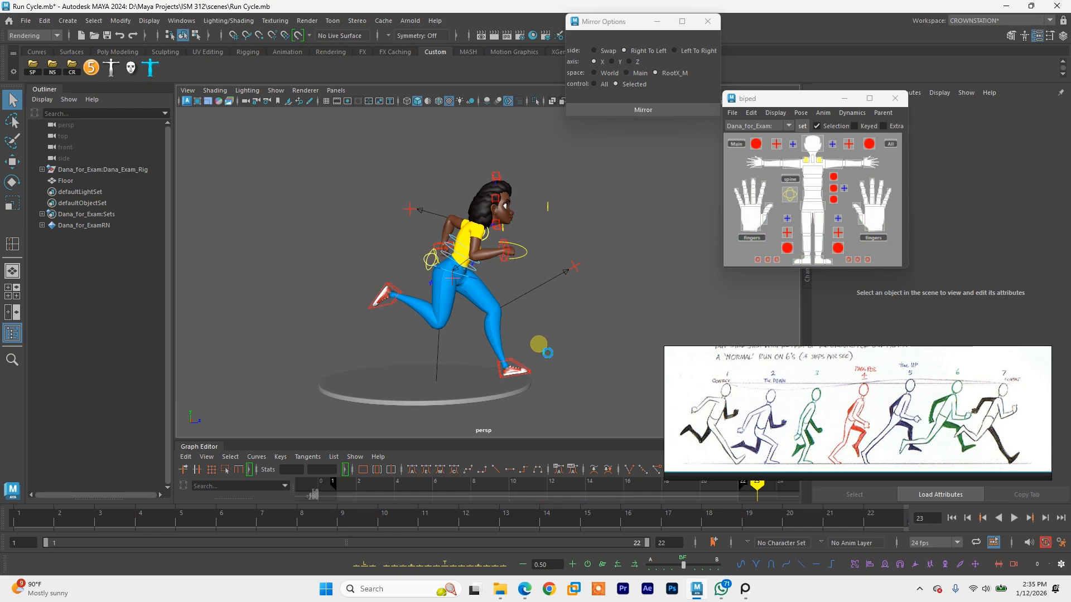
{"action": "key", "text": "ctrl+s"}
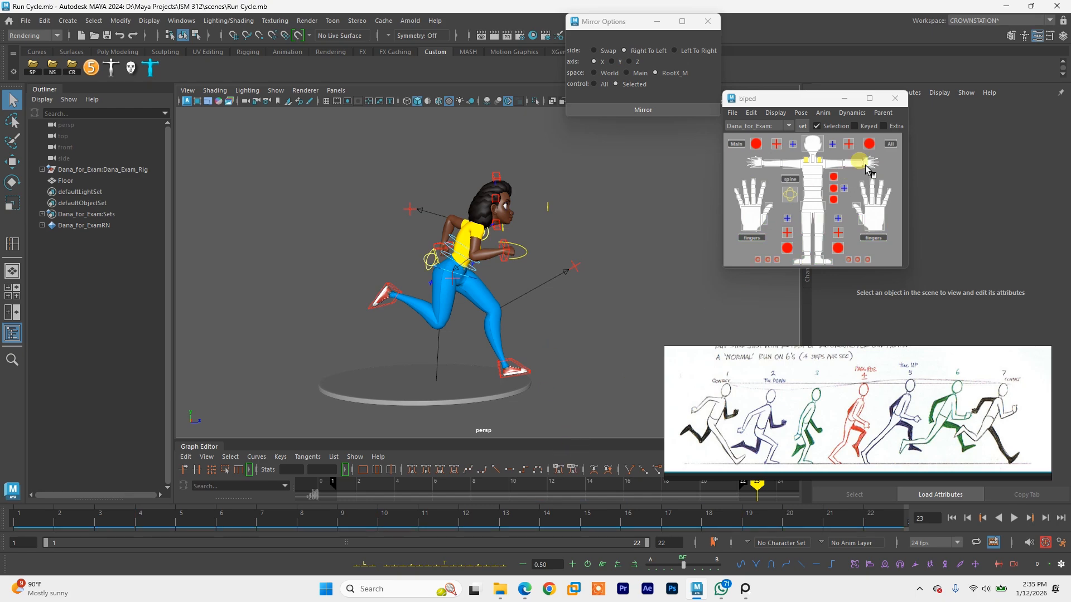
Step: Select all the rig controls and extend the animation end time and playback range to frame 25
{"action": "left_click", "coordinate": [891, 144]}
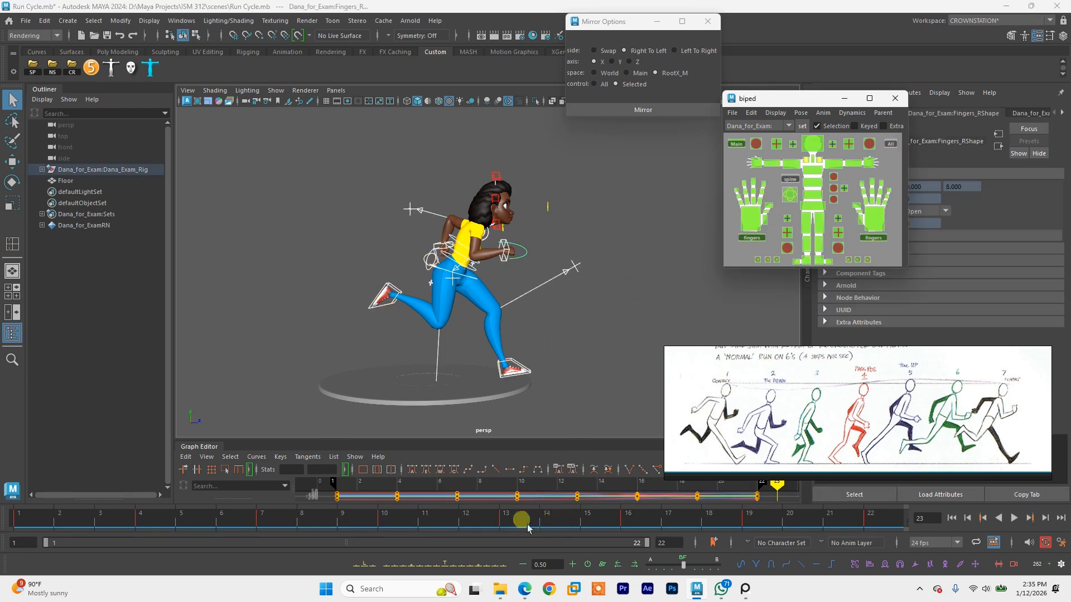
{"action": "mouse_move", "coordinate": [527, 527]}
{"action": "left_mouse_down"}
{"action": "mouse_move", "coordinate": [39, 521]}
{"action": "mouse_move", "coordinate": [855, 525]}
{"action": "mouse_move", "coordinate": [512, 528]}
{"action": "left_mouse_up"}
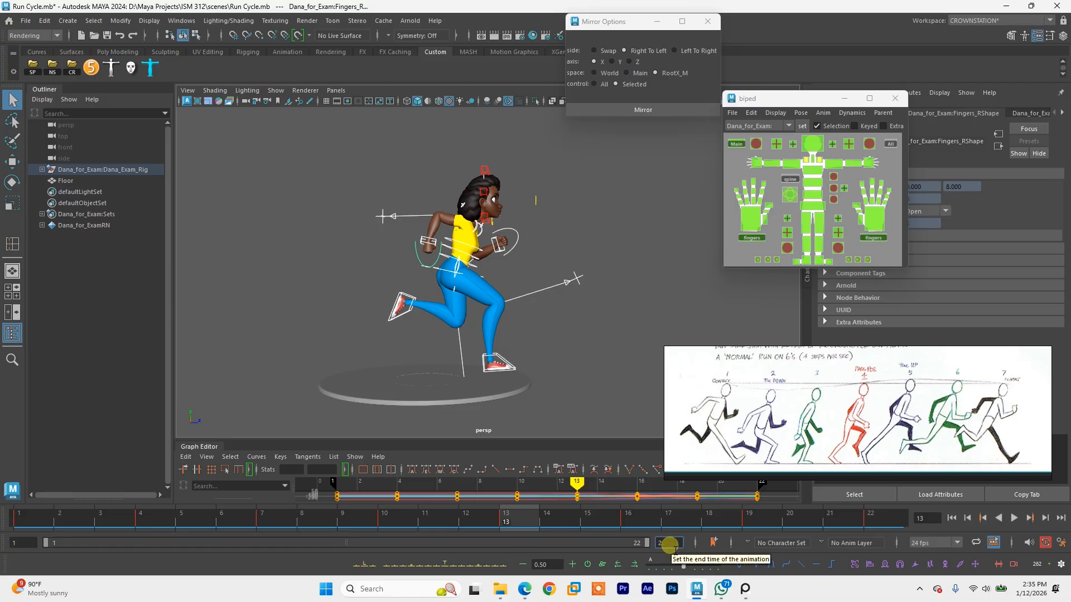
{"action": "type", "text": "5"}
{"action": "key", "text": "Return"}
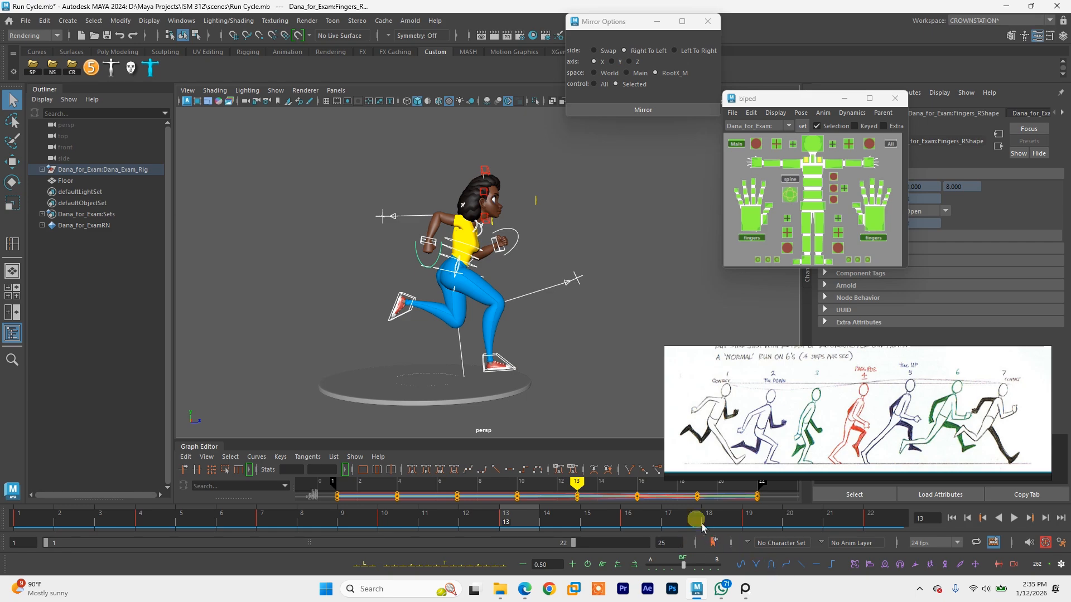
{"action": "left_click_drag", "start_coordinate": [573, 542], "coordinate": [677, 557]}
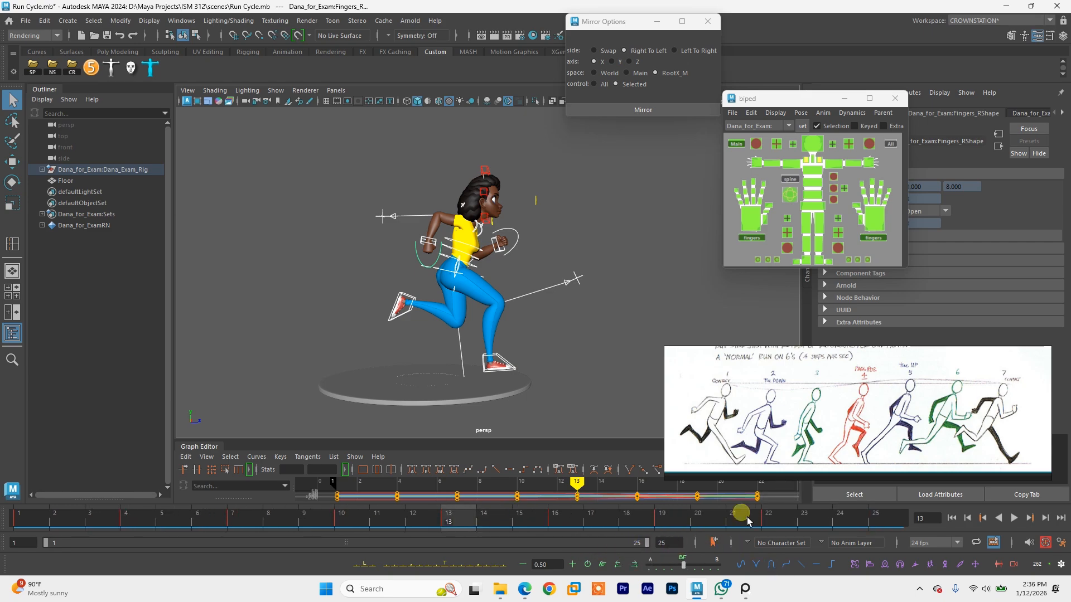
Step: Key all the rig controls at frame 25 and compare the pose with frame 22
{"action": "left_click_drag", "start_coordinate": [891, 526], "coordinate": [885, 526]}
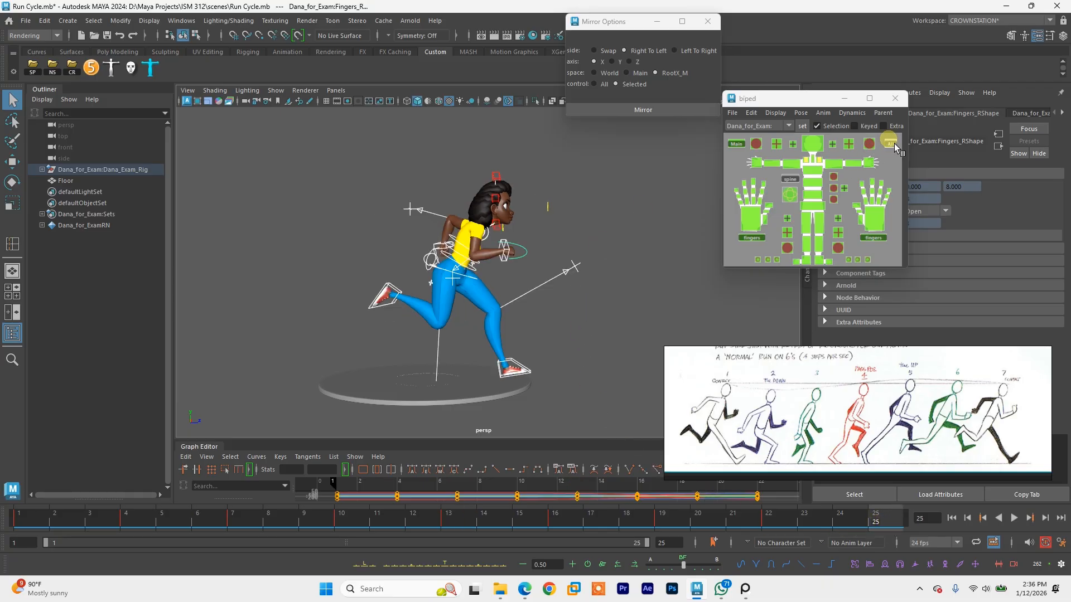
{"action": "left_click_drag", "start_coordinate": [797, 528], "coordinate": [790, 522]}
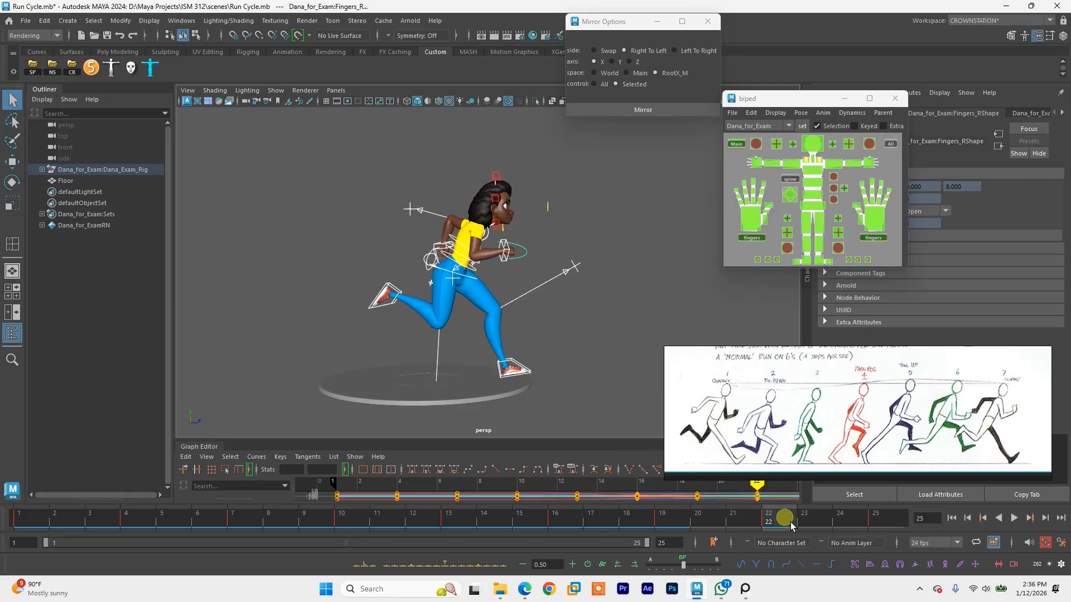
{"action": "left_click", "coordinate": [885, 526]}
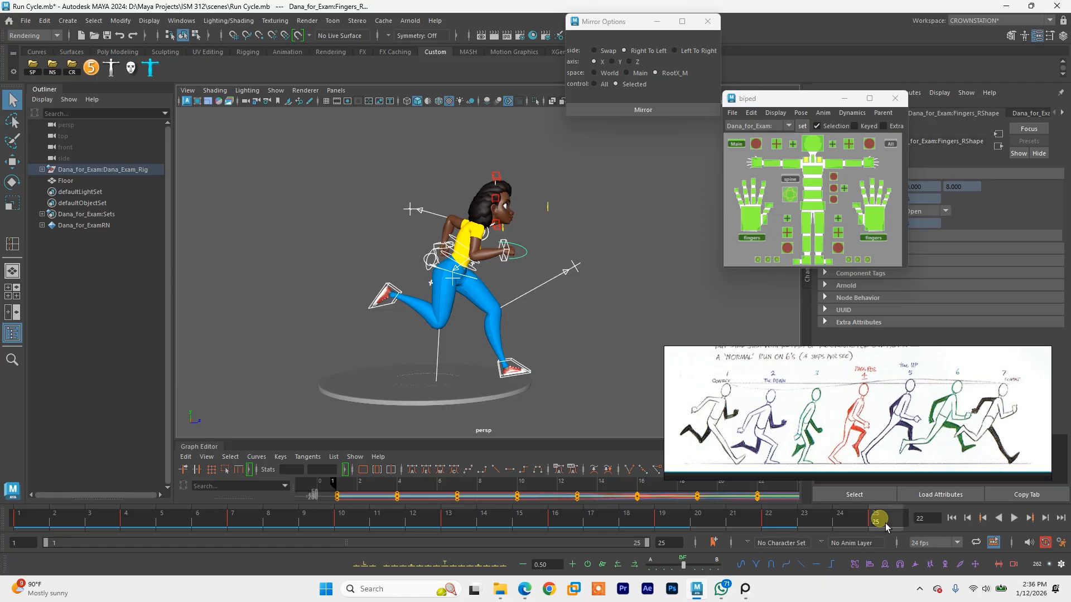
{"action": "left_click", "coordinate": [777, 523]}
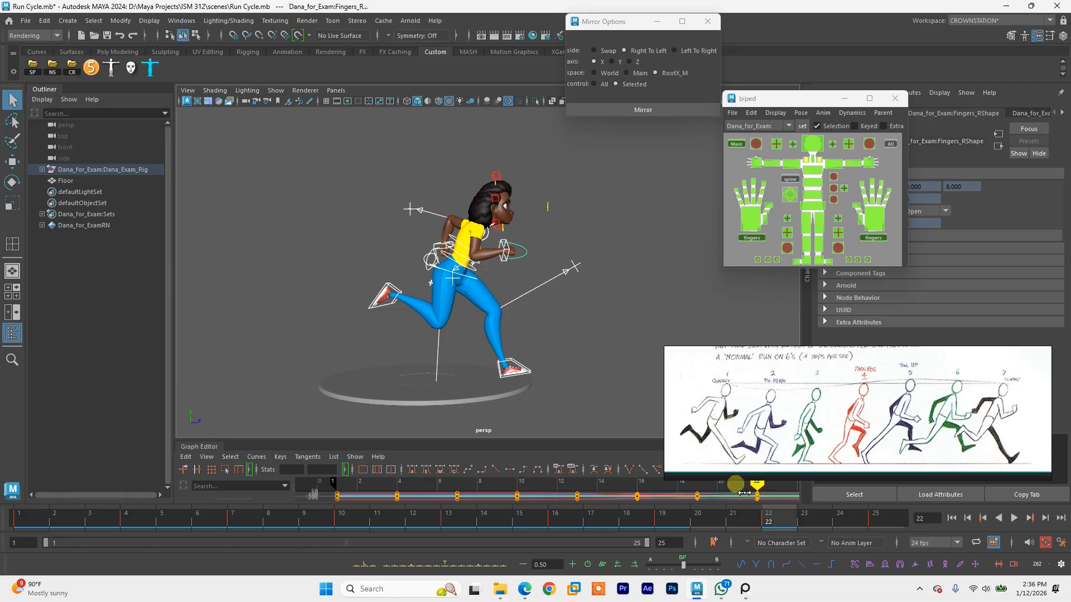
{"action": "left_click_drag", "start_coordinate": [690, 522], "coordinate": [781, 523]}
{"action": "mouse_move", "coordinate": [880, 527]}
{"action": "left_mouse_down"}
{"action": "mouse_move", "coordinate": [279, 497]}
{"action": "mouse_move", "coordinate": [359, 509]}
{"action": "mouse_move", "coordinate": [285, 522]}
{"action": "mouse_move", "coordinate": [14, 511]}
{"action": "mouse_move", "coordinate": [903, 514]}
{"action": "left_mouse_up"}
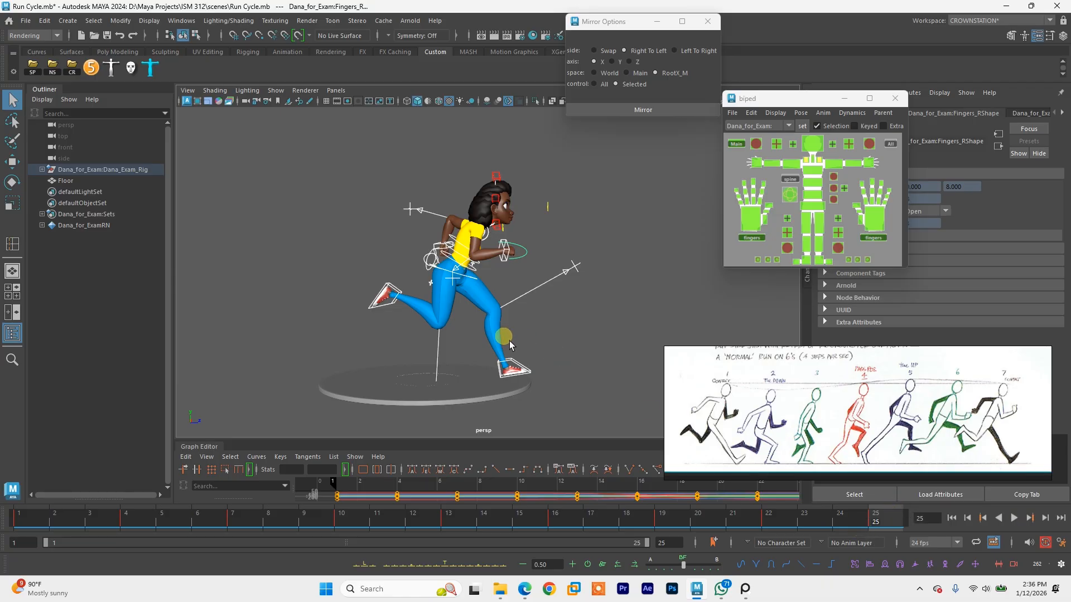
Step: Move the front foot control IKLeg_L slightly forward at frame 25, and compare the full pose with frame 22
{"action": "left_click", "coordinate": [514, 367]}
{"action": "key", "text": "w"}
{"action": "left_click_drag", "start_coordinate": [523, 387], "coordinate": [550, 378]}
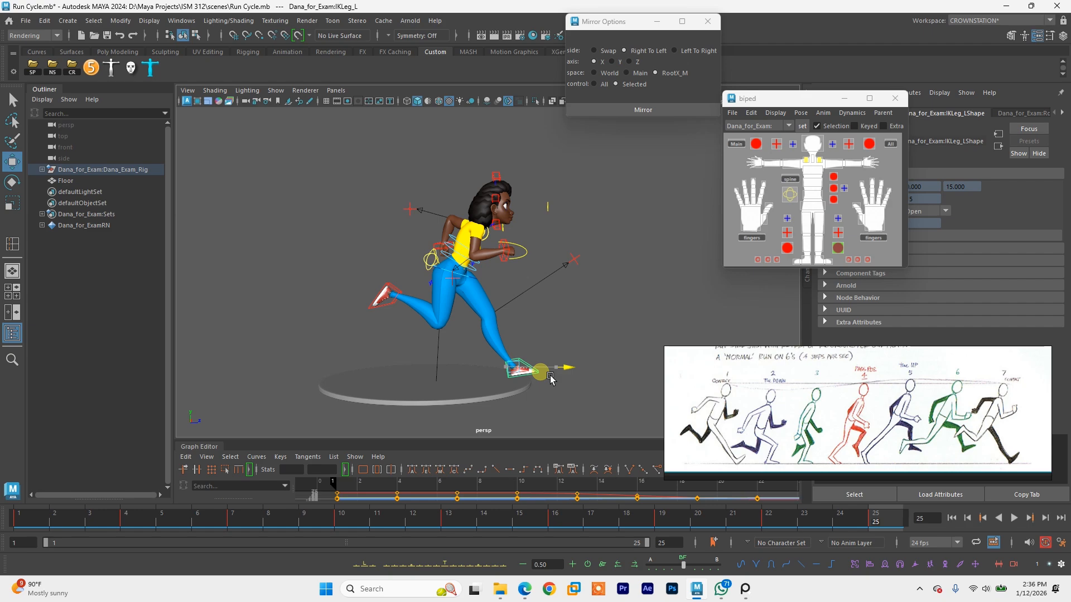
{"action": "left_click", "coordinate": [890, 144]}
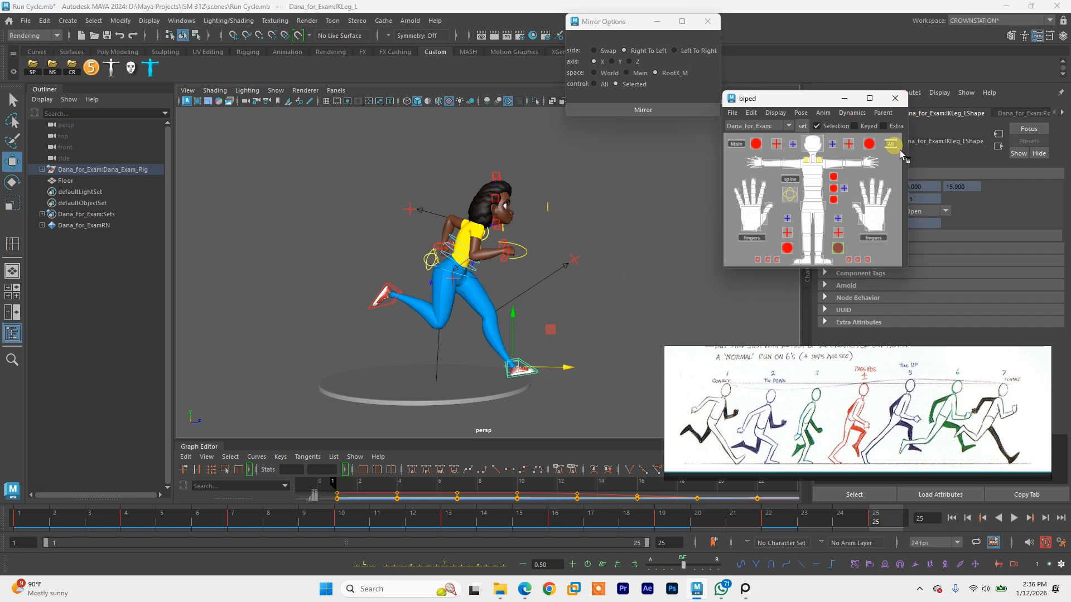
{"action": "left_click", "coordinate": [780, 523]}
{"action": "left_click", "coordinate": [874, 520]}
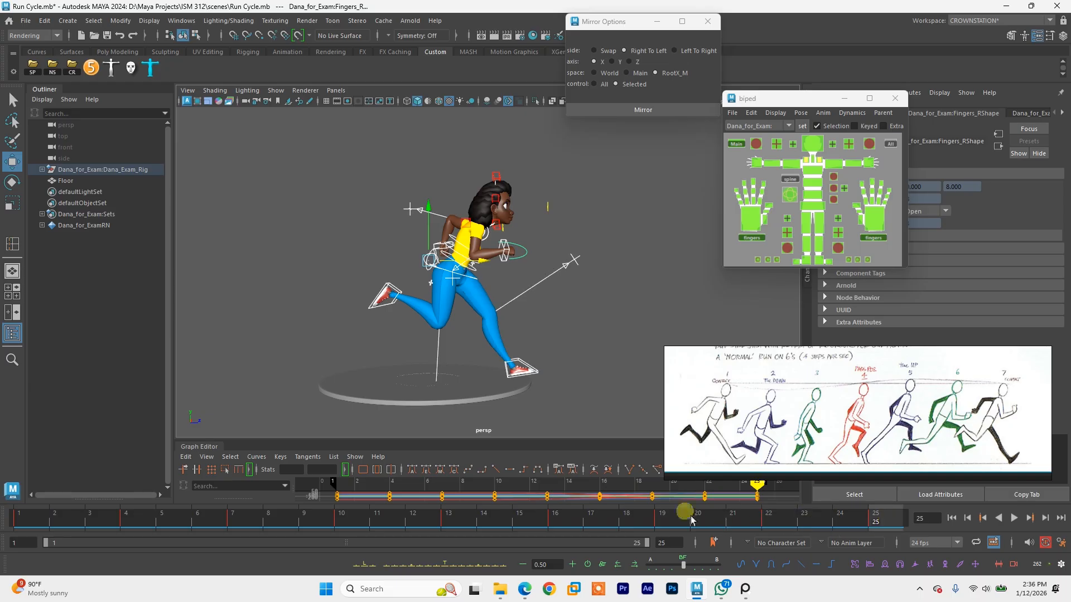
Step: Raise the back foot control IKLeg_R slightly at frame 25
{"action": "left_click", "coordinate": [397, 295]}
{"action": "left_click_drag", "start_coordinate": [398, 267], "coordinate": [398, 261]}
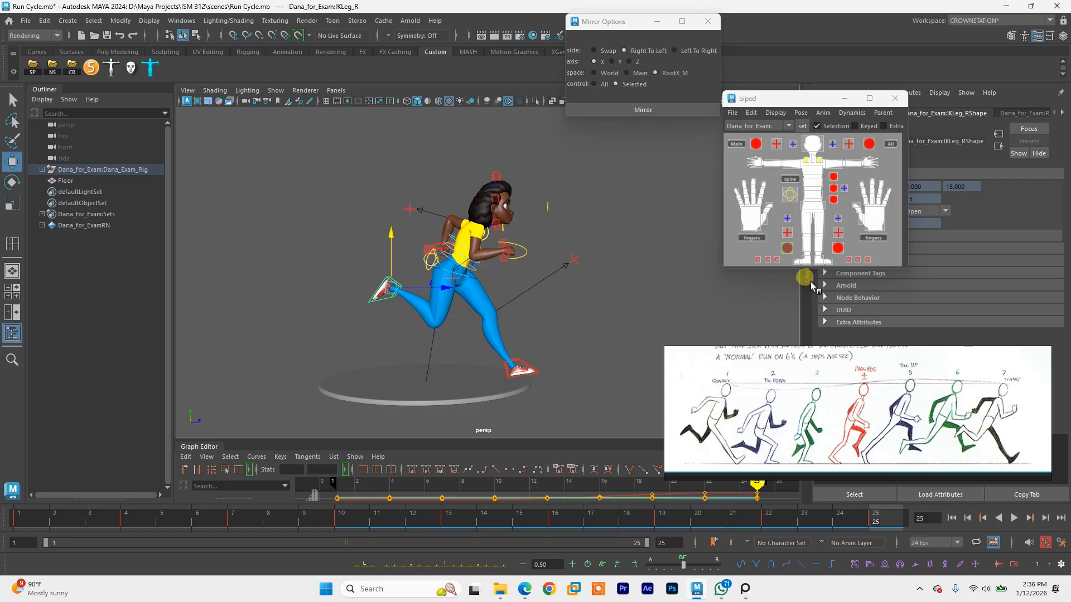
Step: Switch the workspace to two side-by-side views, front and perspective, and deny the flagged DCF_updateViewportList script
{"action": "key", "text": "ctrl+a"}
{"action": "scroll", "coordinate": [610, 306], "scroll_direction": "down", "scroll_amount": 3}
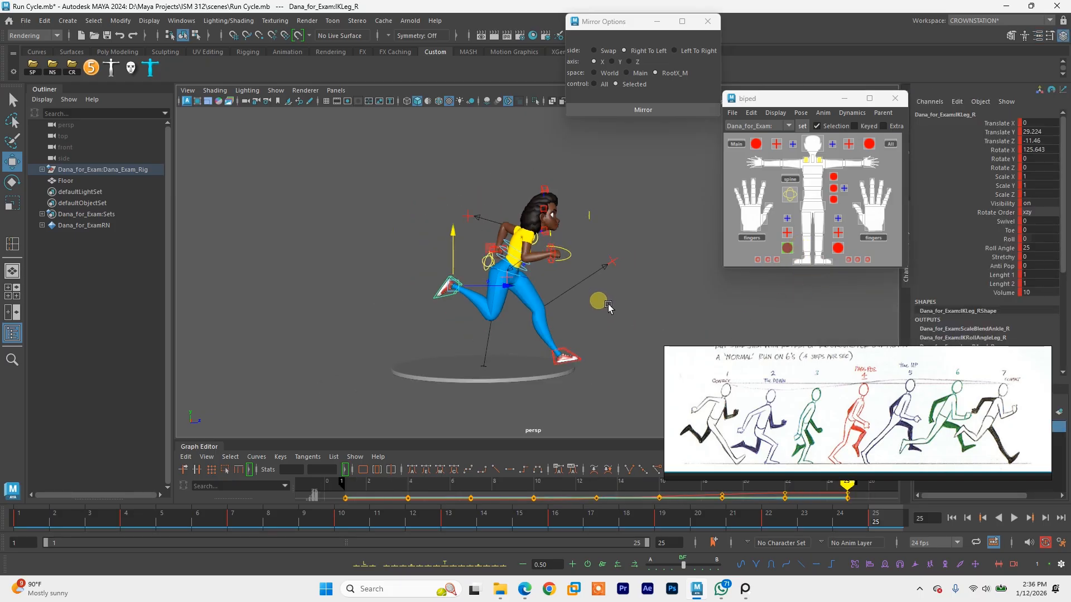
{"action": "middle_click_drag", "start_coordinate": [609, 305], "coordinate": [586, 306], "text": "alt"}
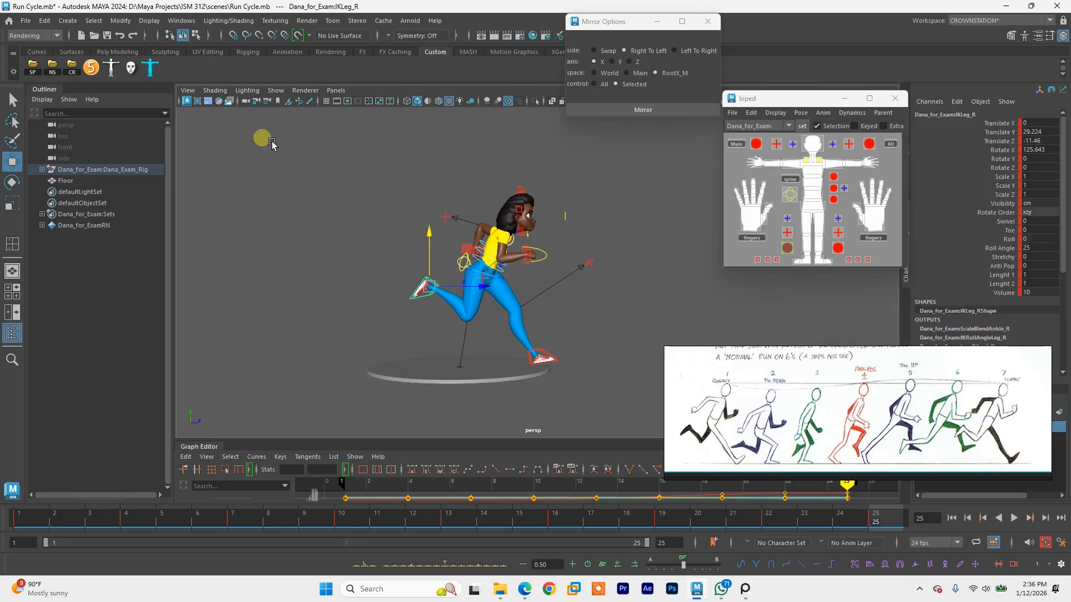
{"action": "left_click", "coordinate": [13, 312]}
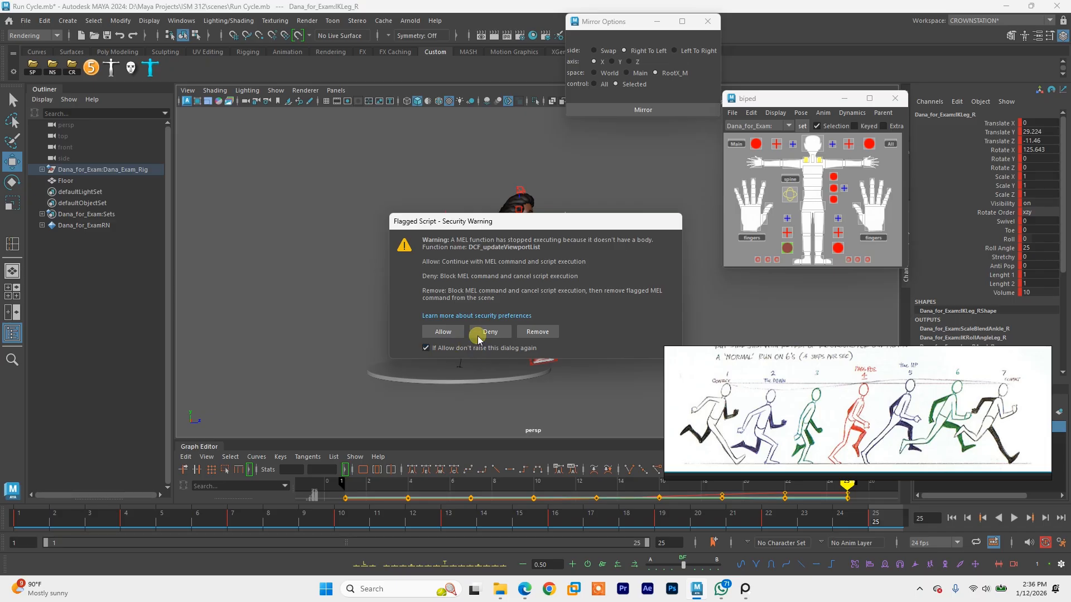
{"action": "left_click_drag", "start_coordinate": [478, 225], "coordinate": [381, 183]}
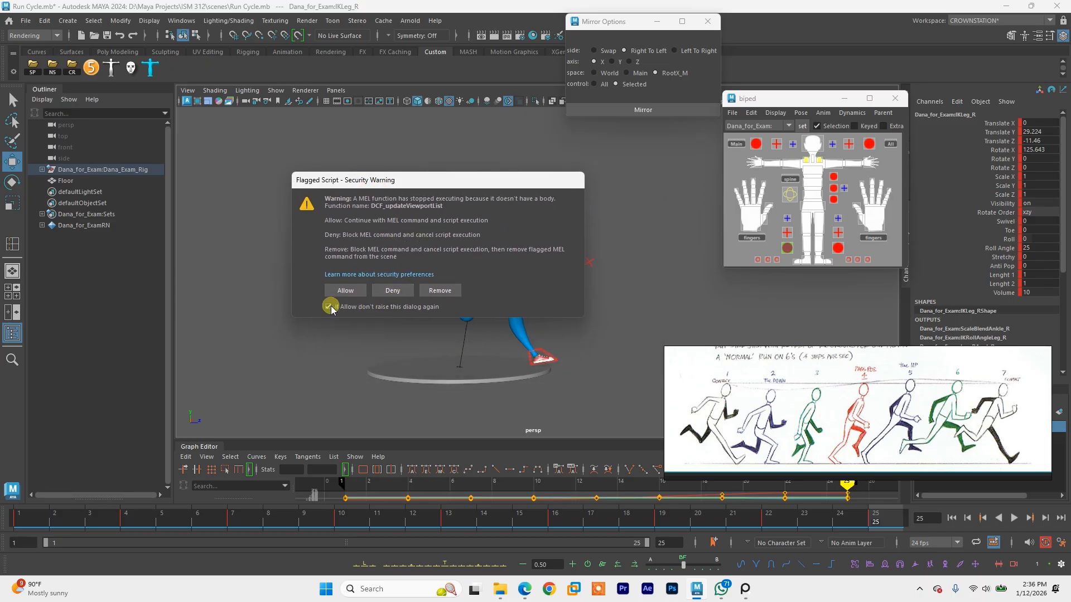
{"action": "left_click", "coordinate": [391, 291]}
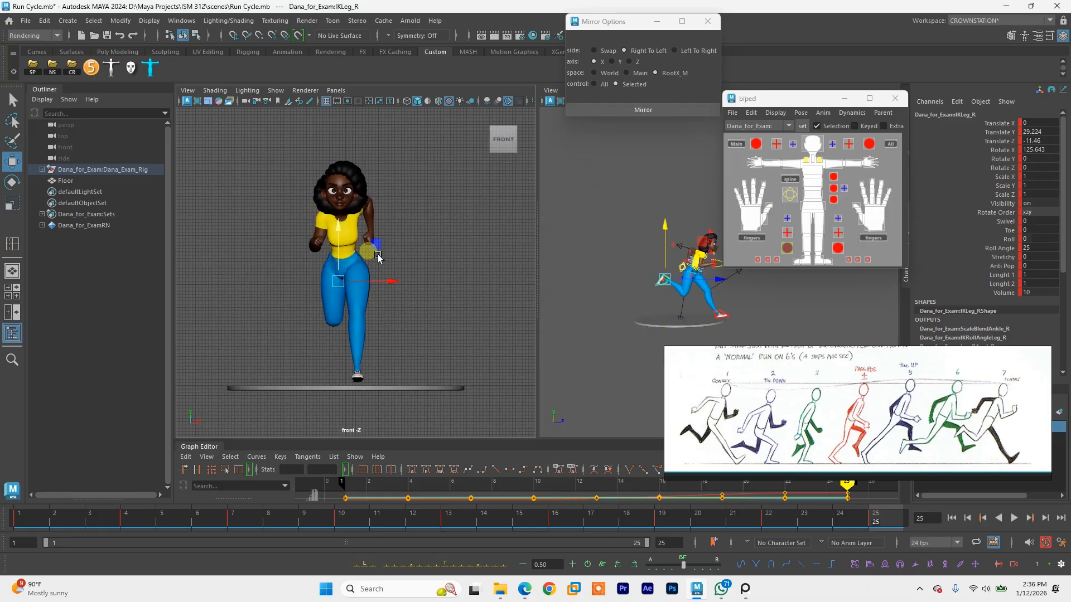
Step: Create a new camera in the scene and rename it Cam
{"action": "left_click", "coordinate": [335, 91]}
{"action": "mouse_move", "coordinate": [365, 105]}
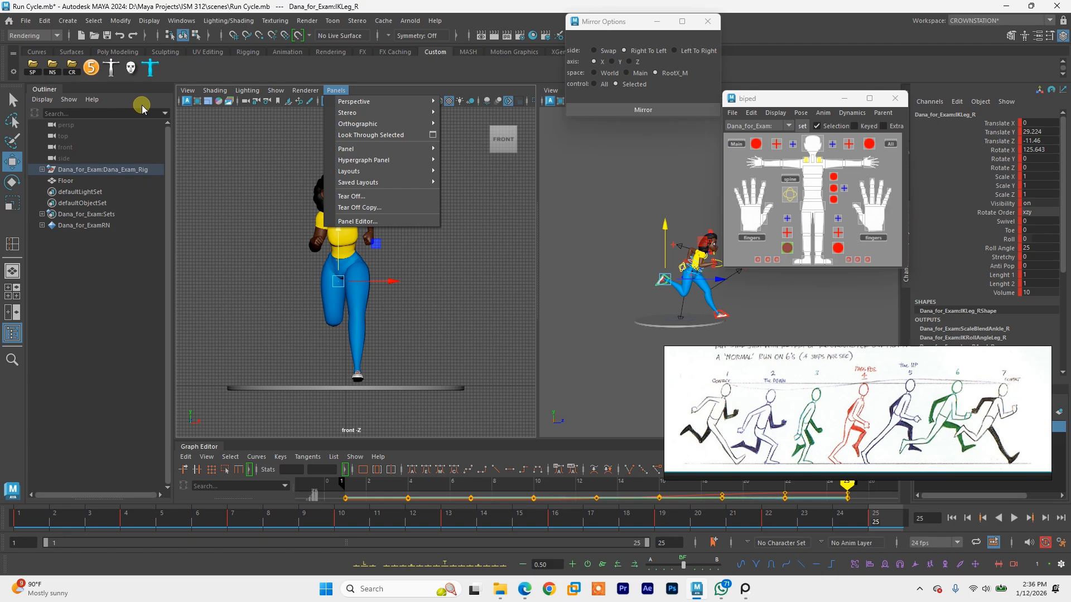
{"action": "left_click", "coordinate": [68, 21]}
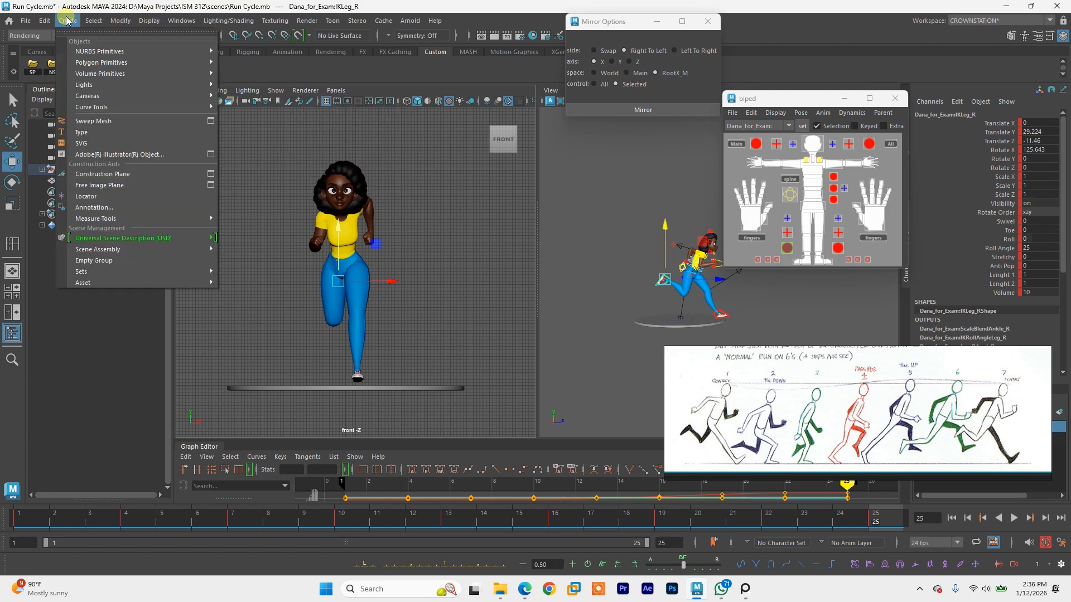
{"action": "mouse_move", "coordinate": [136, 96]}
{"action": "left_click", "coordinate": [244, 100]}
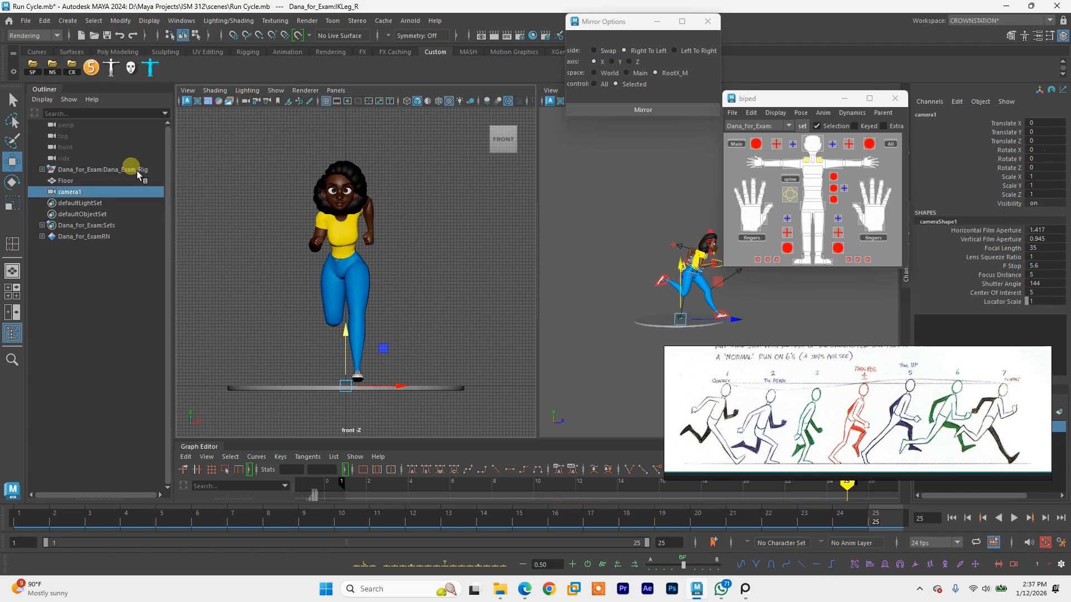
{"action": "double_click", "coordinate": [111, 192]}
{"action": "key", "text": "Caps_Lock"}
{"action": "type", "text": "Ca"}
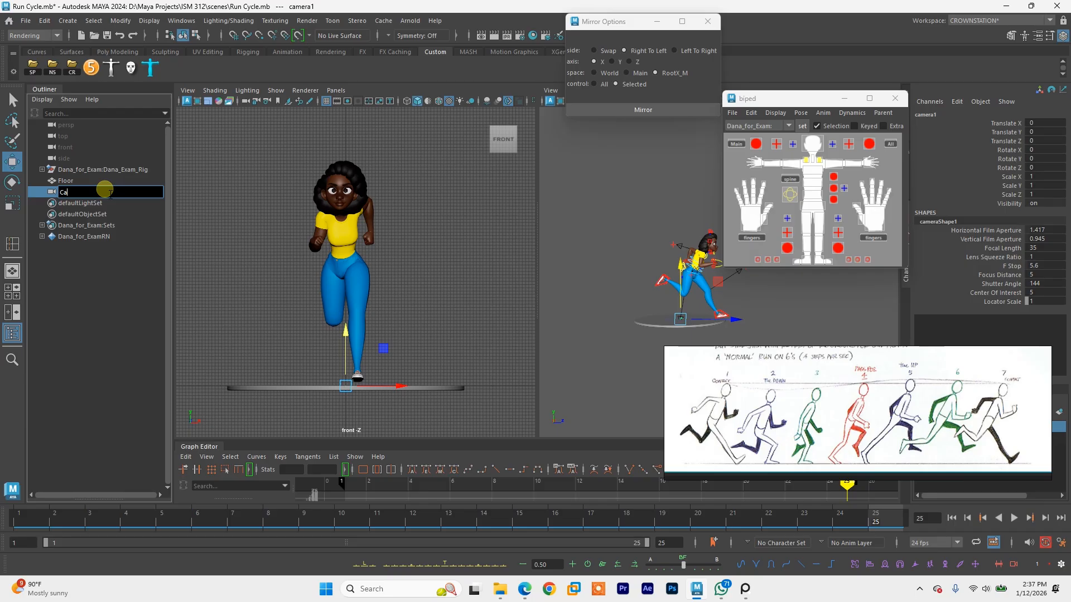
{"action": "type", "text": "m"}
{"action": "key", "text": "Return"}
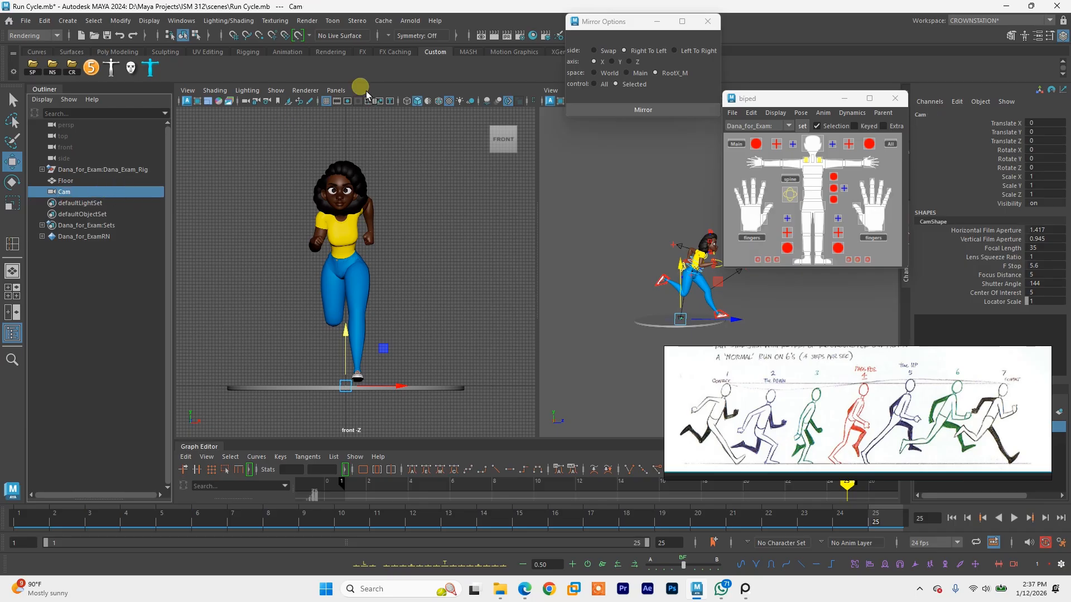
Step: Change the front view to look through the Cam camera, denying the flagged script again
{"action": "left_click", "coordinate": [336, 90]}
{"action": "mouse_move", "coordinate": [391, 102]}
{"action": "left_click", "coordinate": [478, 112]}
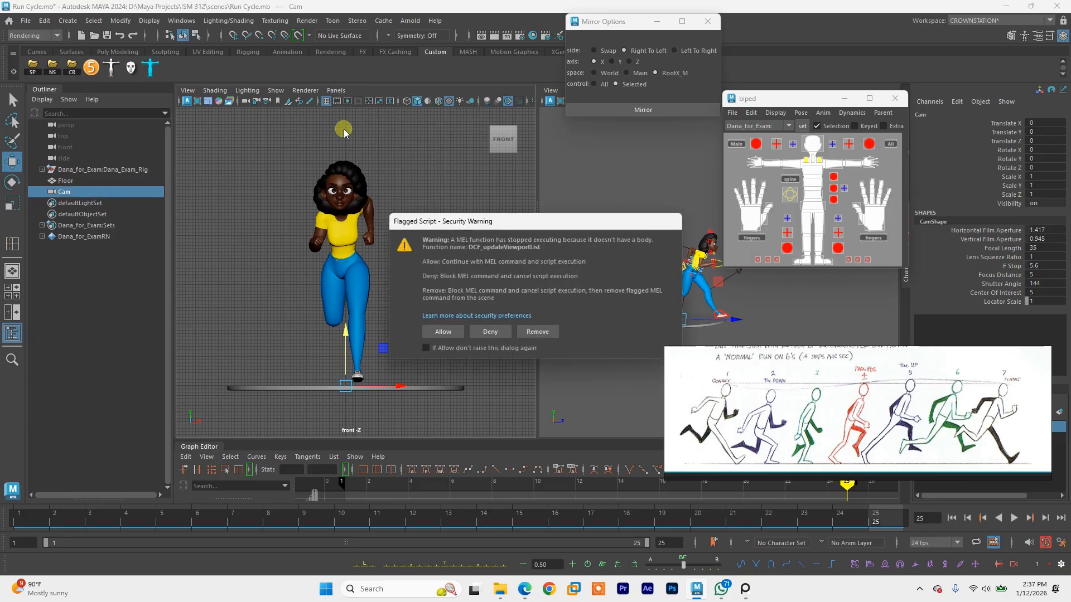
{"action": "left_click", "coordinate": [488, 331]}
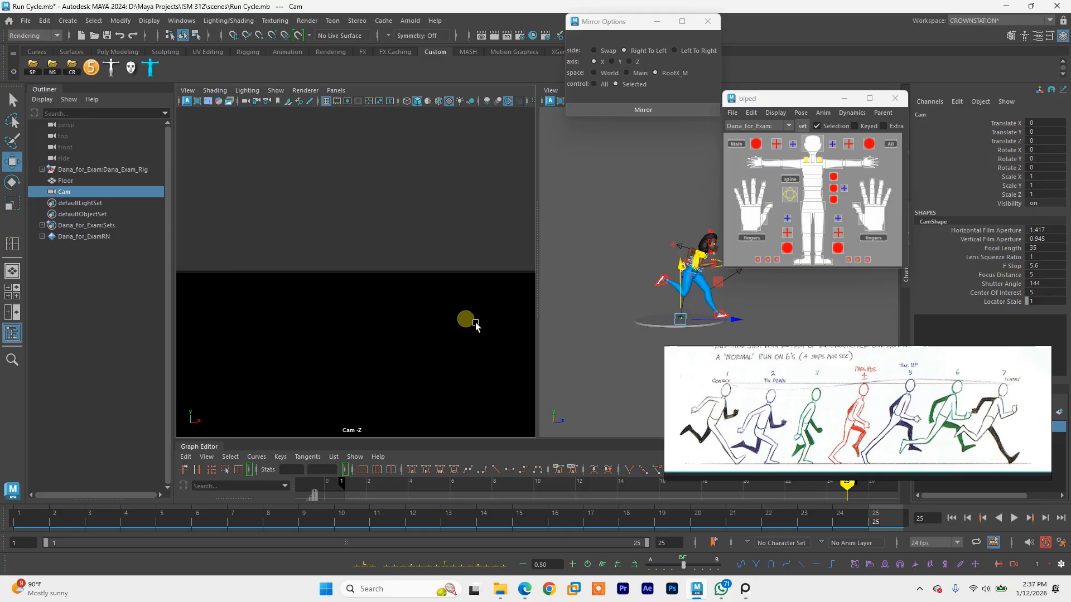
Step: Show the resolution gate in the Cam view and pull the camera back to about 36 units in Z
{"action": "left_click", "coordinate": [348, 103]}
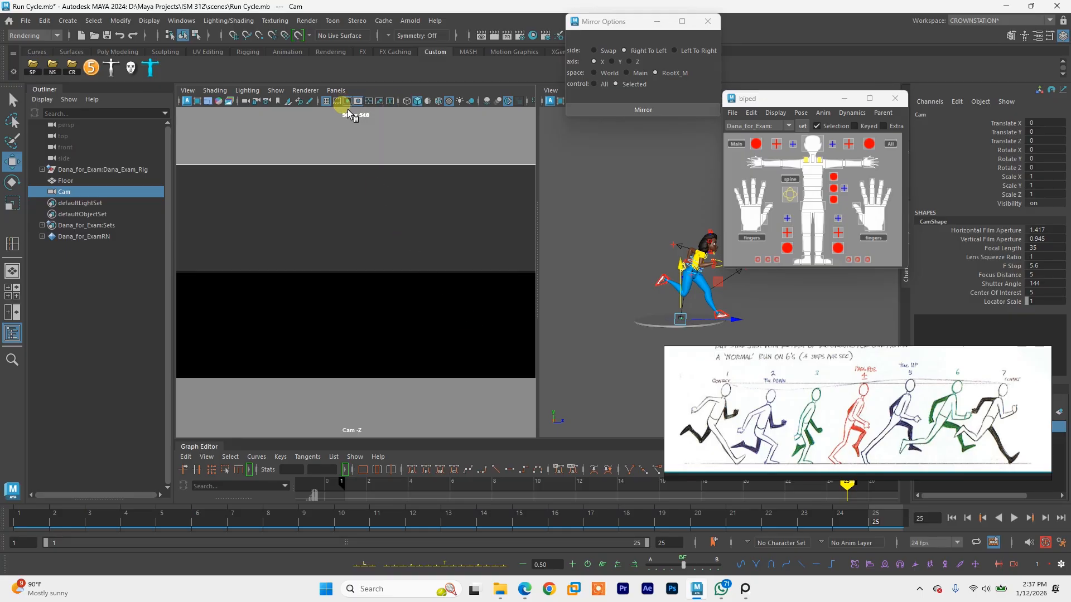
{"action": "scroll", "coordinate": [301, 240], "scroll_direction": "down", "scroll_amount": 6}
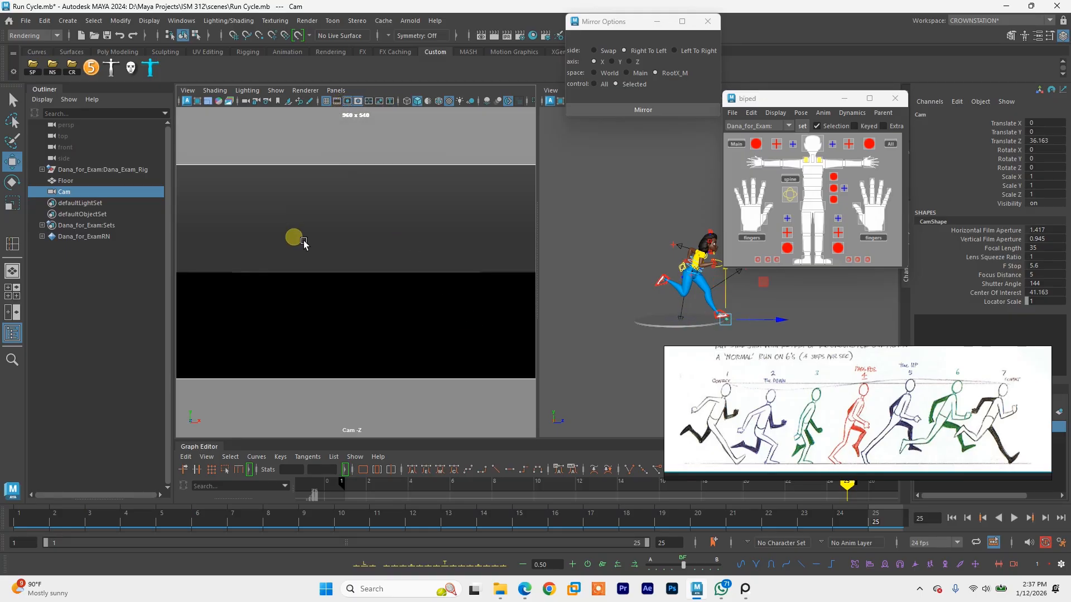
Step: Position the Cam camera to frame the running character large and centred in a side view
{"action": "scroll", "coordinate": [298, 238], "scroll_direction": "down", "scroll_amount": 10}
{"action": "scroll", "coordinate": [307, 267], "scroll_direction": "up", "scroll_amount": 3}
{"action": "left_click_drag", "start_coordinate": [309, 284], "coordinate": [399, 270], "text": "alt"}
{"action": "middle_click_drag", "start_coordinate": [308, 262], "coordinate": [387, 265], "text": "alt"}
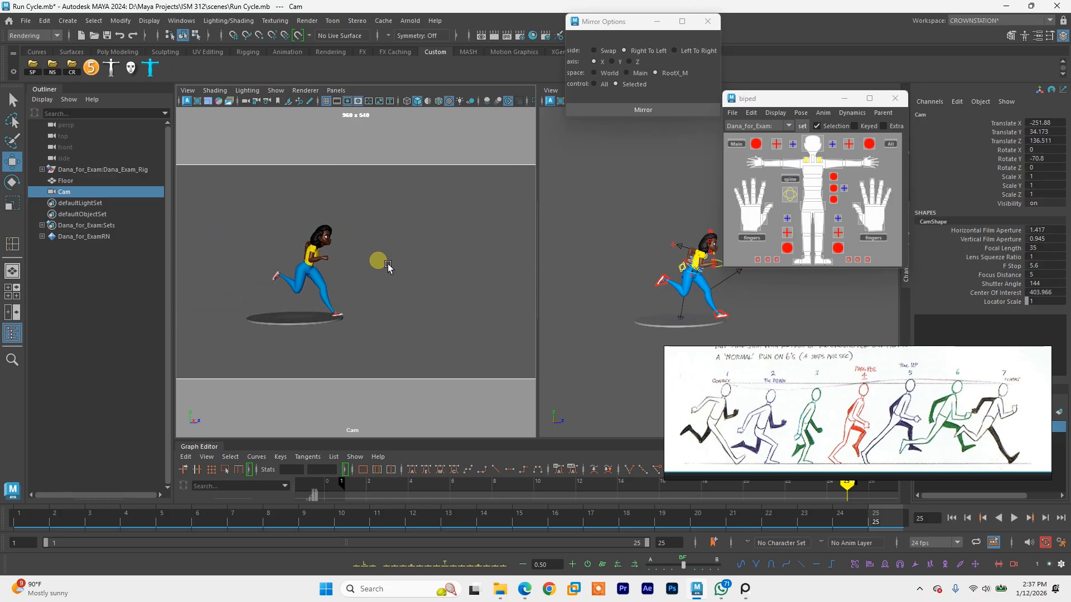
{"action": "right_click_drag", "start_coordinate": [356, 271], "coordinate": [390, 291], "text": "alt"}
{"action": "middle_click_drag", "start_coordinate": [377, 284], "coordinate": [404, 255], "text": "alt"}
{"action": "mouse_move", "coordinate": [404, 254]}
{"action": "left_mouse_down", "text": "alt"}
{"action": "mouse_move", "coordinate": [390, 249]}
{"action": "mouse_move", "coordinate": [410, 255]}
{"action": "left_mouse_up", "text": "alt"}
{"action": "mouse_move", "coordinate": [409, 256]}
{"action": "right_mouse_down", "text": "alt"}
{"action": "mouse_move", "coordinate": [402, 246]}
{"action": "mouse_move", "coordinate": [413, 257]}
{"action": "right_mouse_up", "text": "alt"}
{"action": "middle_click_drag", "start_coordinate": [414, 256], "coordinate": [426, 259], "text": "alt"}
Step: Open the Cam camera's attributes and set Fit Resolution Gate to Overscan, minimizing the biped picker
{"action": "left_click", "coordinate": [271, 101]}
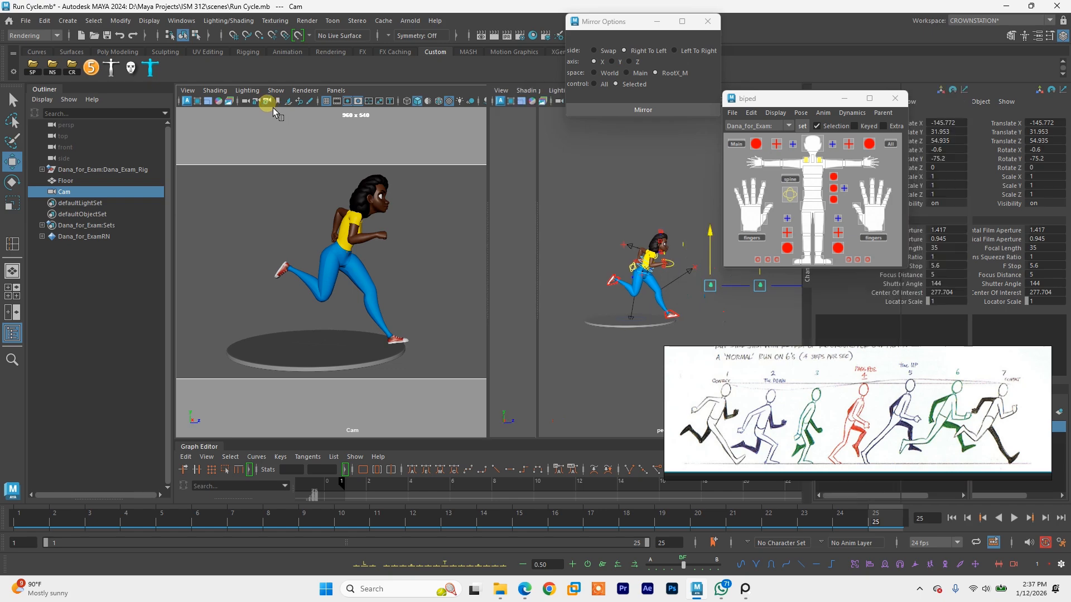
{"action": "left_click", "coordinate": [844, 98]}
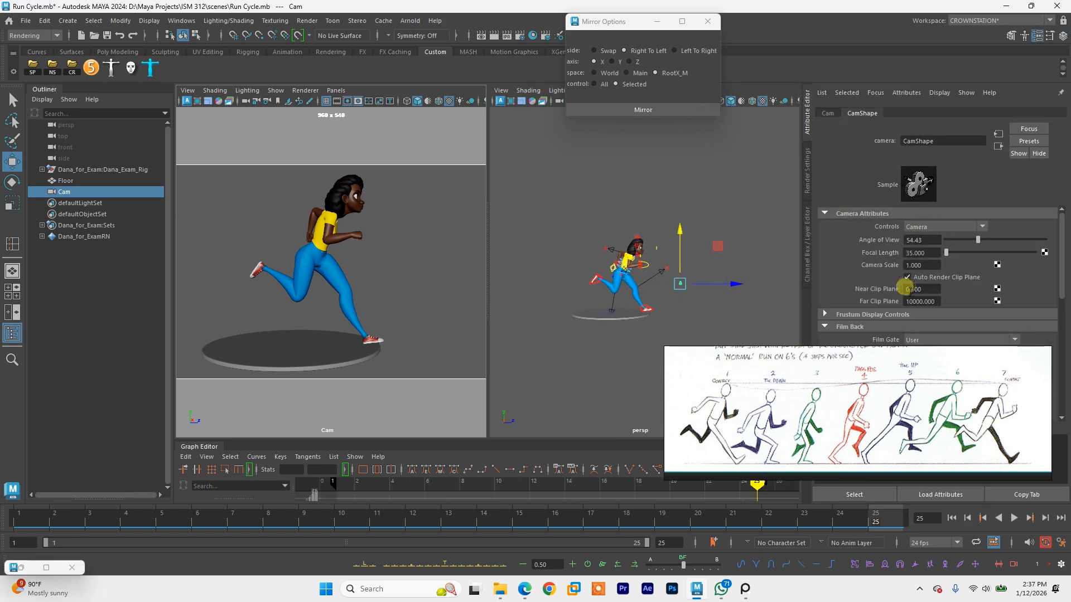
{"action": "scroll", "coordinate": [899, 298], "scroll_direction": "down", "scroll_amount": 5}
{"action": "left_click", "coordinate": [923, 237]}
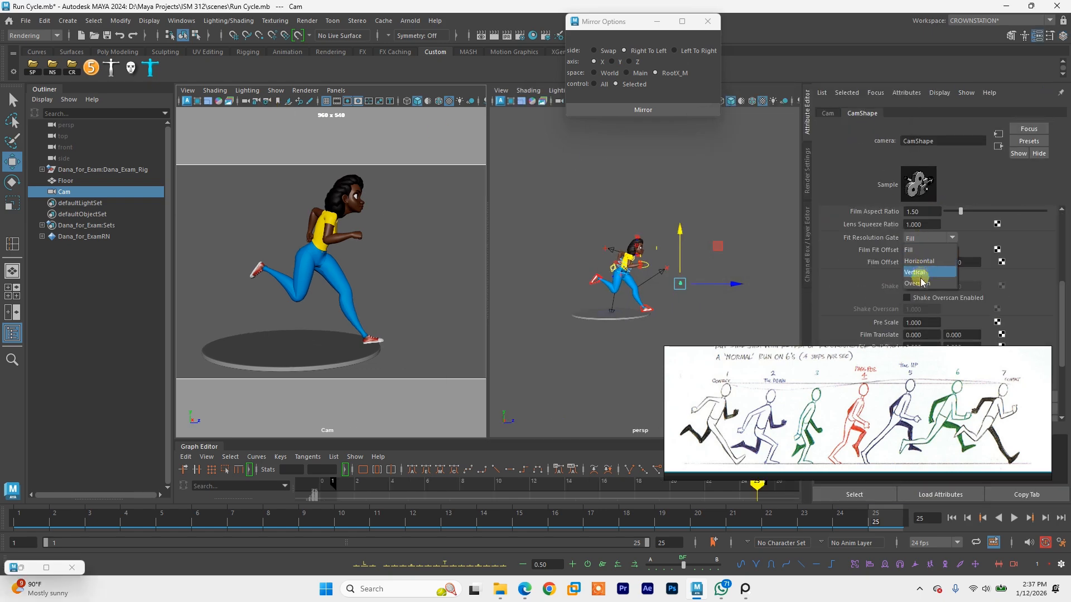
{"action": "left_click", "coordinate": [920, 284]}
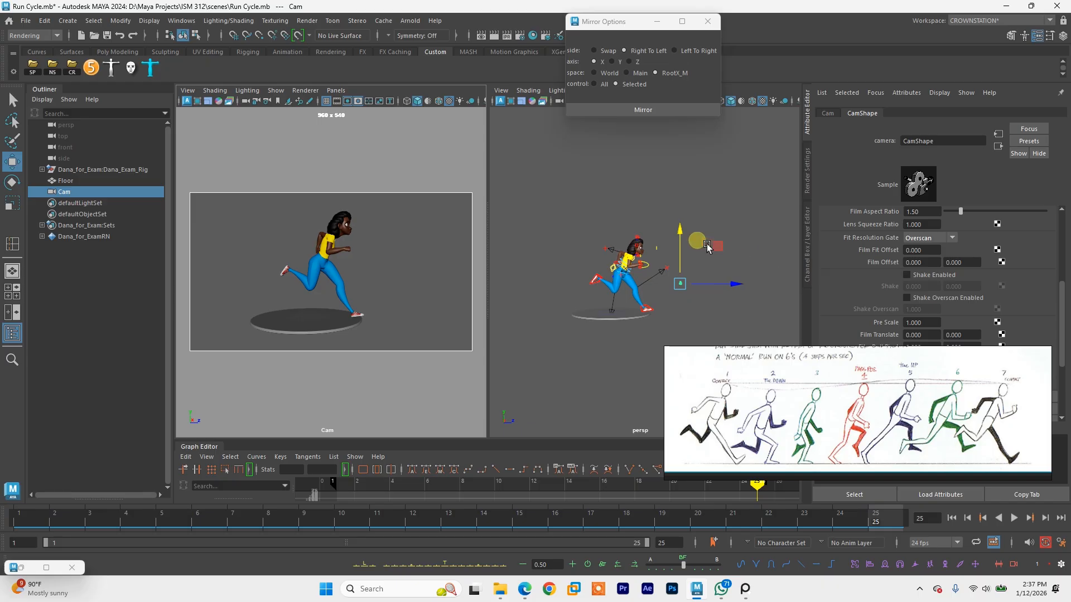
Step: Lighten Cam's Gate Mask Color to near white, return to its channels, then deselect it and save the scene
{"action": "scroll", "coordinate": [919, 267], "scroll_direction": "down", "scroll_amount": 4}
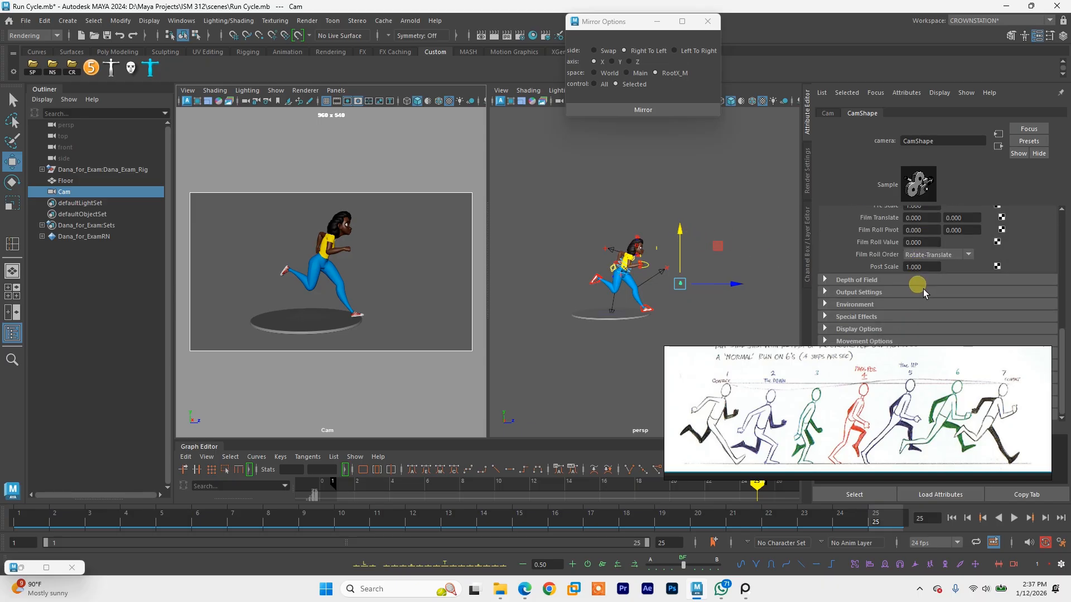
{"action": "left_click", "coordinate": [868, 329]}
{"action": "scroll", "coordinate": [868, 329], "scroll_direction": "down", "scroll_amount": 3}
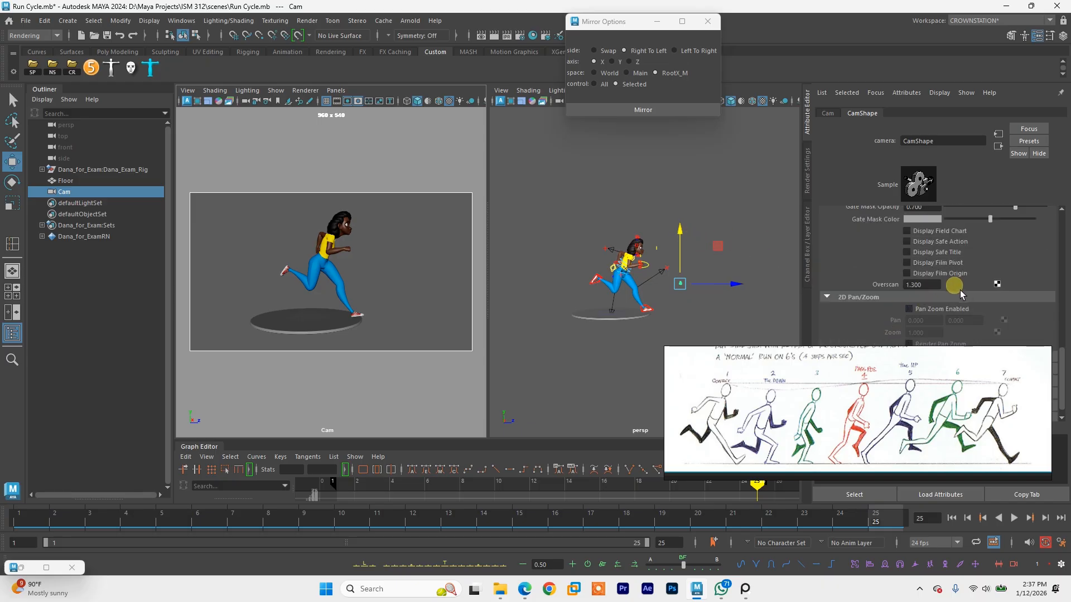
{"action": "left_click_drag", "start_coordinate": [988, 226], "coordinate": [1064, 217]}
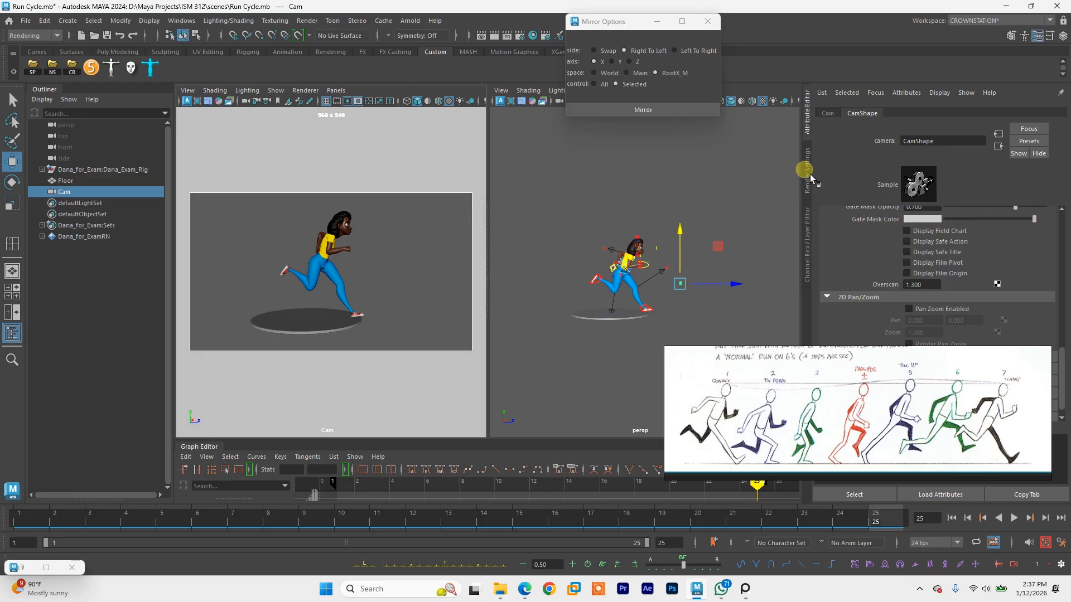
{"action": "left_click", "coordinate": [819, 235]}
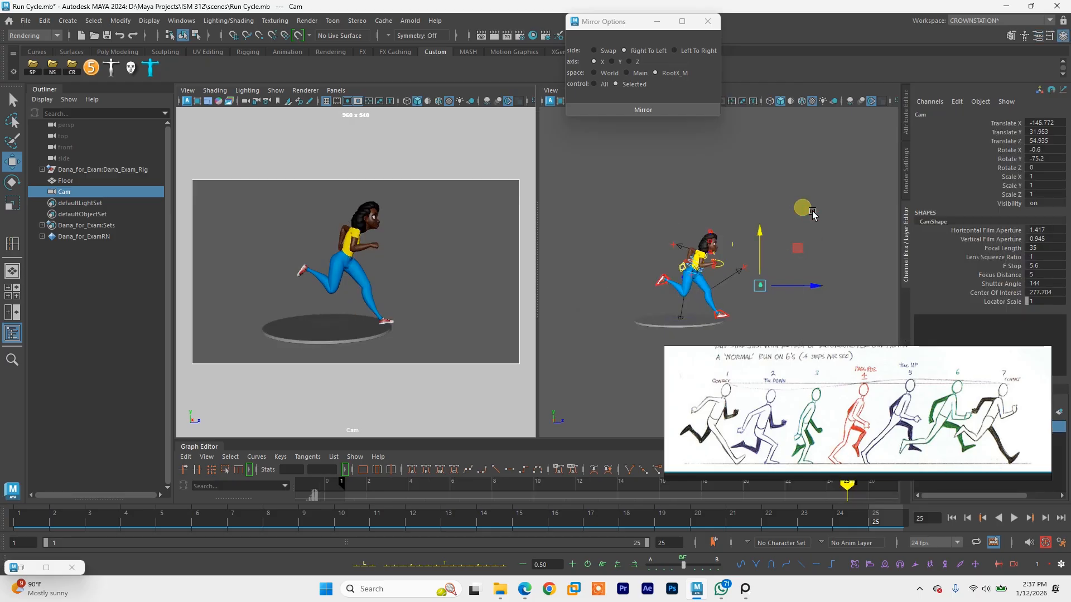
{"action": "left_click", "coordinate": [809, 207]}
{"action": "key", "text": "ctrl+s"}
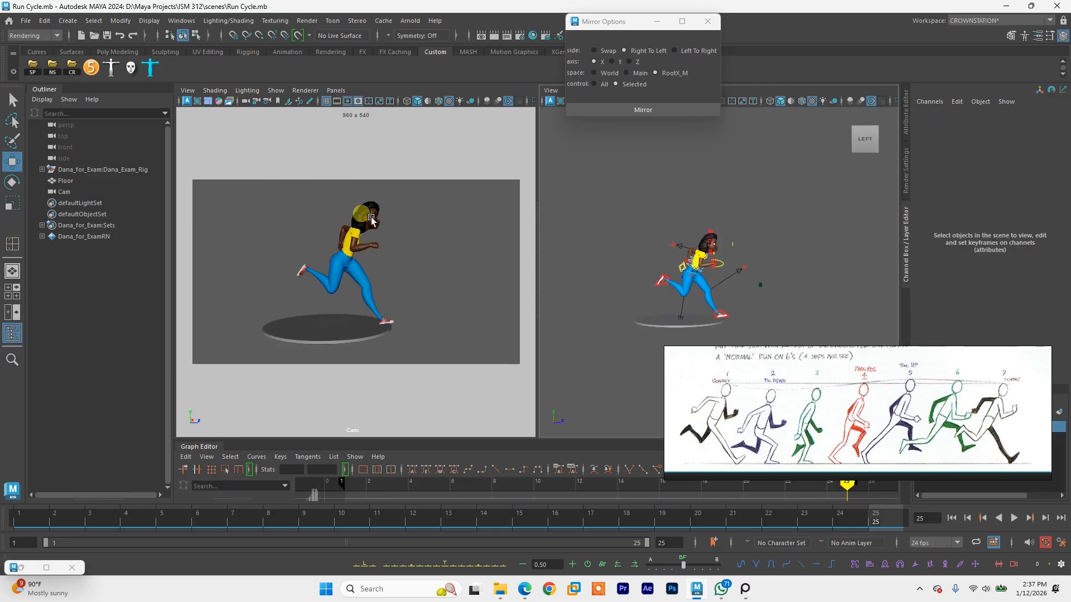
Step: Tighten the Cam framing around the character and turn off the grid in that view, denying the flagged script
{"action": "scroll", "coordinate": [389, 260], "scroll_direction": "up", "scroll_amount": 2}
{"action": "scroll", "coordinate": [427, 249], "scroll_direction": "up", "scroll_amount": 3}
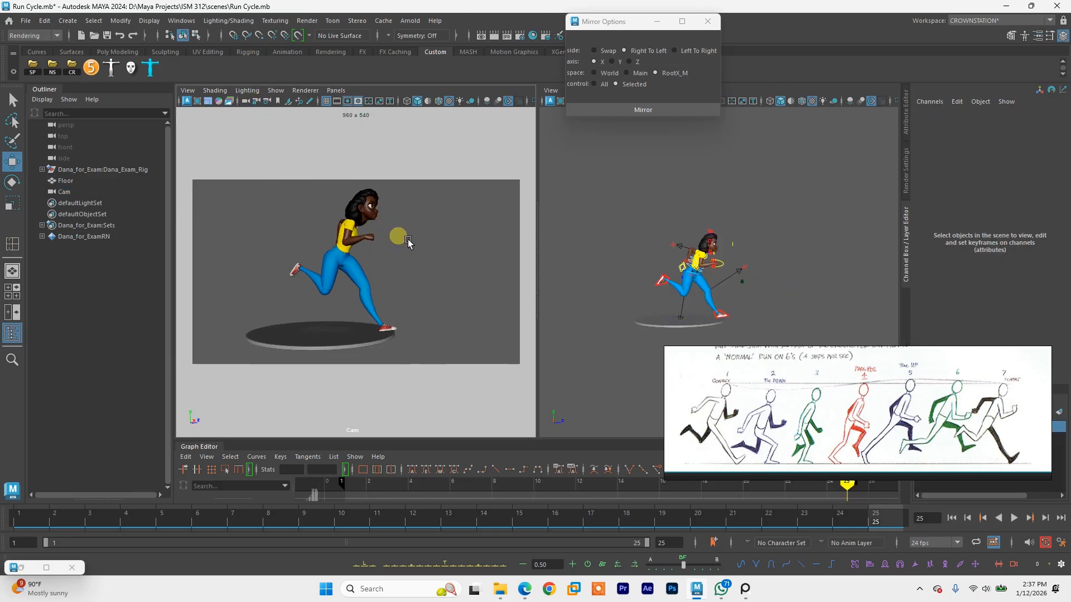
{"action": "scroll", "coordinate": [417, 249], "scroll_direction": "down", "scroll_amount": 2}
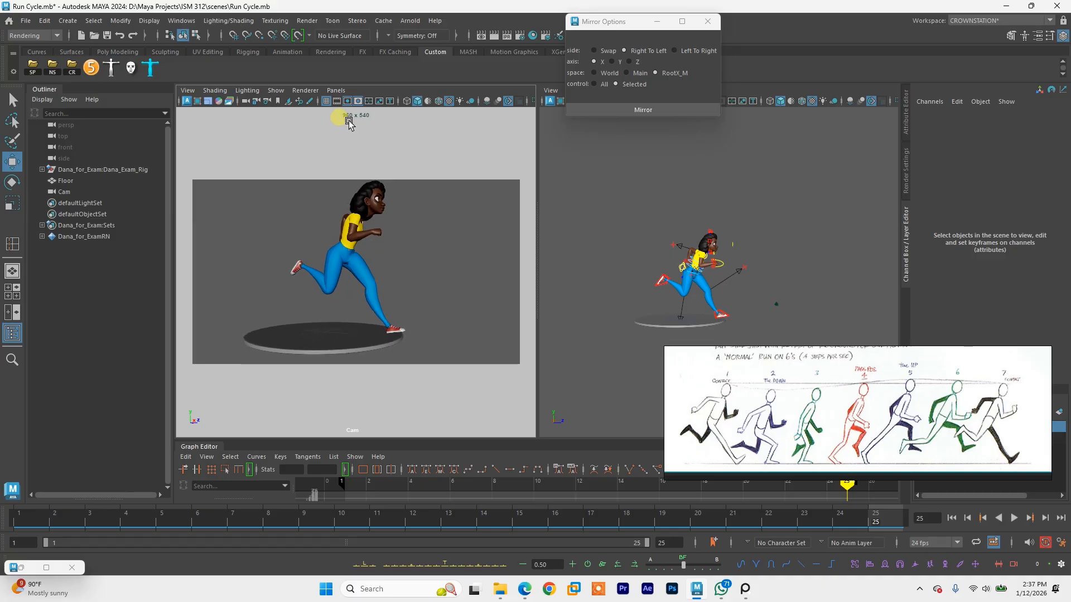
{"action": "left_click", "coordinate": [326, 102]}
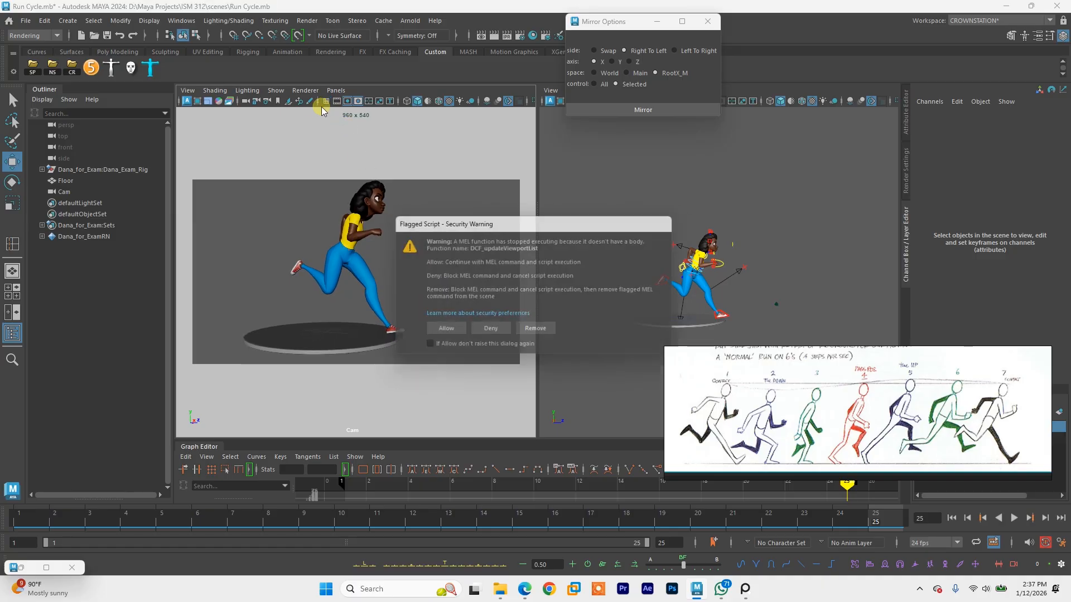
{"action": "left_click", "coordinate": [487, 331]}
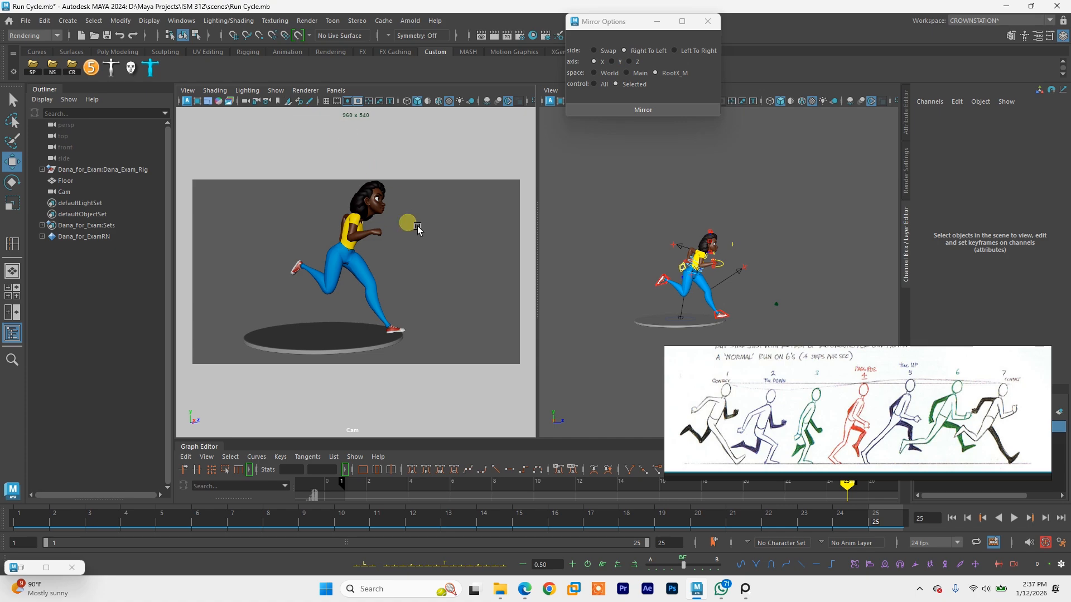
{"action": "mouse_move", "coordinate": [420, 230]}
{"action": "middle_mouse_down", "text": "alt"}
{"action": "mouse_move", "coordinate": [410, 237]}
{"action": "mouse_move", "coordinate": [430, 228]}
{"action": "middle_mouse_up", "text": "alt"}
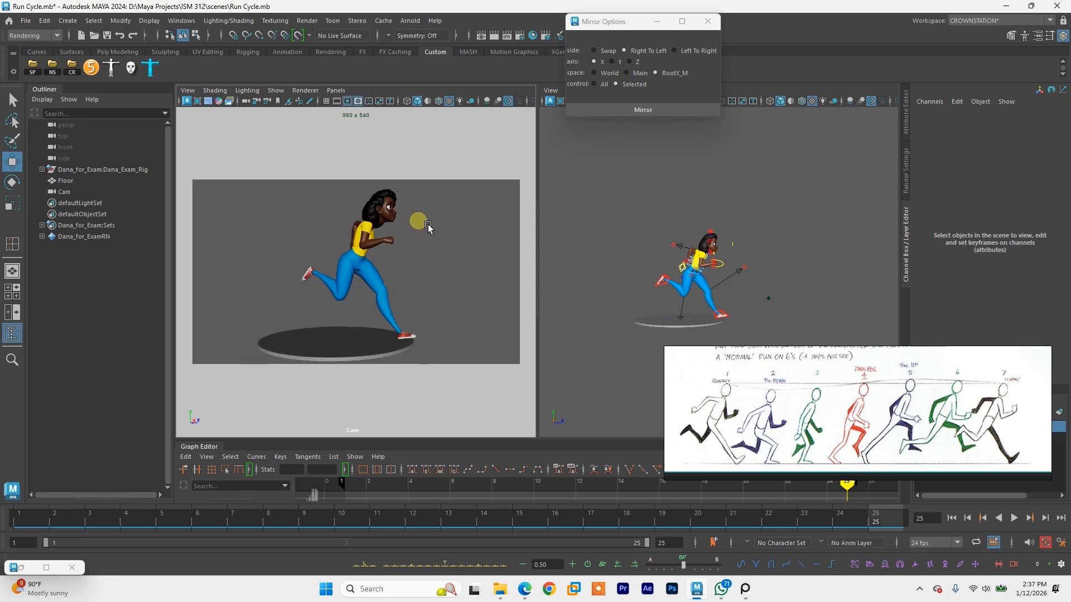
Step: Widen the Cam view and set its colour view transform to Un-tone-mapped (sRGB), denying the flagged script
{"action": "left_click", "coordinate": [559, 161]}
{"action": "left_click_drag", "start_coordinate": [559, 161], "coordinate": [868, 163]}
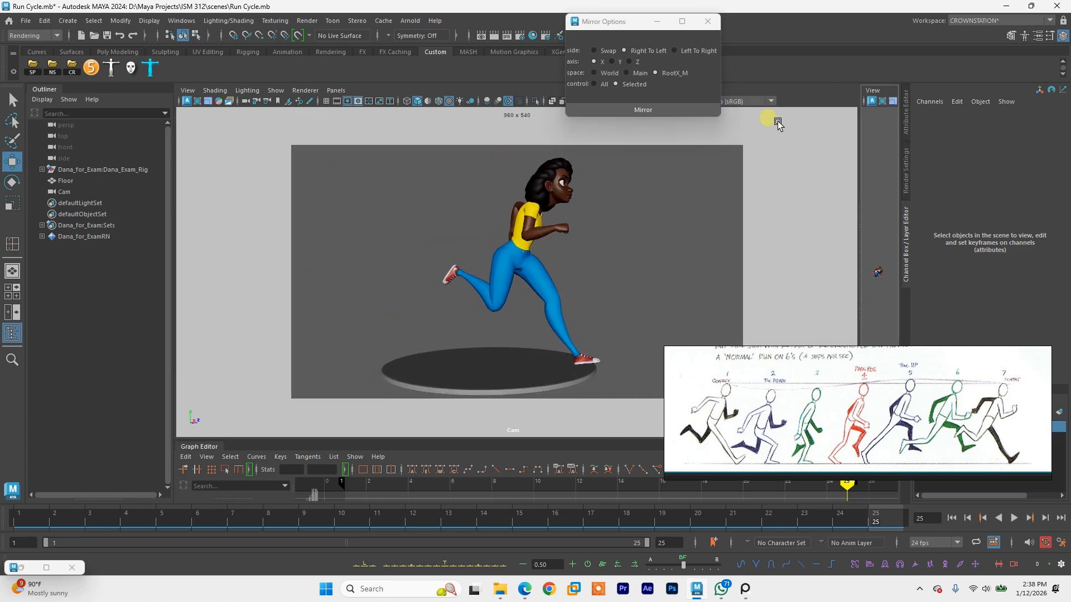
{"action": "left_click", "coordinate": [752, 105]}
{"action": "left_click", "coordinate": [747, 123]}
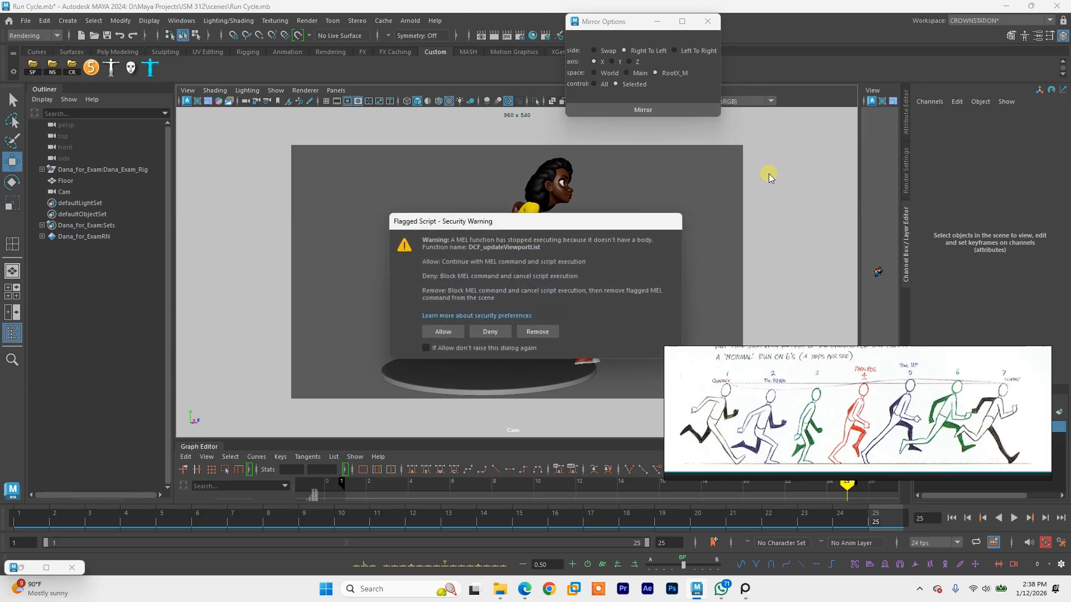
{"action": "left_click", "coordinate": [491, 332]}
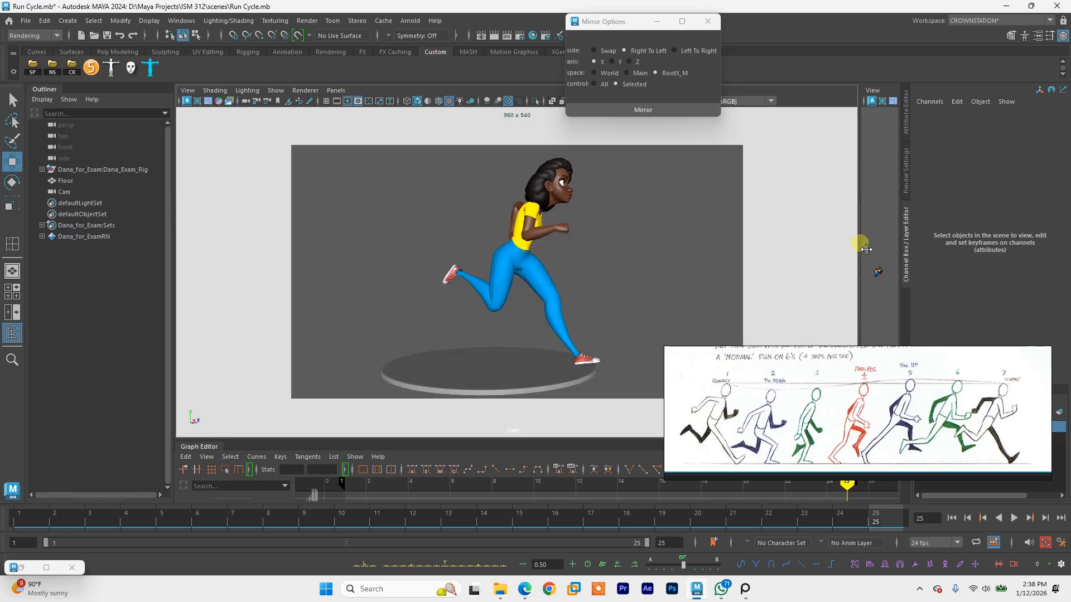
Step: Narrow the Cam view to about half width, fine-tune its side angle on the character, and save the scene
{"action": "left_click_drag", "start_coordinate": [864, 236], "coordinate": [577, 248]}
{"action": "left_click_drag", "start_coordinate": [488, 236], "coordinate": [456, 240], "text": "alt"}
{"action": "key", "text": "ctrl+s"}
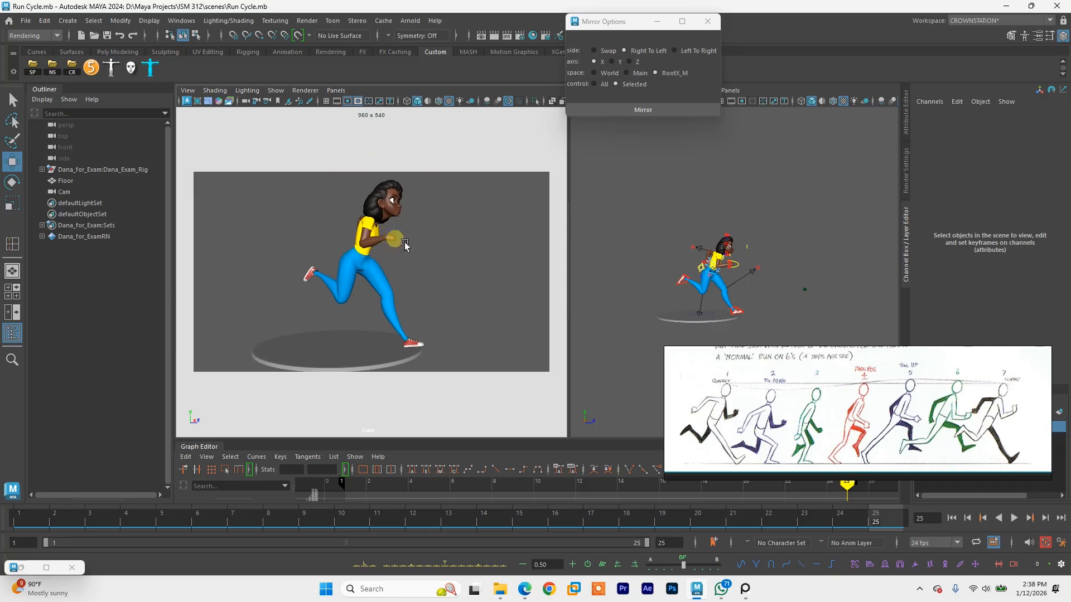
{"action": "middle_click_drag", "start_coordinate": [394, 233], "coordinate": [394, 230], "text": "alt"}
{"action": "key", "text": "bracketleft"}
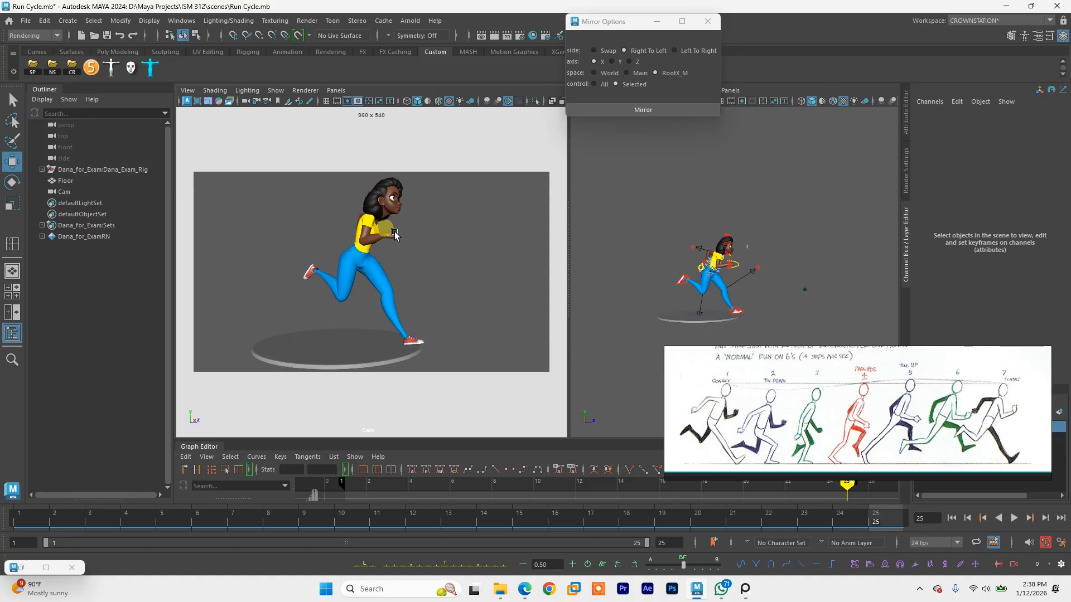
Step: Hide the Outliner and narrow the Cam view to give the perspective view more working space
{"action": "left_click_drag", "start_coordinate": [575, 261], "coordinate": [514, 258]}
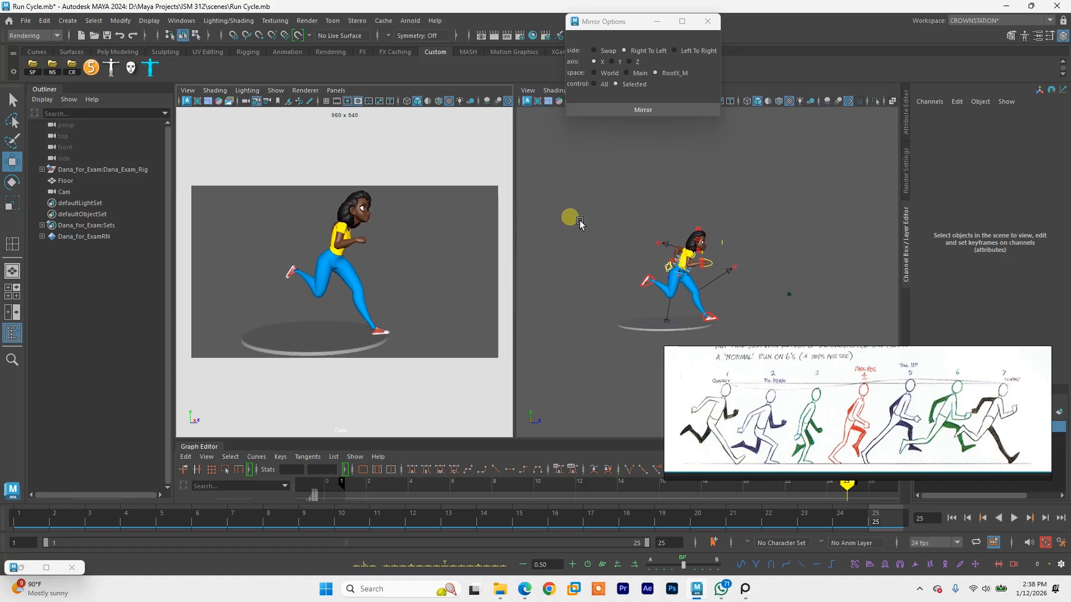
{"action": "left_click", "coordinate": [604, 237]}
{"action": "scroll", "coordinate": [750, 331], "scroll_direction": "up", "scroll_amount": 4}
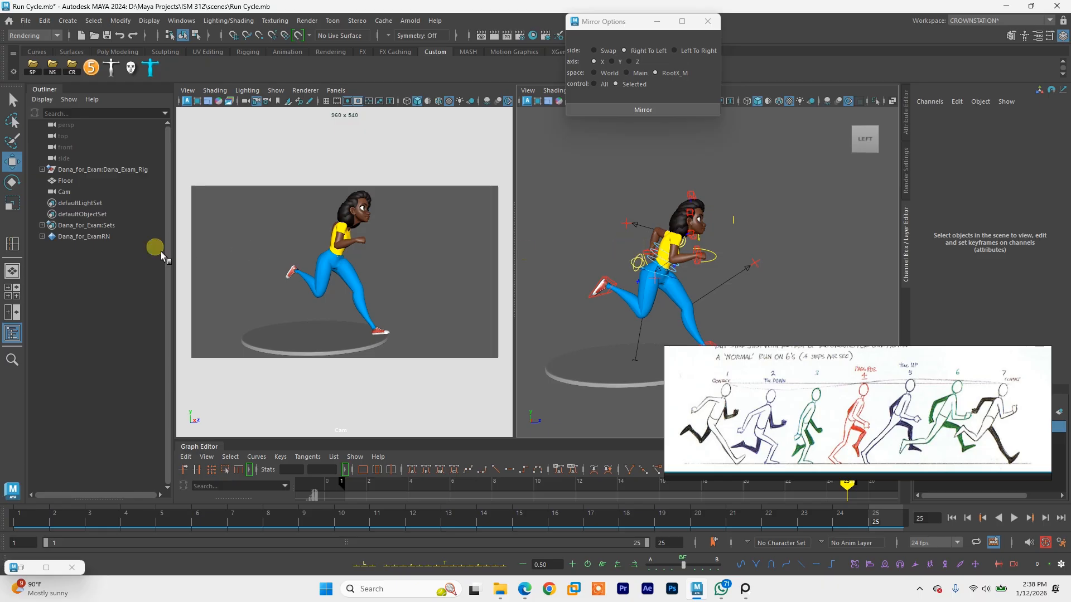
{"action": "left_click", "coordinate": [15, 332]}
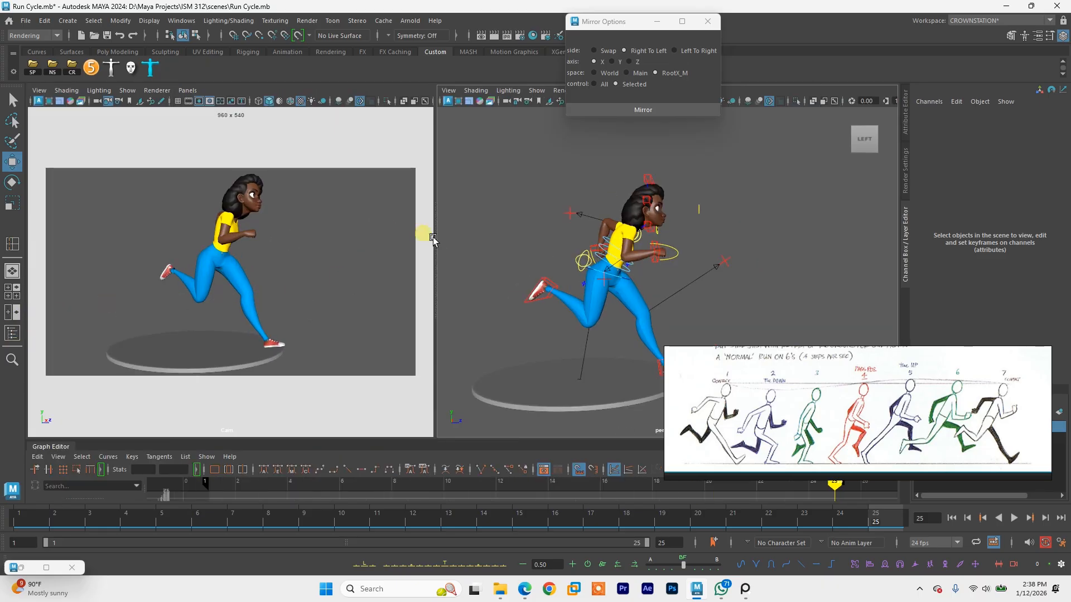
{"action": "left_click_drag", "start_coordinate": [438, 242], "coordinate": [367, 241]}
{"action": "left_click_drag", "start_coordinate": [583, 258], "coordinate": [532, 255], "text": "alt"}
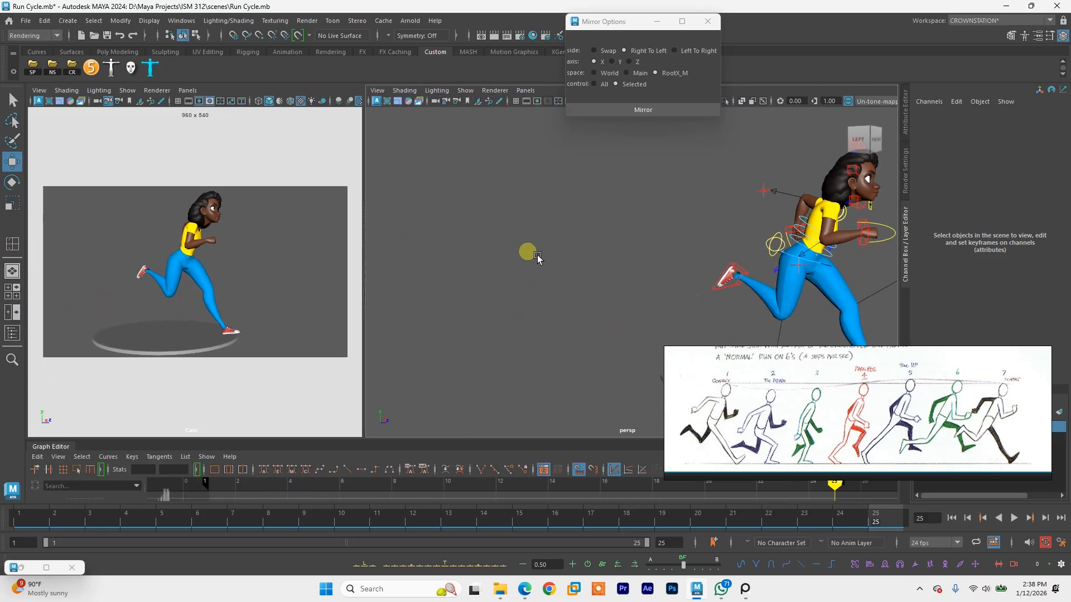
{"action": "middle_click_drag", "start_coordinate": [637, 264], "coordinate": [474, 266], "text": "alt"}
Step: Select the RootX_M control, frame the whole character from the side in the perspective view, and go to frame 4
{"action": "left_click", "coordinate": [535, 284]}
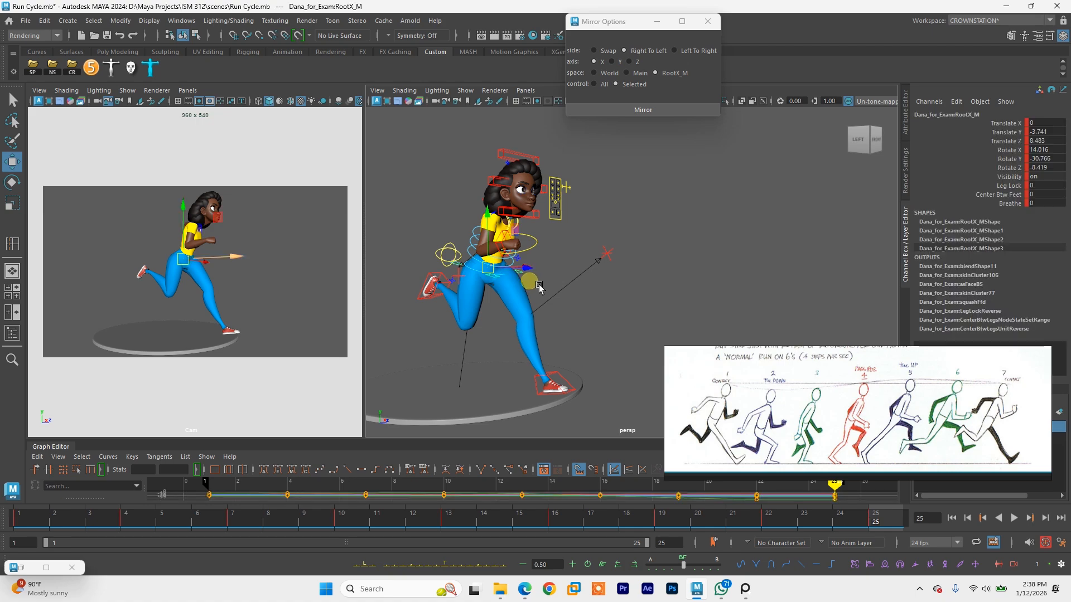
{"action": "key", "text": "f"}
{"action": "scroll", "coordinate": [525, 287], "scroll_direction": "down", "scroll_amount": 8}
{"action": "key", "text": "q"}
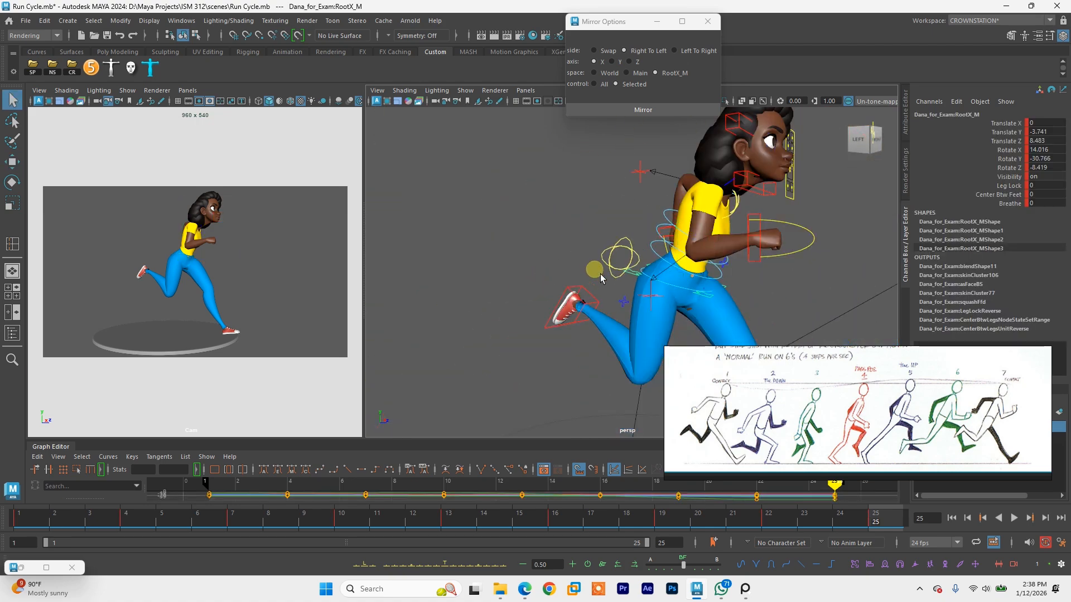
{"action": "middle_click_drag", "start_coordinate": [631, 266], "coordinate": [556, 264], "text": "alt"}
{"action": "scroll", "coordinate": [518, 245], "scroll_direction": "down", "scroll_amount": 4}
{"action": "left_click_drag", "start_coordinate": [530, 269], "coordinate": [570, 270], "text": "alt"}
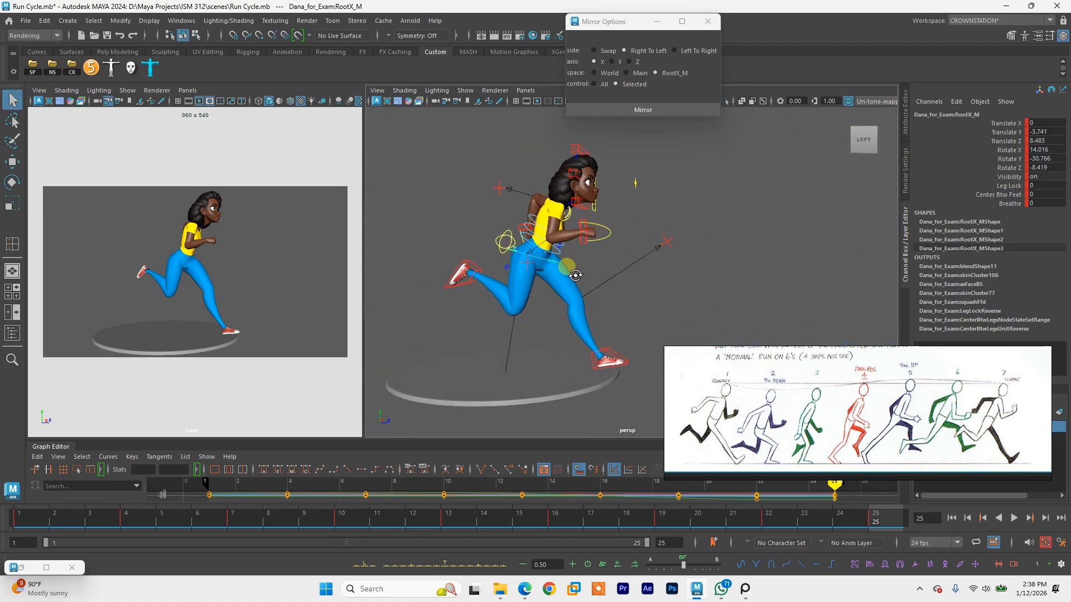
{"action": "left_click", "coordinate": [136, 524]}
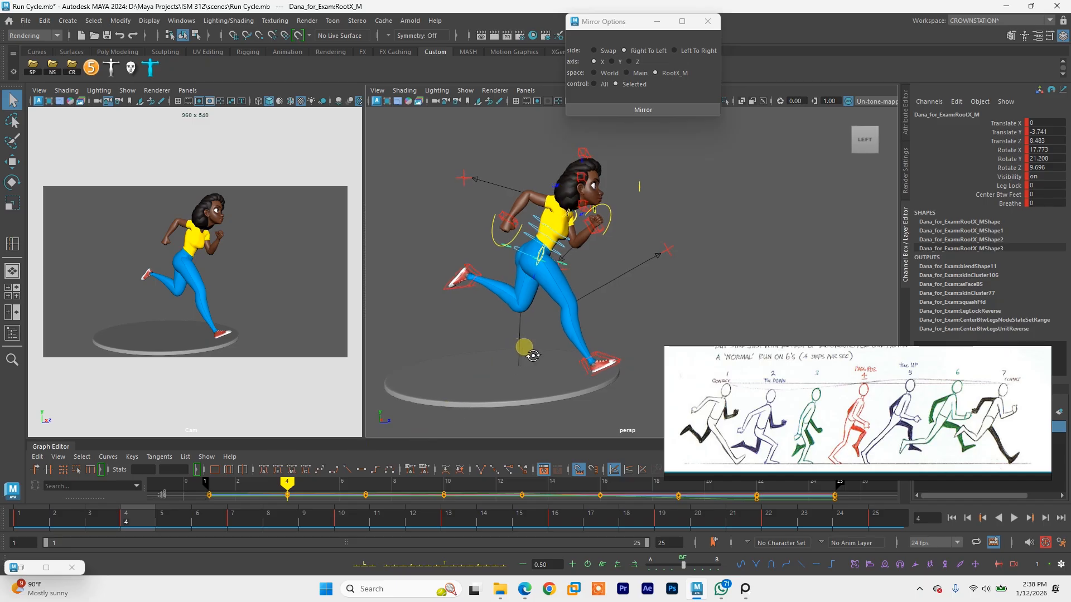
Step: Restore the minimized biped picker and close the Mirror Options window
{"action": "left_click", "coordinate": [20, 570]}
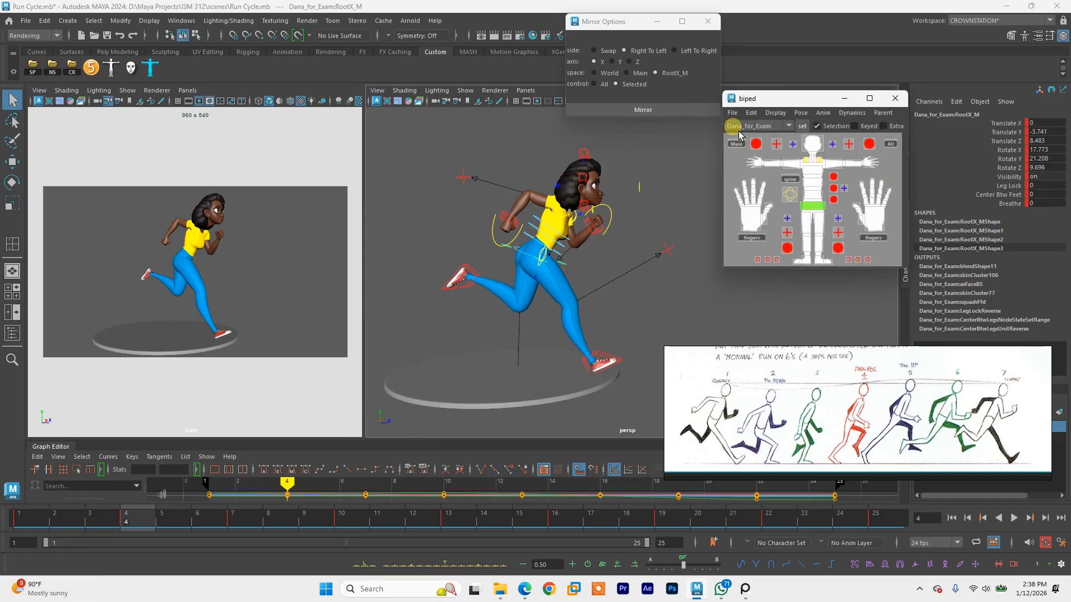
{"action": "left_click", "coordinate": [707, 22]}
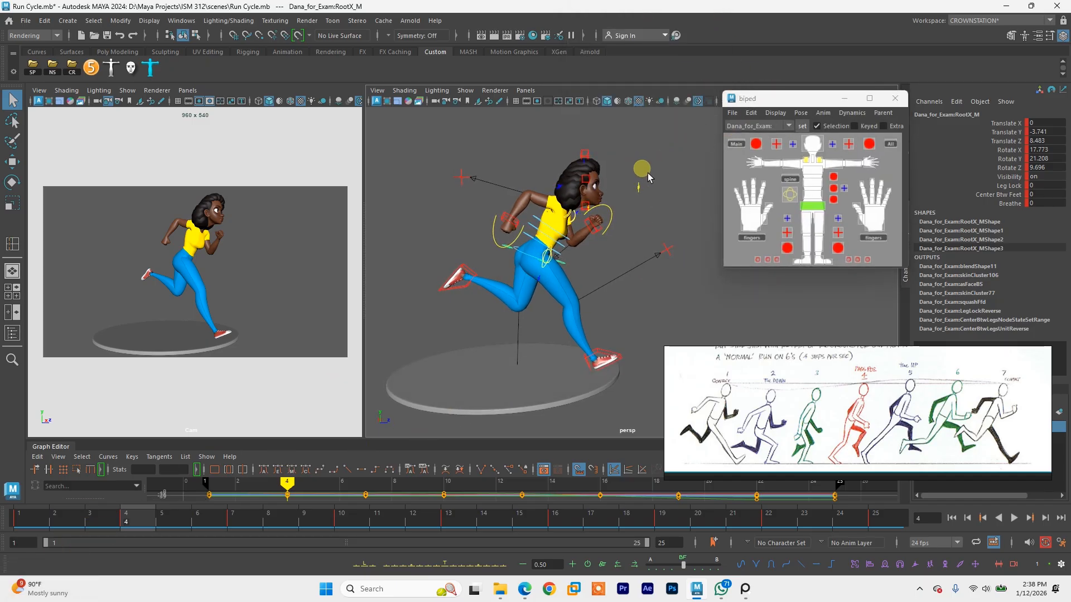
{"action": "left_click_drag", "start_coordinate": [650, 223], "coordinate": [647, 237], "text": "alt"}
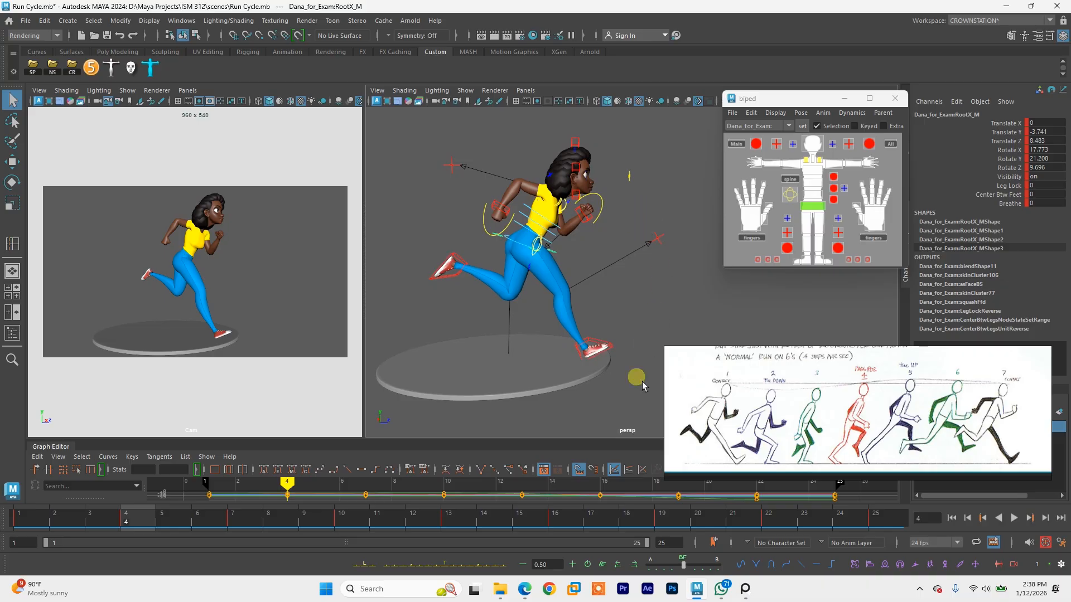
Step: Move the right foot IK control back beneath the body at frame 4, to about Translate Y 0.343, Z 14.261, and Rotate X -0.567
{"action": "left_click", "coordinate": [605, 350]}
{"action": "mouse_move", "coordinate": [605, 350]}
{"action": "left_mouse_down", "text": "alt"}
{"action": "mouse_move", "coordinate": [631, 349]}
{"action": "mouse_move", "coordinate": [621, 313]}
{"action": "mouse_move", "coordinate": [628, 346]}
{"action": "mouse_move", "coordinate": [638, 347]}
{"action": "mouse_move", "coordinate": [586, 355]}
{"action": "left_mouse_up", "text": "alt"}
{"action": "key", "text": "w"}
{"action": "key", "text": "e"}
{"action": "key", "text": "w"}
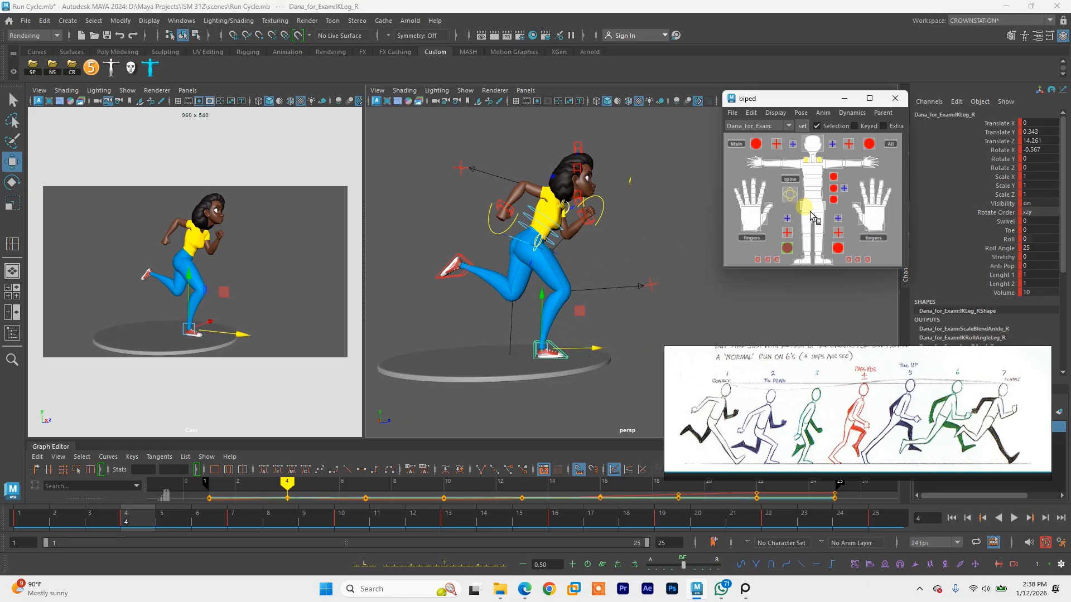
Step: Select RootX_M together with both arm IK and elbow pole controls, and lower them at frame 4 to root Translate Y -8.399
{"action": "left_click", "coordinate": [774, 143]}
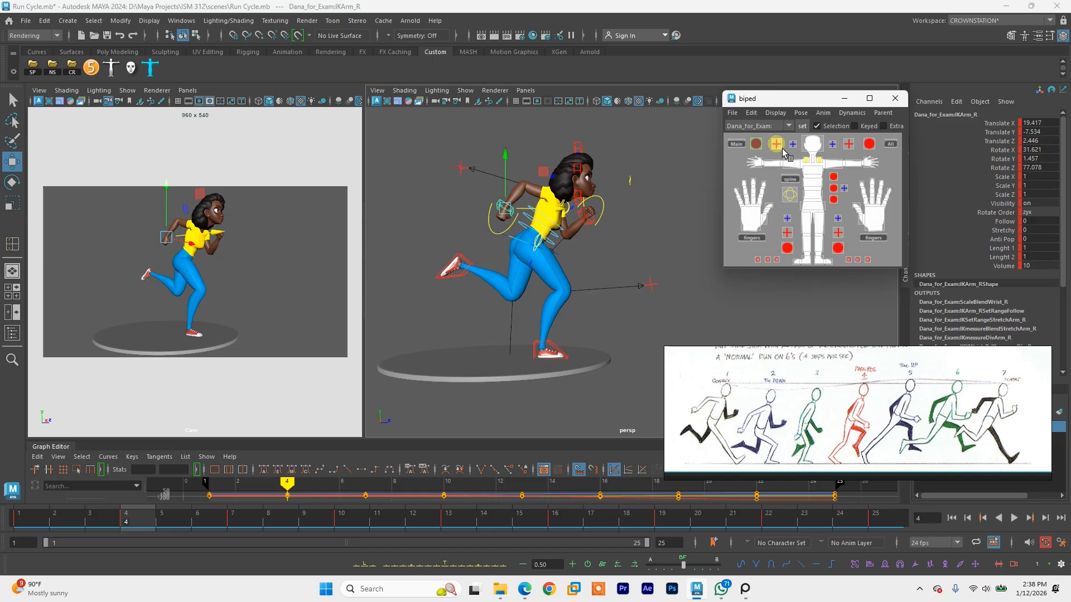
{"action": "left_click", "coordinate": [777, 145], "text": "shift"}
{"action": "left_click", "coordinate": [849, 144], "text": "shift"}
{"action": "left_click", "coordinate": [869, 144], "text": "shift"}
{"action": "left_click", "coordinate": [815, 207], "text": "shift"}
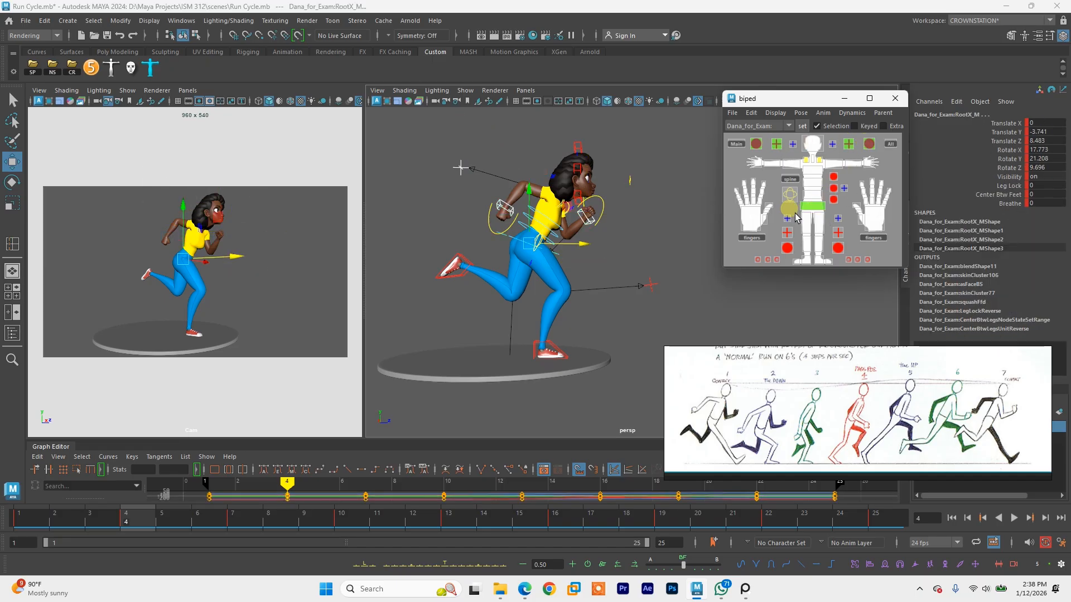
{"action": "left_click", "coordinate": [540, 195]}
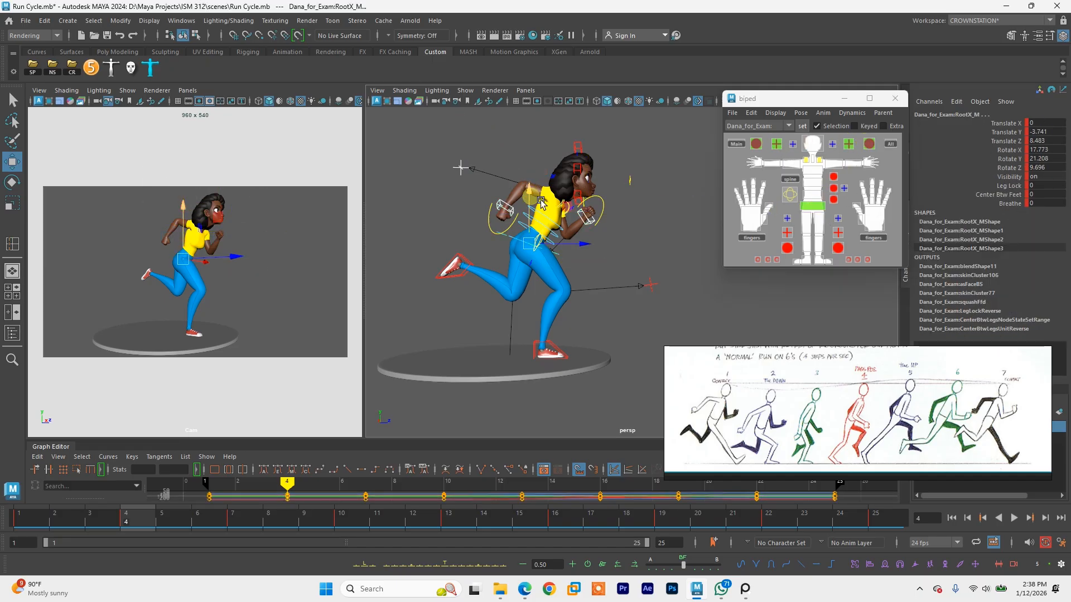
{"action": "right_click_drag", "start_coordinate": [540, 200], "coordinate": [529, 204], "text": "ctrl+shift"}
{"action": "left_click_drag", "start_coordinate": [539, 198], "coordinate": [539, 206]}
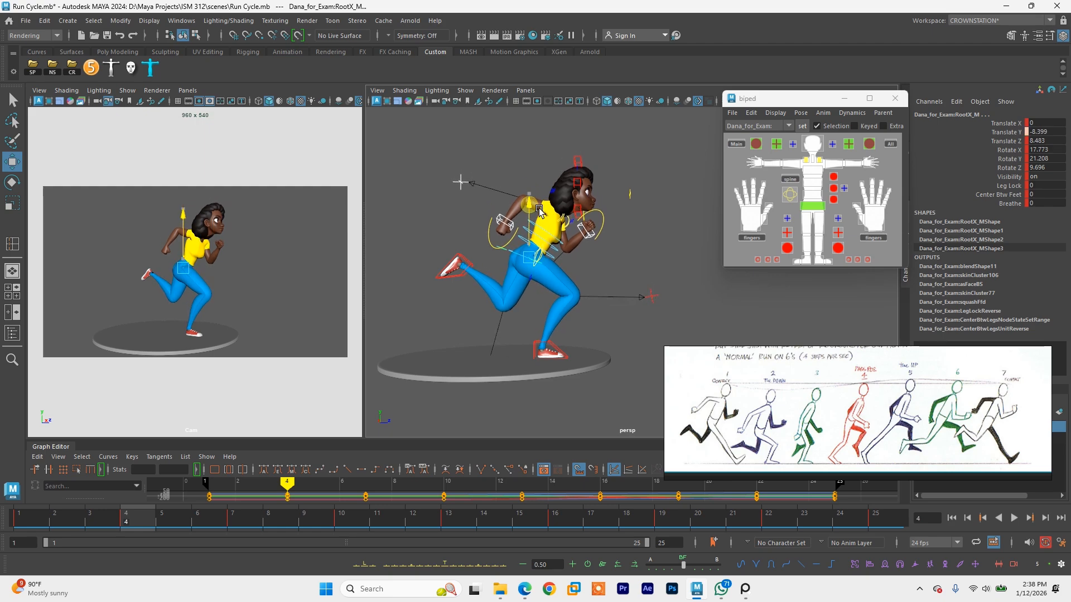
Step: Lower and rotate the left foot IK control behind the body at frame 4, to about Translate Y 17.241 and Rotate X 96.331
{"action": "left_click", "coordinate": [478, 267]}
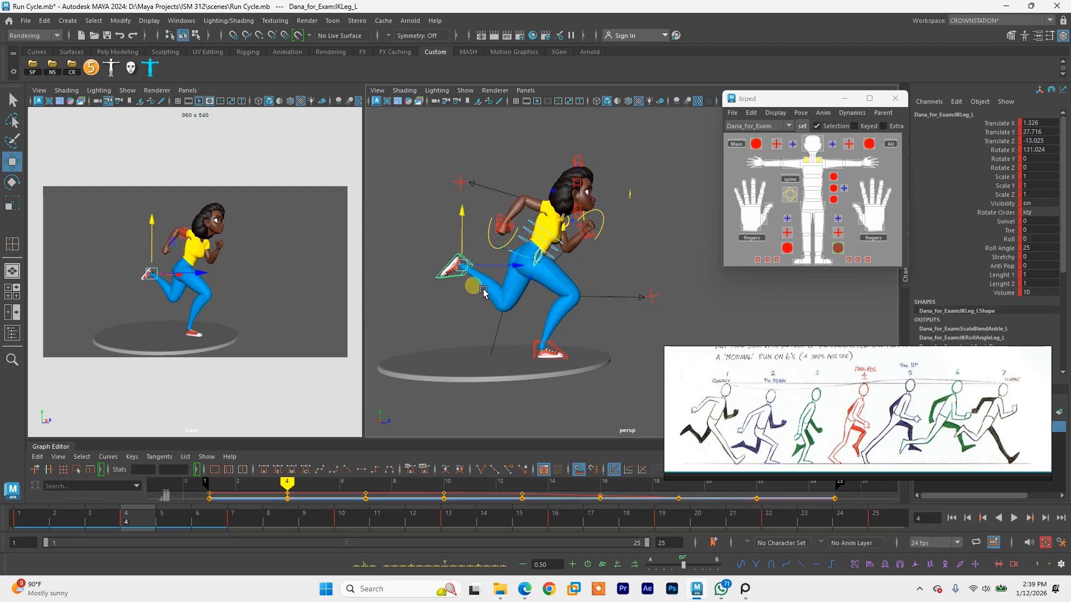
{"action": "mouse_move", "coordinate": [470, 252]}
{"action": "left_mouse_down"}
{"action": "mouse_move", "coordinate": [492, 279]}
{"action": "mouse_move", "coordinate": [475, 256]}
{"action": "mouse_move", "coordinate": [452, 261]}
{"action": "left_mouse_up"}
{"action": "key", "text": "e"}
{"action": "mouse_move", "coordinate": [573, 289]}
{"action": "left_mouse_down", "text": "alt"}
{"action": "mouse_move", "coordinate": [536, 288]}
{"action": "mouse_move", "coordinate": [572, 287]}
{"action": "left_mouse_up", "text": "alt"}
{"action": "key", "text": "q"}
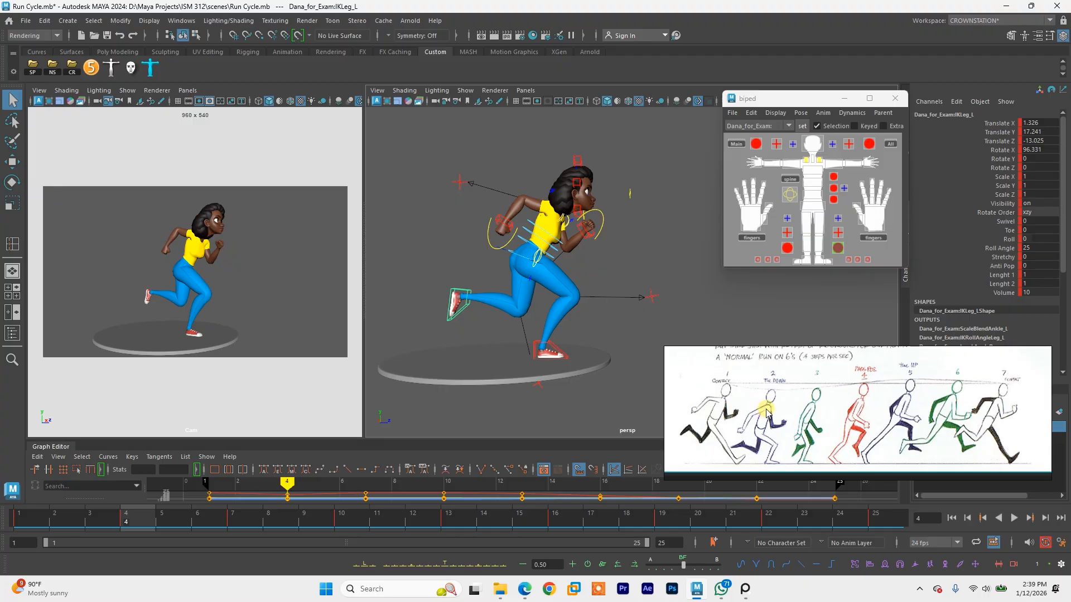
Step: Lower the right hand IK control to about Translate Y -17.816 at frame 4 and adjust the right elbow pole
{"action": "left_click_drag", "start_coordinate": [521, 238], "coordinate": [503, 256], "text": "alt"}
{"action": "left_click", "coordinate": [495, 228]}
{"action": "key", "text": "w"}
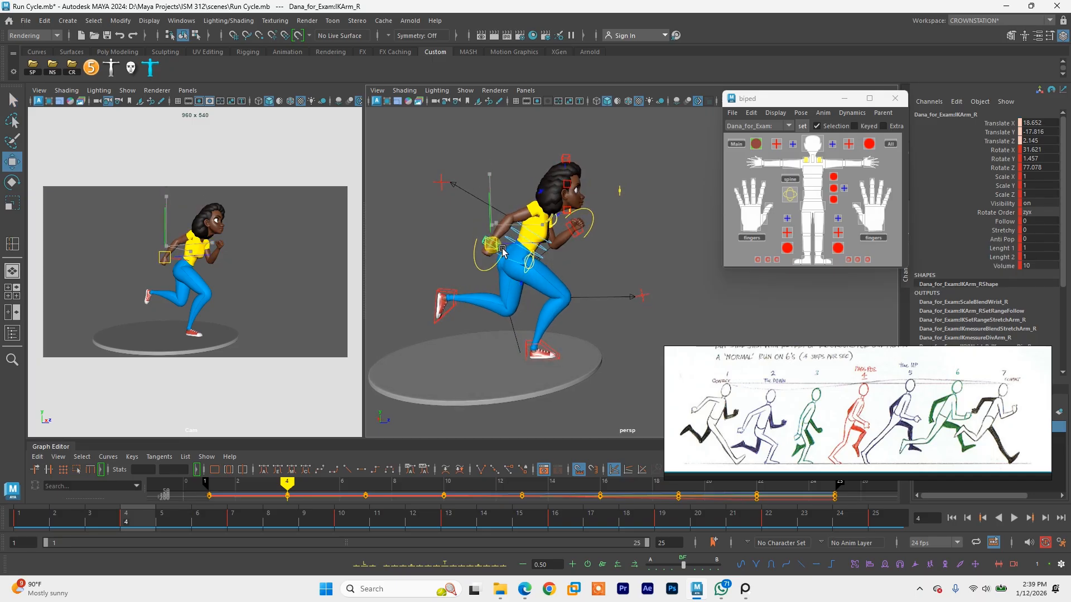
{"action": "left_click", "coordinate": [441, 183]}
{"action": "left_click_drag", "start_coordinate": [449, 167], "coordinate": [597, 237]}
Step: Swing the left hand IK control down and forward at frame 4, to about Translate Y -23.266, Z 29.175, and rotate the wrist
{"action": "left_click", "coordinate": [506, 251]}
{"action": "left_click", "coordinate": [592, 219]}
{"action": "key", "text": "e"}
{"action": "key", "text": "w"}
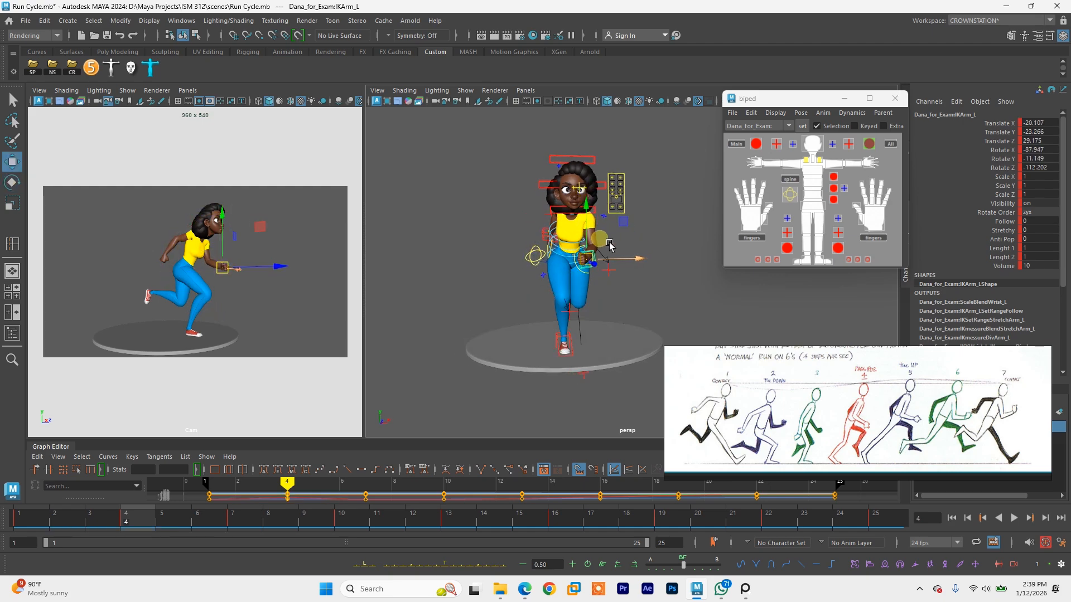
{"action": "right_click_drag", "start_coordinate": [608, 244], "coordinate": [648, 293], "text": "alt"}
Step: Rotate the FK chest and spine controls together at frame 4 to adjust the upper body's twist
{"action": "left_click", "coordinate": [812, 178]}
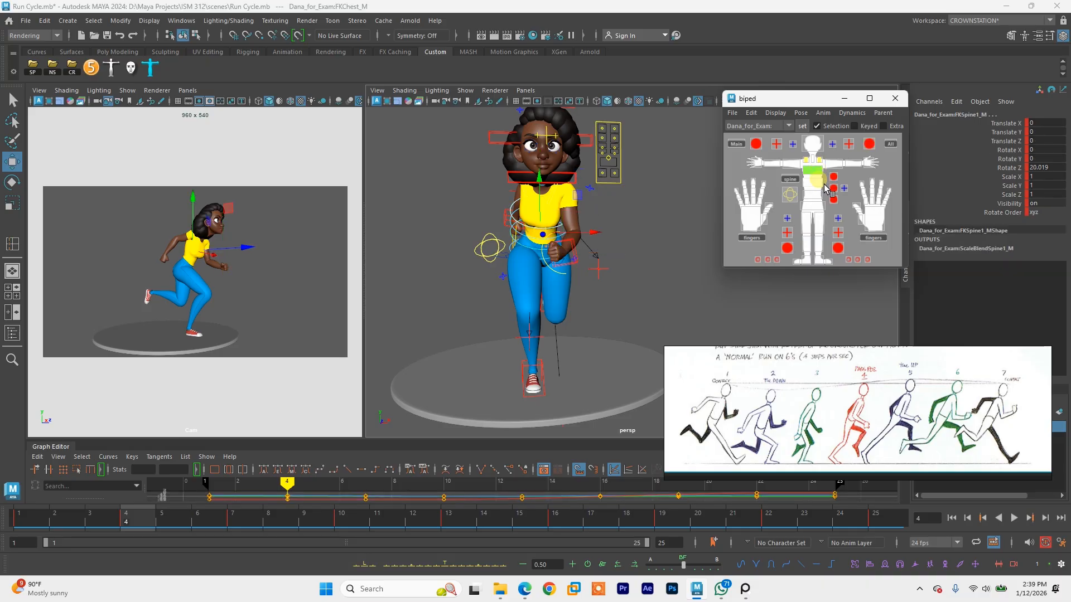
{"action": "key", "text": "e"}
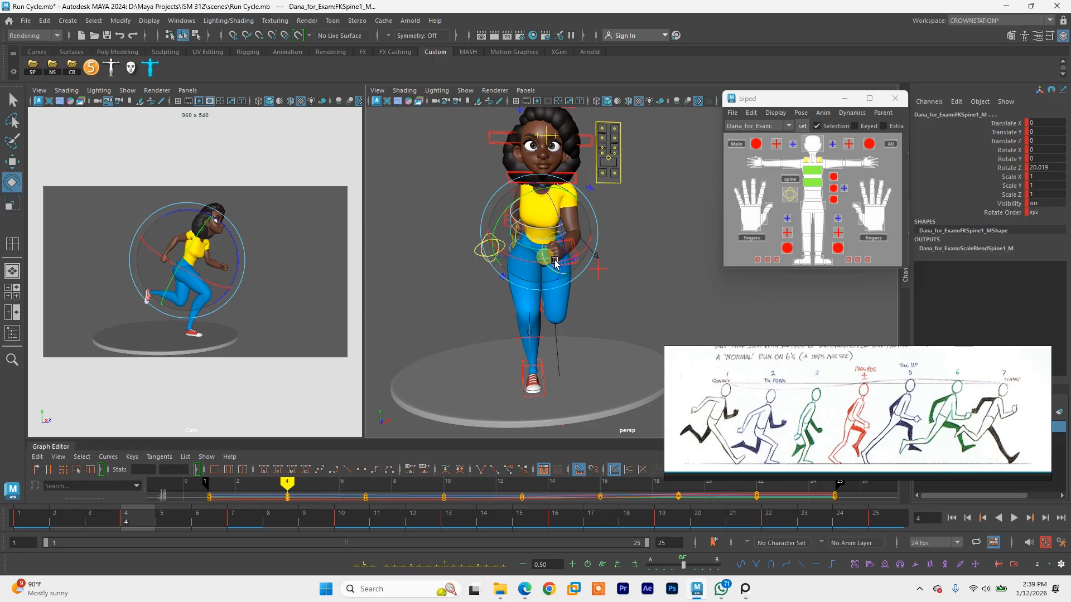
{"action": "mouse_move", "coordinate": [554, 268]}
{"action": "left_mouse_down"}
{"action": "mouse_move", "coordinate": [548, 255]}
{"action": "mouse_move", "coordinate": [580, 270]}
{"action": "mouse_move", "coordinate": [625, 264]}
{"action": "mouse_move", "coordinate": [615, 232]}
{"action": "mouse_move", "coordinate": [602, 231]}
{"action": "mouse_move", "coordinate": [614, 249]}
{"action": "mouse_move", "coordinate": [569, 260]}
{"action": "left_mouse_up"}
{"action": "key", "text": "q"}
Step: Tilt and slightly lower the RootX_M control at frame 4, to about Rotate X 19.52 and Translate Y -8.797
{"action": "left_click", "coordinate": [518, 247]}
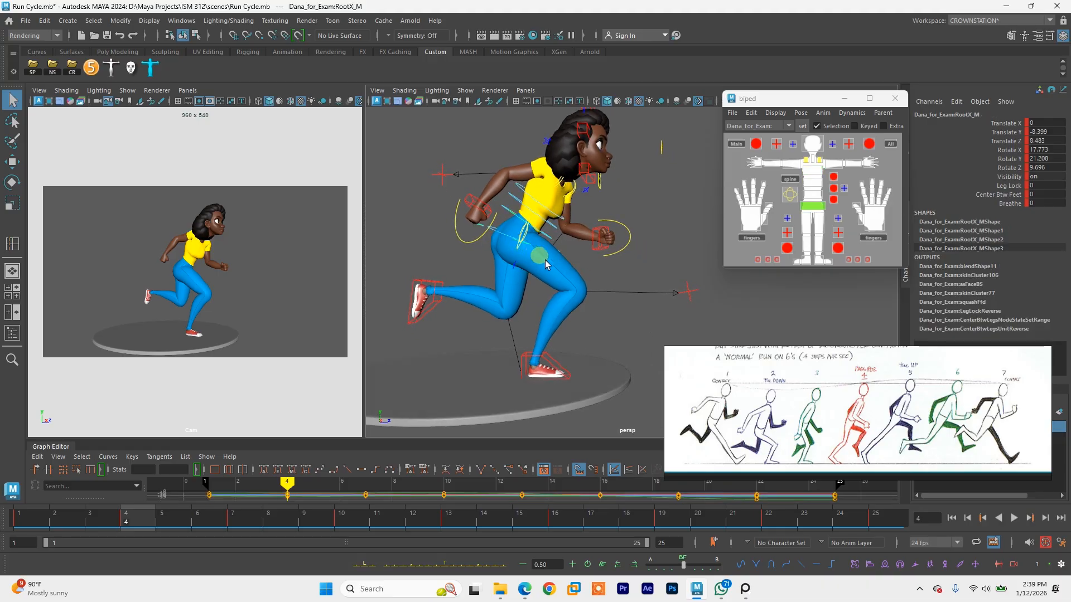
{"action": "key", "text": "e"}
{"action": "left_click_drag", "start_coordinate": [571, 221], "coordinate": [526, 236]}
{"action": "key", "text": "w"}
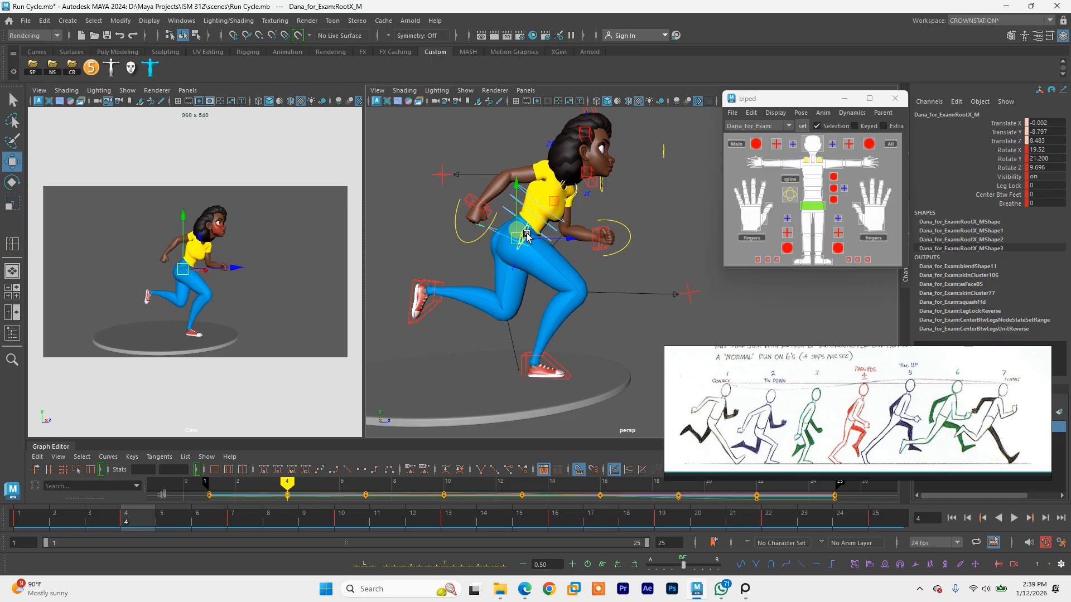
Step: Scrub from frame 1 to frame 4 to check the down pose, and save the scene
{"action": "left_click", "coordinate": [16, 521]}
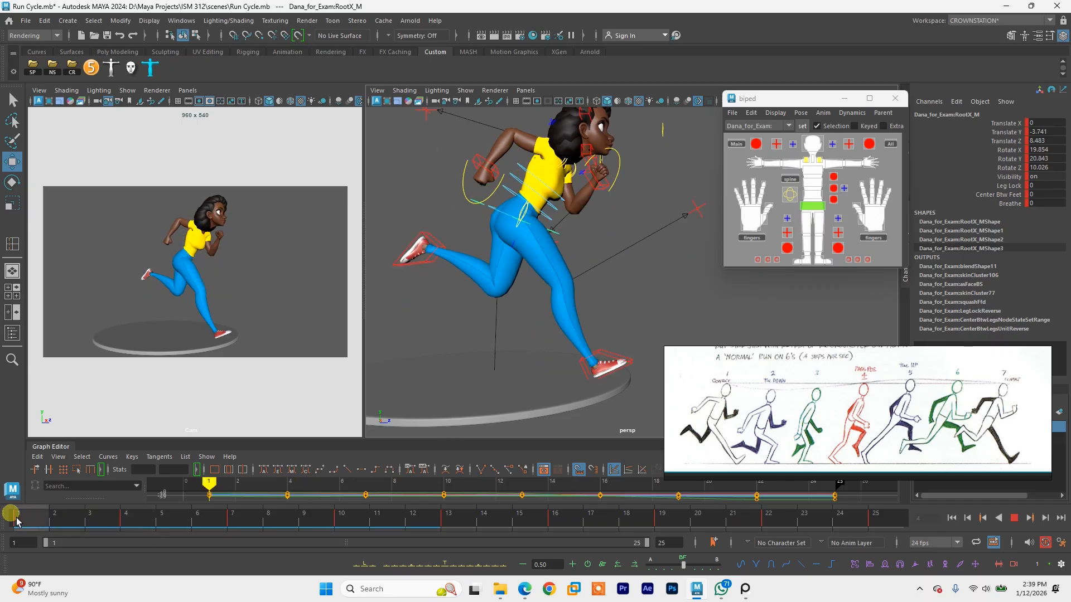
{"action": "left_click_drag", "start_coordinate": [16, 521], "coordinate": [133, 528]}
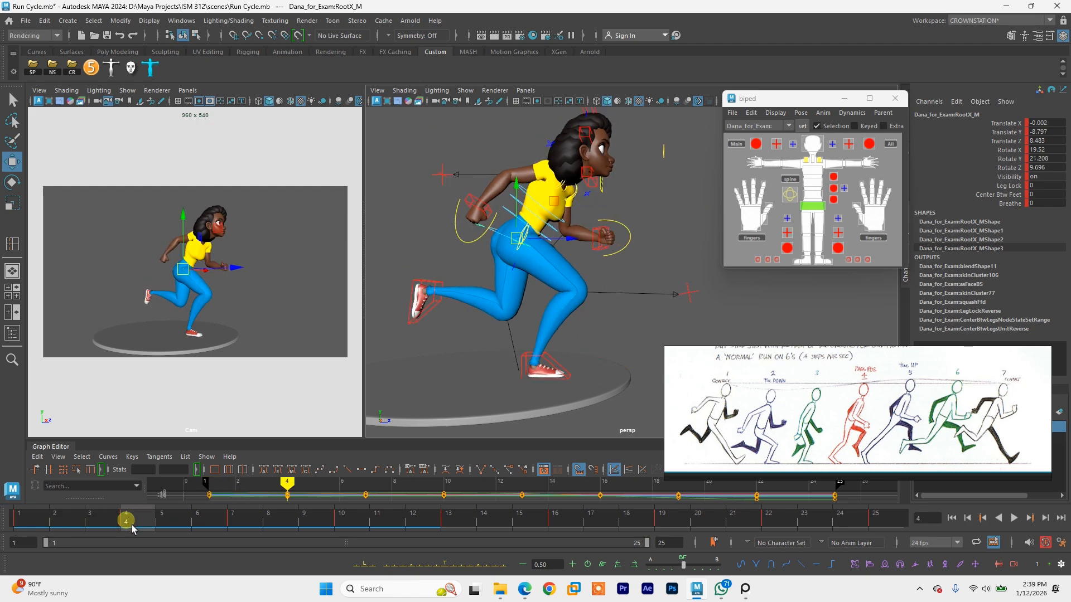
{"action": "key", "text": "ctrl+s"}
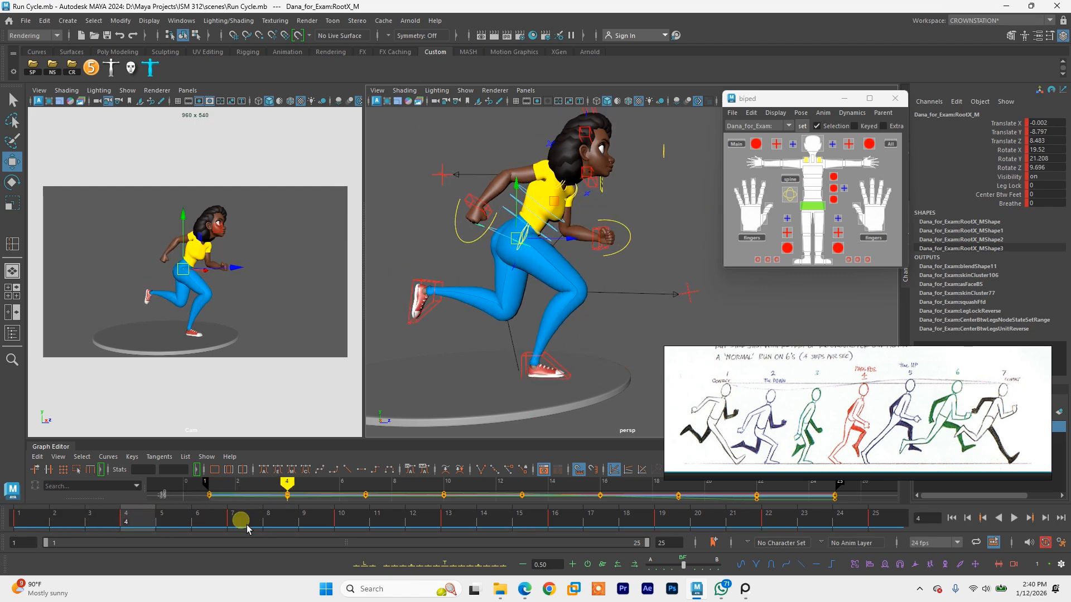
Step: Go to frame 7, move the right foot IK control back beneath the body, and set its Rotate X to 0
{"action": "left_click", "coordinate": [247, 526]}
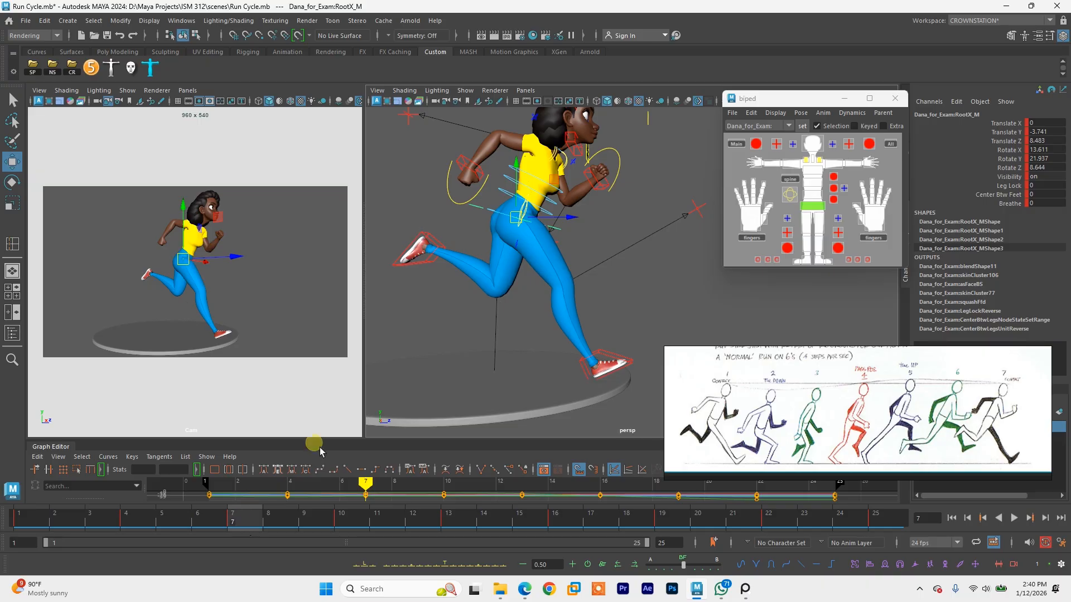
{"action": "left_click", "coordinate": [613, 362]}
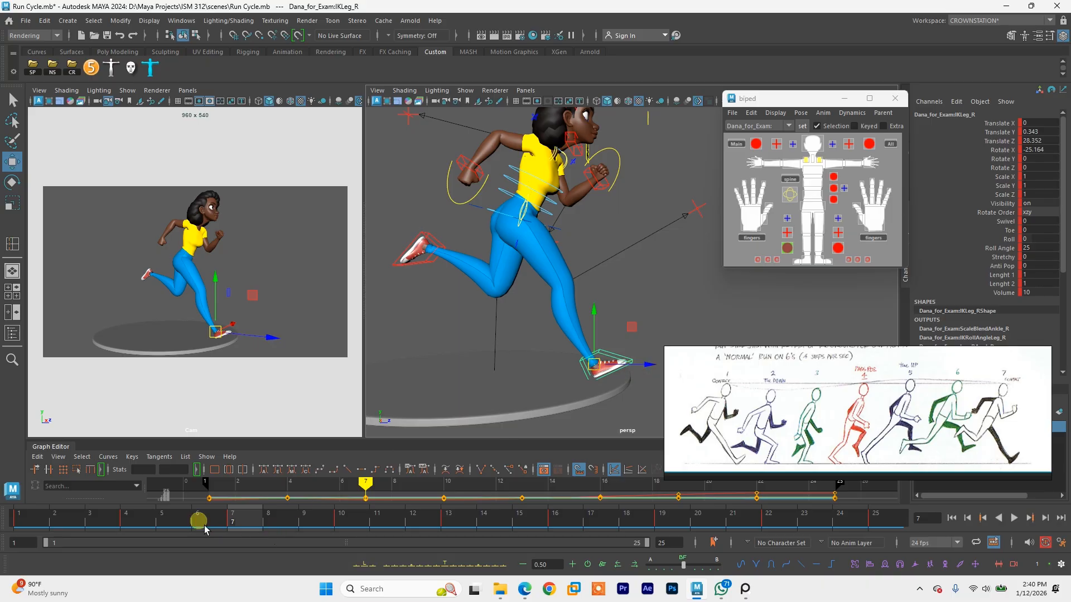
{"action": "left_click_drag", "start_coordinate": [641, 375], "coordinate": [578, 349]}
{"action": "key", "text": "e"}
{"action": "double_click", "coordinate": [1037, 150]}
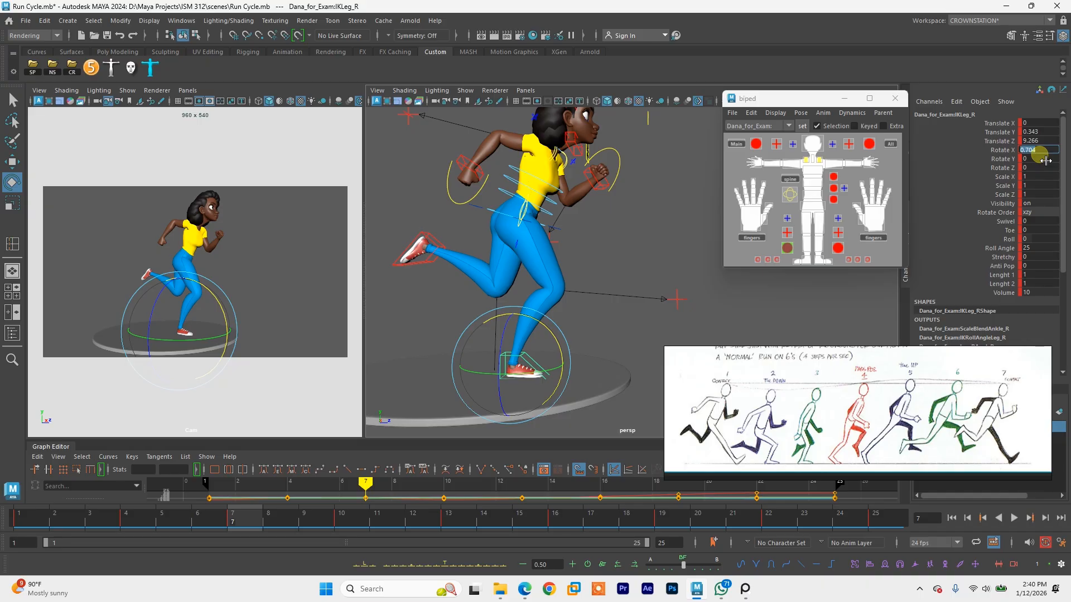
{"action": "type", "text": "0"}
{"action": "key", "text": "Return"}
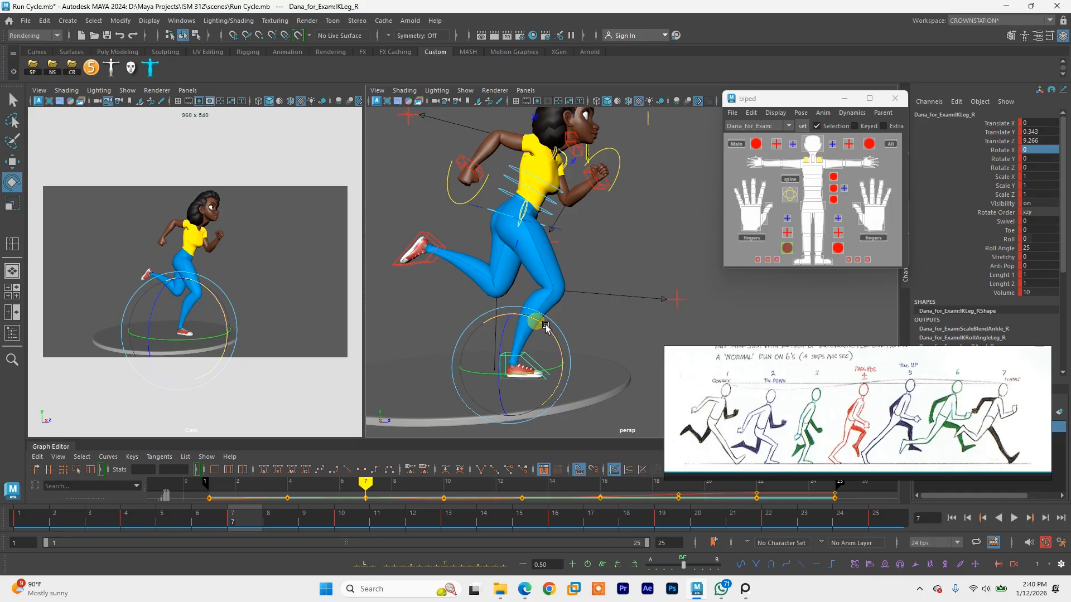
{"action": "key", "text": "w"}
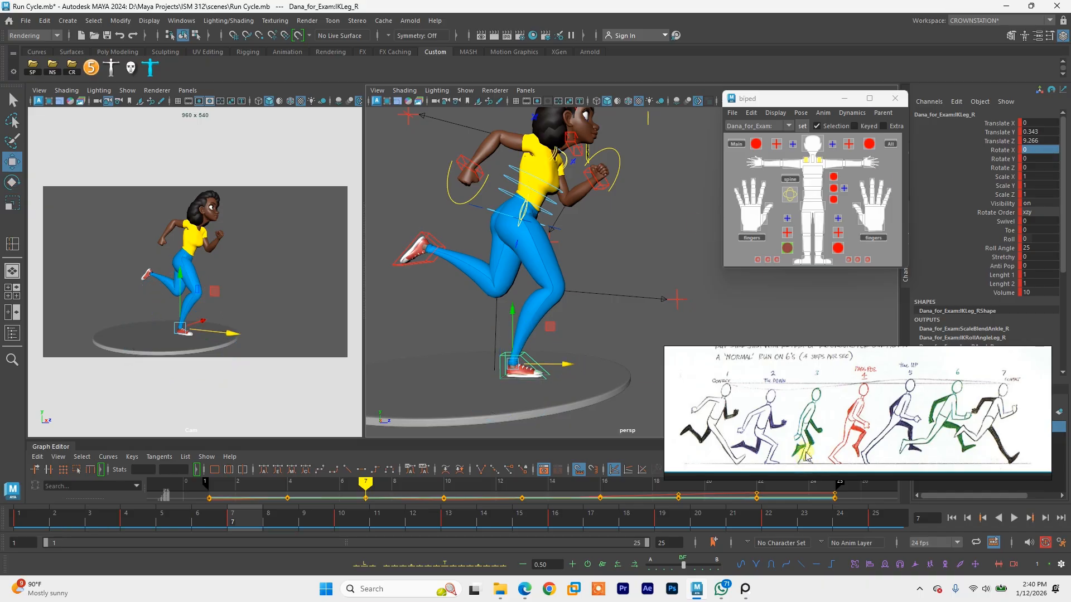
{"action": "middle_click_drag", "start_coordinate": [600, 393], "coordinate": [536, 374]}
Step: Raise the RootX_M control at frame 7 to about Translate Y -1.632 for the passing pose
{"action": "left_click", "coordinate": [482, 207]}
{"action": "left_click_drag", "start_coordinate": [596, 250], "coordinate": [575, 252], "text": "alt"}
{"action": "middle_click_drag", "start_coordinate": [574, 257], "coordinate": [575, 279], "text": "alt"}
{"action": "left_click_drag", "start_coordinate": [575, 282], "coordinate": [554, 244], "text": "alt"}
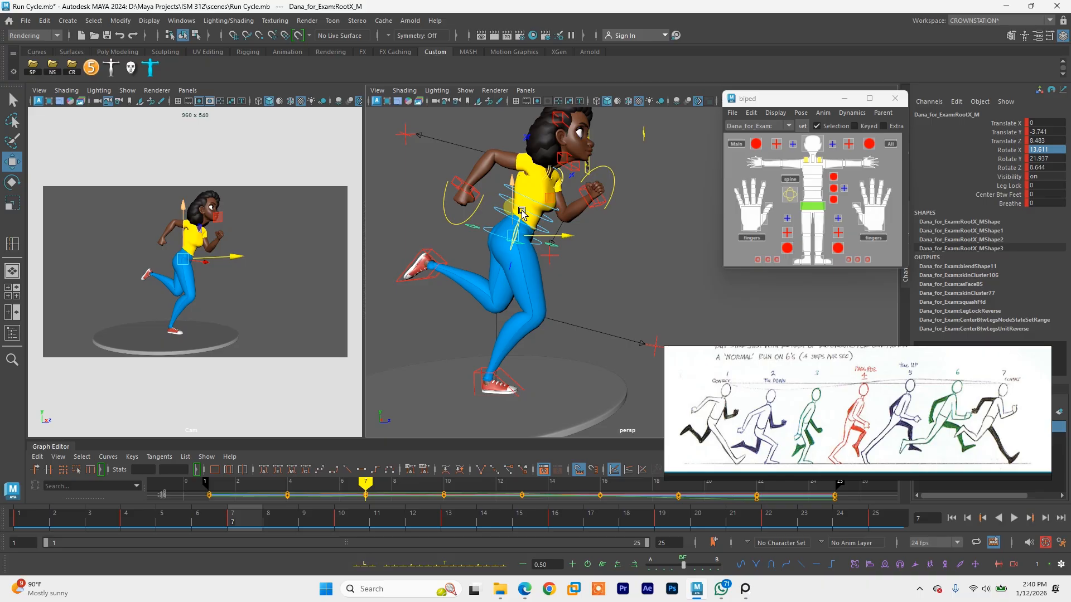
{"action": "left_click_drag", "start_coordinate": [522, 213], "coordinate": [521, 204]}
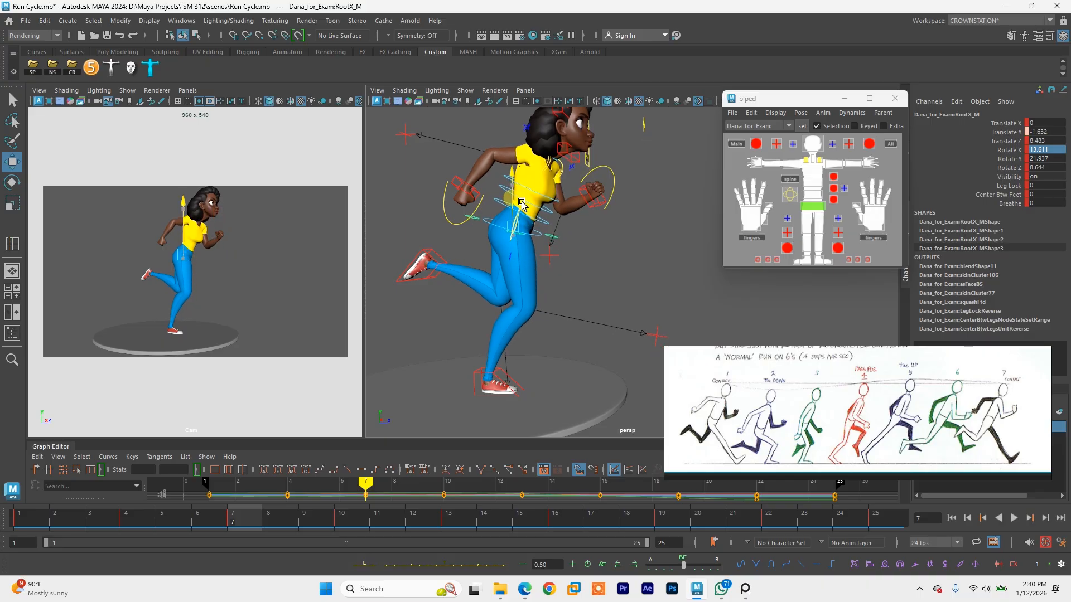
Step: Lower the left hand IK control beside the hips at frame 7, rotate the wrist, and adjust the left elbow pole
{"action": "left_click", "coordinate": [599, 208]}
{"action": "left_click_drag", "start_coordinate": [597, 207], "coordinate": [433, 276]}
{"action": "key", "text": "e"}
{"action": "key", "text": "w"}
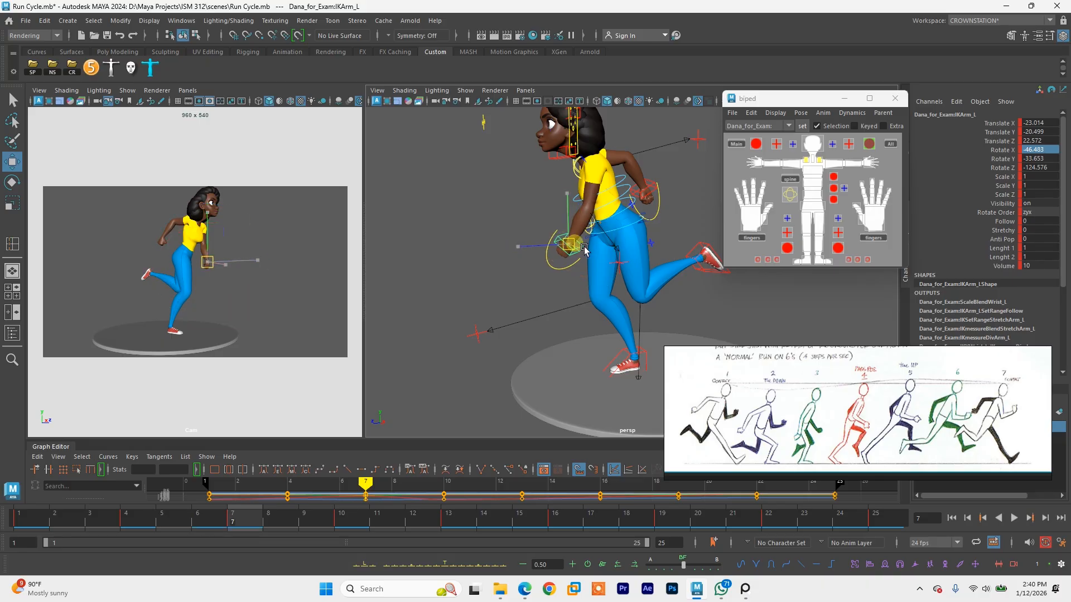
{"action": "left_click_drag", "start_coordinate": [584, 248], "coordinate": [593, 245]}
{"action": "mouse_move", "coordinate": [598, 245]}
{"action": "left_mouse_down", "text": "alt"}
{"action": "mouse_move", "coordinate": [628, 287]}
{"action": "mouse_move", "coordinate": [617, 306]}
{"action": "mouse_move", "coordinate": [643, 262]}
{"action": "mouse_move", "coordinate": [594, 227]}
{"action": "mouse_move", "coordinate": [606, 257]}
{"action": "left_mouse_up", "text": "alt"}
{"action": "left_click", "coordinate": [611, 278]}
{"action": "middle_click_drag", "start_coordinate": [672, 268], "coordinate": [656, 259], "text": "alt"}
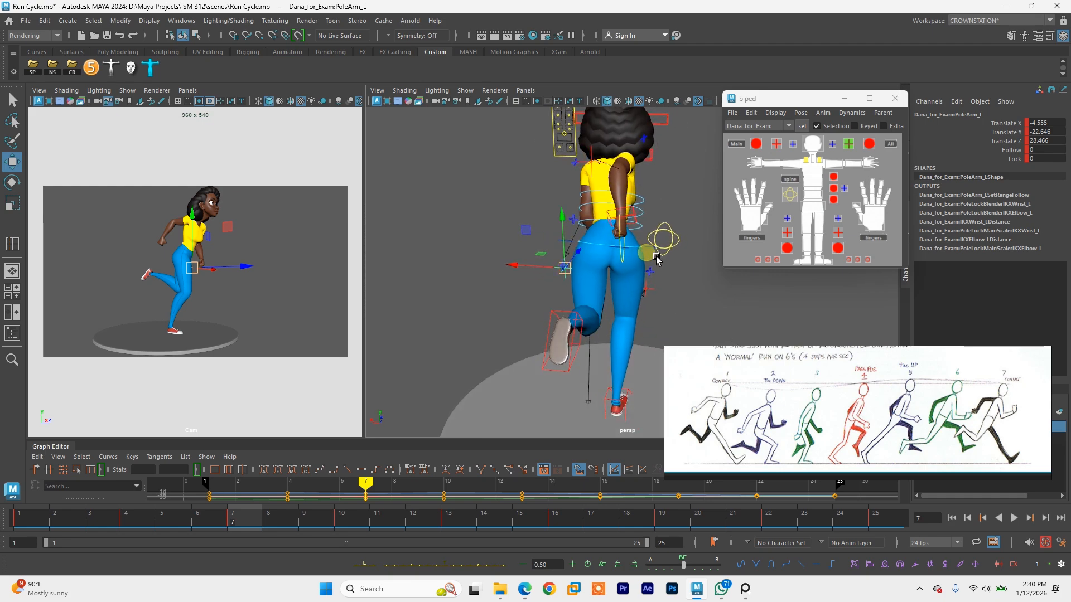
Step: Select the RootX_M control and compare the body's sideways placement over the feet at frames 1 and 4 from behind
{"action": "left_click", "coordinate": [658, 251]}
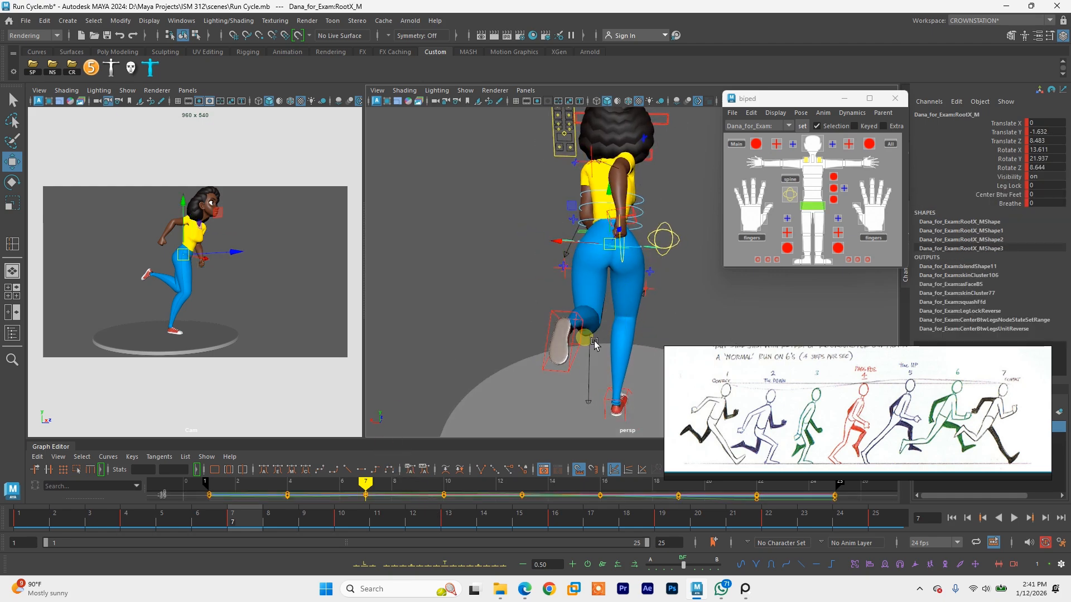
{"action": "left_click", "coordinate": [21, 519]}
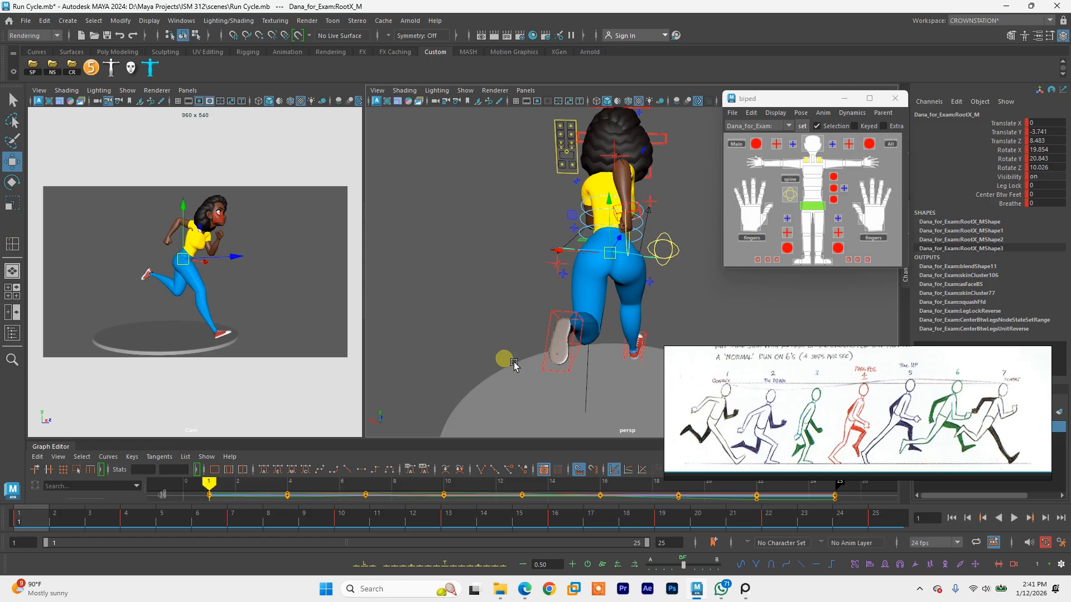
{"action": "left_click_drag", "start_coordinate": [569, 357], "coordinate": [527, 343], "text": "alt"}
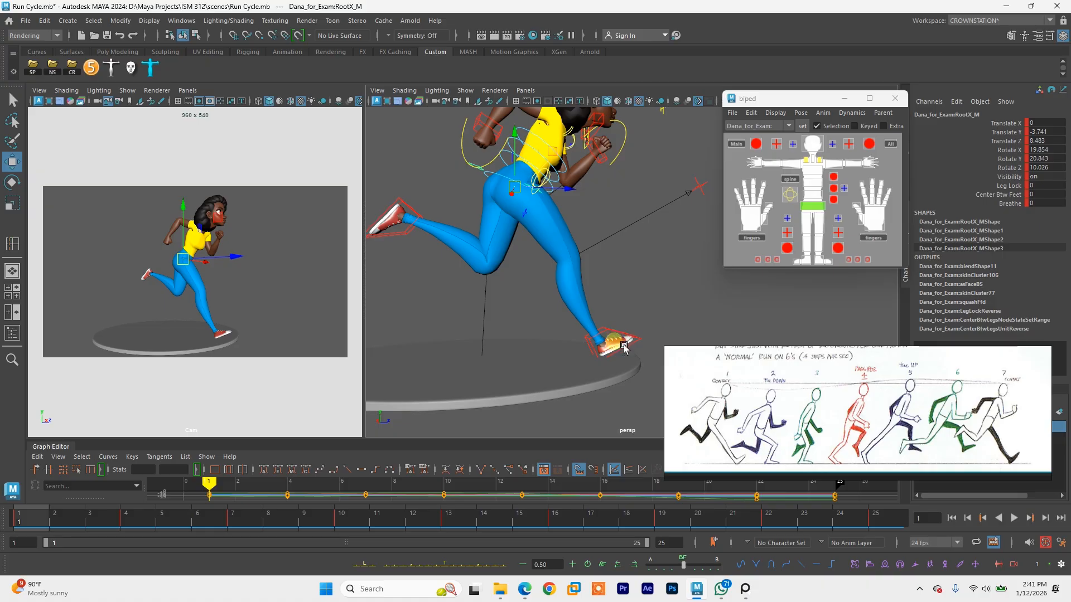
{"action": "left_click_drag", "start_coordinate": [506, 318], "coordinate": [558, 345], "text": "alt"}
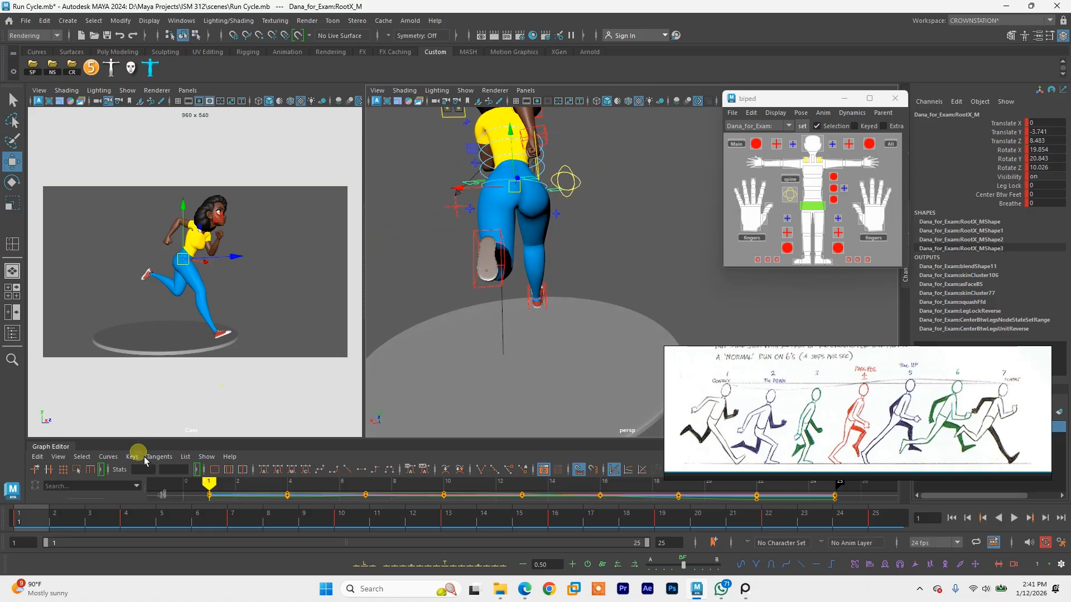
{"action": "left_click", "coordinate": [129, 524]}
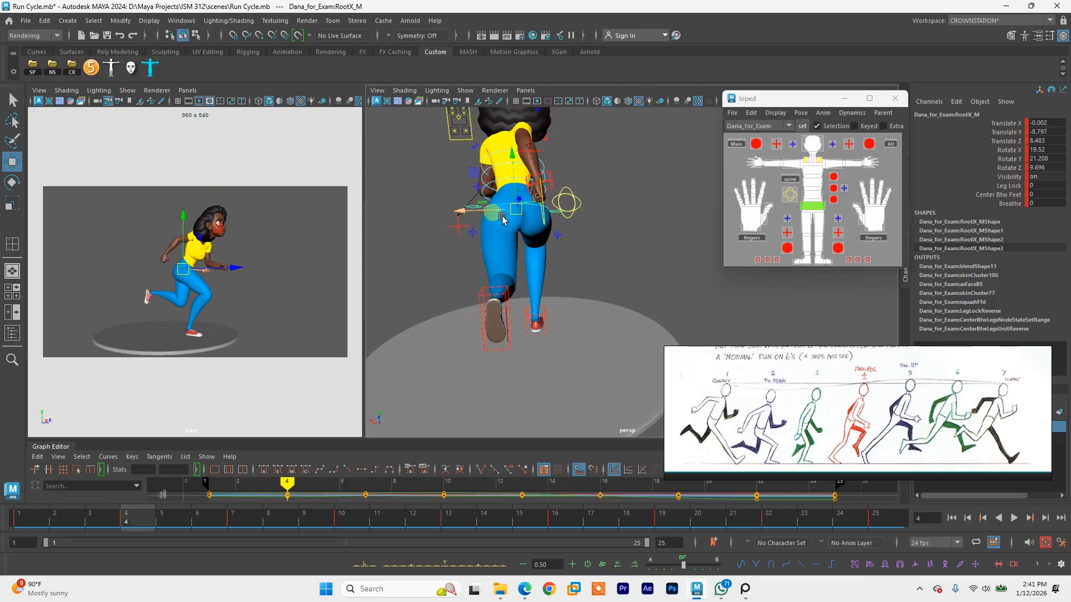
Step: Shift the root with both arm IK and elbow pole controls sideways, to root Translate X -1.14 at frame 4 and -2.589 at frame 7
{"action": "left_click_drag", "start_coordinate": [494, 214], "coordinate": [508, 217], "text": "alt"}
{"action": "left_click", "coordinate": [756, 145]}
{"action": "left_click", "coordinate": [776, 145], "text": "shift"}
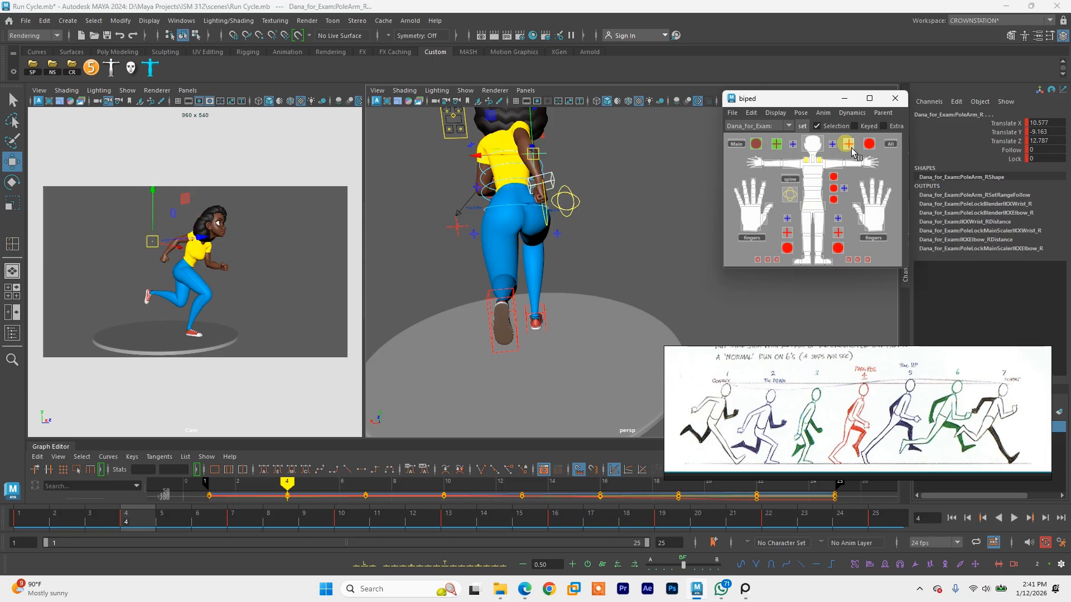
{"action": "left_click", "coordinate": [848, 145], "text": "shift"}
{"action": "left_click", "coordinate": [869, 144], "text": "shift"}
{"action": "left_click_drag", "start_coordinate": [467, 193], "coordinate": [474, 195]}
{"action": "key", "text": "ctrl+z"}
{"action": "left_click", "coordinate": [460, 221]}
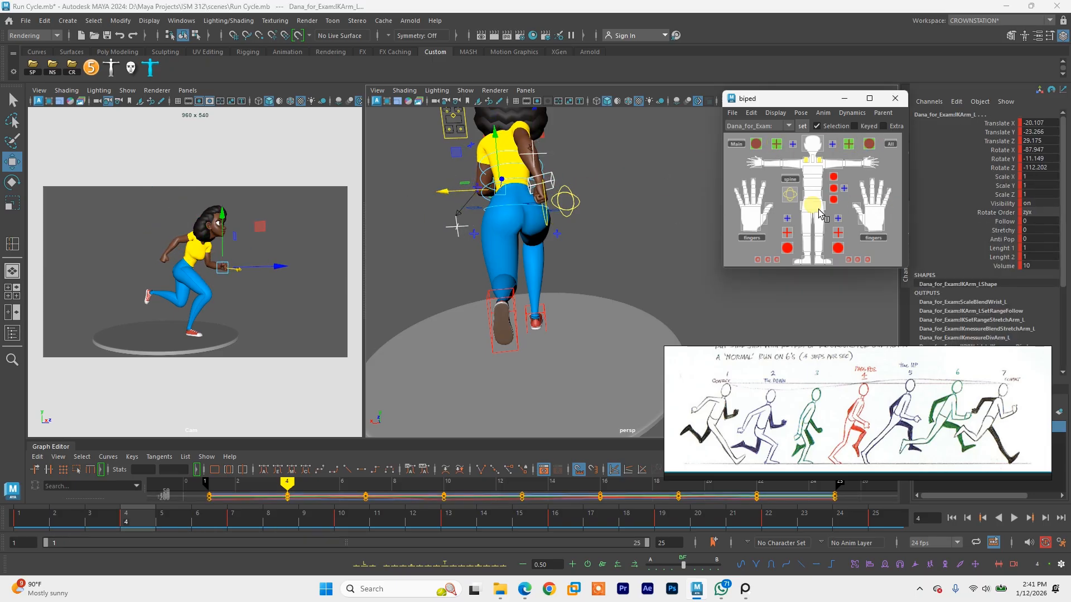
{"action": "left_click_drag", "start_coordinate": [472, 220], "coordinate": [558, 280]}
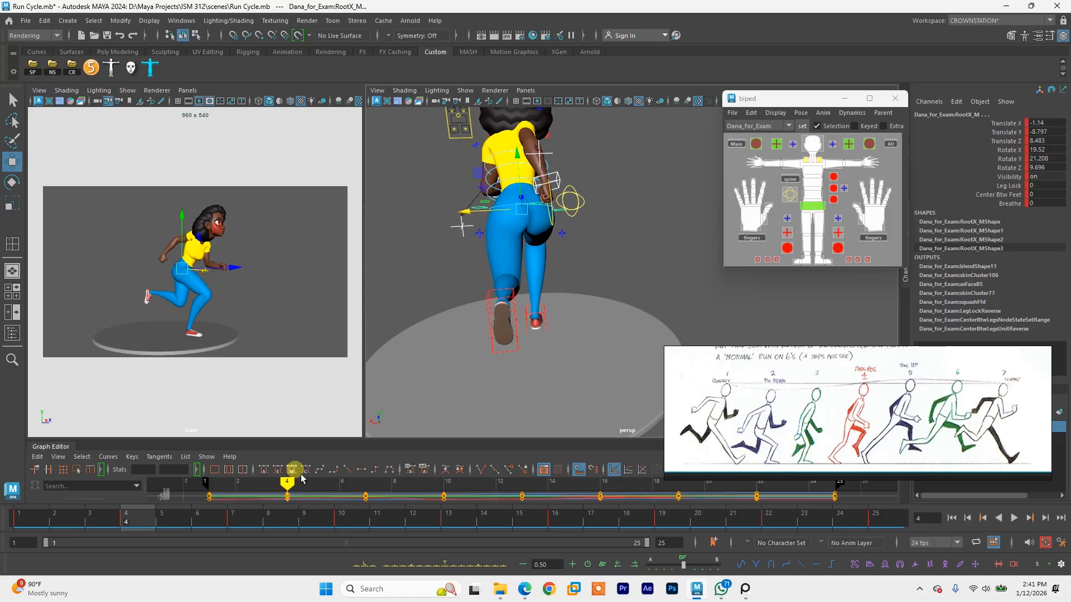
{"action": "left_click", "coordinate": [251, 528]}
{"action": "left_click_drag", "start_coordinate": [470, 186], "coordinate": [483, 189]}
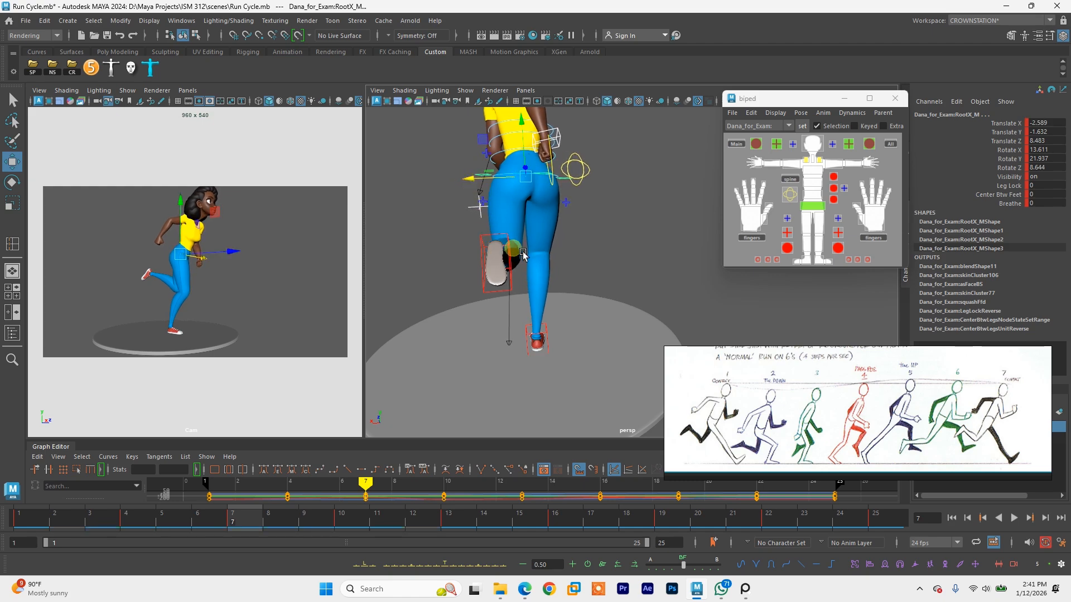
Step: Shift the left foot IK control sideways to about Translate X -0.393 at frame 7, save the scene, and scrub the poses up to frame 7
{"action": "left_click", "coordinate": [505, 251]}
{"action": "left_click_drag", "start_coordinate": [473, 259], "coordinate": [479, 260]}
{"action": "left_click_drag", "start_coordinate": [620, 262], "coordinate": [568, 328], "text": "alt"}
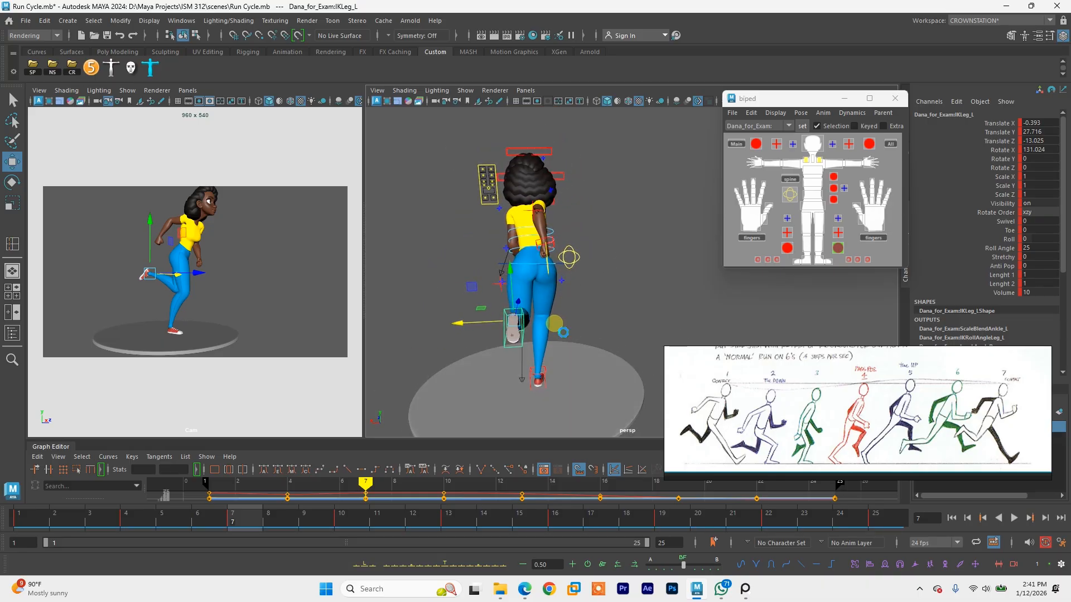
{"action": "key", "text": "ctrl+s"}
{"action": "left_click_drag", "start_coordinate": [165, 523], "coordinate": [246, 519]}
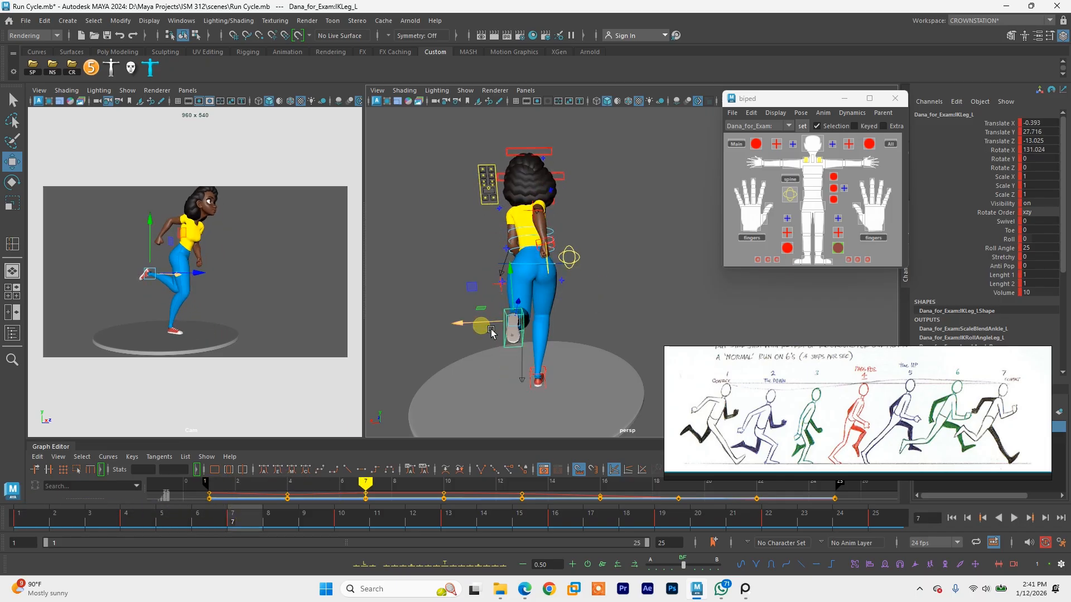
Step: At frame 7, shift the left foot IK to Translate X -0.828 and the root with both arm IK and elbow poles to root Translate X -4.566
{"action": "left_click_drag", "start_coordinate": [491, 333], "coordinate": [494, 331]}
{"action": "key", "text": "ctrl+z"}
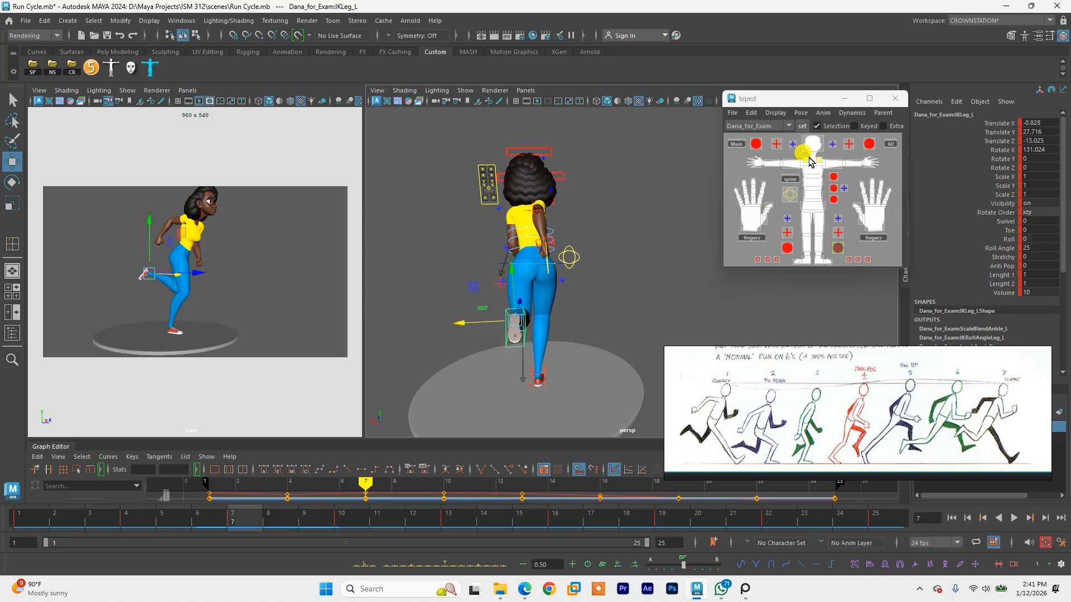
{"action": "left_click", "coordinate": [778, 145]}
{"action": "left_click", "coordinate": [779, 145], "text": "shift"}
{"action": "left_click", "coordinate": [850, 145], "text": "shift"}
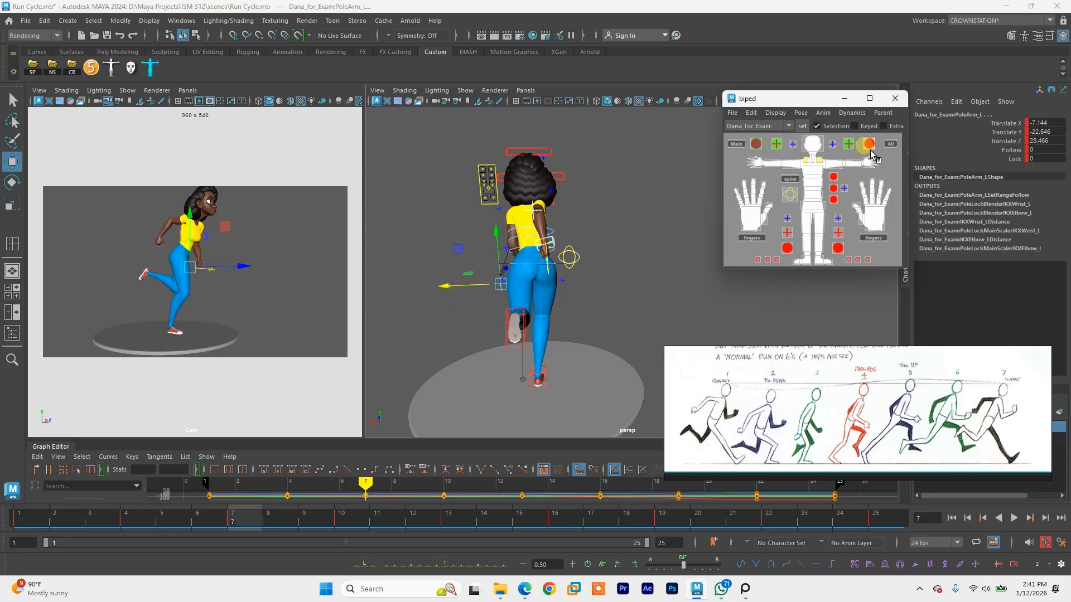
{"action": "left_click", "coordinate": [871, 145], "text": "shift"}
{"action": "left_click", "coordinate": [817, 207], "text": "shift"}
{"action": "left_click_drag", "start_coordinate": [501, 268], "coordinate": [513, 276]}
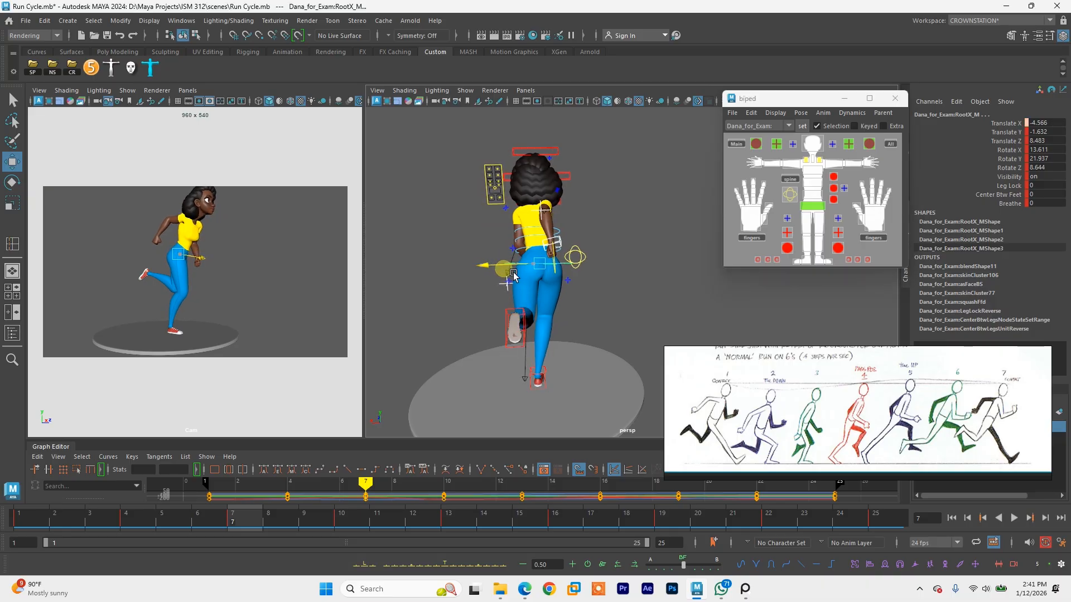
Step: Shift the root and arm controls sideways at frame 4 to root Translate X -1.645, and save the scene
{"action": "left_click", "coordinate": [150, 519]}
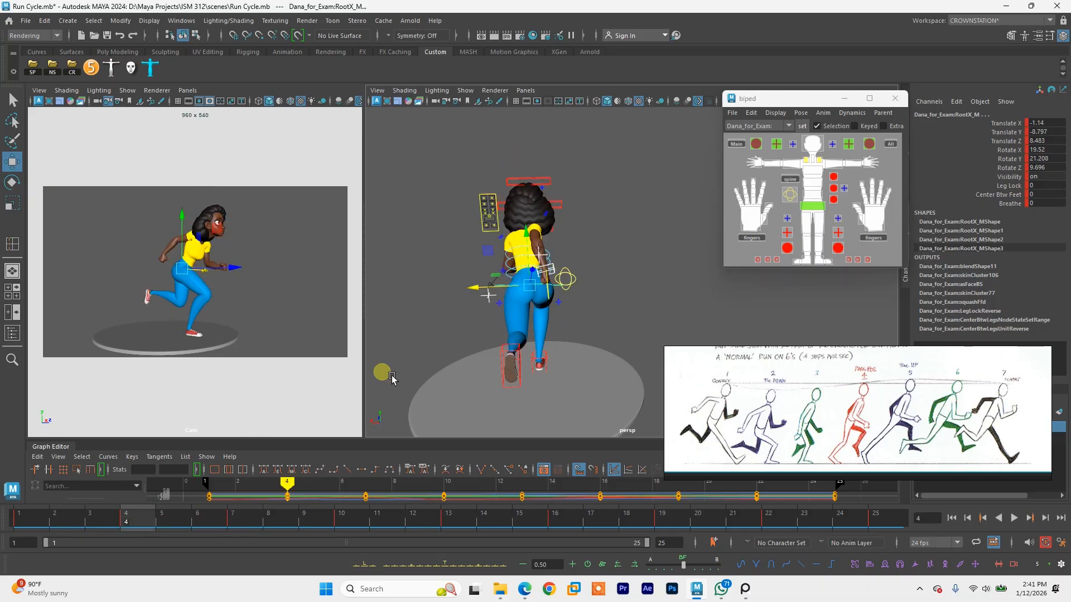
{"action": "left_click_drag", "start_coordinate": [501, 294], "coordinate": [505, 296]}
{"action": "key", "text": "ctrl+s"}
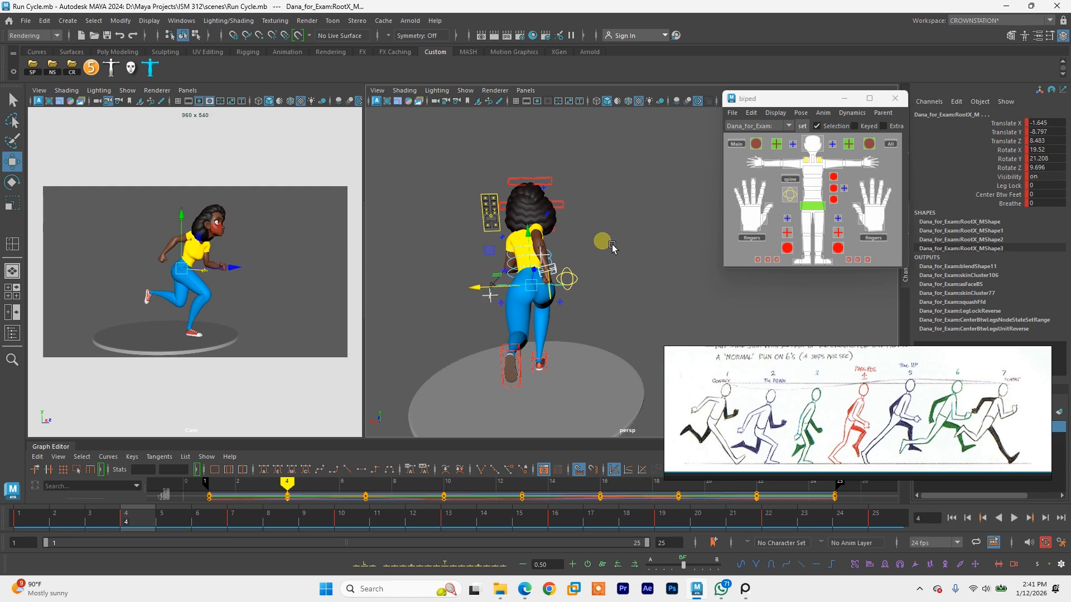
Step: Reposition the right hand IK control beside the hips at frame 7, to about Translate X 10.92, Y -14.696, Z 6.083
{"action": "left_click_drag", "start_coordinate": [611, 247], "coordinate": [468, 268], "text": "alt"}
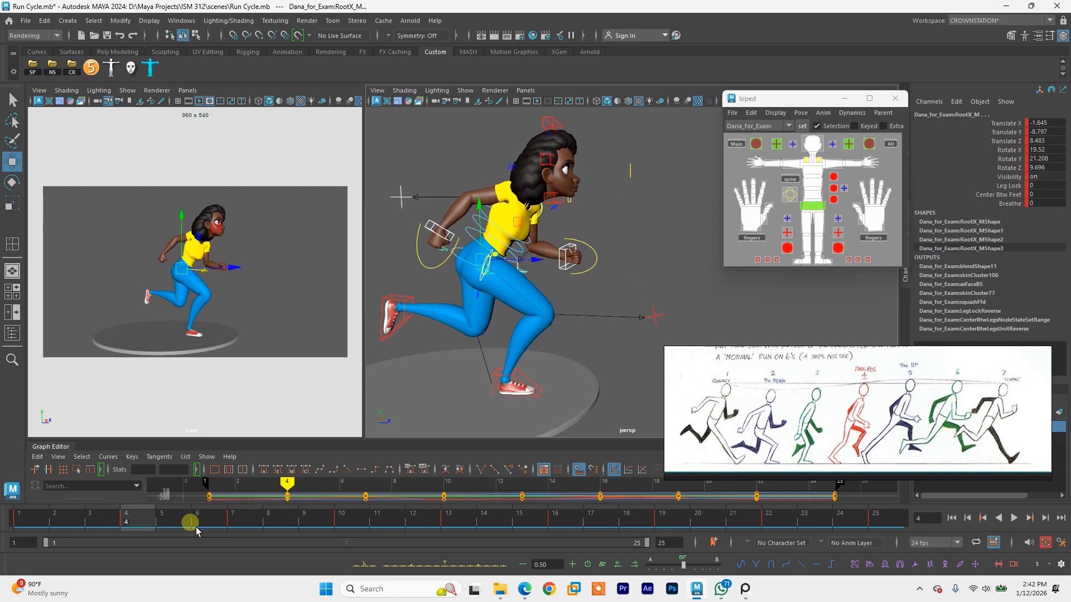
{"action": "left_click", "coordinate": [233, 518]}
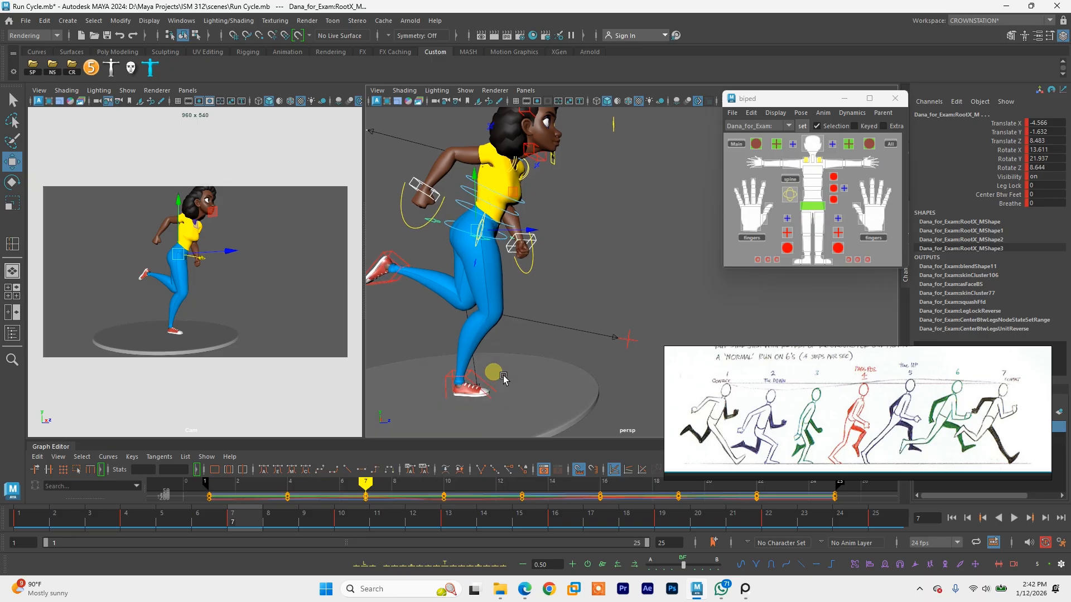
{"action": "left_click_drag", "start_coordinate": [495, 375], "coordinate": [512, 378], "text": "alt"}
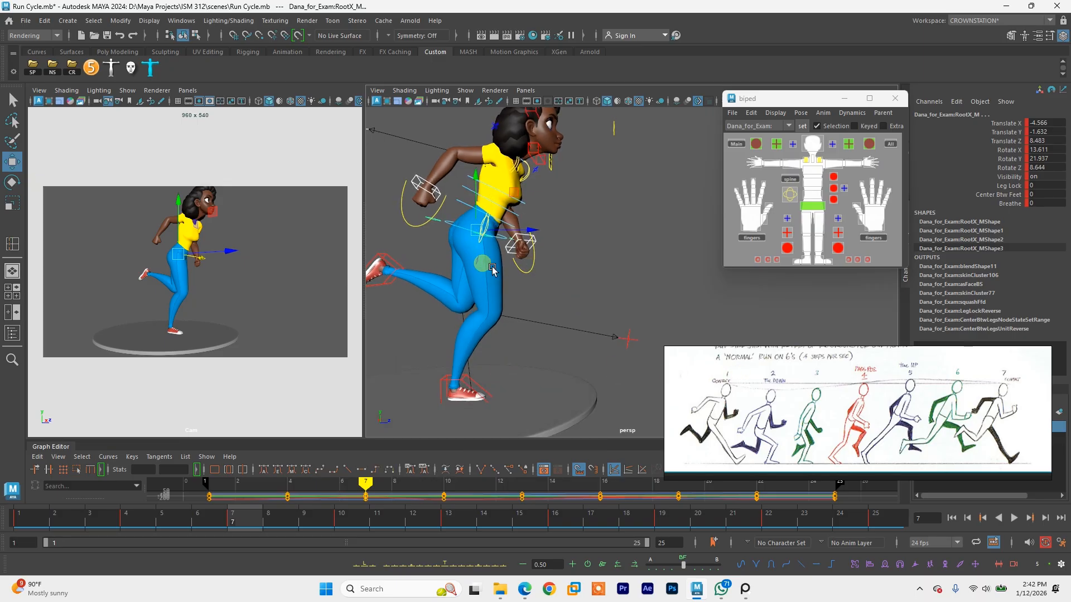
{"action": "left_click_drag", "start_coordinate": [467, 241], "coordinate": [468, 255], "text": "alt"}
{"action": "left_click", "coordinate": [456, 233]}
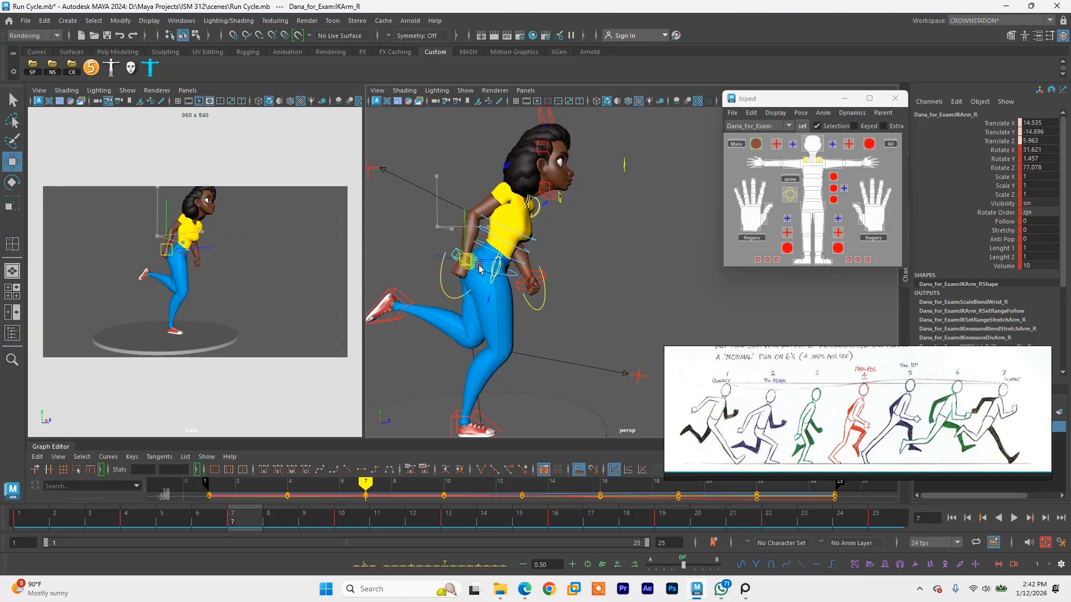
{"action": "left_click_drag", "start_coordinate": [479, 266], "coordinate": [608, 288]}
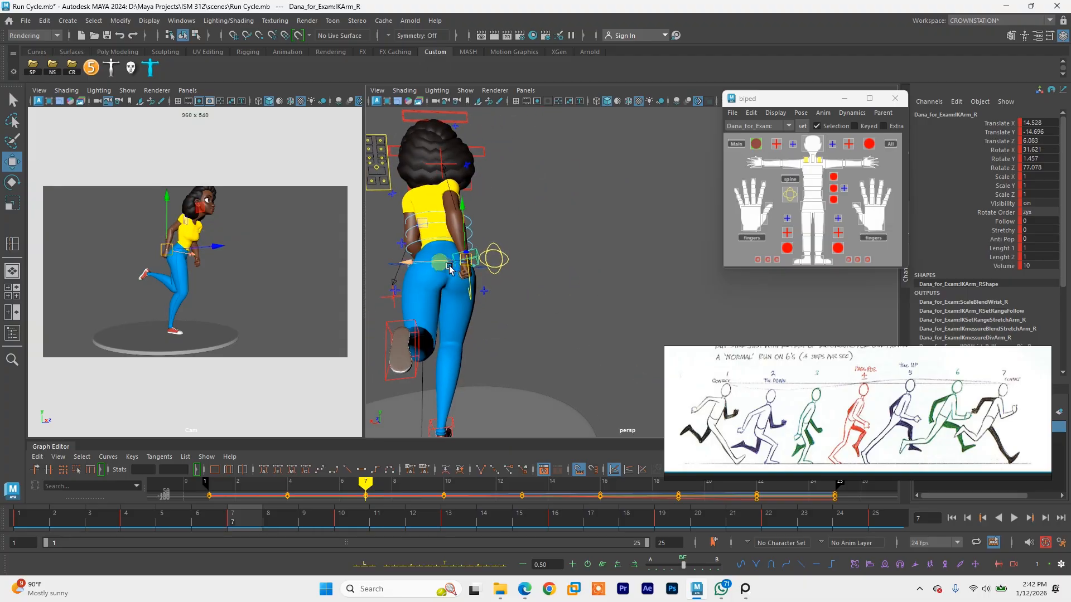
{"action": "left_click_drag", "start_coordinate": [463, 266], "coordinate": [491, 303]}
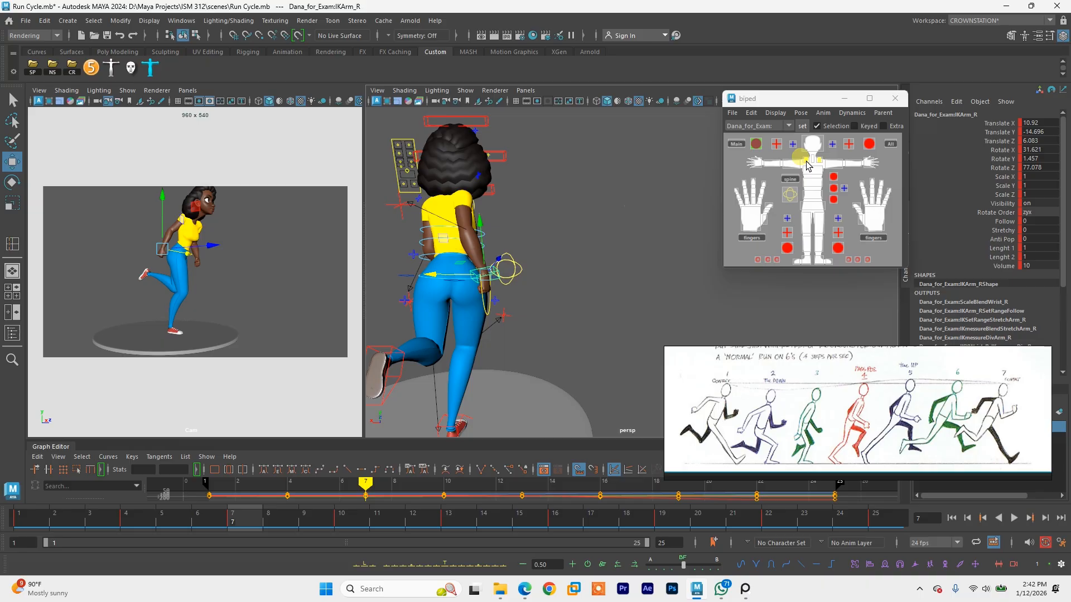
Step: Rotate the right shoulder and move the right elbow pole control to about Translate X -6.482, Y 1.796, Z 12.116
{"action": "left_click", "coordinate": [822, 210]}
{"action": "key", "text": "e"}
{"action": "left_click_drag", "start_coordinate": [495, 245], "coordinate": [539, 213]}
{"action": "left_click", "coordinate": [444, 210]}
{"action": "key", "text": "w"}
{"action": "middle_click_drag", "start_coordinate": [537, 241], "coordinate": [566, 286], "text": "alt"}
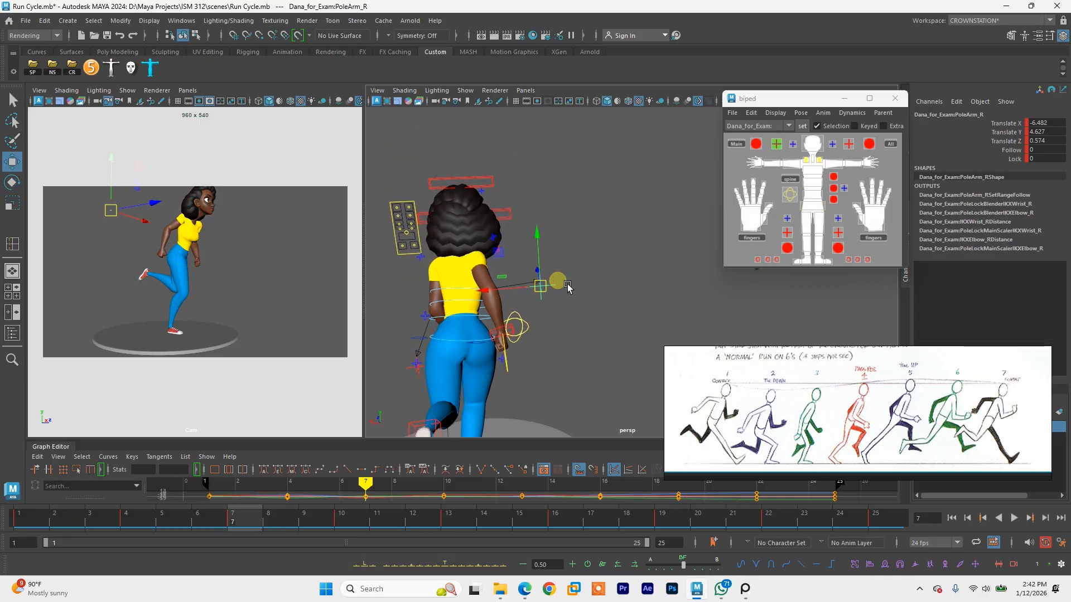
{"action": "left_click_drag", "start_coordinate": [566, 287], "coordinate": [468, 263], "text": "alt"}
{"action": "middle_click_drag", "start_coordinate": [606, 288], "coordinate": [397, 186], "text": "alt"}
{"action": "right_click_drag", "start_coordinate": [397, 187], "coordinate": [484, 240], "text": "alt"}
{"action": "middle_click_drag", "start_coordinate": [513, 230], "coordinate": [614, 246], "text": "alt"}
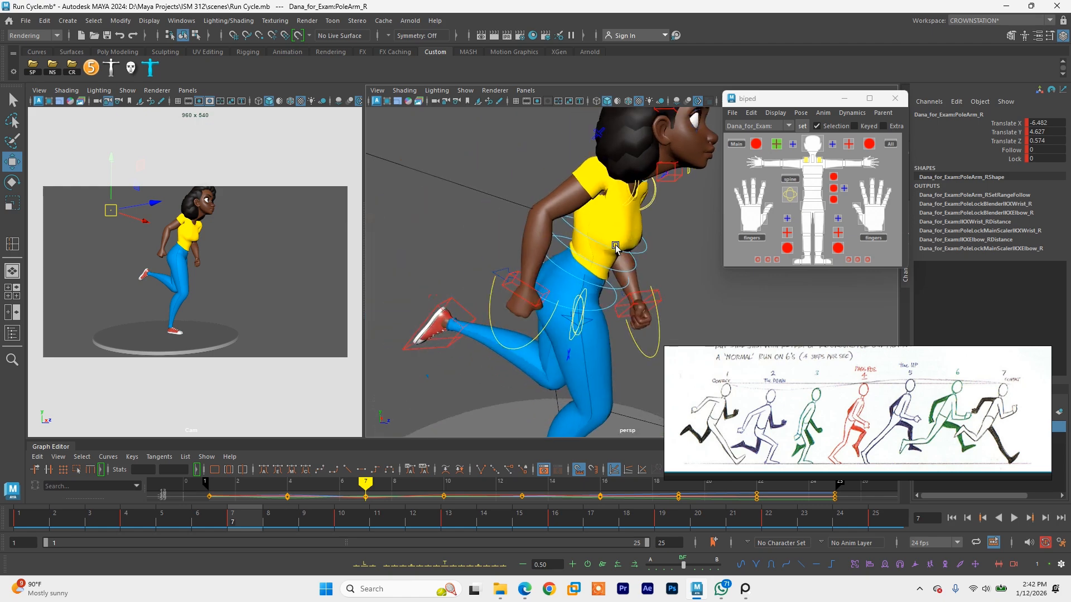
{"action": "right_click_drag", "start_coordinate": [614, 246], "coordinate": [499, 231], "text": "alt"}
{"action": "left_click_drag", "start_coordinate": [507, 212], "coordinate": [532, 216]}
{"action": "right_click_drag", "start_coordinate": [569, 229], "coordinate": [677, 241], "text": "alt"}
{"action": "left_click_drag", "start_coordinate": [678, 241], "coordinate": [634, 210], "text": "alt"}
{"action": "middle_click_drag", "start_coordinate": [634, 210], "coordinate": [627, 222], "text": "alt"}
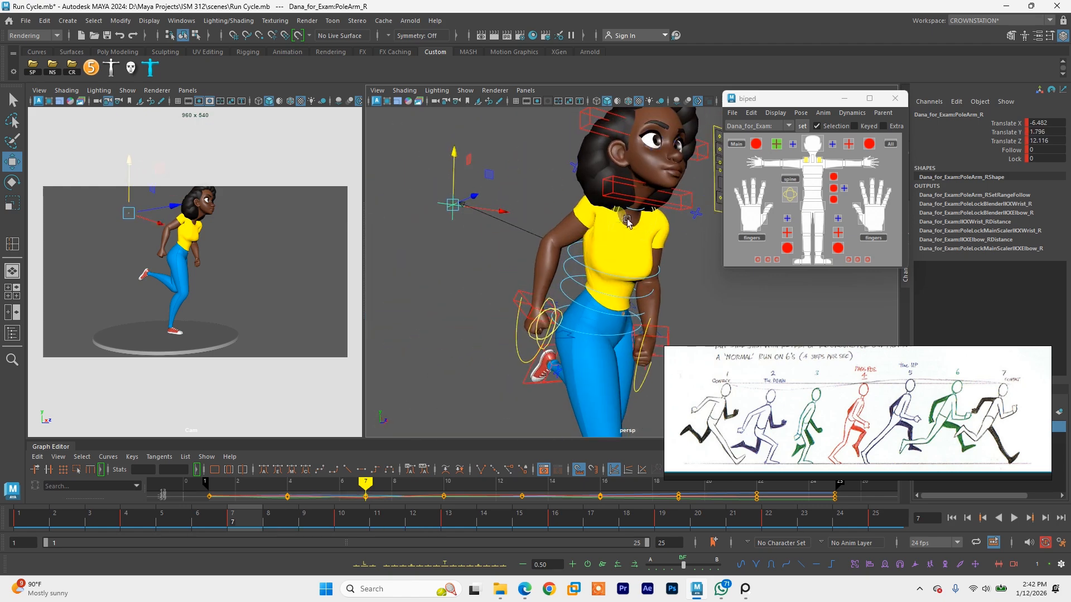
Step: Rotate the right scapula control at frame 7 to about X 3.271, Y -2.84, Z -8.724
{"action": "left_click", "coordinate": [617, 214]}
{"action": "key", "text": "e"}
{"action": "left_click_drag", "start_coordinate": [620, 176], "coordinate": [514, 318]}
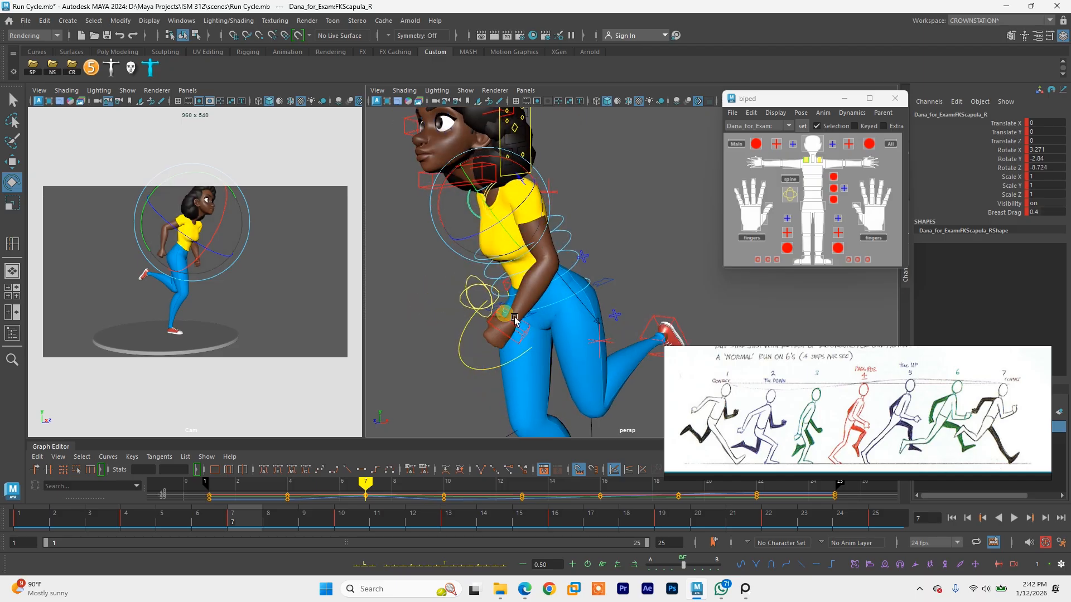
Step: Move the left hand IK control at frame 7 to about Translate X -22.199, Y -18.055, Z 15.949
{"action": "left_click", "coordinate": [519, 328]}
{"action": "key", "text": "w"}
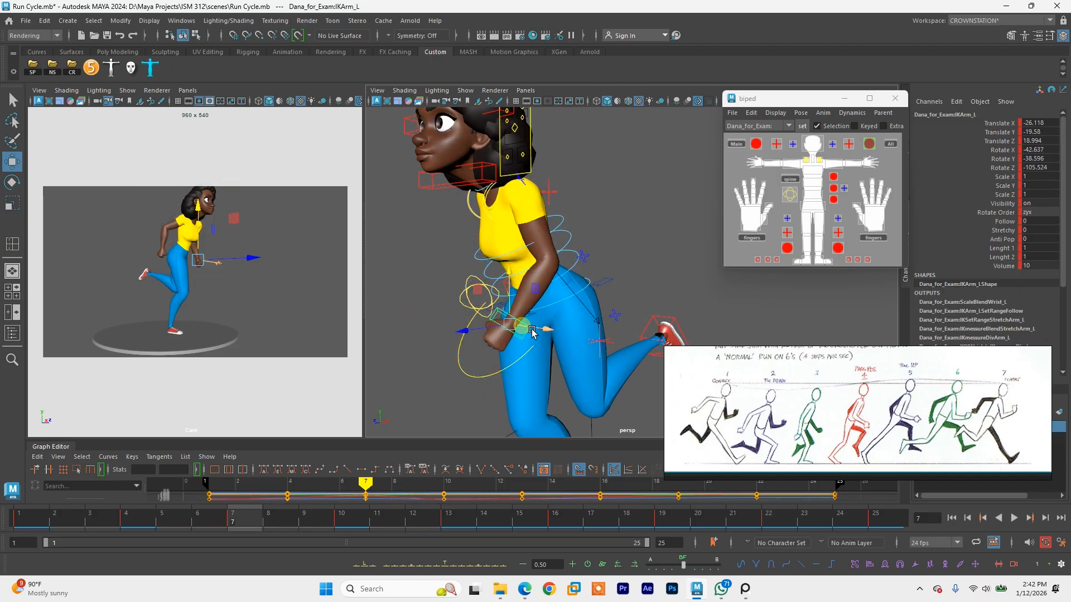
{"action": "left_click_drag", "start_coordinate": [523, 333], "coordinate": [568, 312]}
{"action": "left_click_drag", "start_coordinate": [589, 261], "coordinate": [562, 261], "text": "alt"}
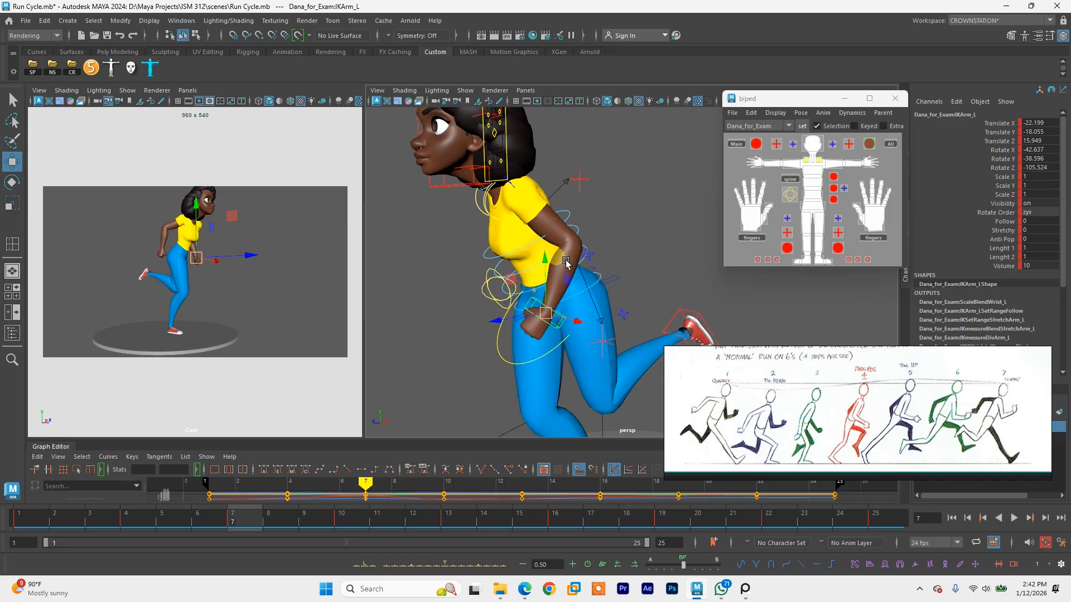
Step: Rotate the left scapula control at frame 7 to about X 2.486, Y 8.46, Z -5.273
{"action": "left_click", "coordinate": [822, 164]}
{"action": "key", "text": "e"}
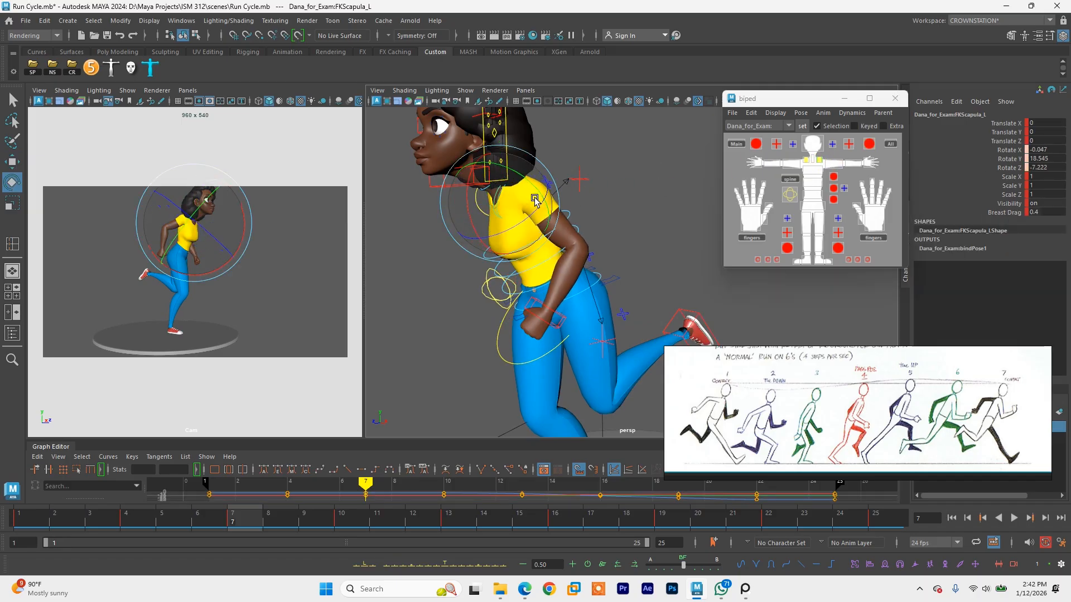
{"action": "left_click_drag", "start_coordinate": [542, 197], "coordinate": [616, 255]}
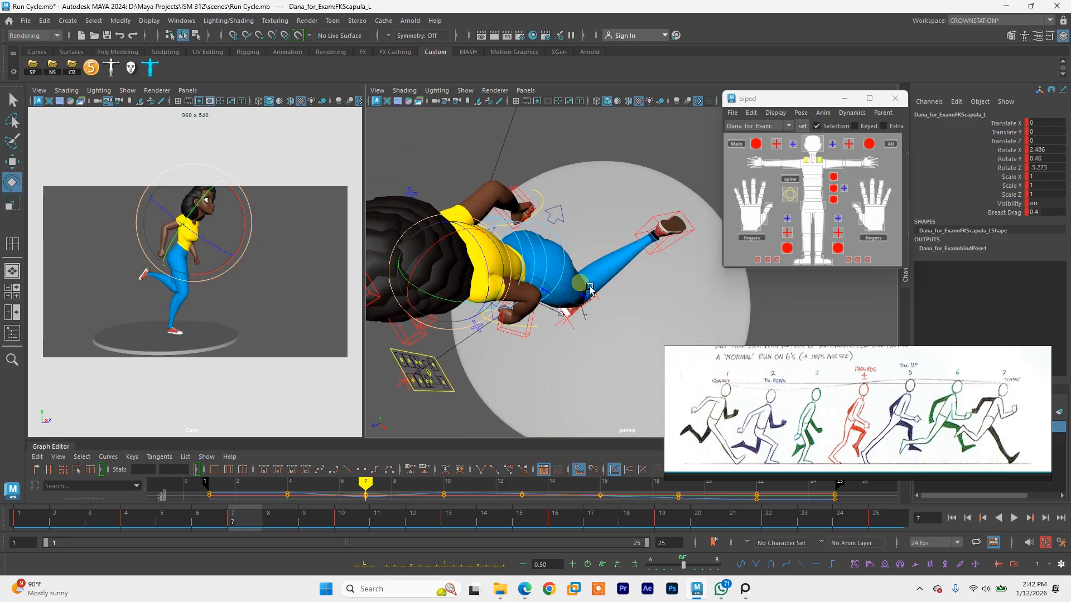
Step: Move the left elbow pole control to about Translate X -4.489, Y -7.112, Z 17.956
{"action": "left_click", "coordinate": [568, 322]}
{"action": "left_click_drag", "start_coordinate": [569, 324], "coordinate": [623, 226], "text": "alt"}
{"action": "key", "text": "w"}
{"action": "left_click_drag", "start_coordinate": [553, 262], "coordinate": [637, 232], "text": "alt"}
{"action": "right_click_drag", "start_coordinate": [645, 275], "coordinate": [615, 292], "text": "alt"}
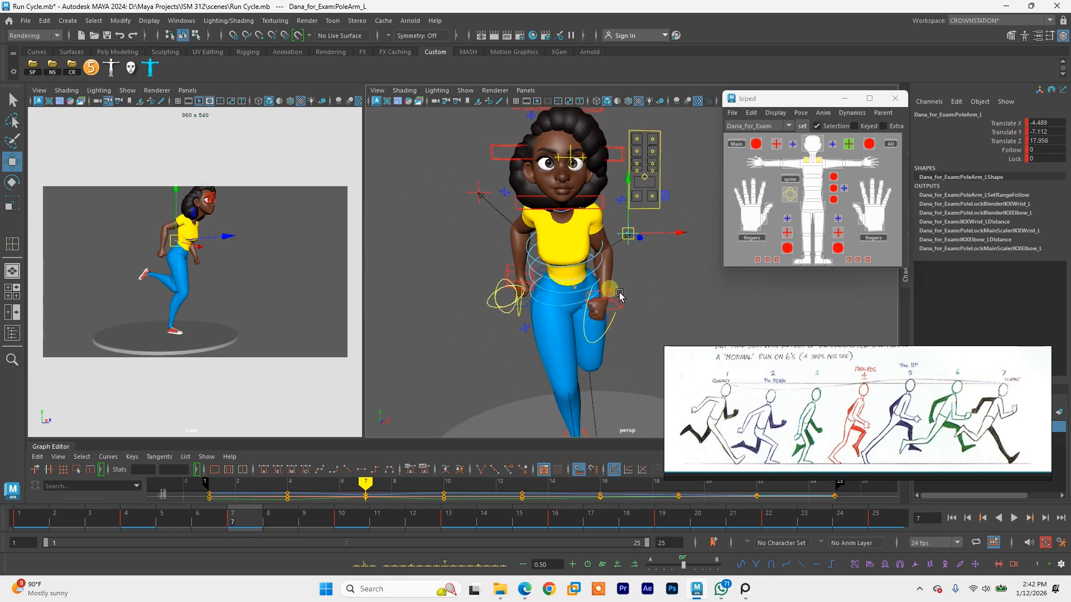
Step: Examine the frame 7 pose from the front and the side to judge the arm placement
{"action": "middle_click_drag", "start_coordinate": [635, 338], "coordinate": [631, 294], "text": "alt"}
{"action": "right_click_drag", "start_coordinate": [631, 295], "coordinate": [623, 307], "text": "alt"}
{"action": "left_click_drag", "start_coordinate": [624, 307], "coordinate": [606, 293], "text": "alt"}
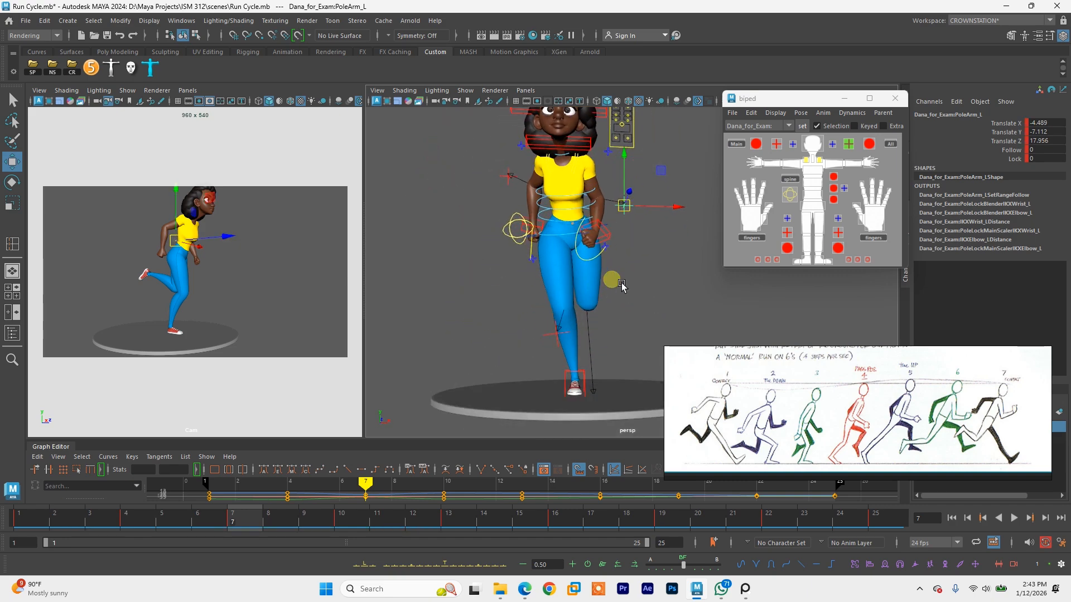
{"action": "middle_click_drag", "start_coordinate": [621, 283], "coordinate": [570, 286], "text": "alt"}
{"action": "key", "text": "q"}
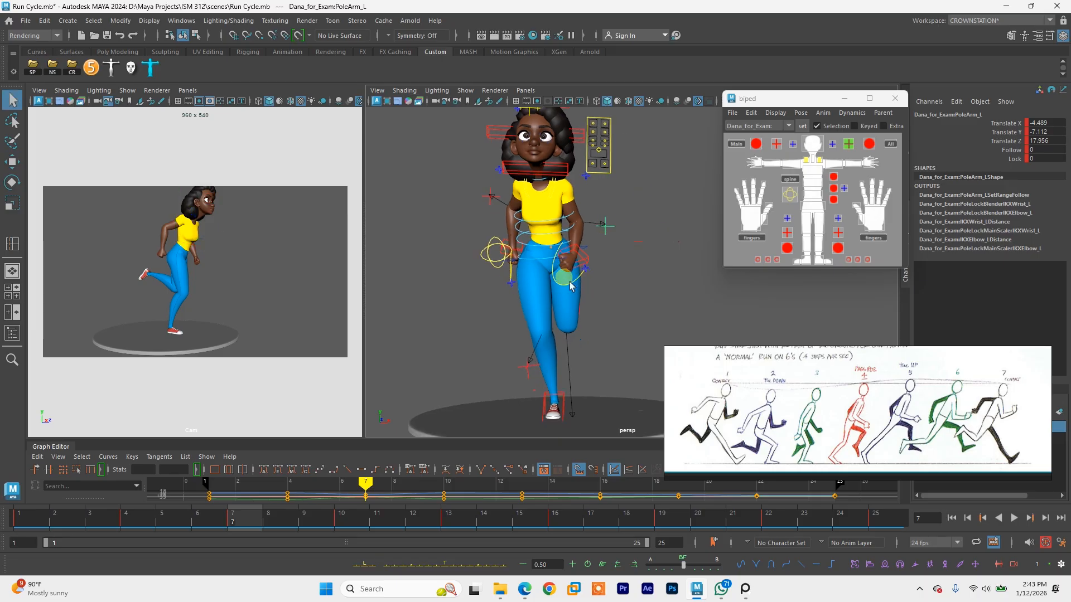
{"action": "left_click_drag", "start_coordinate": [553, 268], "coordinate": [636, 277], "text": "alt"}
{"action": "middle_click_drag", "start_coordinate": [561, 295], "coordinate": [500, 300], "text": "alt"}
{"action": "left_click_drag", "start_coordinate": [507, 295], "coordinate": [534, 291], "text": "alt"}
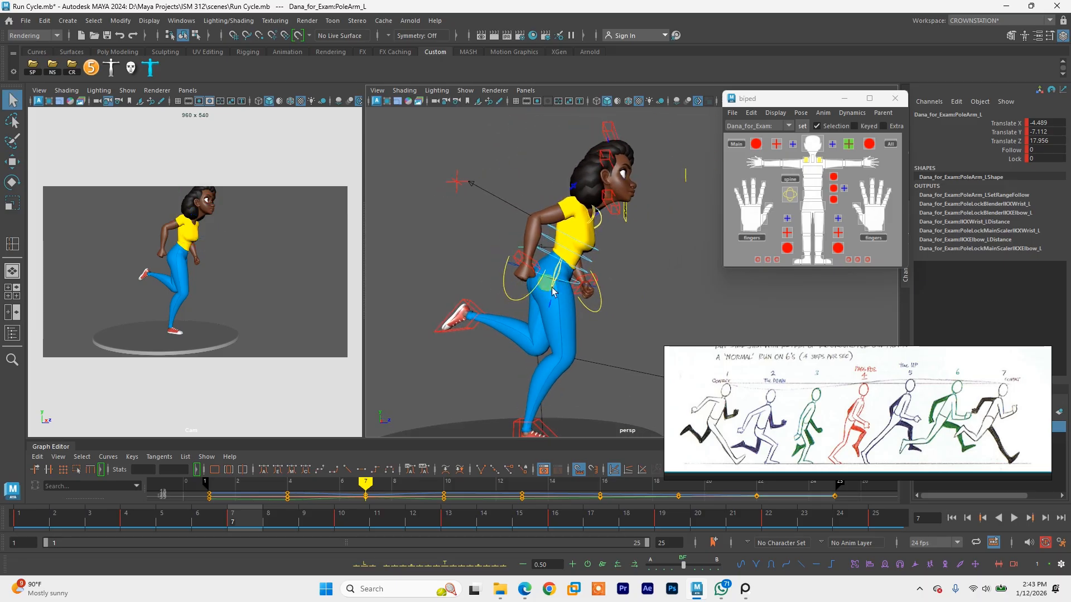
Step: Lower the right hand IK control and bring it forward, to about Translate X 11.848, Y -18.887, Z 10.232
{"action": "left_click", "coordinate": [540, 270]}
{"action": "key", "text": "w"}
{"action": "middle_click_drag", "start_coordinate": [539, 270], "coordinate": [558, 289]}
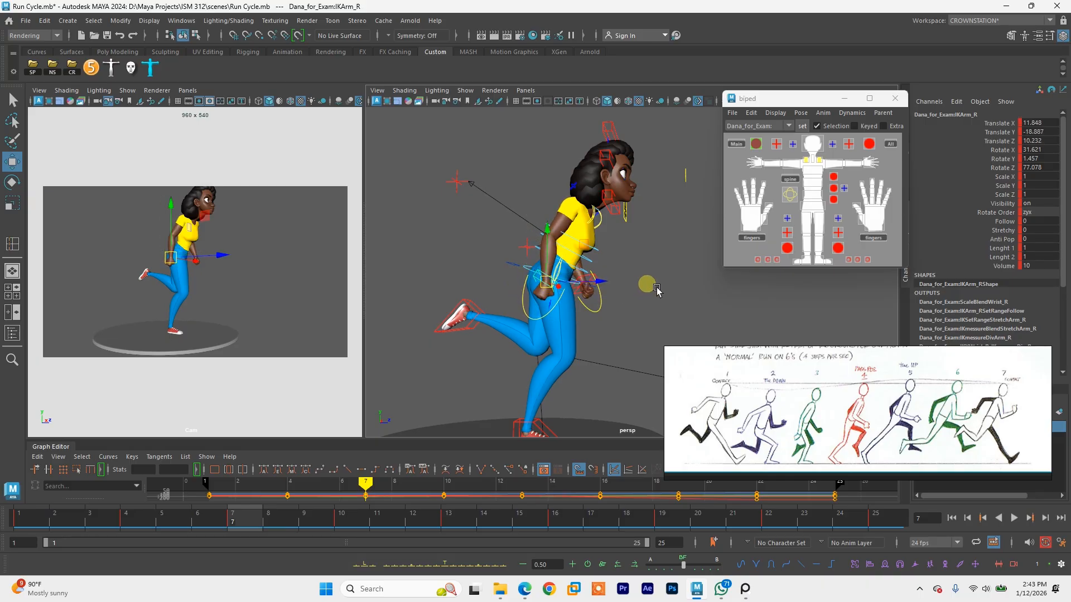
Step: Rotate the left wrist to about X -53.91, Y -23.333, Z -112.84, nudge the left hand IK closer to the body, and save
{"action": "left_click", "coordinate": [657, 291]}
{"action": "left_click", "coordinate": [602, 278]}
{"action": "key", "text": "e"}
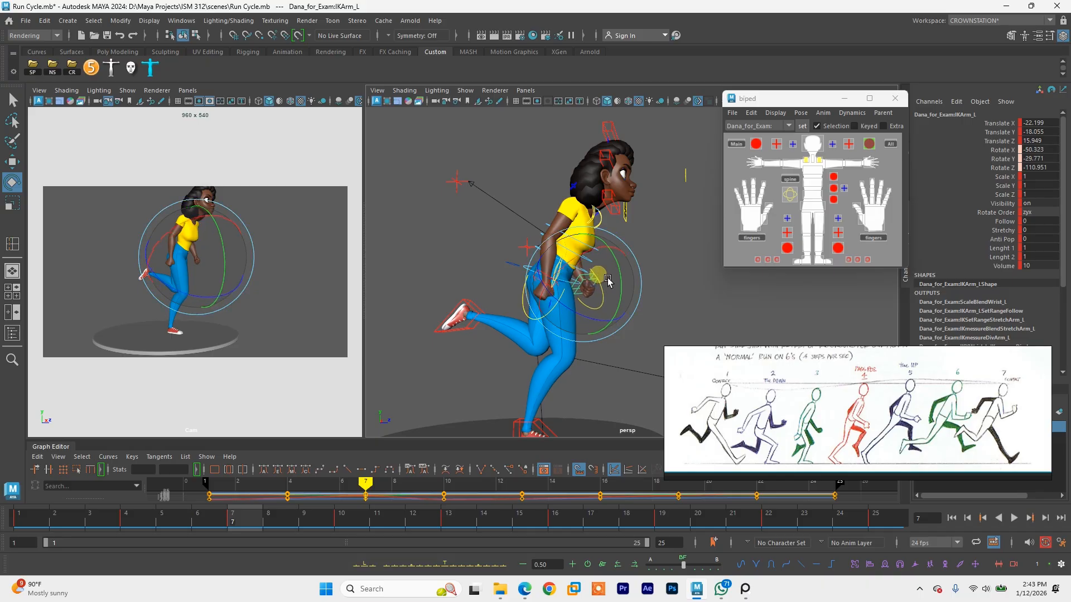
{"action": "middle_click_drag", "start_coordinate": [607, 282], "coordinate": [547, 311]}
{"action": "key", "text": "w"}
{"action": "key", "text": "ctrl+s"}
{"action": "key", "text": "q"}
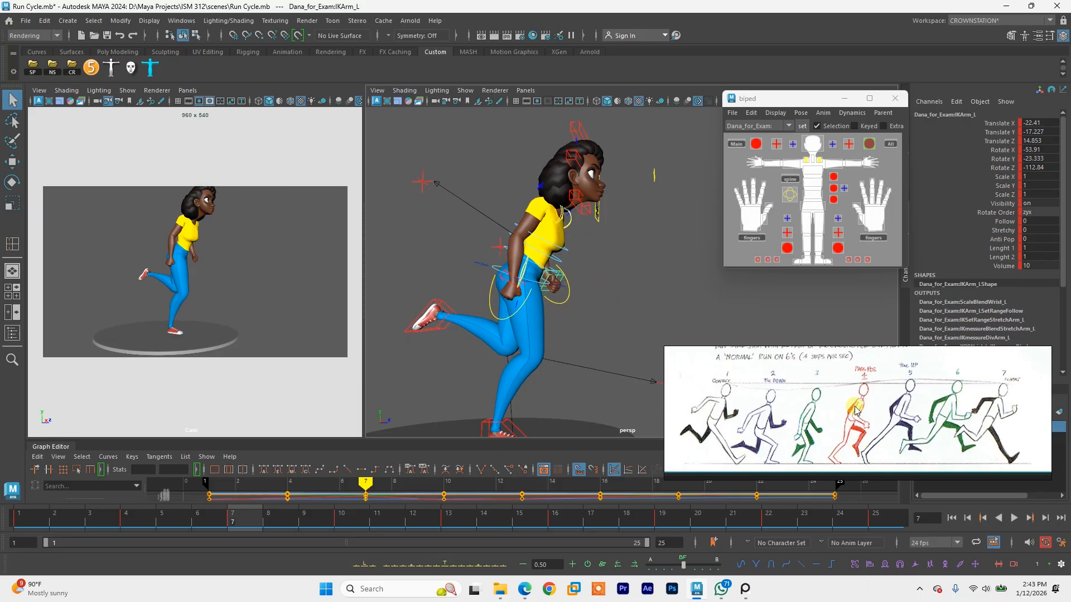
Step: Lower the left foot IK at frame 7 to about Translate Y 13.284, Z -1.856, rotate it to X 96.45, and save
{"action": "middle_click_drag", "start_coordinate": [530, 351], "coordinate": [532, 320], "text": "alt"}
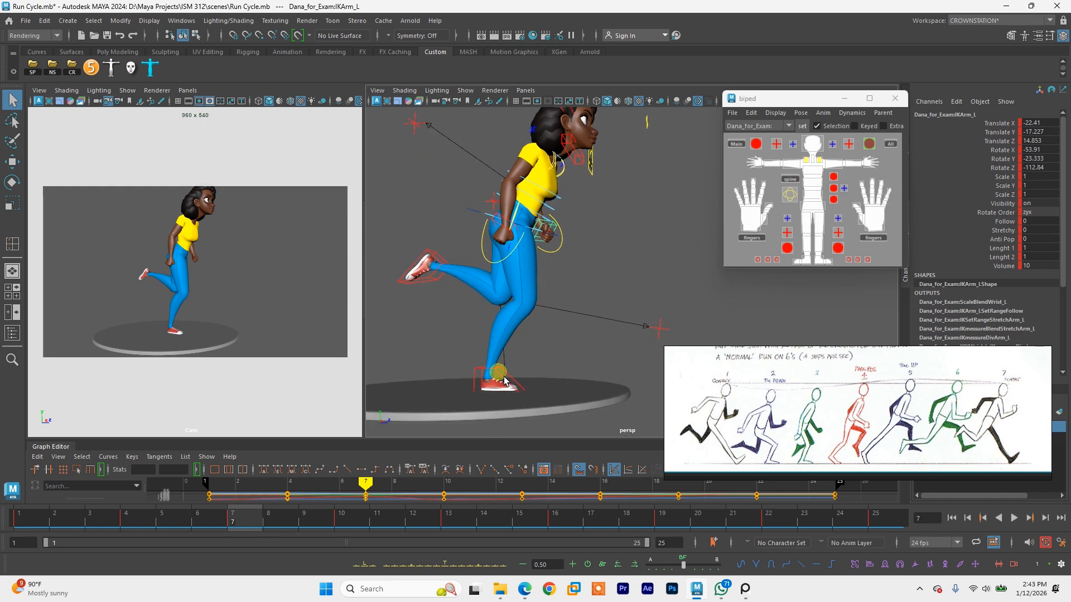
{"action": "left_click", "coordinate": [441, 275]}
{"action": "key", "text": "w"}
{"action": "middle_click_drag", "start_coordinate": [485, 343], "coordinate": [530, 364], "text": "alt"}
{"action": "left_click_drag", "start_coordinate": [494, 294], "coordinate": [488, 349], "text": "alt"}
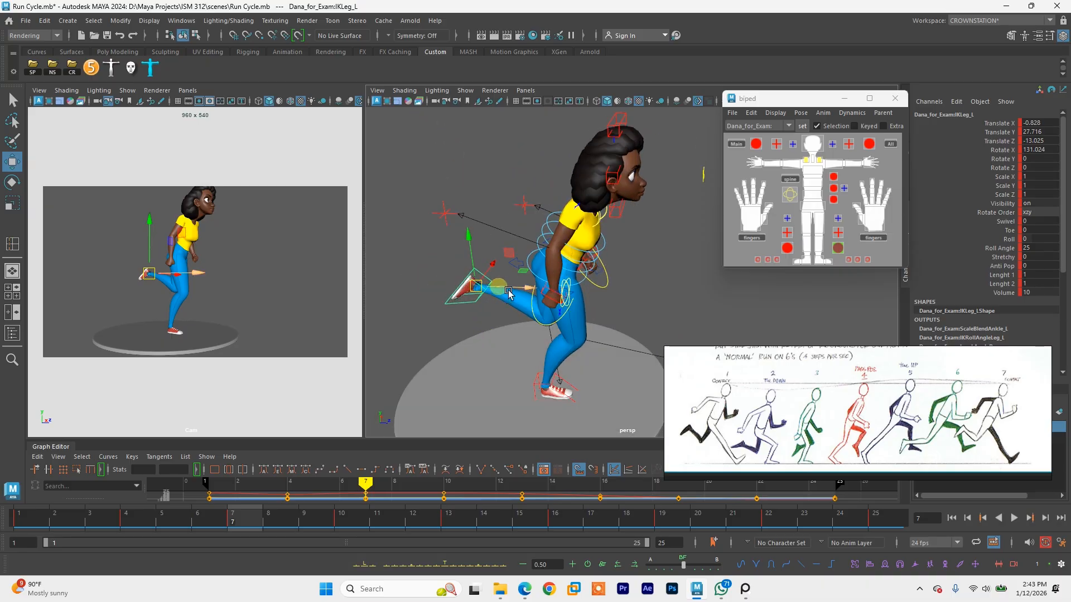
{"action": "left_click_drag", "start_coordinate": [500, 288], "coordinate": [532, 304]}
{"action": "mouse_move", "coordinate": [524, 342]}
{"action": "left_mouse_down", "text": "alt"}
{"action": "mouse_move", "coordinate": [527, 282]}
{"action": "mouse_move", "coordinate": [537, 333]}
{"action": "mouse_move", "coordinate": [559, 342]}
{"action": "mouse_move", "coordinate": [539, 340]}
{"action": "mouse_move", "coordinate": [543, 352]}
{"action": "mouse_move", "coordinate": [555, 339]}
{"action": "mouse_move", "coordinate": [520, 328]}
{"action": "left_mouse_up", "text": "alt"}
{"action": "key", "text": "e"}
{"action": "key", "text": "w"}
{"action": "left_click_drag", "start_coordinate": [596, 370], "coordinate": [524, 326], "text": "alt"}
{"action": "key", "text": "ctrl+s"}
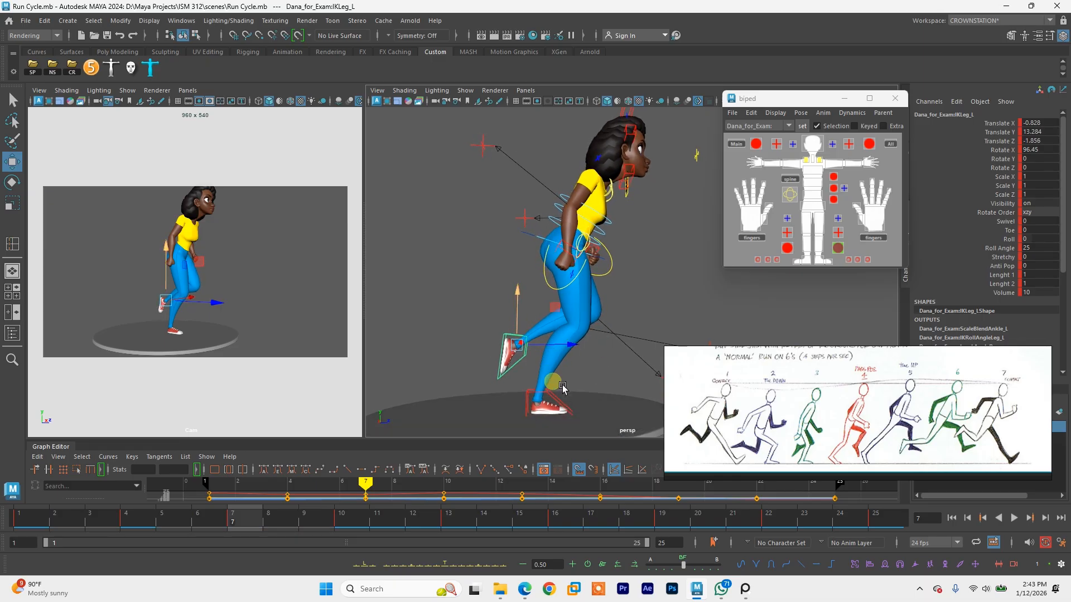
Step: Select all the rig controls, copy the full-body pose from frame 7 to frame 10, and save the scene
{"action": "left_click", "coordinate": [360, 523]}
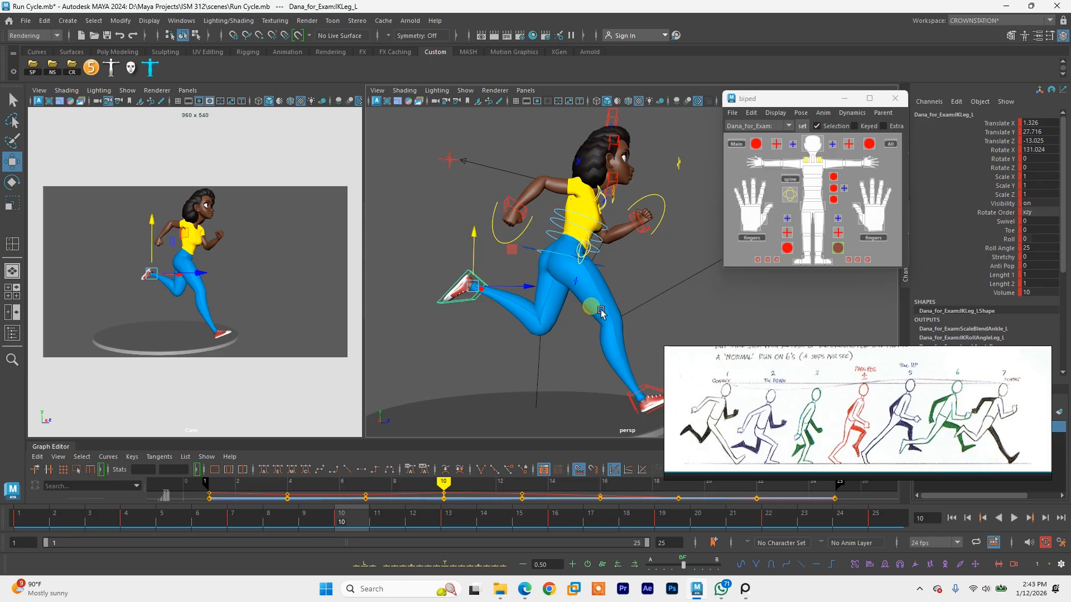
{"action": "middle_click_drag", "start_coordinate": [604, 309], "coordinate": [597, 308], "text": "alt"}
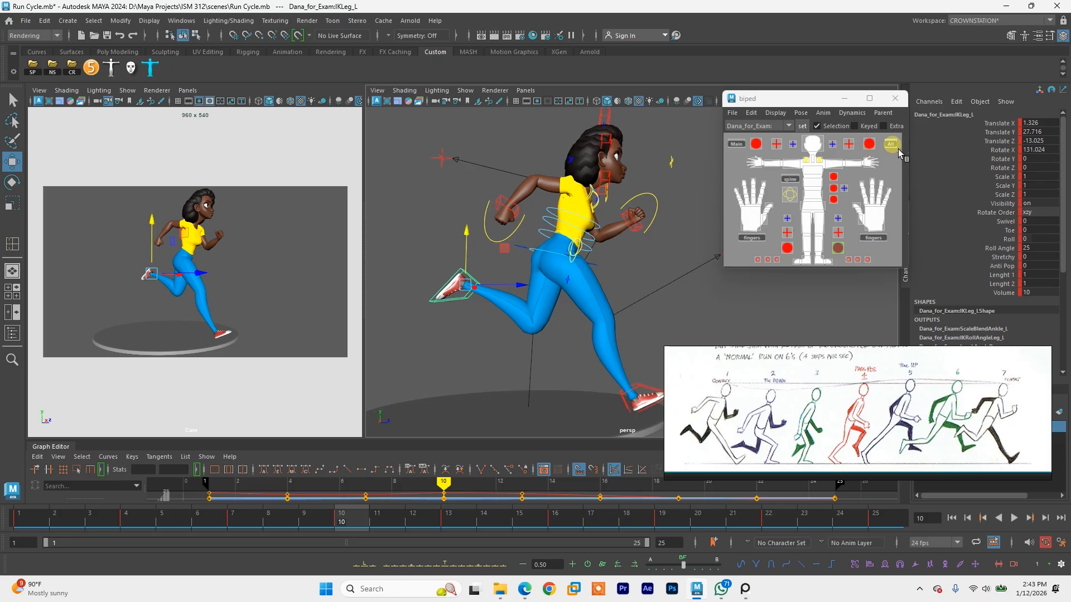
{"action": "left_click", "coordinate": [897, 148]}
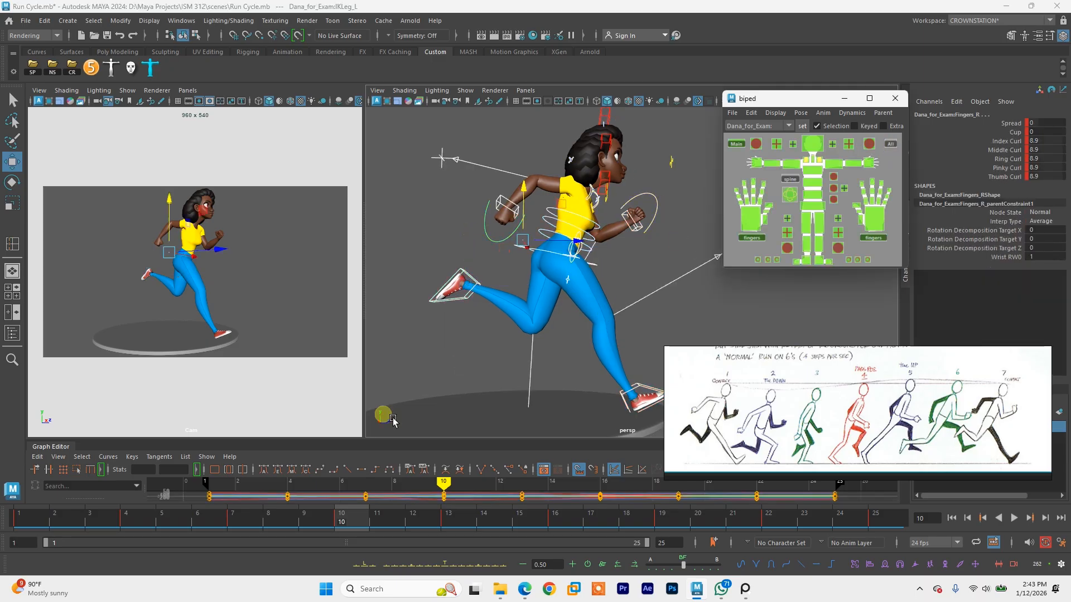
{"action": "left_click", "coordinate": [239, 518]}
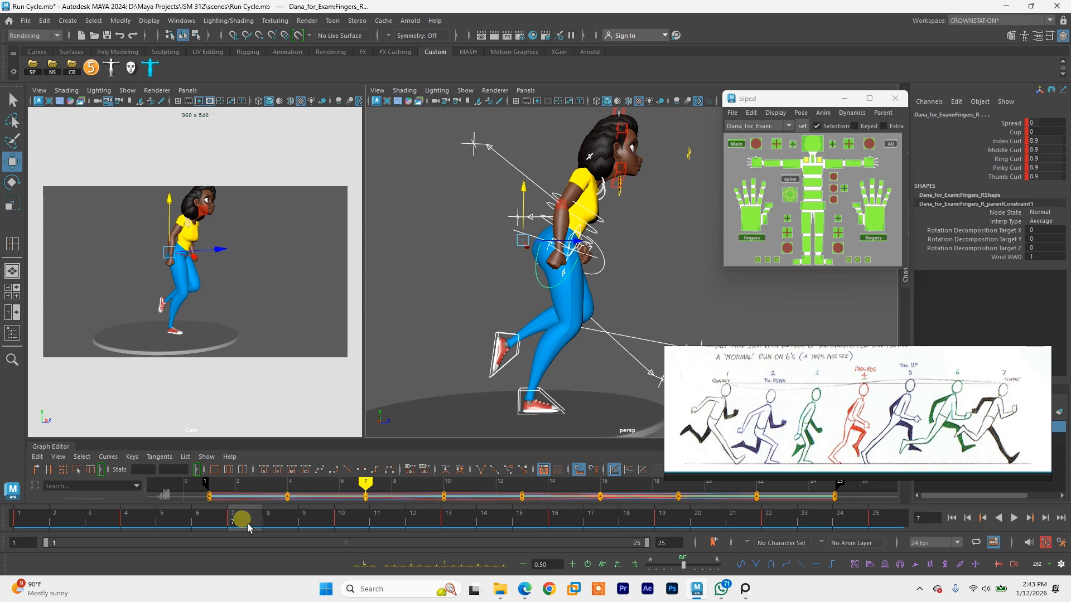
{"action": "left_click", "coordinate": [352, 525]}
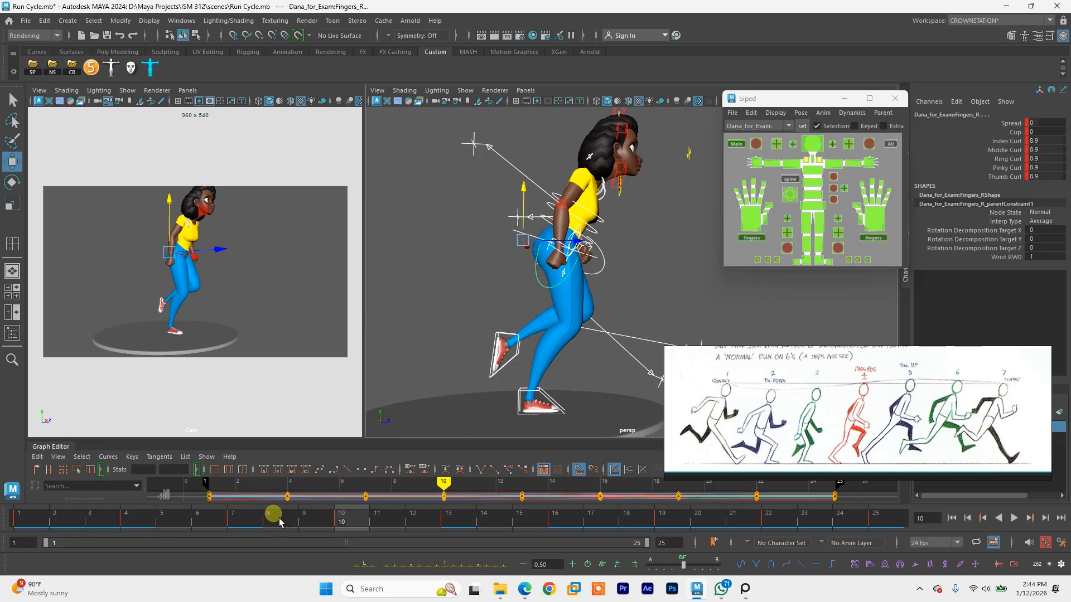
{"action": "left_click", "coordinate": [251, 528]}
{"action": "left_click", "coordinate": [359, 526]}
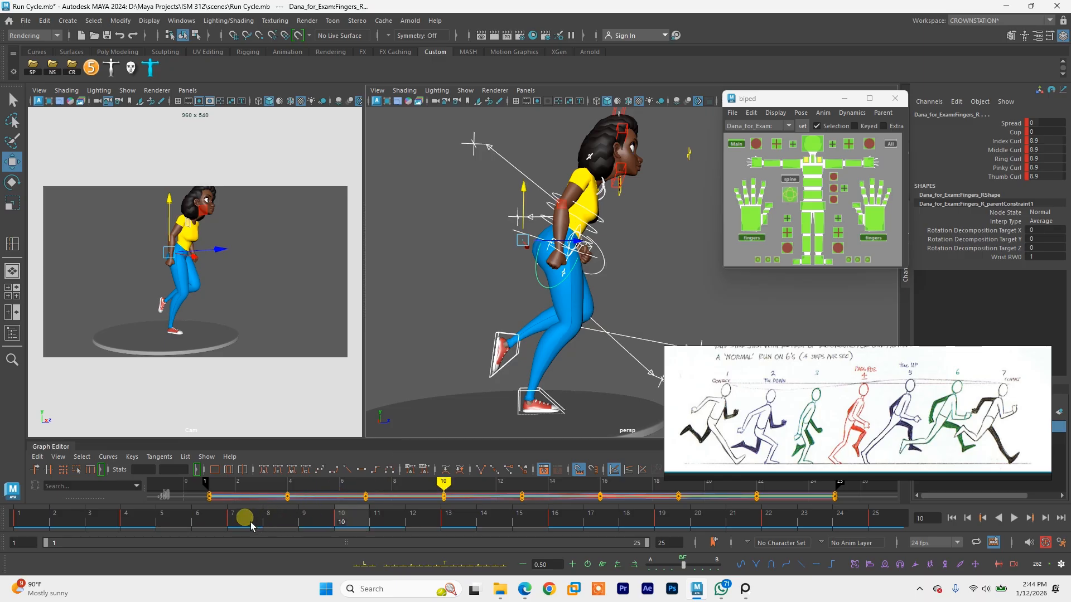
{"action": "left_click", "coordinate": [359, 526]}
{"action": "left_click_drag", "start_coordinate": [254, 526], "coordinate": [248, 526]}
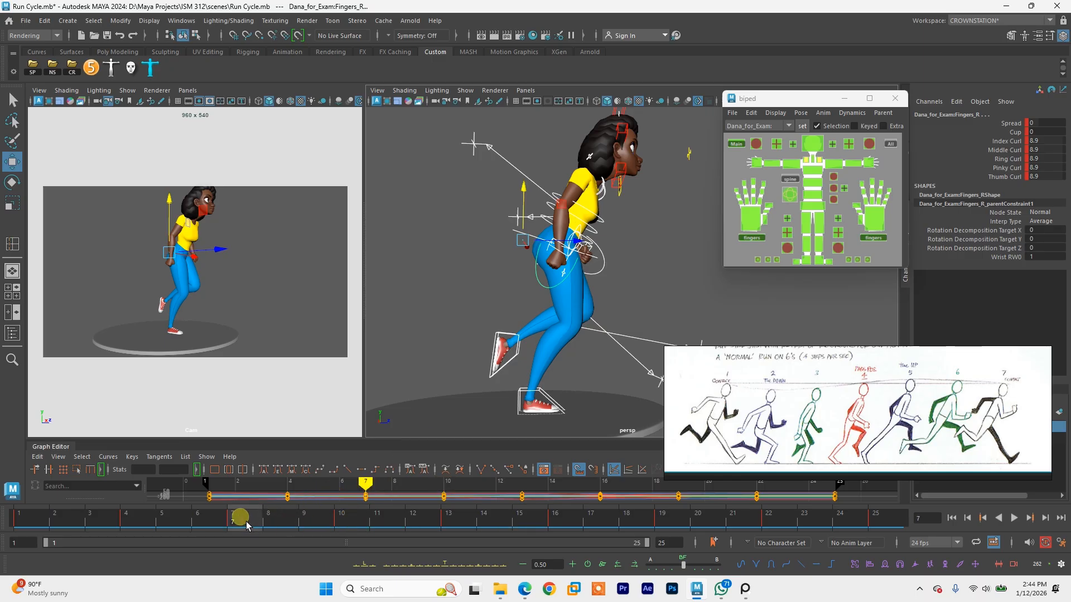
{"action": "left_click", "coordinate": [349, 518]}
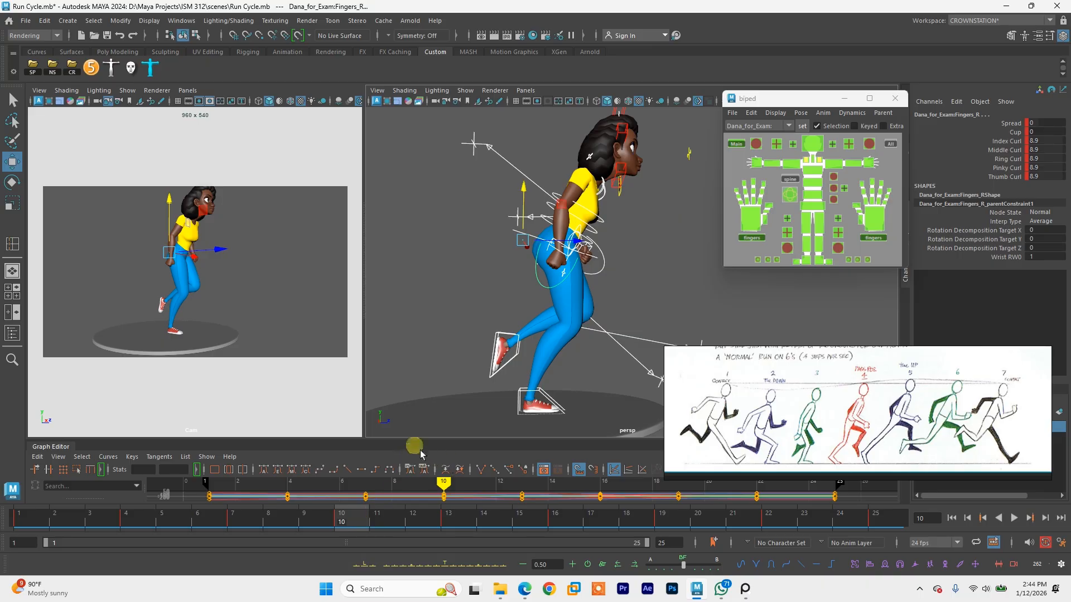
{"action": "left_click", "coordinate": [247, 518]}
{"action": "left_click", "coordinate": [357, 519]}
{"action": "middle_click_drag", "start_coordinate": [550, 318], "coordinate": [513, 339], "text": "alt"}
{"action": "key", "text": "ctrl+s"}
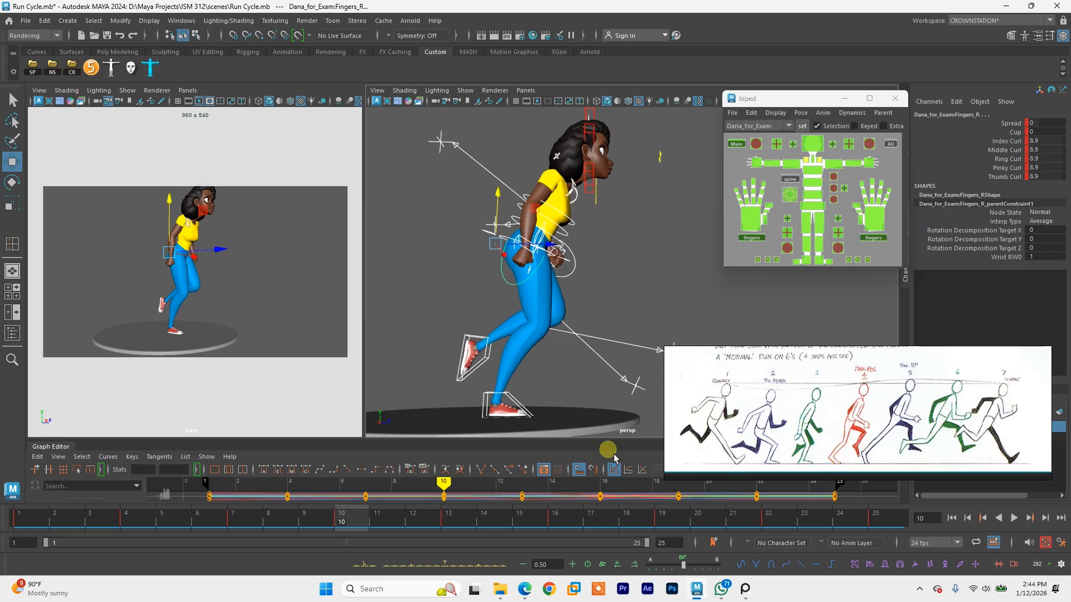
Step: Move the right foot IK at frame 10 back to about Translate Z -4.334 and check the planted foot in the reference chart
{"action": "left_click", "coordinate": [529, 411]}
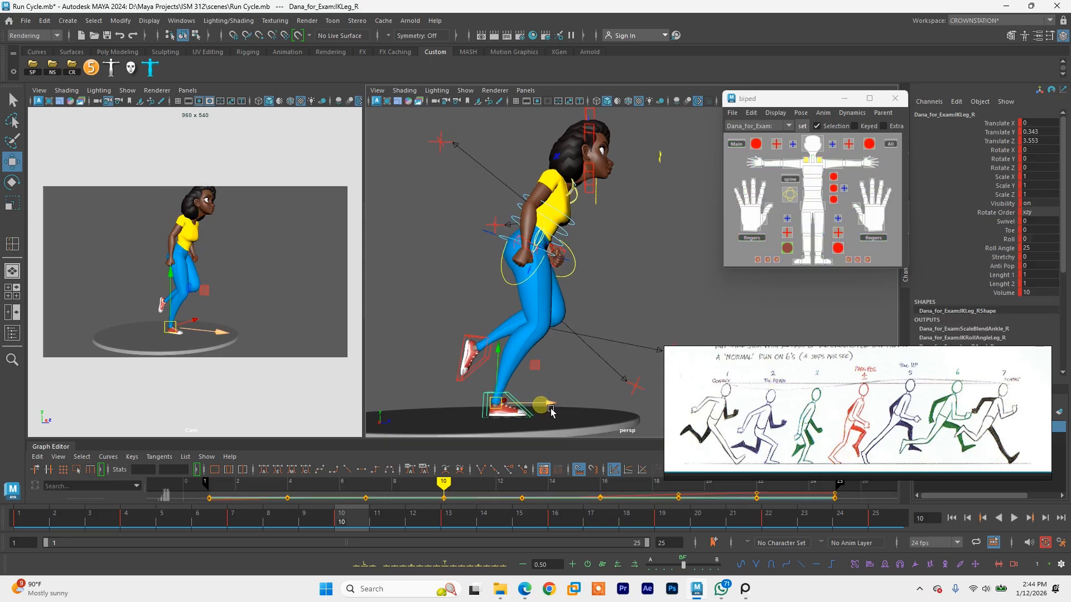
{"action": "left_click_drag", "start_coordinate": [548, 408], "coordinate": [505, 405]}
{"action": "key", "text": "e"}
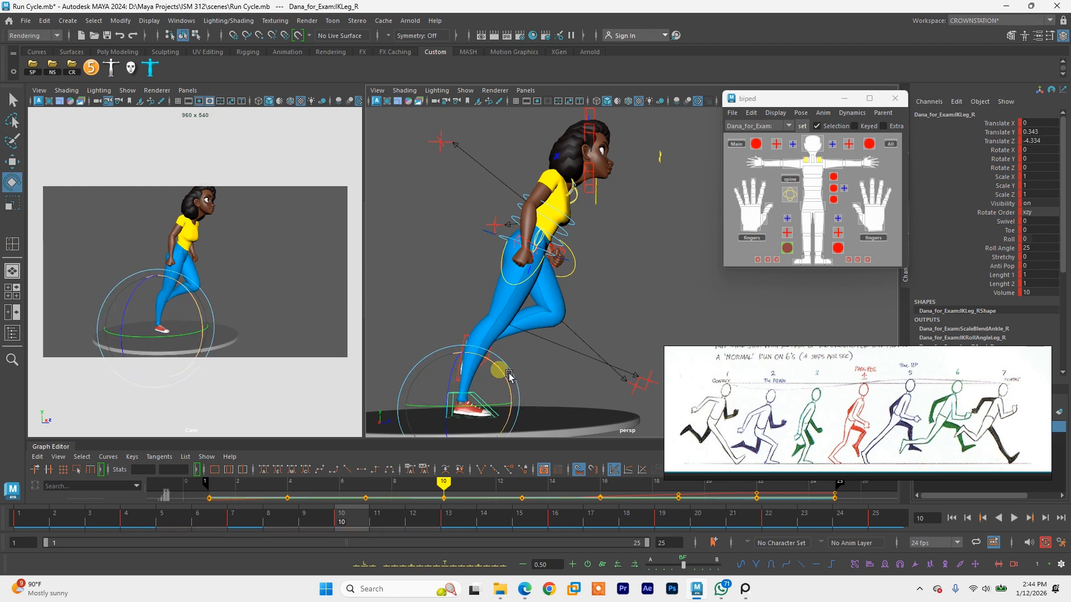
{"action": "middle_click_drag", "start_coordinate": [503, 366], "coordinate": [514, 346], "text": "alt"}
{"action": "scroll", "coordinate": [857, 446], "scroll_direction": "up", "scroll_amount": 2}
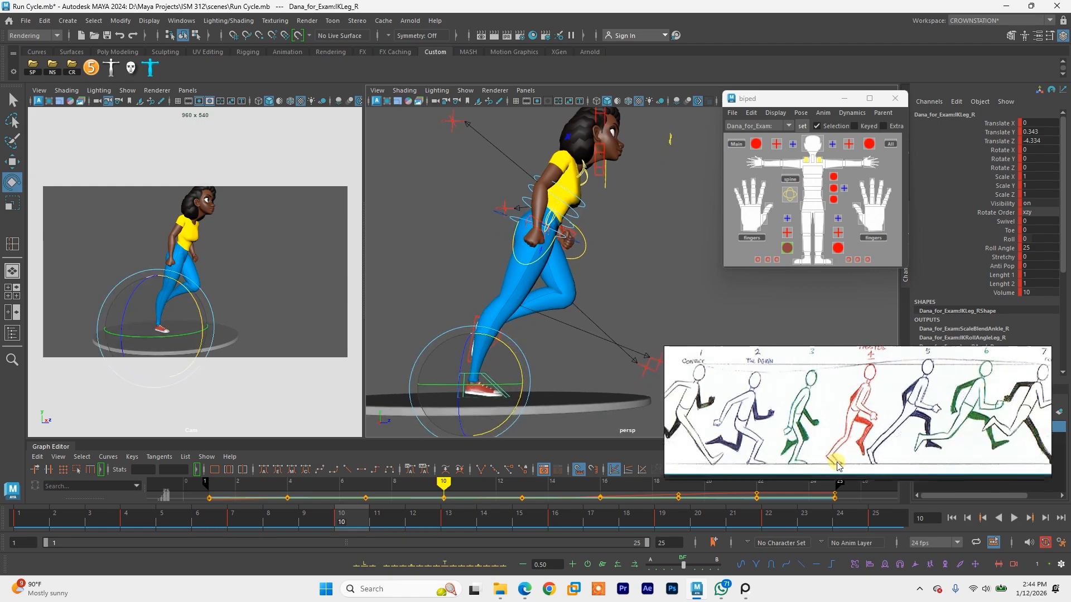
{"action": "middle_click_drag", "start_coordinate": [827, 475], "coordinate": [824, 447]}
{"action": "scroll", "coordinate": [816, 416], "scroll_direction": "up", "scroll_amount": 2}
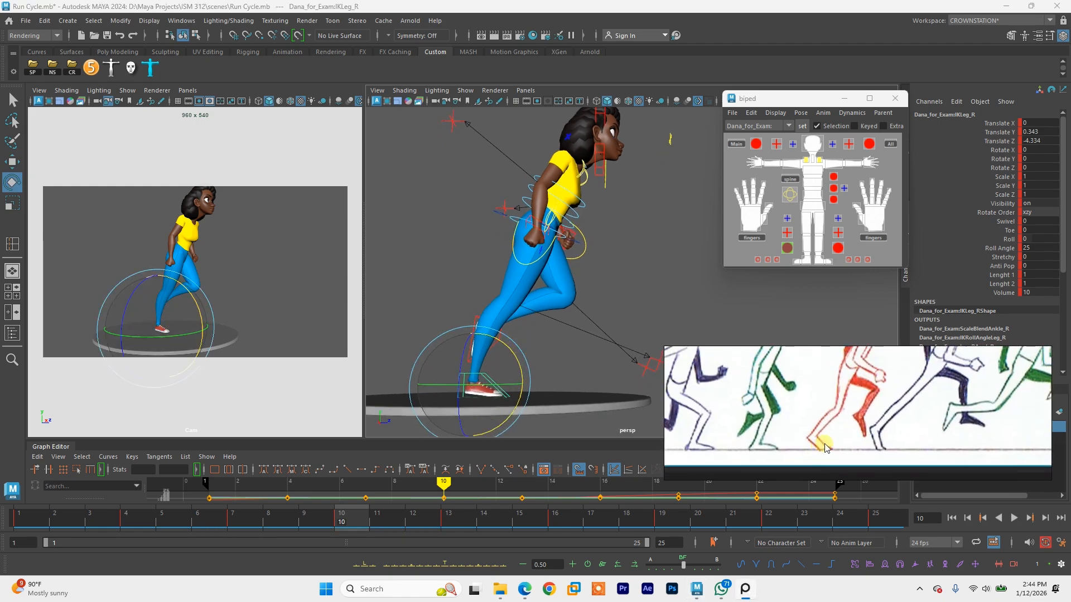
{"action": "middle_click_drag", "start_coordinate": [484, 357], "coordinate": [508, 345], "text": "alt"}
{"action": "left_click_drag", "start_coordinate": [548, 341], "coordinate": [542, 371], "text": "alt"}
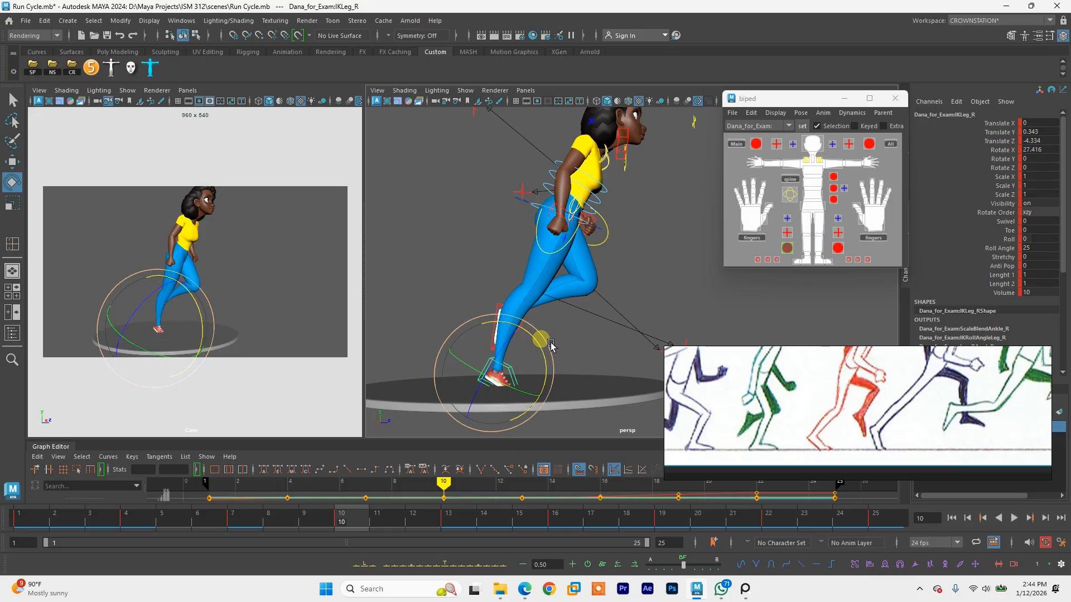
{"action": "key", "text": "ctrl+z"}
Step: Set the right foot's Roll to 5 at frame 10 and move the foot IK further back to about Translate Z -6.73
{"action": "key", "text": "q"}
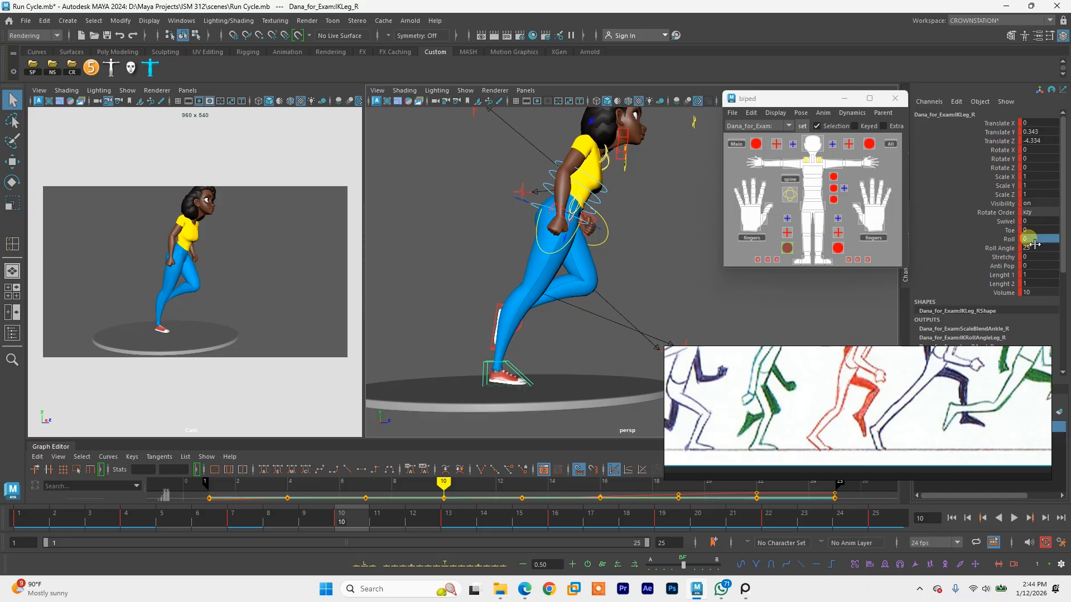
{"action": "type", "text": "3"}
{"action": "key", "text": "Return"}
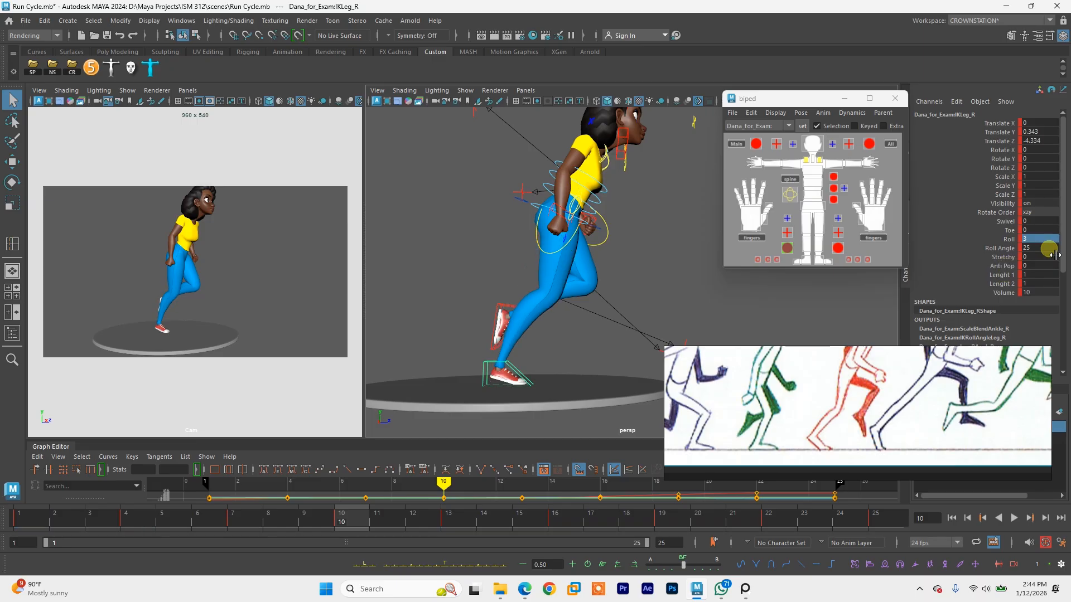
{"action": "double_click", "coordinate": [1037, 239]}
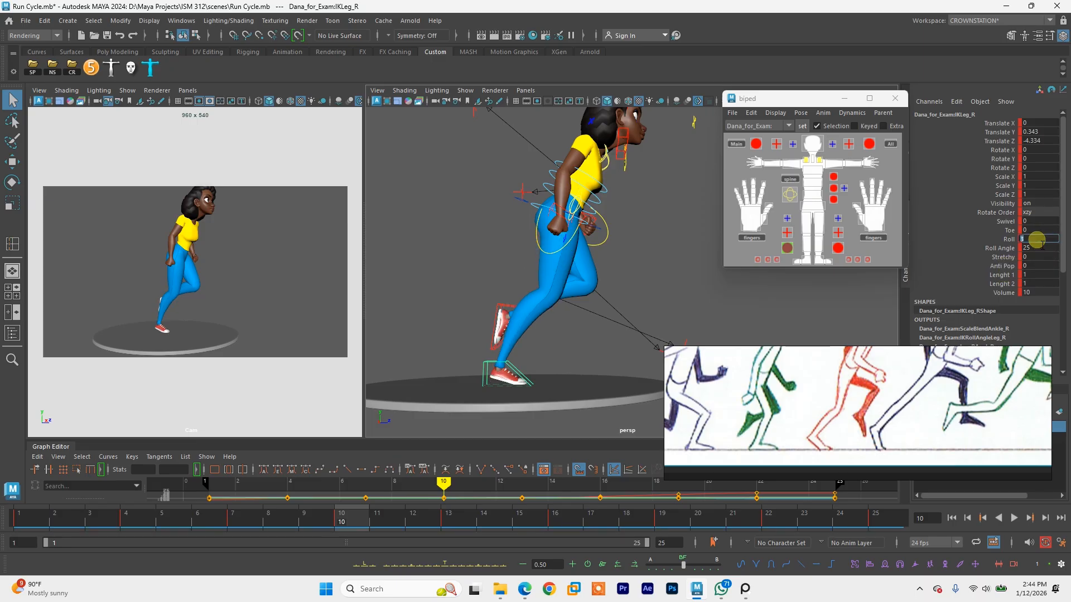
{"action": "key", "text": "Return"}
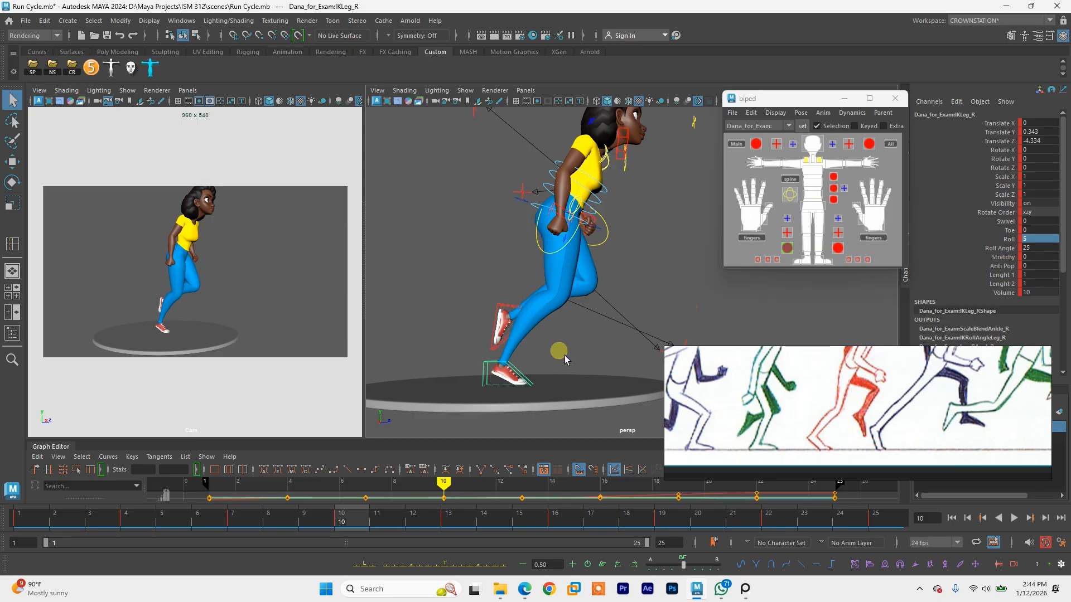
{"action": "key", "text": "w"}
{"action": "left_click_drag", "start_coordinate": [548, 376], "coordinate": [430, 359]}
Step: Shift the hip root sideways together with both hand IKs and elbow pole vectors at frame 10, to about Translate X 0.852
{"action": "left_click_drag", "start_coordinate": [614, 337], "coordinate": [580, 318], "text": "alt"}
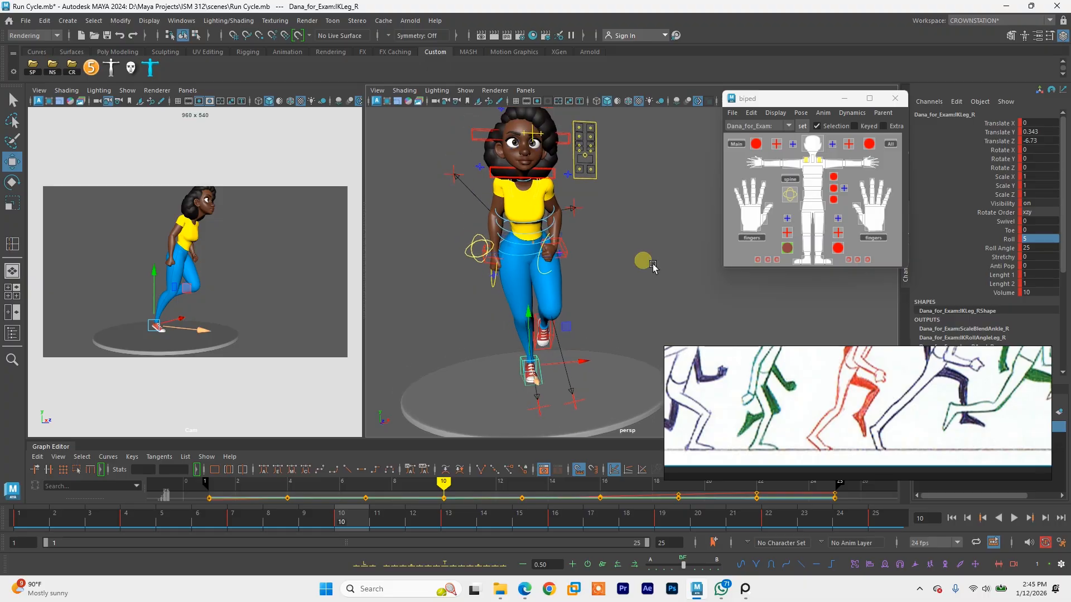
{"action": "left_click", "coordinate": [756, 144]}
{"action": "left_click", "coordinate": [777, 144], "text": "shift"}
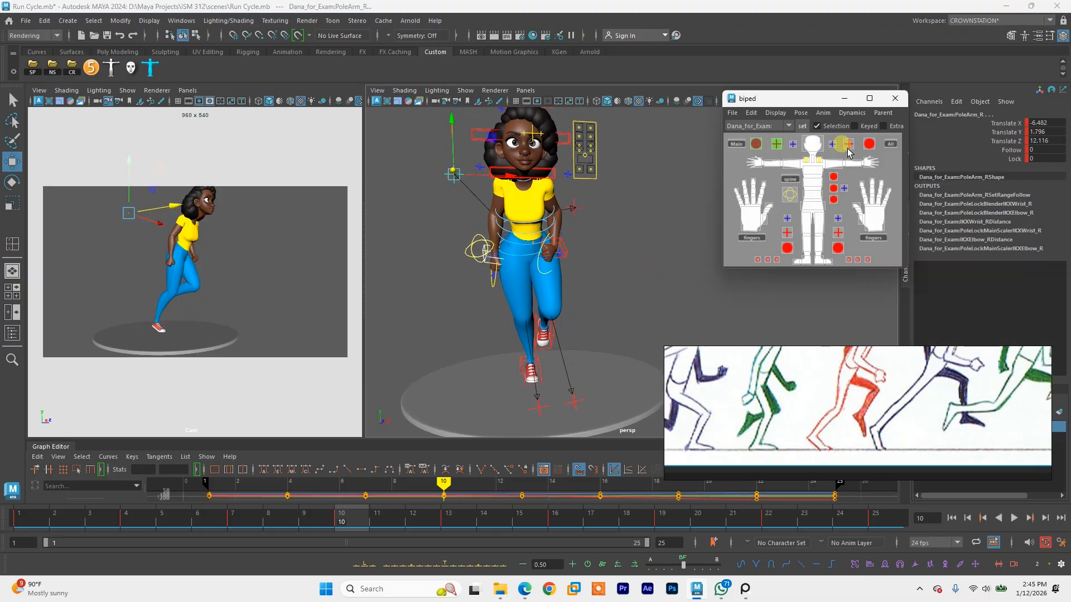
{"action": "left_click", "coordinate": [848, 143], "text": "shift"}
{"action": "left_click", "coordinate": [869, 144], "text": "shift"}
{"action": "left_click", "coordinate": [817, 207]}
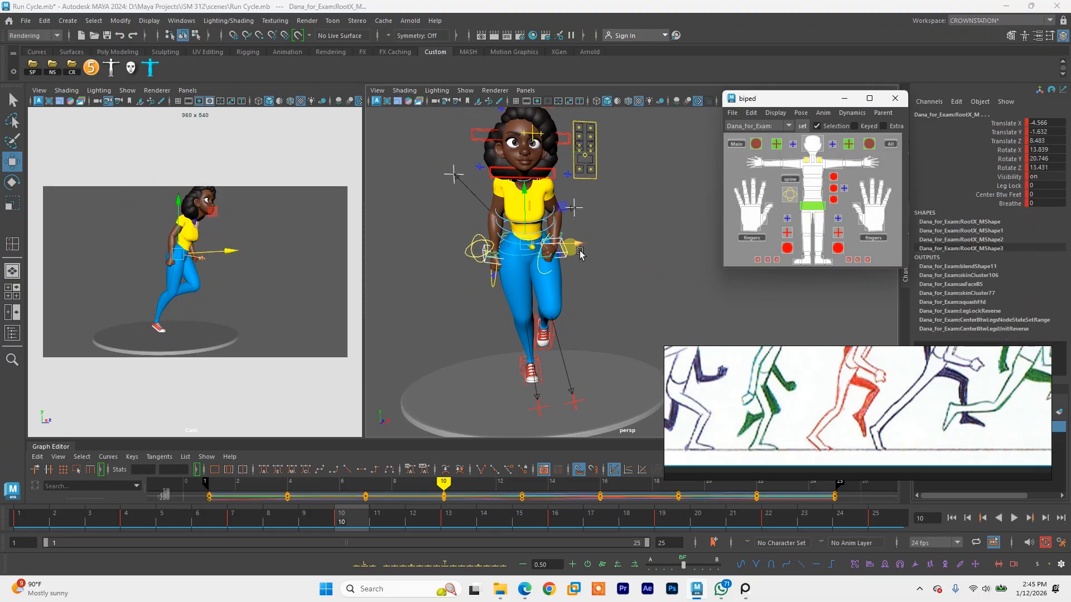
{"action": "left_click_drag", "start_coordinate": [575, 251], "coordinate": [599, 251]}
Step: Compare the poses at frames 7 and 10 from the side and the front to judge the hip shift
{"action": "left_click_drag", "start_coordinate": [238, 514], "coordinate": [253, 522]}
{"action": "left_click_drag", "start_coordinate": [601, 268], "coordinate": [502, 254], "text": "alt"}
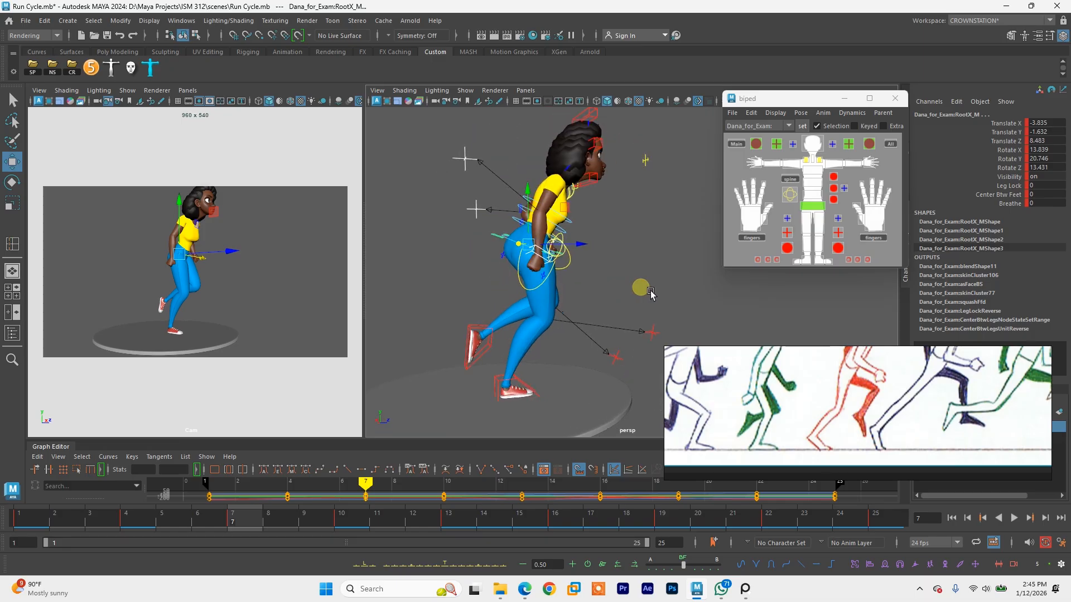
{"action": "left_click", "coordinate": [306, 468]}
{"action": "left_click", "coordinate": [348, 517]}
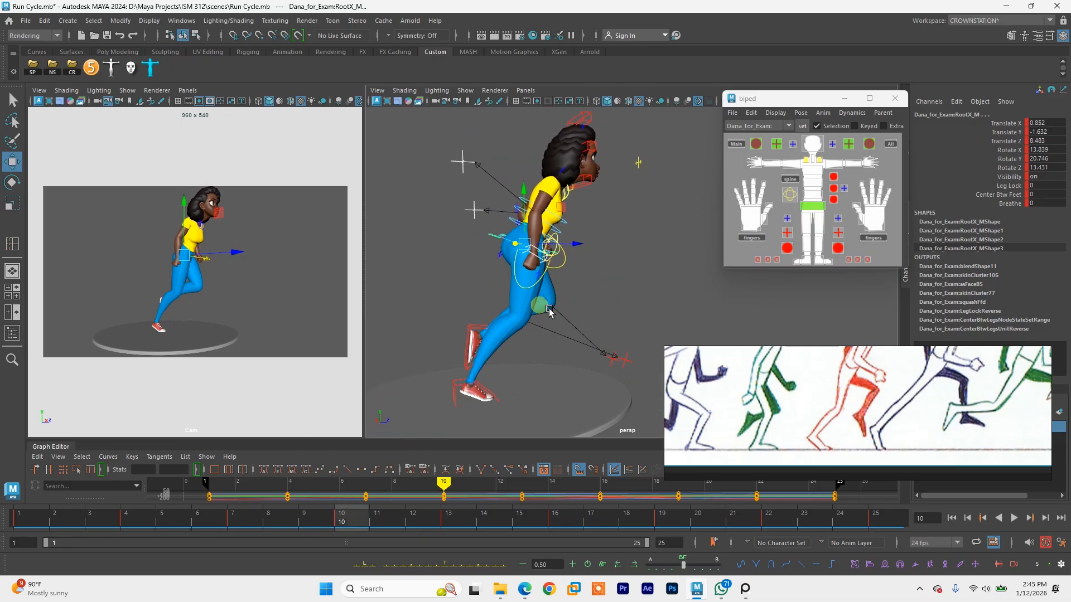
{"action": "left_click_drag", "start_coordinate": [549, 312], "coordinate": [285, 450], "text": "alt"}
{"action": "left_click", "coordinate": [246, 518]}
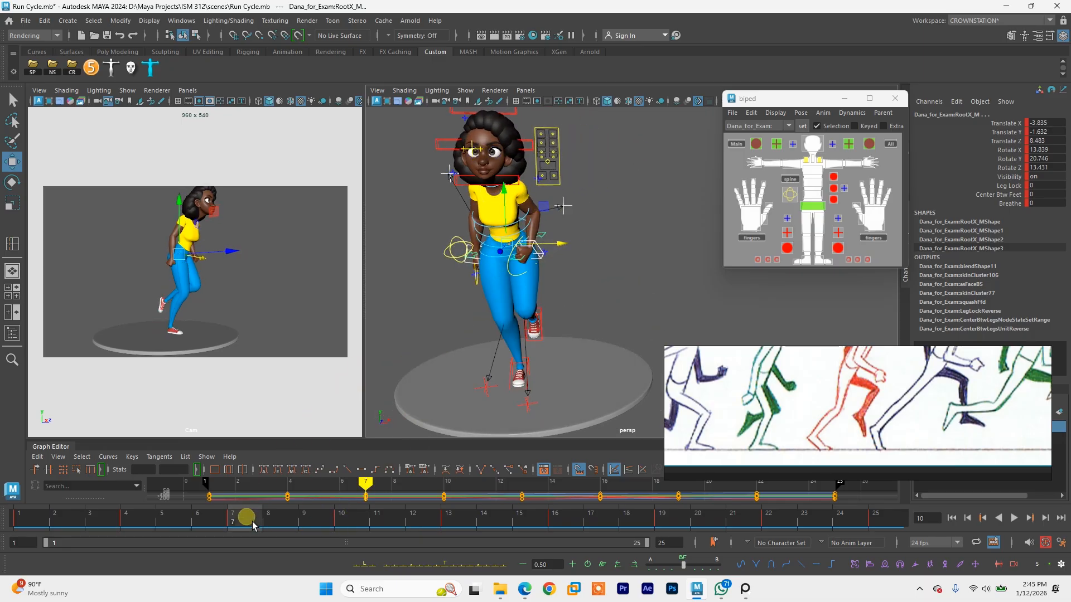
{"action": "mouse_move", "coordinate": [252, 522]}
{"action": "left_mouse_down"}
{"action": "mouse_move", "coordinate": [323, 521]}
{"action": "mouse_move", "coordinate": [132, 519]}
{"action": "mouse_move", "coordinate": [268, 524]}
{"action": "left_mouse_up"}
{"action": "left_click_drag", "start_coordinate": [321, 526], "coordinate": [352, 528]}
{"action": "left_click_drag", "start_coordinate": [574, 338], "coordinate": [651, 332], "text": "alt"}
Step: Bring the left foot IK forward and down at frame 10, to about Translate Y 5.183, Z 11.536, and rotate it to X 18.666
{"action": "left_click", "coordinate": [552, 343]}
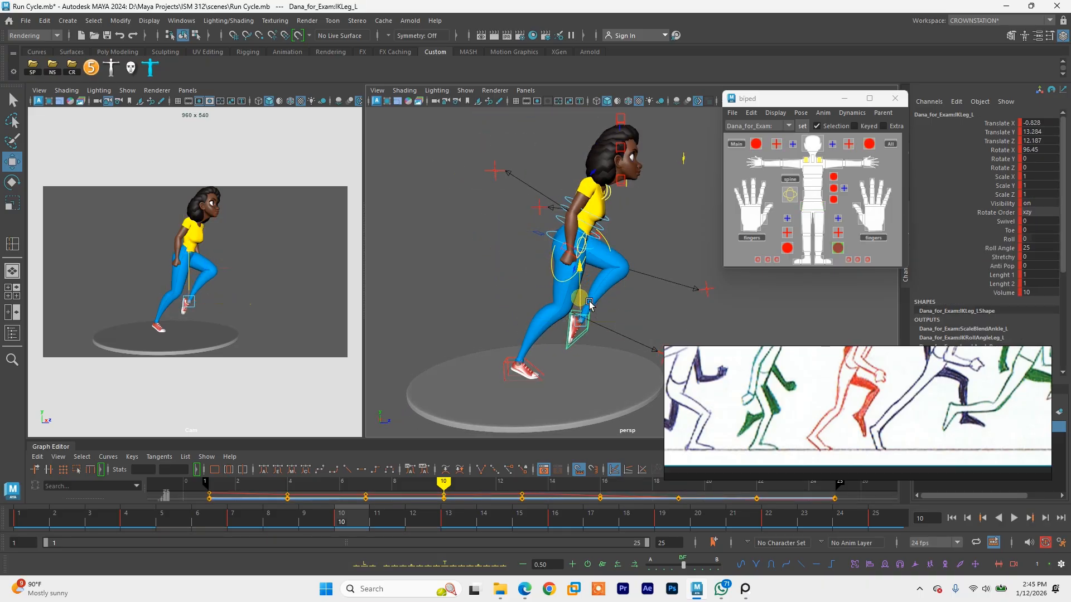
{"action": "left_click_drag", "start_coordinate": [593, 278], "coordinate": [563, 309]}
{"action": "key", "text": "e"}
{"action": "left_click_drag", "start_coordinate": [607, 350], "coordinate": [578, 349], "text": "alt"}
{"action": "key", "text": "w"}
Step: Refine the left foot IK against the reference chart, to about Translate Y 5.512, Z 10.551 and Rotate X 43.347
{"action": "scroll", "coordinate": [857, 418], "scroll_direction": "down", "scroll_amount": 2}
{"action": "middle_click_drag", "start_coordinate": [857, 418], "coordinate": [811, 448]}
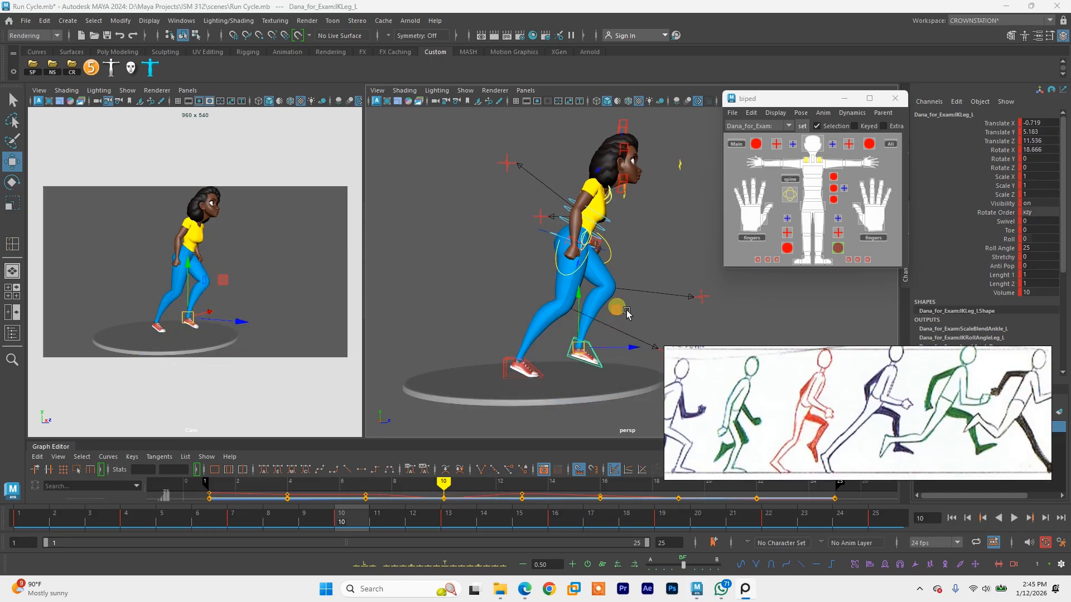
{"action": "middle_click_drag", "start_coordinate": [610, 293], "coordinate": [602, 309], "text": "alt"}
{"action": "mouse_move", "coordinate": [579, 367]}
{"action": "left_mouse_down"}
{"action": "mouse_move", "coordinate": [614, 364]}
{"action": "mouse_move", "coordinate": [581, 368]}
{"action": "left_mouse_up"}
{"action": "key", "text": "e"}
{"action": "key", "text": "w"}
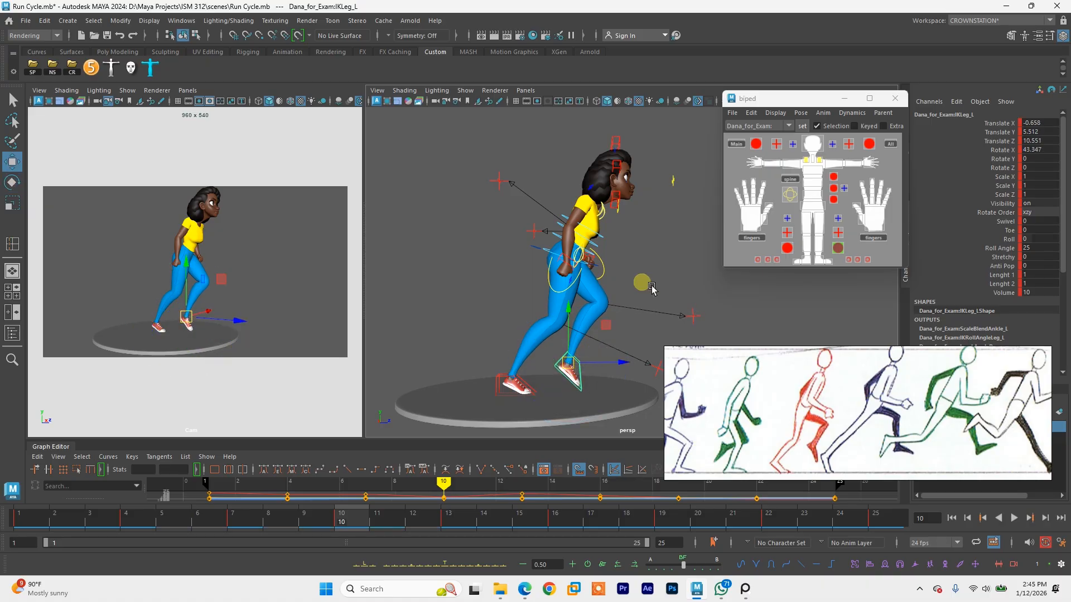
Step: Move the hip root with the hand IKs and elbow poles forward and slightly down, to about Translate Y -1.954, Z 9.983
{"action": "left_click", "coordinate": [790, 169]}
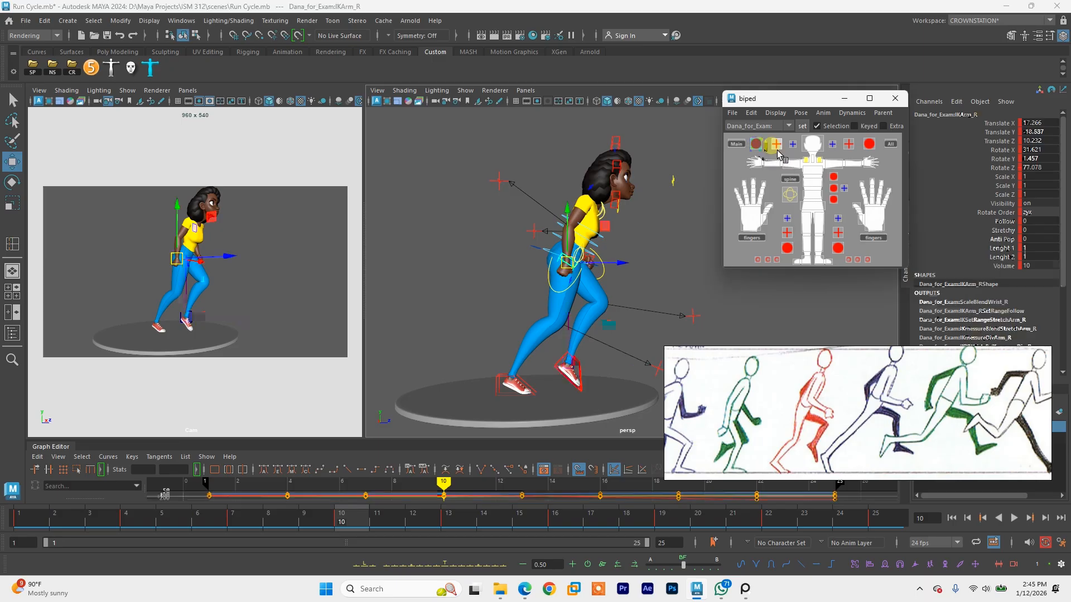
{"action": "left_click", "coordinate": [776, 144]}
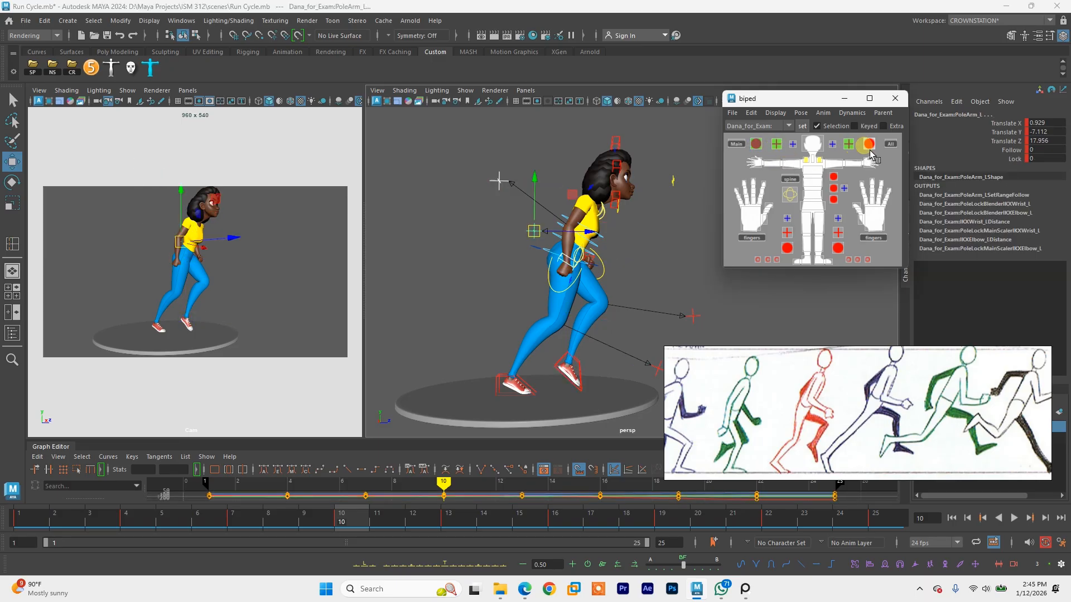
{"action": "left_click", "coordinate": [835, 199]}
{"action": "left_click", "coordinate": [818, 216]}
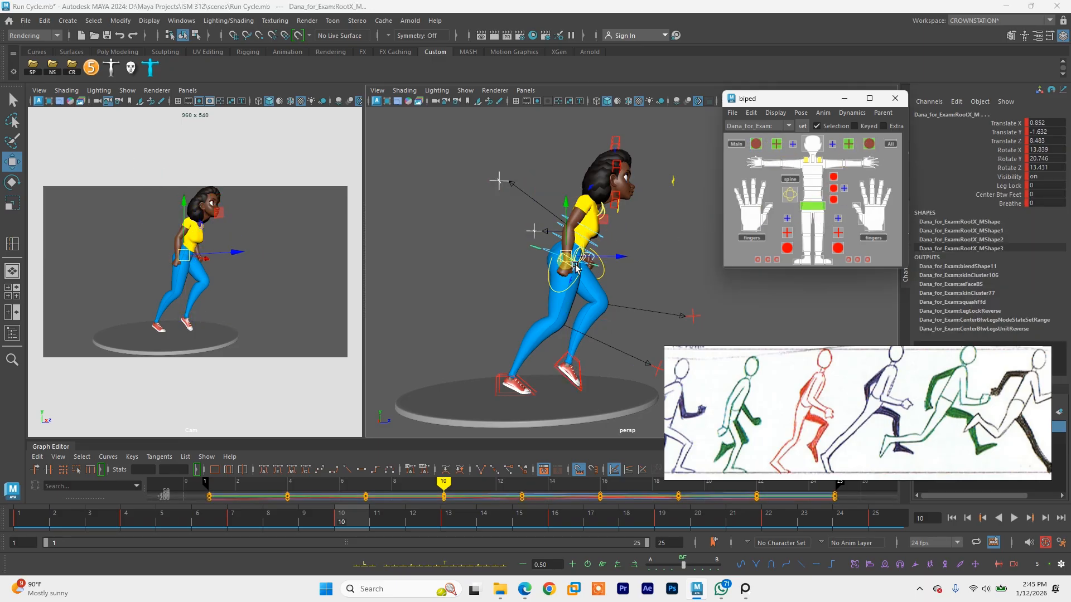
{"action": "left_click_drag", "start_coordinate": [568, 239], "coordinate": [583, 240]}
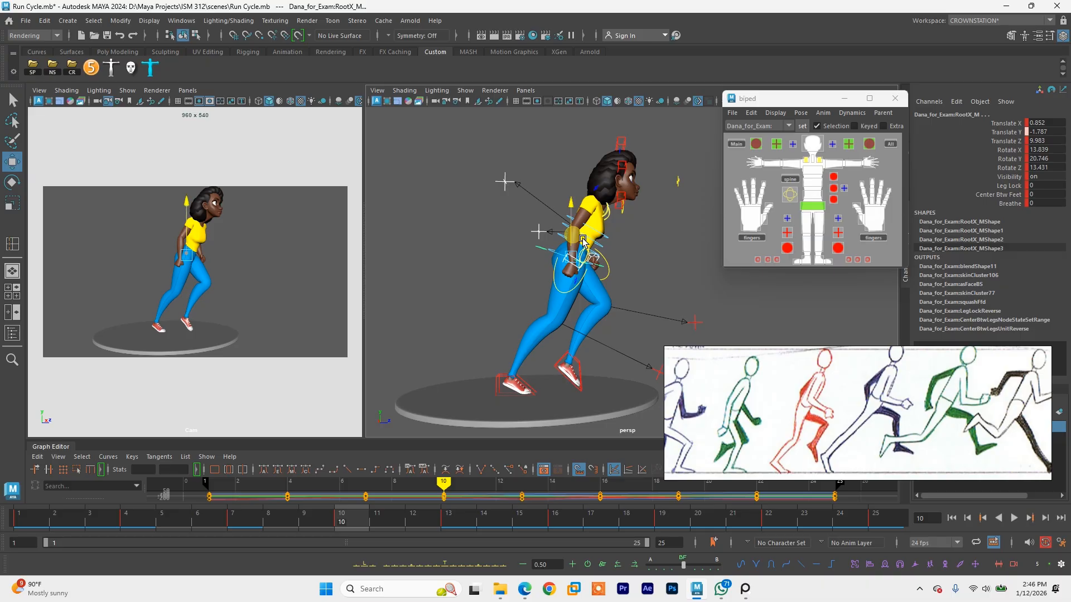
{"action": "key", "text": "ctrl+z"}
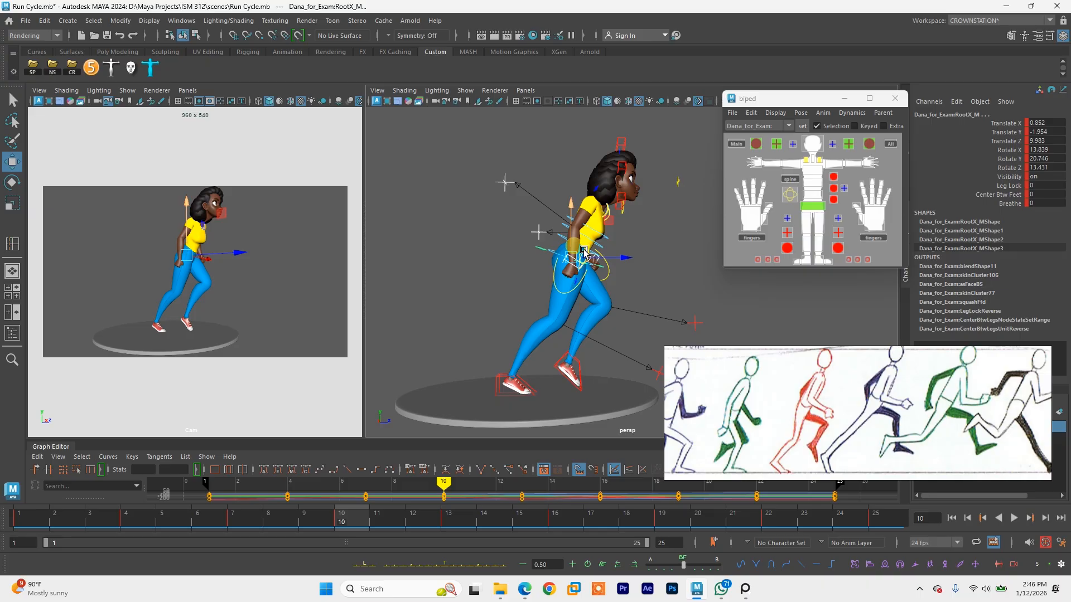
Step: Swing the right hand IK forward to about Translate X 16.878, Y -16.375, Z 22.479, rotating it to X -44.256, Y 12.886, Z 88.25
{"action": "left_click", "coordinate": [639, 224]}
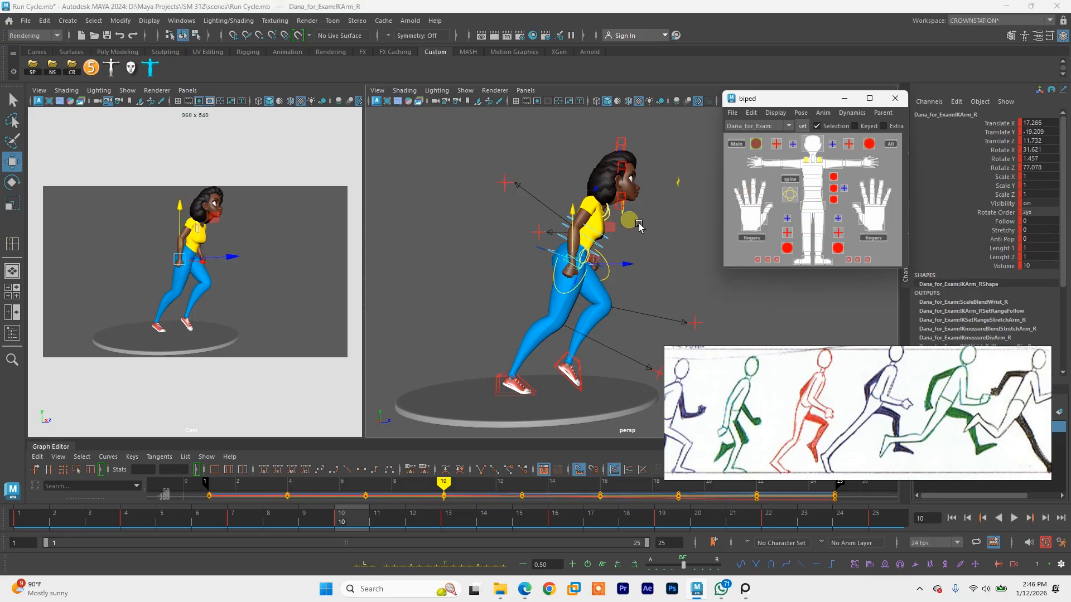
{"action": "left_click_drag", "start_coordinate": [621, 268], "coordinate": [650, 267]}
{"action": "key", "text": "e"}
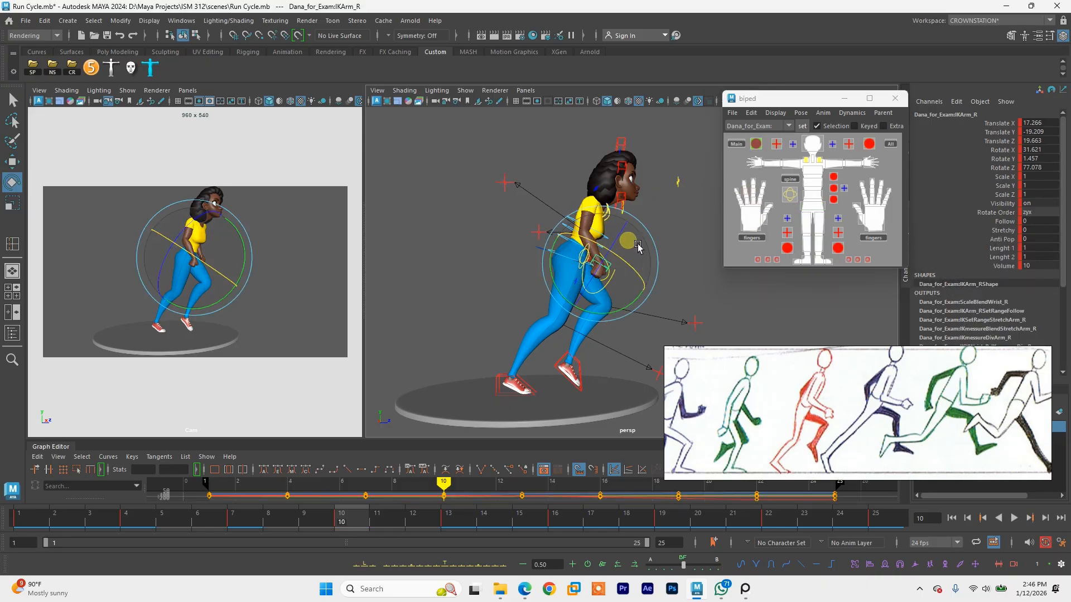
{"action": "left_click_drag", "start_coordinate": [561, 261], "coordinate": [622, 261]}
{"action": "key", "text": "w"}
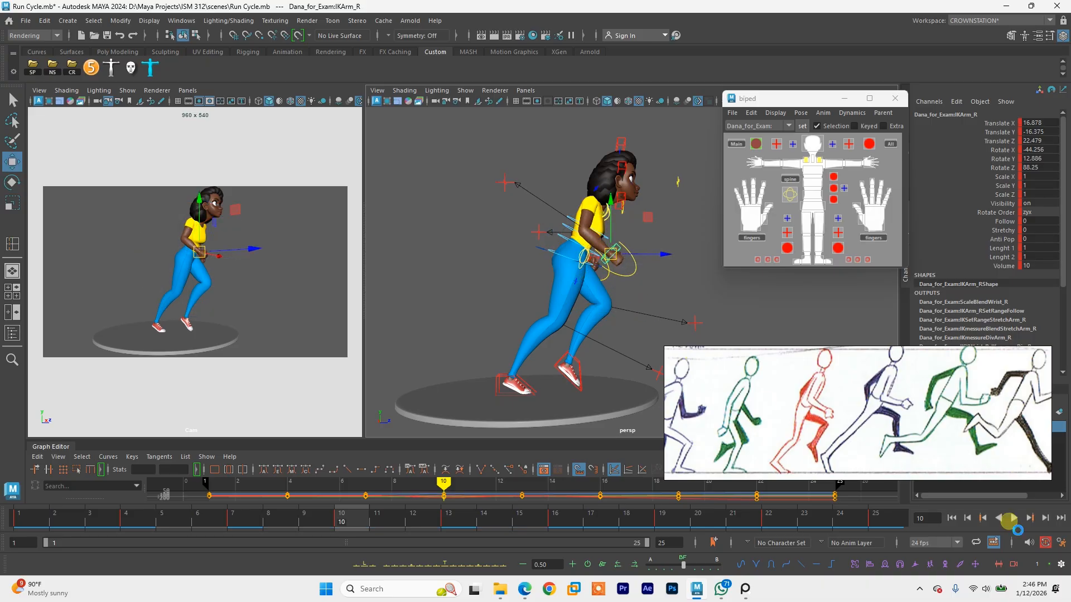
Step: Save the scene with the current frame 10 pose
{"action": "key", "text": "ctrl+s"}
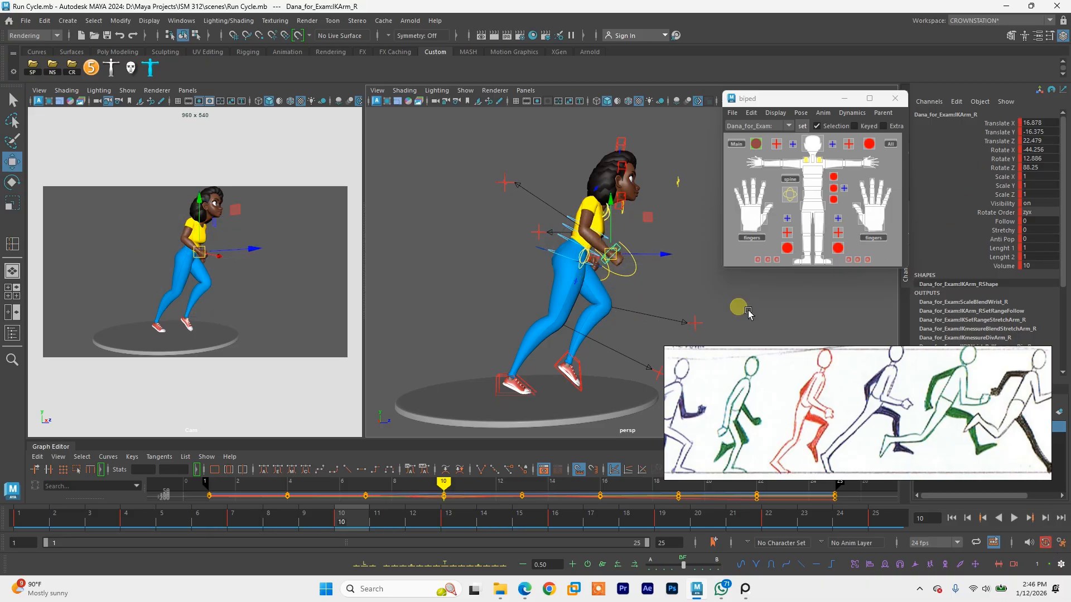
{"action": "left_click_drag", "start_coordinate": [607, 377], "coordinate": [556, 329], "text": "alt"}
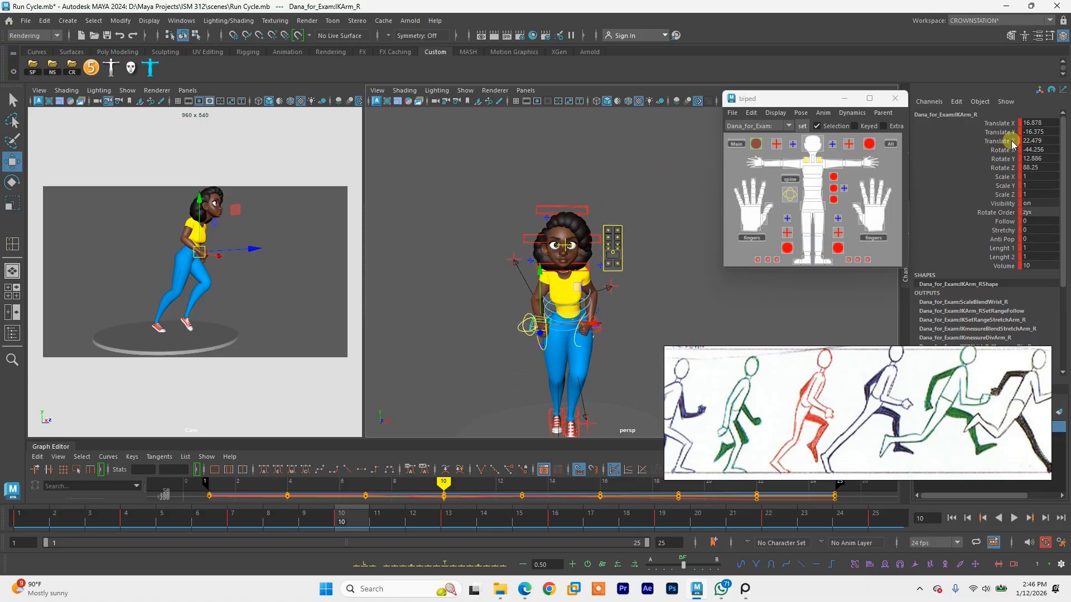
{"action": "left_click_drag", "start_coordinate": [564, 332], "coordinate": [552, 329]}
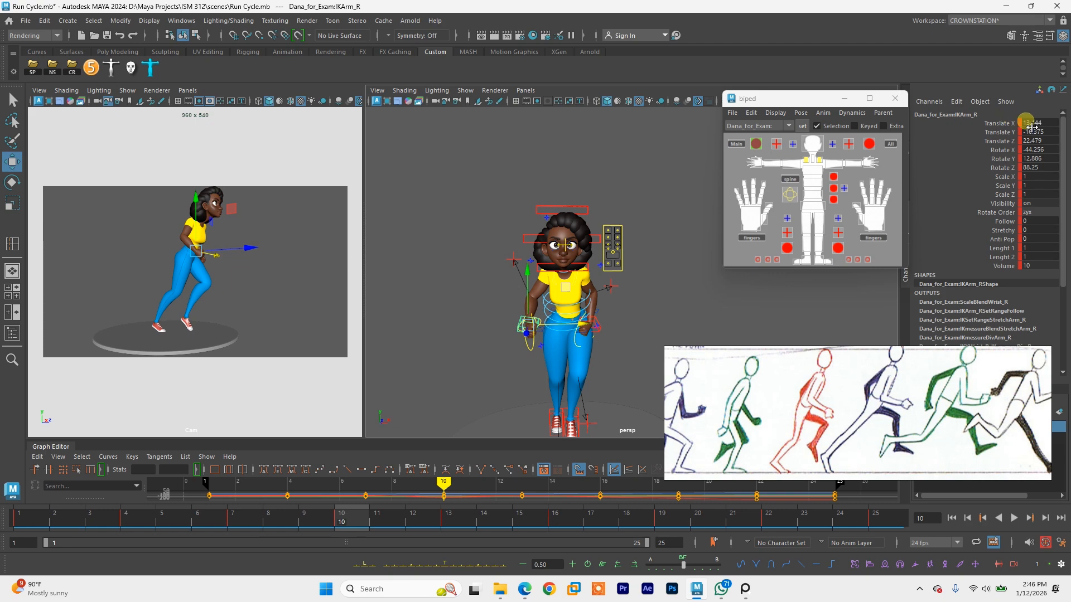
{"action": "key", "text": "ctrl+z"}
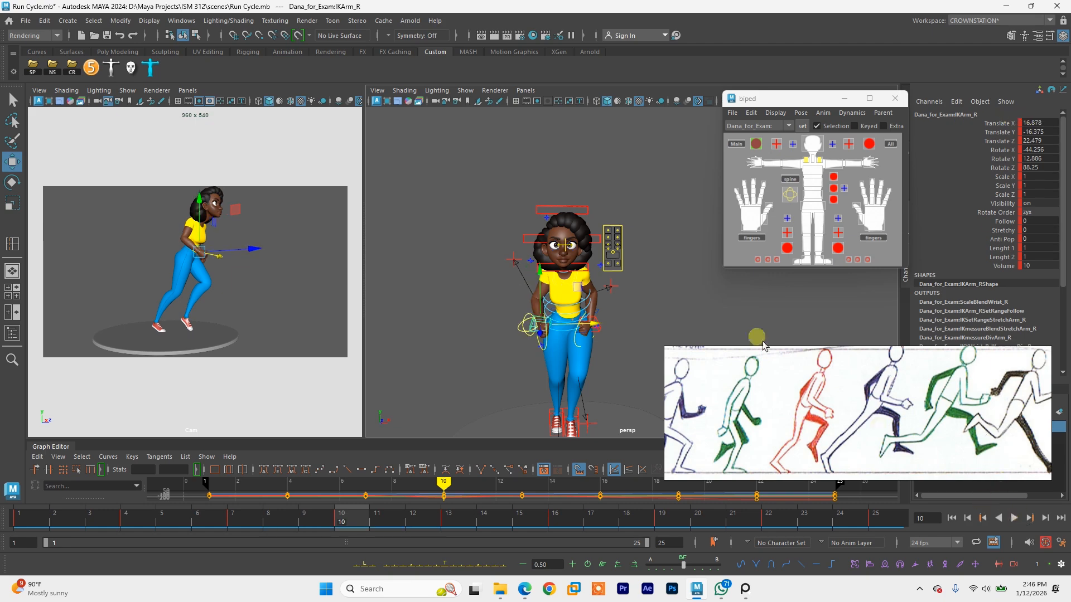
Step: Reposition the right elbow pole lower and nudge the right hand IK forward, to about Translate X 16.911, Z 23.833
{"action": "left_click_drag", "start_coordinate": [763, 344], "coordinate": [668, 313], "text": "alt"}
{"action": "left_click", "coordinate": [423, 262]}
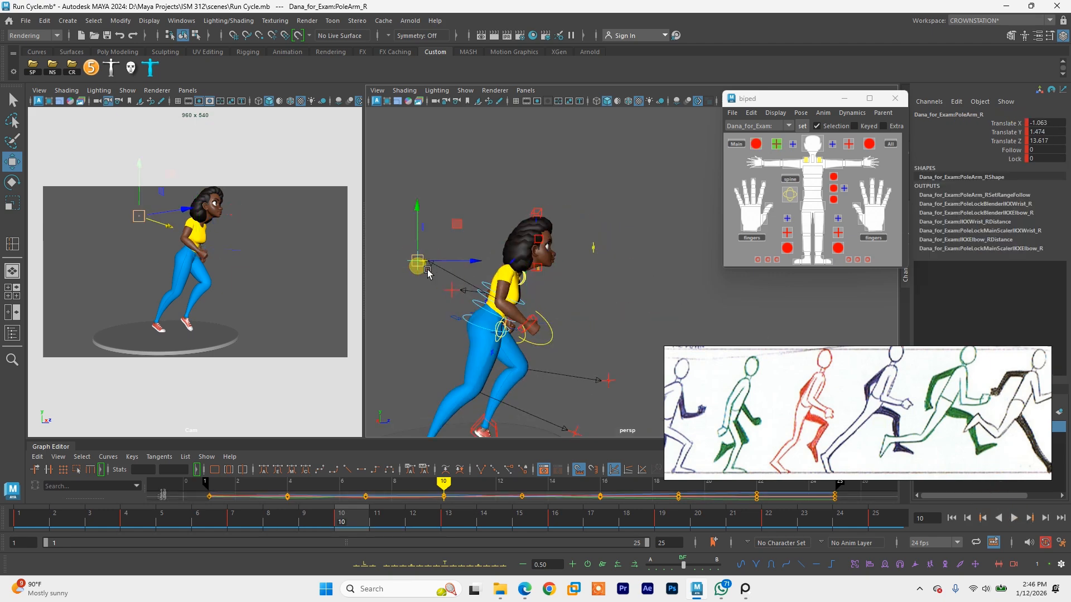
{"action": "left_click_drag", "start_coordinate": [460, 298], "coordinate": [606, 316], "text": "alt"}
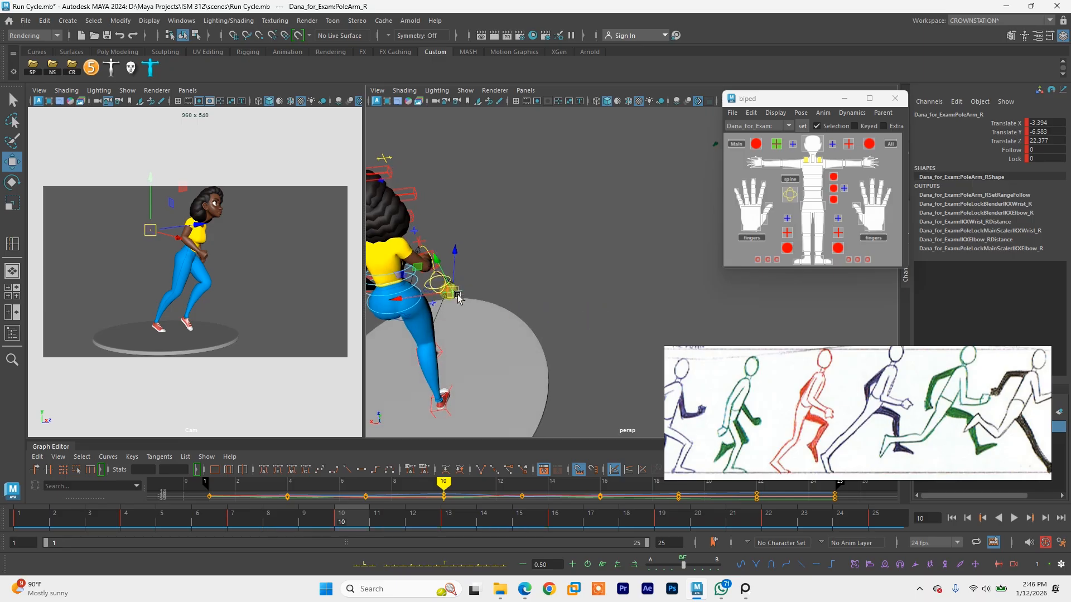
{"action": "left_click_drag", "start_coordinate": [452, 291], "coordinate": [430, 305]}
{"action": "left_click_drag", "start_coordinate": [518, 248], "coordinate": [585, 247], "text": "alt"}
{"action": "left_click", "coordinate": [574, 252]}
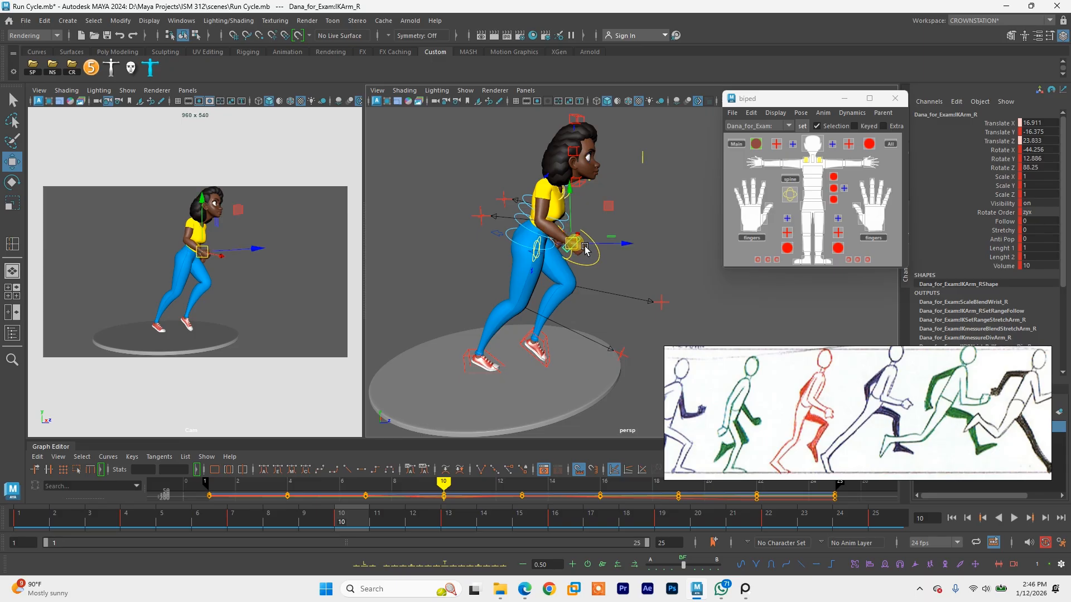
{"action": "middle_click_drag", "start_coordinate": [607, 257], "coordinate": [586, 281], "text": "alt"}
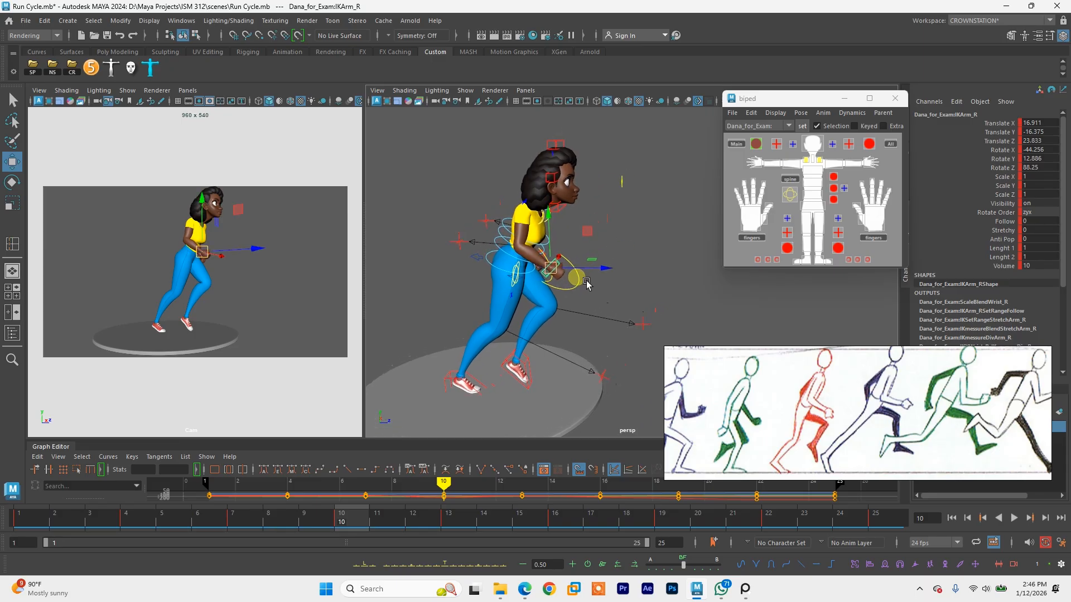
Step: Move the left hand IK to about Translate X -12.769, Y -16.261, Z 13.313 and rotate it to X -23.54, Y -23.008, Z -80.942
{"action": "left_click", "coordinate": [869, 144]}
{"action": "left_click_drag", "start_coordinate": [608, 234], "coordinate": [739, 268], "text": "alt"}
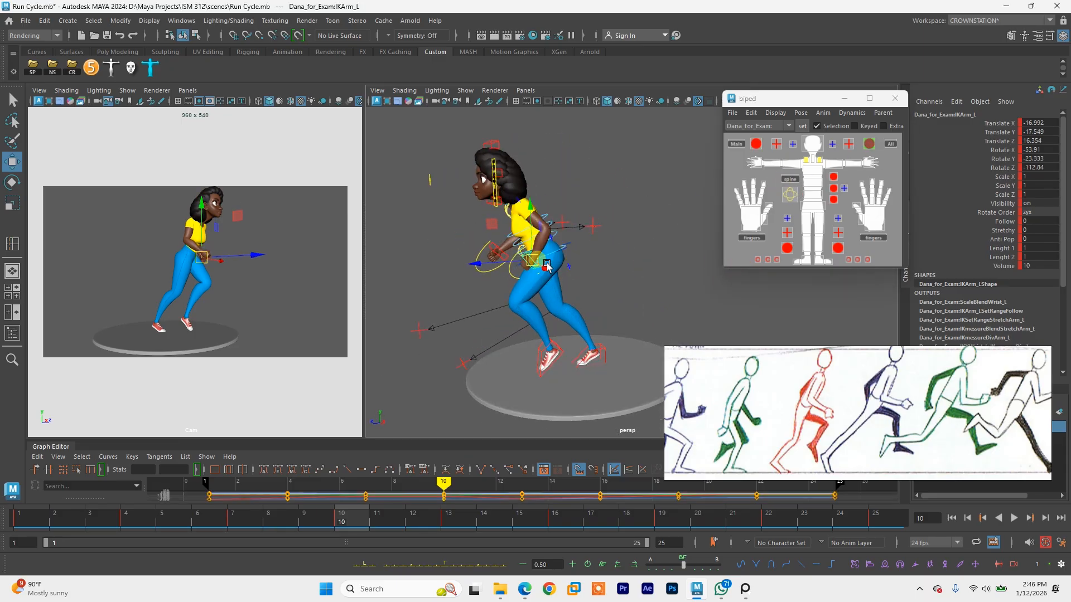
{"action": "left_click_drag", "start_coordinate": [539, 265], "coordinate": [552, 265]}
{"action": "key", "text": "e"}
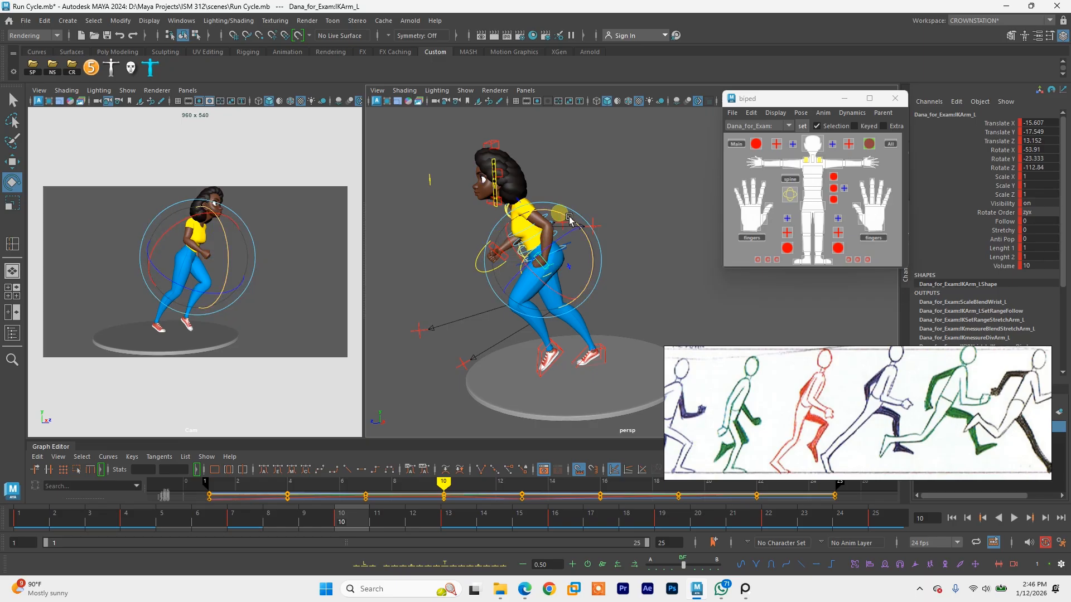
{"action": "left_click_drag", "start_coordinate": [533, 210], "coordinate": [532, 210]}
{"action": "left_click_drag", "start_coordinate": [529, 249], "coordinate": [630, 253], "text": "alt"}
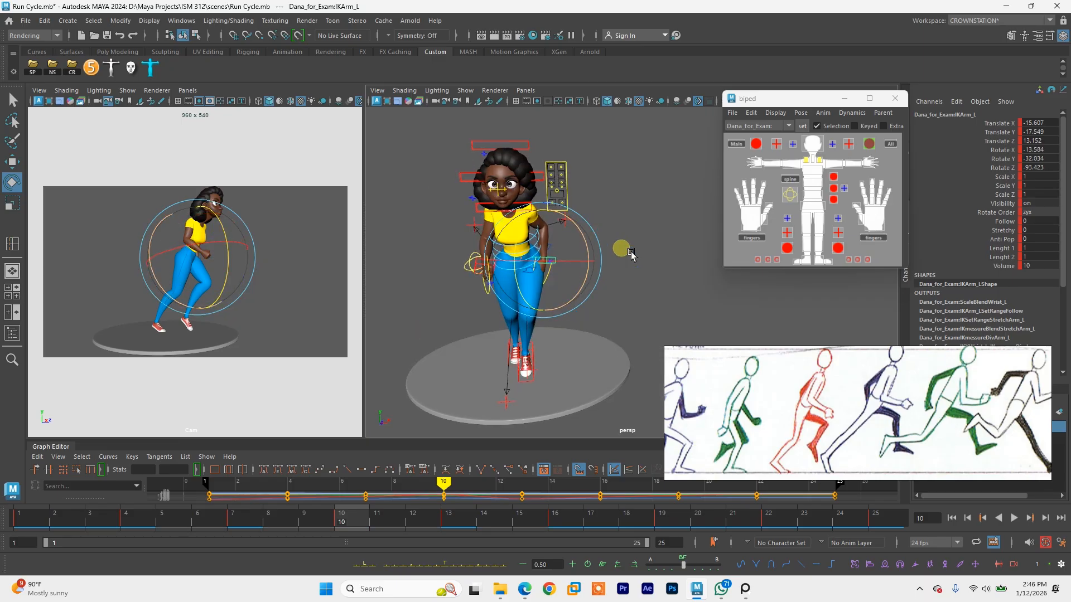
{"action": "key", "text": "w"}
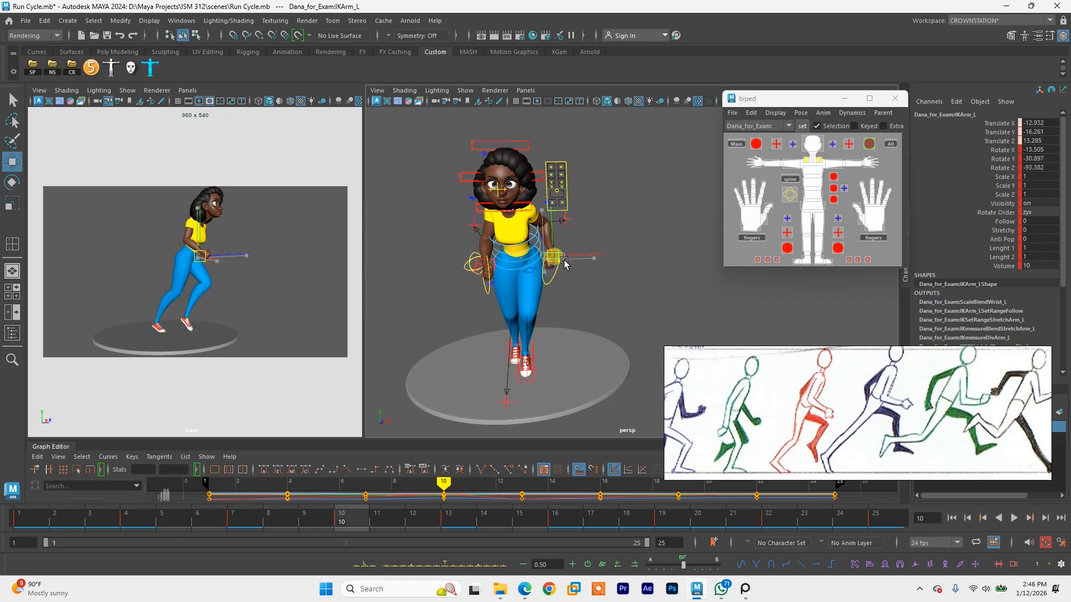
{"action": "key", "text": "e"}
{"action": "left_click_drag", "start_coordinate": [564, 263], "coordinate": [542, 277]}
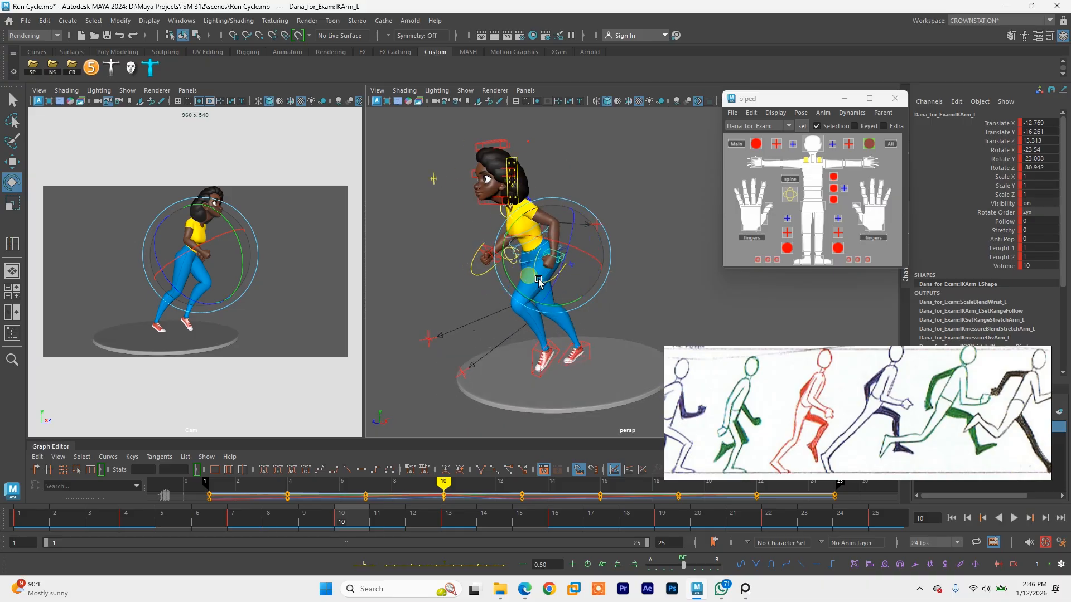
Step: Rotate the left scapula control to about X 0.327, Y 12.491, Z -25.496
{"action": "right_click_drag", "start_coordinate": [542, 277], "coordinate": [611, 307], "text": "alt"}
{"action": "middle_click_drag", "start_coordinate": [543, 246], "coordinate": [640, 332], "text": "alt"}
{"action": "left_click", "coordinate": [536, 275]}
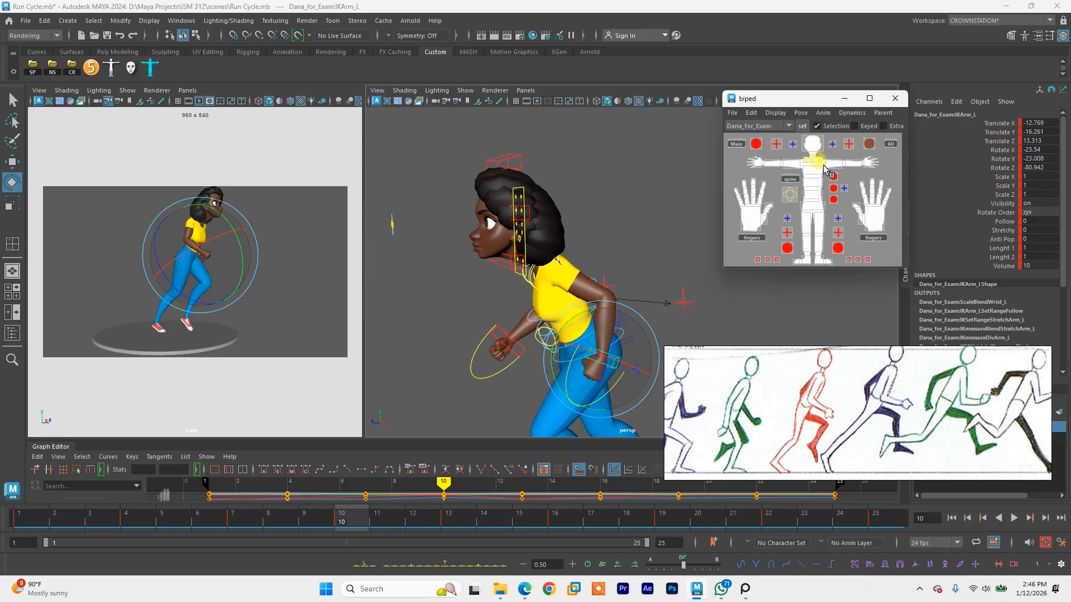
{"action": "left_click_drag", "start_coordinate": [536, 275], "coordinate": [553, 276]}
{"action": "left_click", "coordinate": [920, 589]}
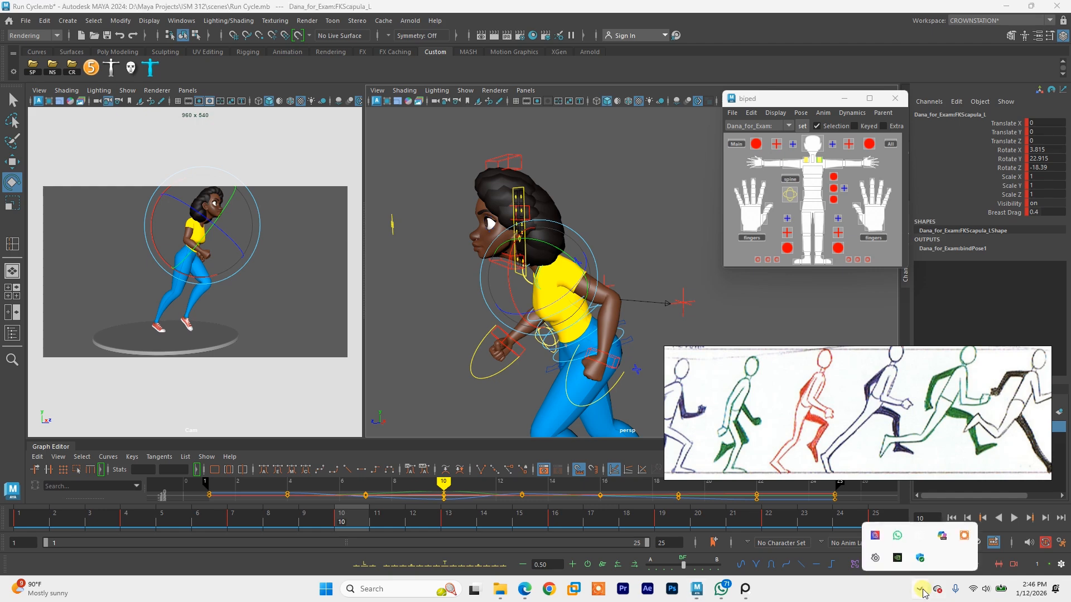
{"action": "left_click_drag", "start_coordinate": [628, 286], "coordinate": [472, 292], "text": "alt"}
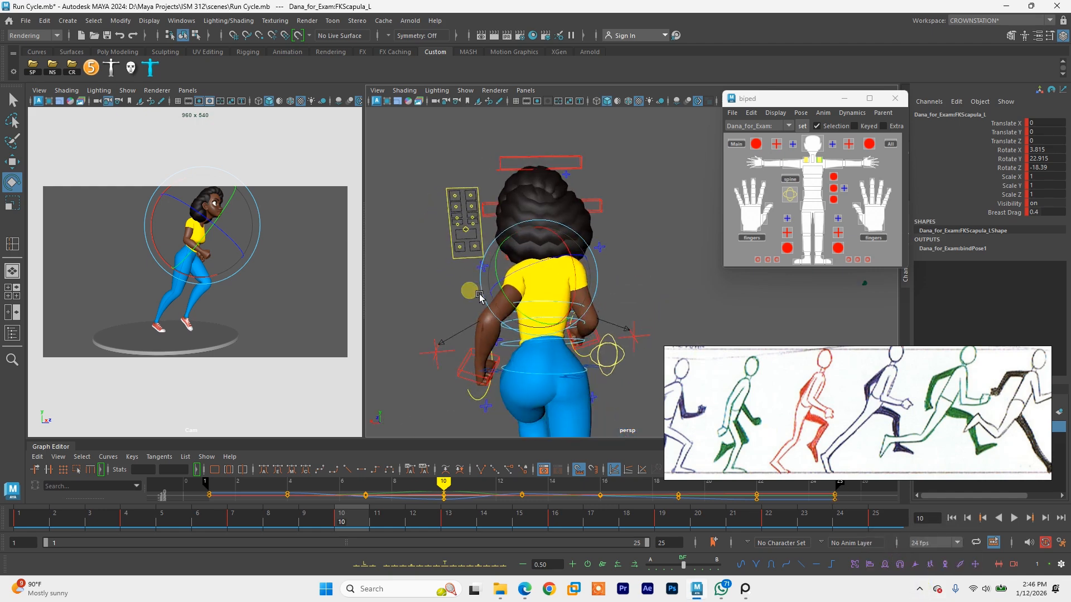
{"action": "left_click_drag", "start_coordinate": [495, 257], "coordinate": [513, 255]}
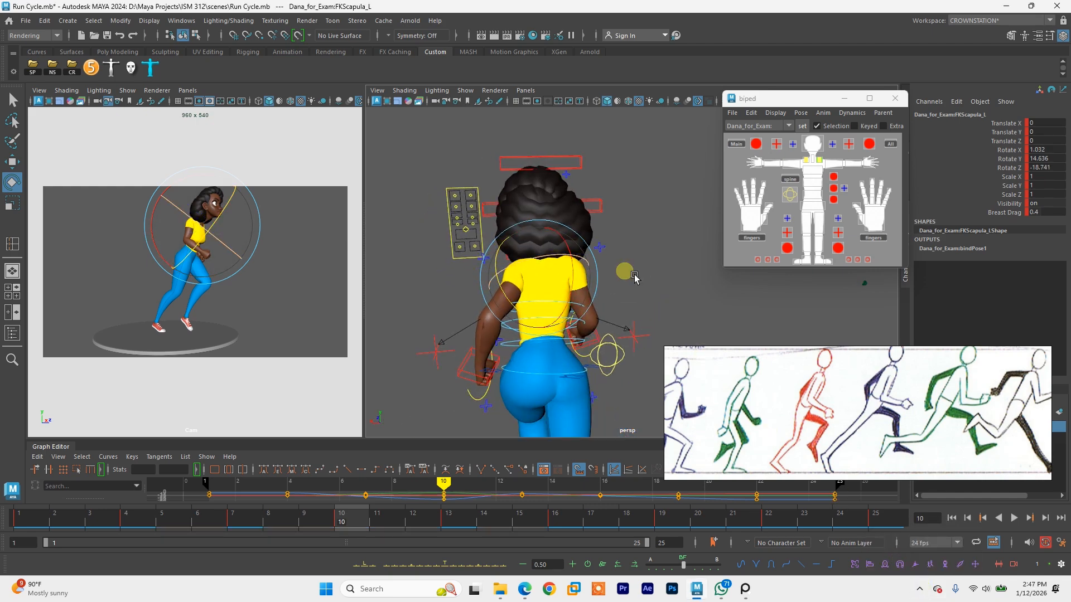
{"action": "left_click_drag", "start_coordinate": [631, 277], "coordinate": [532, 276], "text": "alt"}
{"action": "key", "text": "q"}
Step: Rotate the chest and spine controls together at frame 10, to about Rotate X -12.524
{"action": "left_click", "coordinate": [836, 161]}
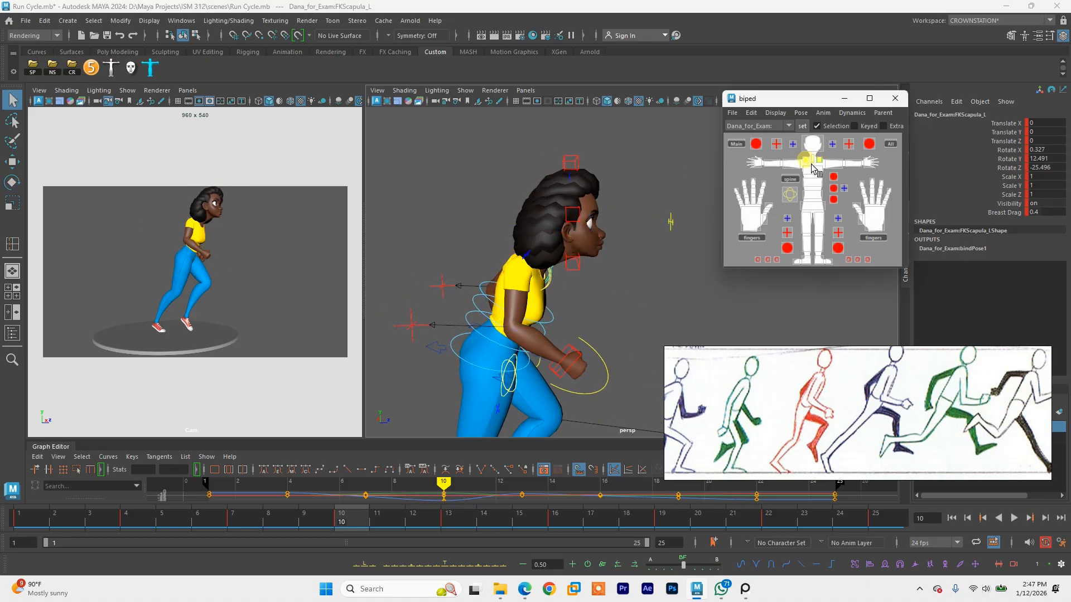
{"action": "key", "text": "e"}
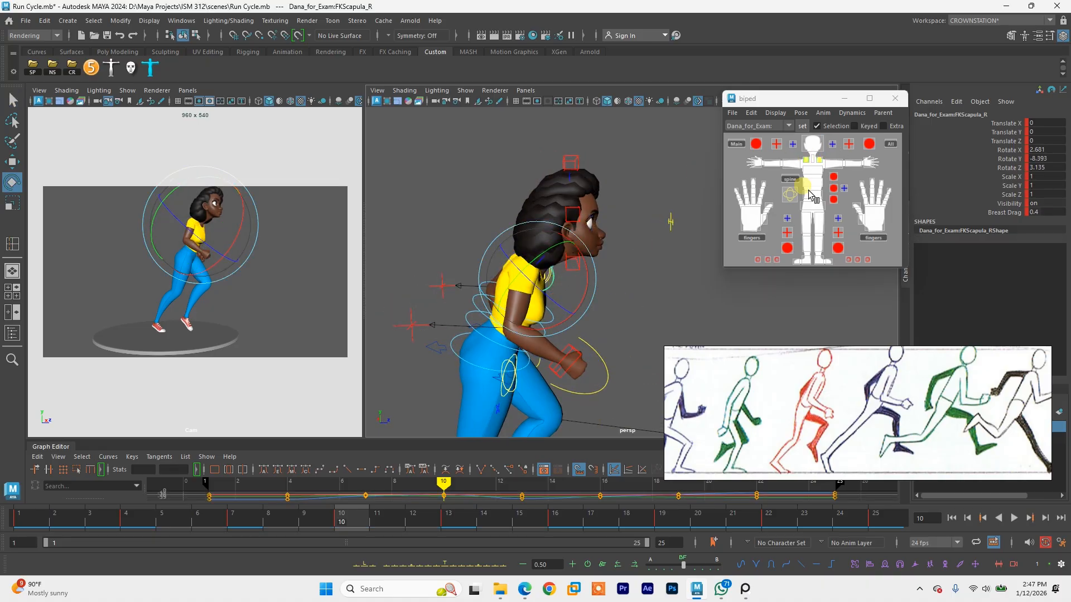
{"action": "left_click", "coordinate": [812, 180]}
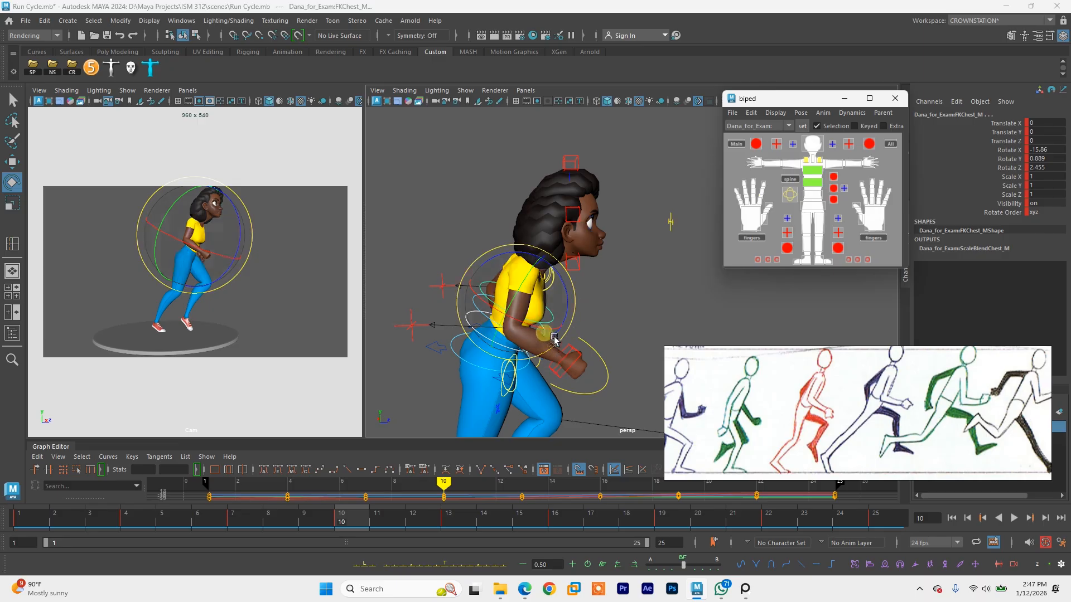
{"action": "middle_click_drag", "start_coordinate": [549, 331], "coordinate": [566, 307], "text": "alt"}
{"action": "left_click_drag", "start_coordinate": [566, 309], "coordinate": [569, 308]}
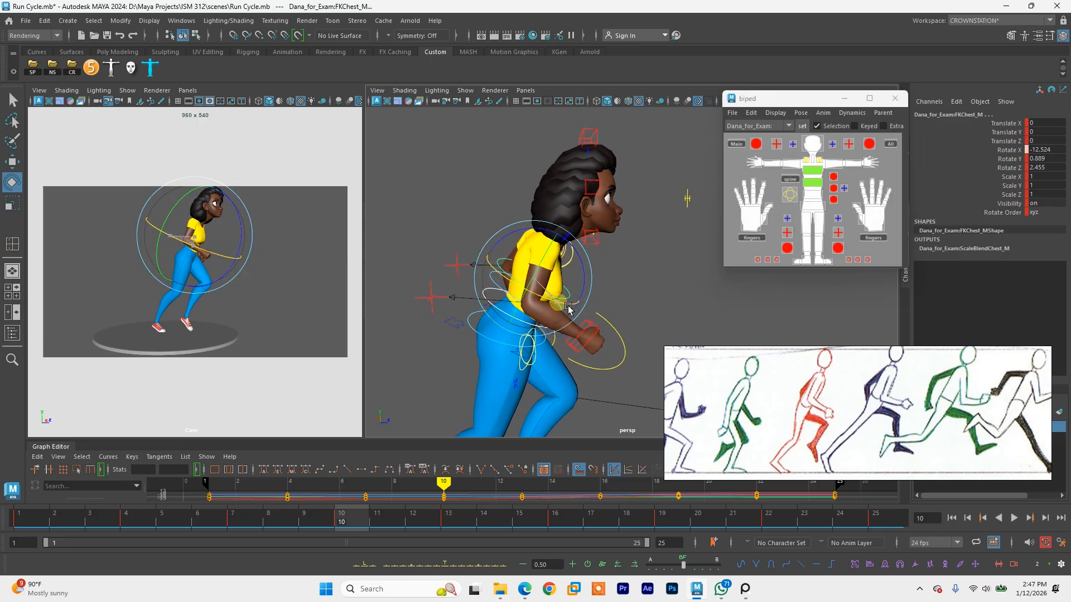
Step: Rotate the hip root to about X 18.291, Y -5.243, Z 5.919 and readjust the chest and spine rotation
{"action": "left_click", "coordinate": [813, 206]}
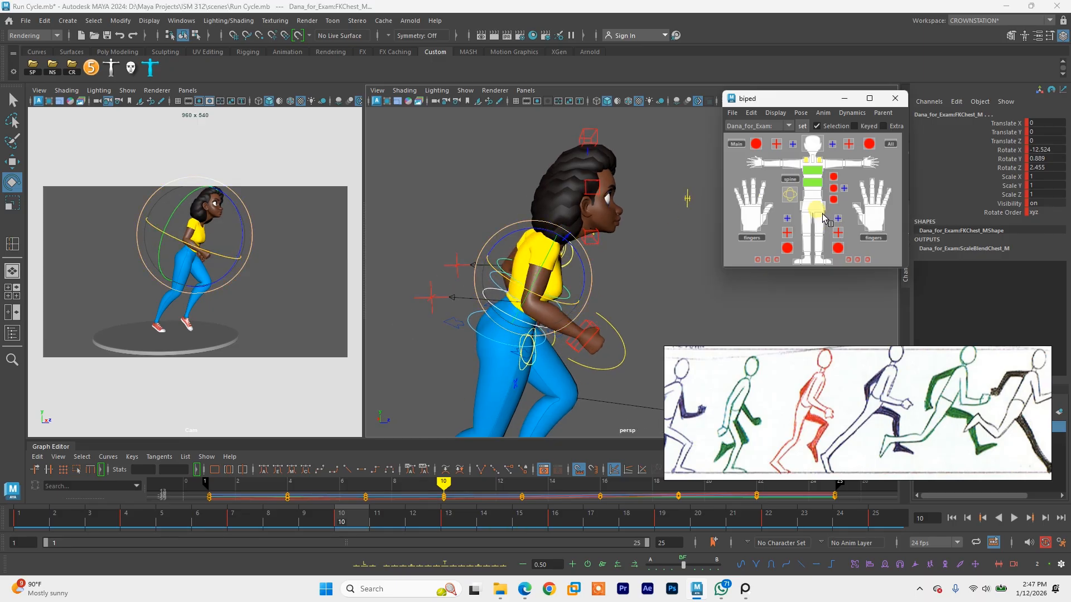
{"action": "left_click_drag", "start_coordinate": [516, 351], "coordinate": [512, 262], "text": "alt"}
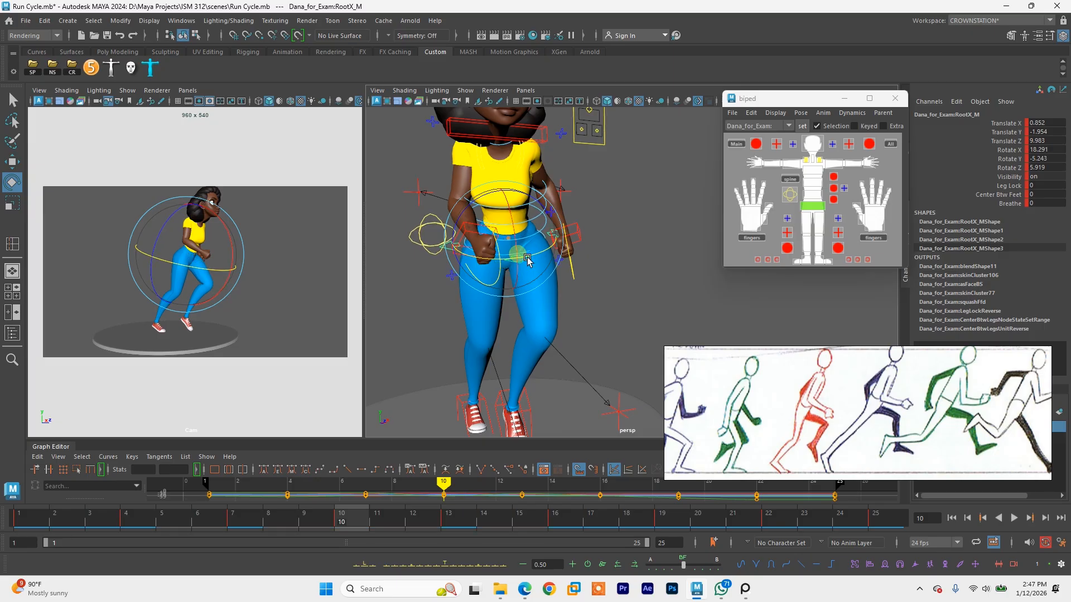
{"action": "left_click", "coordinate": [818, 178]}
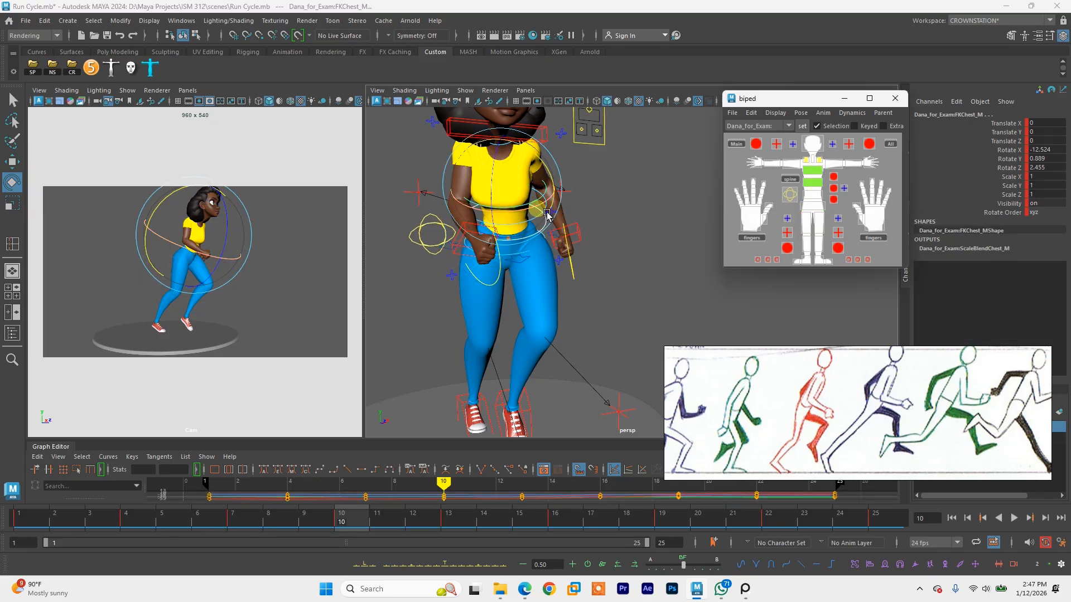
{"action": "left_click_drag", "start_coordinate": [551, 202], "coordinate": [560, 162]}
{"action": "left_click_drag", "start_coordinate": [559, 225], "coordinate": [532, 234], "text": "alt"}
Step: Rotate the chest and spine controls at frame 7 to about Rotate X -11.381
{"action": "left_click", "coordinate": [348, 527]}
{"action": "left_click_drag", "start_coordinate": [262, 526], "coordinate": [253, 525]}
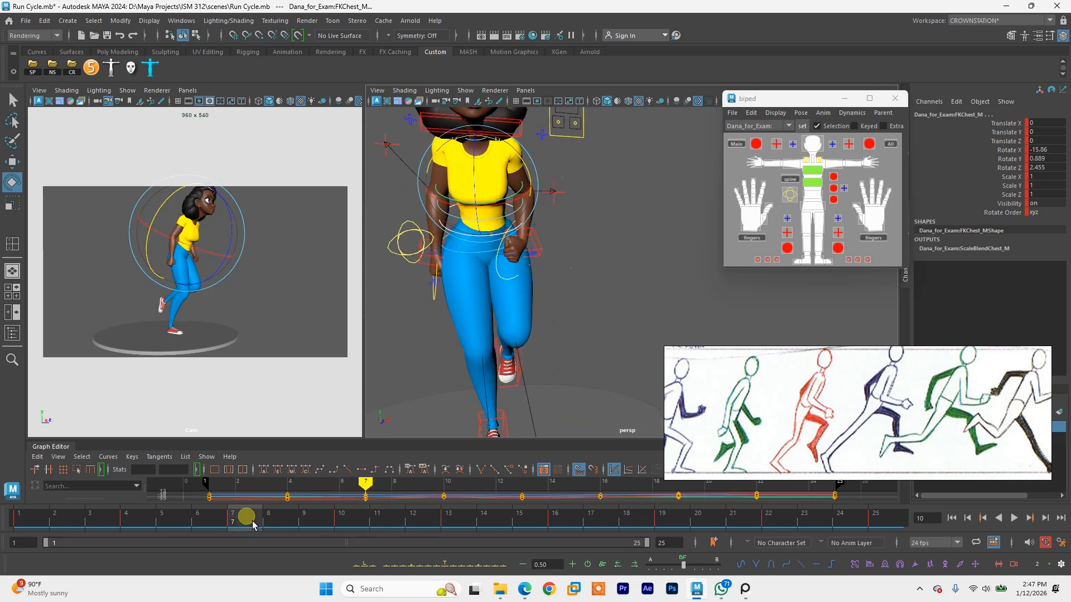
{"action": "left_click_drag", "start_coordinate": [516, 277], "coordinate": [525, 280], "text": "alt"}
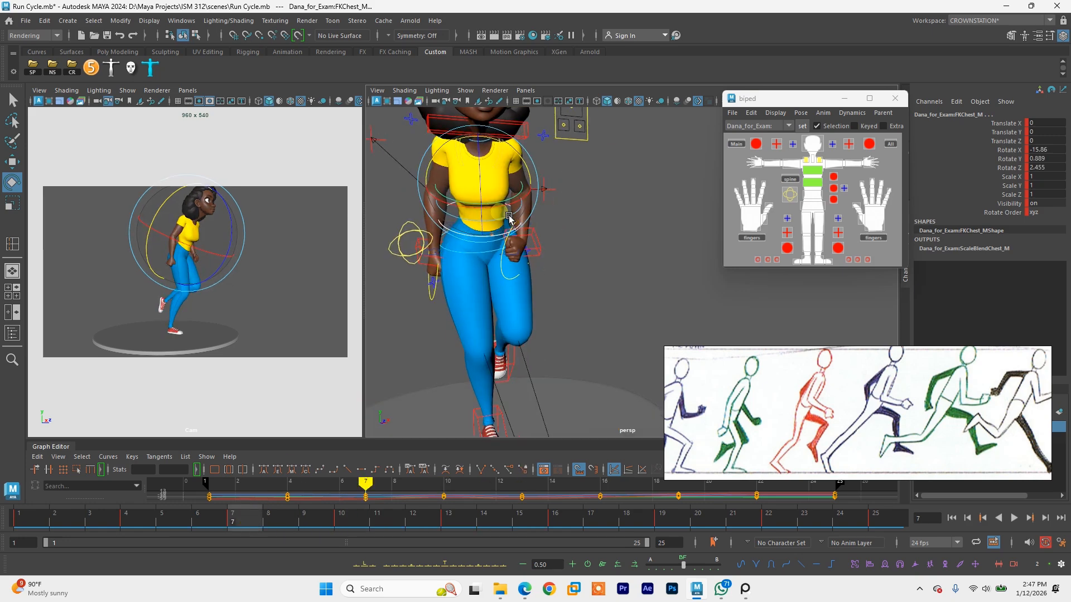
{"action": "left_click_drag", "start_coordinate": [509, 213], "coordinate": [503, 214]}
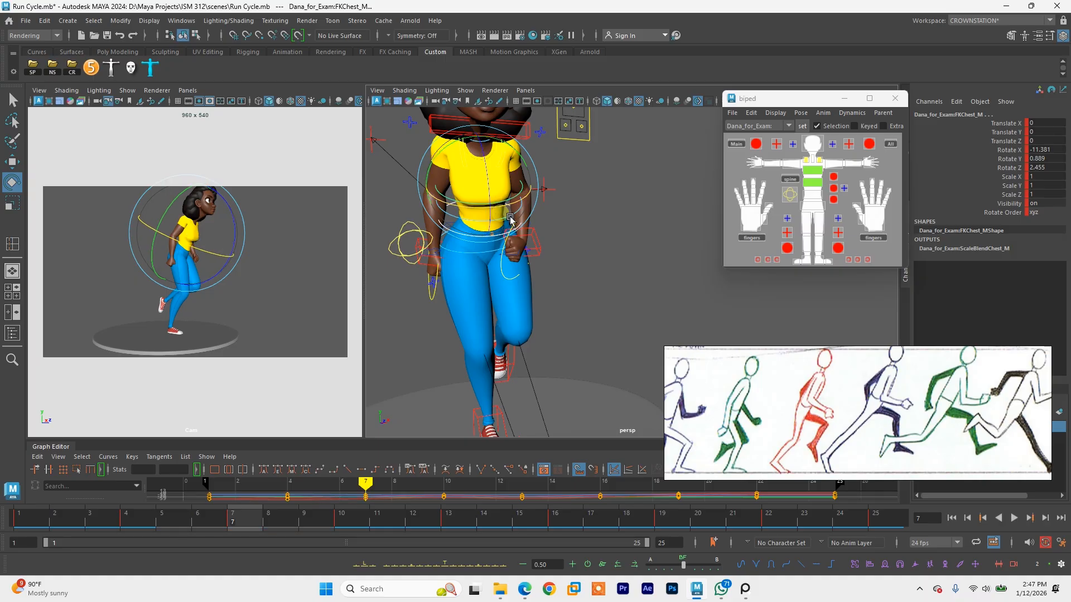
Step: Rotate the hip root at frame 7 to about X 14.644, Y 17.168, Z 12.546
{"action": "left_click_drag", "start_coordinate": [480, 271], "coordinate": [657, 238], "text": "alt"}
{"action": "left_click", "coordinate": [812, 205]}
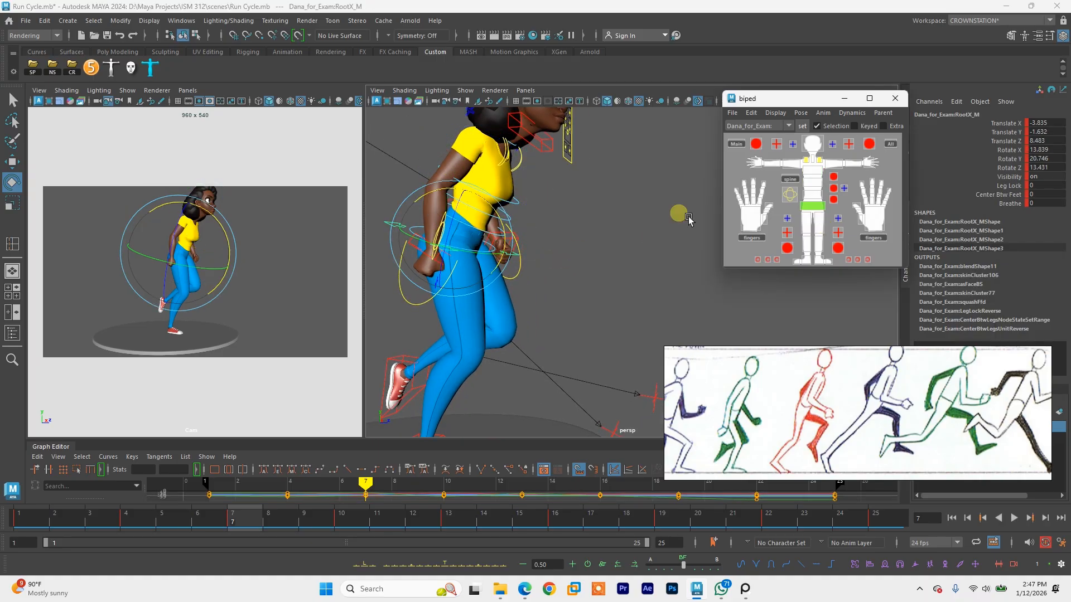
{"action": "left_click_drag", "start_coordinate": [474, 389], "coordinate": [554, 259], "text": "alt"}
{"action": "key", "text": "q"}
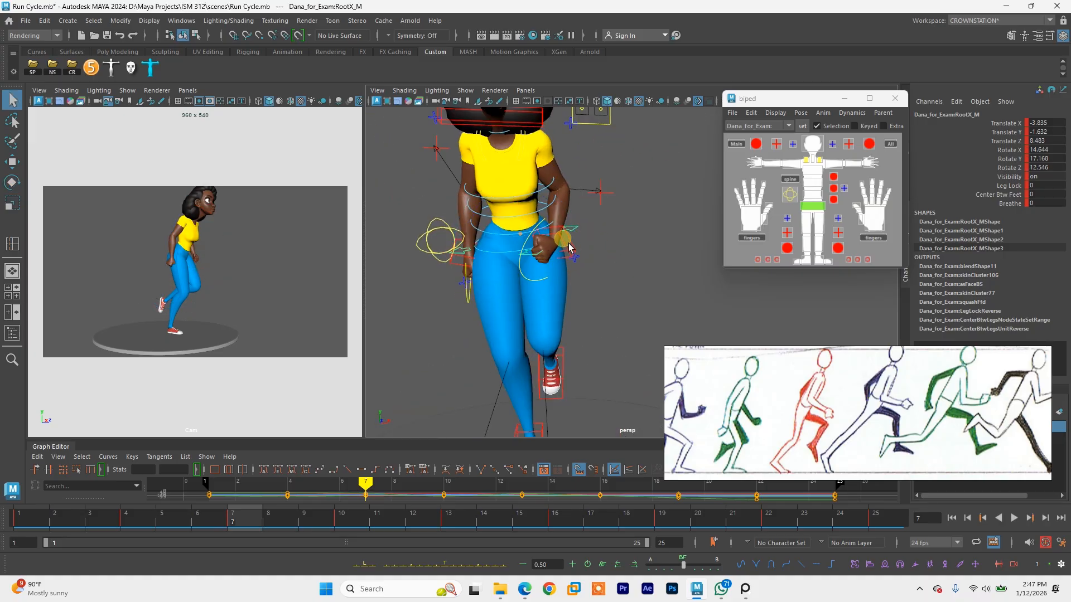
Step: Adjust the left hand IK at frame 7 to about Translate X -20.694, Y -16.887, Z 14.95 and Rotate X -36.123, Y -31.69, Z -85.686
{"action": "left_click", "coordinate": [569, 247]}
{"action": "key", "text": "e"}
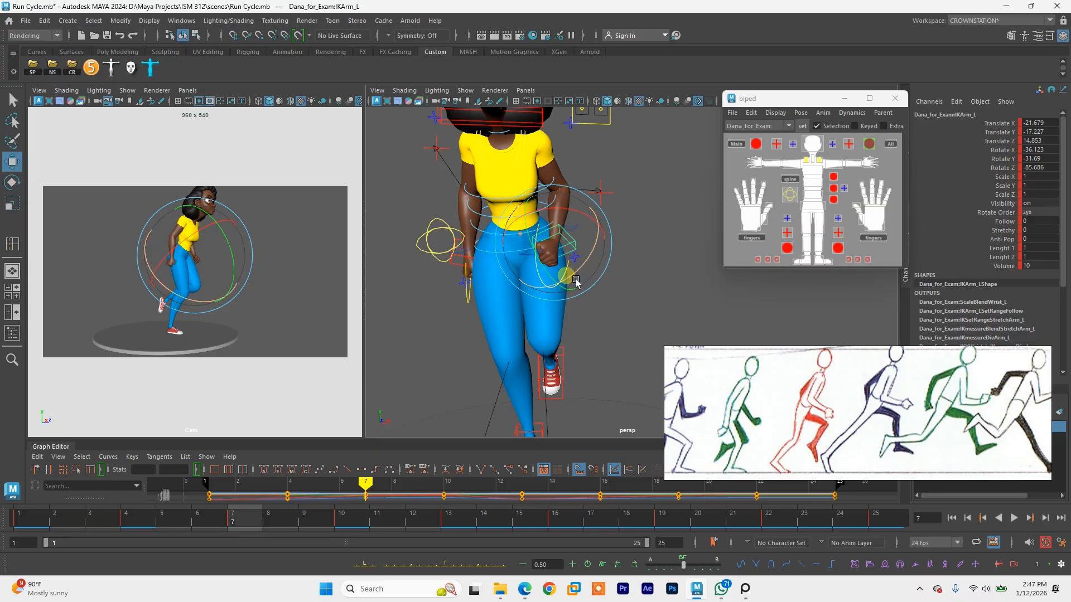
{"action": "key", "text": "w"}
{"action": "left_click_drag", "start_coordinate": [576, 283], "coordinate": [567, 241], "text": "alt"}
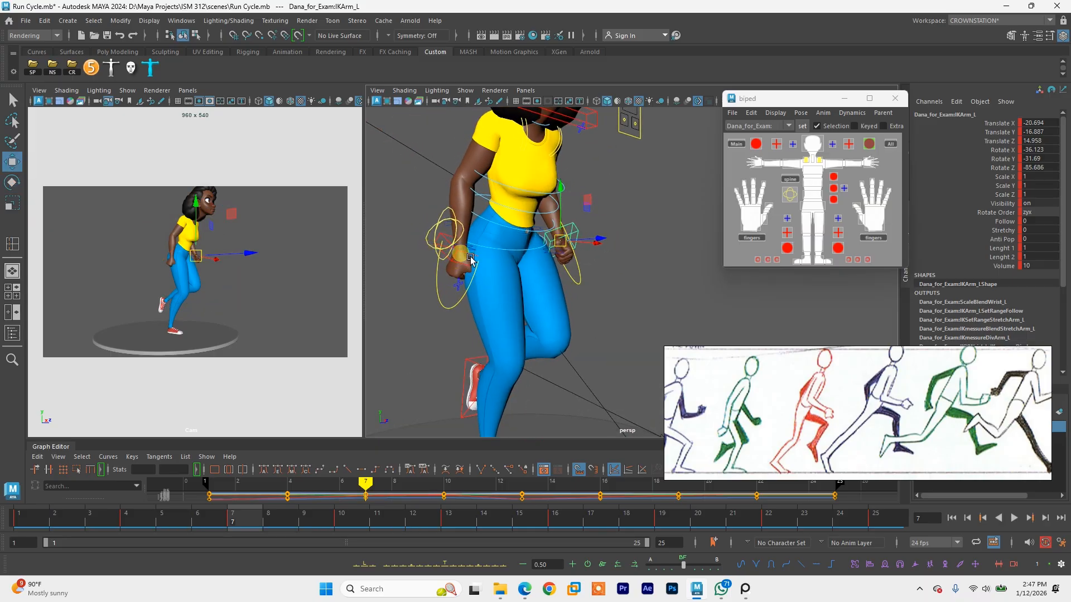
Step: Adjust the rotation of the right hand IK at frame 7 and save the scene
{"action": "left_click", "coordinate": [468, 259]}
{"action": "mouse_move", "coordinate": [493, 268]}
{"action": "left_mouse_down", "text": "alt"}
{"action": "mouse_move", "coordinate": [475, 284]}
{"action": "mouse_move", "coordinate": [465, 273]}
{"action": "mouse_move", "coordinate": [471, 252]}
{"action": "mouse_move", "coordinate": [499, 238]}
{"action": "mouse_move", "coordinate": [489, 263]}
{"action": "left_mouse_up", "text": "alt"}
{"action": "key", "text": "e"}
{"action": "key", "text": "ctrl+s"}
Step: Return to frame 10 and compare the push-off pose with the full run reference chart
{"action": "left_click", "coordinate": [356, 523]}
{"action": "left_click_drag", "start_coordinate": [564, 314], "coordinate": [638, 274], "text": "alt"}
{"action": "scroll", "coordinate": [638, 274], "scroll_direction": "down", "scroll_amount": 5}
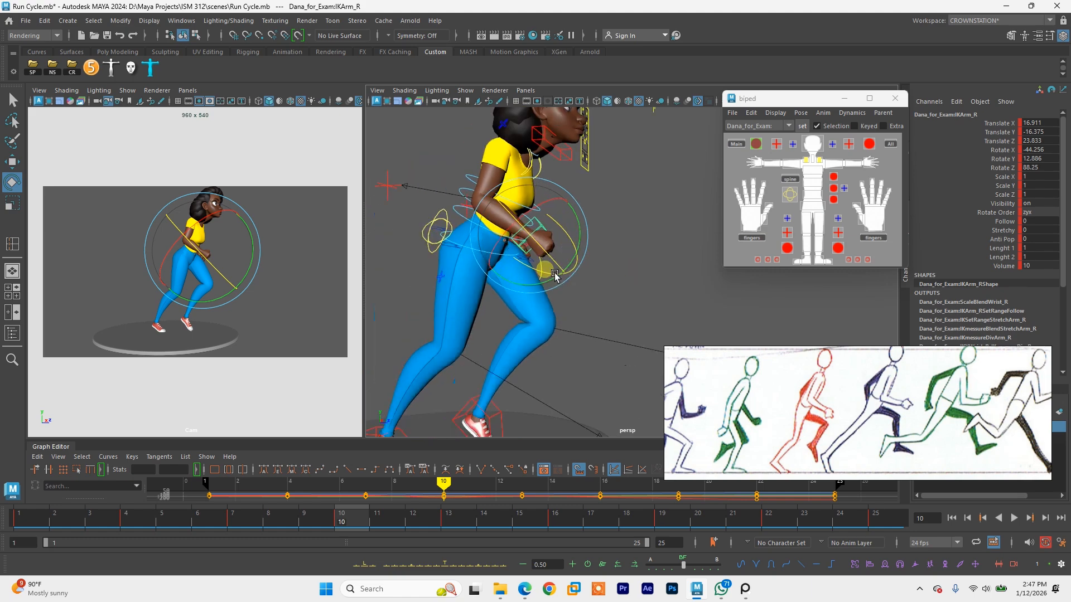
{"action": "key", "text": "q"}
{"action": "left_click_drag", "start_coordinate": [541, 256], "coordinate": [563, 257], "text": "alt"}
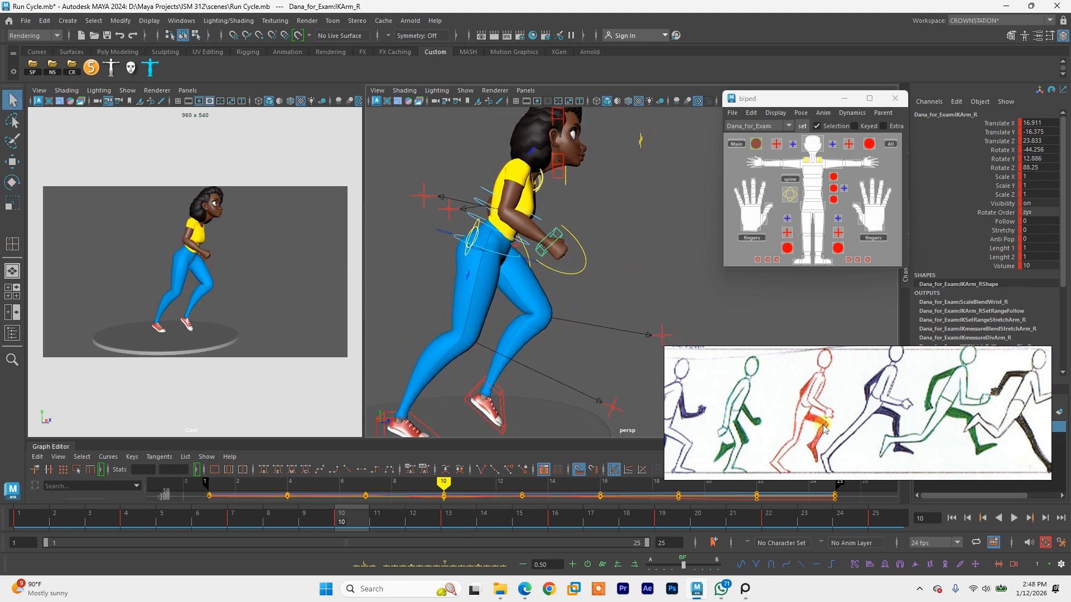
{"action": "scroll", "coordinate": [824, 428], "scroll_direction": "down", "scroll_amount": 3}
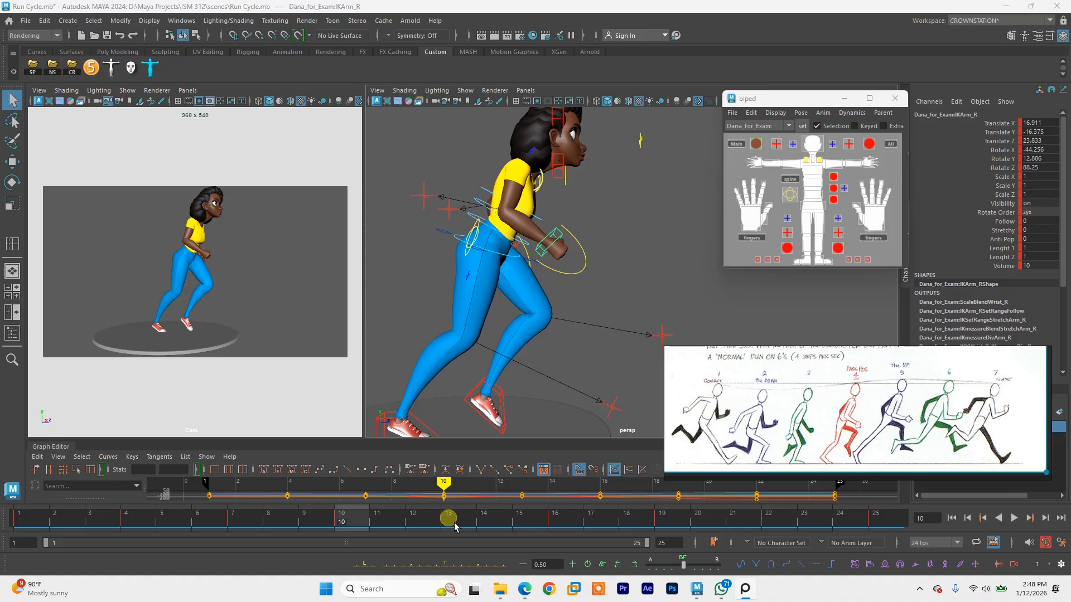
Step: Copy the frame 10 pose of all rig controls to frame 13 and scrub between them to check it
{"action": "left_click", "coordinate": [891, 144]}
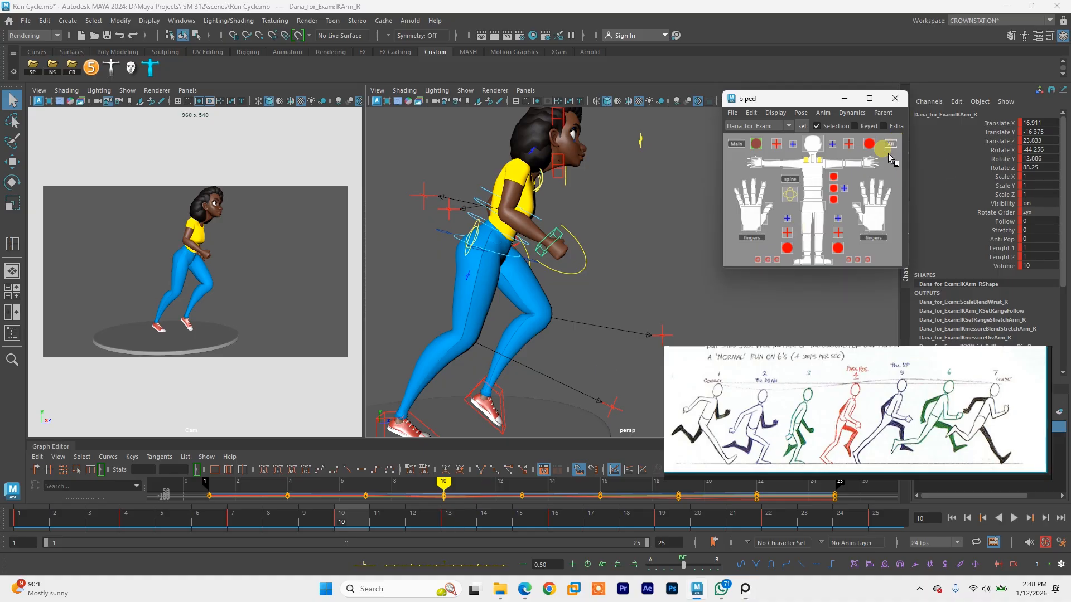
{"action": "left_click", "coordinate": [451, 523]}
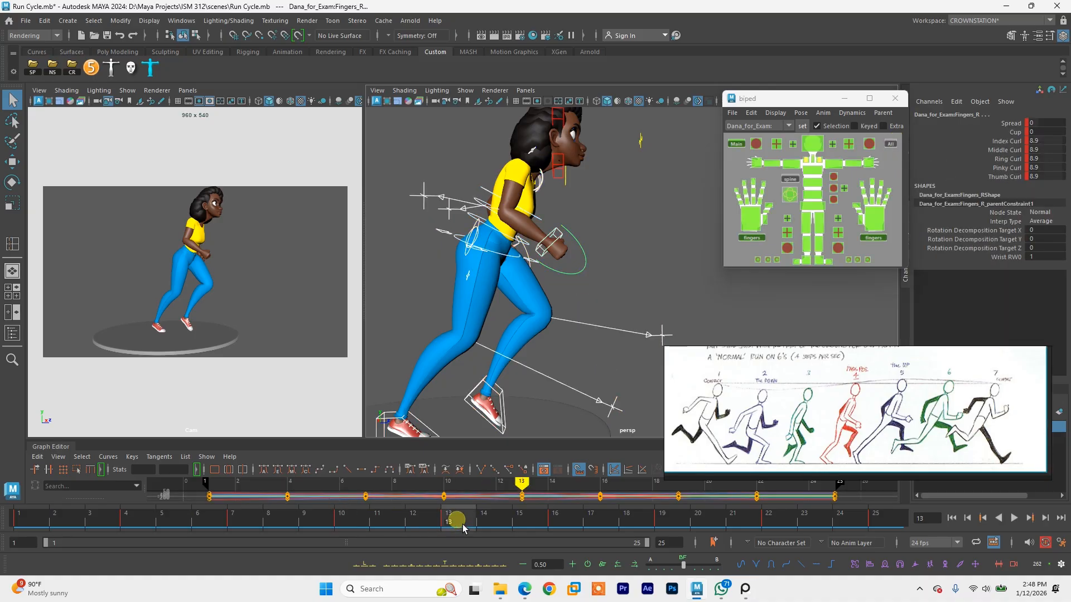
{"action": "left_click_drag", "start_coordinate": [417, 525], "coordinate": [429, 525]}
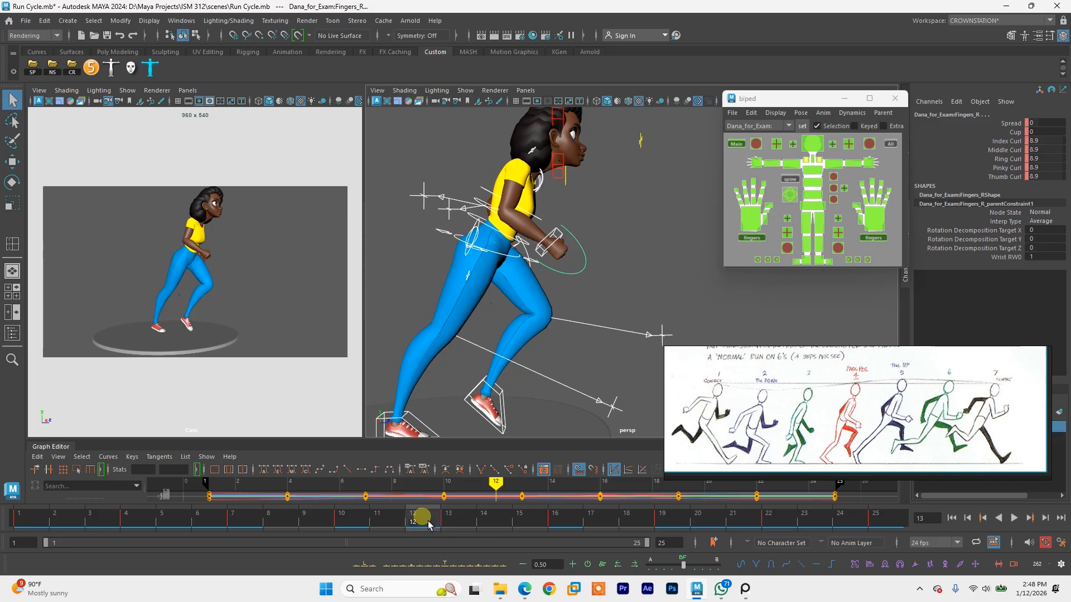
{"action": "left_click", "coordinate": [464, 523]}
{"action": "left_click_drag", "start_coordinate": [361, 526], "coordinate": [463, 527]}
Step: Set the right foot IK's Roll to 8 at frame 13 to lift the heel
{"action": "middle_click_drag", "start_coordinate": [482, 378], "coordinate": [509, 337], "text": "alt"}
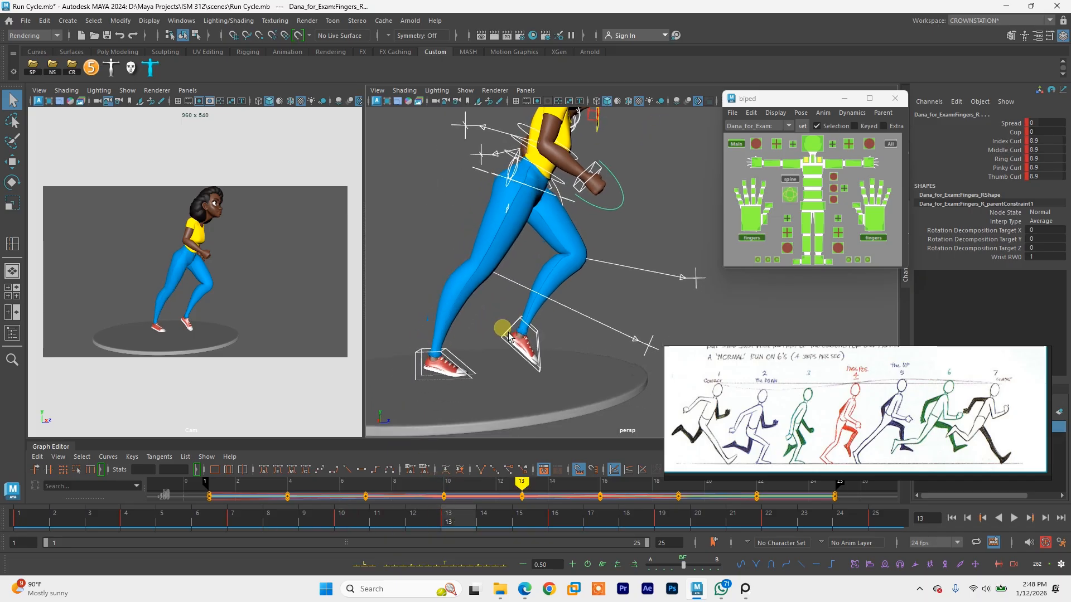
{"action": "left_click", "coordinate": [462, 372]}
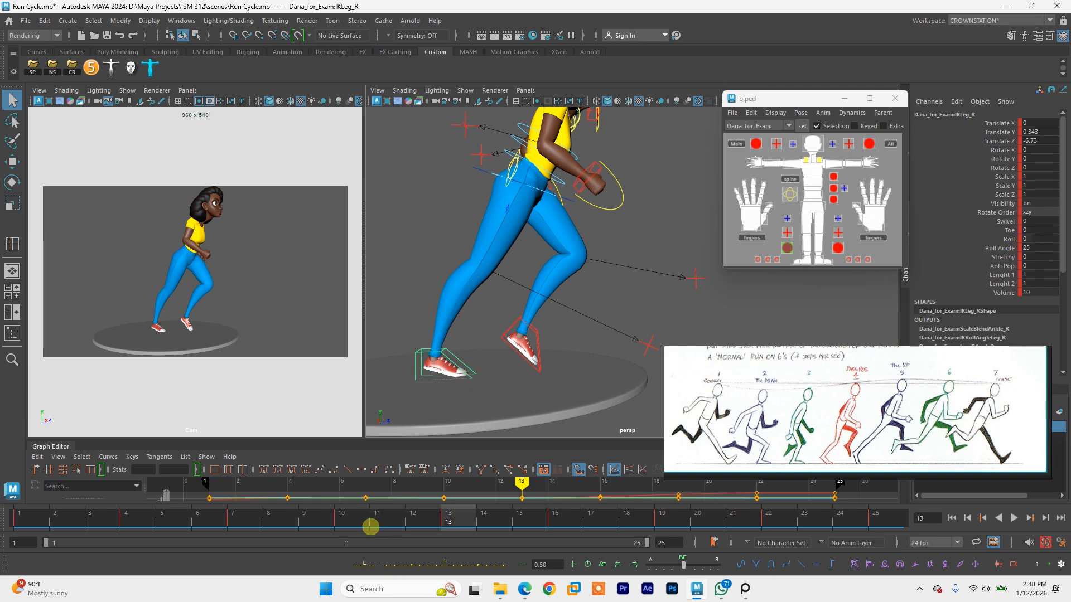
{"action": "left_click", "coordinate": [348, 516]}
{"action": "left_click_drag", "start_coordinate": [349, 516], "coordinate": [456, 513]}
{"action": "left_click", "coordinate": [1028, 239]}
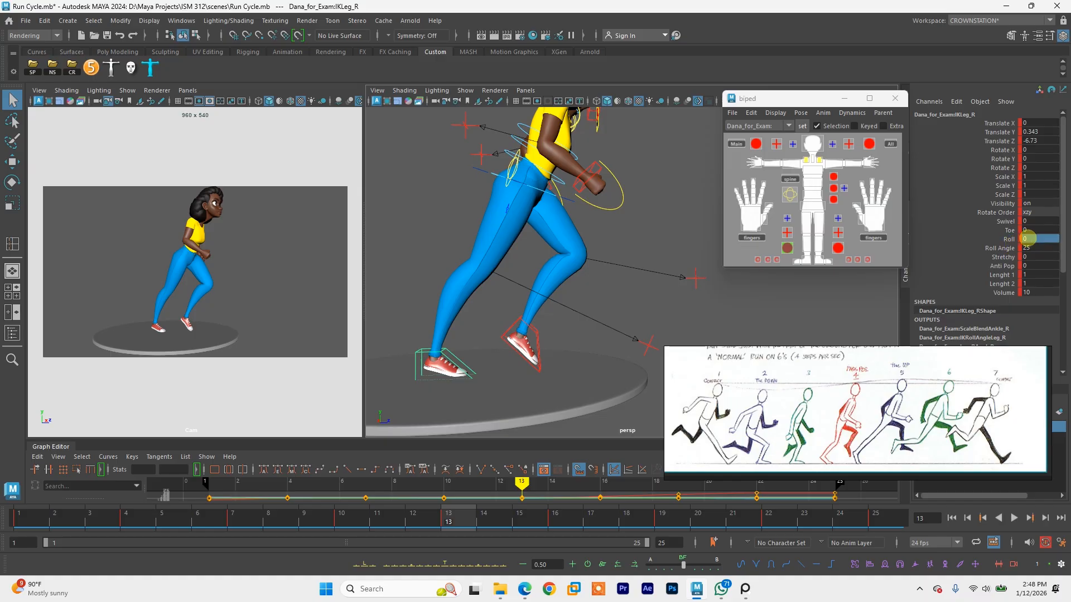
{"action": "type", "text": "8"}
{"action": "key", "text": "Return"}
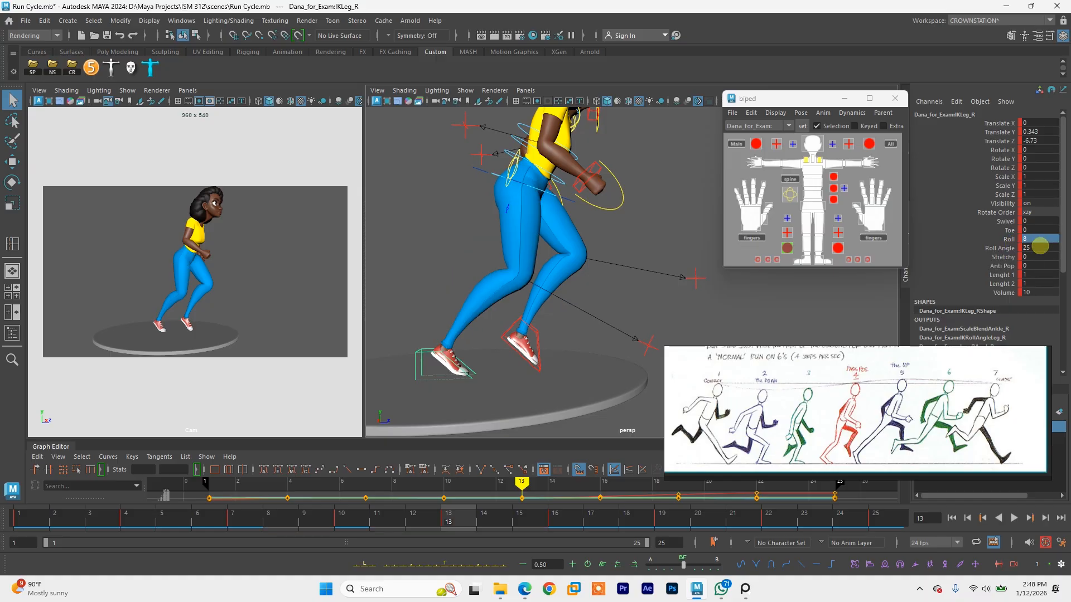
Step: Move the hip root together with the hand IKs and elbow poles forward at frame 13, root at about X 0.893, Y -1.727, Z 15.173
{"action": "left_click", "coordinate": [487, 169]}
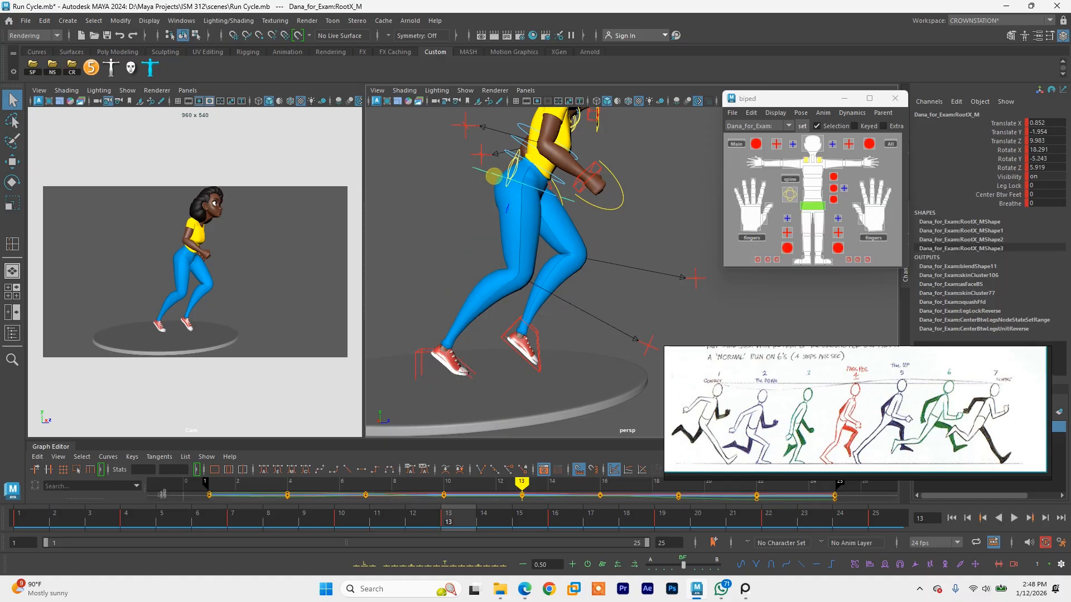
{"action": "middle_click_drag", "start_coordinate": [486, 169], "coordinate": [546, 264], "text": "alt"}
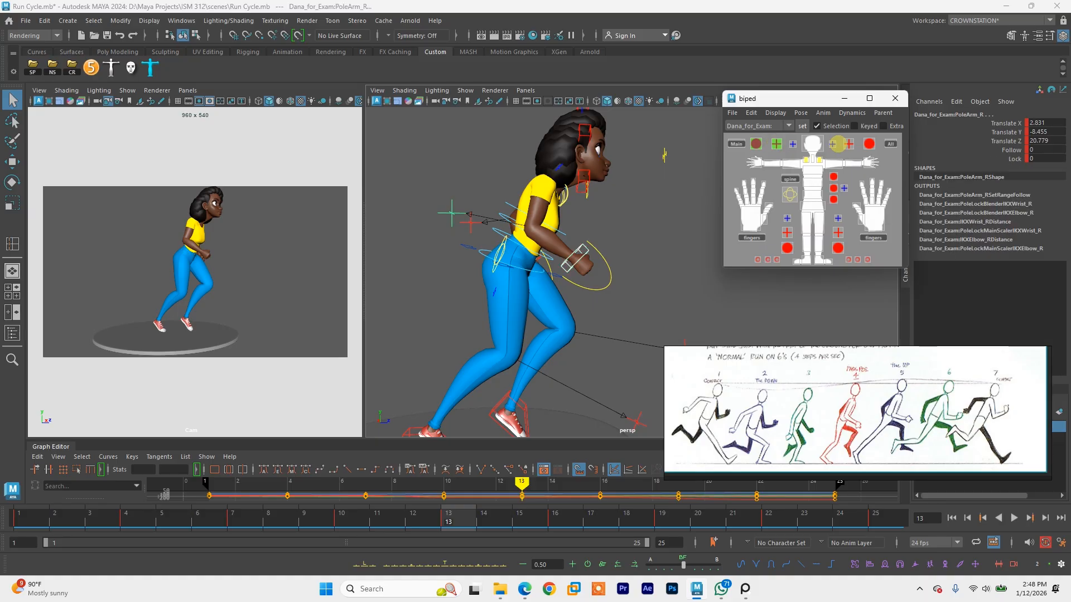
{"action": "left_click", "coordinate": [832, 189]}
{"action": "left_click", "coordinate": [817, 206]}
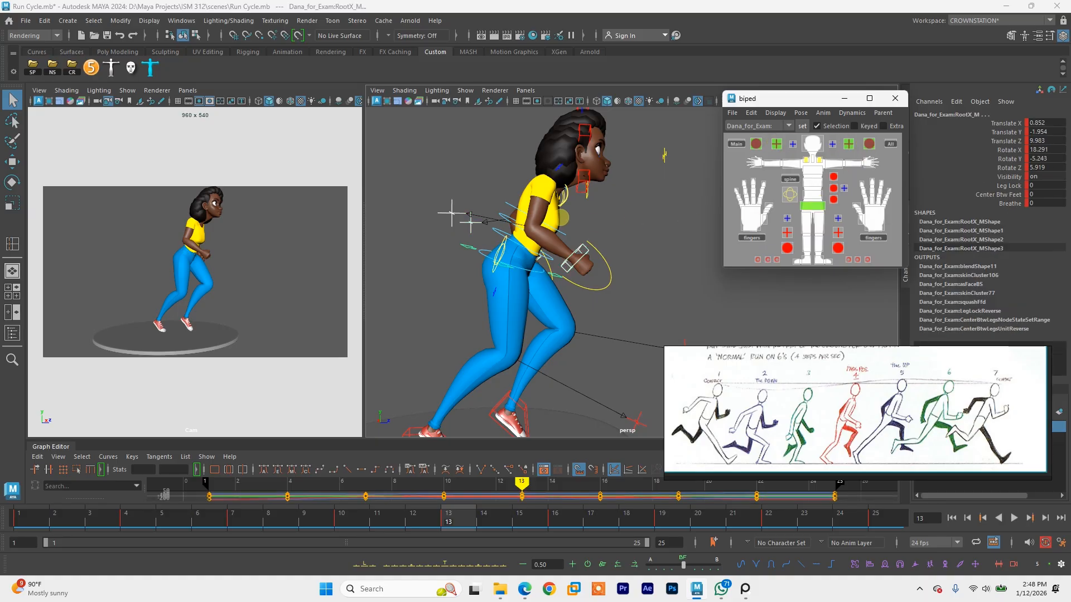
{"action": "key", "text": "w"}
{"action": "middle_click_drag", "start_coordinate": [663, 155], "coordinate": [689, 157]}
{"action": "left_click", "coordinate": [549, 249]}
{"action": "left_click", "coordinate": [538, 220]}
{"action": "left_click_drag", "start_coordinate": [534, 230], "coordinate": [535, 194]}
{"action": "key", "text": "ctrl+z"}
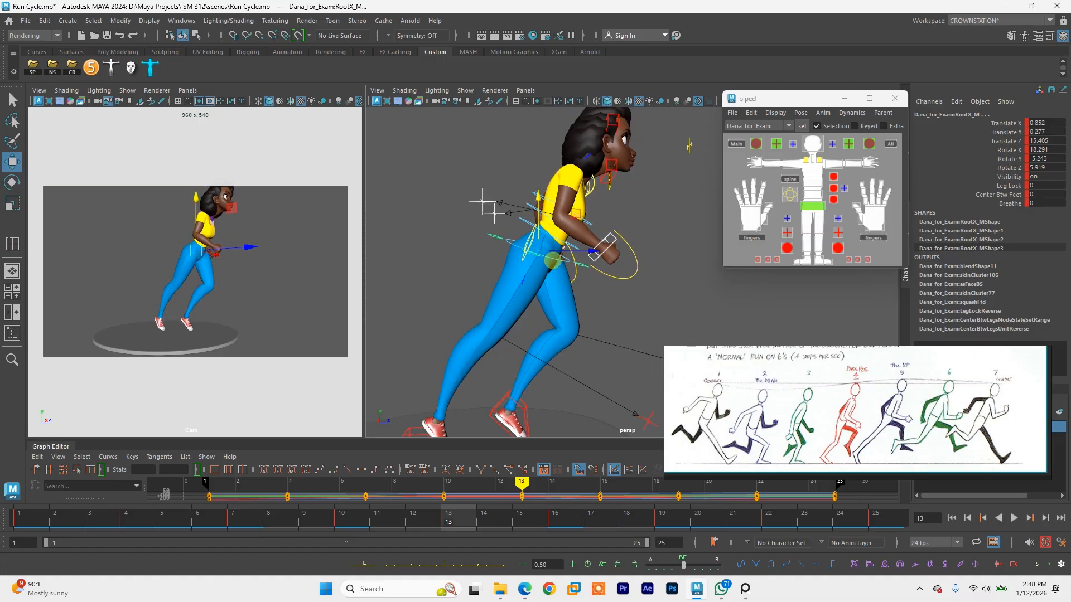
{"action": "middle_click_drag", "start_coordinate": [551, 259], "coordinate": [556, 218], "text": "alt"}
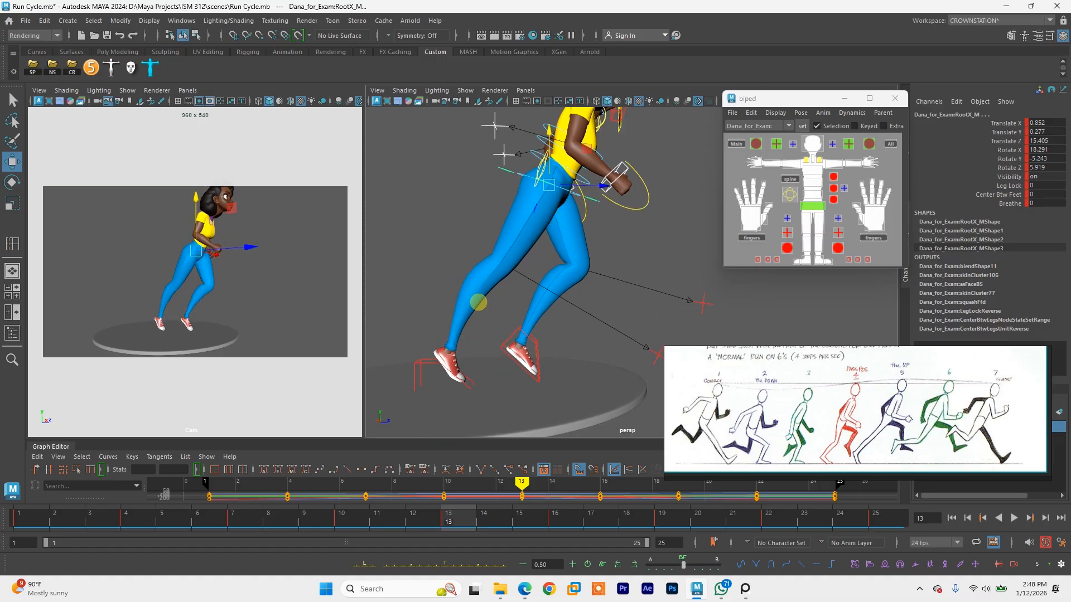
{"action": "left_click_drag", "start_coordinate": [550, 183], "coordinate": [549, 193]}
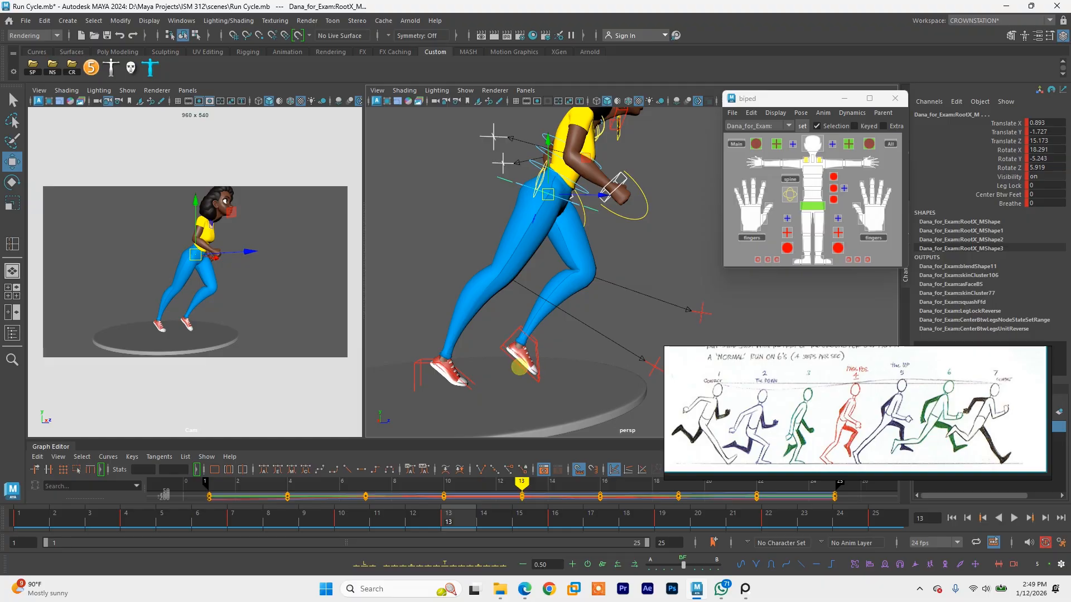
Step: Adjust the left foot IK at frame 13 to about Rotate X -1.568 and Translate X -1.322, Y 11.042, Z 15.211, and save the scene
{"action": "left_click", "coordinate": [537, 346]}
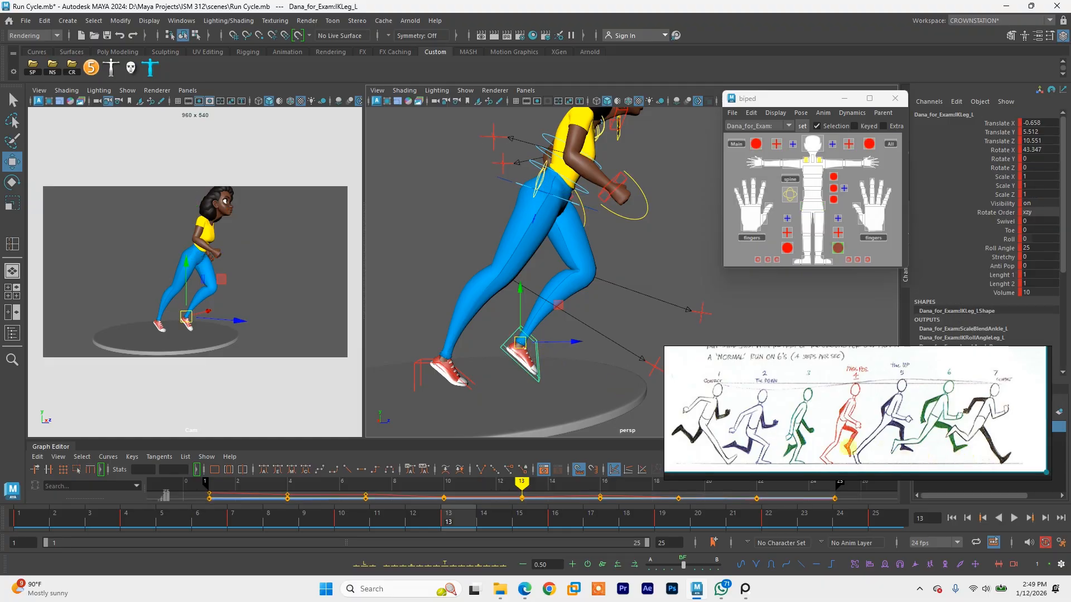
{"action": "key", "text": "e"}
{"action": "left_click_drag", "start_coordinate": [540, 299], "coordinate": [504, 303]}
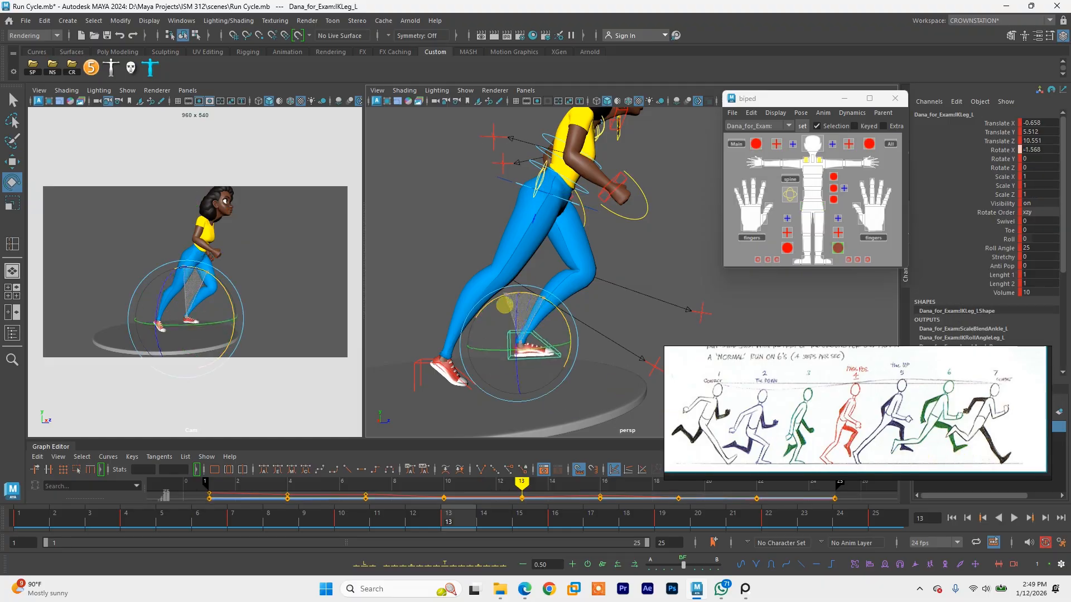
{"action": "key", "text": "w"}
{"action": "left_click_drag", "start_coordinate": [519, 340], "coordinate": [547, 319]}
{"action": "middle_click_drag", "start_coordinate": [549, 308], "coordinate": [549, 327], "text": "alt"}
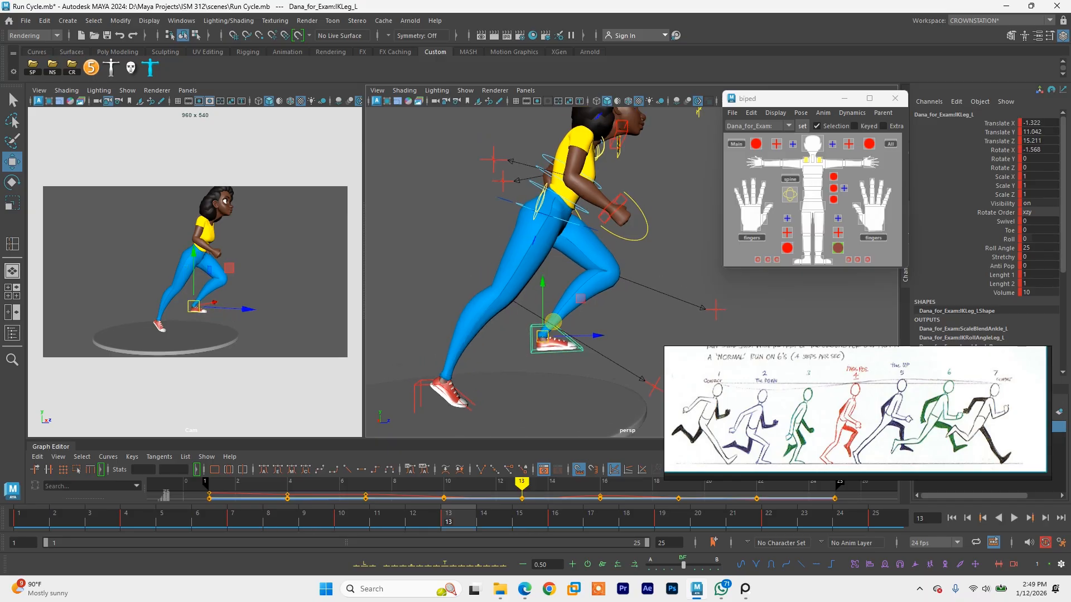
{"action": "scroll", "coordinate": [549, 306], "scroll_direction": "down", "scroll_amount": 2}
{"action": "left_click_drag", "start_coordinate": [548, 302], "coordinate": [503, 302], "text": "alt"}
{"action": "key", "text": "ctrl+s"}
Step: Rotate the chest and spine controls together at frame 13, bringing the chest to about Rotate X 11.104
{"action": "left_click_drag", "start_coordinate": [579, 283], "coordinate": [448, 274], "text": "alt"}
{"action": "left_click", "coordinate": [525, 258]}
{"action": "key", "text": "e"}
{"action": "left_click", "coordinate": [820, 179]}
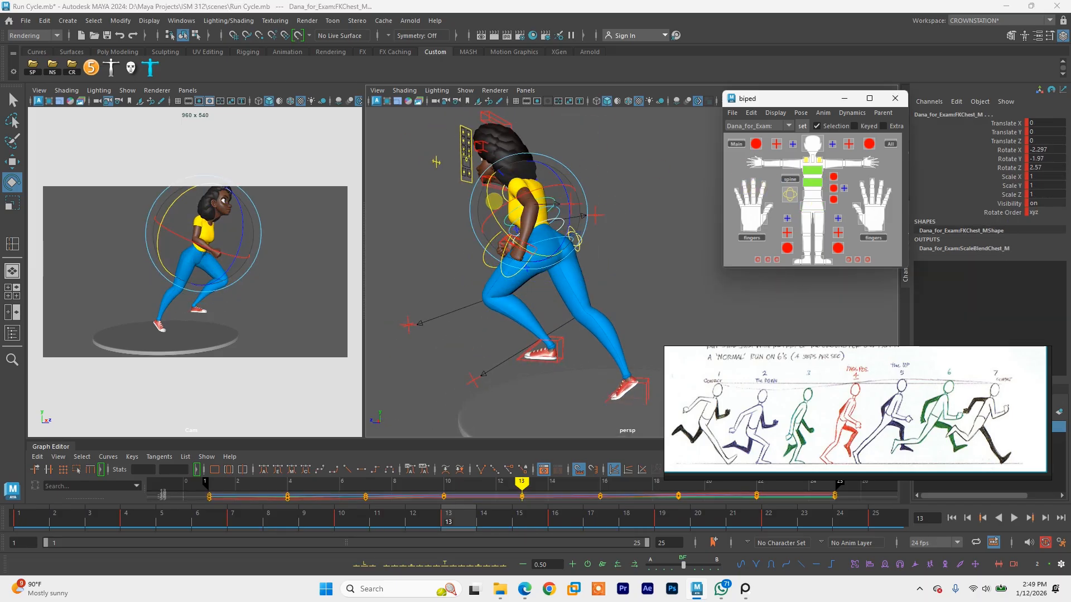
{"action": "left_click_drag", "start_coordinate": [496, 201], "coordinate": [607, 200], "text": "alt"}
{"action": "left_click_drag", "start_coordinate": [525, 228], "coordinate": [581, 205]}
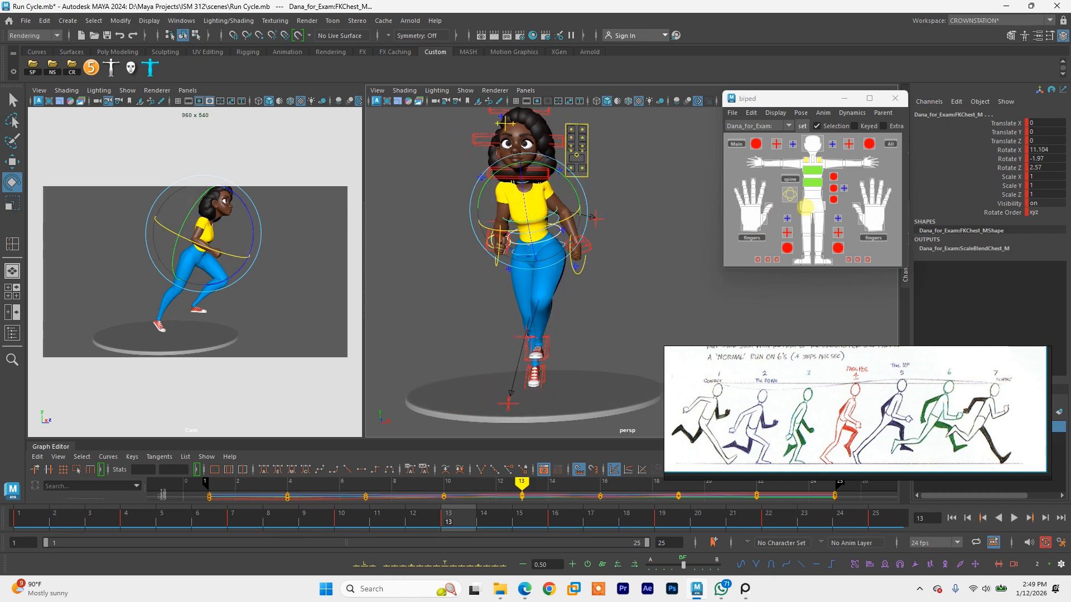
Step: Adjust the hip root at frame 13 to about Rotate X 19.462, Y -14.951, Z -10.1 and Translate X 0.848, Y -2.318, Z 15.032
{"action": "left_click", "coordinate": [805, 207]}
{"action": "left_click_drag", "start_coordinate": [570, 214], "coordinate": [626, 253]}
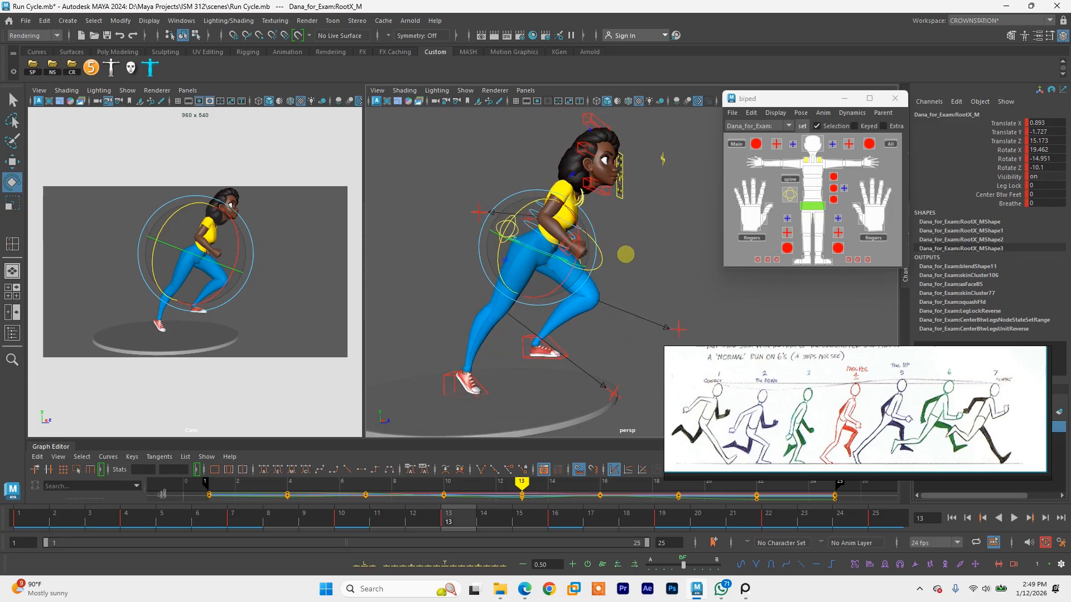
{"action": "key", "text": "w"}
{"action": "middle_click_drag", "start_coordinate": [663, 159], "coordinate": [661, 161]}
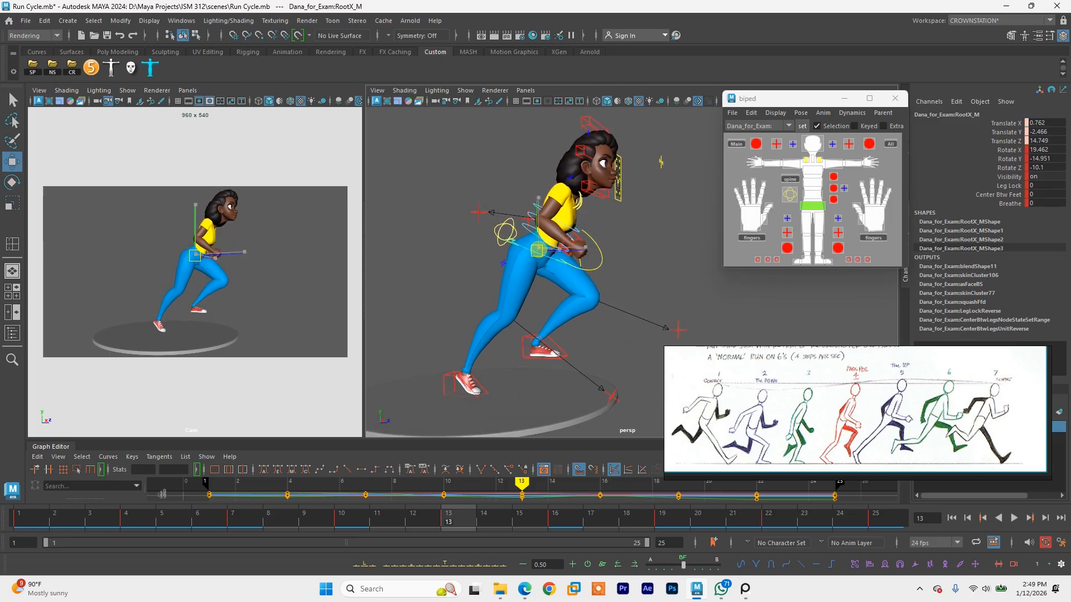
{"action": "left_click_drag", "start_coordinate": [538, 249], "coordinate": [538, 248]}
{"action": "left_click_drag", "start_coordinate": [577, 251], "coordinate": [503, 266], "text": "alt"}
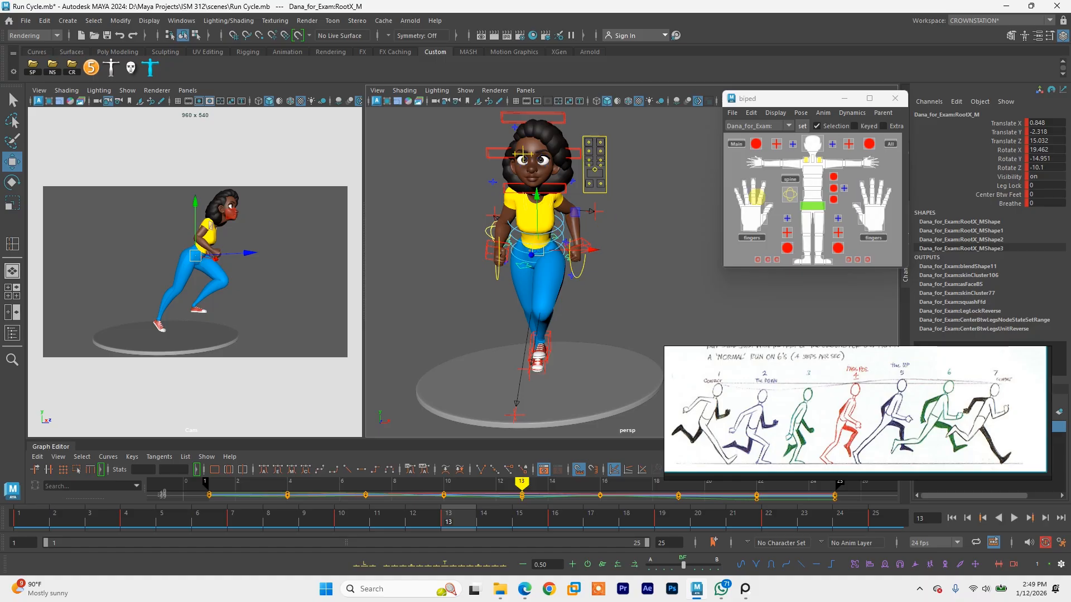
Step: Refine the combined rotation of the chest and spine controls at frame 13 against the turned hips
{"action": "left_click", "coordinate": [808, 169]}
{"action": "left_click", "coordinate": [811, 182], "text": "shift"}
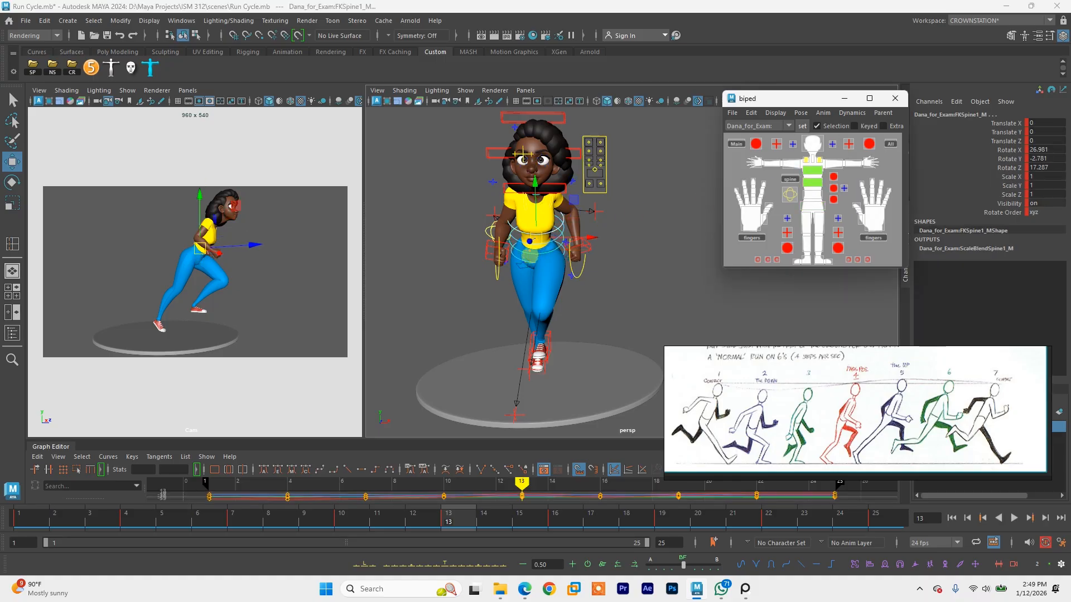
{"action": "key", "text": "e"}
{"action": "mouse_move", "coordinate": [524, 271]}
{"action": "left_mouse_down"}
{"action": "mouse_move", "coordinate": [575, 259]}
{"action": "mouse_move", "coordinate": [552, 246]}
{"action": "mouse_move", "coordinate": [591, 253]}
{"action": "mouse_move", "coordinate": [616, 229]}
{"action": "mouse_move", "coordinate": [539, 270]}
{"action": "mouse_move", "coordinate": [519, 258]}
{"action": "mouse_move", "coordinate": [577, 224]}
{"action": "mouse_move", "coordinate": [530, 280]}
{"action": "mouse_move", "coordinate": [540, 287]}
{"action": "mouse_move", "coordinate": [513, 265]}
{"action": "left_mouse_up"}
Step: Adjust the right hand IK at frame 13 to about Translate X 16.952, Y -16.148, Z 34.921 and Rotate X -67.581, Y 24.002, Z 101.498
{"action": "key", "text": "q"}
{"action": "left_click", "coordinate": [517, 250]}
{"action": "key", "text": "w"}
{"action": "key", "text": "e"}
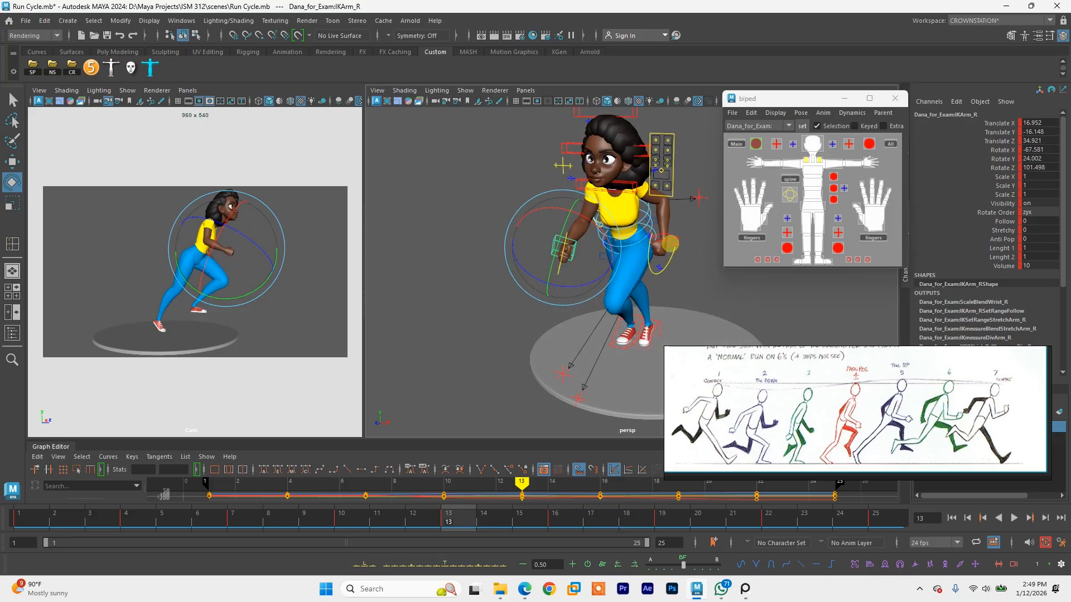
Step: Move the left hand IK at frame 13 to about Translate X -12.802, Y -14.597, Z 15.7
{"action": "left_click", "coordinate": [670, 243]}
{"action": "left_click_drag", "start_coordinate": [694, 255], "coordinate": [527, 269], "text": "alt"}
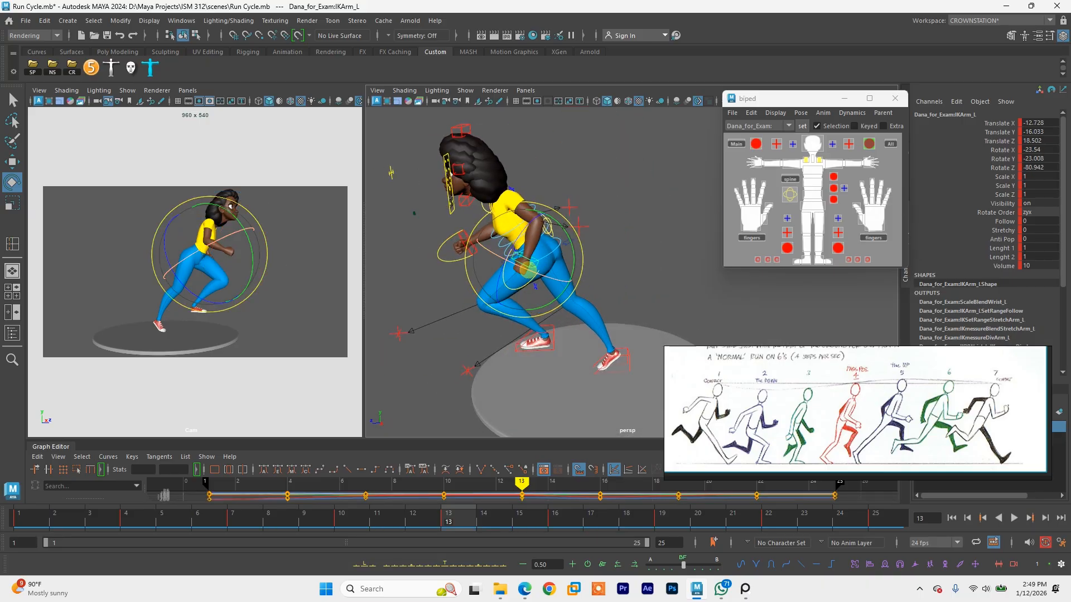
{"action": "key", "text": "w"}
Step: Move the left elbow pole at frame 13 to about X 0.631, Y -1.944, Z 14.813 and save the scene
{"action": "left_click", "coordinate": [579, 227]}
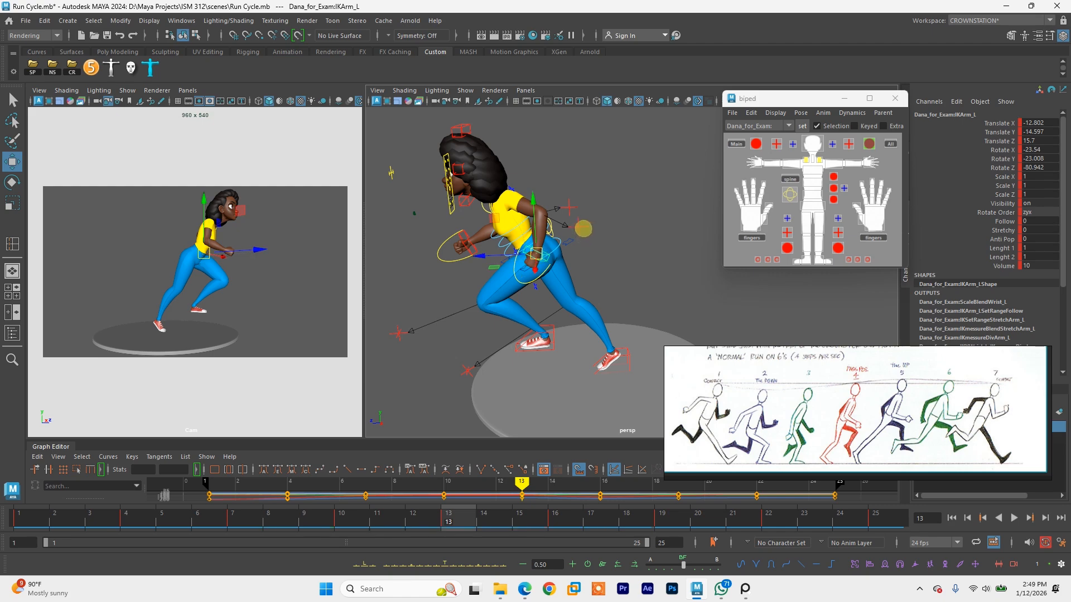
{"action": "left_click_drag", "start_coordinate": [621, 205], "coordinate": [621, 204]}
{"action": "left_click_drag", "start_coordinate": [604, 244], "coordinate": [488, 265], "text": "alt"}
{"action": "middle_click_drag", "start_coordinate": [643, 197], "coordinate": [602, 265], "text": "alt"}
{"action": "left_click_drag", "start_coordinate": [601, 265], "coordinate": [685, 237], "text": "alt"}
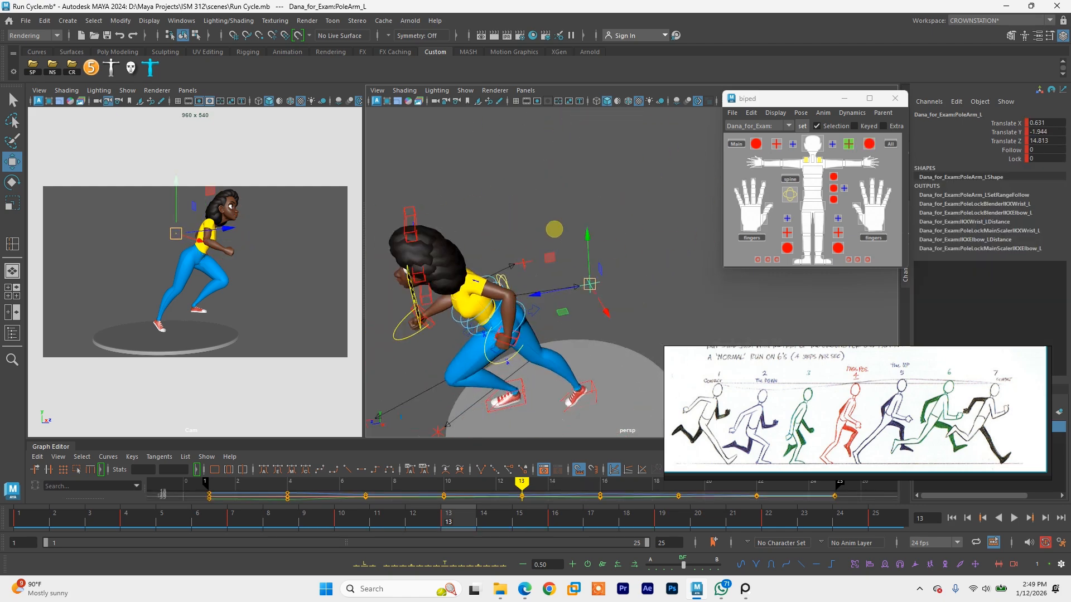
{"action": "middle_click_drag", "start_coordinate": [493, 360], "coordinate": [551, 288], "text": "alt"}
{"action": "key", "text": "ctrl+s"}
{"action": "left_click_drag", "start_coordinate": [551, 288], "coordinate": [557, 264], "text": "alt"}
{"action": "key", "text": "q"}
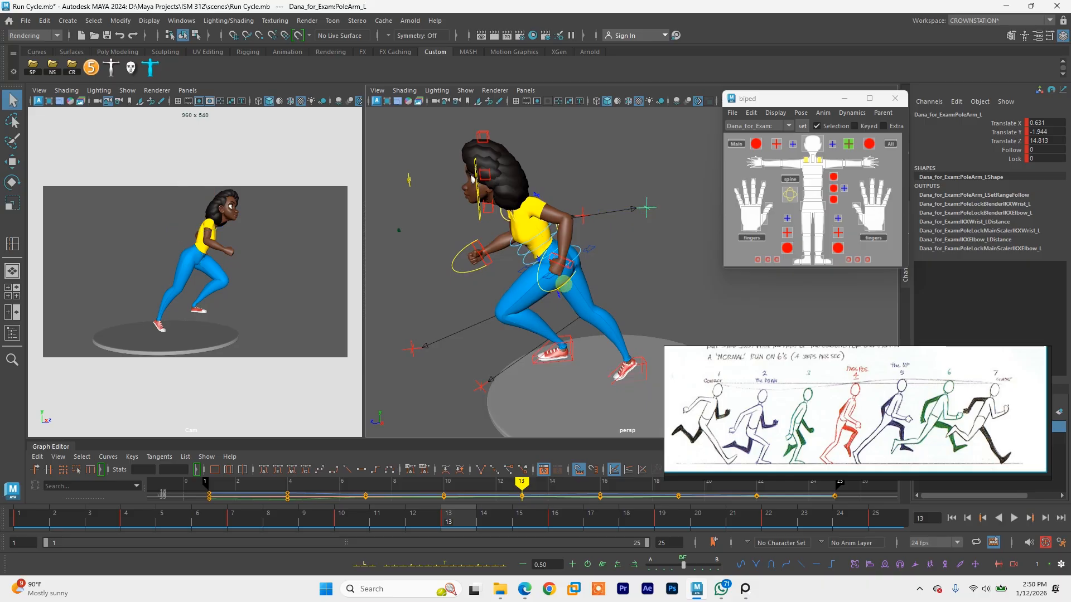
Step: Return to frames 10 and 7 and shift the hip root sideways, to about Translate X -3.835 at frame 7
{"action": "middle_click_drag", "start_coordinate": [565, 291], "coordinate": [597, 239], "text": "alt"}
{"action": "right_click_drag", "start_coordinate": [597, 239], "coordinate": [581, 240], "text": "alt"}
{"action": "left_click_drag", "start_coordinate": [581, 241], "coordinate": [648, 251], "text": "alt"}
{"action": "middle_click_drag", "start_coordinate": [600, 341], "coordinate": [494, 376], "text": "alt"}
{"action": "left_click", "coordinate": [344, 515]}
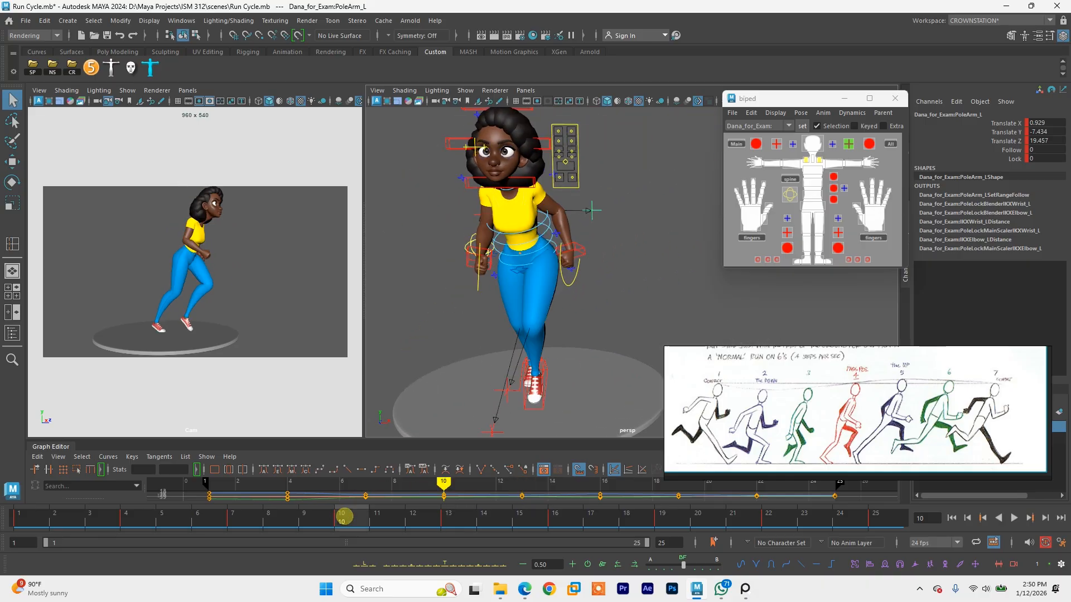
{"action": "left_click_drag", "start_coordinate": [549, 276], "coordinate": [582, 226], "text": "alt"}
{"action": "left_click", "coordinate": [597, 240]}
{"action": "key", "text": "e"}
{"action": "left_click_drag", "start_coordinate": [591, 251], "coordinate": [688, 248], "text": "alt"}
{"action": "key", "text": "w"}
{"action": "left_click_drag", "start_coordinate": [531, 244], "coordinate": [496, 245]}
{"action": "left_click", "coordinate": [245, 517]}
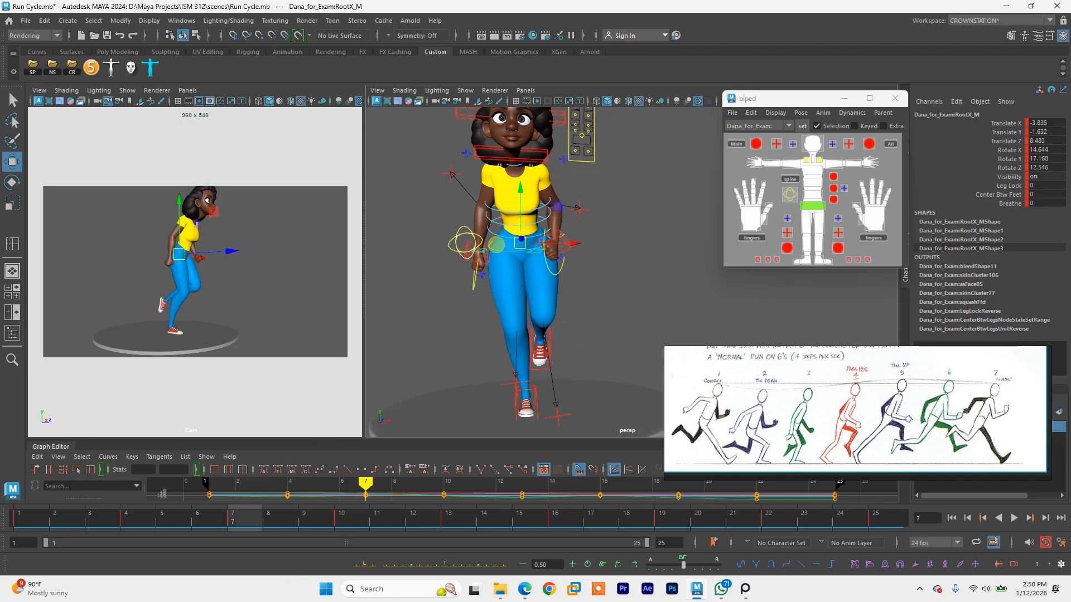
Step: Adjust the hip root at frame 7 to about Rotate X 14.52, Y 17.795, Z 10.186 and Translate X -3.076, and save the scene
{"action": "key", "text": "e"}
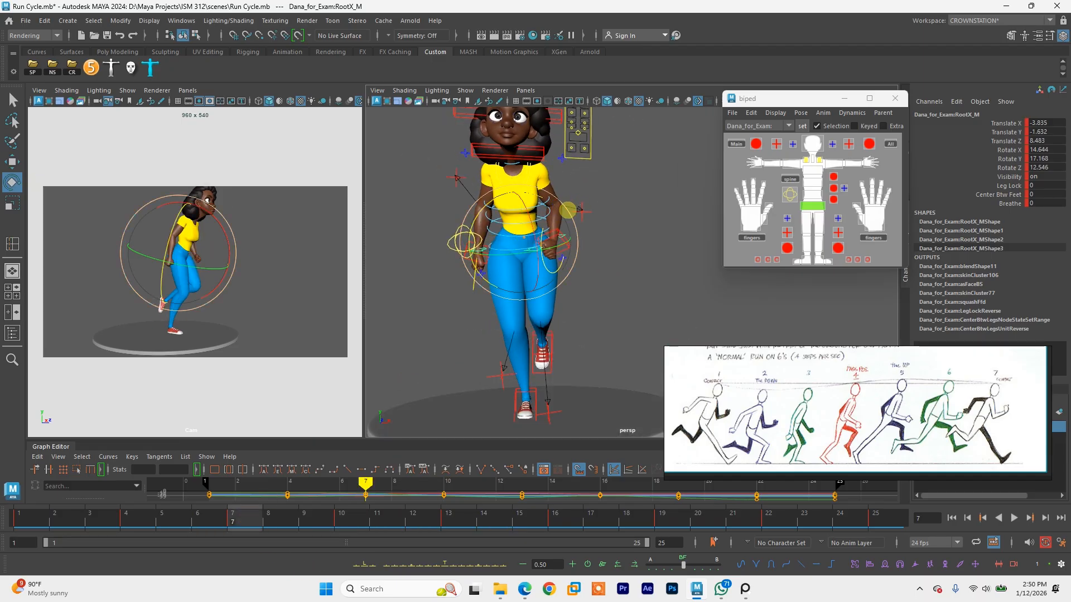
{"action": "left_click_drag", "start_coordinate": [492, 202], "coordinate": [496, 200]}
{"action": "left_click_drag", "start_coordinate": [538, 244], "coordinate": [548, 247]}
{"action": "key", "text": "w"}
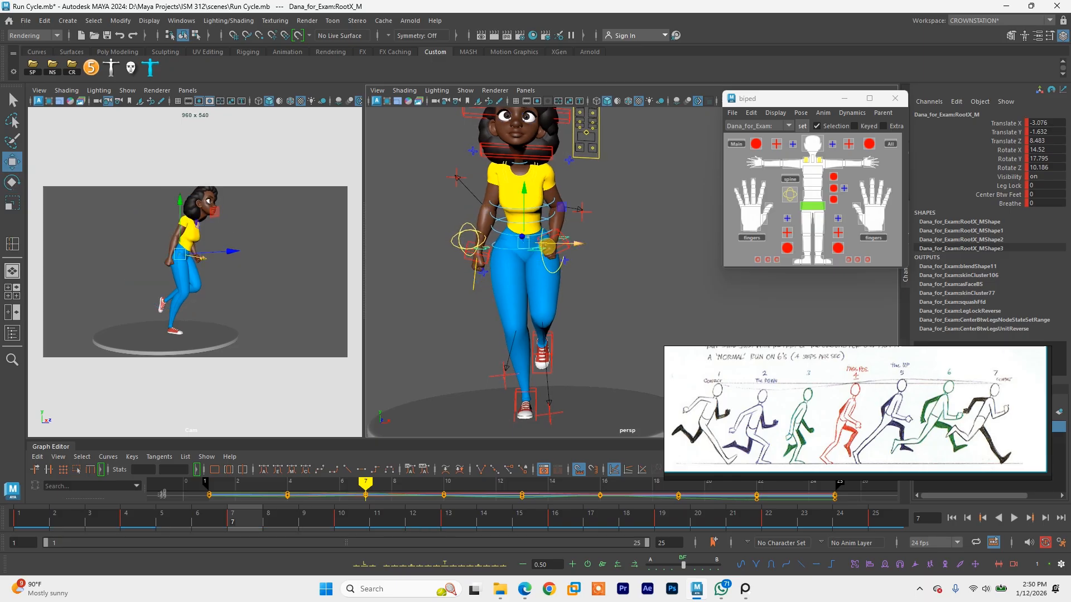
{"action": "key", "text": "ctrl+s"}
Step: Scrub from frame 7 to 13 to check the motion, and copy the frame 13 pose of all controls to frame 16
{"action": "scroll", "coordinate": [578, 272], "scroll_direction": "down", "scroll_amount": 3}
{"action": "left_click_drag", "start_coordinate": [563, 287], "coordinate": [585, 298], "text": "alt"}
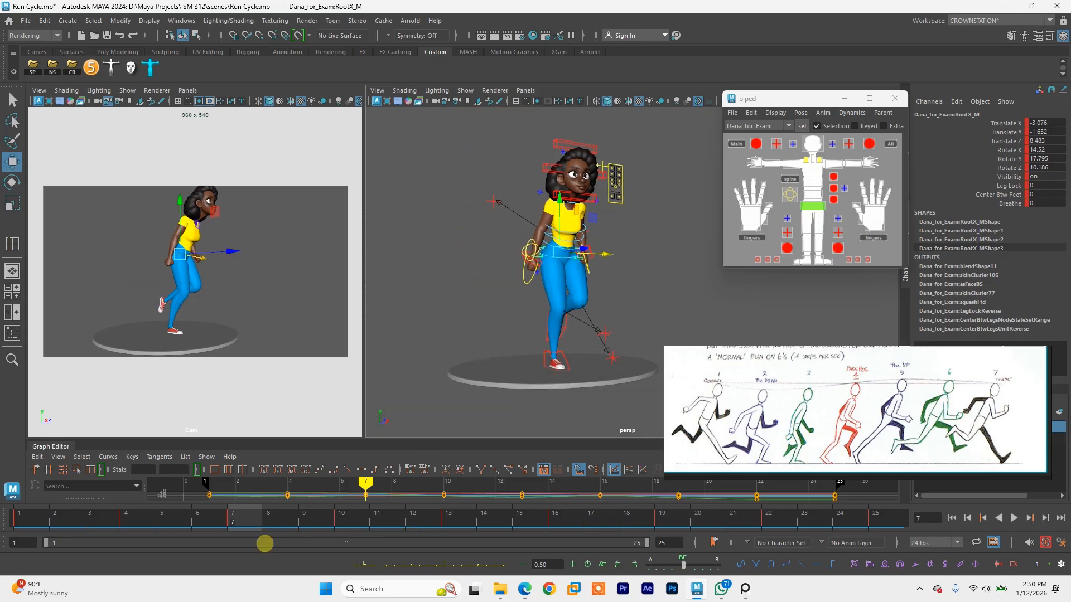
{"action": "left_click_drag", "start_coordinate": [256, 519], "coordinate": [453, 532]}
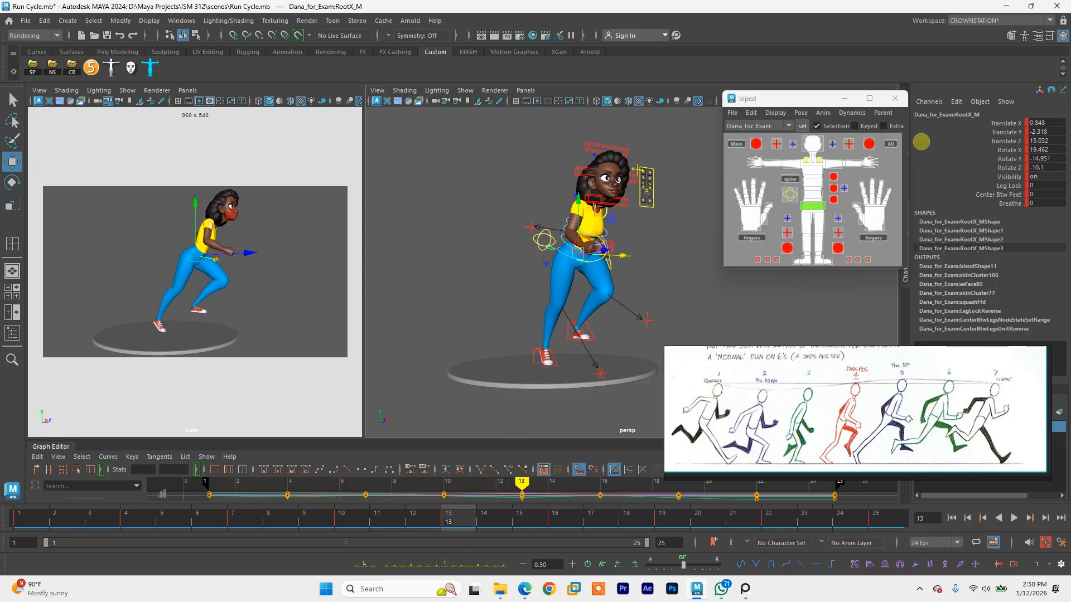
{"action": "left_click", "coordinate": [891, 144]}
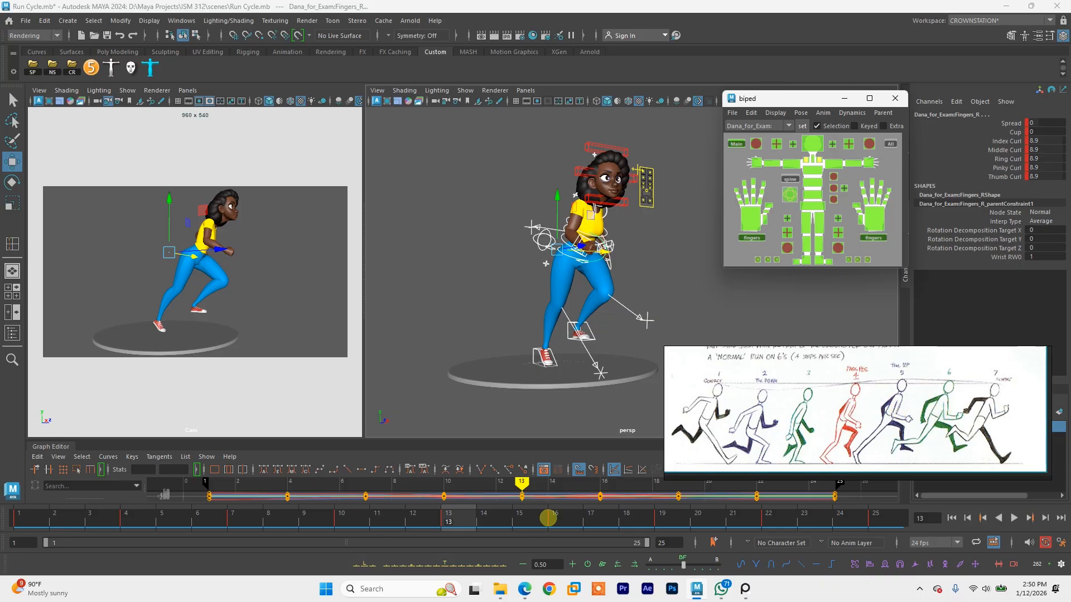
{"action": "left_click", "coordinate": [556, 518]}
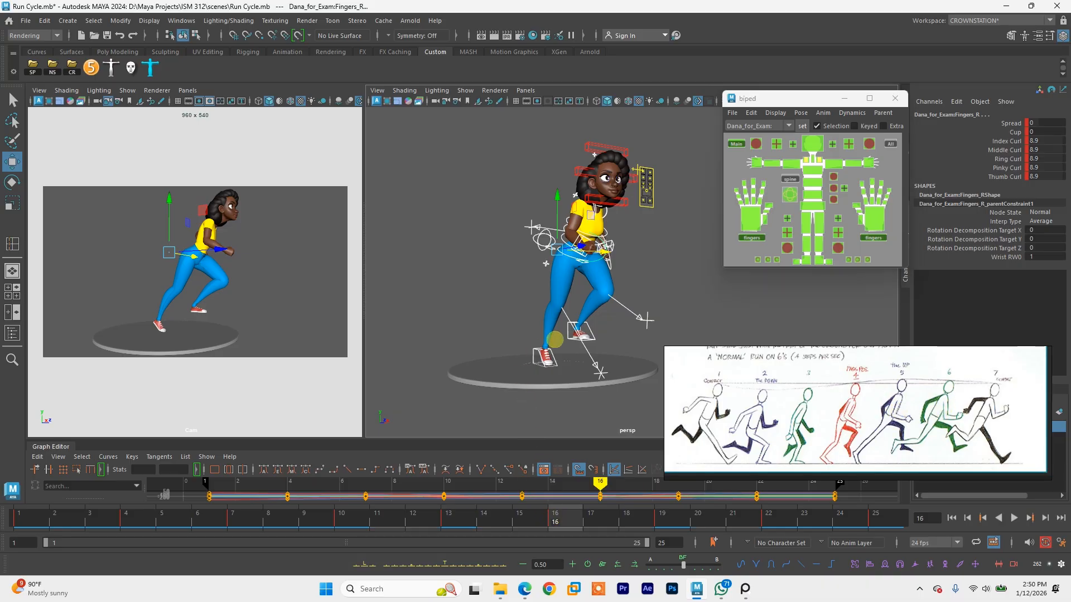
Step: Select the right foot control at frame 16 and set its Roll to 0
{"action": "left_click_drag", "start_coordinate": [561, 349], "coordinate": [601, 353], "text": "alt"}
{"action": "left_click_drag", "start_coordinate": [499, 365], "coordinate": [535, 358], "text": "alt"}
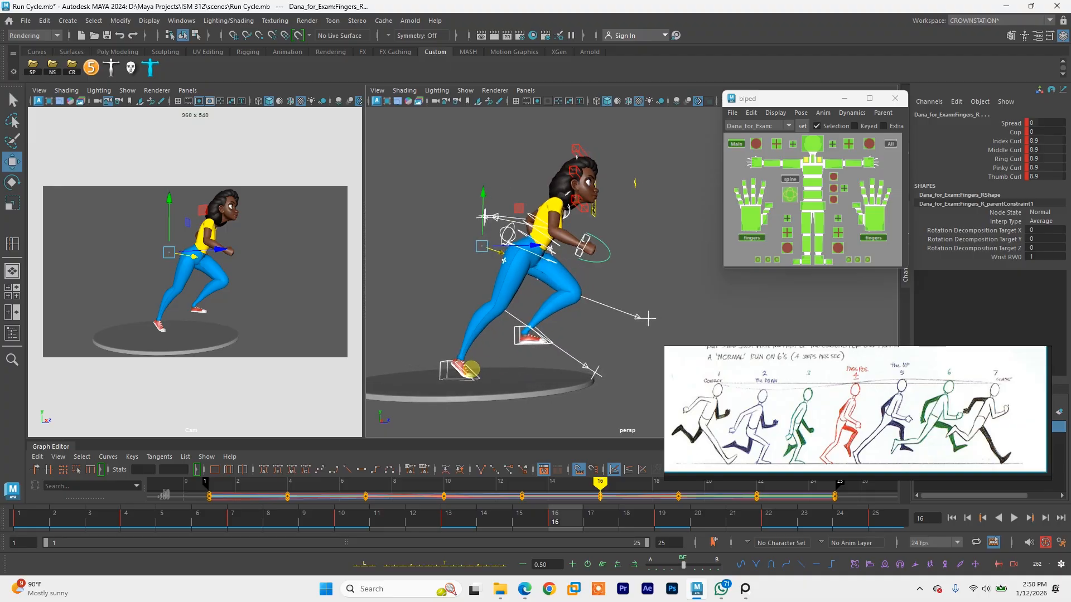
{"action": "left_click", "coordinate": [451, 364]}
{"action": "left_click_drag", "start_coordinate": [453, 346], "coordinate": [455, 296]}
{"action": "key", "text": "ctrl+z"}
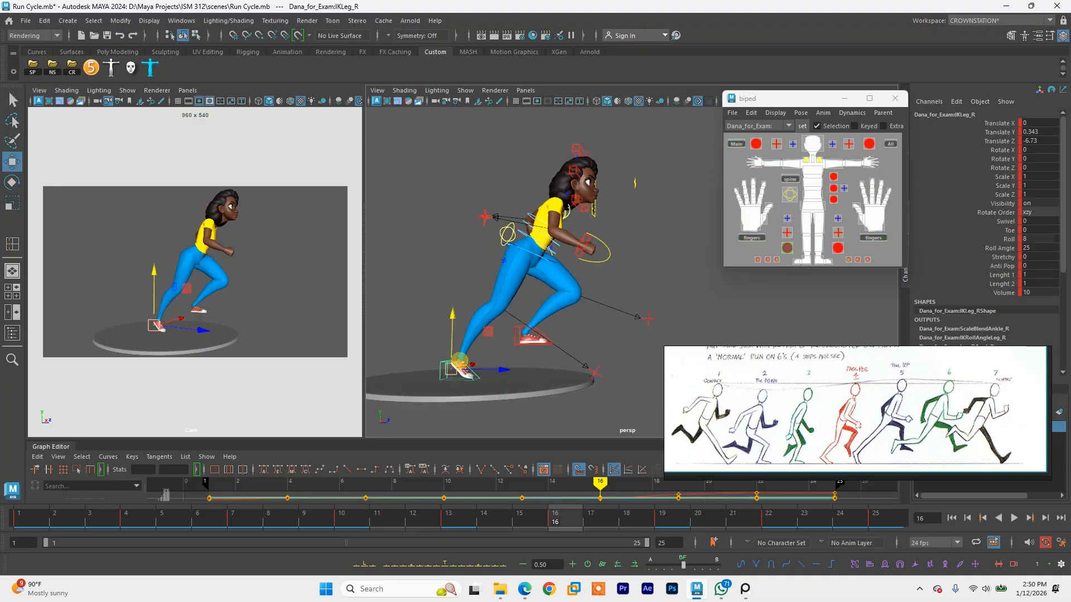
{"action": "key", "text": "q"}
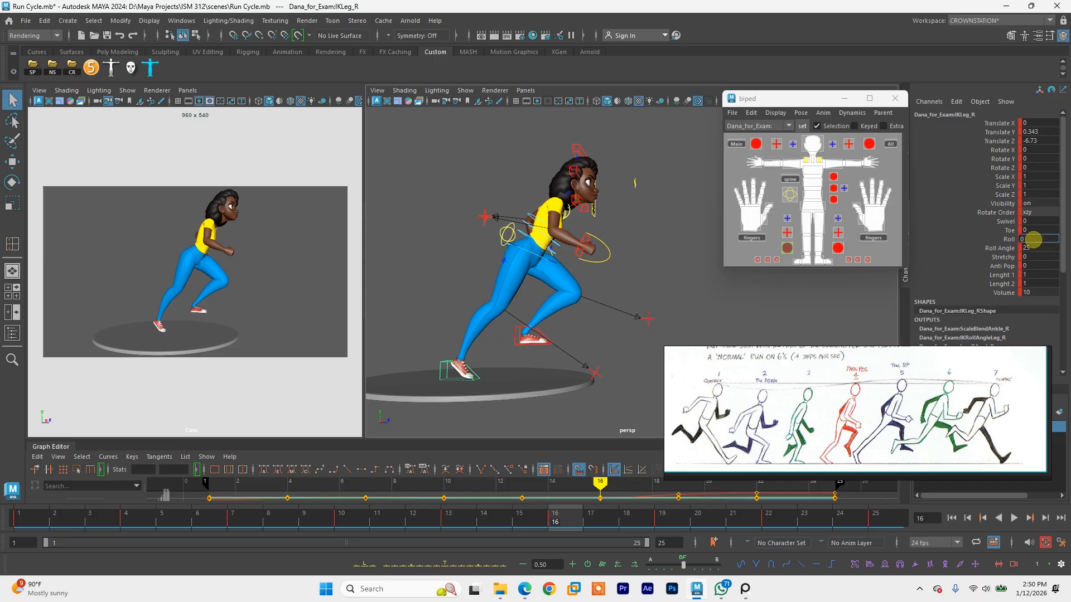
{"action": "left_click", "coordinate": [1033, 239]}
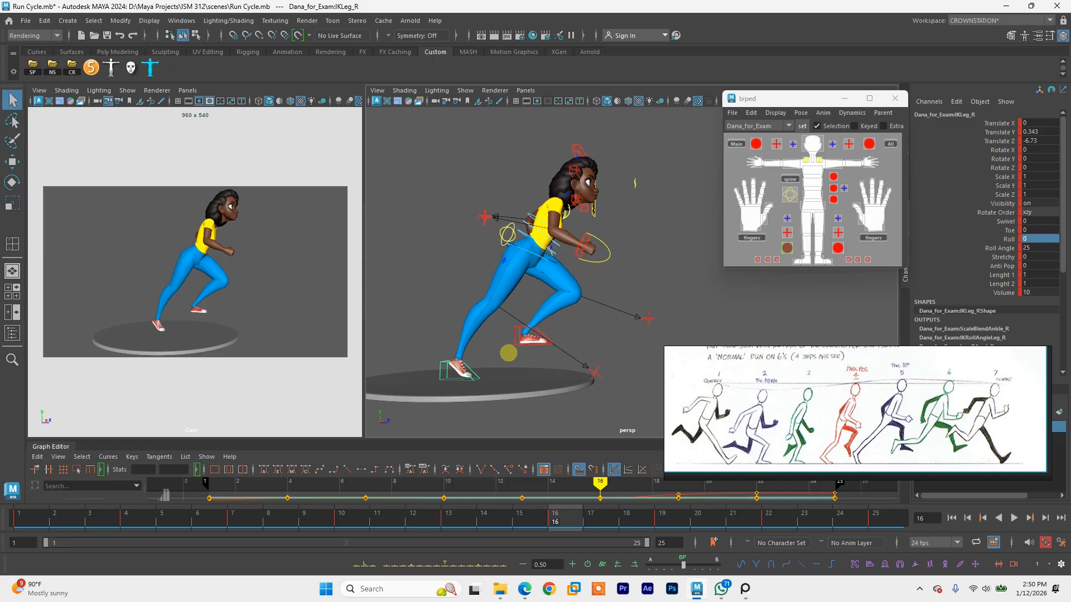
Step: Lift the right foot behind the body, to about Translate Y 16.649, Z -12.813 and Rotate X 106.574
{"action": "key", "text": "w"}
{"action": "left_click_drag", "start_coordinate": [446, 362], "coordinate": [474, 422]}
{"action": "key", "text": "e"}
{"action": "key", "text": "w"}
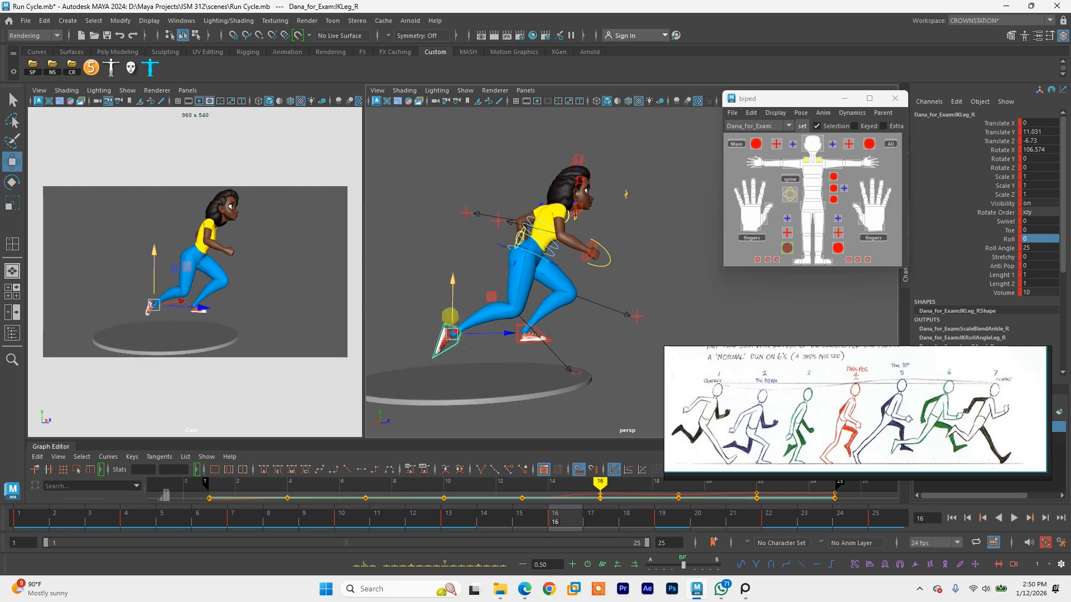
{"action": "mouse_move", "coordinate": [453, 312]}
{"action": "left_mouse_down"}
{"action": "mouse_move", "coordinate": [454, 295]}
{"action": "mouse_move", "coordinate": [459, 318]}
{"action": "left_mouse_up"}
Step: Move the left foot forward and slightly down, to about Translate Y 8.619, Z 36.924
{"action": "left_click", "coordinate": [534, 330]}
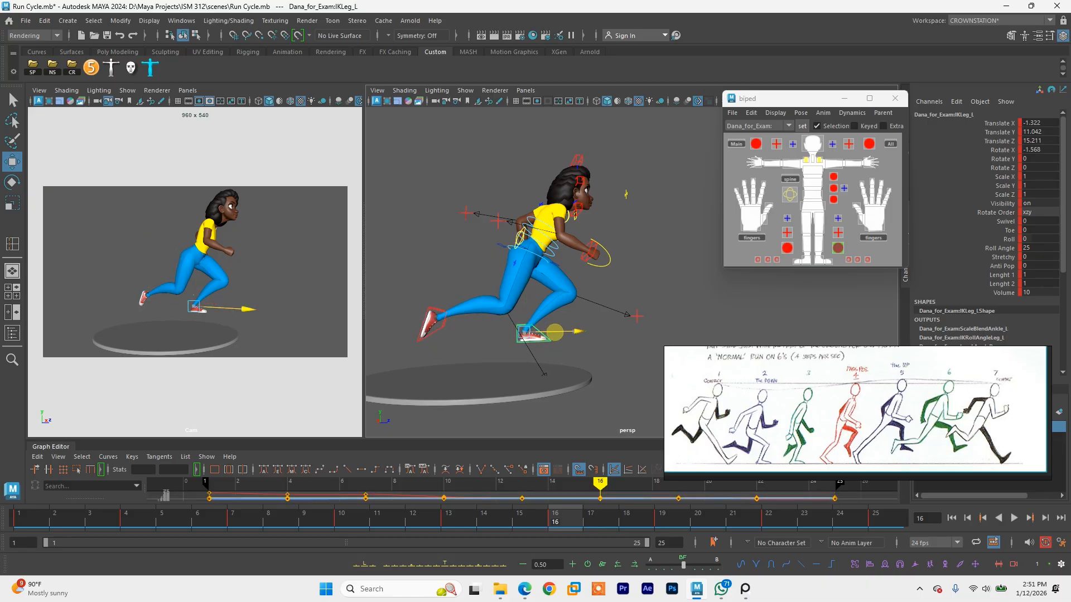
{"action": "left_click_drag", "start_coordinate": [569, 331], "coordinate": [633, 331]}
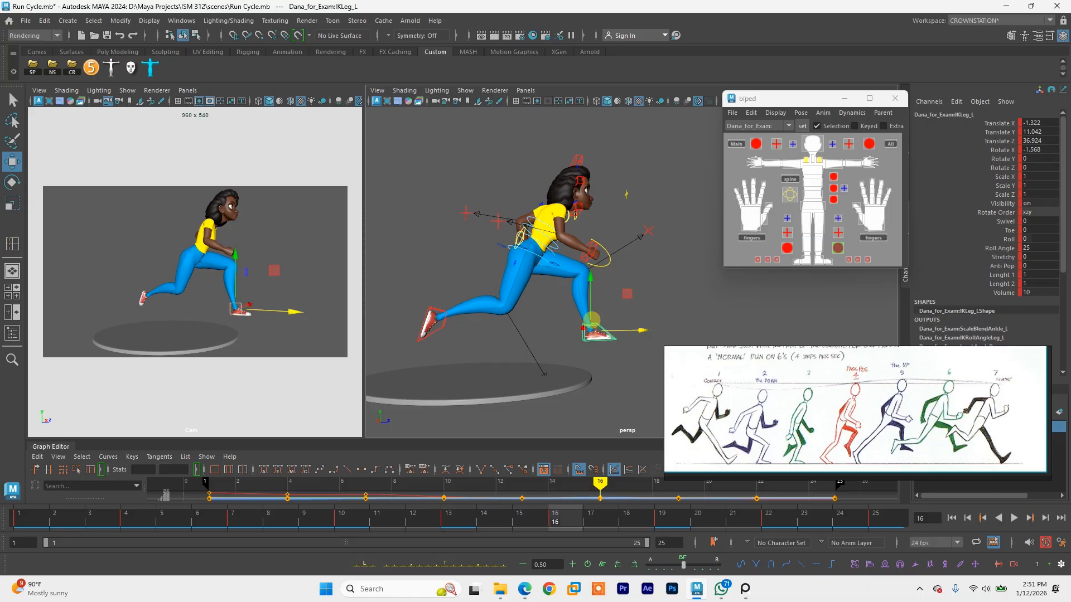
{"action": "left_click_drag", "start_coordinate": [590, 301], "coordinate": [590, 308]}
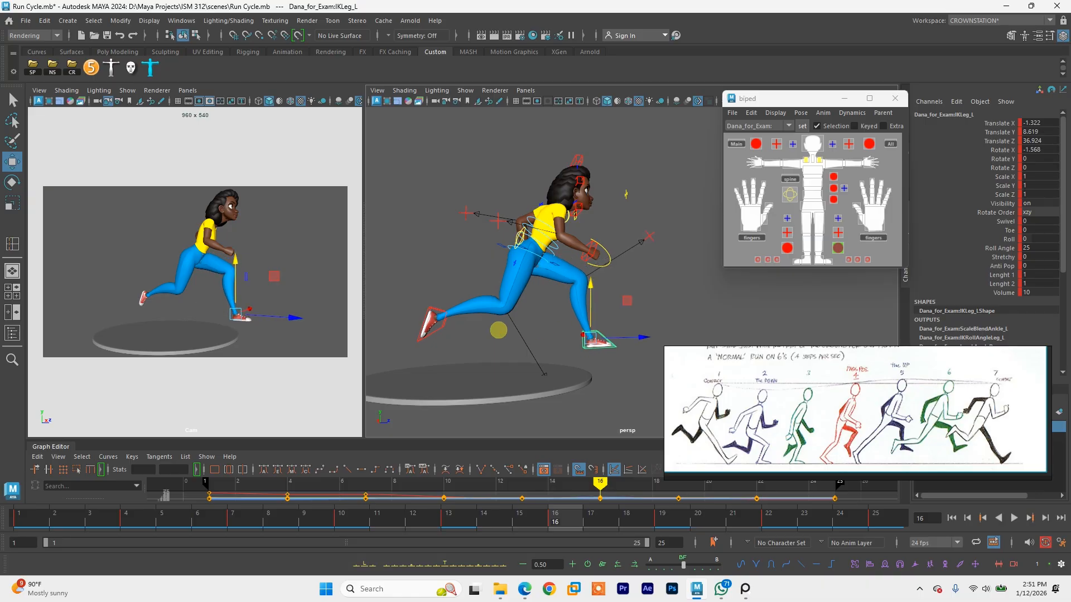
{"action": "left_click_drag", "start_coordinate": [499, 330], "coordinate": [443, 327], "text": "alt"}
{"action": "left_click", "coordinate": [461, 322]}
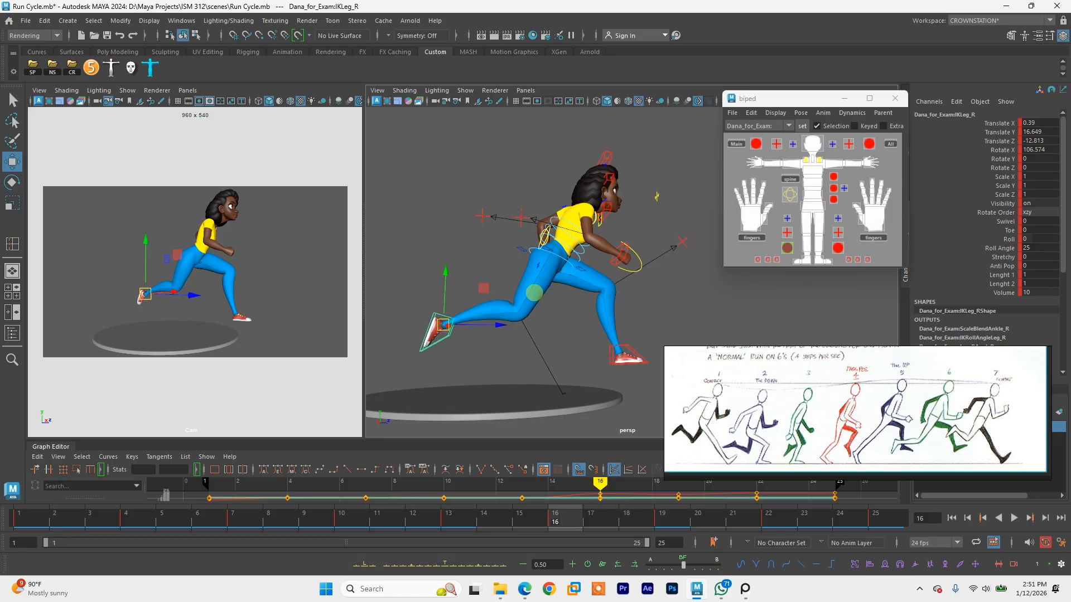
Step: Rotate the hip root at frame 16 to about X 17.89, Y -27.841, Z -8.746, and save the scene
{"action": "left_click_drag", "start_coordinate": [534, 292], "coordinate": [642, 312], "text": "alt"}
{"action": "left_click_drag", "start_coordinate": [483, 287], "coordinate": [463, 290], "text": "alt"}
{"action": "middle_click_drag", "start_coordinate": [464, 290], "coordinate": [492, 332], "text": "alt"}
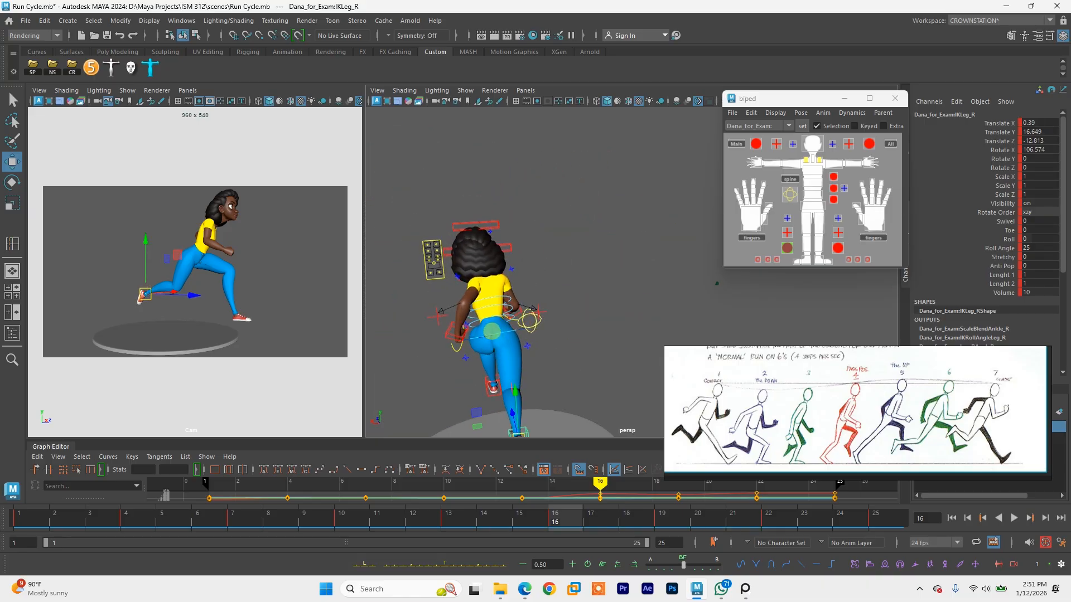
{"action": "left_click", "coordinate": [519, 331]}
{"action": "key", "text": "e"}
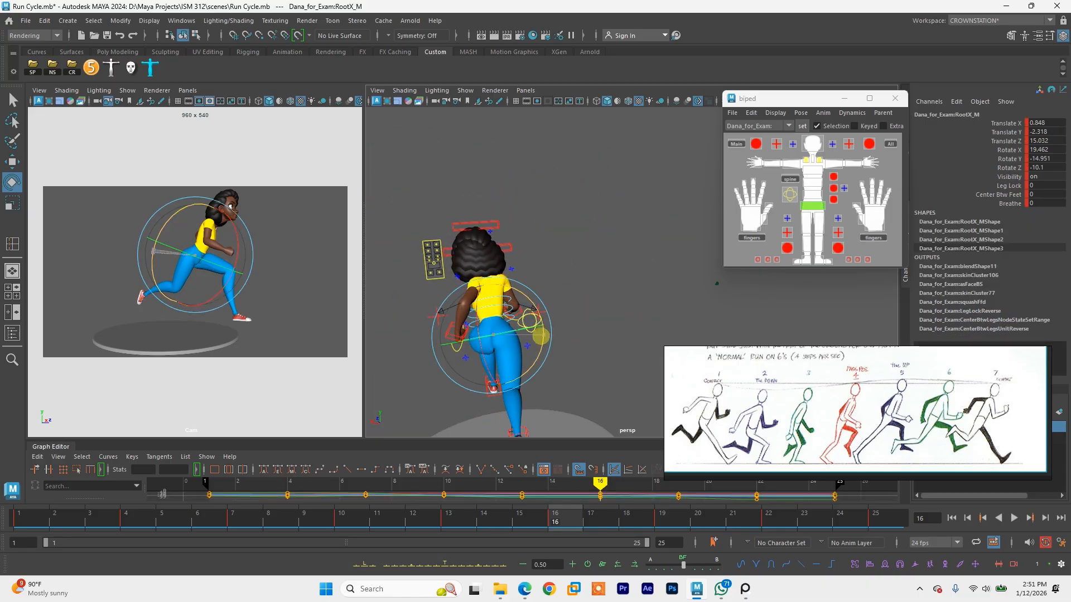
{"action": "left_click_drag", "start_coordinate": [539, 339], "coordinate": [491, 340]}
{"action": "left_click_drag", "start_coordinate": [570, 348], "coordinate": [373, 334], "text": "alt"}
{"action": "key", "text": "ctrl+s"}
{"action": "key", "text": "q"}
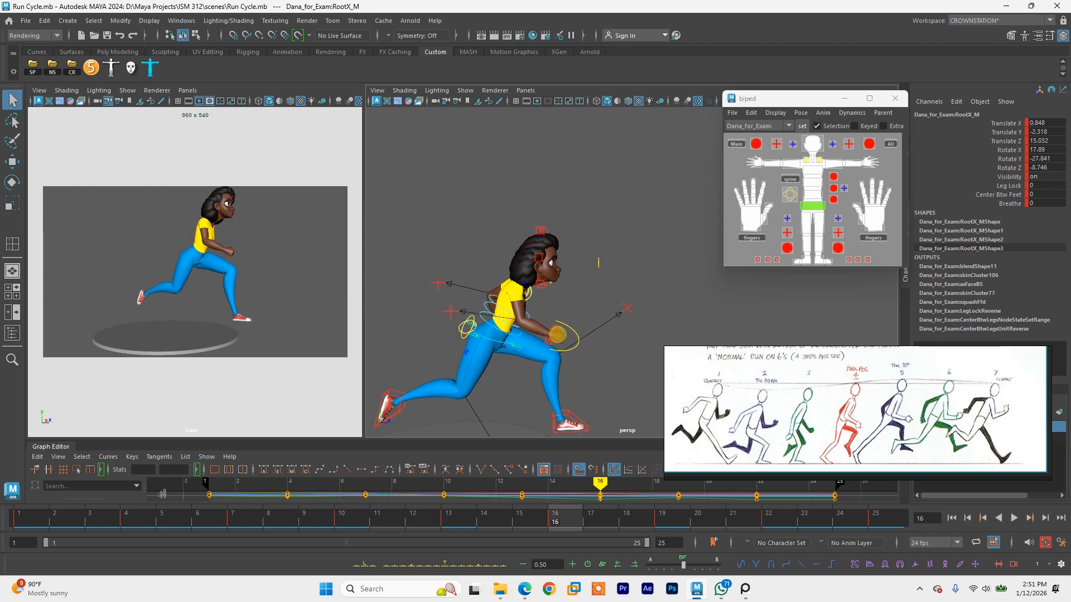
Step: Rotate the chest and spine controls together, bringing the chest to about Rotate X 24.782
{"action": "scroll", "coordinate": [558, 279], "scroll_direction": "up", "scroll_amount": 4}
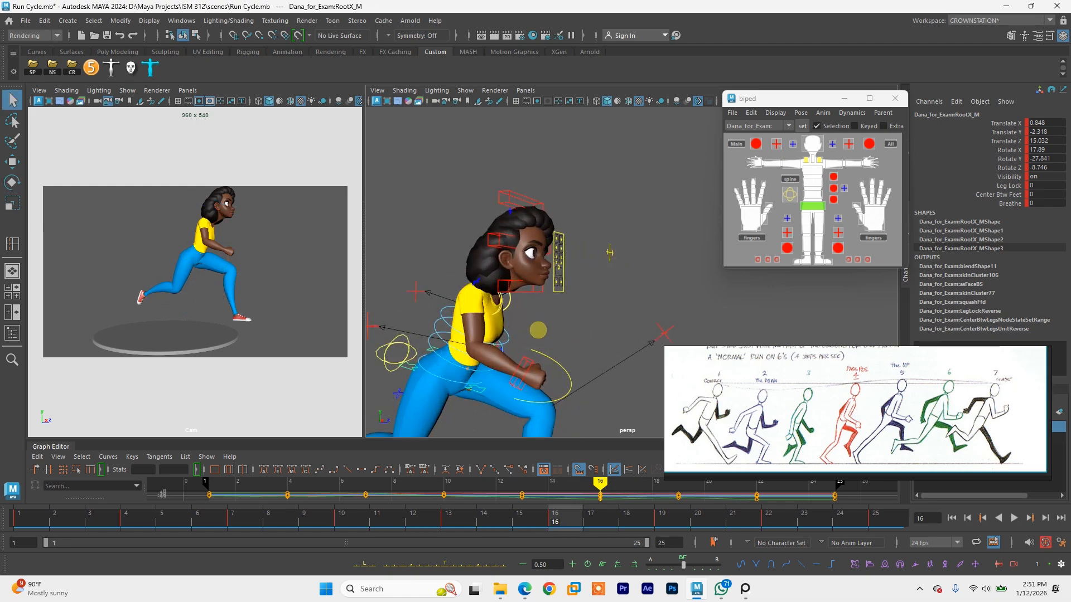
{"action": "middle_click_drag", "start_coordinate": [506, 338], "coordinate": [524, 323], "text": "alt"}
{"action": "left_click_drag", "start_coordinate": [524, 323], "coordinate": [483, 324], "text": "alt"}
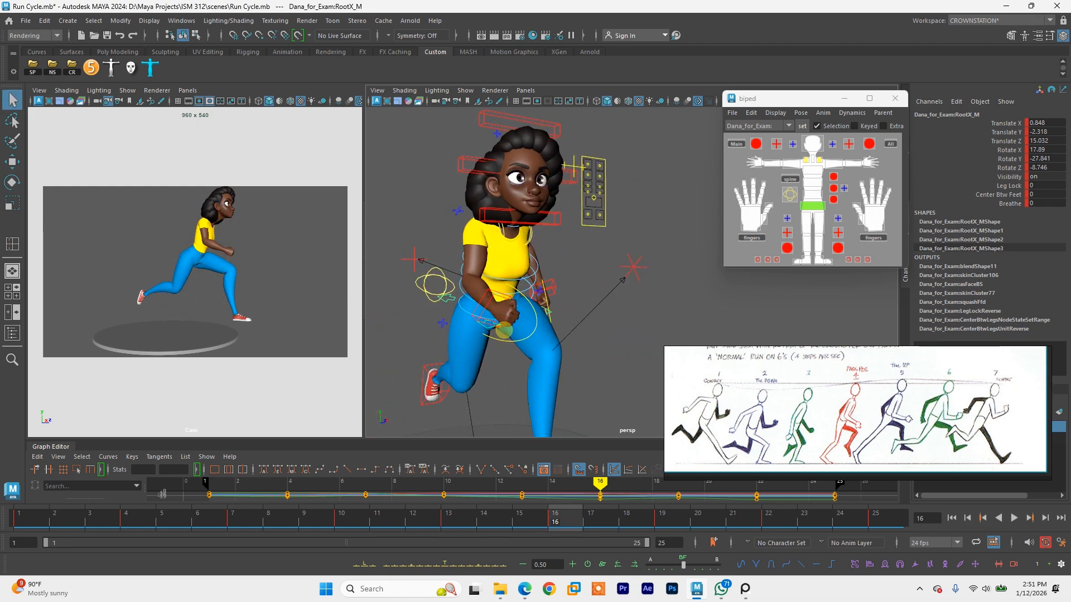
{"action": "left_click", "coordinate": [812, 176]}
{"action": "key", "text": "e"}
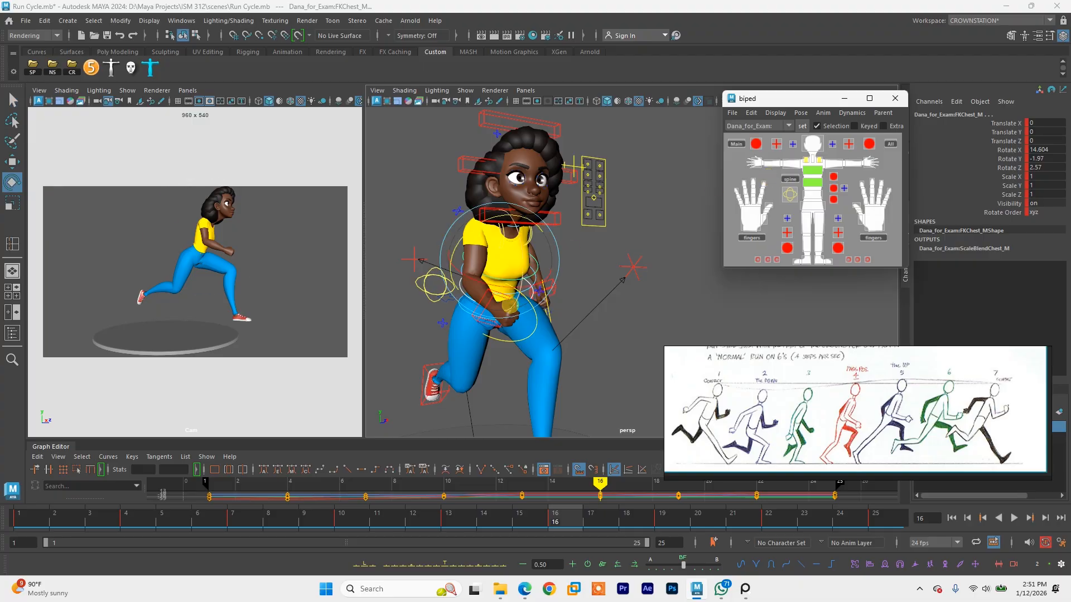
{"action": "left_click_drag", "start_coordinate": [530, 285], "coordinate": [547, 281]}
{"action": "left_click_drag", "start_coordinate": [568, 281], "coordinate": [455, 280], "text": "alt"}
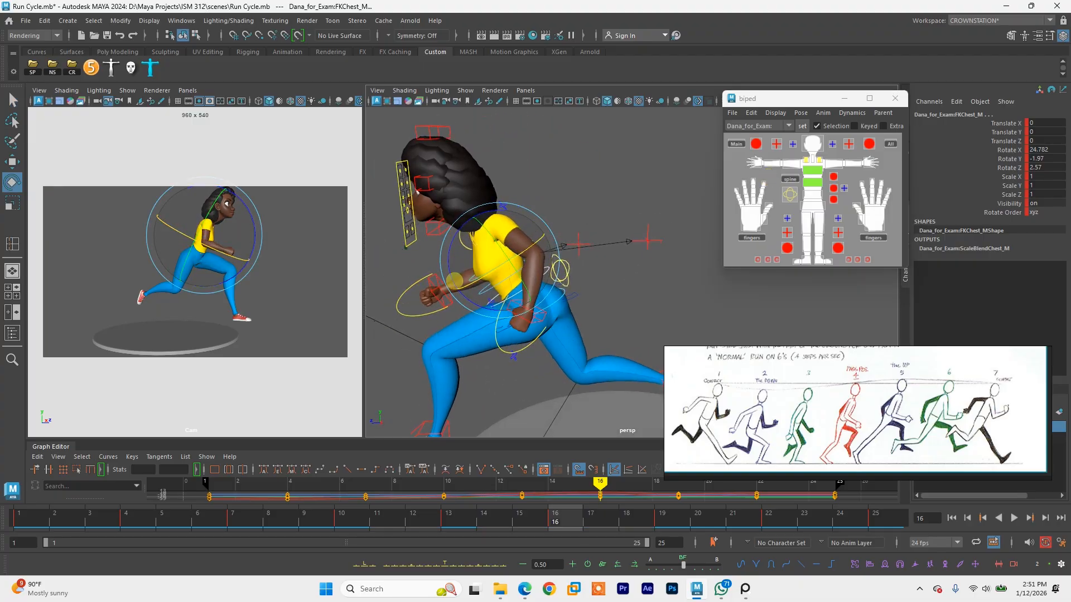
Step: Rotate the left scapula to about X -1.001, Y 7.442, Z -19.262
{"action": "left_click", "coordinate": [819, 161]}
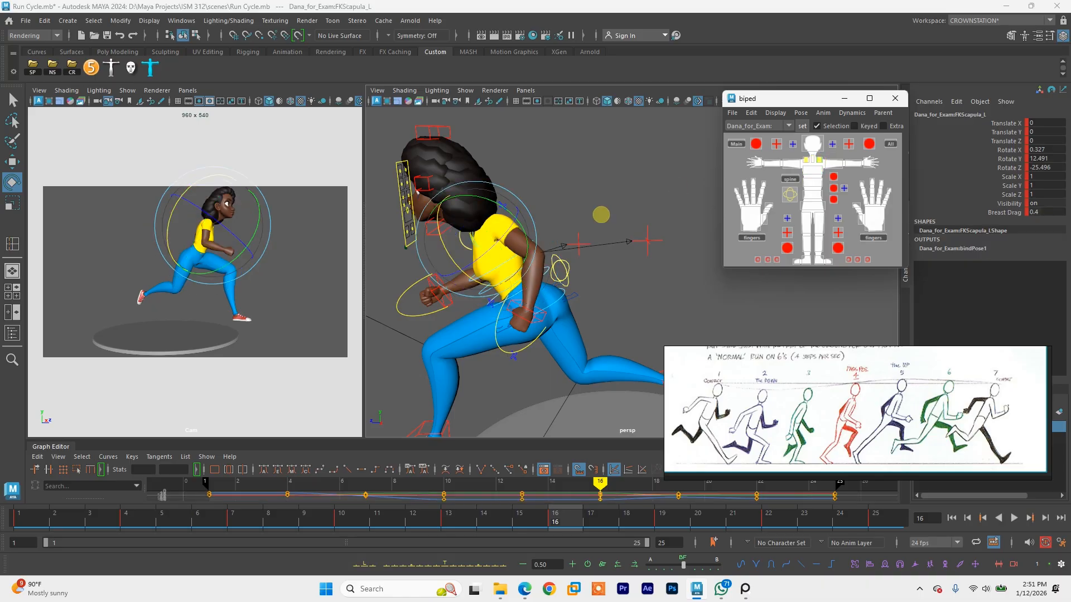
{"action": "left_click_drag", "start_coordinate": [600, 215], "coordinate": [434, 227], "text": "alt"}
{"action": "key", "text": "q"}
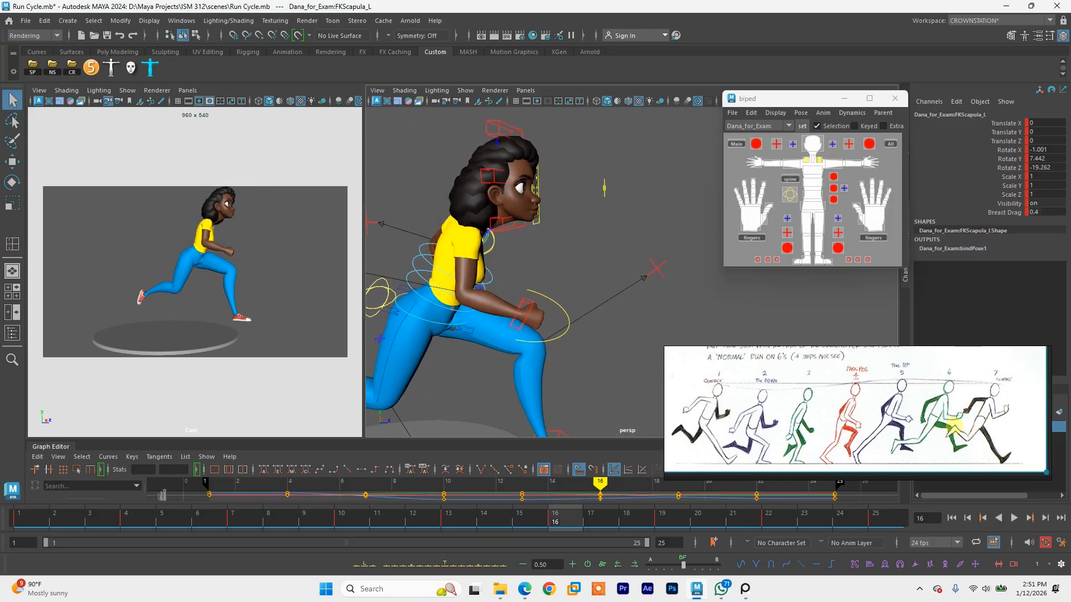
{"action": "left_click_drag", "start_coordinate": [462, 322], "coordinate": [693, 207], "text": "alt"}
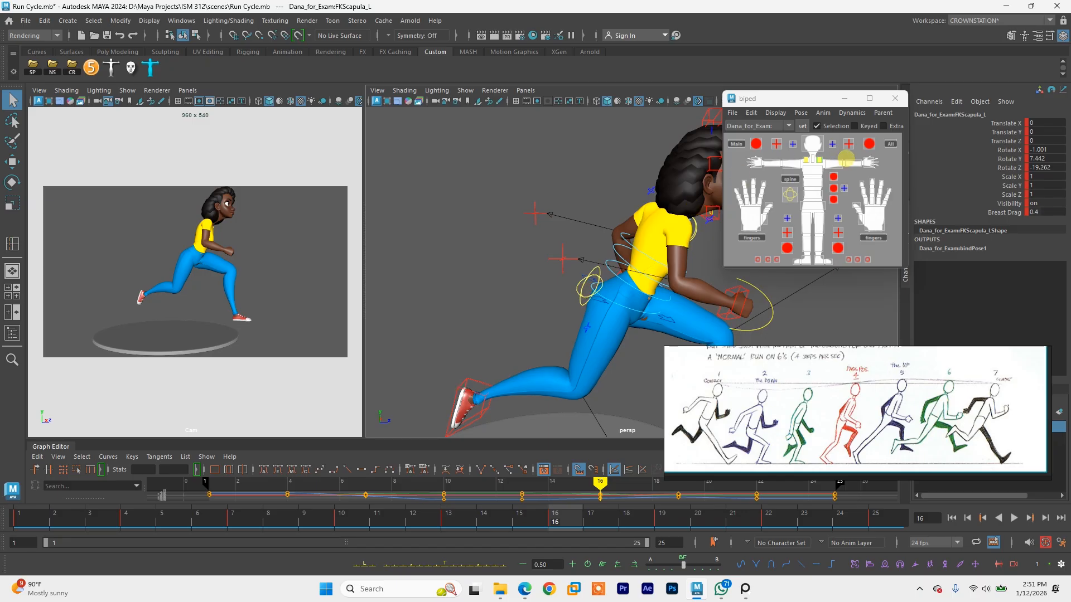
Step: Swing the left hand back behind the hips, rotating it to about X 29.323, Y -6.746, Z -66.25
{"action": "left_click", "coordinate": [869, 143]}
{"action": "key", "text": "w"}
{"action": "left_click_drag", "start_coordinate": [628, 276], "coordinate": [603, 262]}
{"action": "key", "text": "e"}
{"action": "left_click_drag", "start_coordinate": [634, 229], "coordinate": [645, 271]}
{"action": "left_click_drag", "start_coordinate": [646, 272], "coordinate": [747, 286], "text": "alt"}
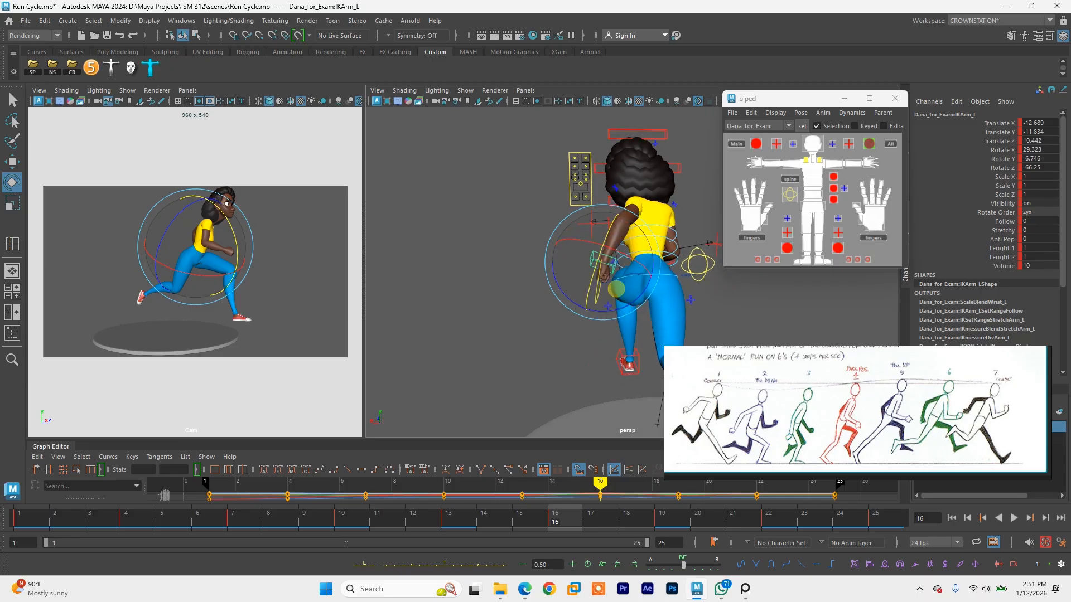
{"action": "key", "text": "w"}
{"action": "left_click_drag", "start_coordinate": [608, 263], "coordinate": [557, 226]}
Step: Move the left elbow pole at frame 16 to about X -9.095, Y -0.903, Z 11.165
{"action": "left_click", "coordinate": [592, 229]}
{"action": "left_click_drag", "start_coordinate": [647, 223], "coordinate": [563, 225]}
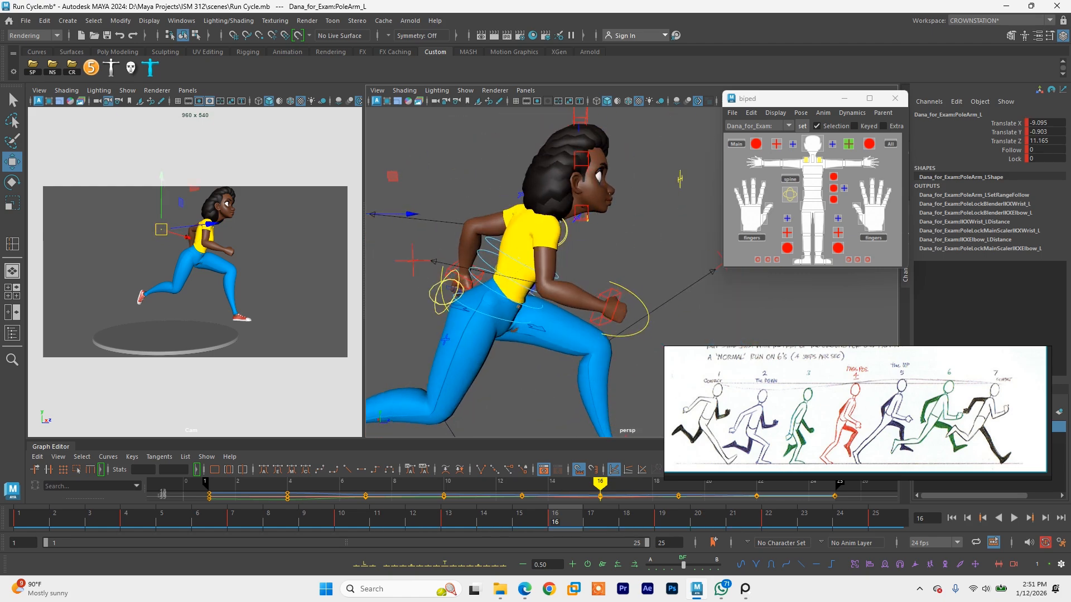
{"action": "left_click", "coordinate": [415, 264]}
{"action": "left_click_drag", "start_coordinate": [415, 263], "coordinate": [471, 165], "text": "alt"}
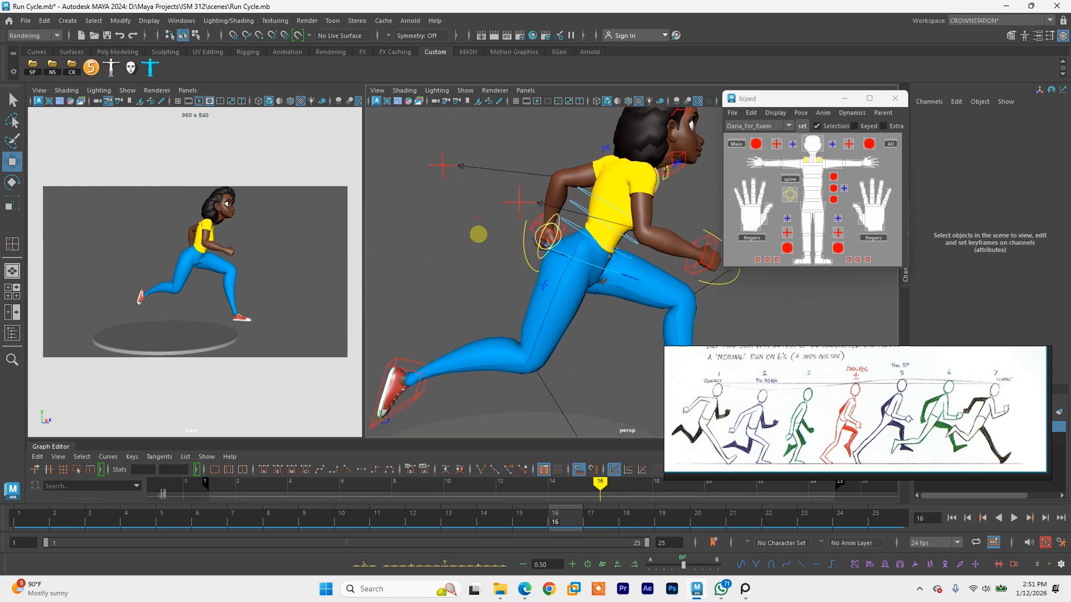
Step: Move the right elbow pole to about X 0.597, Y -18.452, Z 26.028
{"action": "left_click", "coordinate": [522, 201]}
{"action": "left_click_drag", "start_coordinate": [522, 201], "coordinate": [620, 279], "text": "alt"}
{"action": "left_click_drag", "start_coordinate": [521, 268], "coordinate": [531, 273]}
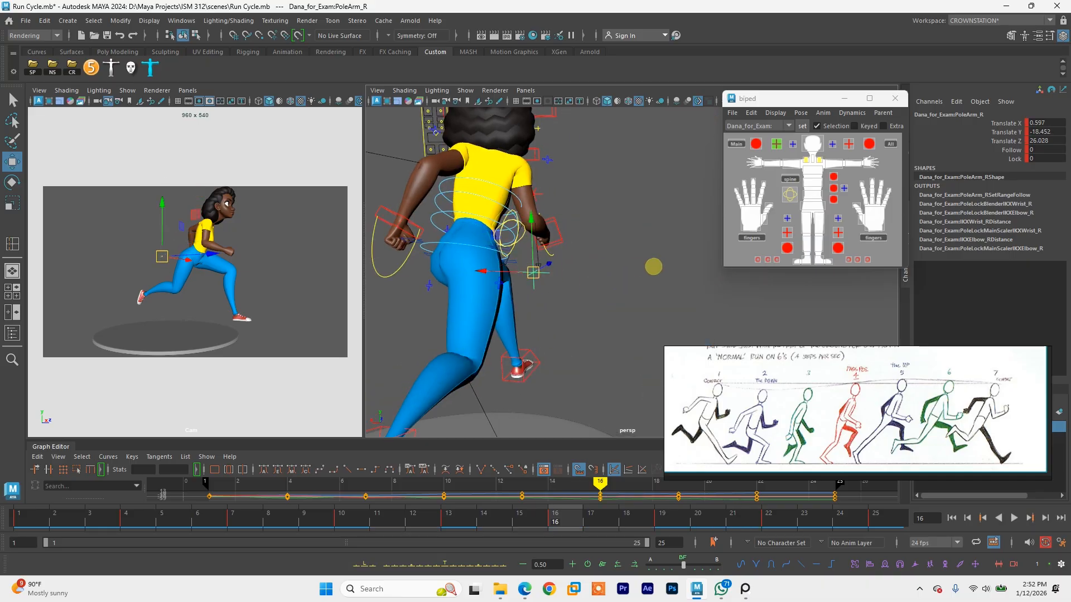
Step: Rotate the right hand at frame 16 to about X -71.351, Y 39.821, Z 95.182, and save the scene
{"action": "left_click_drag", "start_coordinate": [652, 266], "coordinate": [597, 273], "text": "alt"}
{"action": "left_click", "coordinate": [575, 273]}
{"action": "key", "text": "e"}
{"action": "left_click_drag", "start_coordinate": [602, 267], "coordinate": [527, 306]}
{"action": "key", "text": "w"}
{"action": "left_click_drag", "start_coordinate": [593, 312], "coordinate": [538, 314], "text": "alt"}
{"action": "key", "text": "e"}
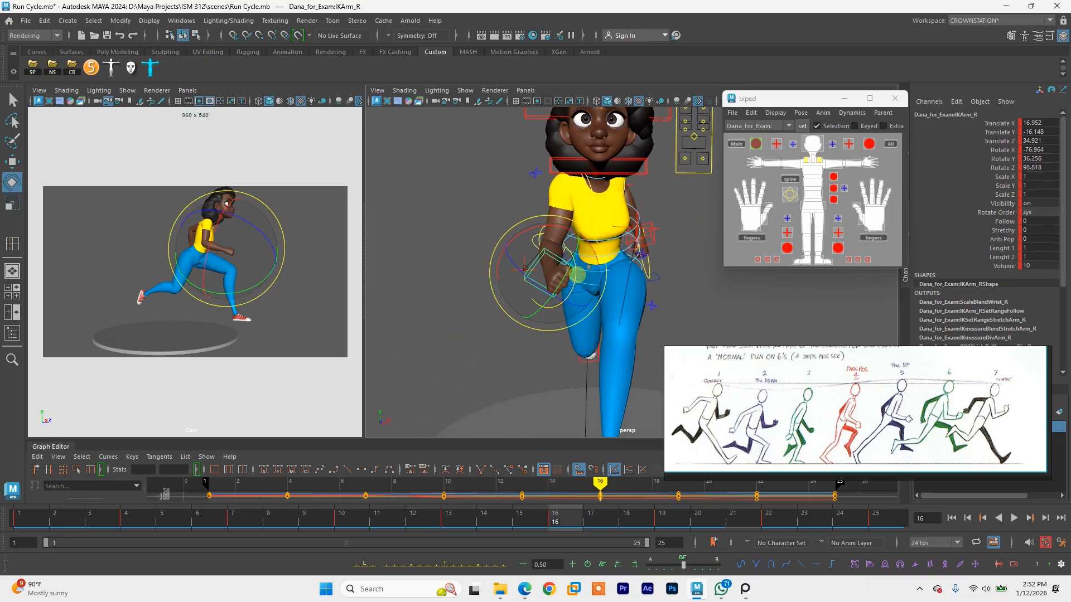
{"action": "mouse_move", "coordinate": [577, 271]}
{"action": "left_mouse_down"}
{"action": "mouse_move", "coordinate": [593, 273]}
{"action": "mouse_move", "coordinate": [584, 282]}
{"action": "mouse_move", "coordinate": [560, 255]}
{"action": "mouse_move", "coordinate": [572, 257]}
{"action": "left_mouse_up"}
{"action": "key", "text": "ctrl+s"}
{"action": "key", "text": "q"}
Step: Tilt the left foot's toes up to about Rotate X -27.231 and move it to about Translate Y 9.786, Z 39.842
{"action": "middle_click_drag", "start_coordinate": [555, 251], "coordinate": [553, 275], "text": "alt"}
{"action": "scroll", "coordinate": [588, 265], "scroll_direction": "down", "scroll_amount": 4}
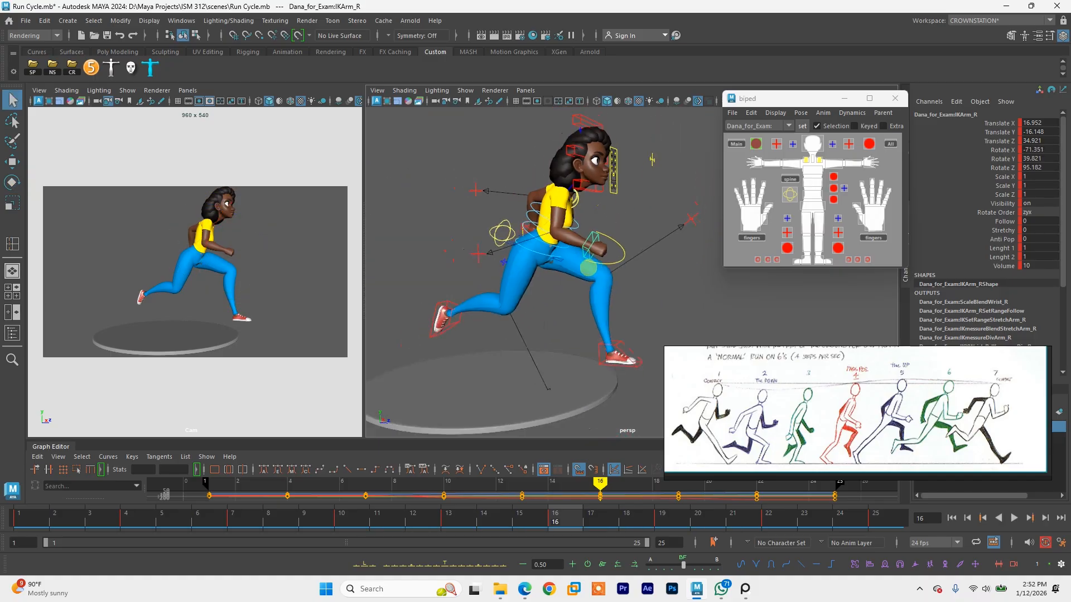
{"action": "left_click_drag", "start_coordinate": [588, 265], "coordinate": [600, 250], "text": "alt"}
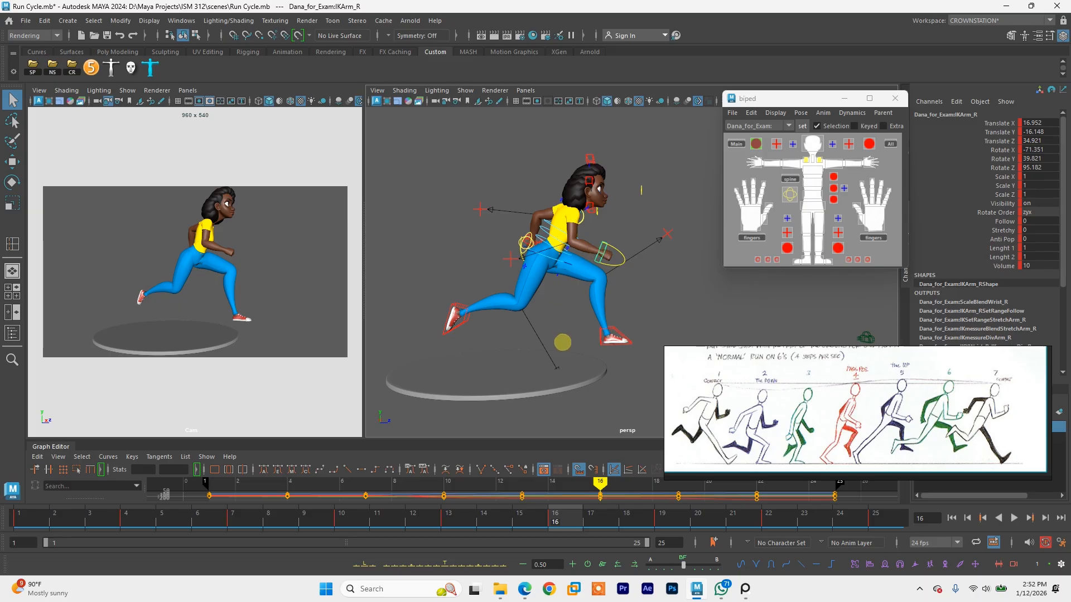
{"action": "middle_click_drag", "start_coordinate": [612, 333], "coordinate": [589, 307], "text": "alt"}
{"action": "left_click", "coordinate": [590, 308]}
{"action": "key", "text": "e"}
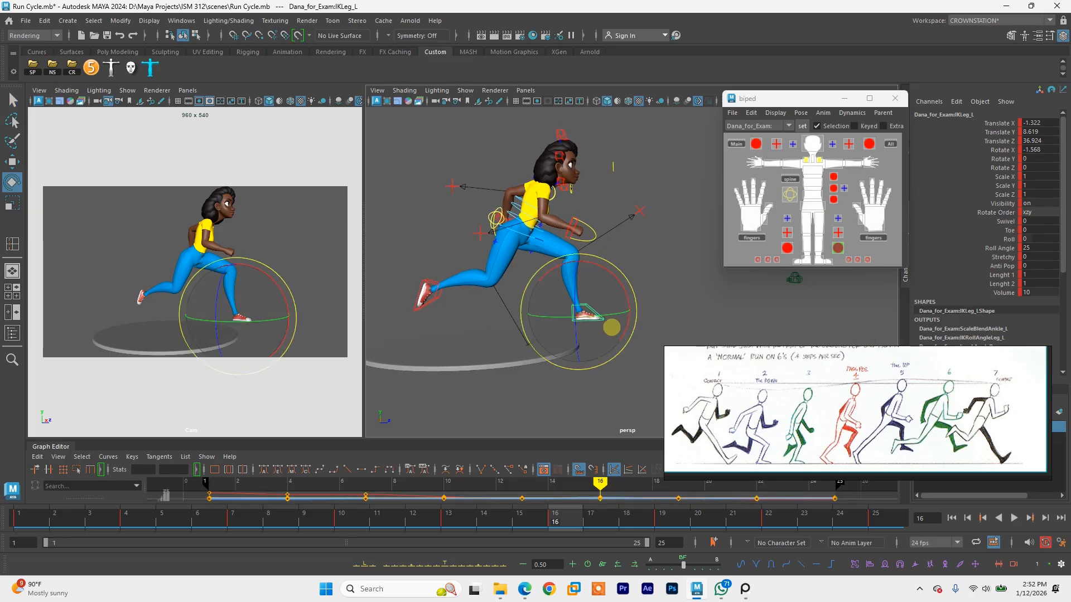
{"action": "key", "text": "w"}
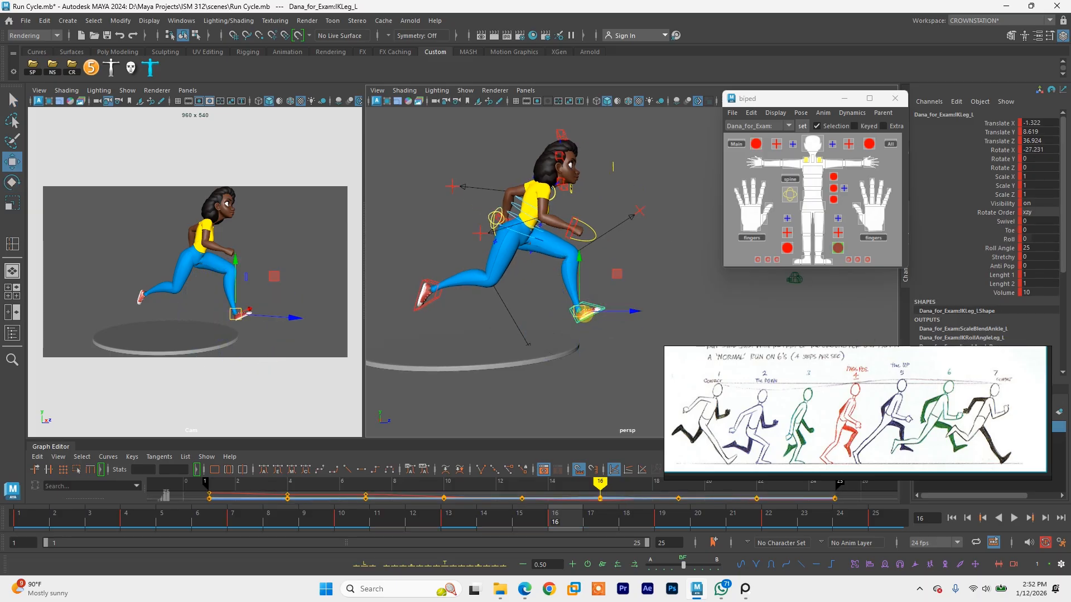
{"action": "left_click_drag", "start_coordinate": [585, 311], "coordinate": [597, 307]}
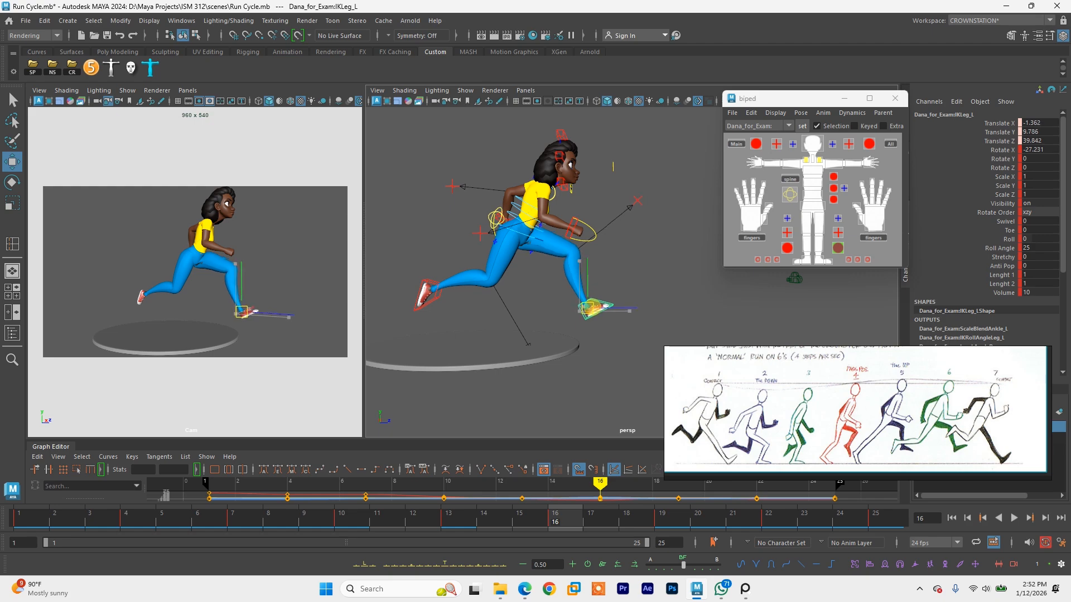
Step: Shift the right foot further back, to about Translate X 0.321, Z -14.33, and save the scene
{"action": "left_click", "coordinate": [433, 295]}
{"action": "middle_click_drag", "start_coordinate": [471, 306], "coordinate": [537, 330], "text": "alt"}
{"action": "left_click_drag", "start_coordinate": [506, 325], "coordinate": [501, 324]}
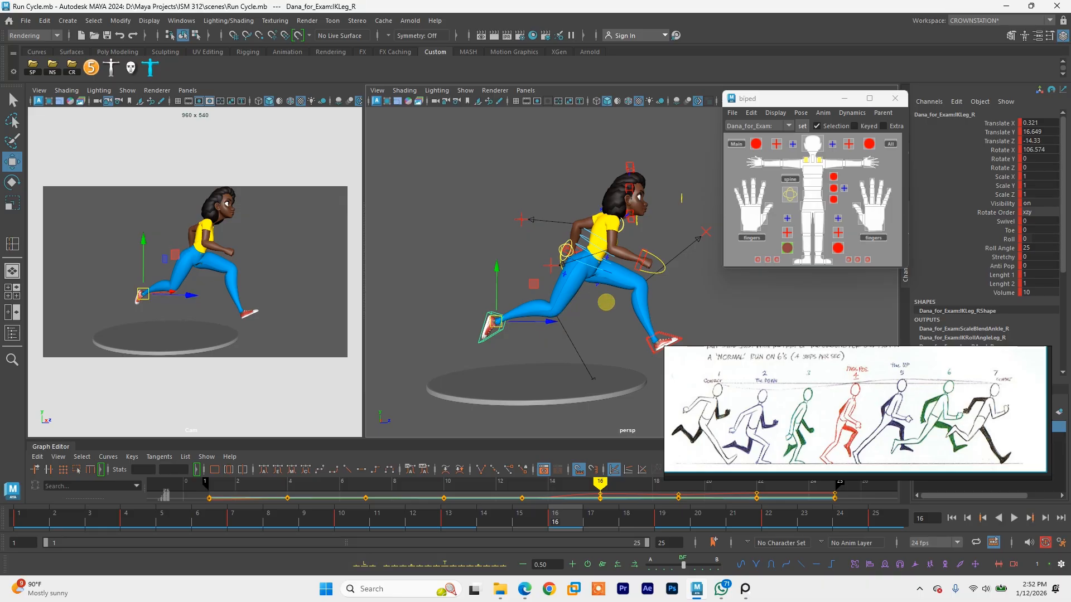
{"action": "key", "text": "q"}
{"action": "left_click_drag", "start_coordinate": [607, 300], "coordinate": [573, 312], "text": "alt"}
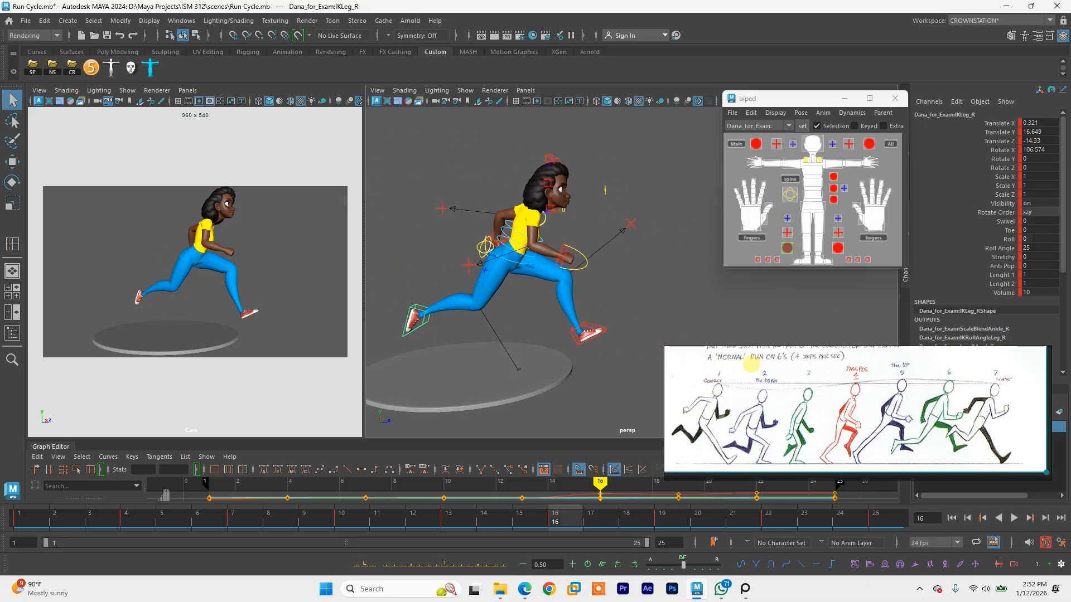
Step: Copy the frame 25 contact pose of all rig controls onto frame 19
{"action": "left_click", "coordinate": [890, 144]}
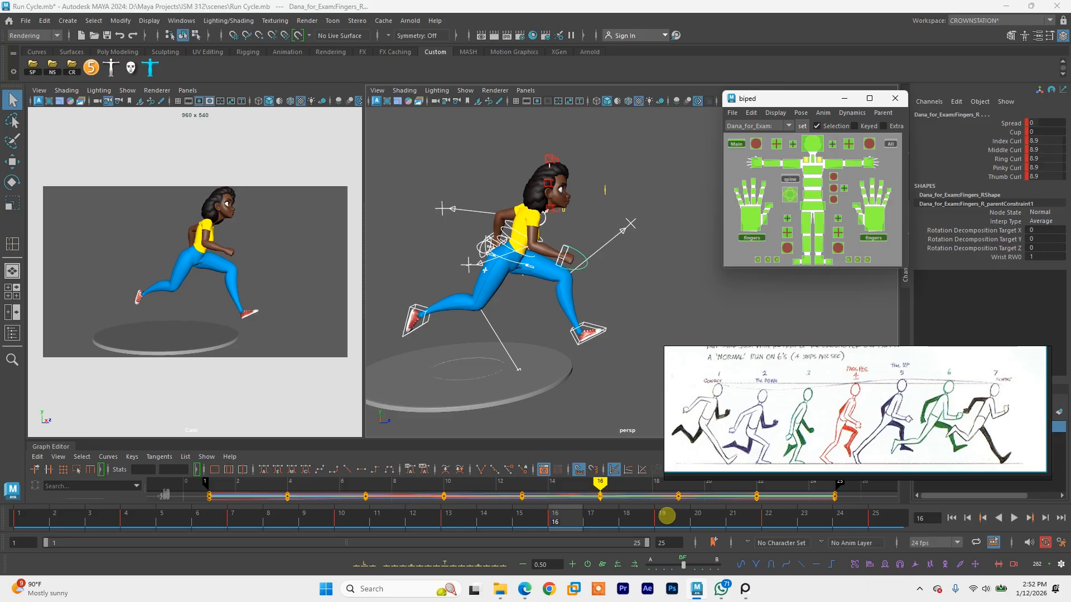
{"action": "left_click", "coordinate": [666, 515]}
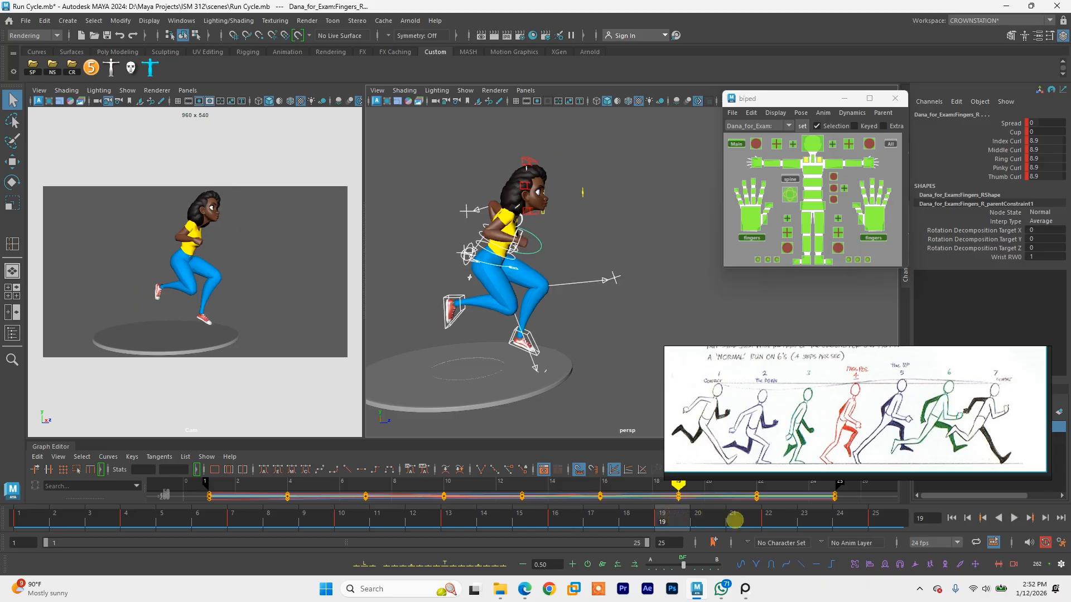
{"action": "left_click", "coordinate": [888, 517]}
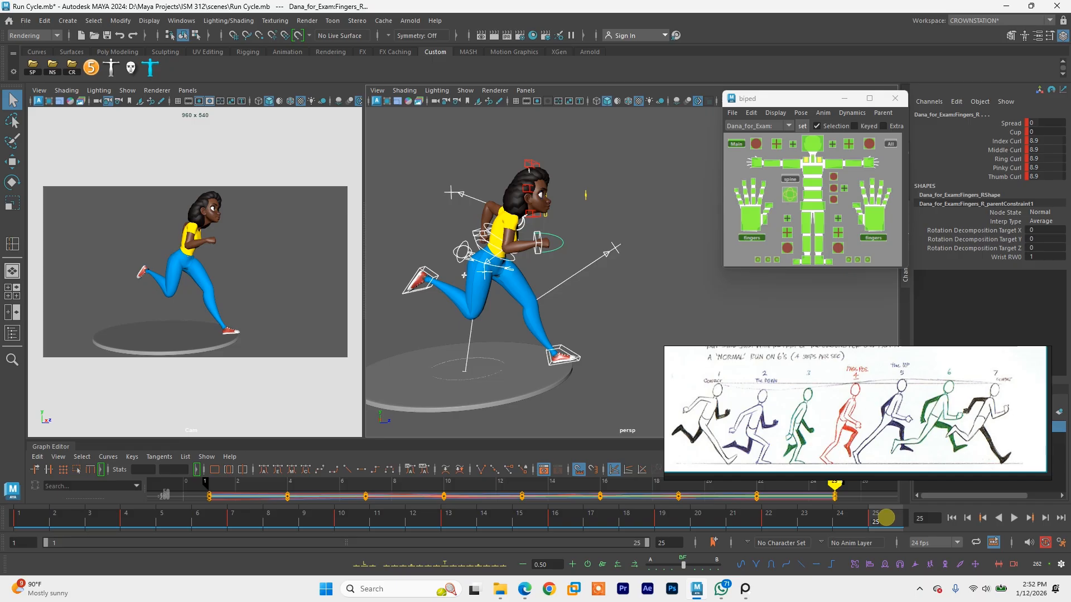
{"action": "left_click", "coordinate": [675, 516]}
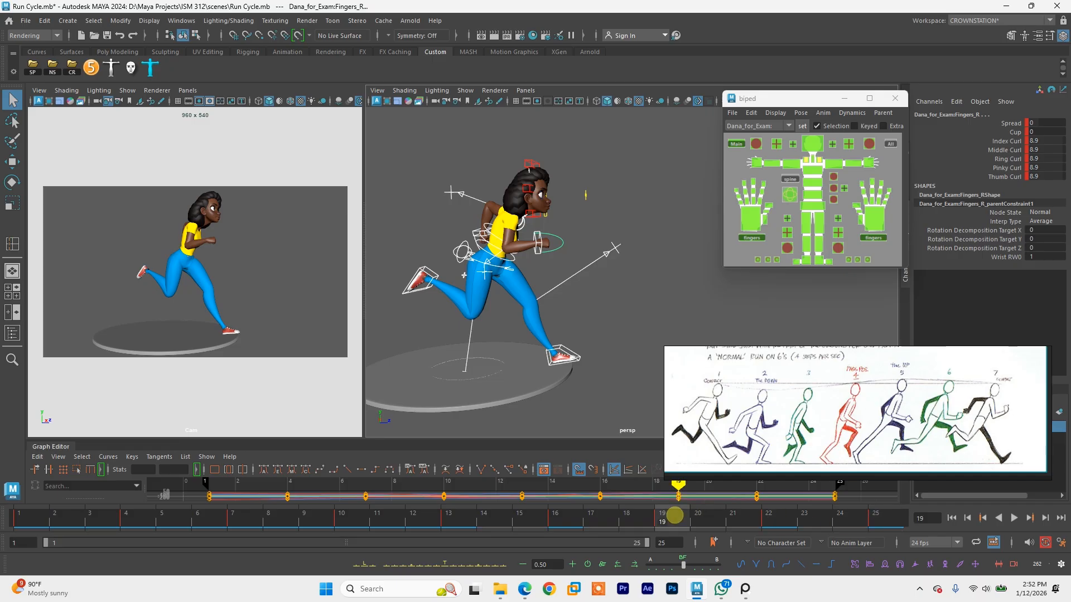
Step: At frame 13, move the left foot to about Translate X -2.584, Y 8.718, Z 25.789, and replay the cycle
{"action": "key", "text": "alt+v"}
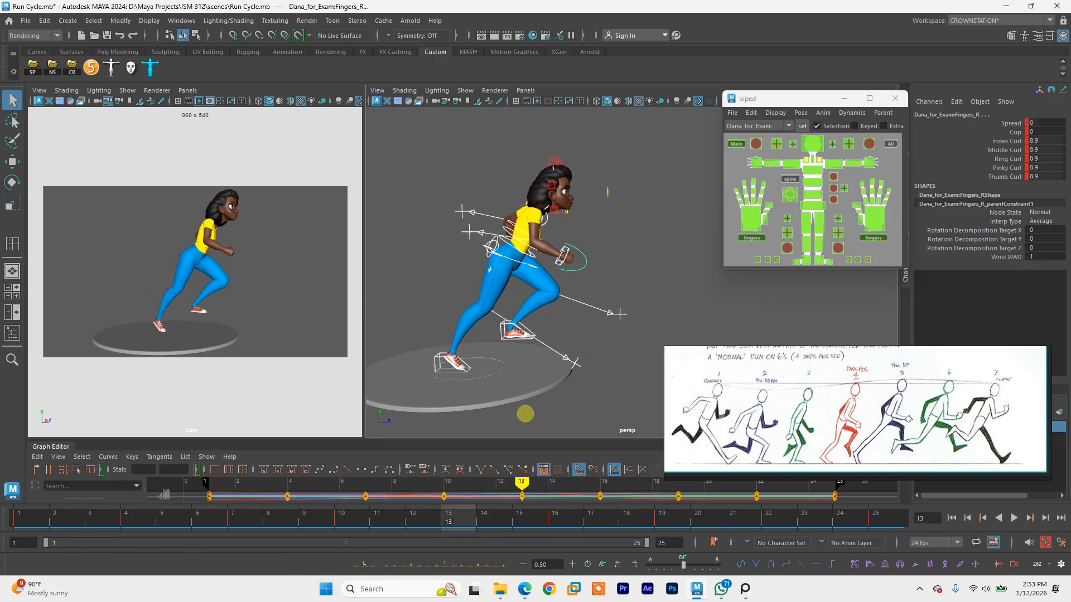
{"action": "left_click", "coordinate": [505, 331]}
{"action": "key", "text": "w"}
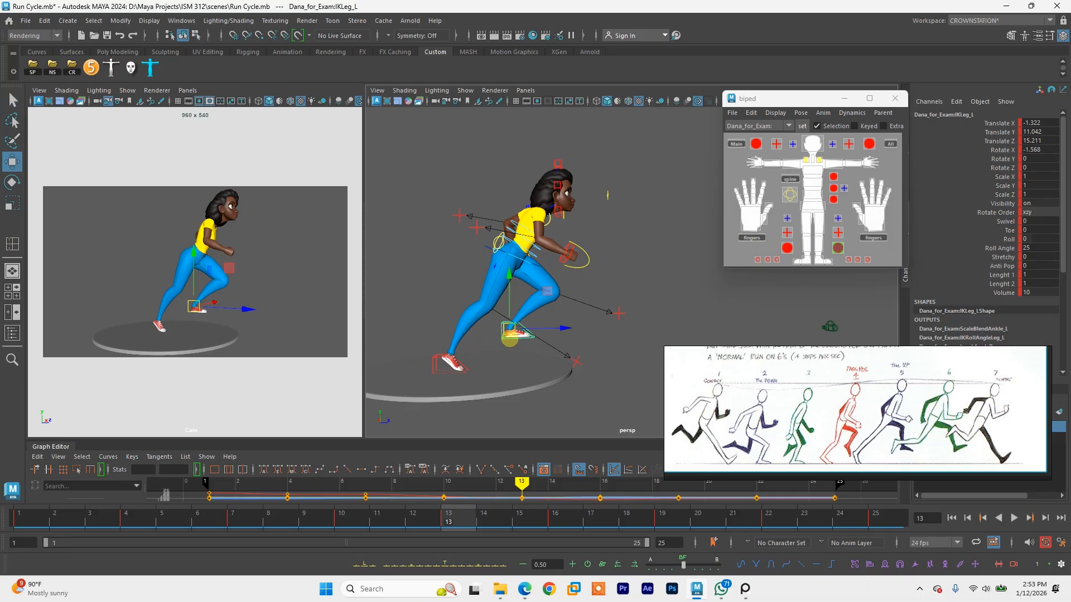
{"action": "left_click_drag", "start_coordinate": [510, 330], "coordinate": [542, 341]}
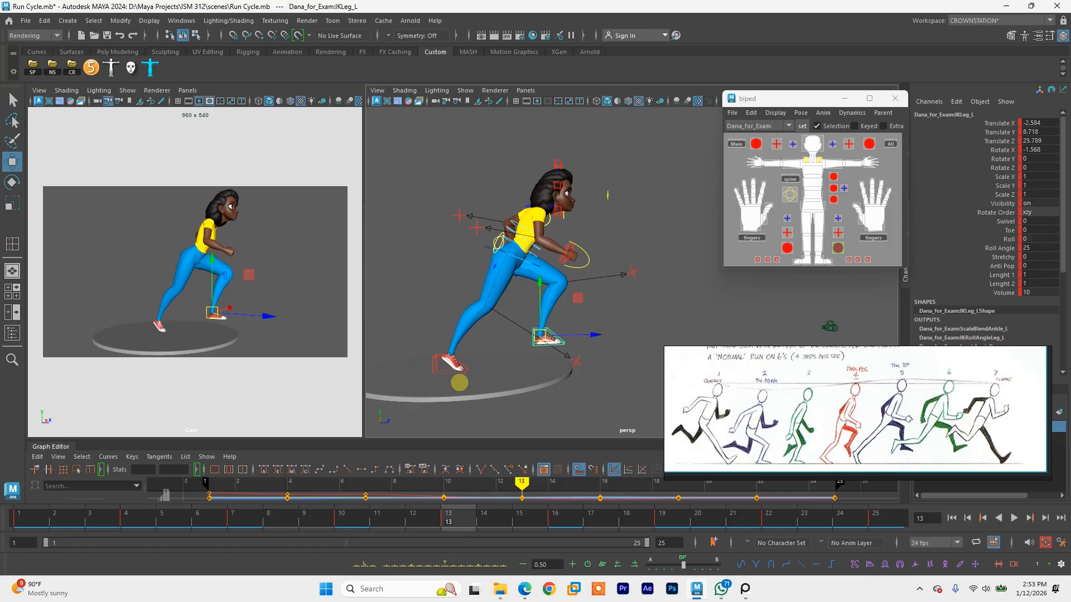
{"action": "key", "text": "alt+v"}
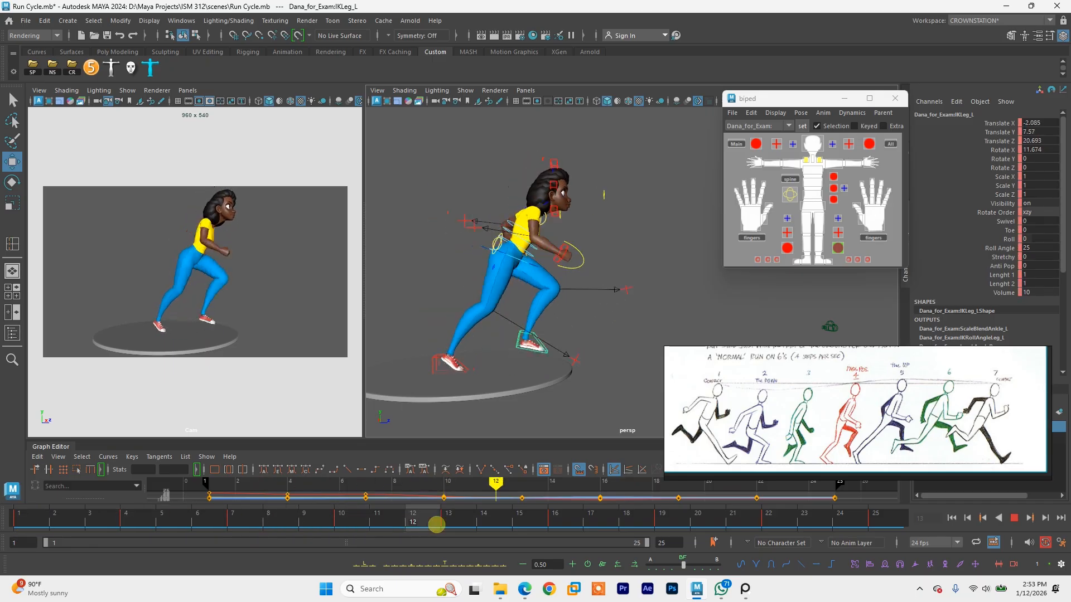
{"action": "key", "text": "alt+v"}
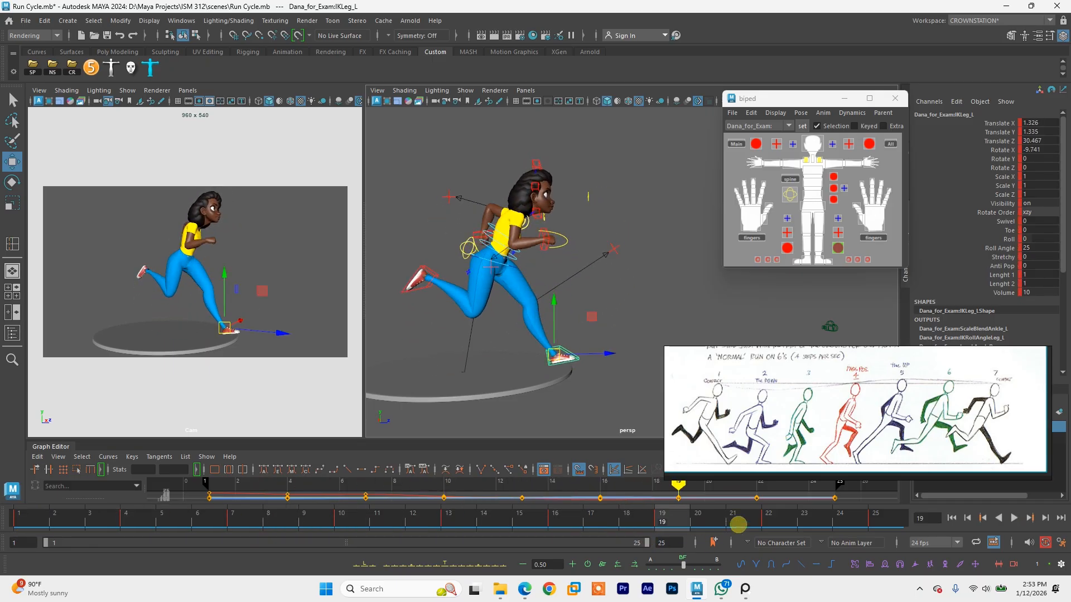
Step: Try to delete the keys of all rig controls in frames 22 to 25
{"action": "left_click", "coordinate": [891, 144]}
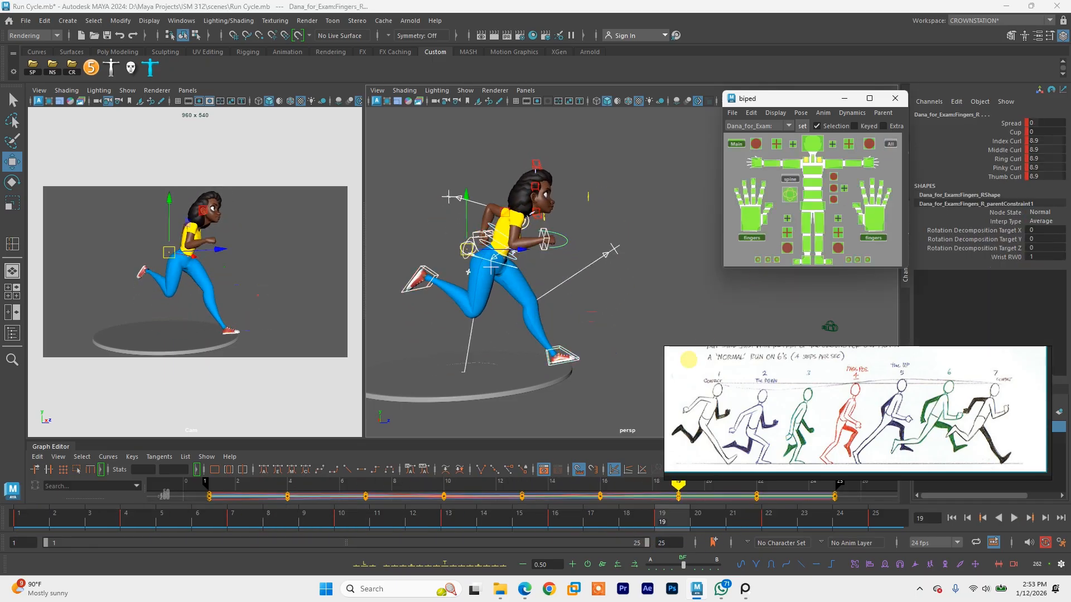
{"action": "left_click_drag", "start_coordinate": [558, 515], "coordinate": [39, 518]}
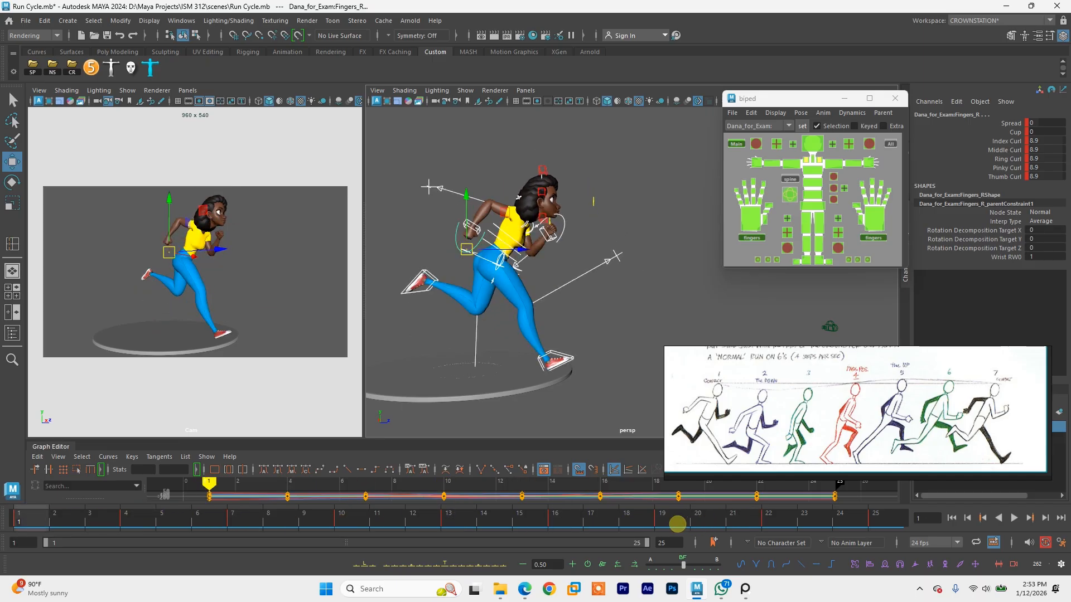
{"action": "left_click", "coordinate": [676, 523]}
{"action": "left_click_drag", "start_coordinate": [768, 516], "coordinate": [890, 518], "text": "shift"}
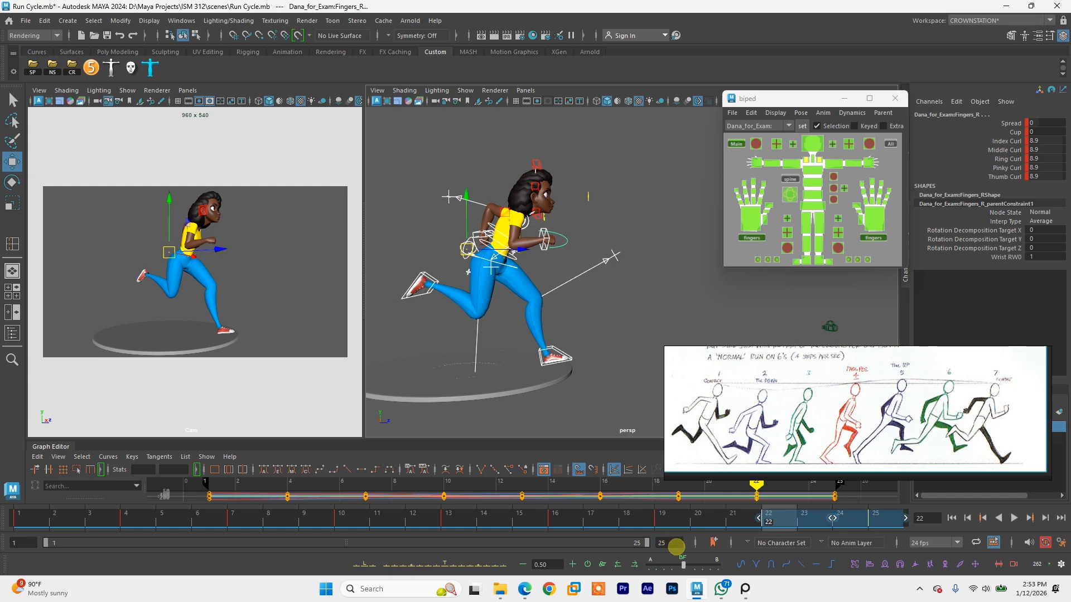
{"action": "left_click_drag", "start_coordinate": [676, 544], "coordinate": [655, 543]}
{"action": "right_click", "coordinate": [772, 518]}
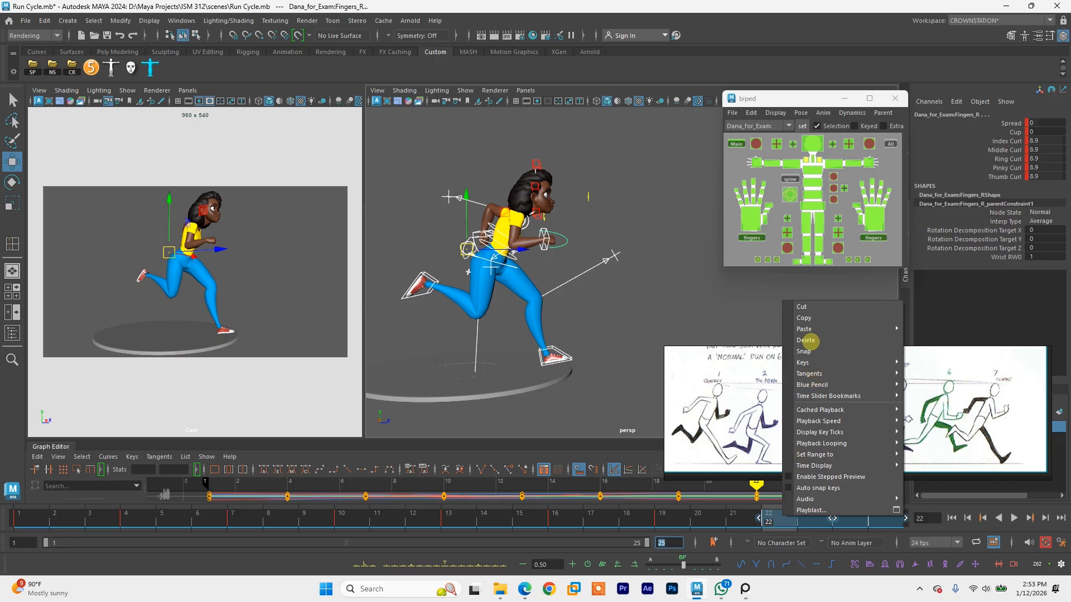
{"action": "left_click", "coordinate": [806, 339]}
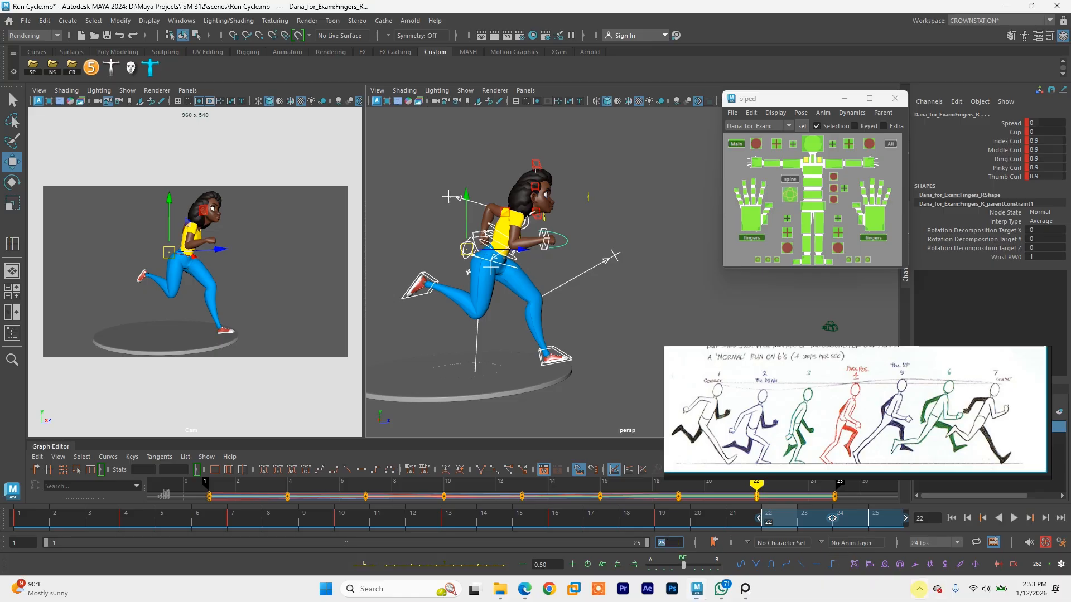
{"action": "left_click", "coordinate": [919, 589]}
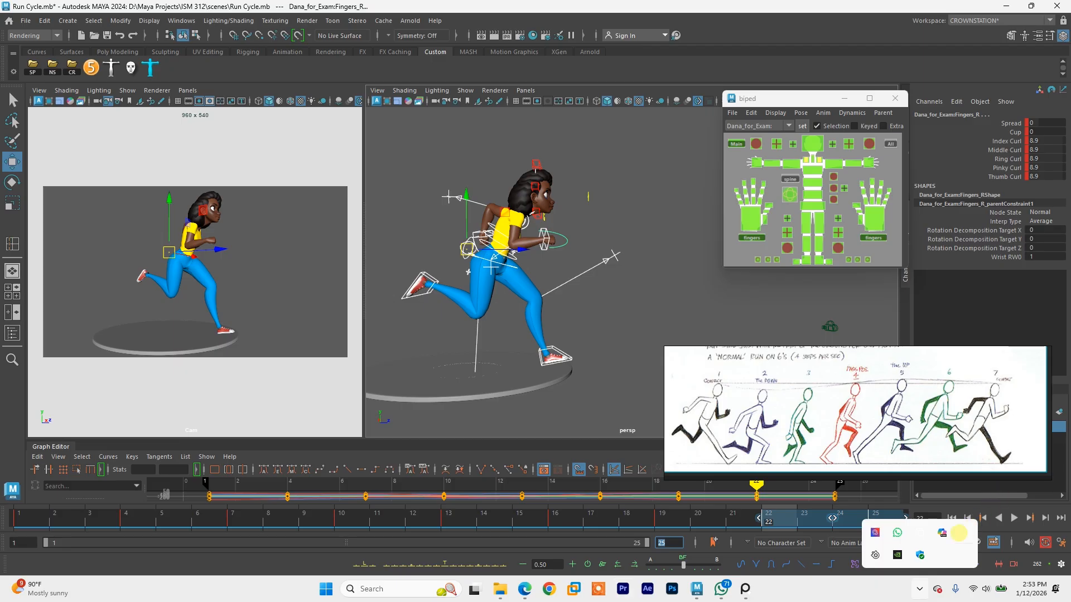
{"action": "left_click", "coordinate": [959, 532]}
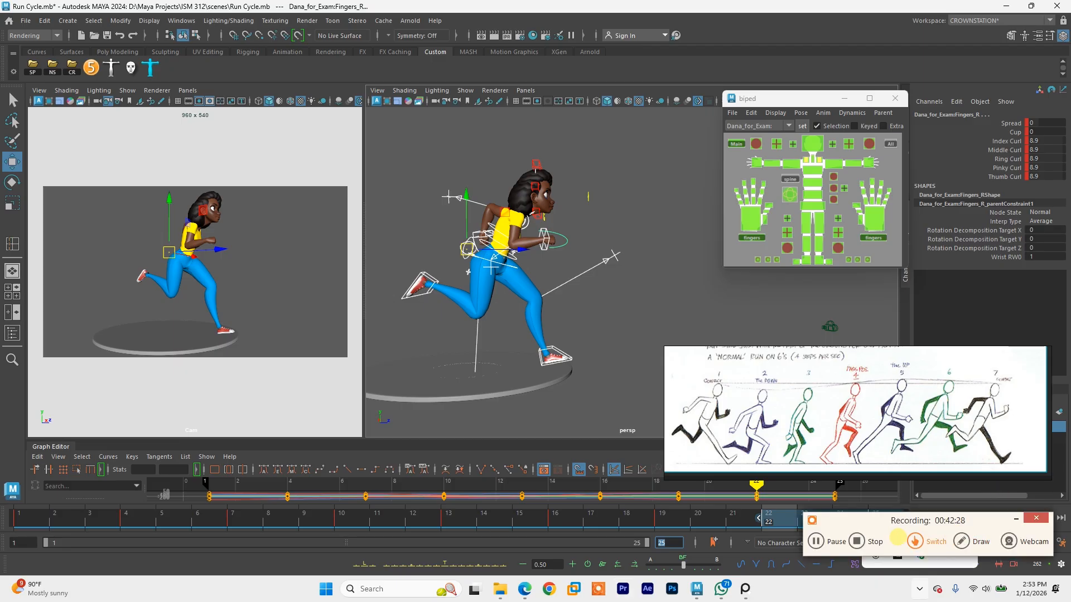
{"action": "left_click", "coordinate": [1015, 519]}
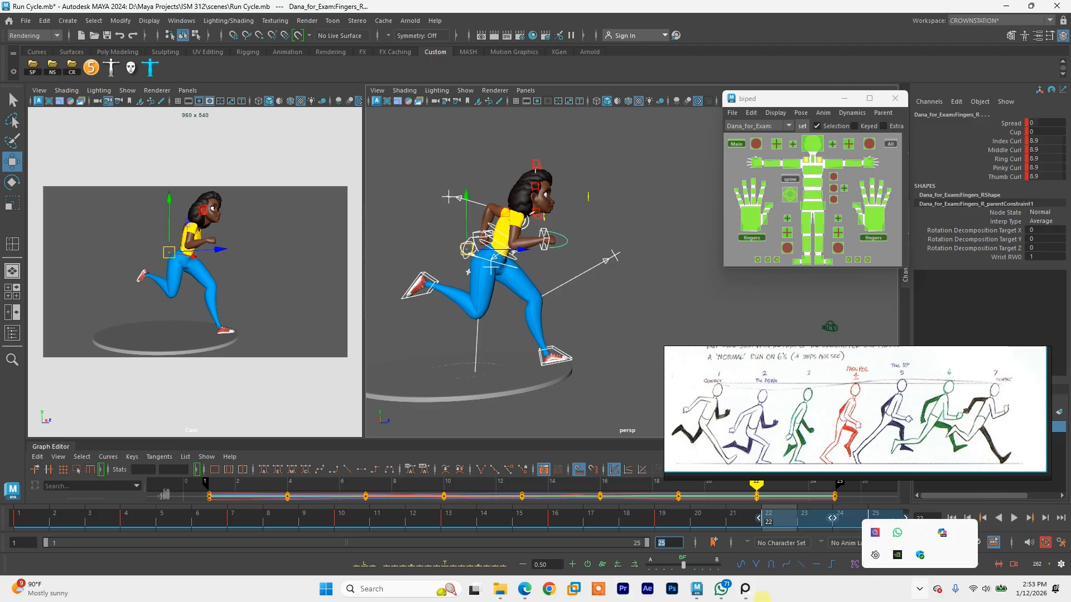
{"action": "left_click", "coordinate": [610, 363]}
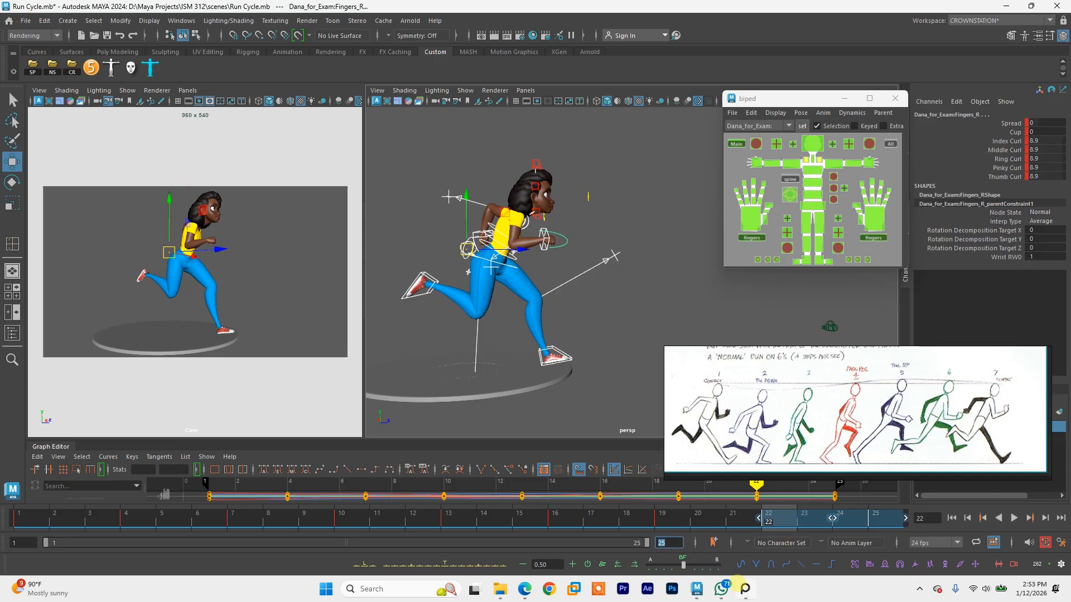
{"action": "mouse_move", "coordinate": [743, 588]}
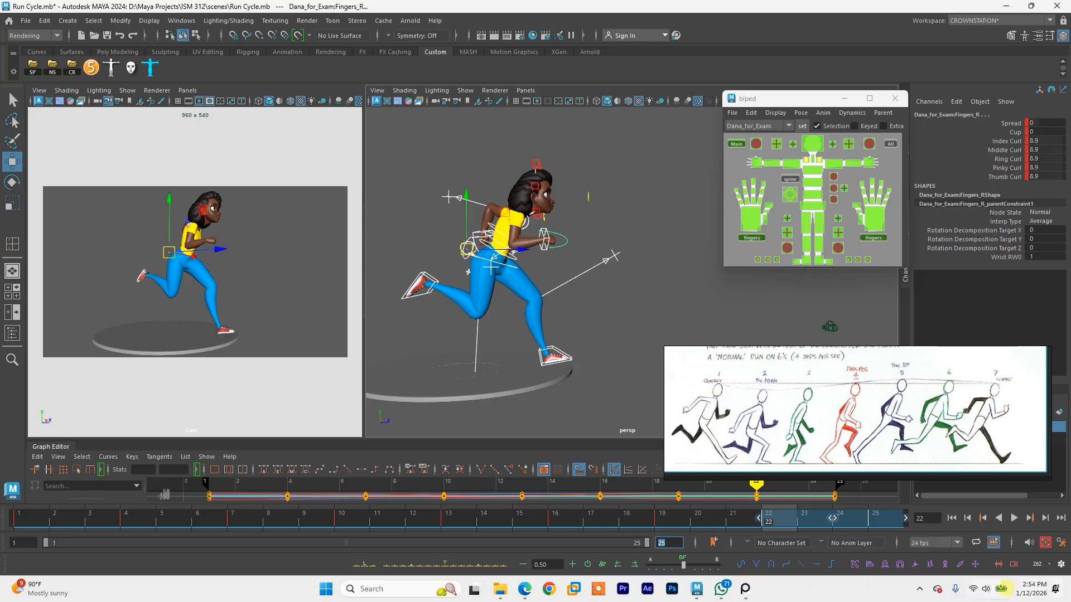
Step: Undo the last key deletion and frame change, and clear the control selection
{"action": "key", "text": "ctrl+z"}
{"action": "key", "text": "ctrl+z"}
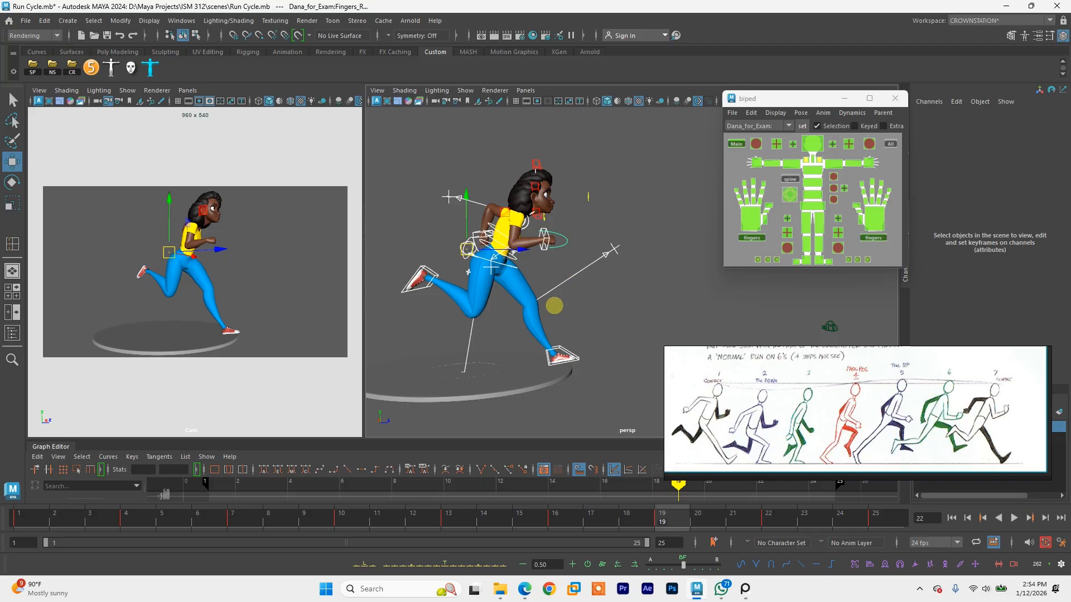
{"action": "middle_click_drag", "start_coordinate": [568, 294], "coordinate": [542, 249], "text": "alt"}
{"action": "left_click", "coordinate": [541, 254]}
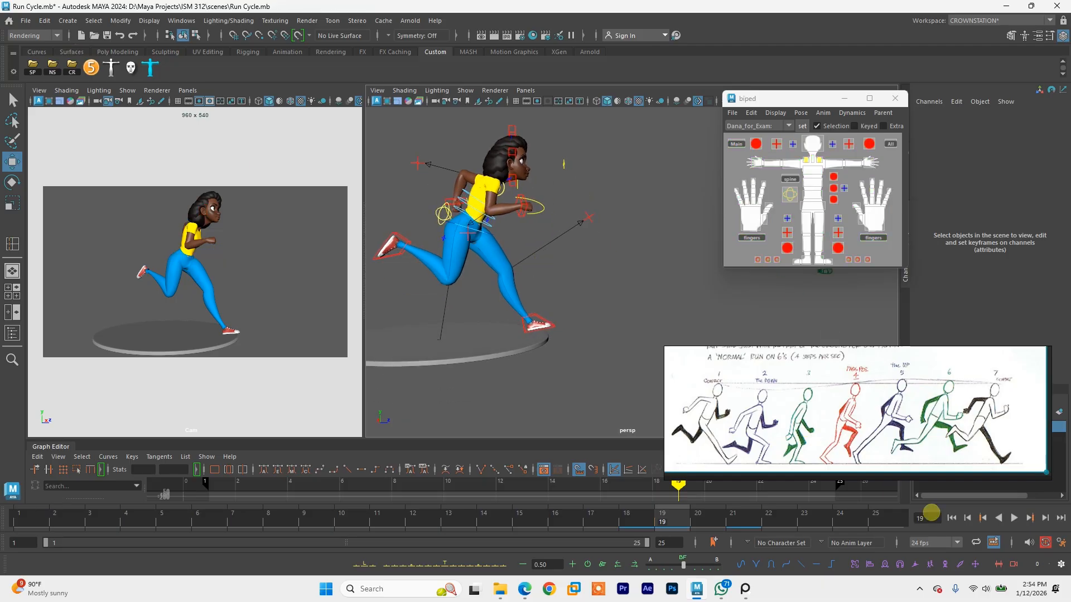
{"action": "left_click", "coordinate": [919, 589]}
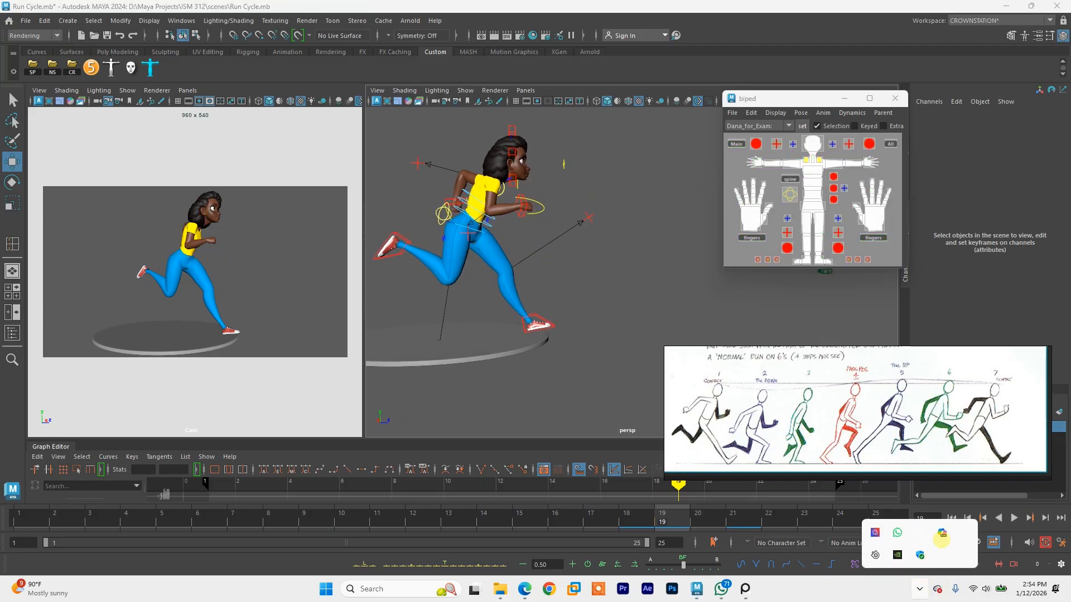
{"action": "left_click", "coordinate": [957, 533]}
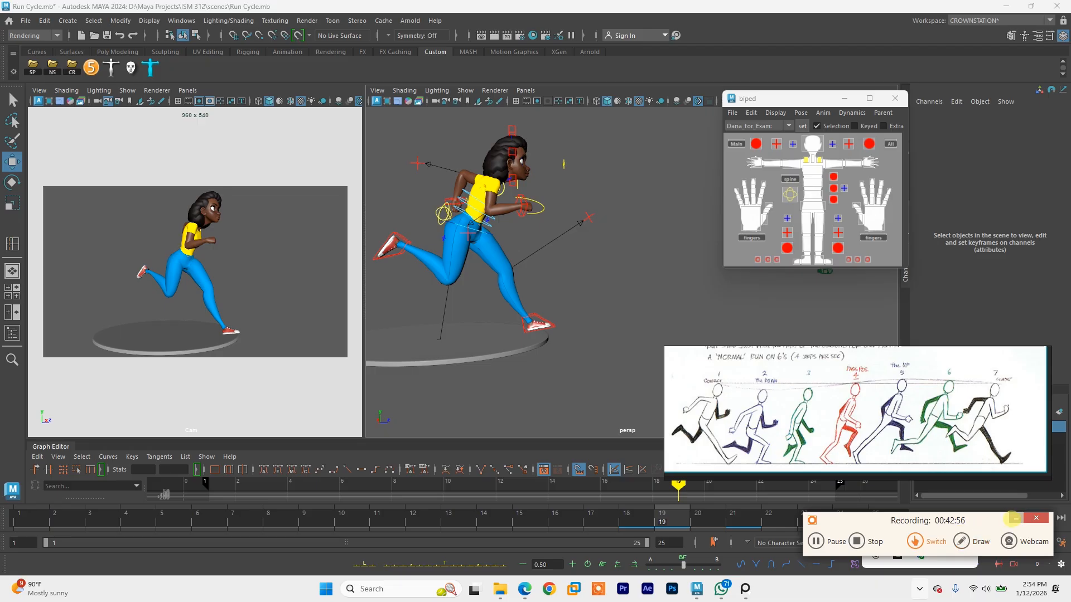
{"action": "left_click_drag", "start_coordinate": [975, 523], "coordinate": [241, 567]}
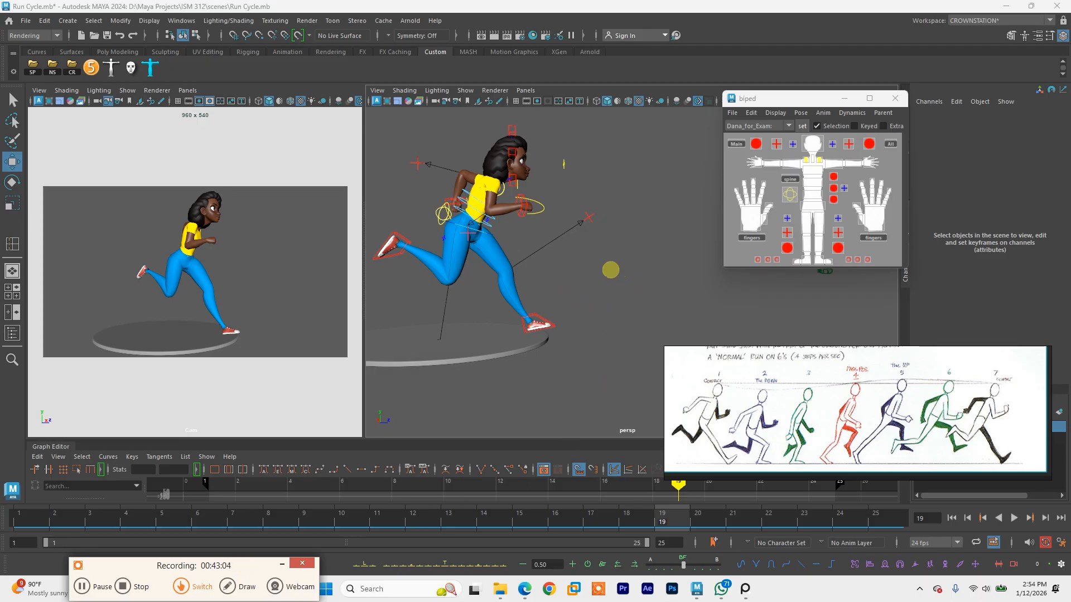
Step: Remove all rig controls' keys after frame 19 and set the animation's end frame to 19
{"action": "middle_click_drag", "start_coordinate": [539, 307], "coordinate": [581, 300], "text": "alt"}
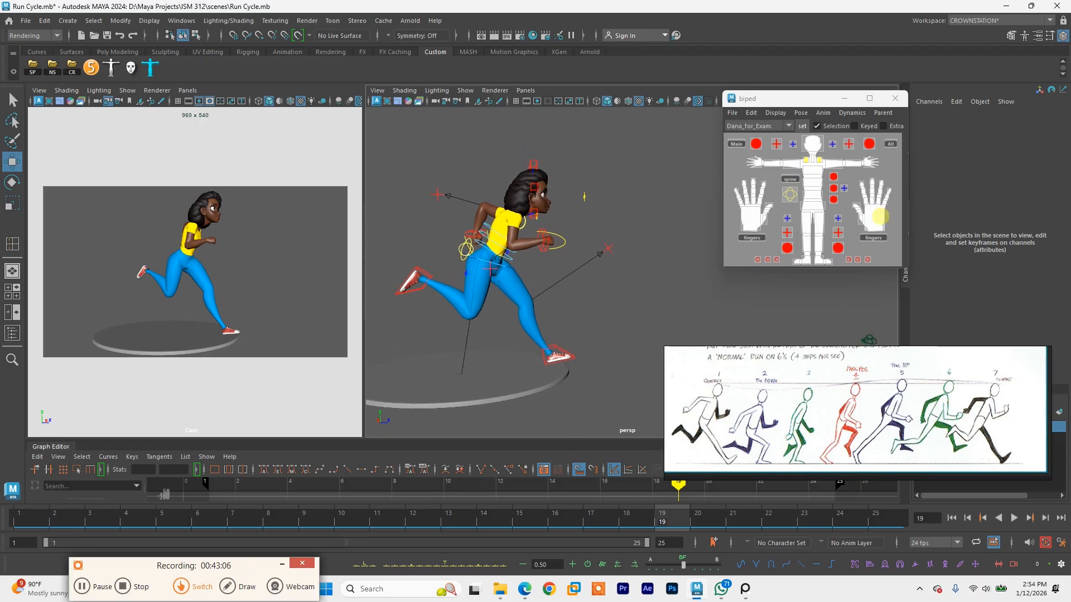
{"action": "left_click", "coordinate": [884, 145]}
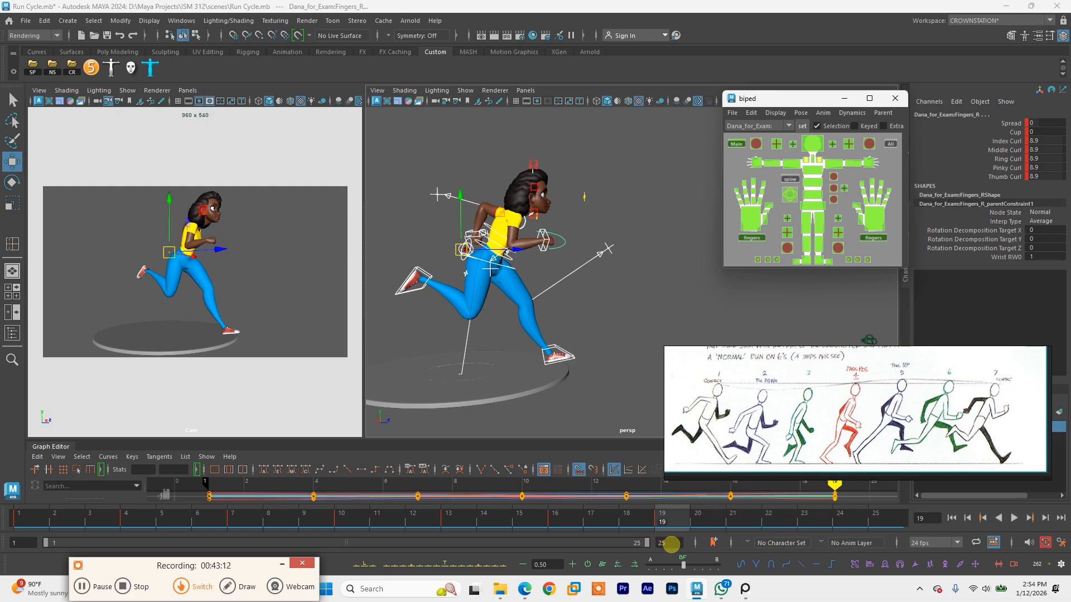
{"action": "left_click_drag", "start_coordinate": [672, 545], "coordinate": [648, 545]}
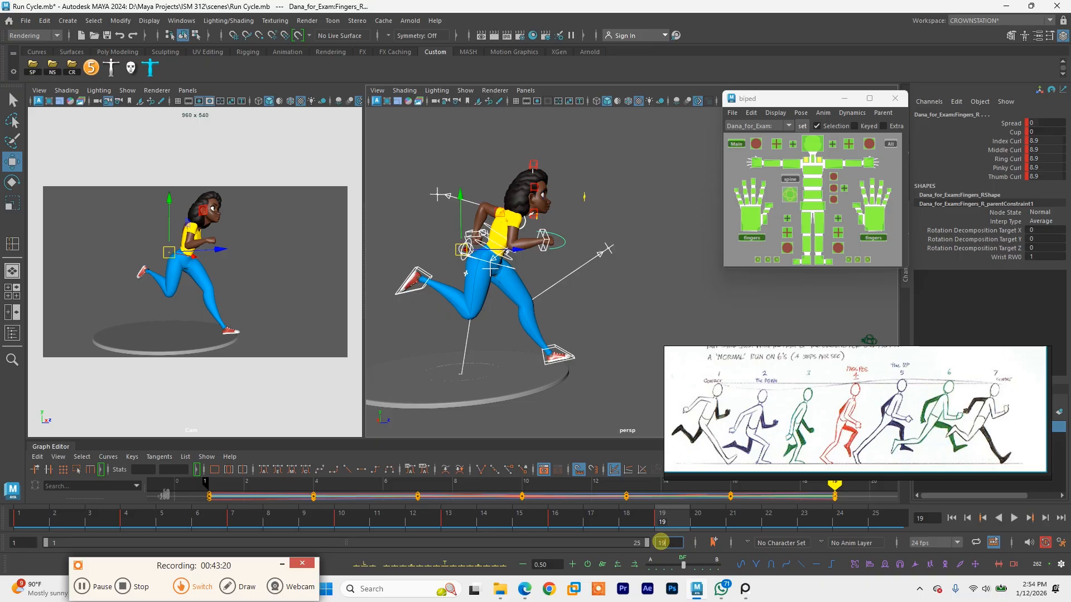
{"action": "key", "text": "Return"}
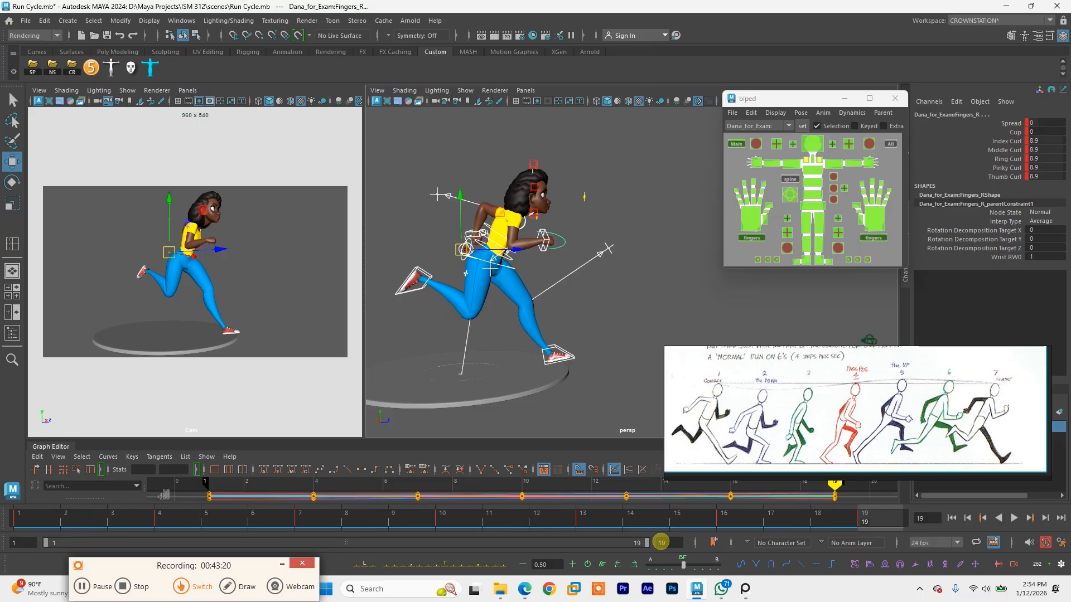
Step: Play and scrub through the run cycle from frame 1 to 19 to check the poses, and save the scene
{"action": "left_click", "coordinate": [632, 406]}
{"action": "left_click", "coordinate": [1014, 518]}
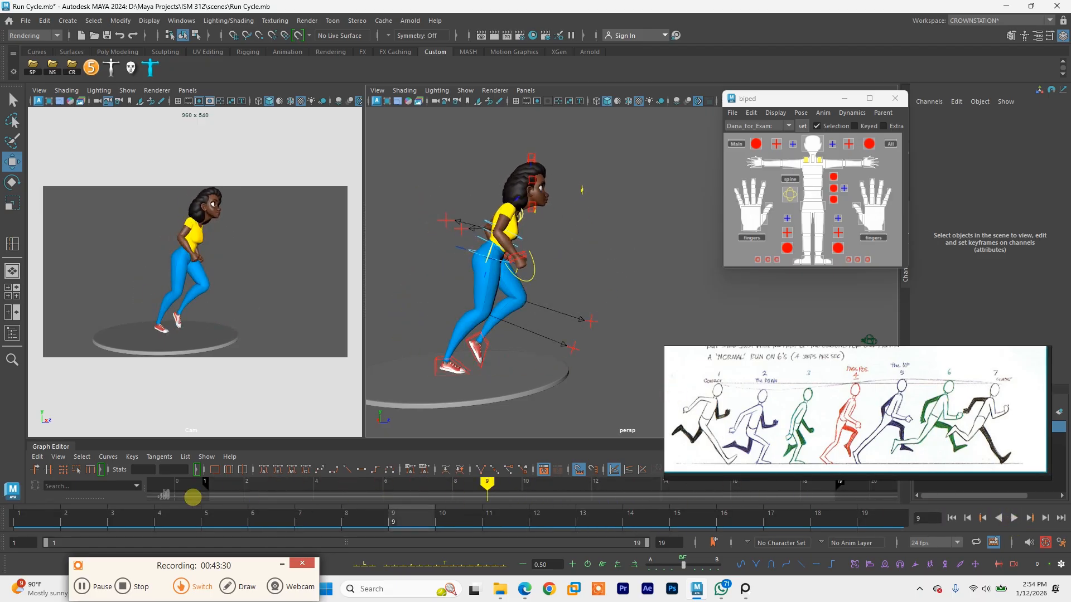
{"action": "left_click_drag", "start_coordinate": [88, 509], "coordinate": [892, 502]}
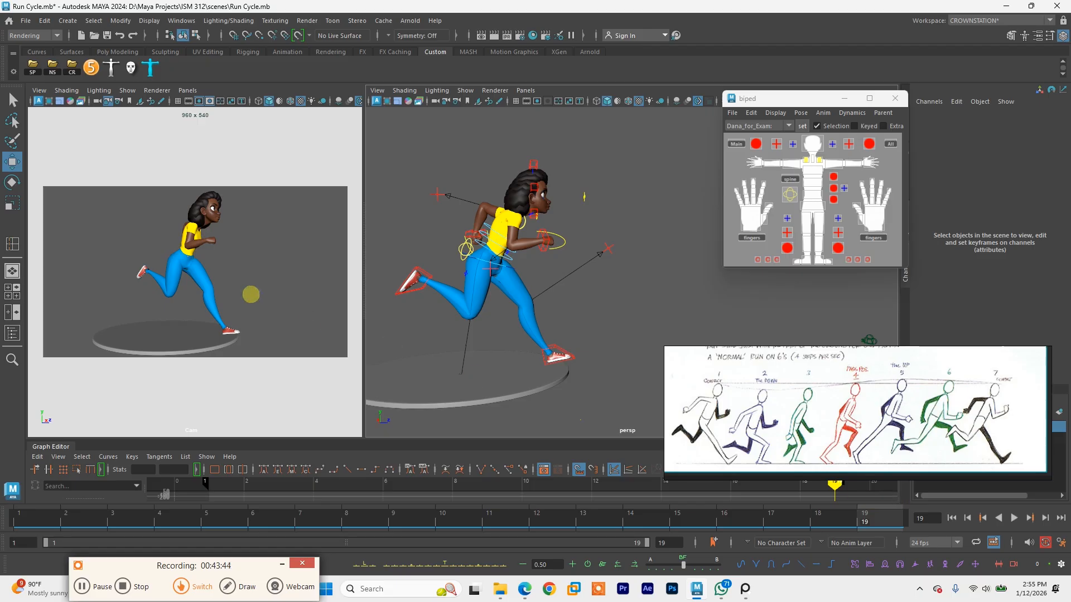
{"action": "key", "text": "ctrl+s"}
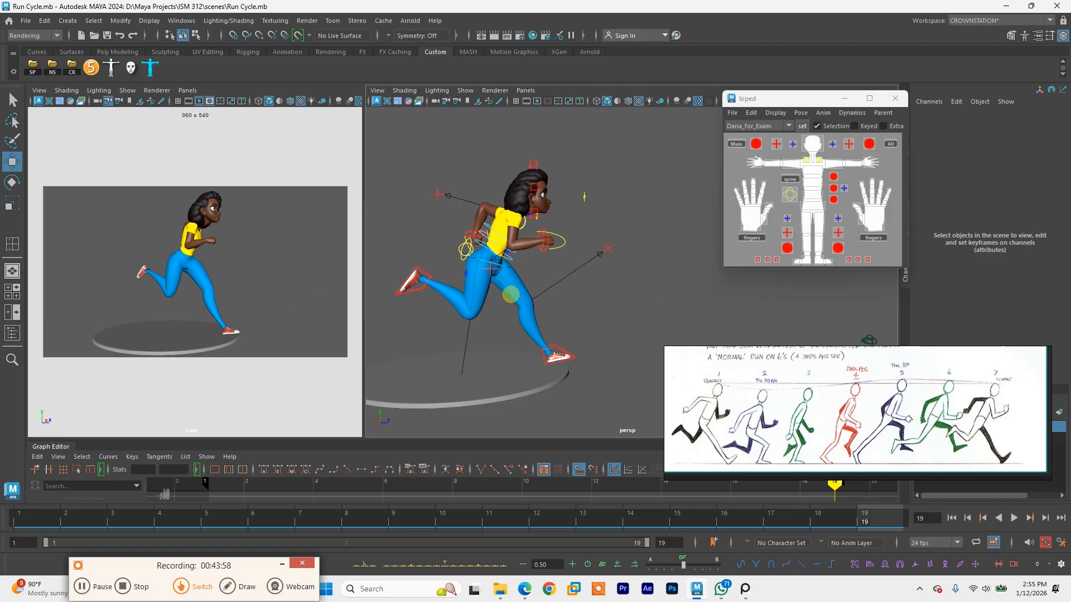
{"action": "left_click_drag", "start_coordinate": [549, 248], "coordinate": [612, 240], "text": "alt"}
{"action": "left_click", "coordinate": [585, 257]}
{"action": "key", "text": "e"}
{"action": "left_click", "coordinate": [612, 240]}
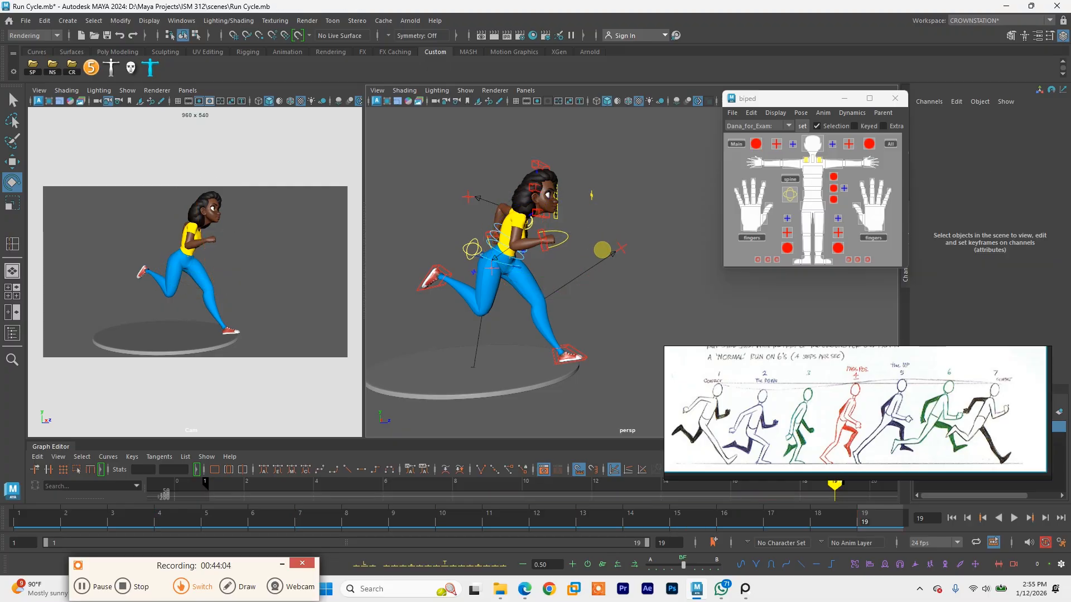
{"action": "key", "text": "ctrl+s"}
{"action": "key", "text": "alt+v"}
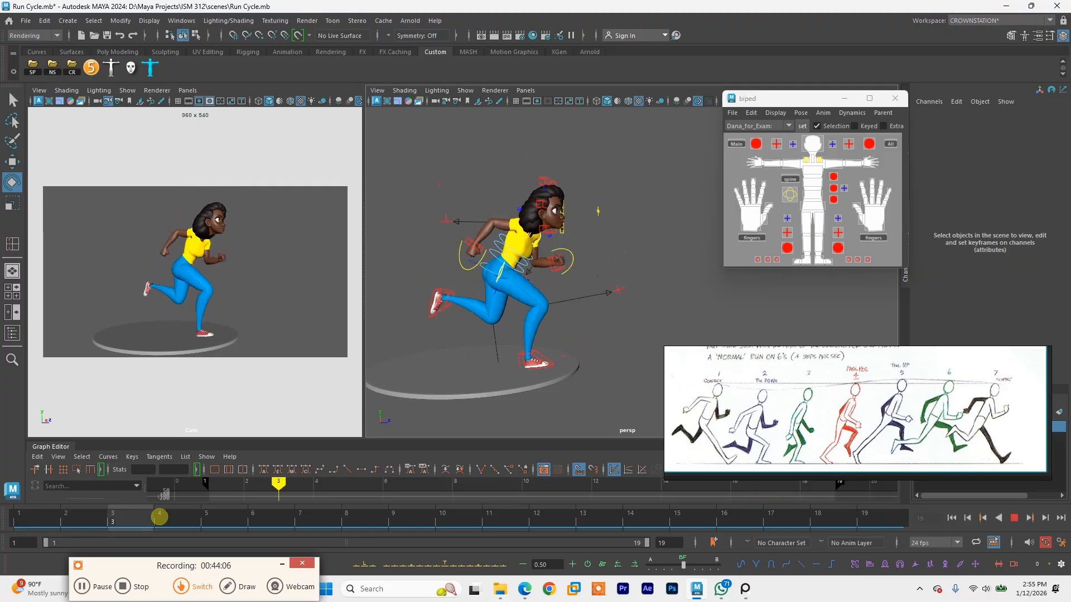
{"action": "key", "text": "alt+v"}
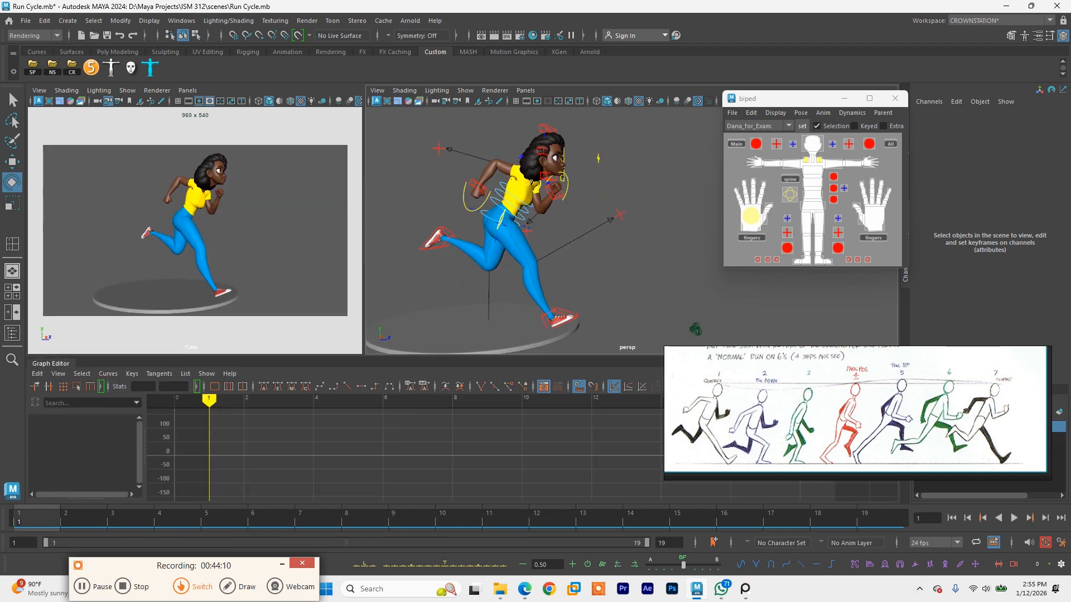
Step: Select the root control and examine its Rotate X curve in the Graph Editor, especially the keys at frames 10 and 16
{"action": "left_click", "coordinate": [812, 206]}
{"action": "key", "text": "f"}
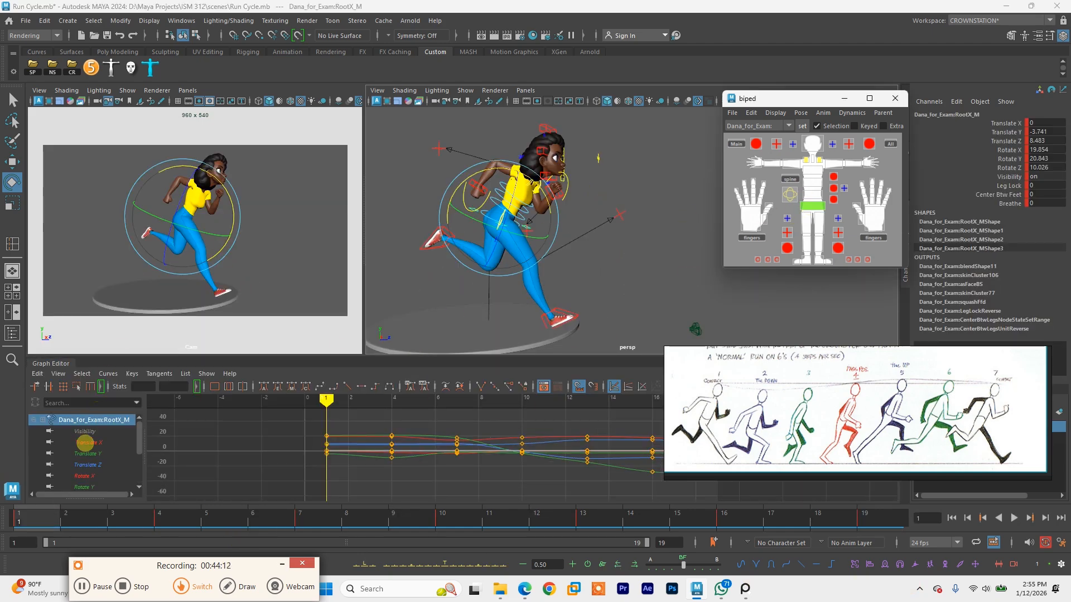
{"action": "left_click", "coordinate": [491, 230]}
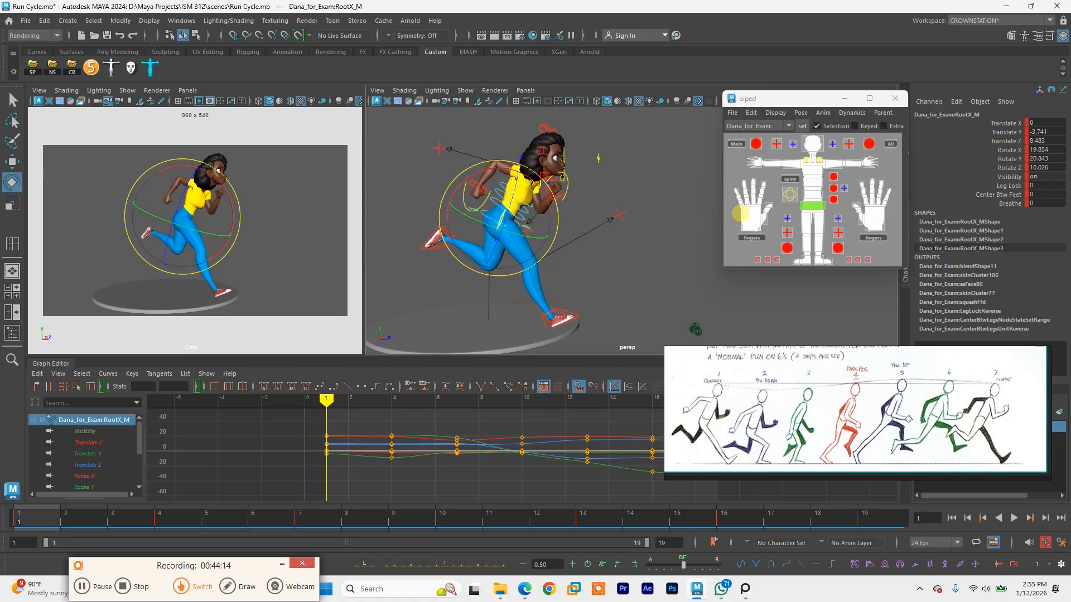
{"action": "left_click", "coordinate": [88, 476]}
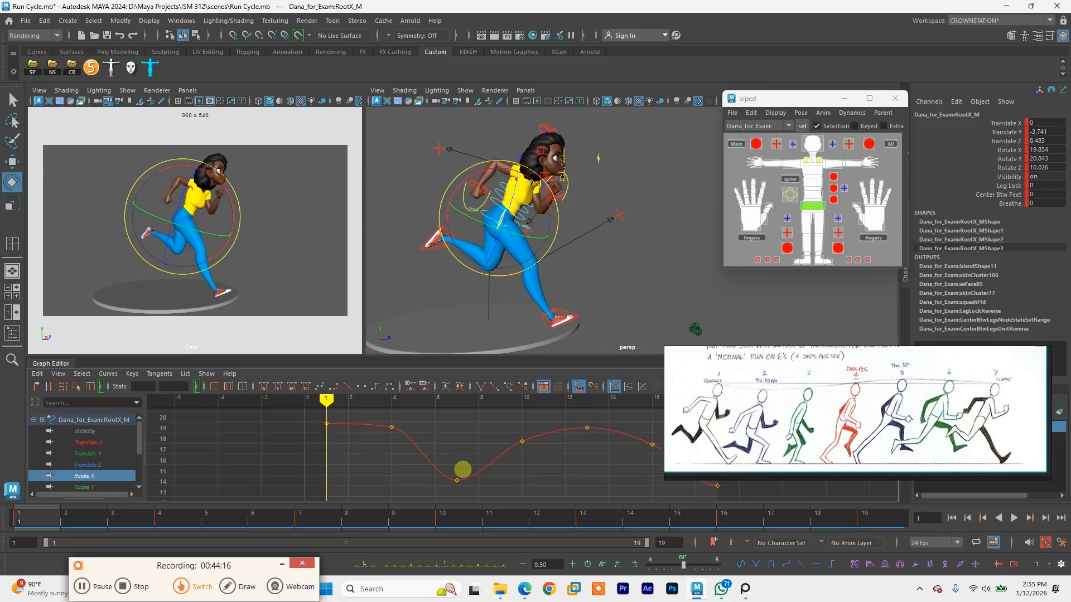
{"action": "middle_click_drag", "start_coordinate": [462, 469], "coordinate": [439, 469], "text": "alt"}
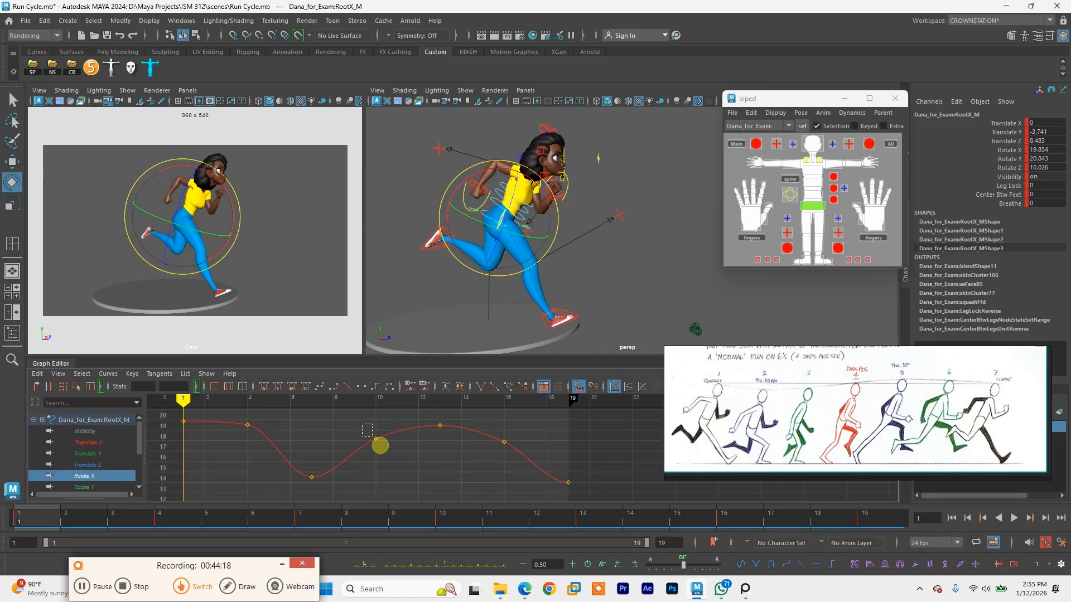
{"action": "left_click", "coordinate": [376, 438]}
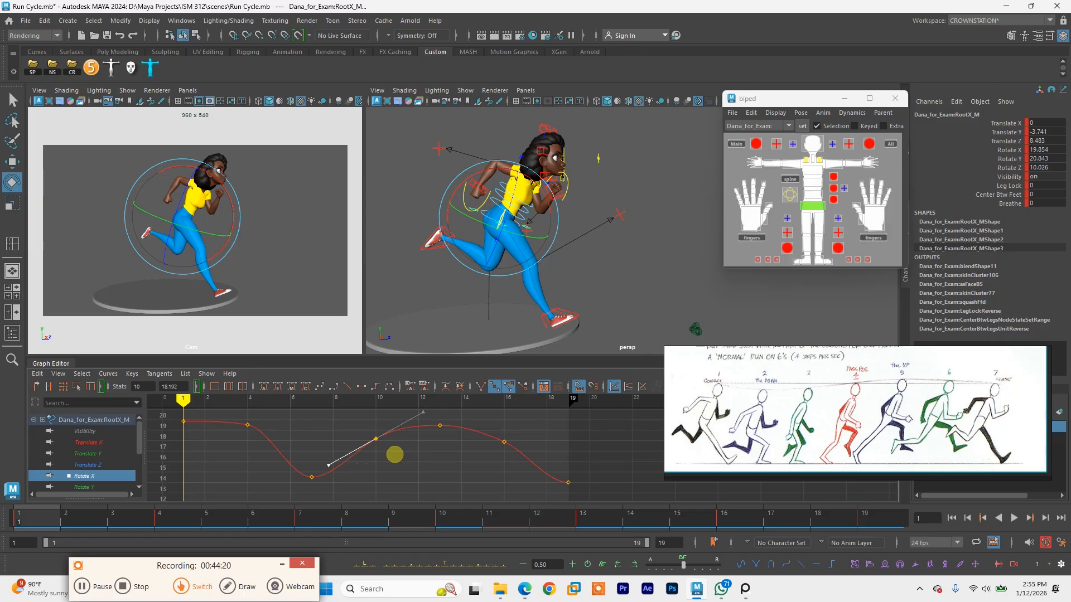
{"action": "left_click", "coordinate": [504, 442]}
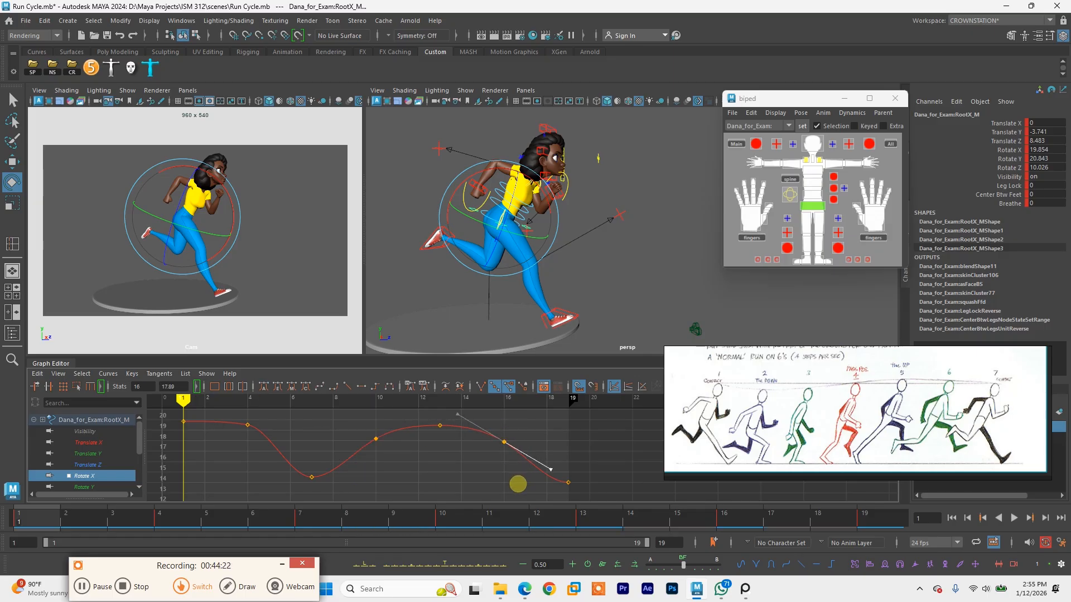
Step: Check the root's Translate Z curve and its Rotate Y keys at frames 10 and 13, and save the scene
{"action": "left_click", "coordinate": [96, 464]}
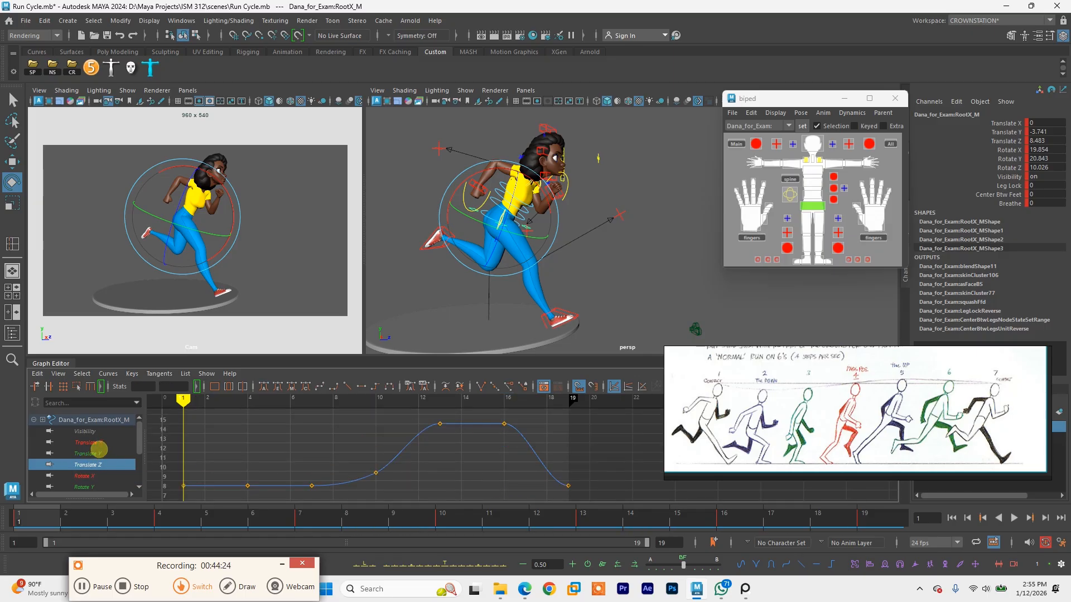
{"action": "scroll", "coordinate": [97, 468], "scroll_direction": "down", "scroll_amount": 2}
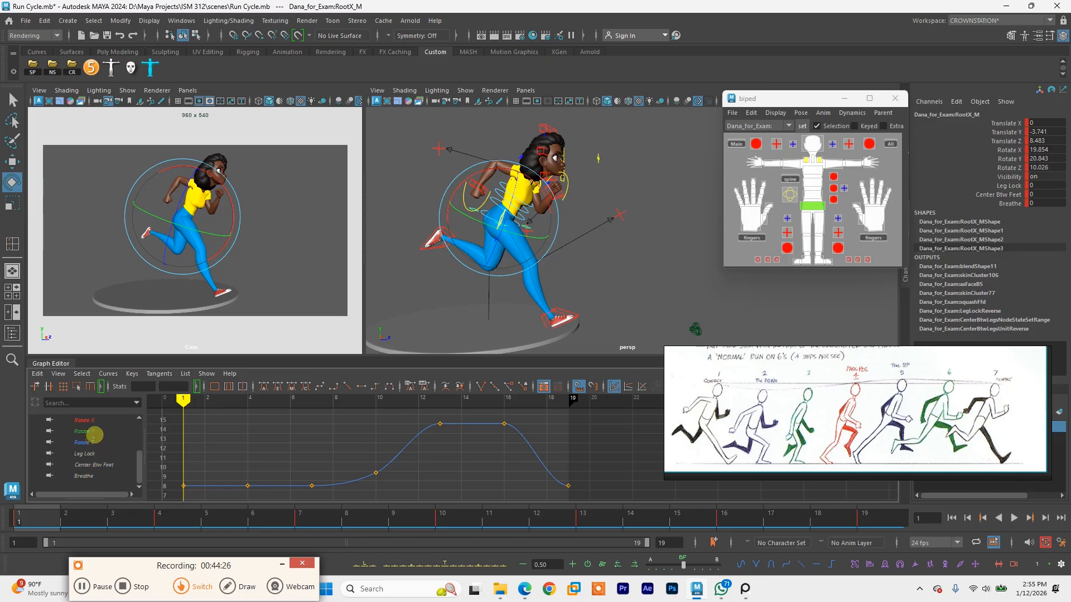
{"action": "left_click", "coordinate": [96, 428]}
{"action": "left_click_drag", "start_coordinate": [369, 433], "coordinate": [450, 476]}
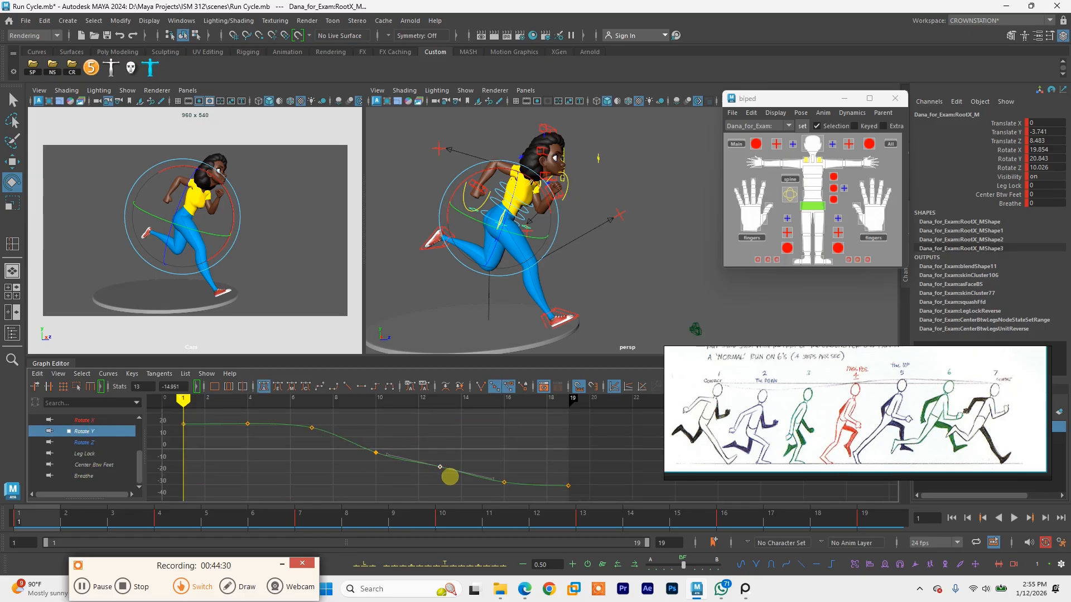
{"action": "key", "text": "ctrl+s"}
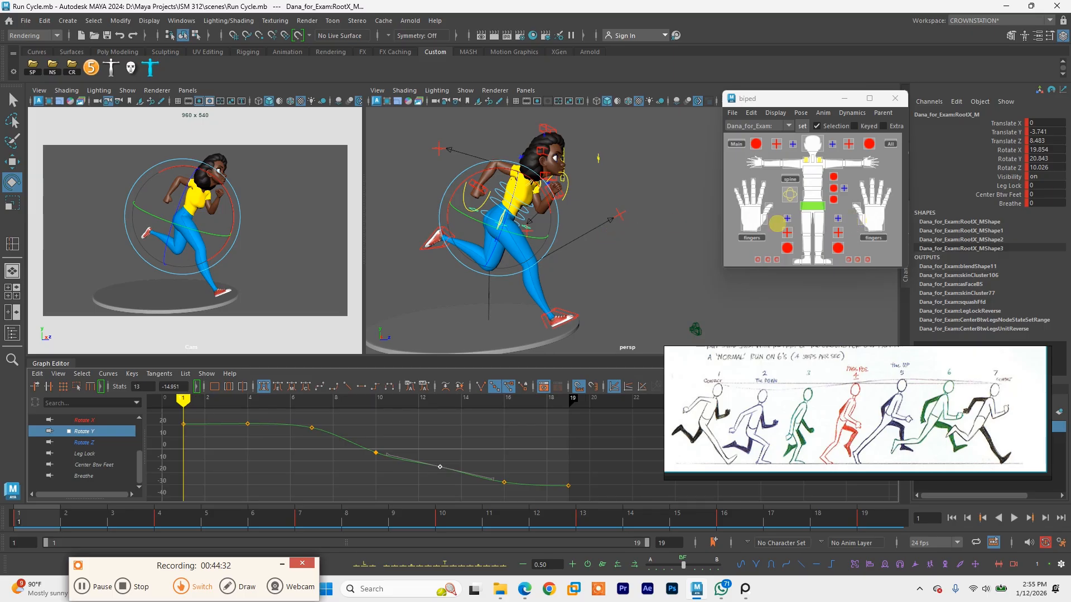
Step: Inspect the root's Rotate Z key at frame 10 and recheck its Rotate X keys at frames 10 and 16, saving the scene
{"action": "left_click", "coordinate": [84, 442]}
{"action": "left_click_drag", "start_coordinate": [365, 434], "coordinate": [390, 488]}
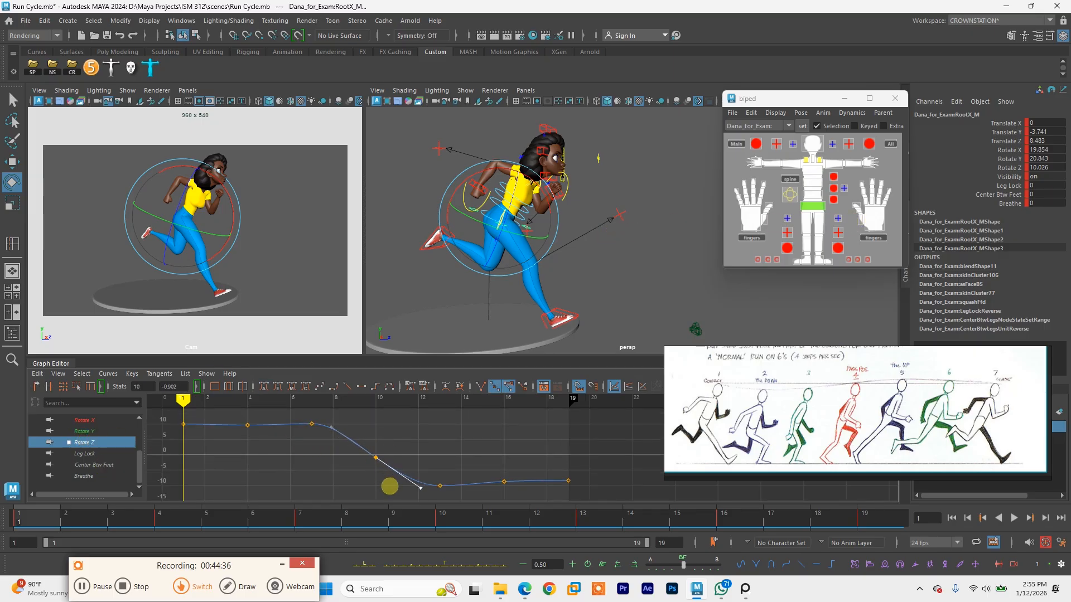
{"action": "left_click", "coordinate": [83, 420]}
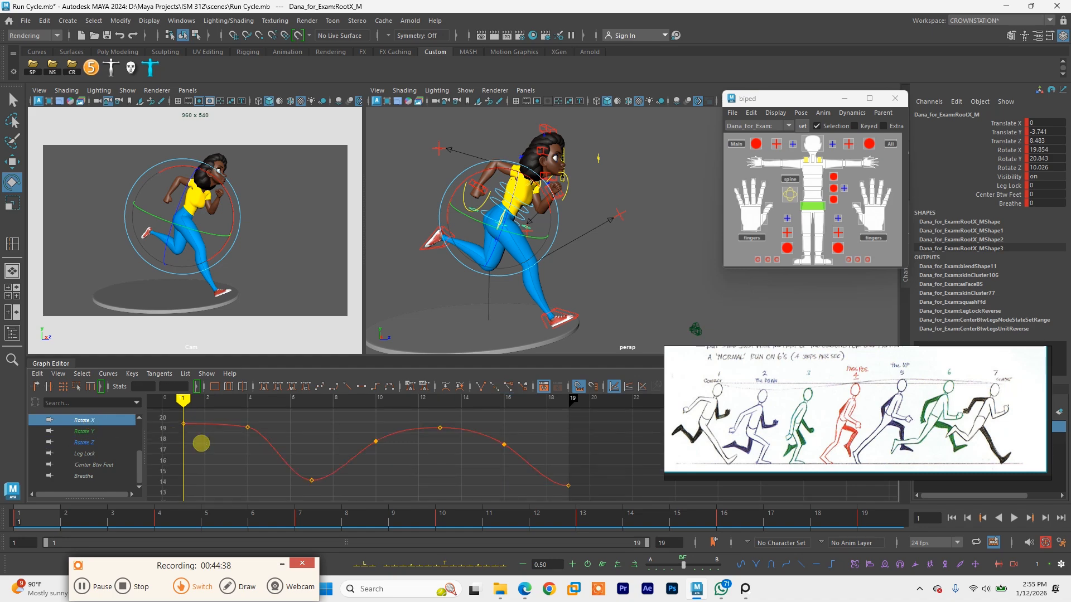
{"action": "key", "text": "ctrl+s"}
{"action": "left_click", "coordinate": [374, 440]}
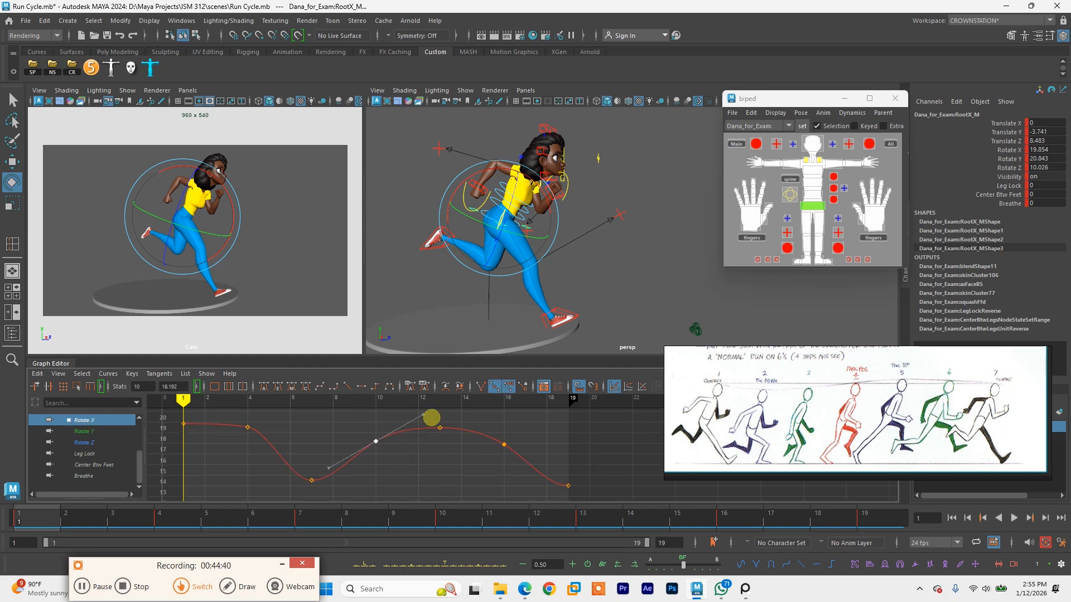
{"action": "left_click", "coordinate": [504, 445]}
{"action": "left_click_drag", "start_coordinate": [526, 456], "coordinate": [525, 475]}
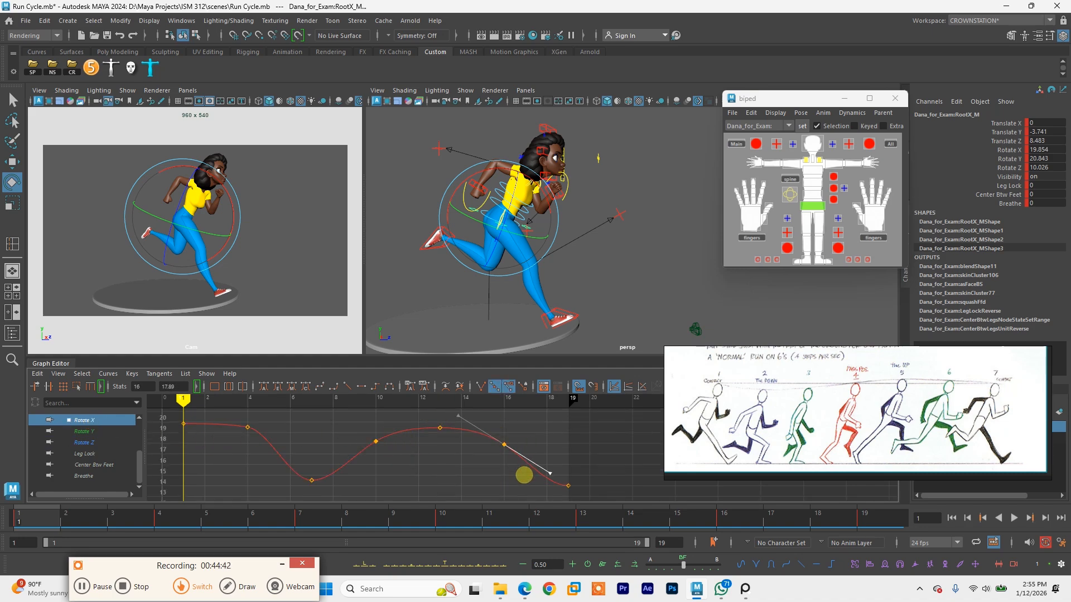
{"action": "left_click", "coordinate": [454, 455]}
{"action": "key", "text": "ctrl+s"}
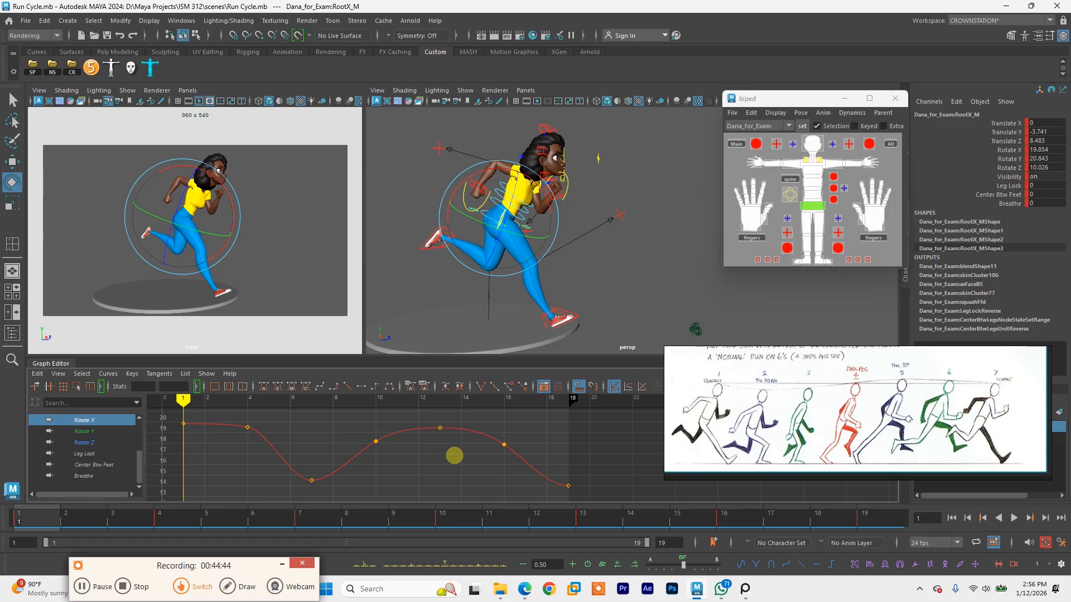
Step: Play the run cycle through to frame 19 to check the motion from a wider view of the character
{"action": "key", "text": "alt+v"}
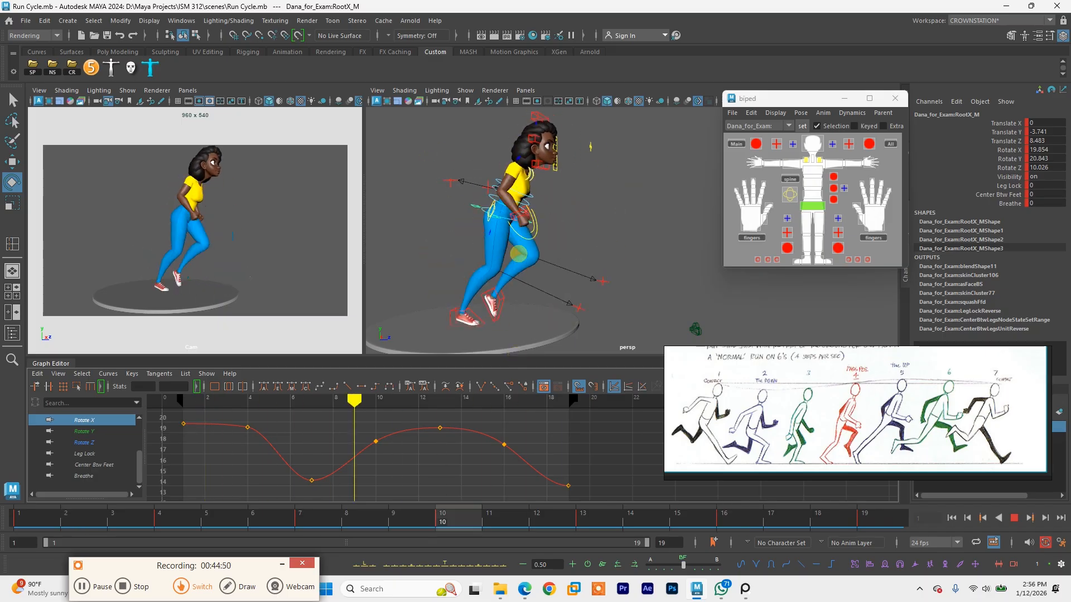
{"action": "key", "text": "alt+v"}
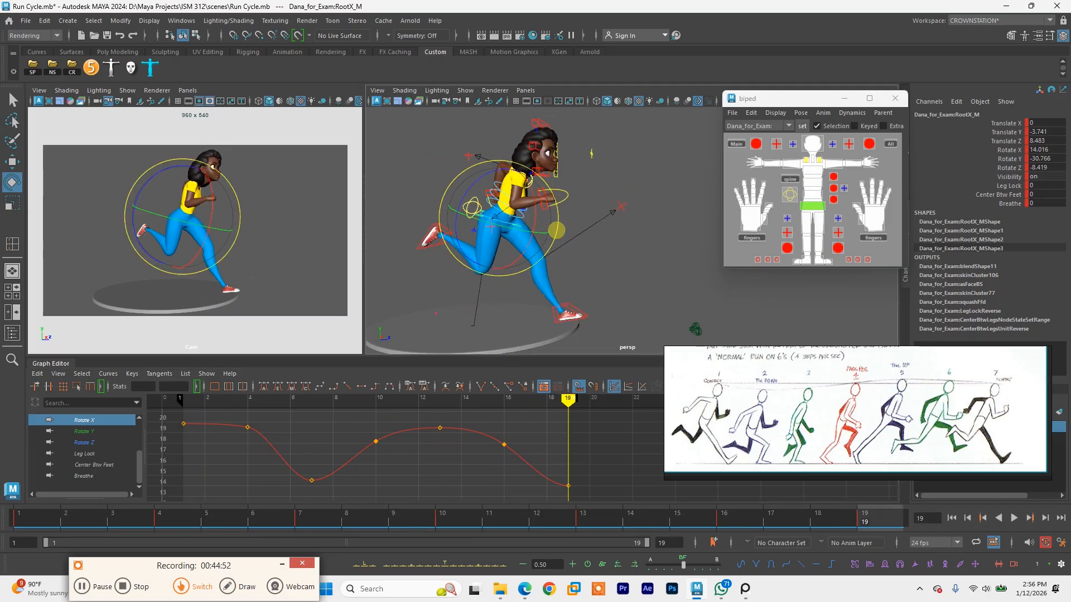
{"action": "scroll", "coordinate": [519, 223], "scroll_direction": "down", "scroll_amount": 5}
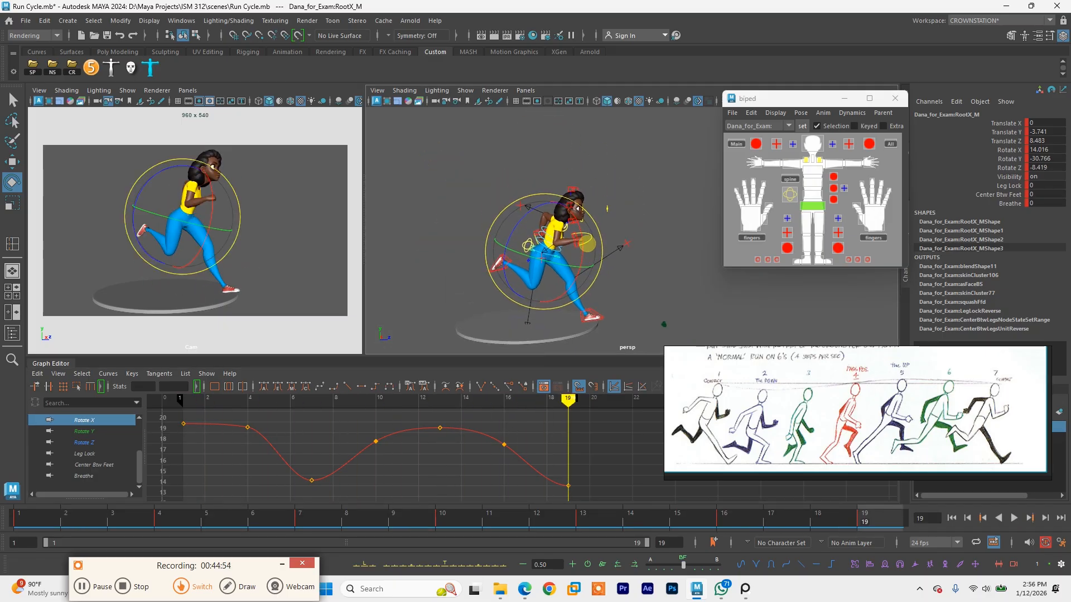
{"action": "key", "text": "q"}
{"action": "middle_click_drag", "start_coordinate": [583, 243], "coordinate": [538, 213], "text": "alt"}
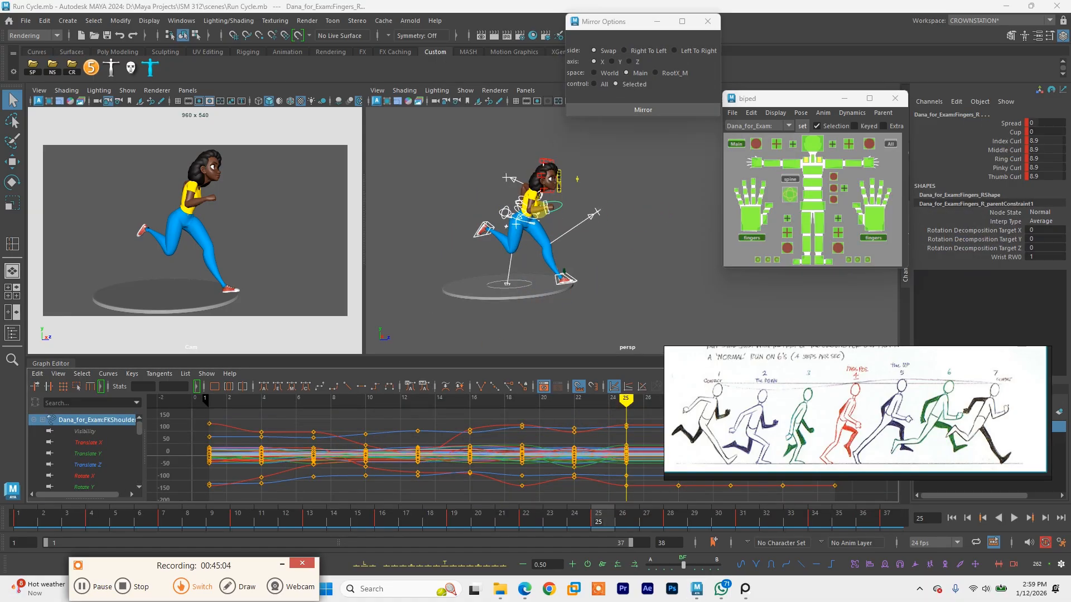
Step: Compare the extended cycle's poses at frames 19, 22 and 25 with the first stride's poses at frames 4 and 7
{"action": "left_click", "coordinate": [526, 515]}
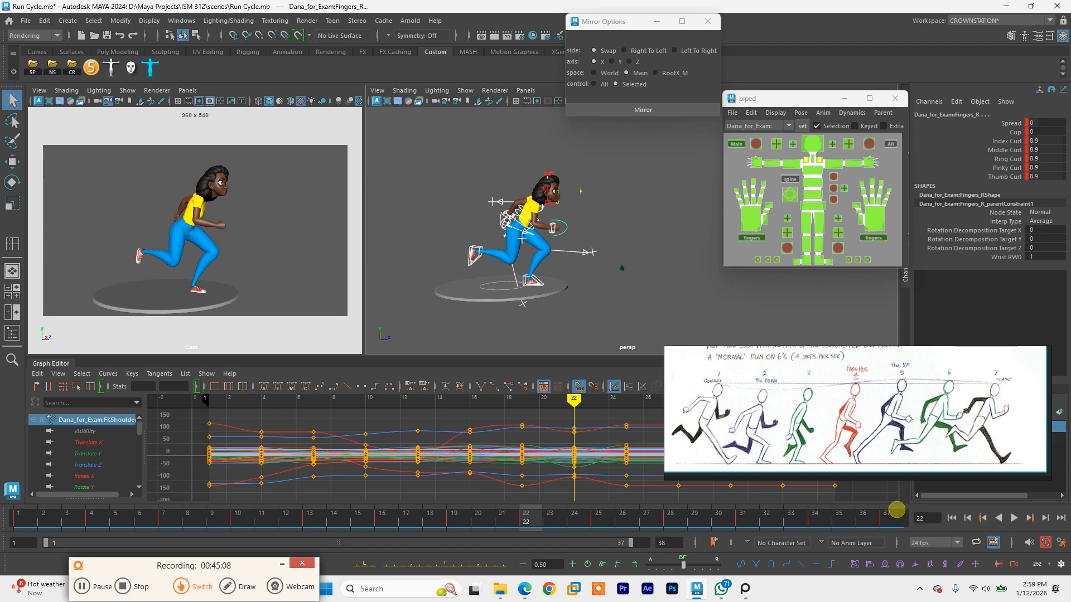
{"action": "left_click", "coordinate": [457, 520]}
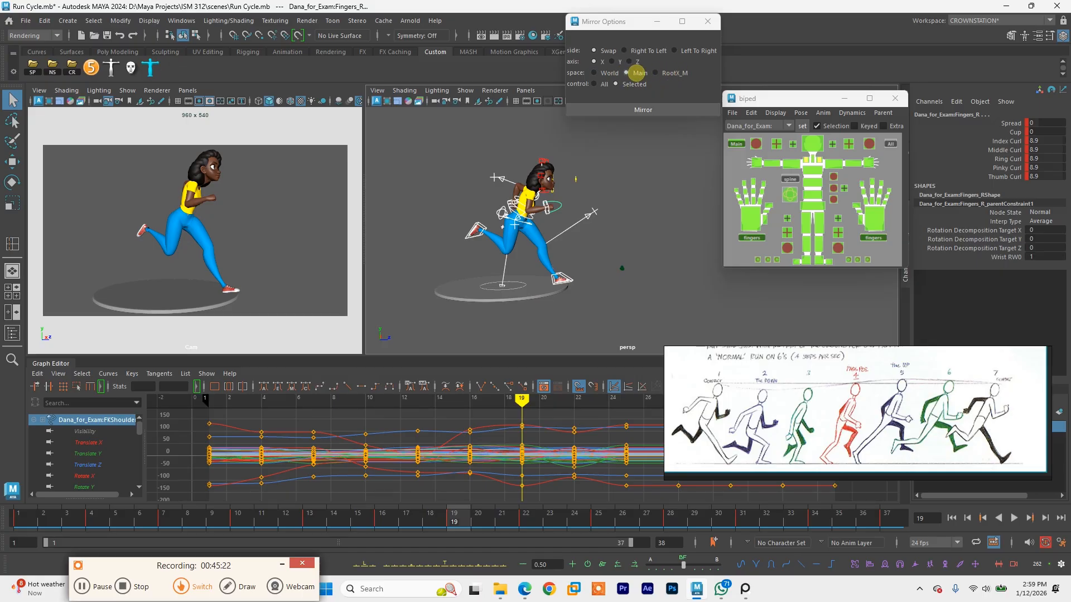
{"action": "left_click_drag", "start_coordinate": [501, 277], "coordinate": [548, 244], "text": "alt"}
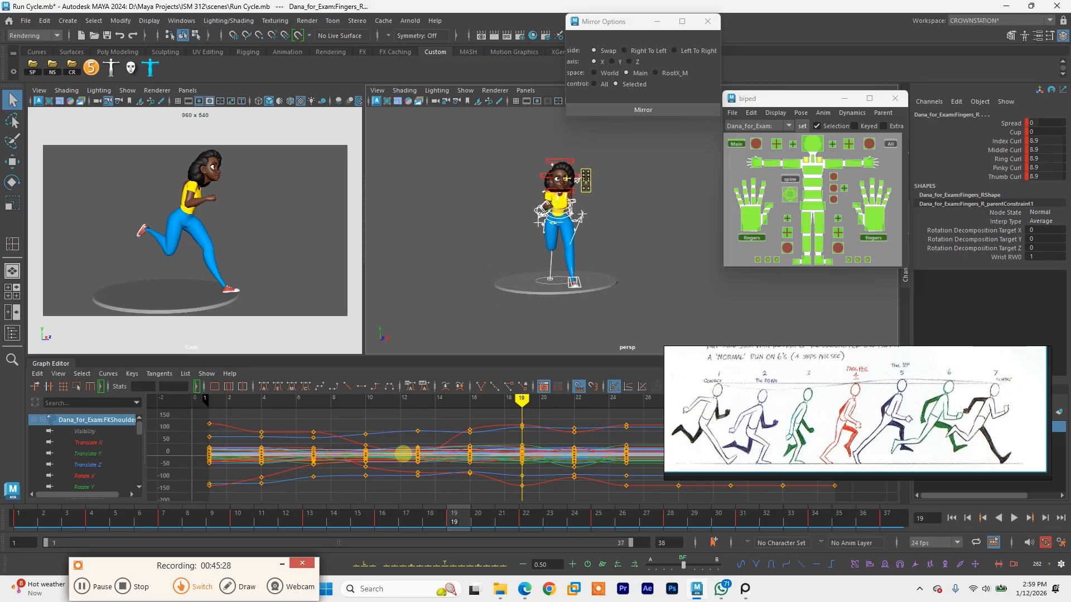
{"action": "left_click", "coordinate": [93, 518]}
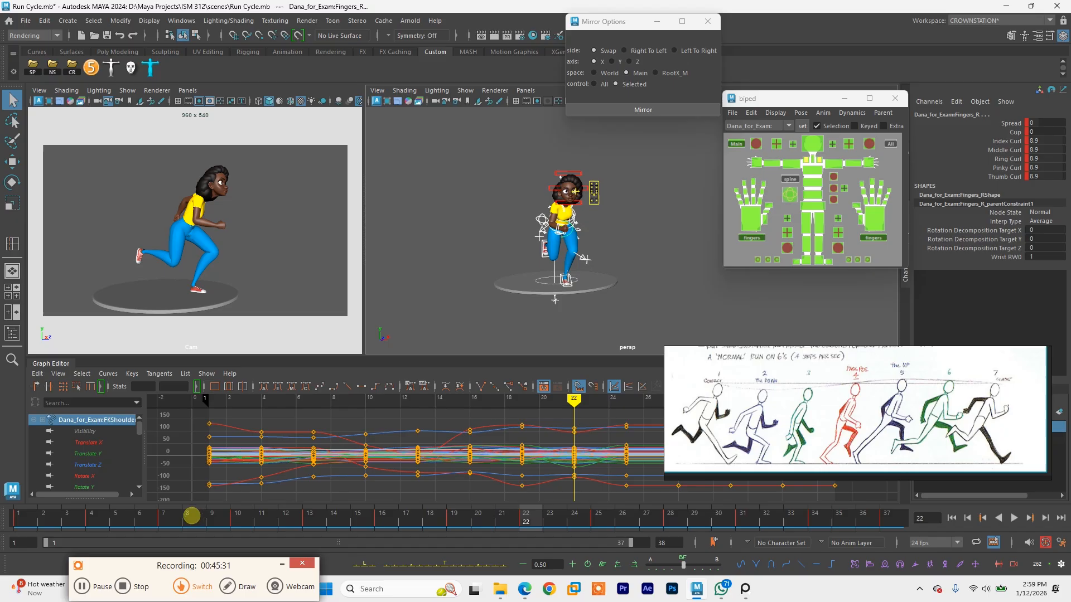
{"action": "left_click", "coordinate": [170, 517]}
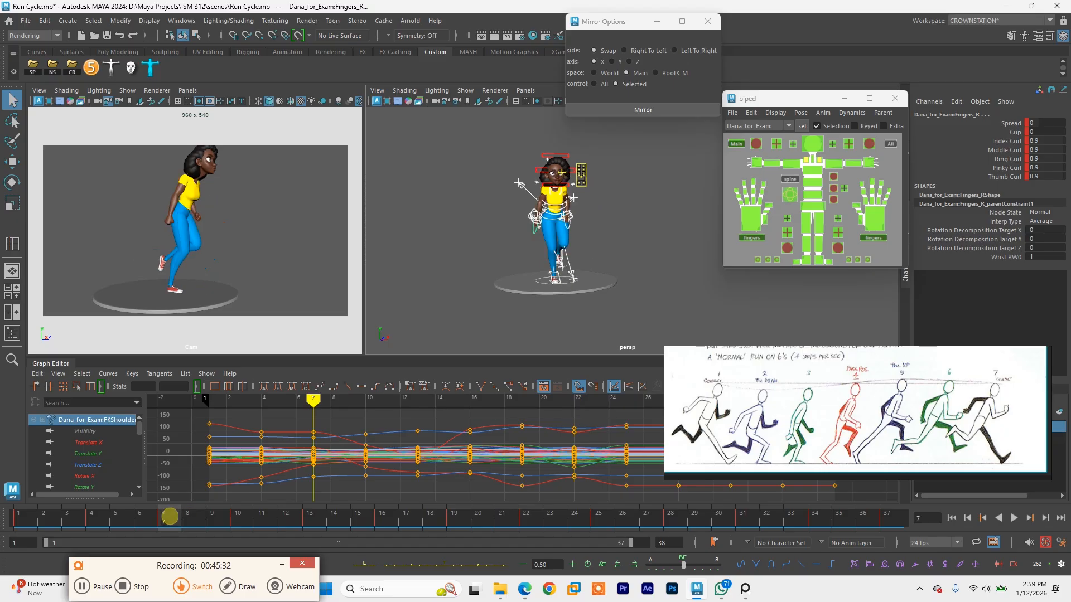
{"action": "left_click", "coordinate": [606, 520]}
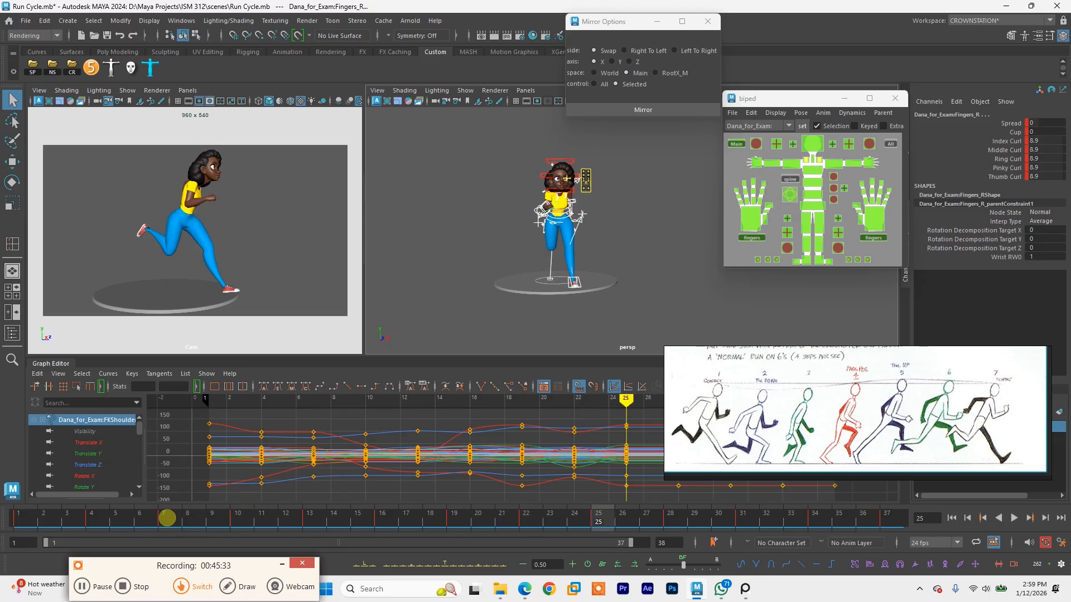
Step: Copy the pose of all rig controls from frame 7 to frame 25 and mirror it with sides swapped
{"action": "left_click", "coordinate": [167, 519]}
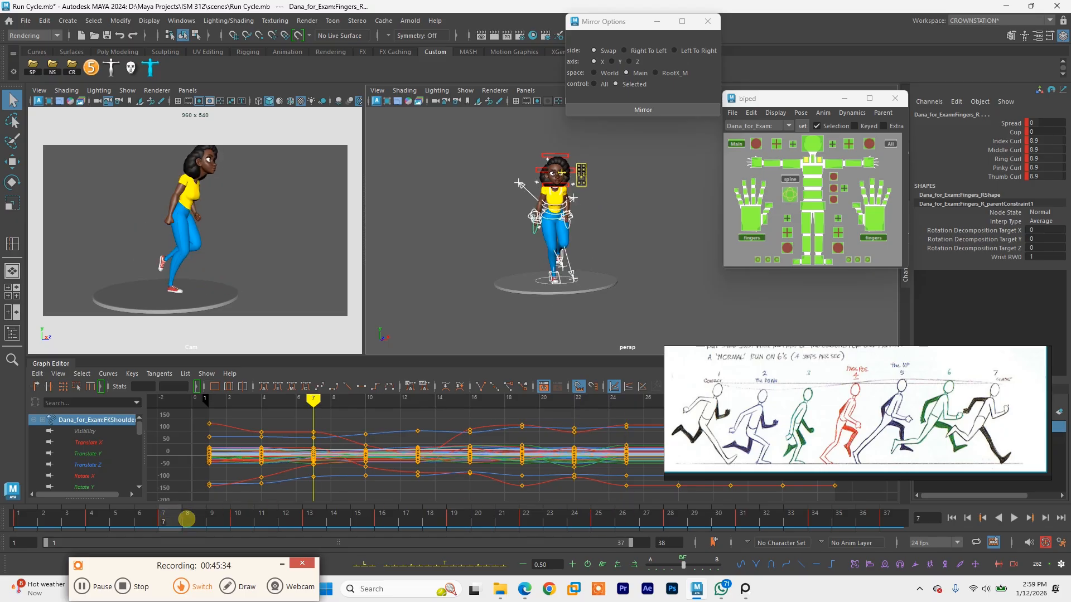
{"action": "left_click", "coordinate": [597, 519]}
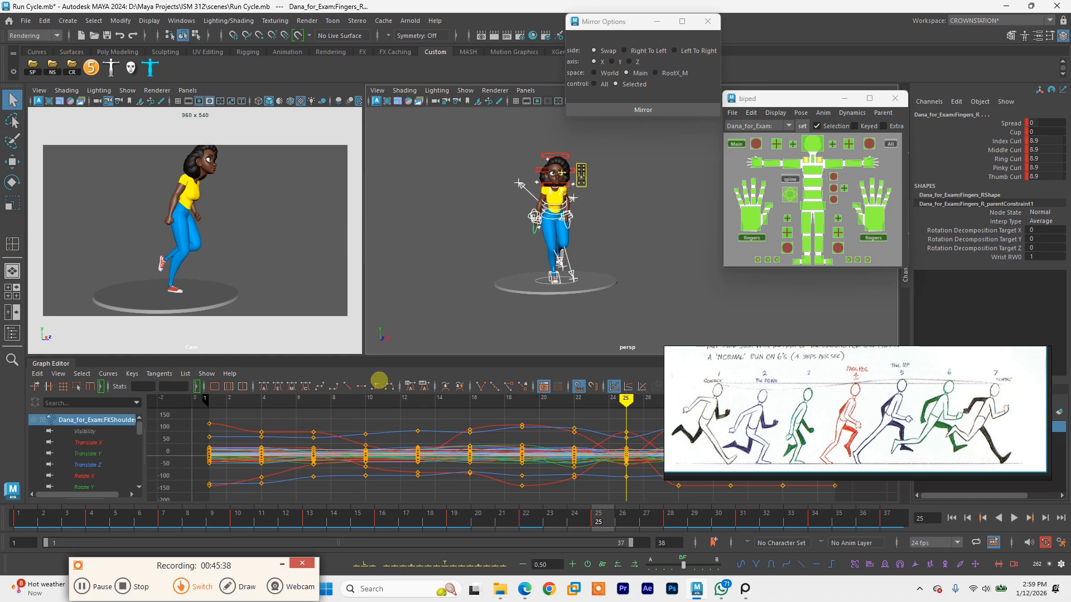
{"action": "left_click_drag", "start_coordinate": [507, 246], "coordinate": [617, 244], "text": "alt"}
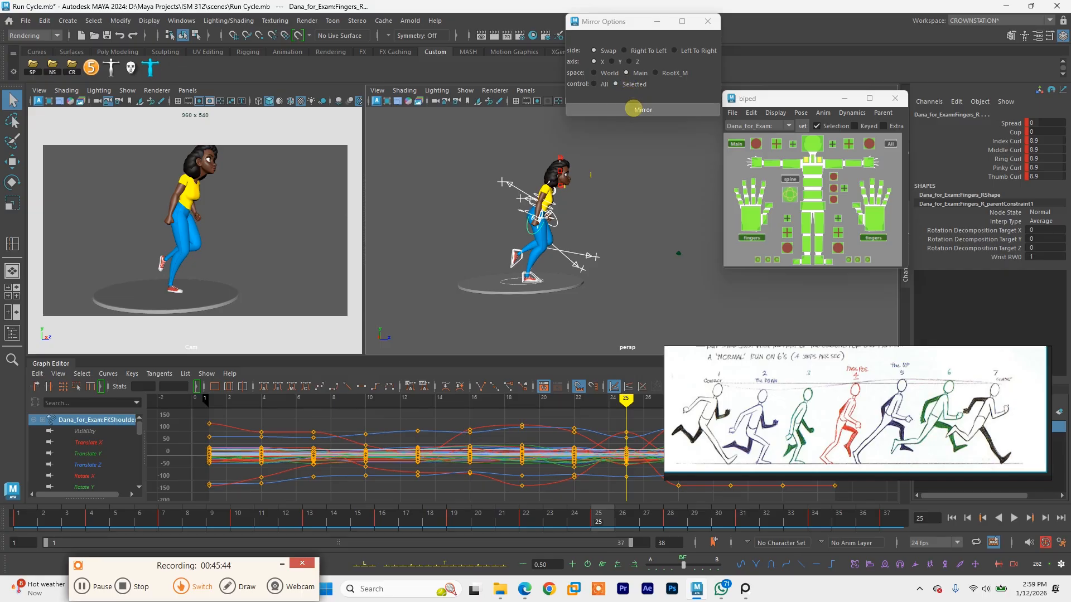
{"action": "left_click", "coordinate": [642, 110]}
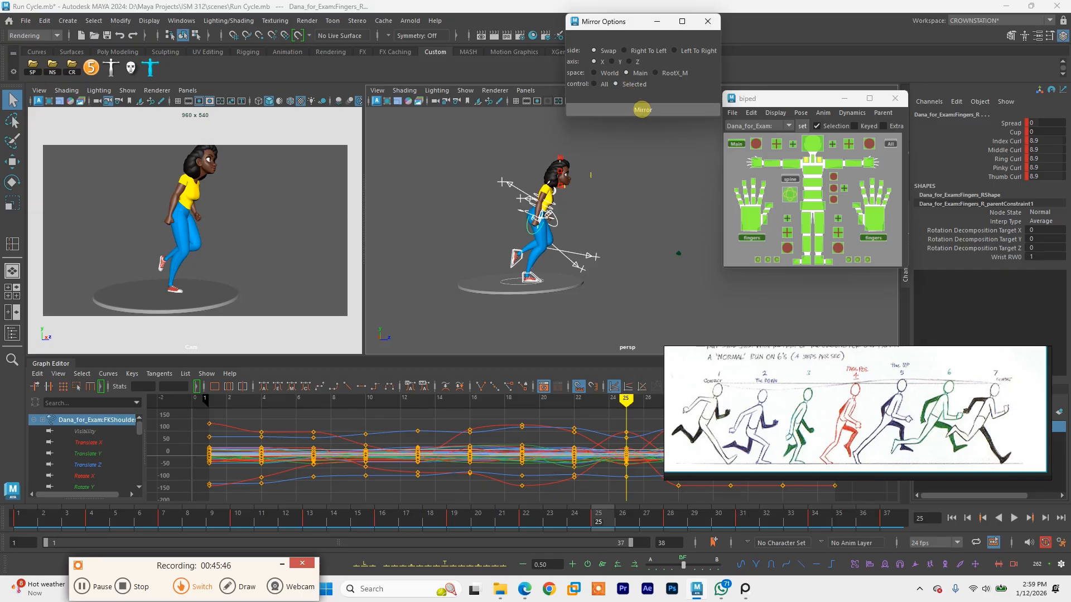
{"action": "left_click", "coordinate": [642, 110]}
{"action": "left_click_drag", "start_coordinate": [571, 210], "coordinate": [561, 258], "text": "alt"}
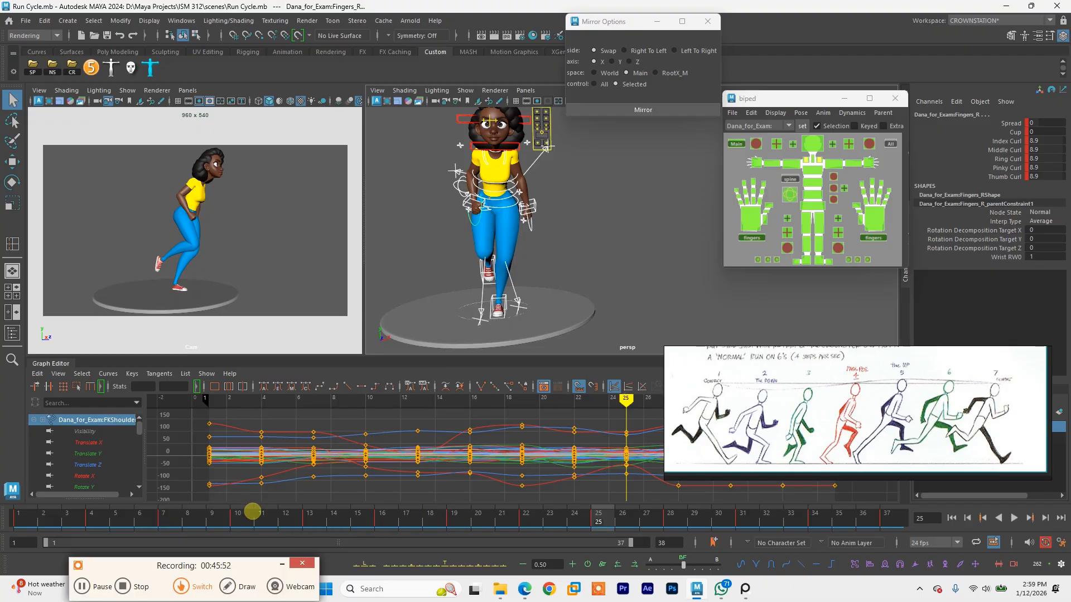
Step: Copy the pose of all rig controls from frame 10 to frame 28 and mirror it with sides swapped
{"action": "left_click", "coordinate": [238, 516]}
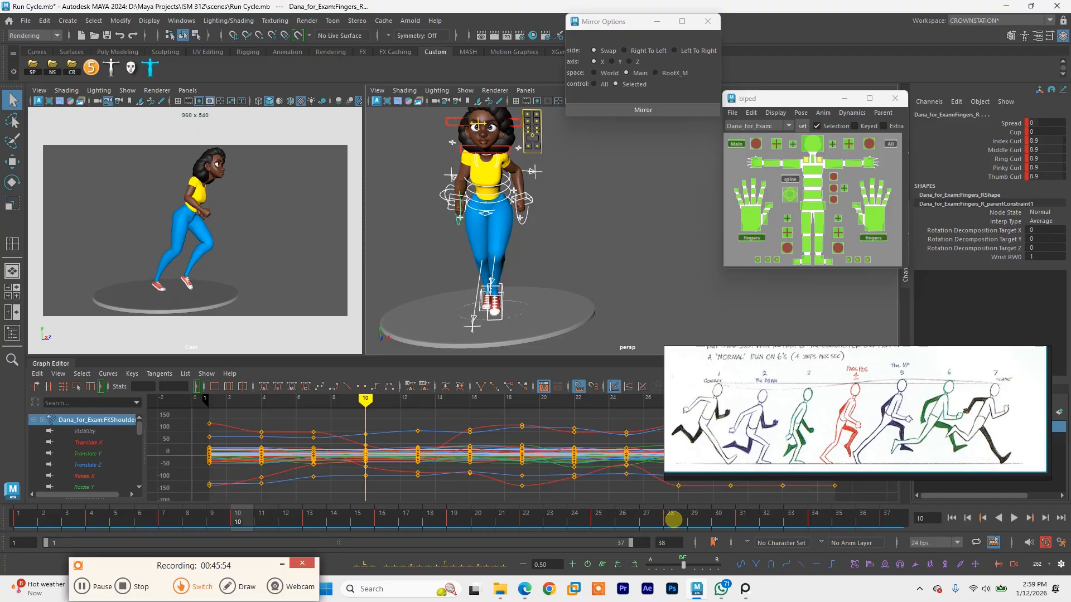
{"action": "left_click", "coordinate": [670, 519]}
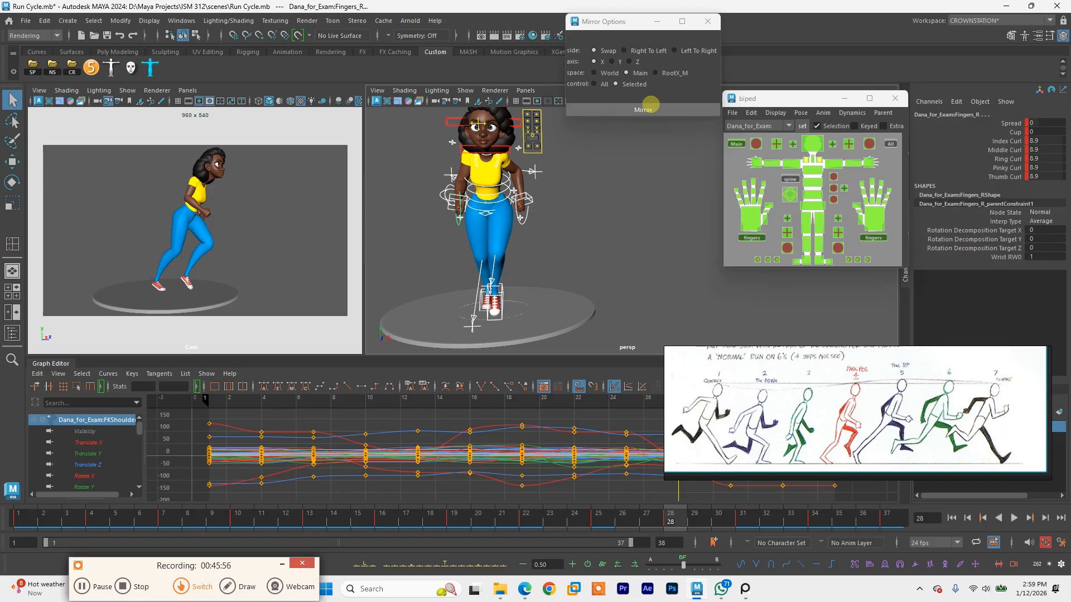
{"action": "left_click", "coordinate": [642, 110]}
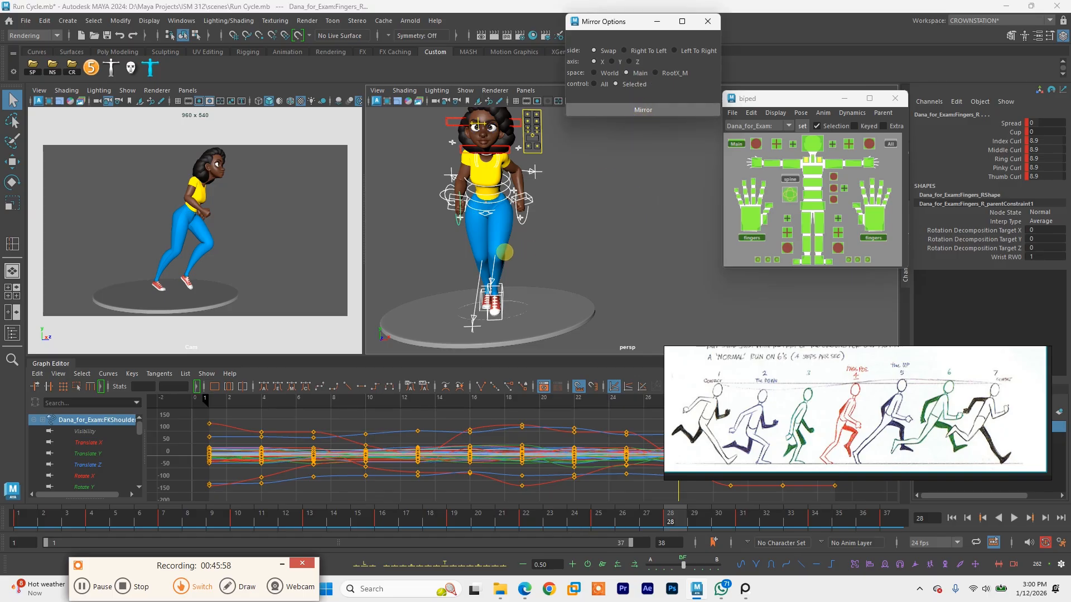
{"action": "left_click_drag", "start_coordinate": [503, 246], "coordinate": [611, 246], "text": "alt"}
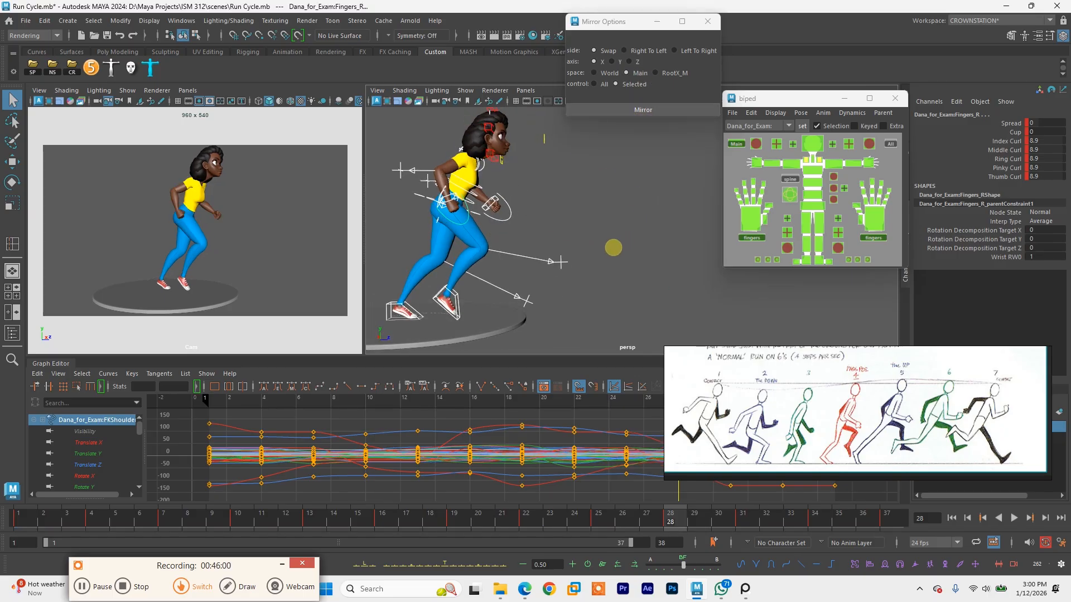
Step: Copy the pose of all rig controls from frame 13 to frame 31 and mirror it with sides swapped
{"action": "left_click", "coordinate": [311, 519]}
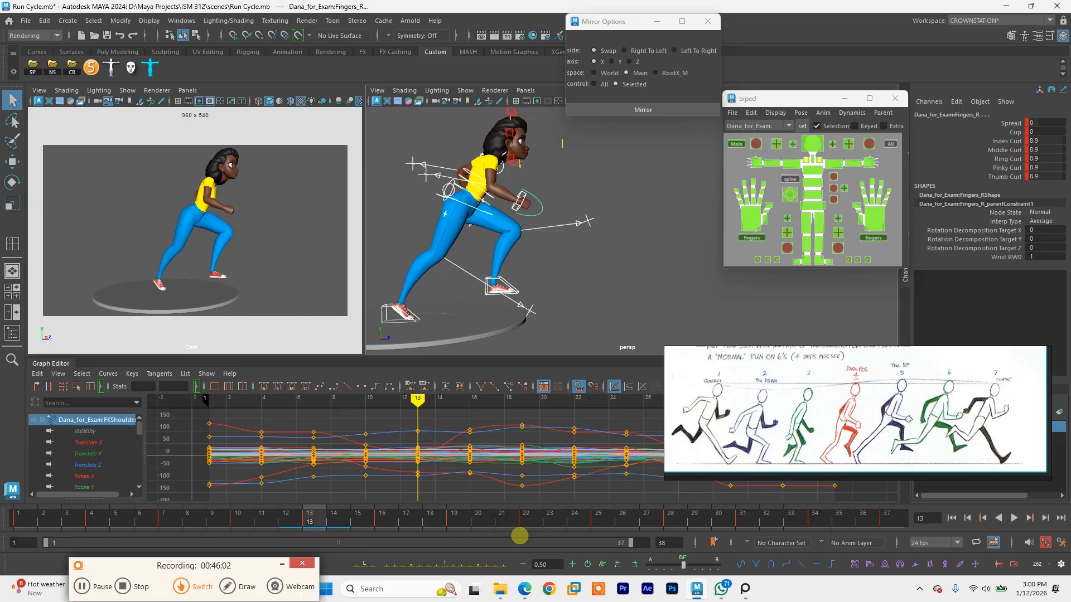
{"action": "left_click", "coordinate": [752, 517]}
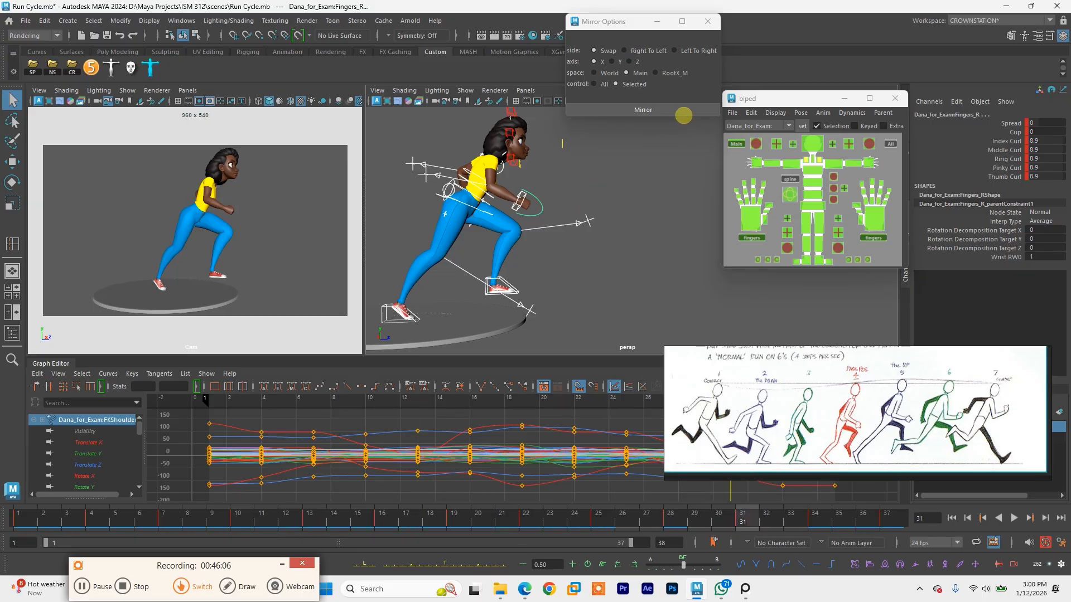
{"action": "left_click", "coordinate": [672, 114]}
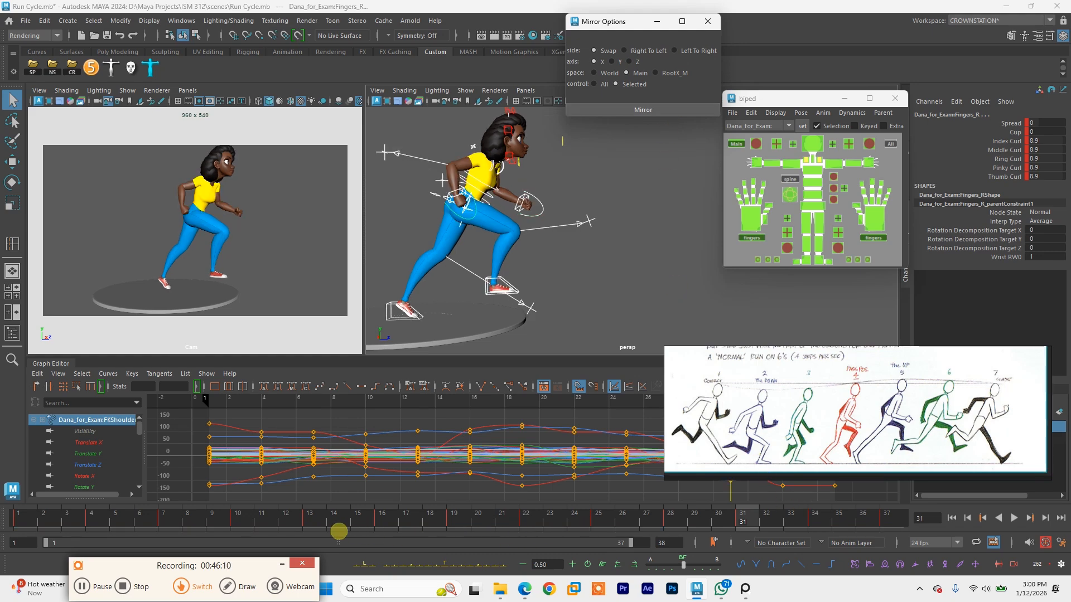
Step: Copy the pose of all rig controls from frame 16 to frame 34 and mirror it with sides swapped
{"action": "left_click", "coordinate": [383, 517]}
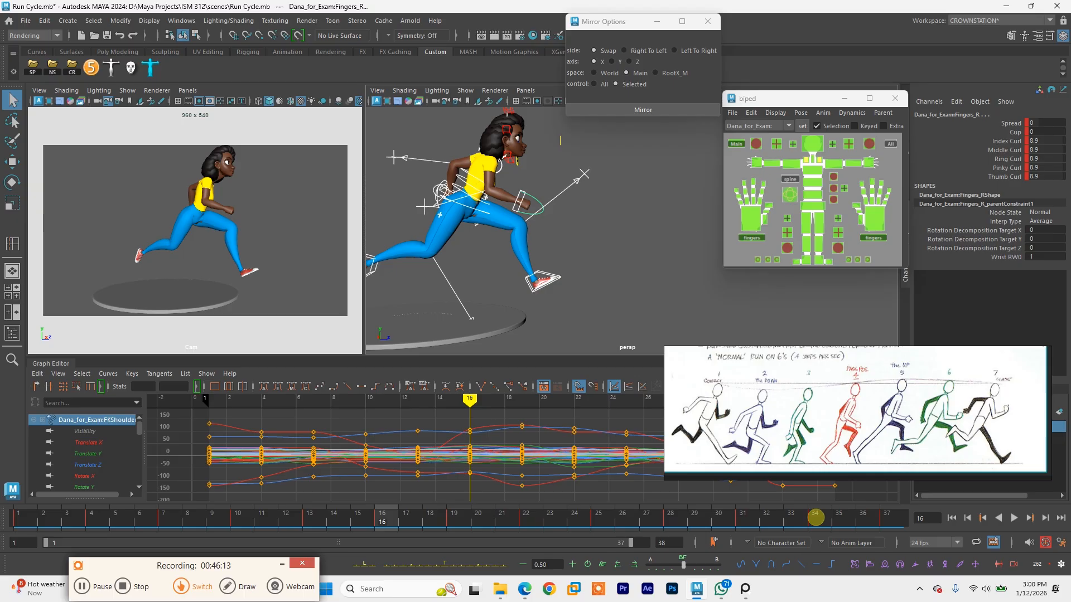
{"action": "left_click", "coordinate": [815, 518]}
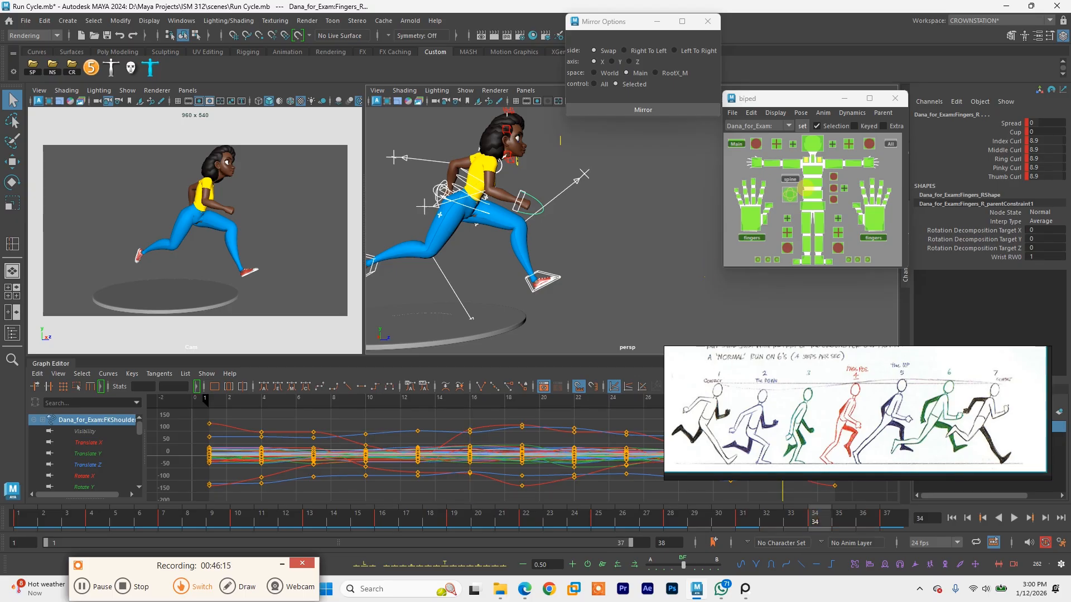
{"action": "left_click", "coordinate": [673, 110]}
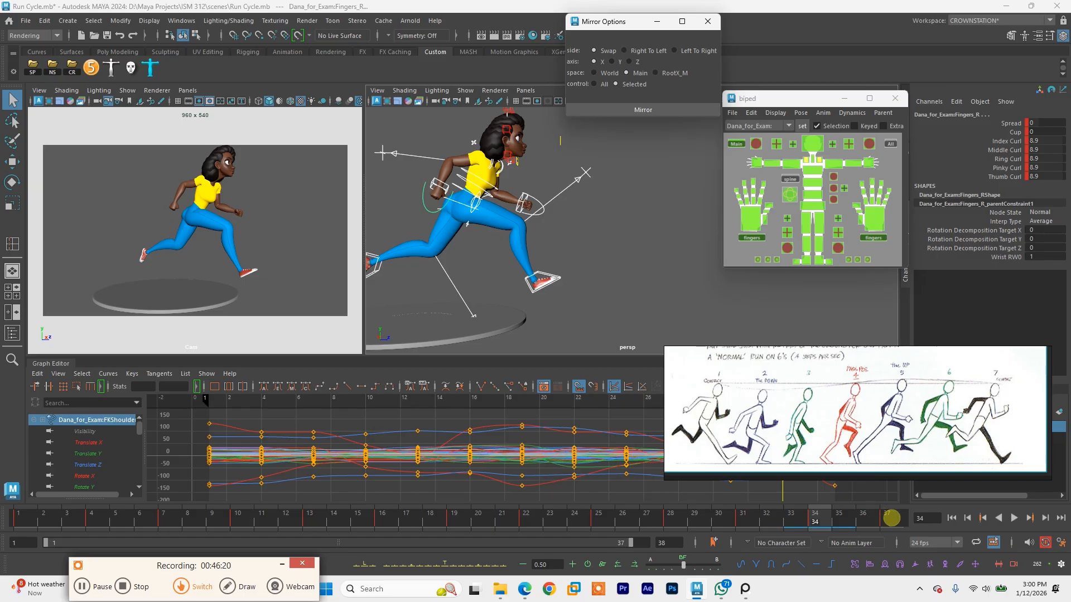
Step: Copy the pose of all rig controls from frame 19 to frame 37 and mirror it with sides swapped
{"action": "left_click", "coordinate": [889, 518]}
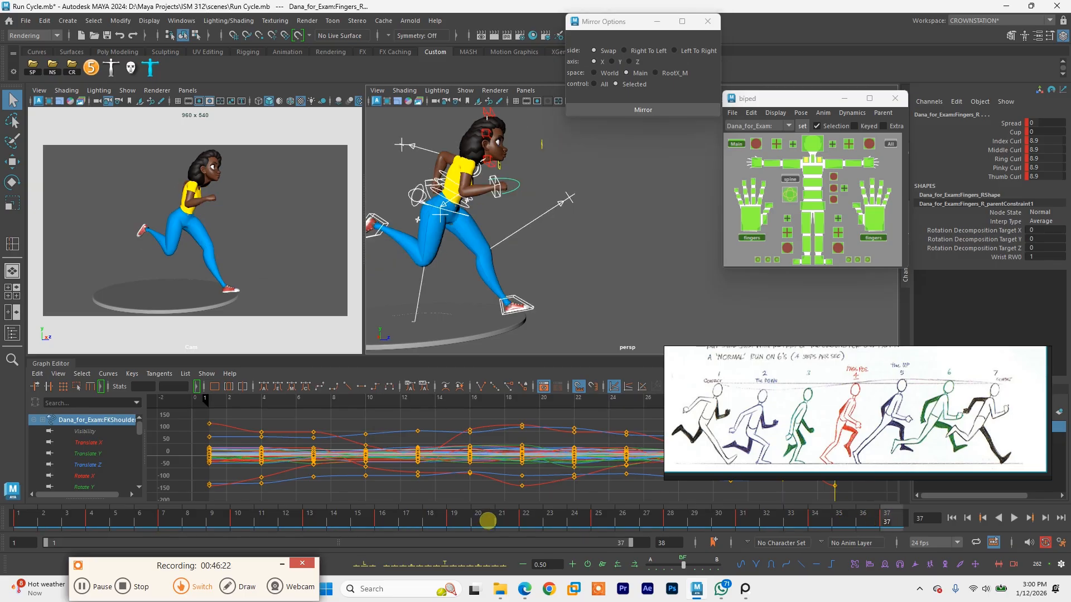
{"action": "left_click", "coordinate": [458, 522]}
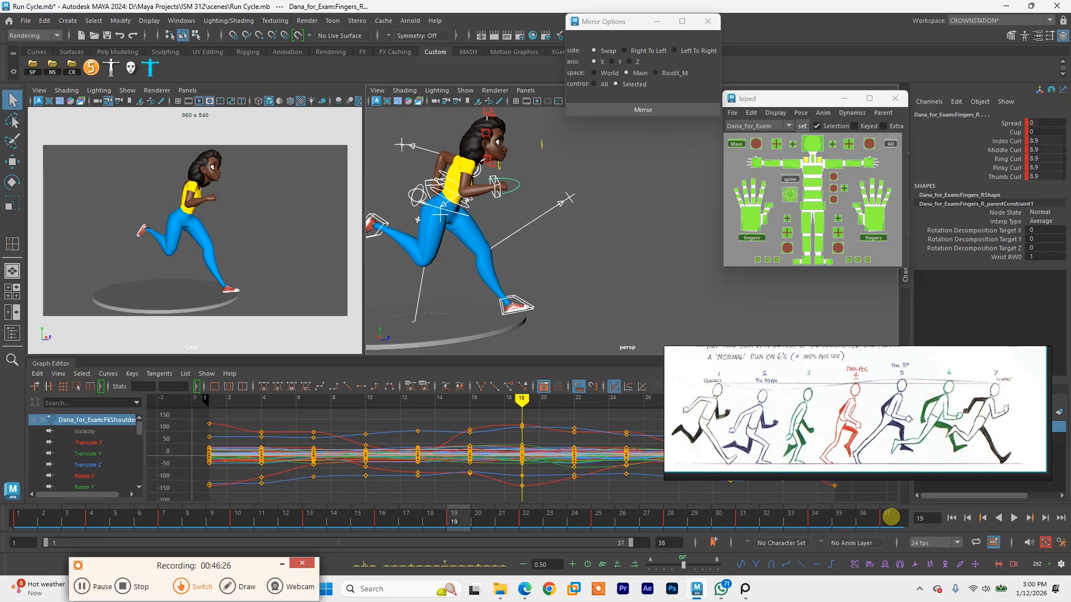
{"action": "left_click", "coordinate": [891, 517]}
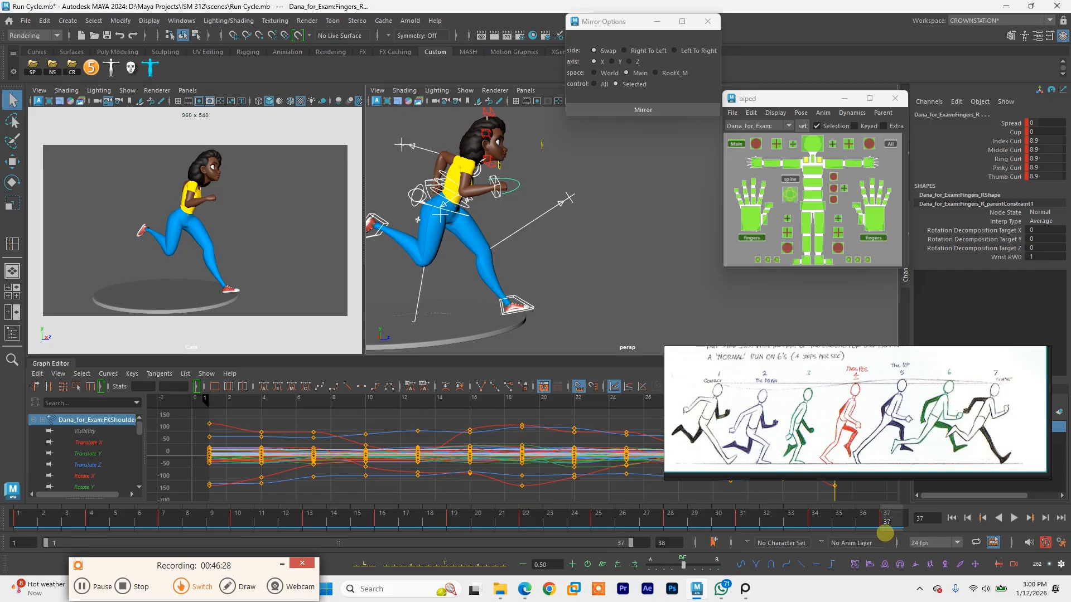
{"action": "left_click", "coordinate": [645, 111]}
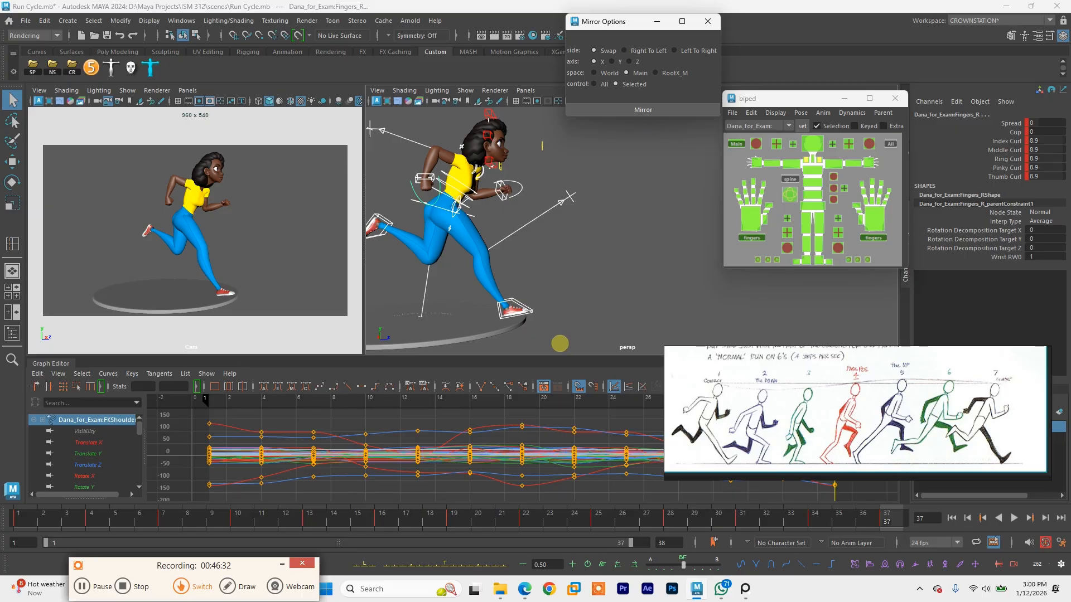
Step: Compare the poses between frames 34 and 37 and play the whole run cycle to check the motion of both strides
{"action": "left_click", "coordinate": [814, 516]}
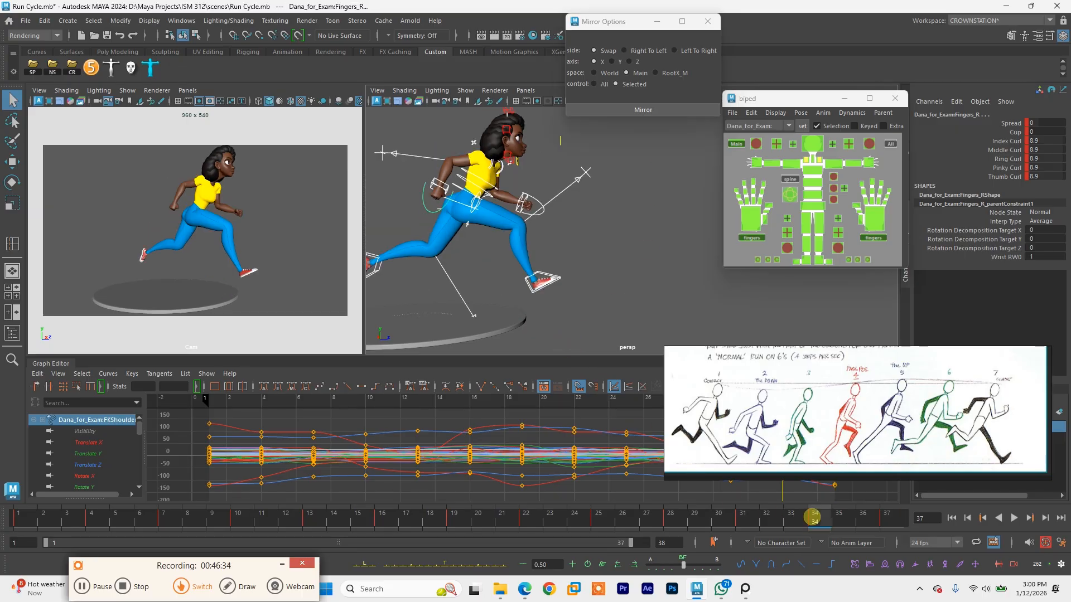
{"action": "left_click_drag", "start_coordinate": [814, 517], "coordinate": [890, 517]}
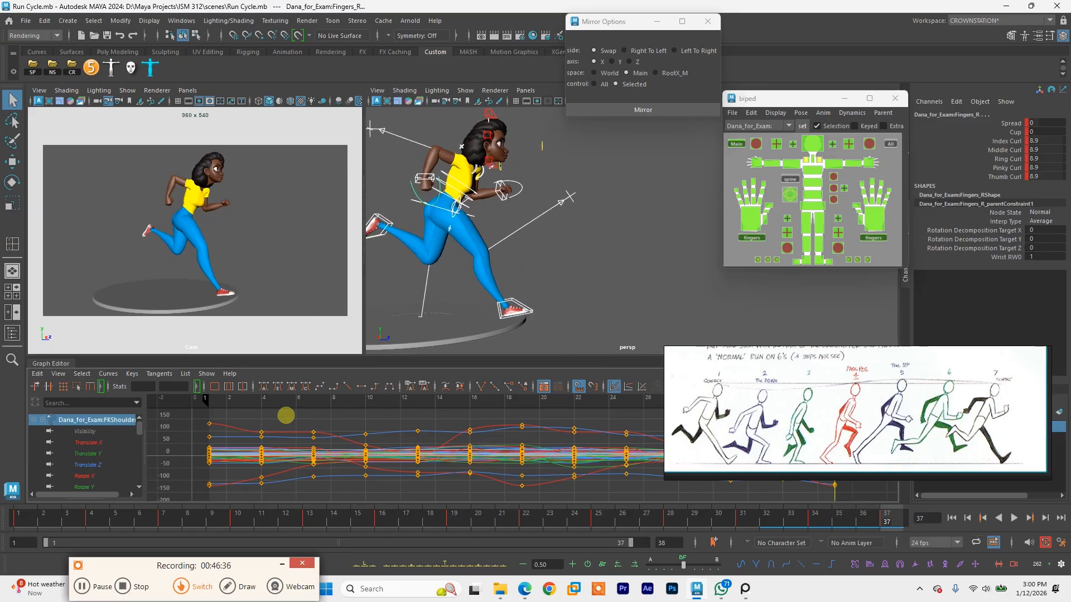
{"action": "key", "text": "alt+v"}
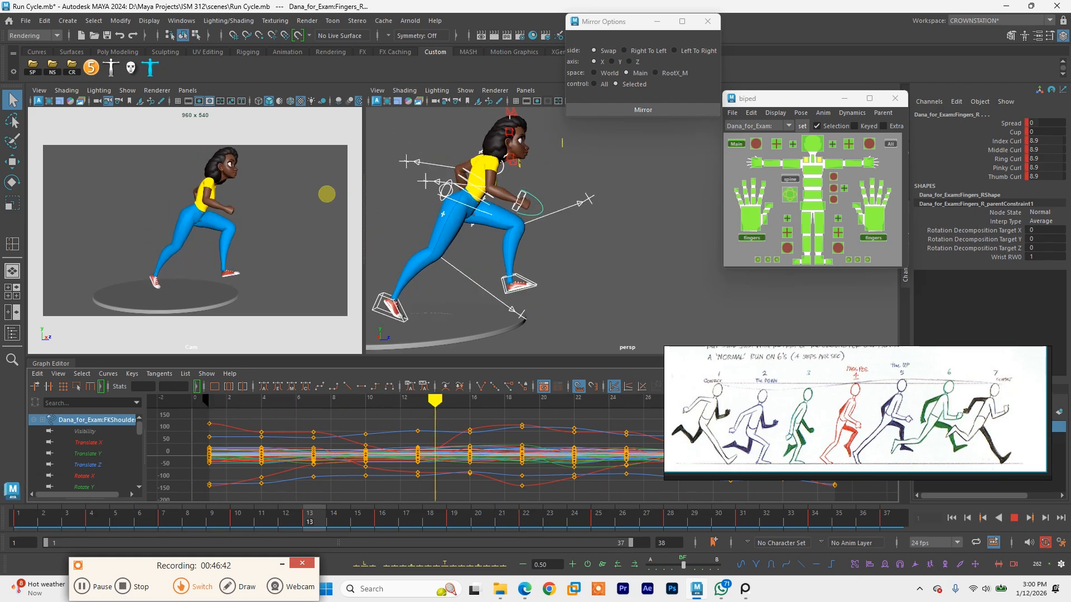
{"action": "key", "text": "alt+v"}
{"action": "left_click", "coordinate": [92, 517]}
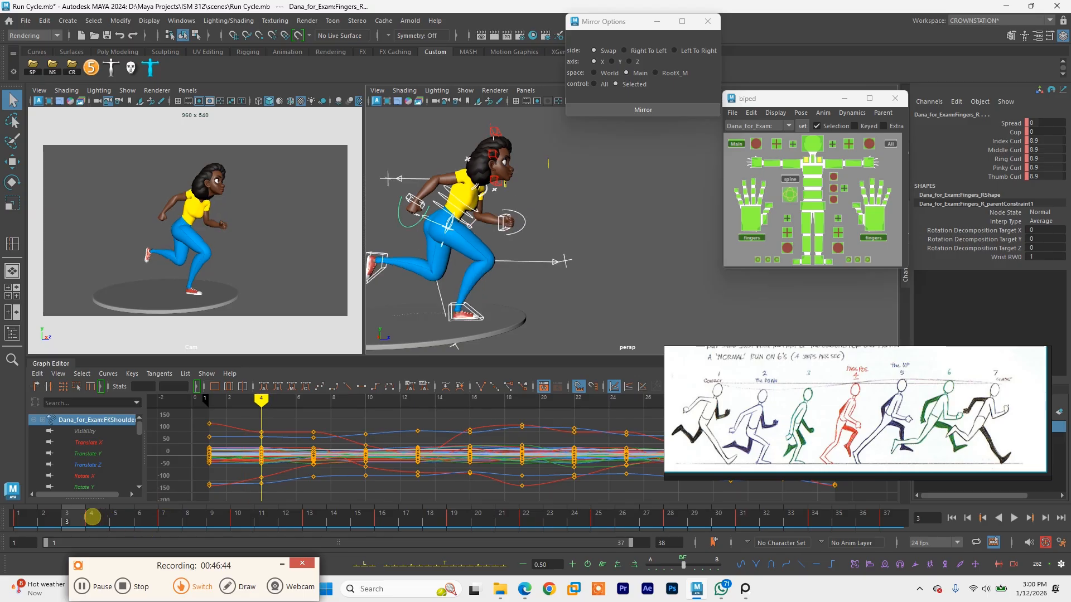
{"action": "key", "text": "alt+v"}
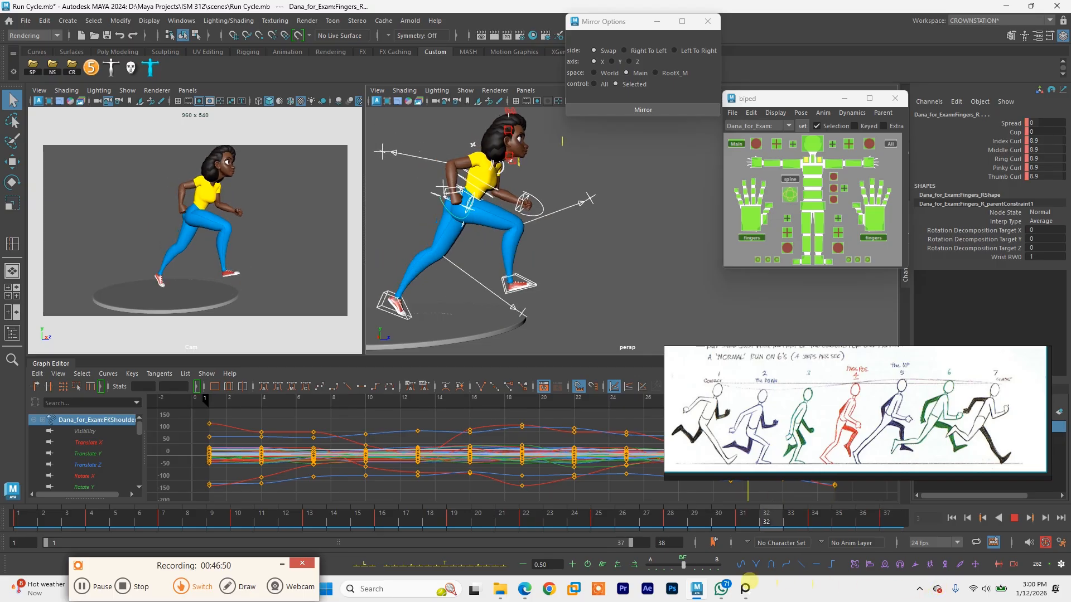
{"action": "key", "text": "alt+v"}
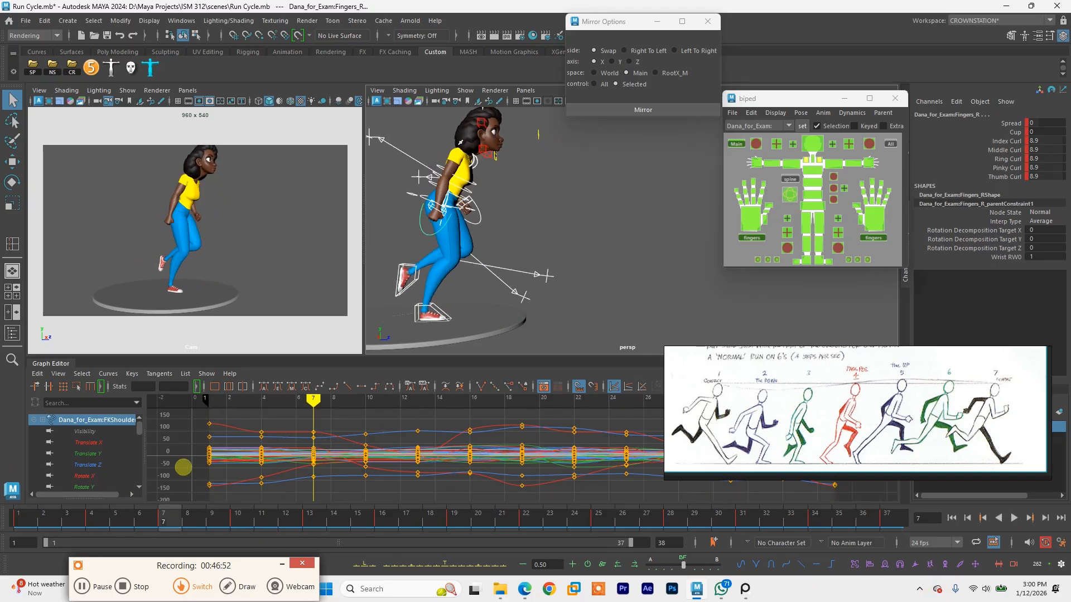
Step: Frame the root control's Rotate X curve for inspection and move the run reference drawing up so it uncovers the curve
{"action": "left_click", "coordinate": [789, 191]}
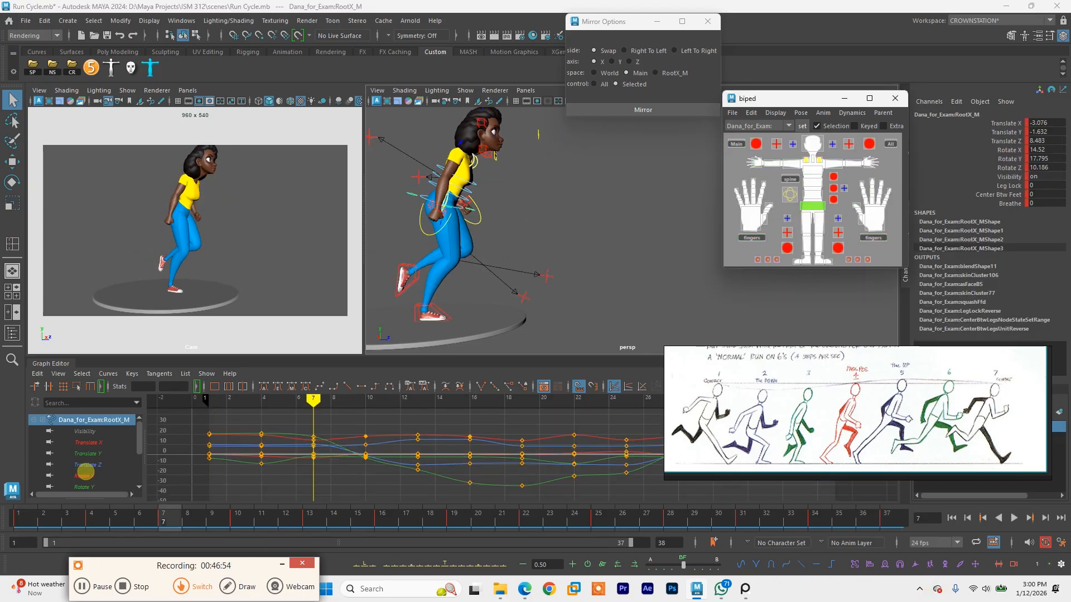
{"action": "left_click", "coordinate": [87, 476]}
{"action": "key", "text": "f"}
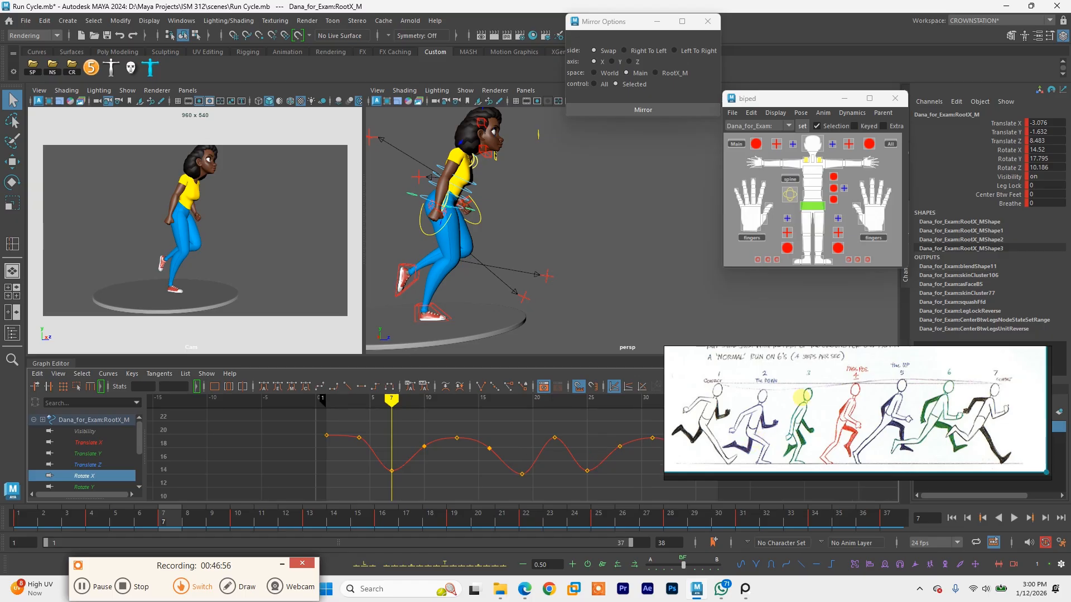
{"action": "right_click_drag", "start_coordinate": [837, 265], "coordinate": [840, 339]}
{"action": "right_click_drag", "start_coordinate": [794, 410], "coordinate": [812, 335]}
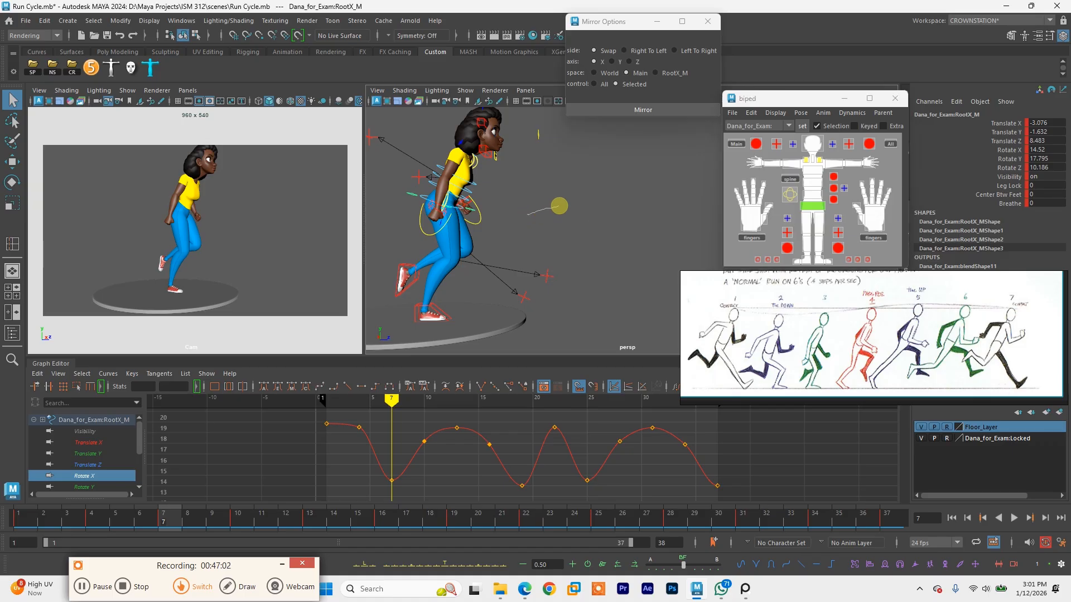
{"action": "mouse_move", "coordinate": [538, 212]}
{"action": "right_mouse_down"}
{"action": "mouse_move", "coordinate": [569, 201]}
{"action": "mouse_move", "coordinate": [532, 232]}
{"action": "right_mouse_up"}
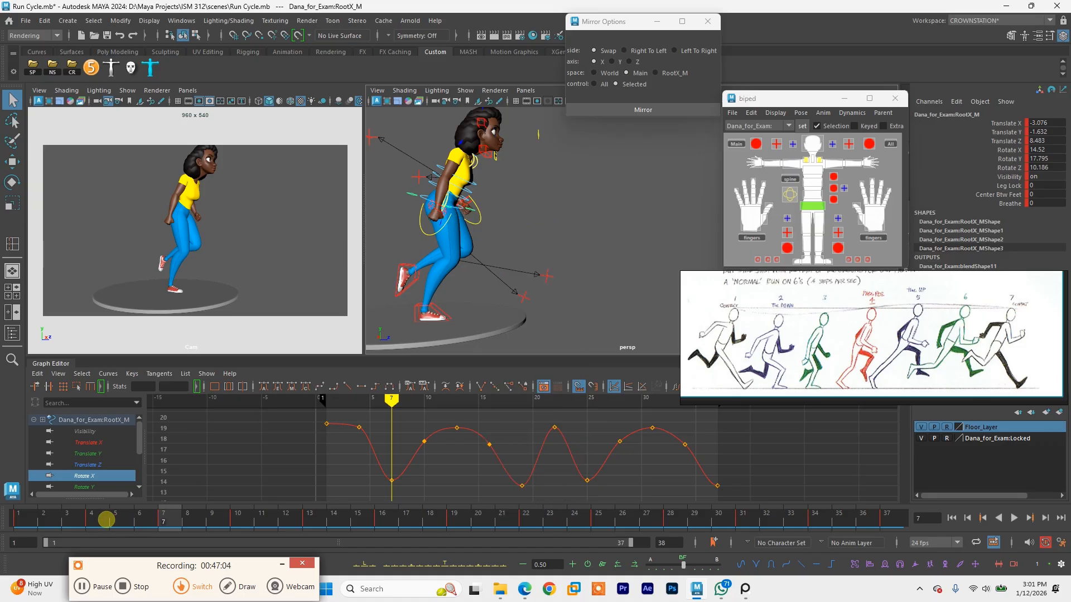
Step: Scrub and play the run cycle against the root's Rotate X curve, examining its key at frame 28
{"action": "left_click_drag", "start_coordinate": [106, 519], "coordinate": [839, 549]}
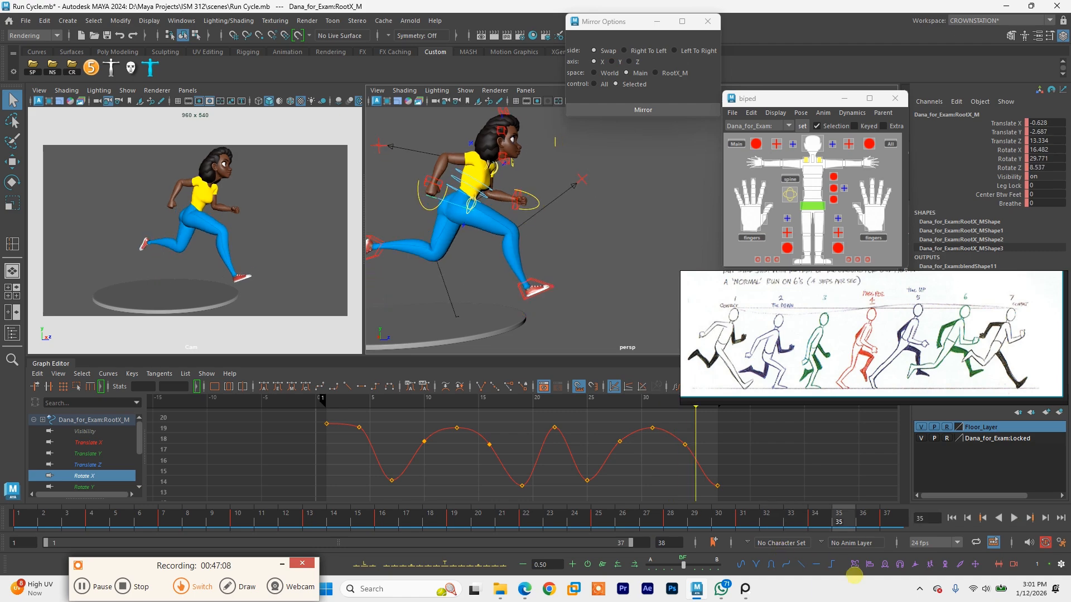
{"action": "left_click", "coordinate": [619, 443]}
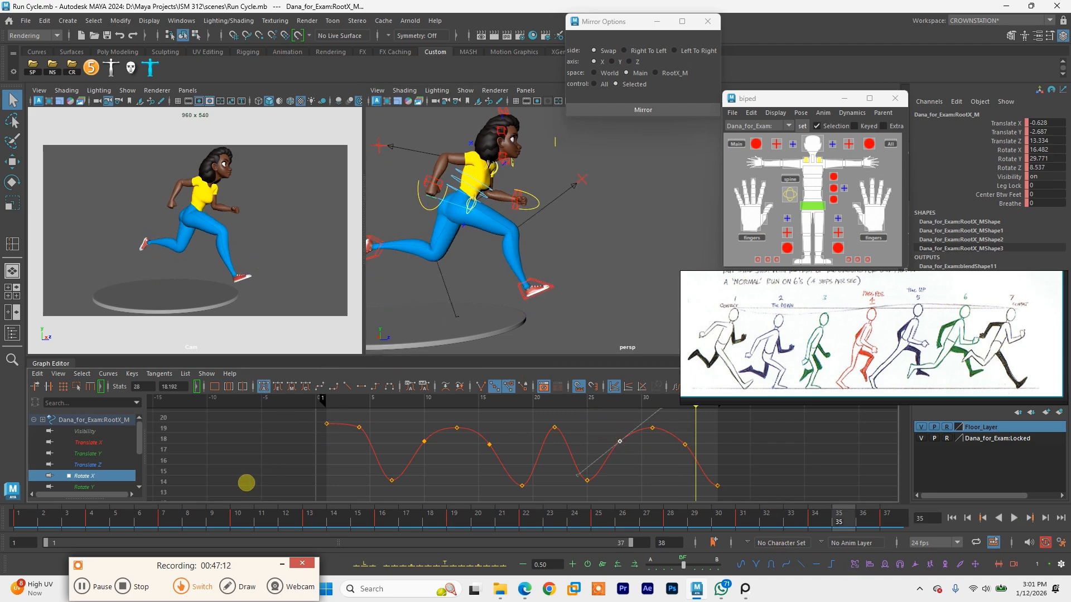
{"action": "key", "text": "alt+v"}
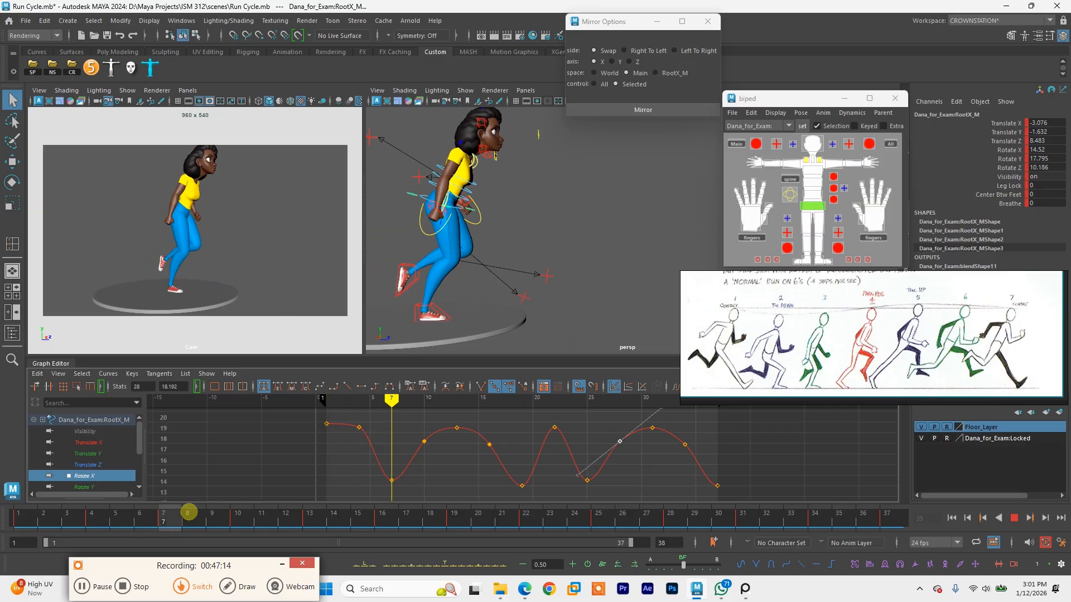
{"action": "key", "text": "alt+v"}
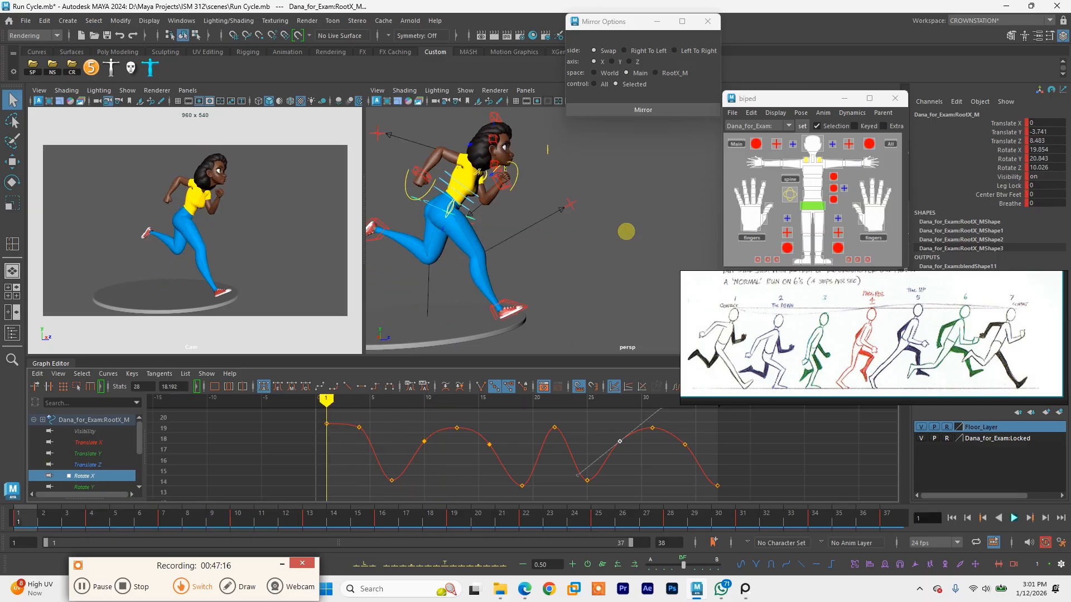
Step: Examine the right arm IK control's Translate X curve and its key at frame 4
{"action": "left_click", "coordinate": [424, 175]}
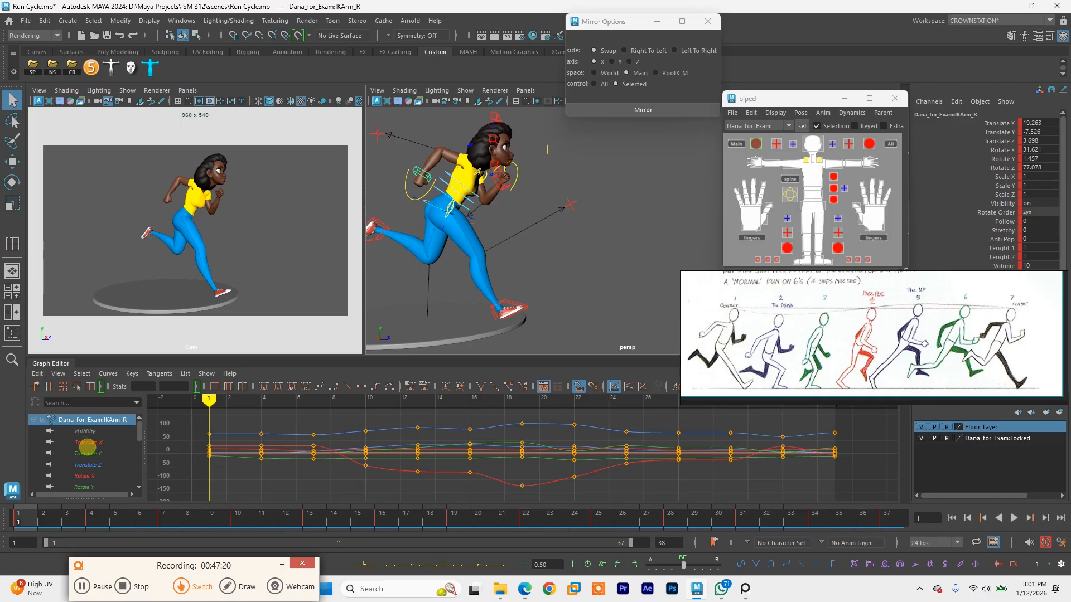
{"action": "left_click", "coordinate": [87, 443]}
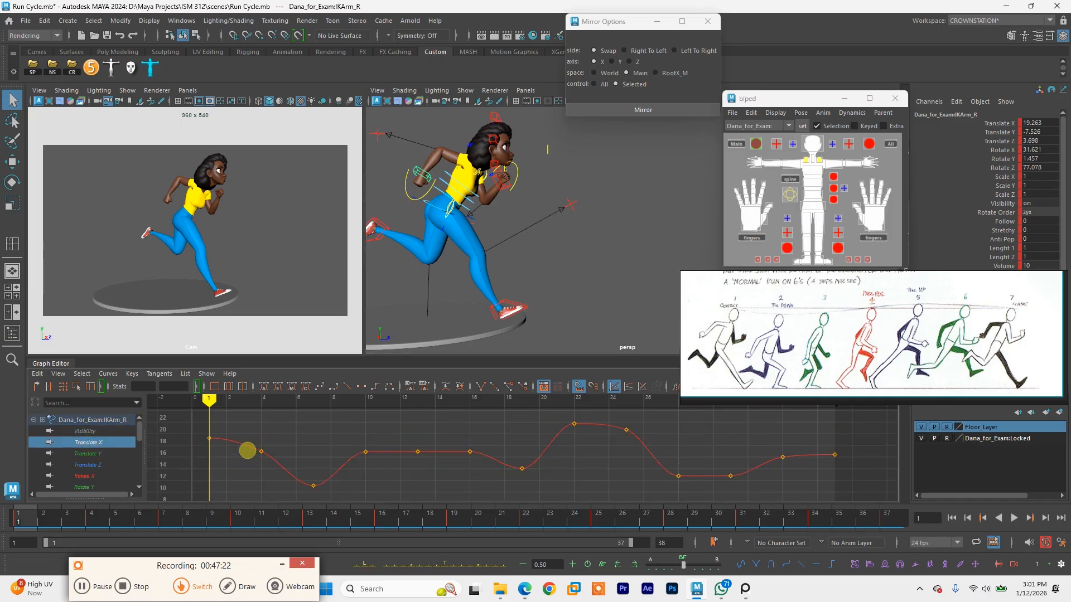
{"action": "left_click_drag", "start_coordinate": [247, 450], "coordinate": [277, 480]}
{"action": "middle_click_drag", "start_coordinate": [280, 474], "coordinate": [280, 482]}
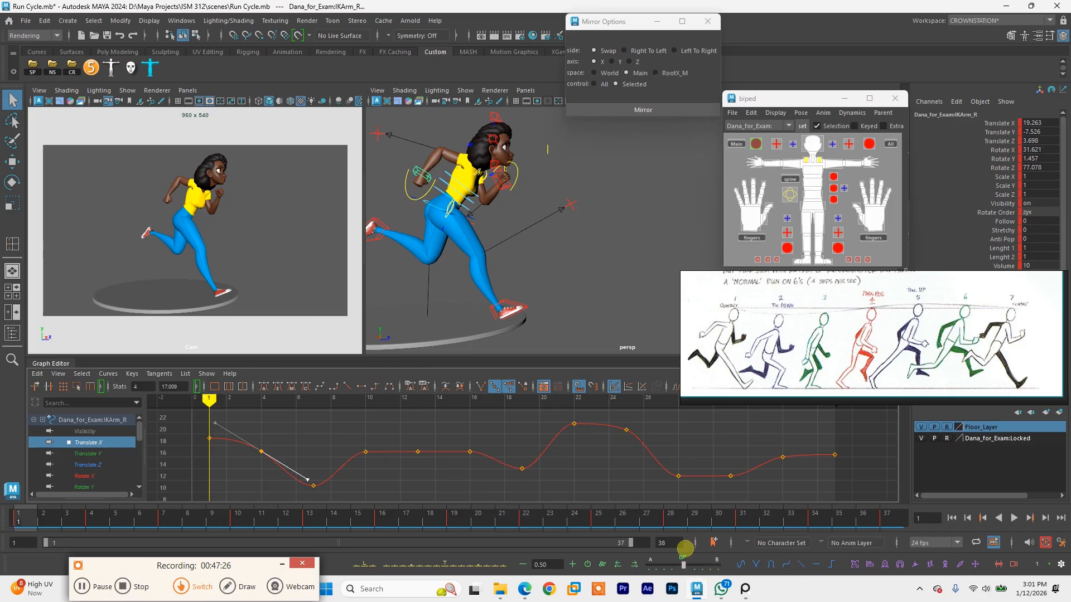
Step: Play and scrub through the cycle to check the right arm's motion, including the contact pose at frame 19
{"action": "key", "text": "alt+v"}
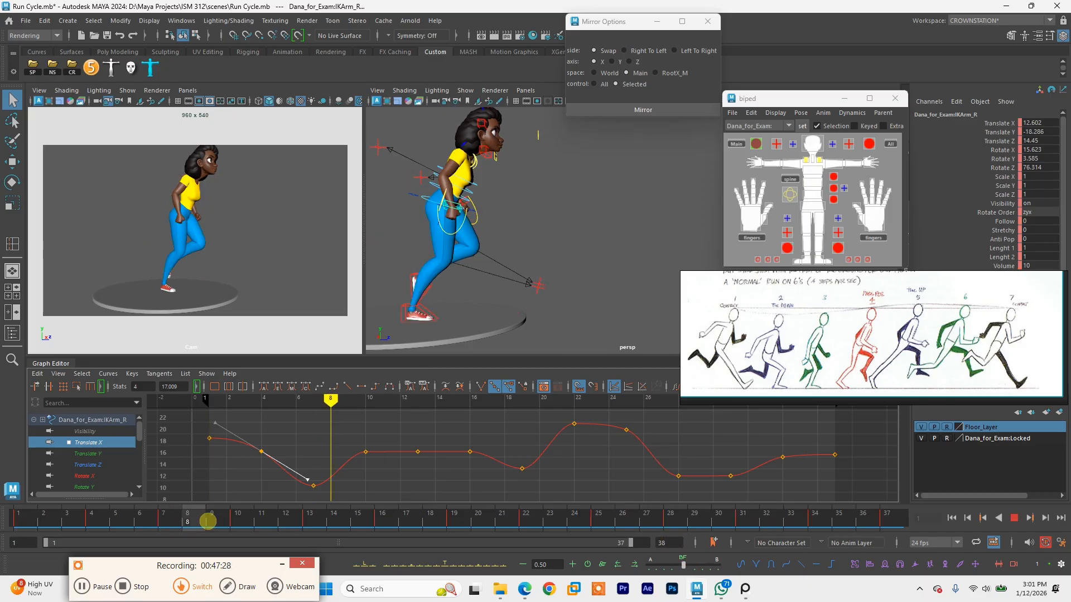
{"action": "mouse_move", "coordinate": [845, 519]}
{"action": "left_mouse_down"}
{"action": "mouse_move", "coordinate": [887, 521]}
{"action": "mouse_move", "coordinate": [359, 538]}
{"action": "mouse_move", "coordinate": [380, 523]}
{"action": "mouse_move", "coordinate": [49, 518]}
{"action": "mouse_move", "coordinate": [447, 519]}
{"action": "left_mouse_up"}
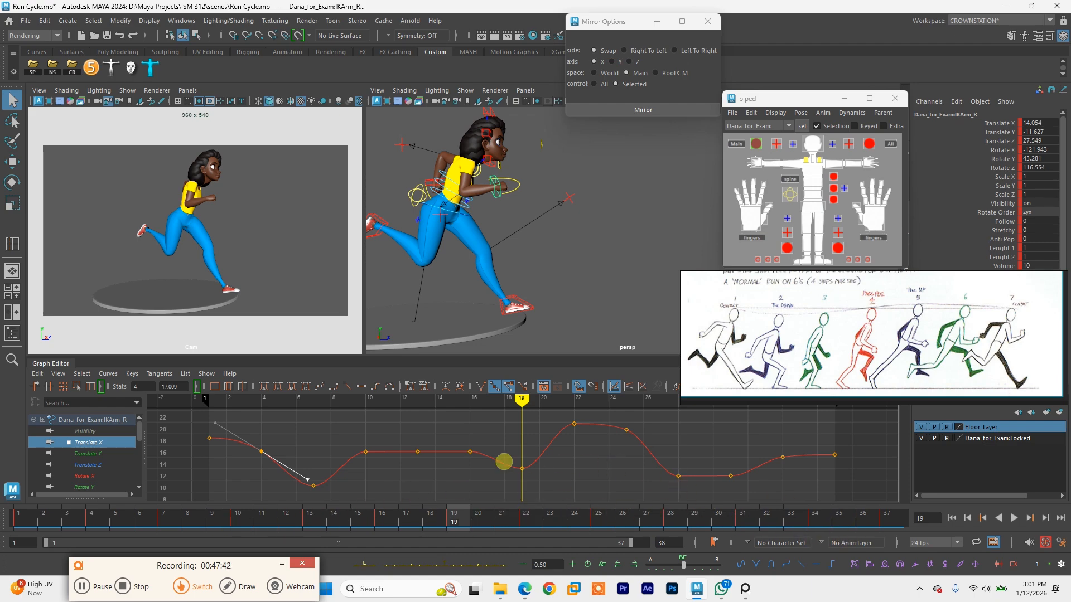
{"action": "left_click_drag", "start_coordinate": [211, 518], "coordinate": [19, 518]}
Step: Play the run cycle from the start and enlarge the camera view to review it without the perspective view
{"action": "key", "text": "alt+v"}
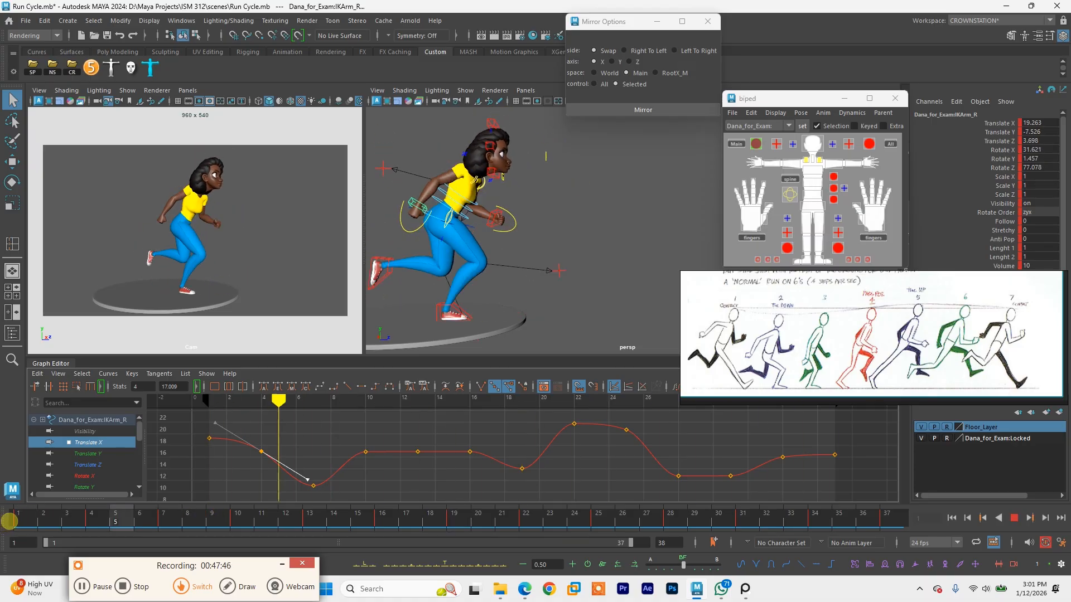
{"action": "key", "text": "space"}
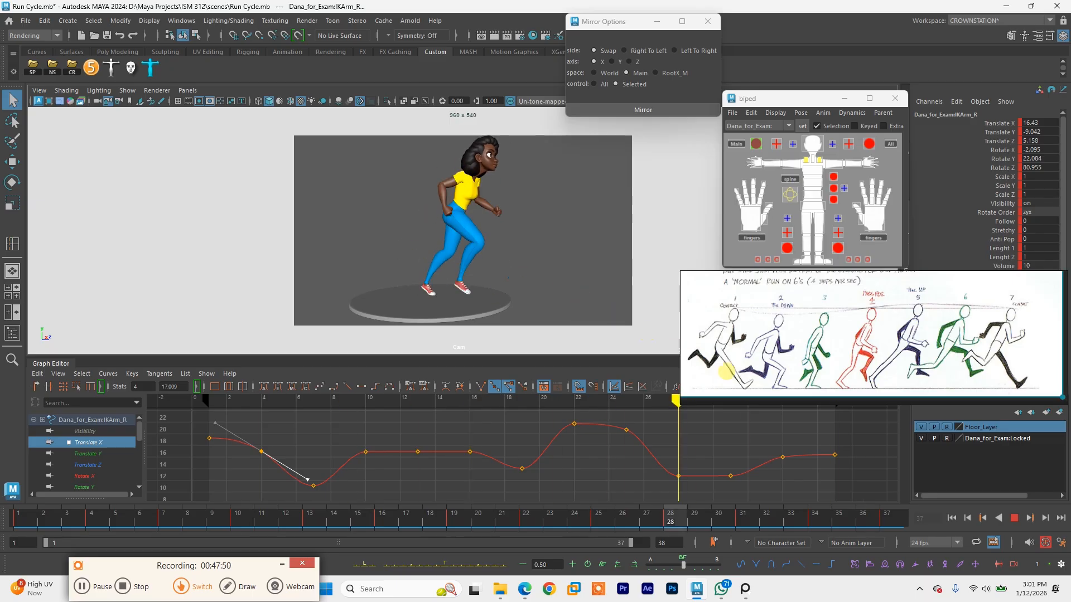
{"action": "key", "text": "alt+v"}
Step: Set the playback speed to Real-time and play the run cycle in the camera view with nothing selected
{"action": "right_click", "coordinate": [784, 522]}
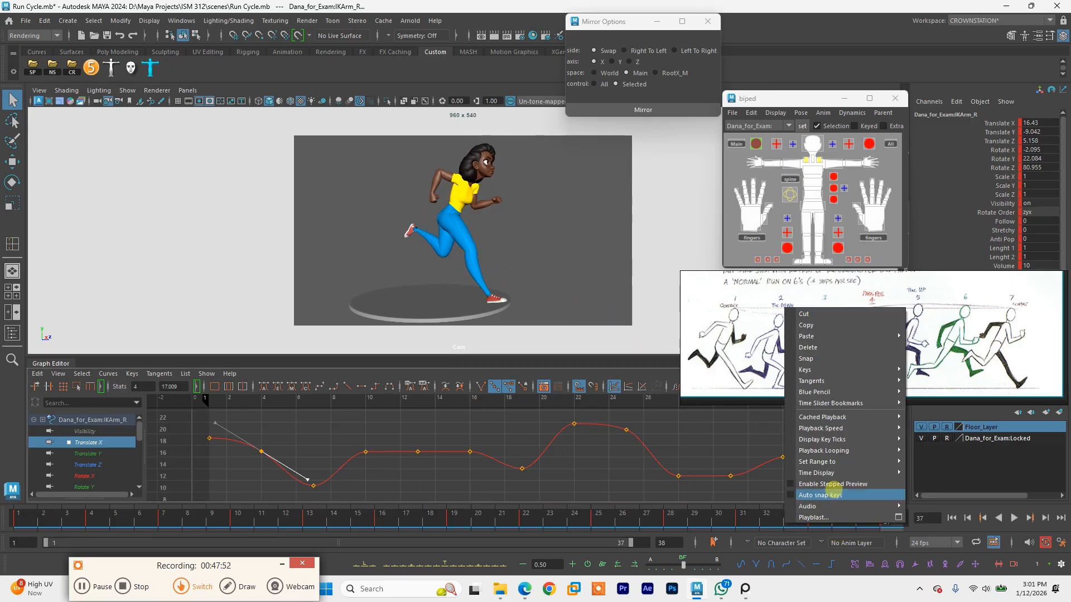
{"action": "mouse_move", "coordinate": [843, 428]}
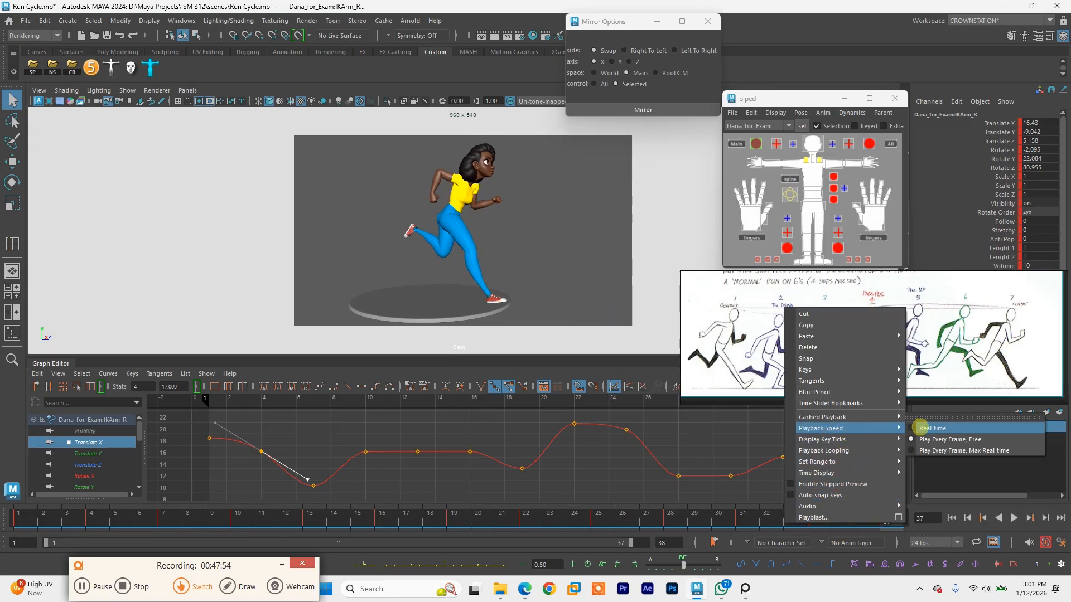
{"action": "left_click", "coordinate": [925, 428]}
{"action": "left_click", "coordinate": [562, 316]}
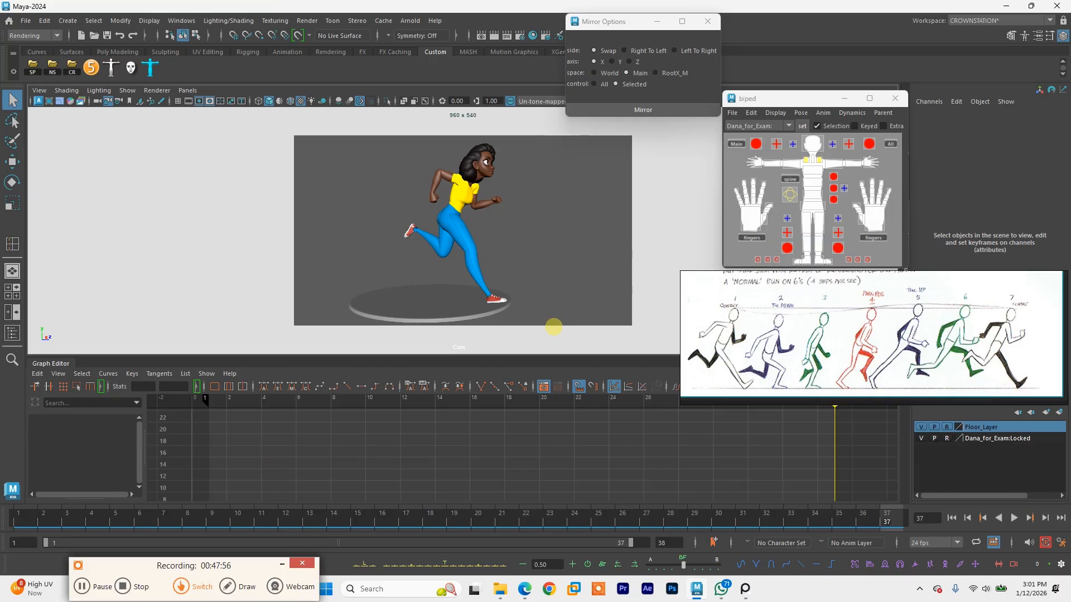
{"action": "key", "text": "alt+v"}
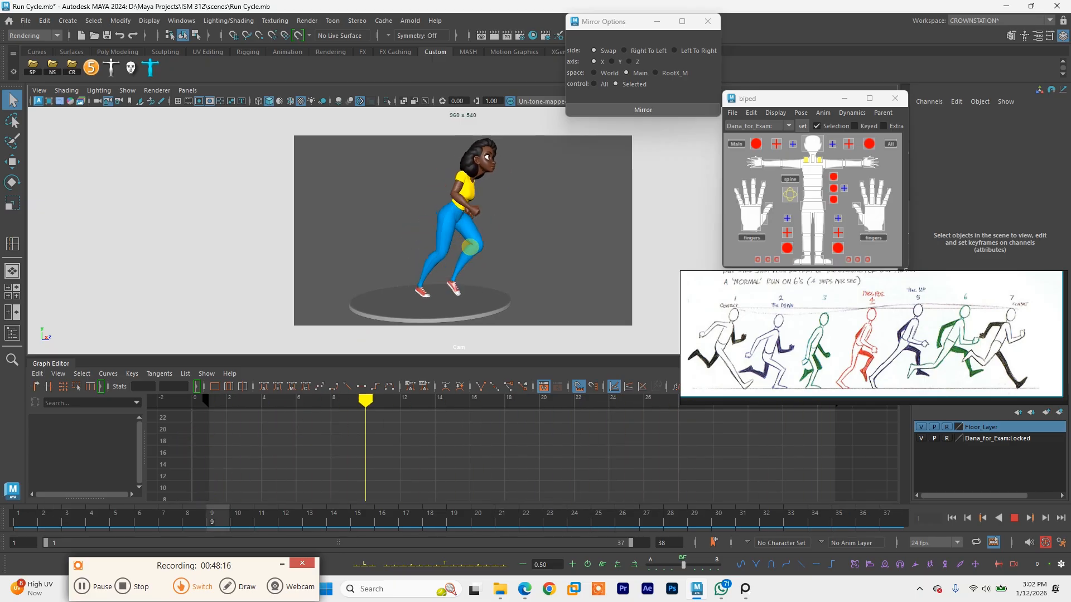
Step: Replay the run cycle in the enlarged camera view, restore the side-by-side camera and perspective views, and stop playback
{"action": "key", "text": "Escape"}
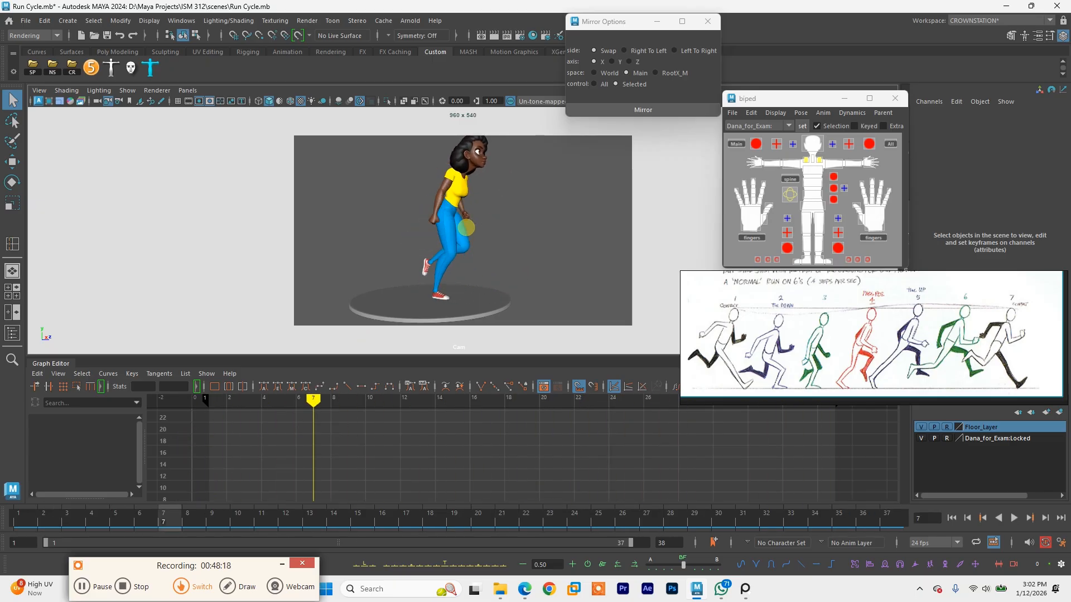
{"action": "key", "text": "alt+v"}
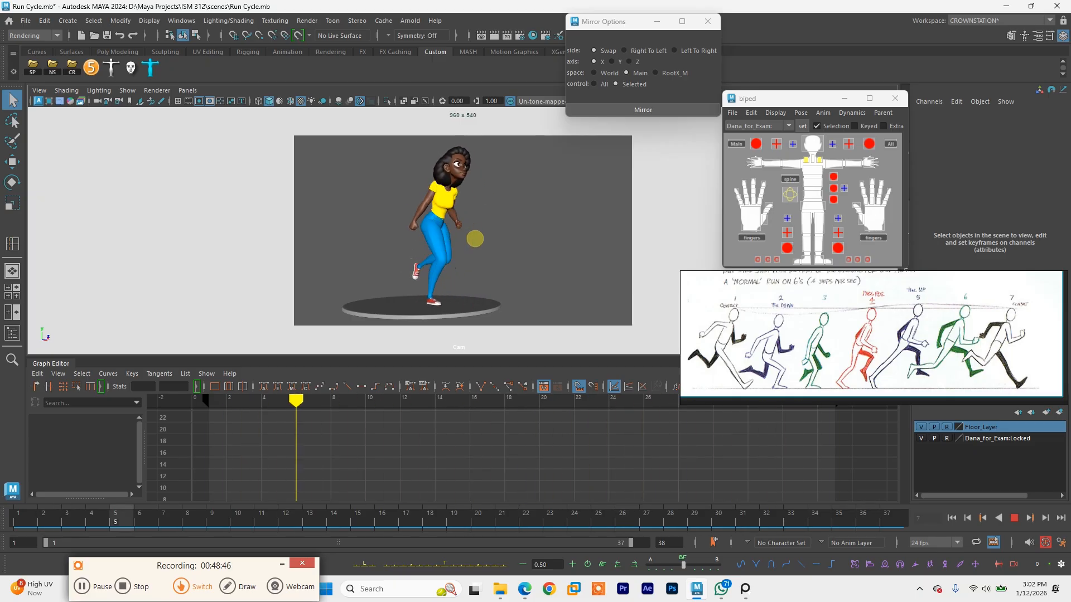
{"action": "key", "text": "space"}
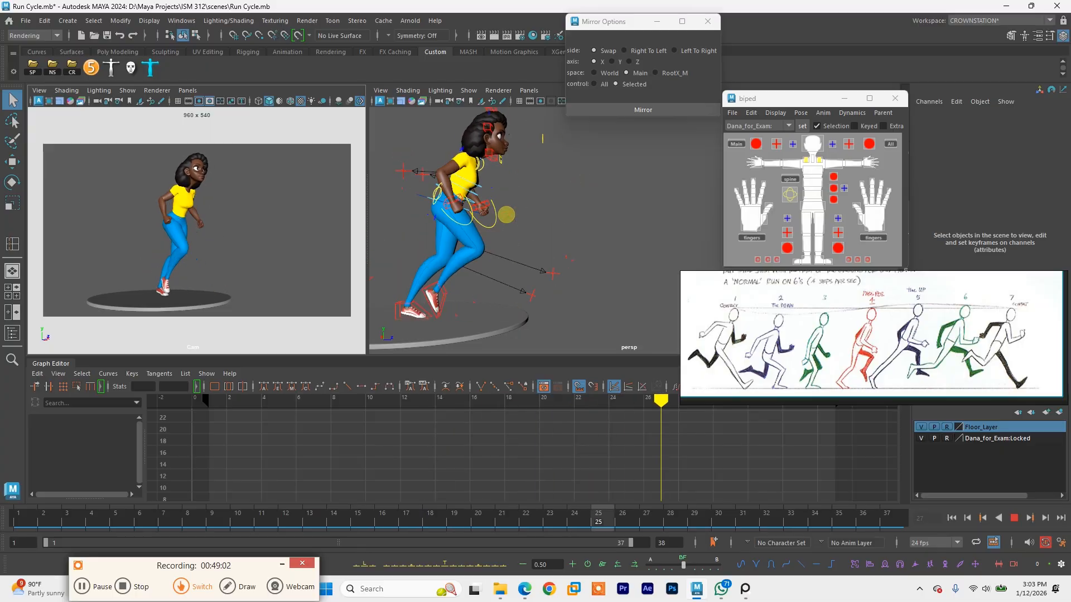
{"action": "key", "text": "alt+v"}
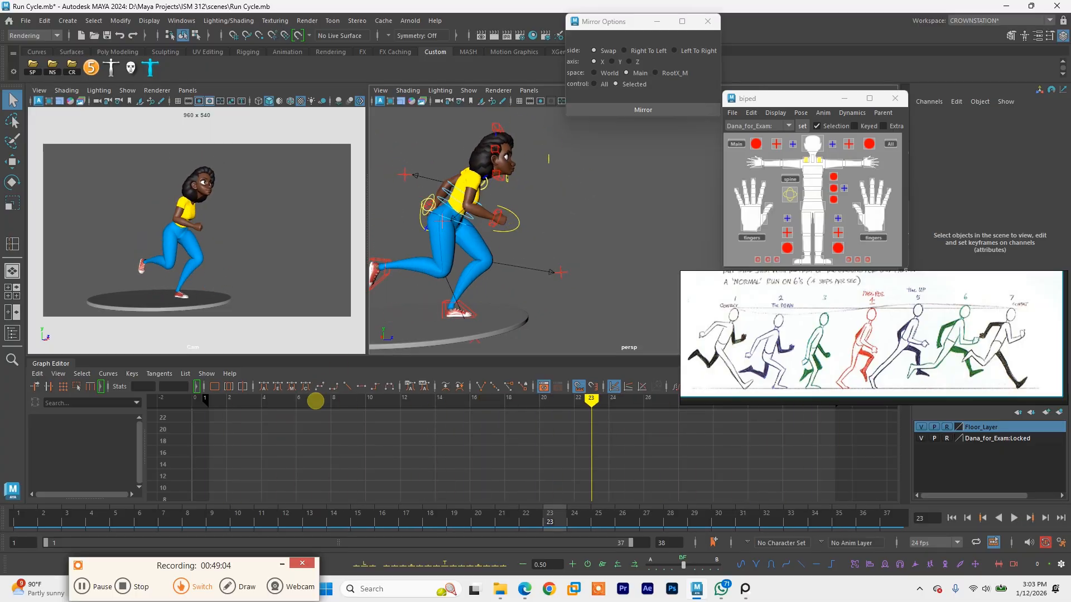
Step: Scrub the second stride to frame 34 and examine the right scapula control's animation curves
{"action": "left_click_drag", "start_coordinate": [310, 518], "coordinate": [724, 528]}
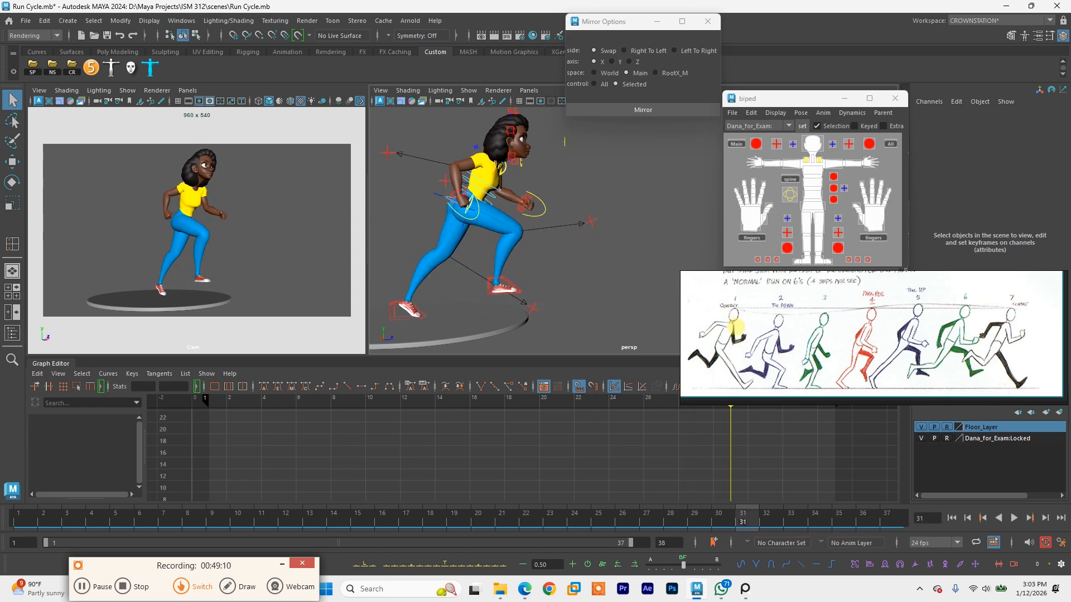
{"action": "left_click", "coordinate": [801, 162]}
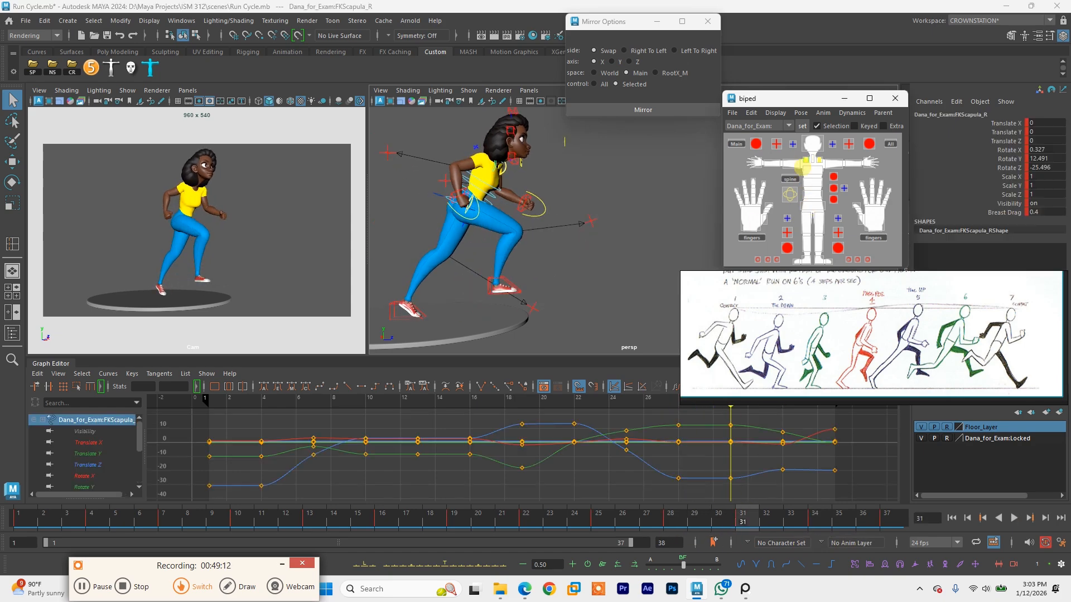
{"action": "mouse_move", "coordinate": [725, 514]}
{"action": "left_mouse_down"}
{"action": "mouse_move", "coordinate": [645, 514]}
{"action": "mouse_move", "coordinate": [841, 521]}
{"action": "mouse_move", "coordinate": [932, 539]}
{"action": "mouse_move", "coordinate": [610, 545]}
{"action": "mouse_move", "coordinate": [480, 507]}
{"action": "mouse_move", "coordinate": [654, 522]}
{"action": "mouse_move", "coordinate": [837, 519]}
{"action": "mouse_move", "coordinate": [844, 567]}
{"action": "mouse_move", "coordinate": [792, 557]}
{"action": "mouse_move", "coordinate": [810, 553]}
{"action": "left_mouse_up"}
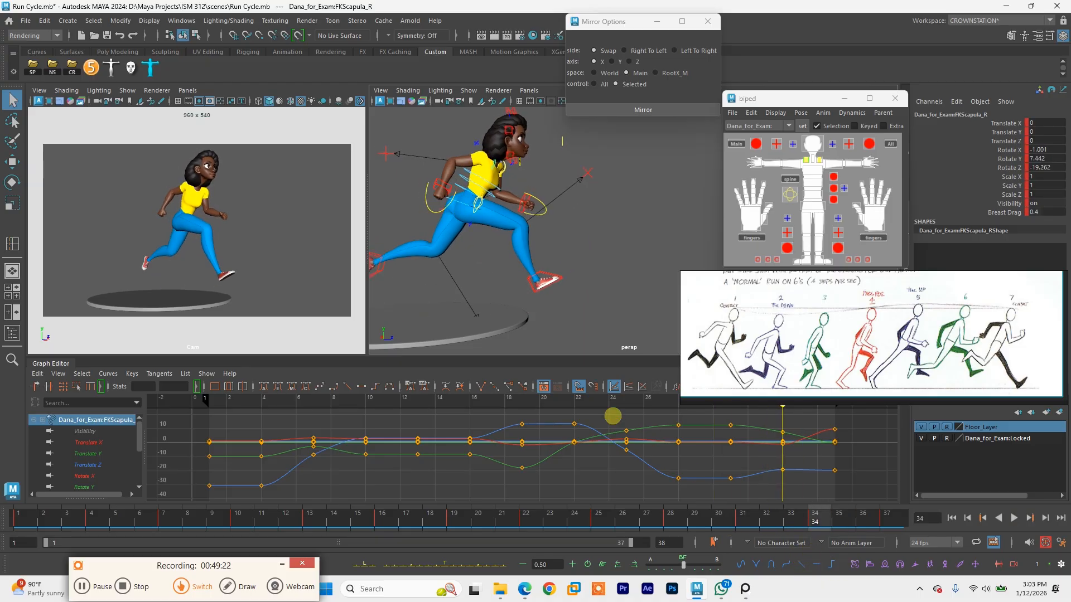
Step: Save the run cycle scene and close the Mirror Options window
{"action": "key", "text": "ctrl+s"}
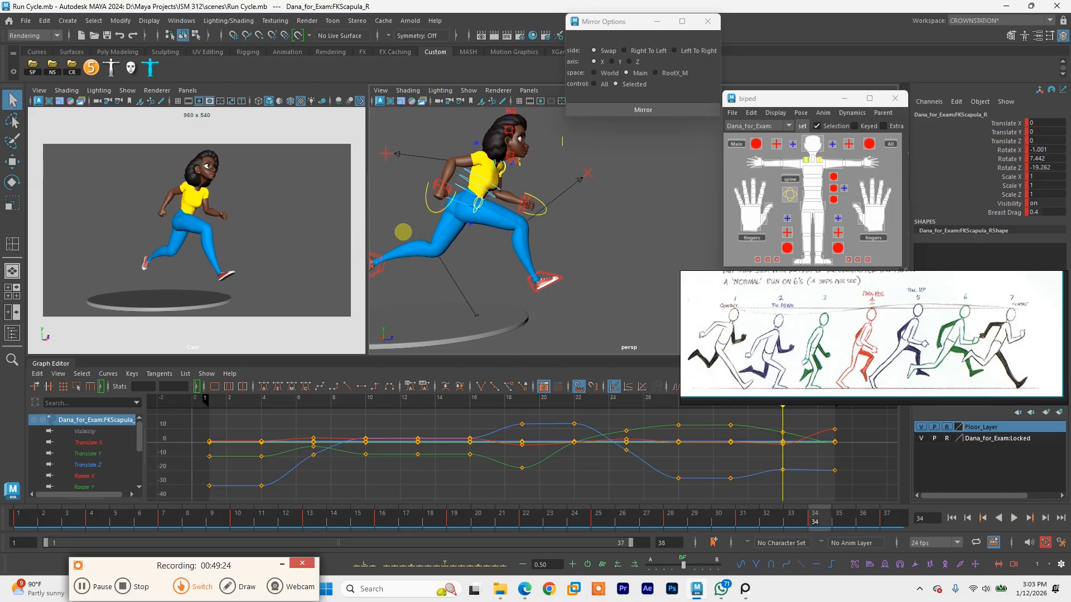
{"action": "middle_click_drag", "start_coordinate": [502, 196], "coordinate": [519, 229], "text": "alt"}
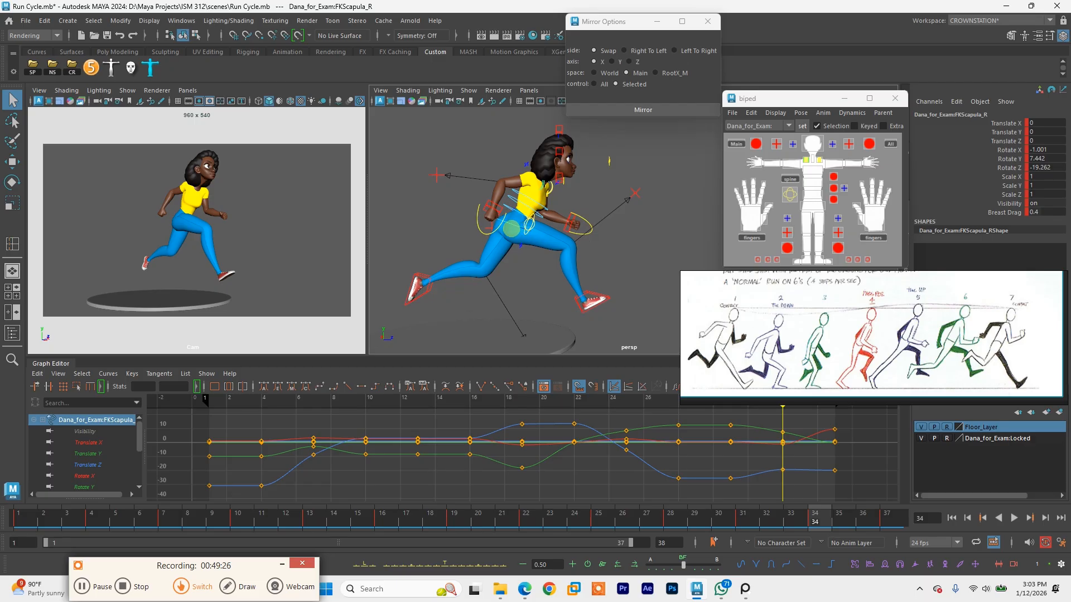
{"action": "key", "text": "ctrl+s"}
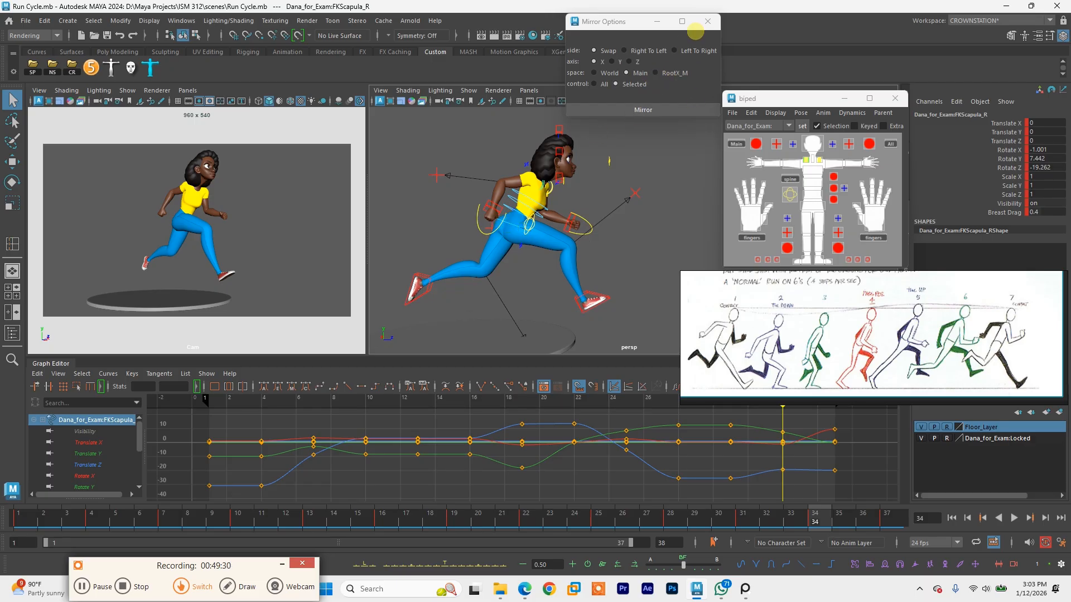
{"action": "left_click", "coordinate": [707, 22]}
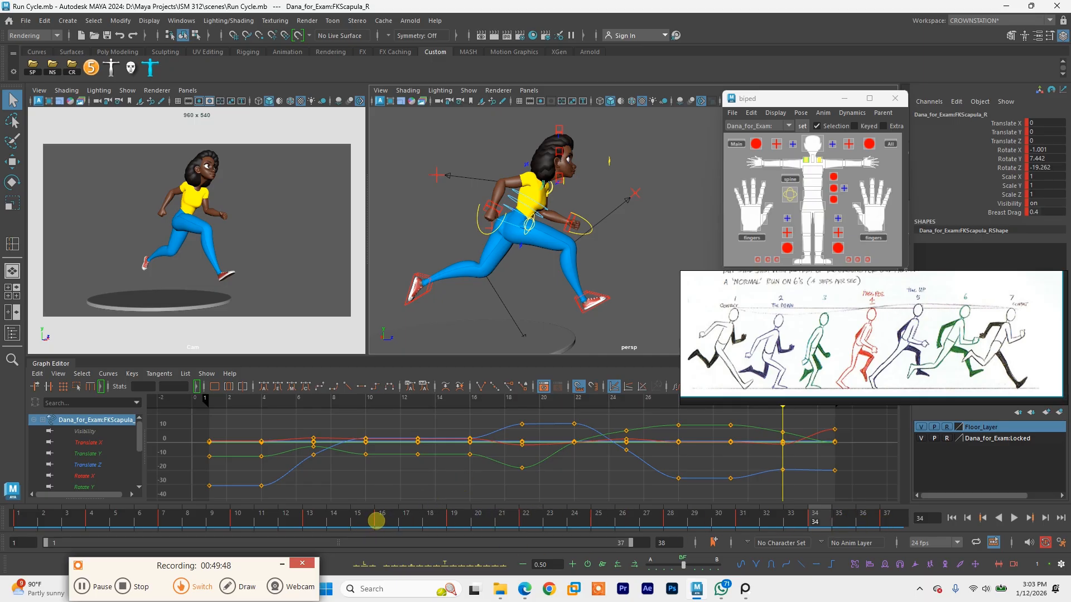
Step: Check the keys of all character controls at frames 16 and 19, and clear the selection
{"action": "left_click", "coordinate": [379, 520]}
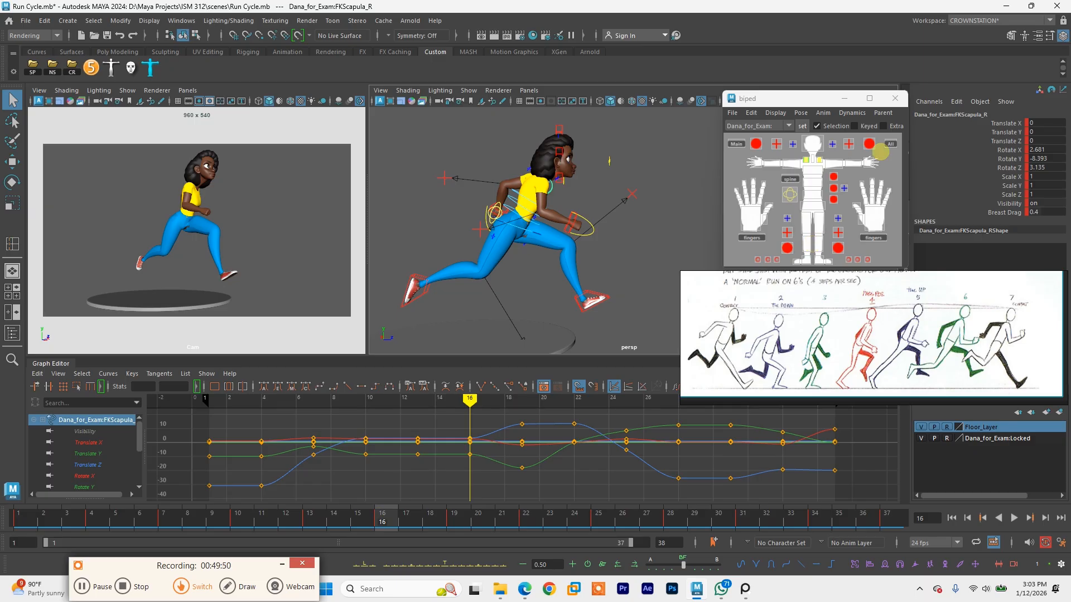
{"action": "left_click", "coordinate": [889, 144]}
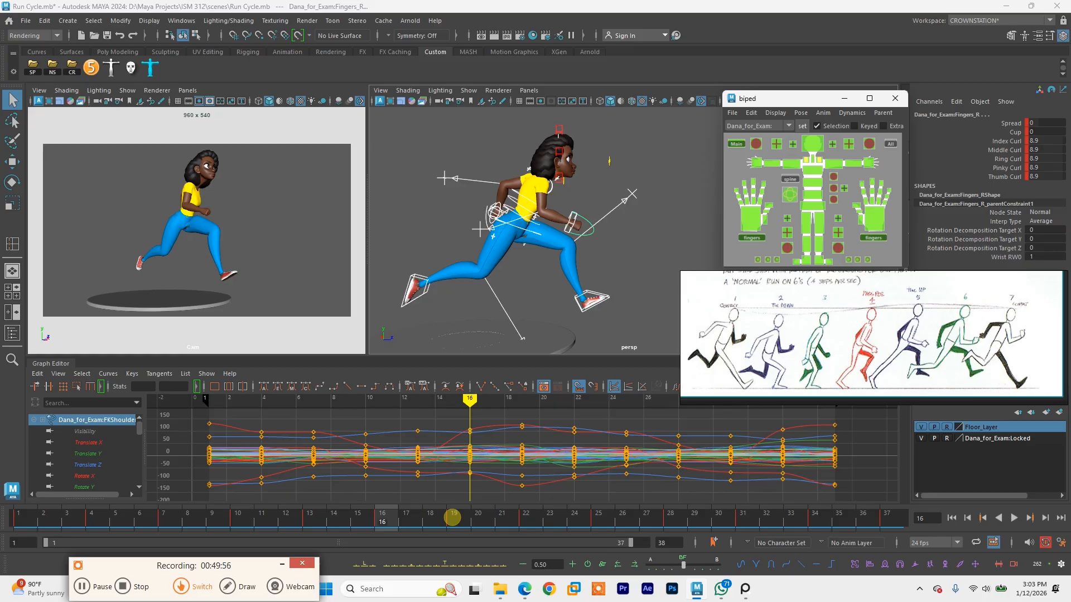
{"action": "left_click", "coordinate": [452, 518]}
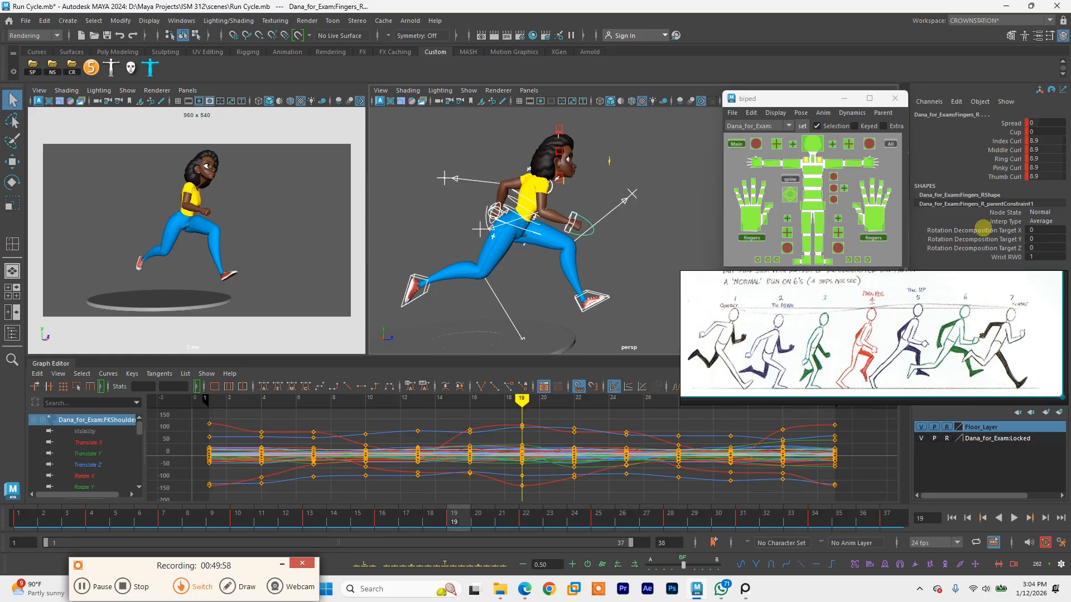
{"action": "left_click", "coordinate": [129, 491]}
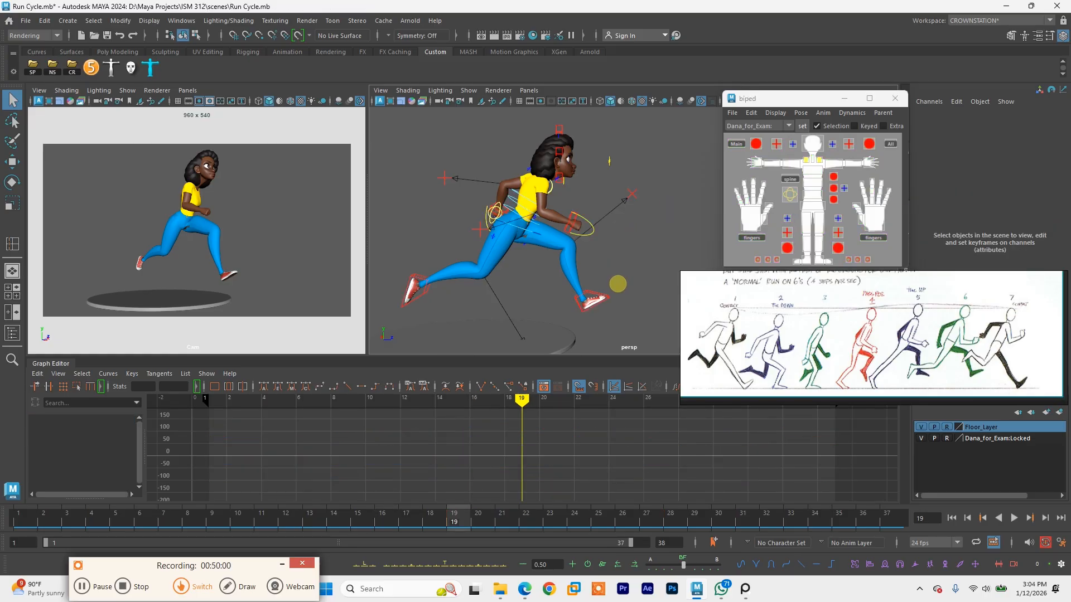